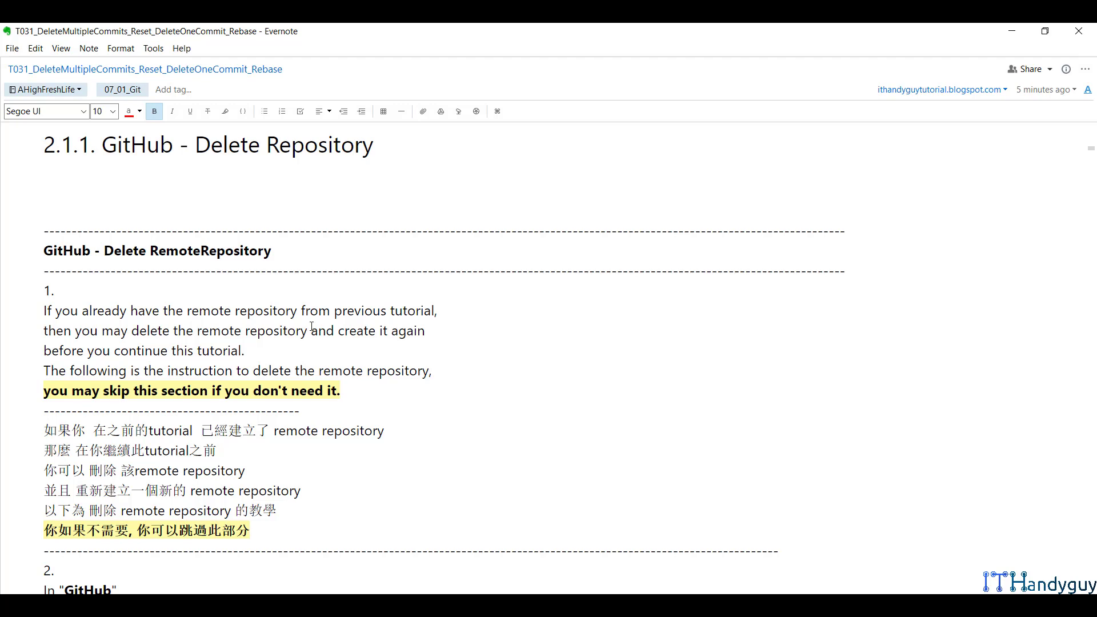
Step: Read the note's instructions on deleting a GitHub repository and creating the GitBash and SourceTree remote repositories
{"action": "scroll", "coordinate": [311, 326], "scroll_direction": "down", "scroll_amount": 8}
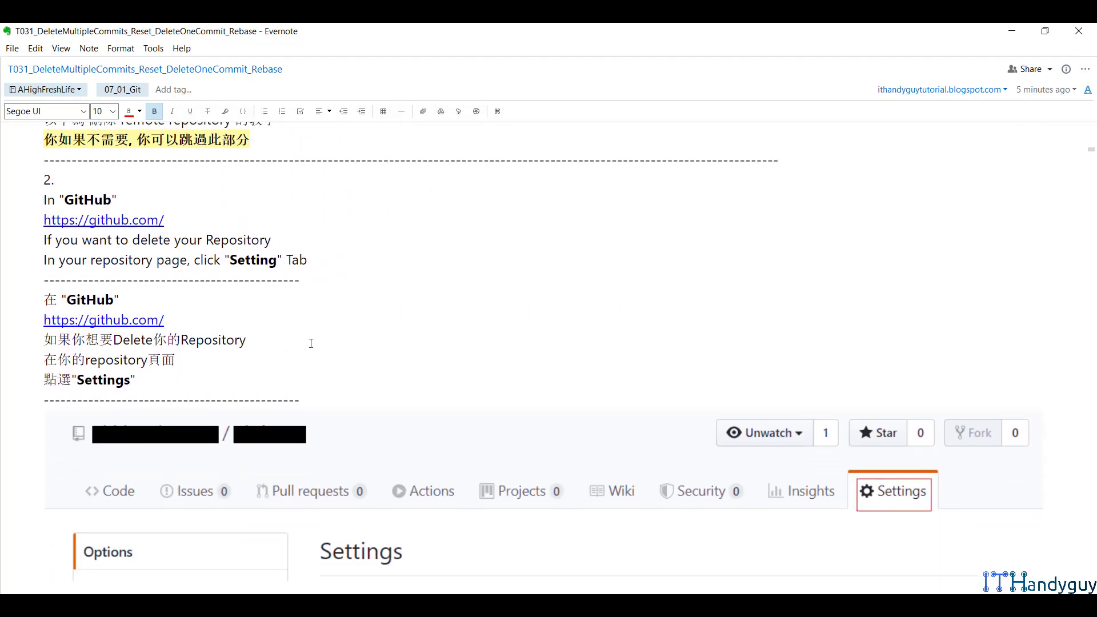
{"action": "scroll", "coordinate": [311, 343], "scroll_direction": "down", "scroll_amount": 4}
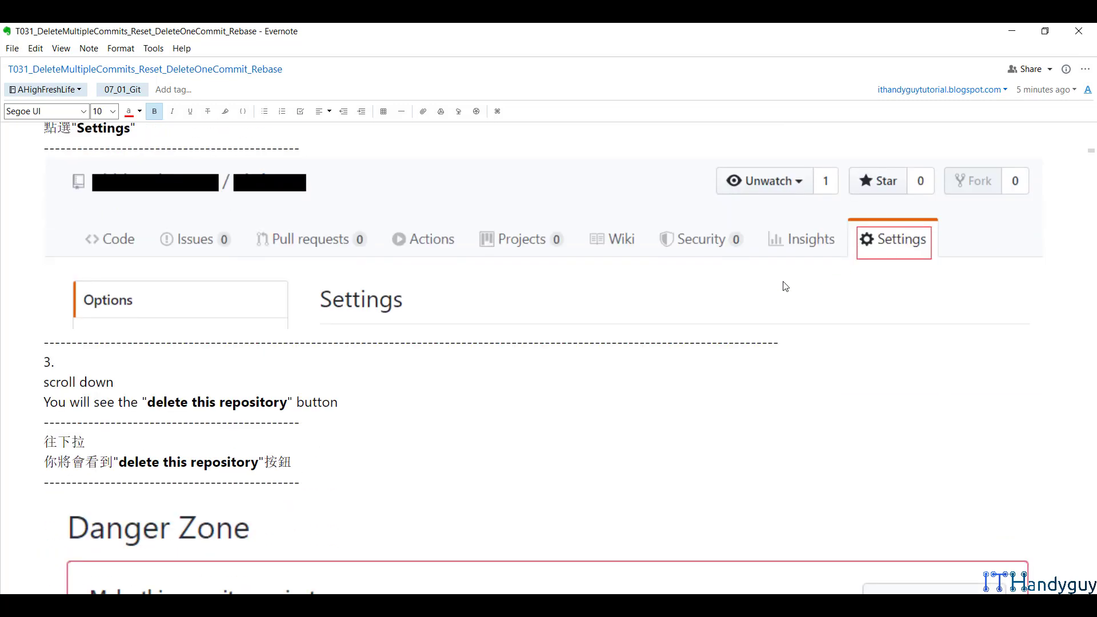
{"action": "scroll", "coordinate": [253, 359], "scroll_direction": "down", "scroll_amount": 3}
{"action": "scroll", "coordinate": [252, 359], "scroll_direction": "down", "scroll_amount": 13}
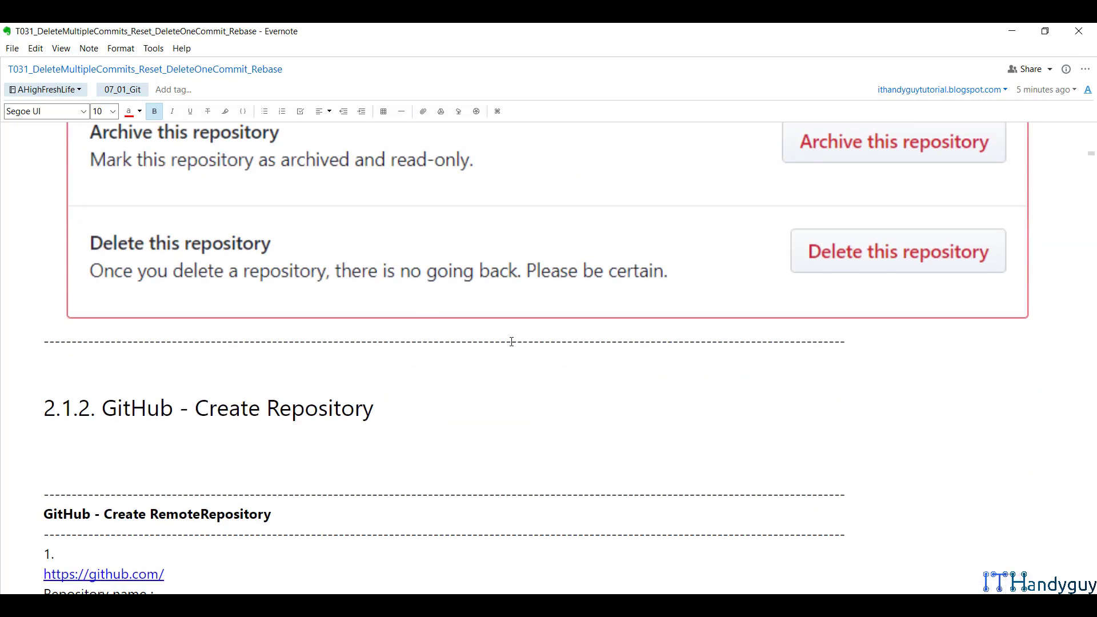
{"action": "scroll", "coordinate": [321, 373], "scroll_direction": "down", "scroll_amount": 3}
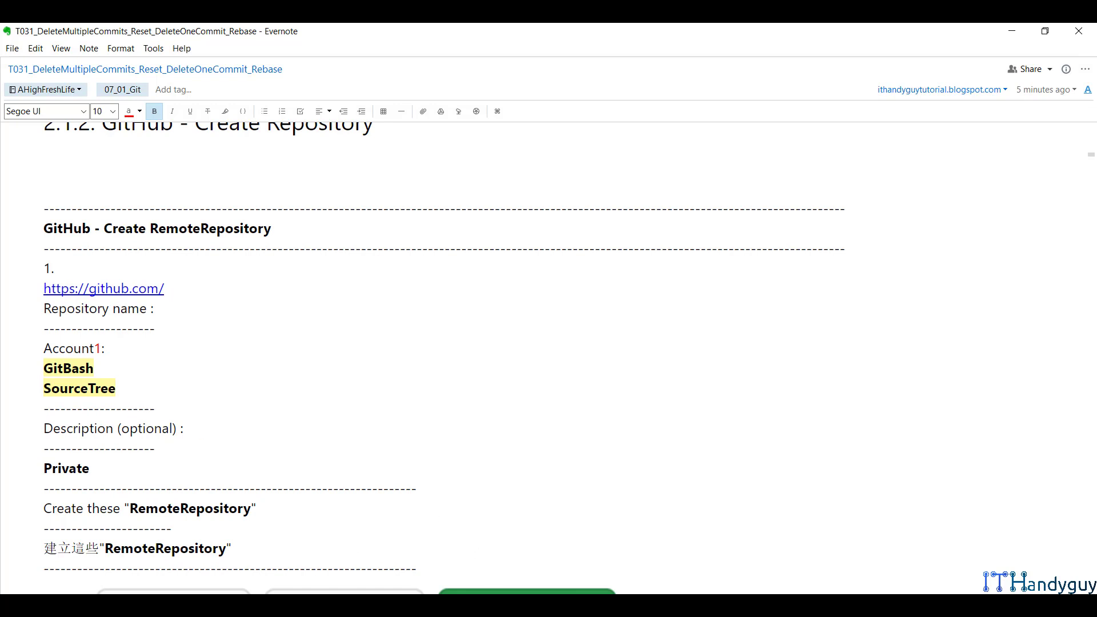
Step: Switch to GitHub in the browser and open the SourceTree and GitBash repositories in separate new tabs
{"action": "key", "text": "alt+Tab"}
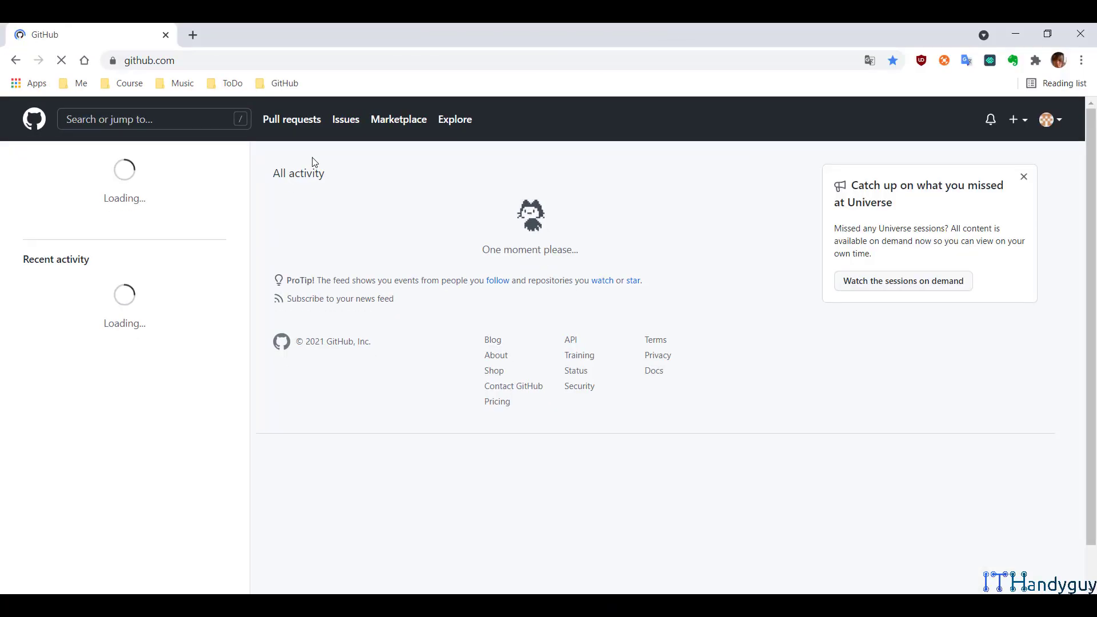
{"action": "left_click", "coordinate": [95, 232], "text": "ctrl"}
{"action": "left_click", "coordinate": [89, 253], "text": "ctrl"}
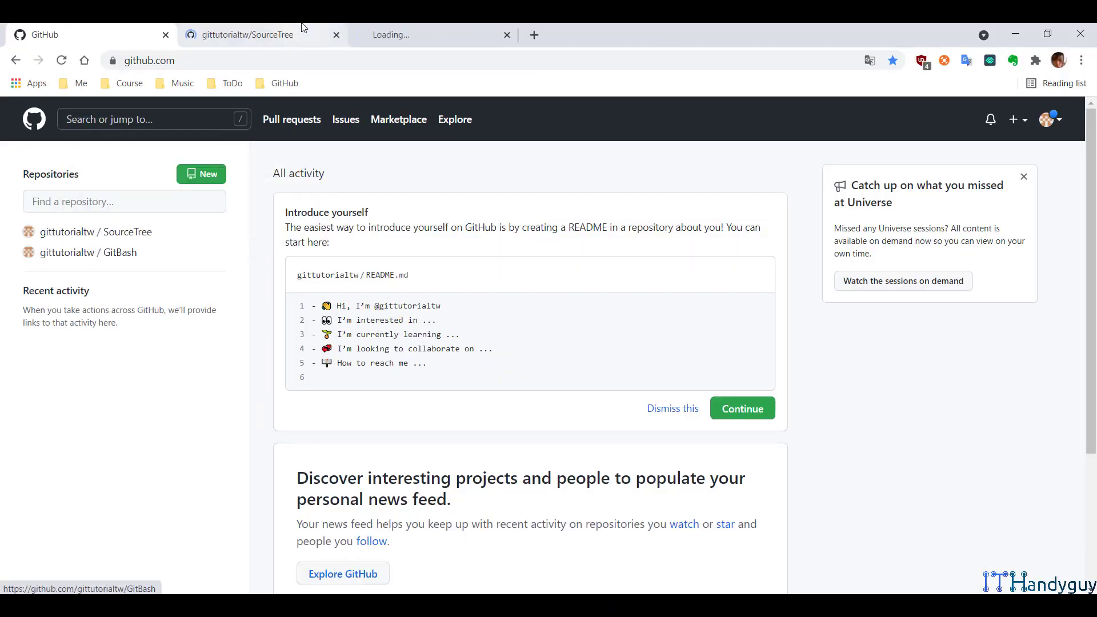
Step: Delete the SourceTree repository from its settings, confirming with its full owner/repository name, and close its leftover tab
{"action": "key", "text": "ctrl+Tab"}
{"action": "left_click", "coordinate": [578, 208]}
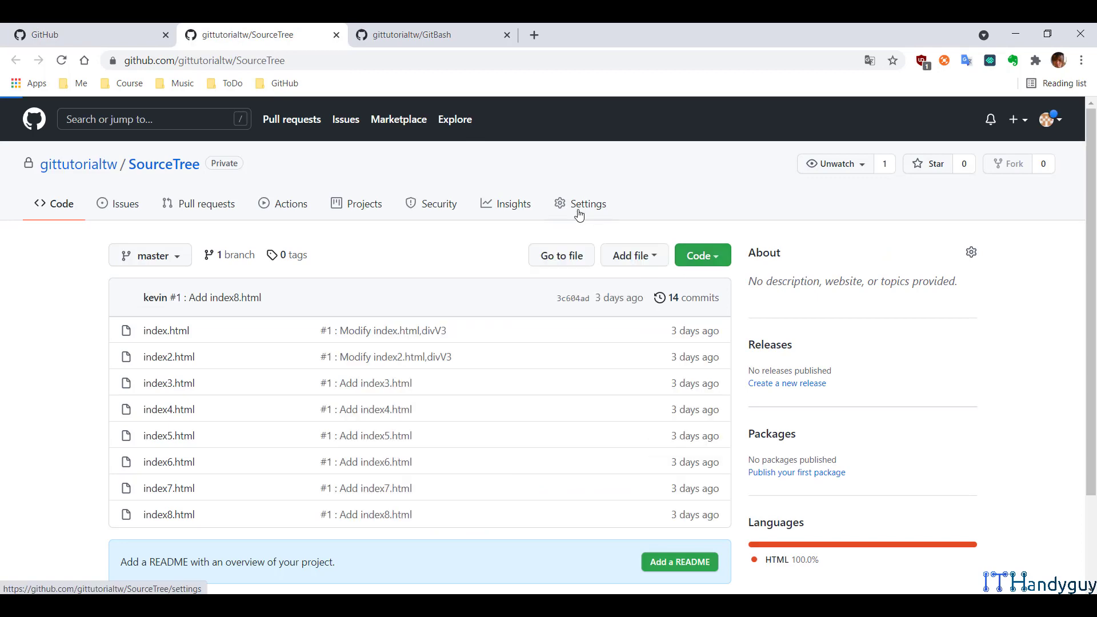
{"action": "scroll", "coordinate": [550, 296], "scroll_direction": "down", "scroll_amount": 15}
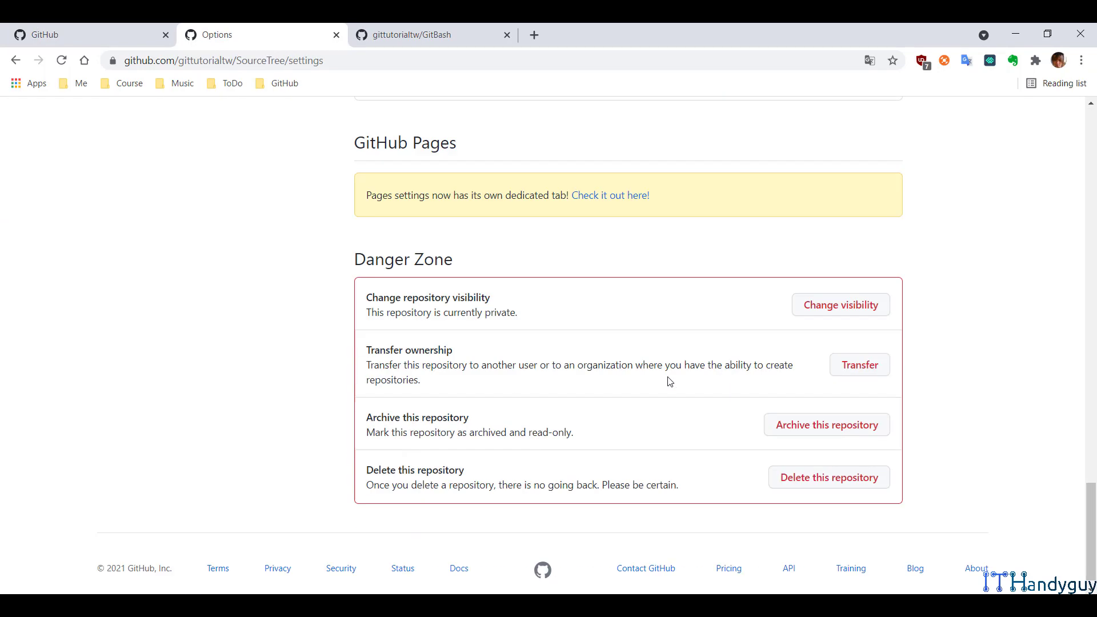
{"action": "left_click", "coordinate": [800, 458]}
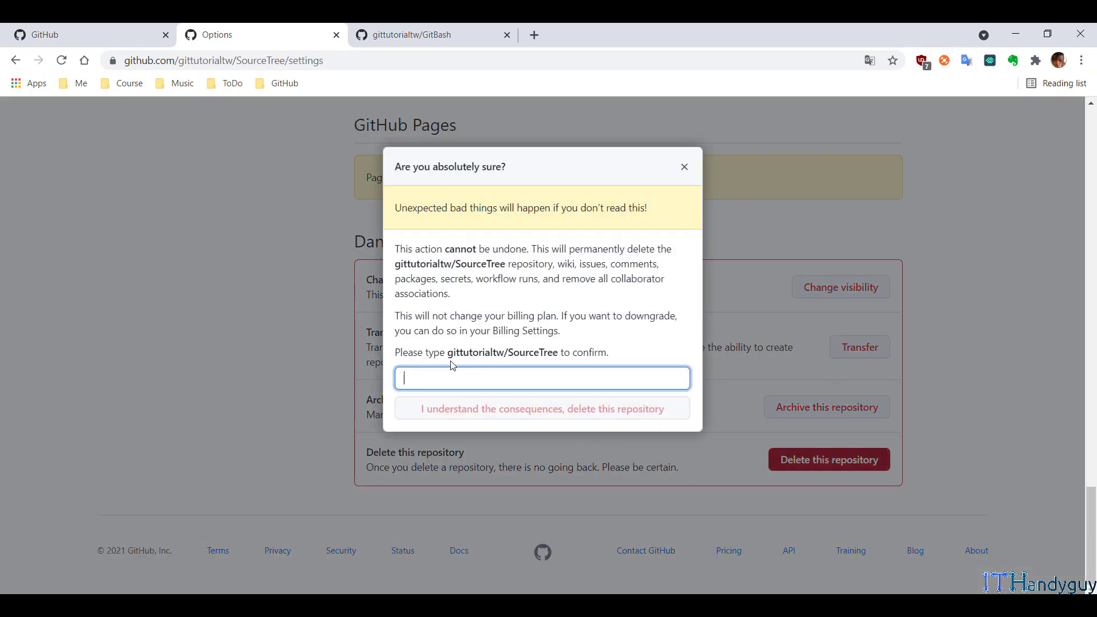
{"action": "left_click_drag", "start_coordinate": [447, 352], "coordinate": [564, 354]}
{"action": "key", "text": "ctrl+c"}
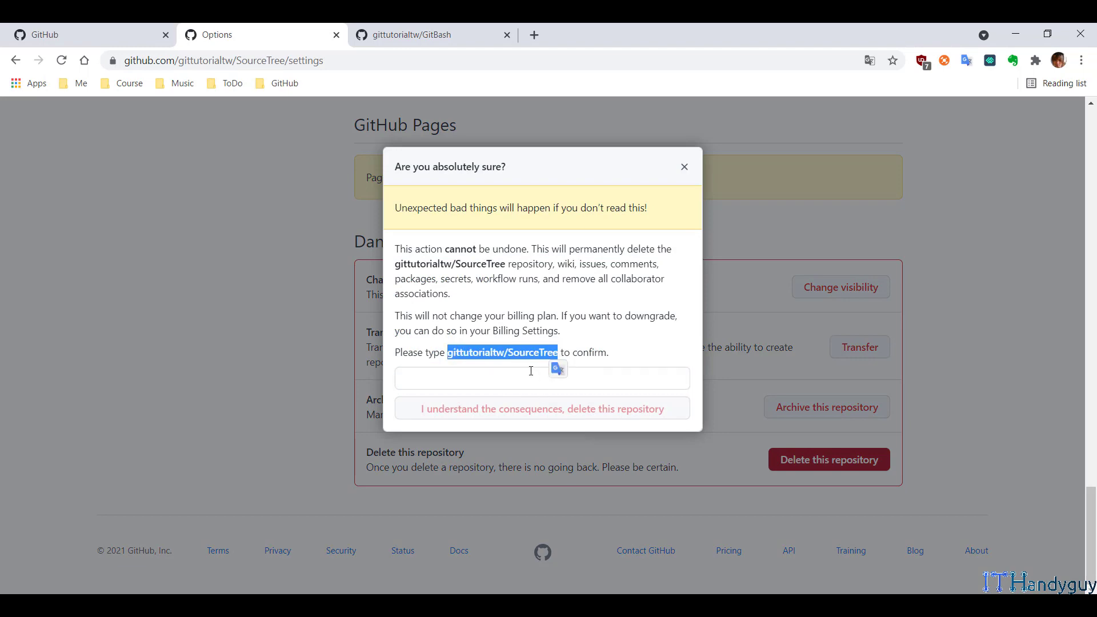
{"action": "left_click", "coordinate": [531, 378]}
{"action": "key", "text": "ctrl+v"}
{"action": "left_click", "coordinate": [542, 408]}
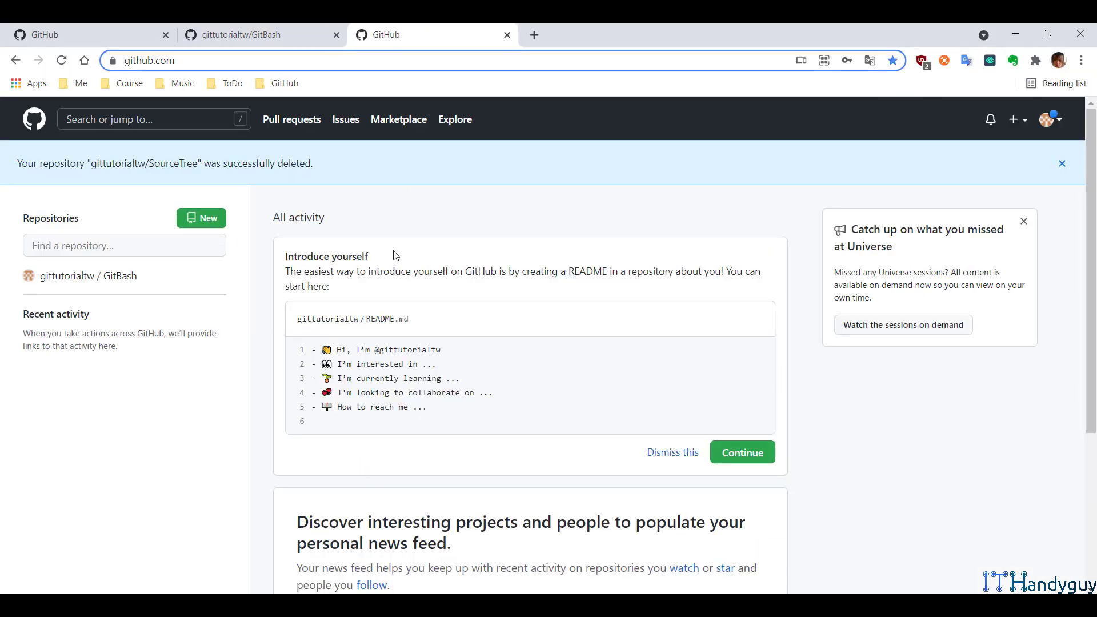
{"action": "key", "text": "ctrl+w"}
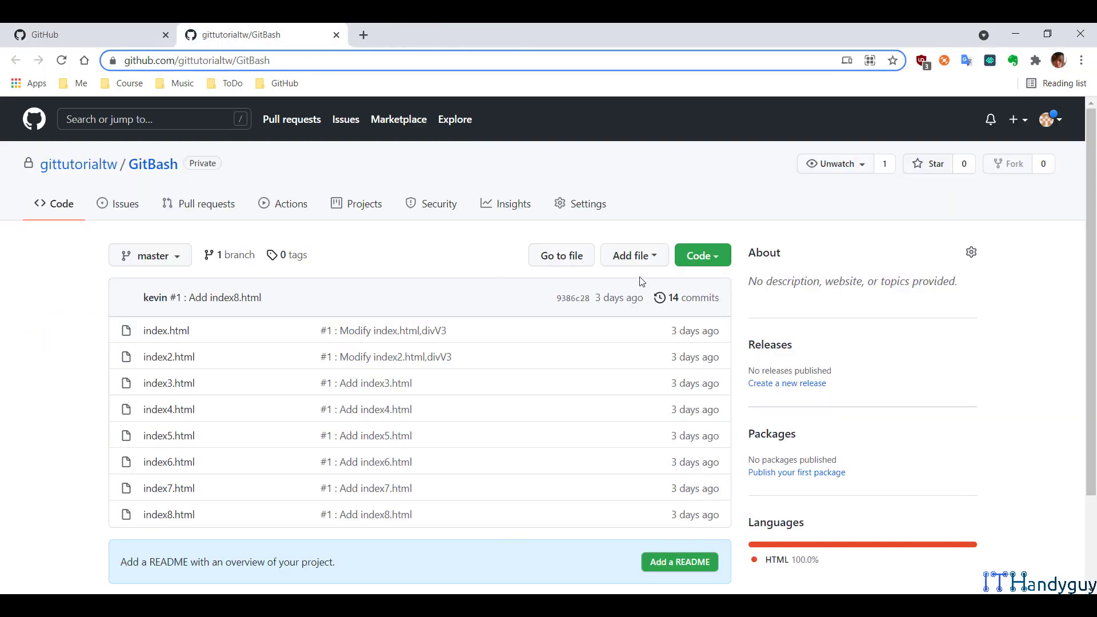
Step: Delete the GitBash repository from its settings, confirming with its full owner/repository name
{"action": "left_click", "coordinate": [596, 210]}
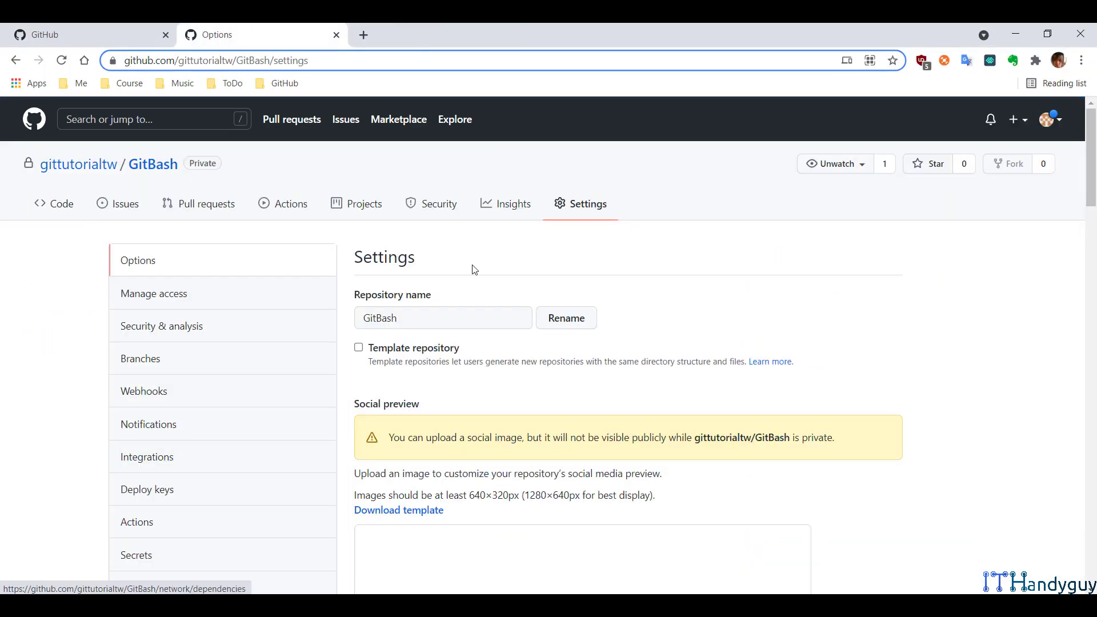
{"action": "scroll", "coordinate": [701, 421], "scroll_direction": "down", "scroll_amount": 20}
{"action": "left_click", "coordinate": [873, 458]}
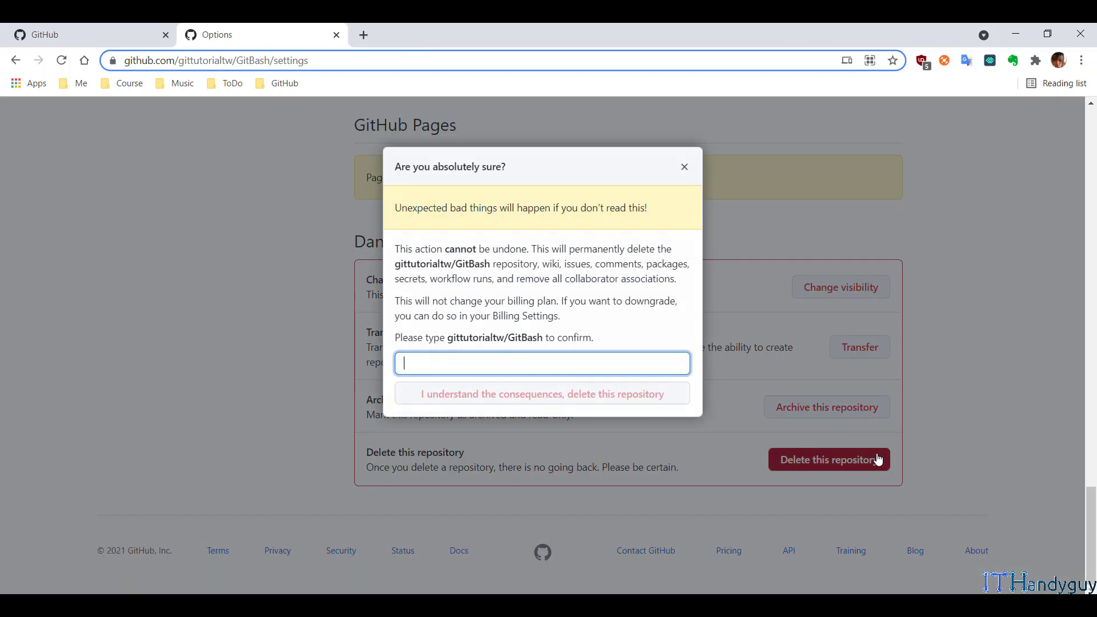
{"action": "left_click_drag", "start_coordinate": [449, 344], "coordinate": [544, 338]}
{"action": "key", "text": "ctrl+c"}
{"action": "left_click", "coordinate": [492, 361]}
{"action": "key", "text": "ctrl+v"}
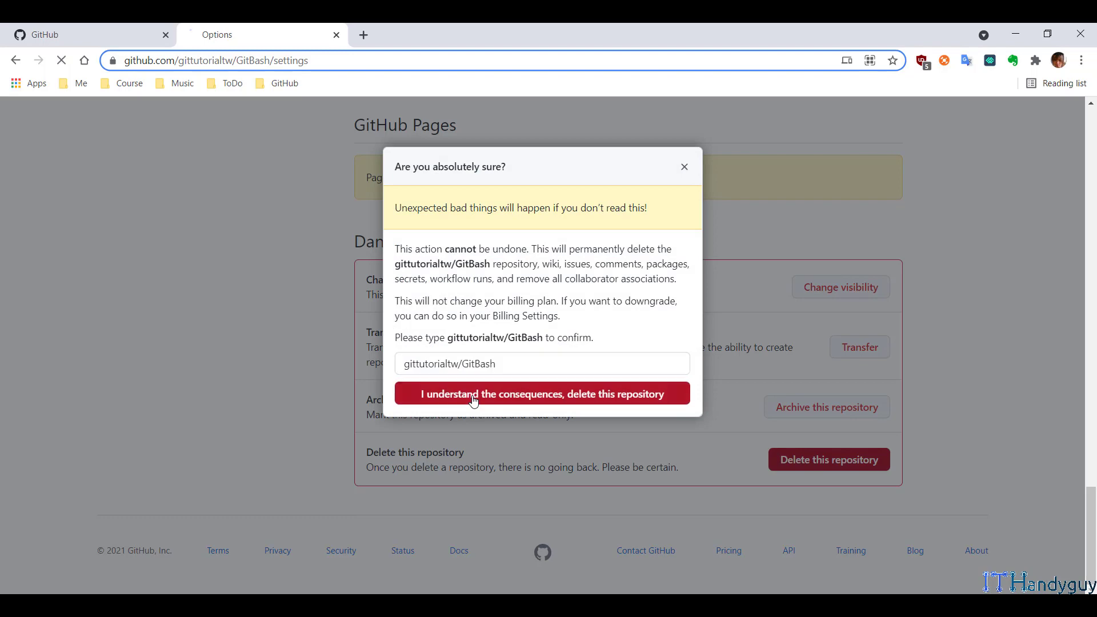
{"action": "left_click", "coordinate": [472, 399]}
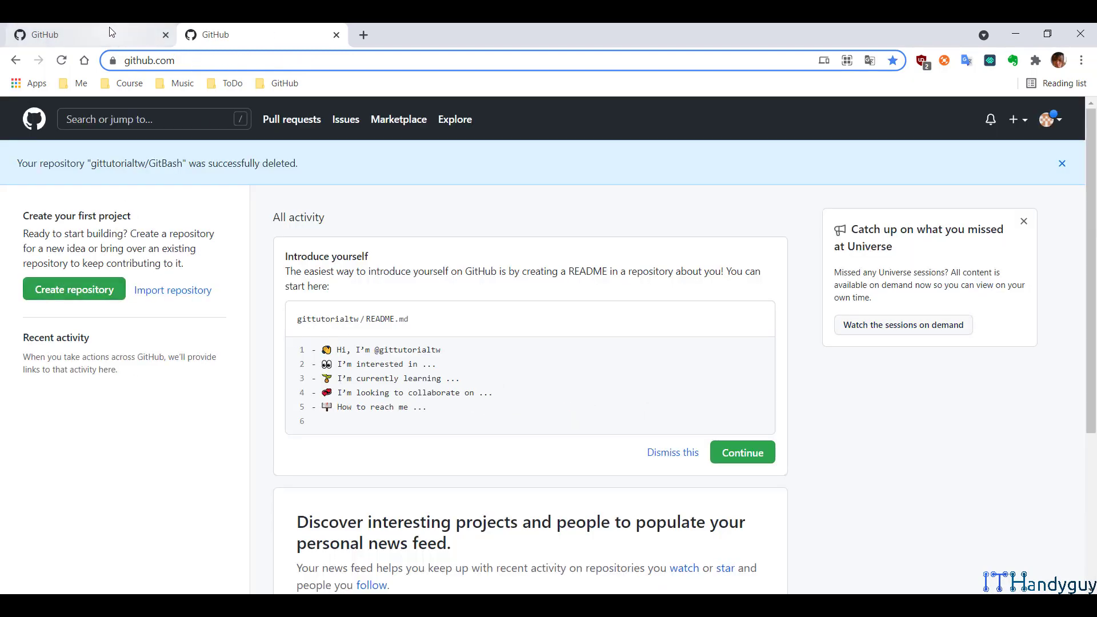
Step: Close the outdated GitHub tab and open two new-repository forms in separate tabs
{"action": "left_click", "coordinate": [165, 35]}
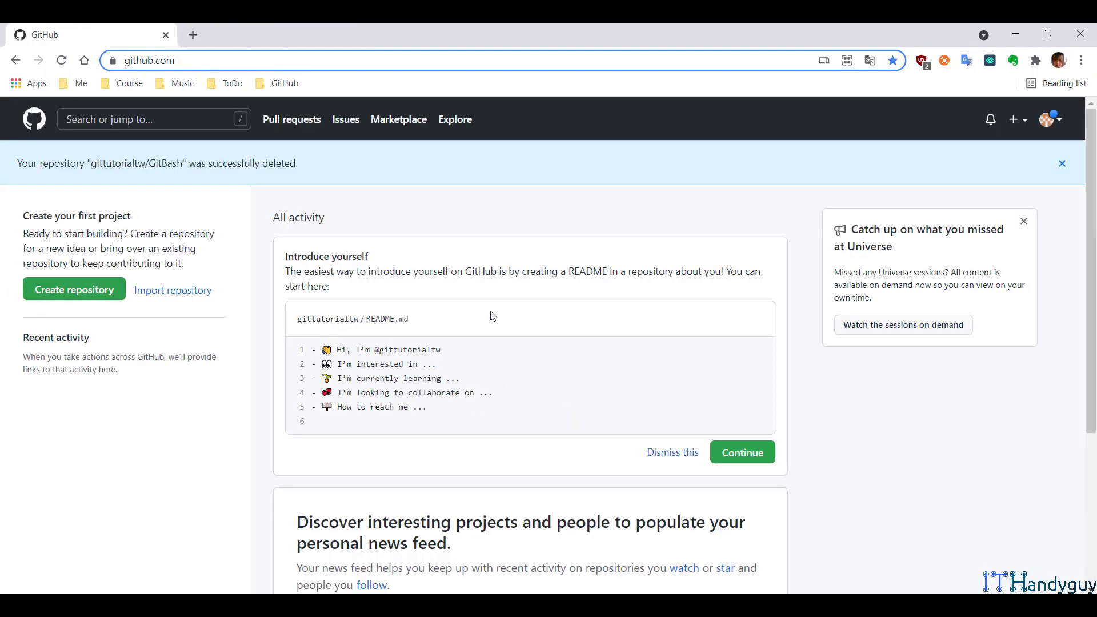
{"action": "middle_click", "coordinate": [84, 291]}
{"action": "middle_click", "coordinate": [84, 291]}
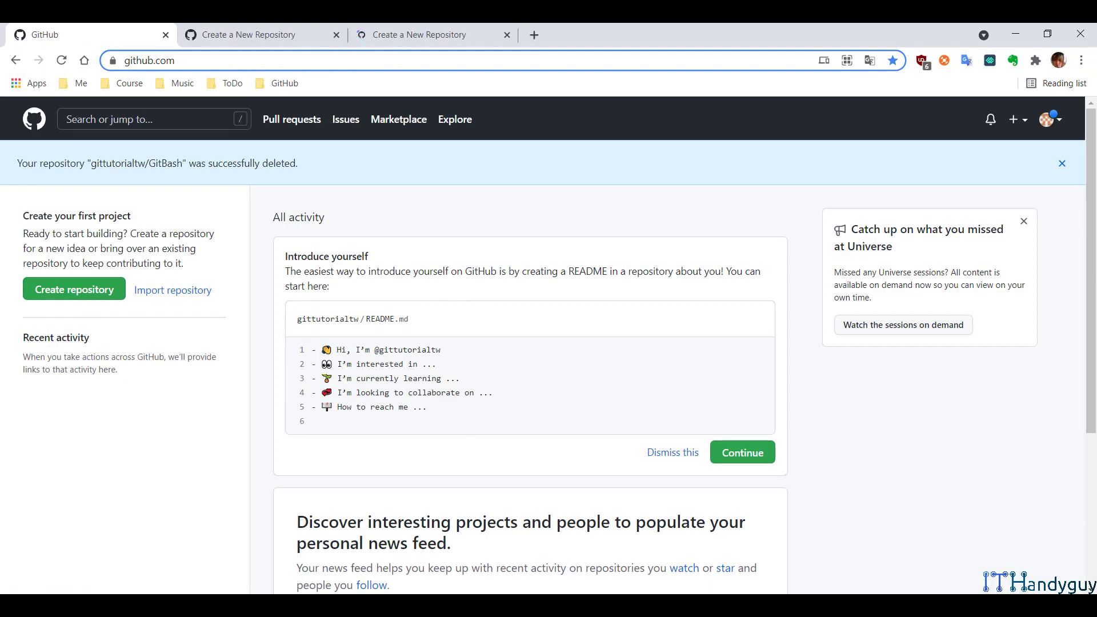
Step: Copy the name GitBash from the Evernote note into the first new-repository form as the repository name
{"action": "key", "text": "alt+Tab"}
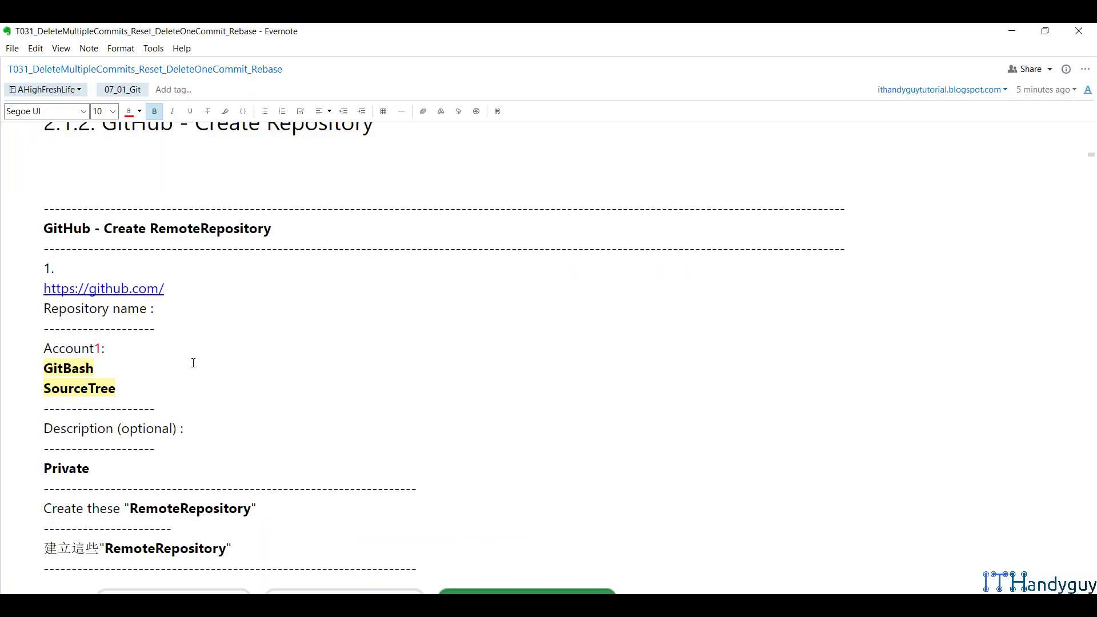
{"action": "double_click", "coordinate": [83, 367]}
{"action": "key", "text": "alt+Tab"}
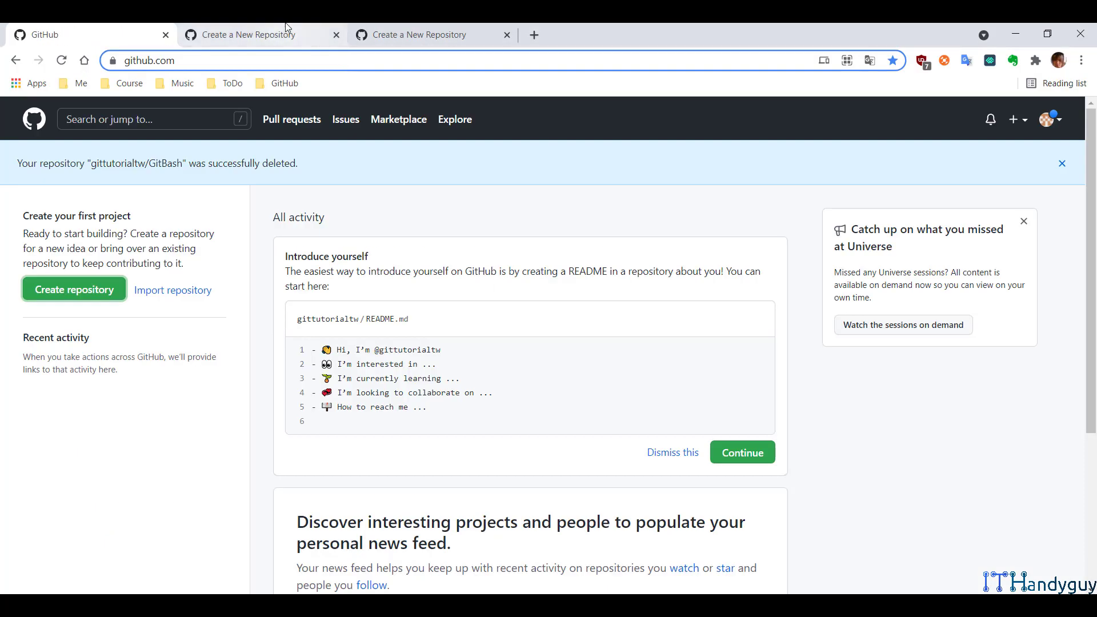
{"action": "left_click", "coordinate": [283, 33]}
{"action": "left_click", "coordinate": [522, 290]}
{"action": "key", "text": "ctrl+v"}
Step: Copy the name SourceTree from the Evernote note into the second new-repository form as the repository name
{"action": "key", "text": "alt+Tab"}
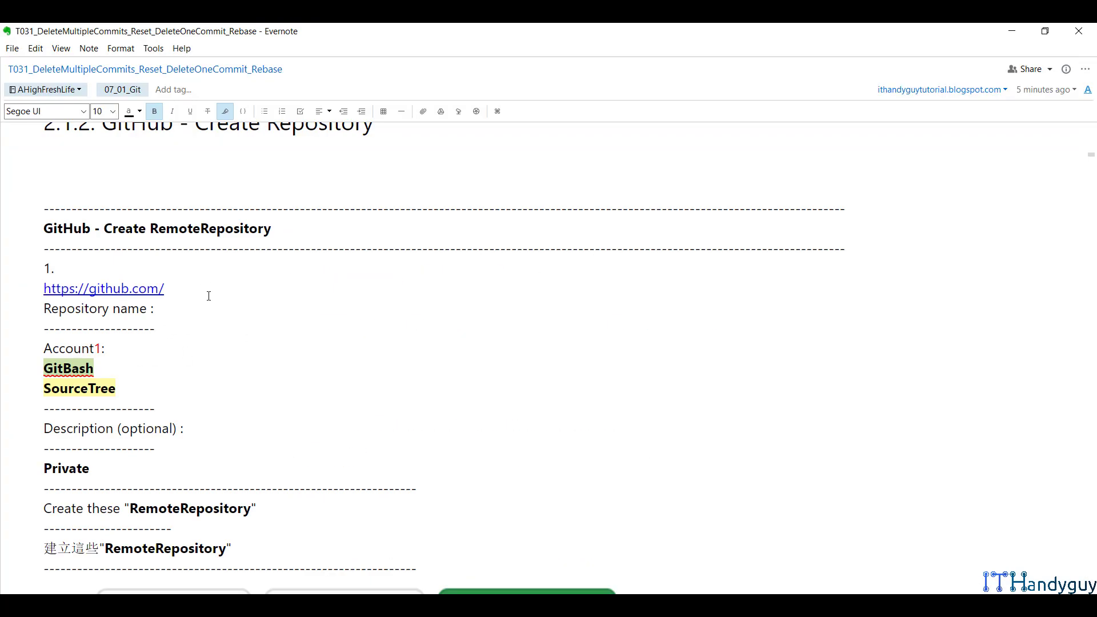
{"action": "double_click", "coordinate": [94, 385]}
{"action": "key", "text": "alt+Tab"}
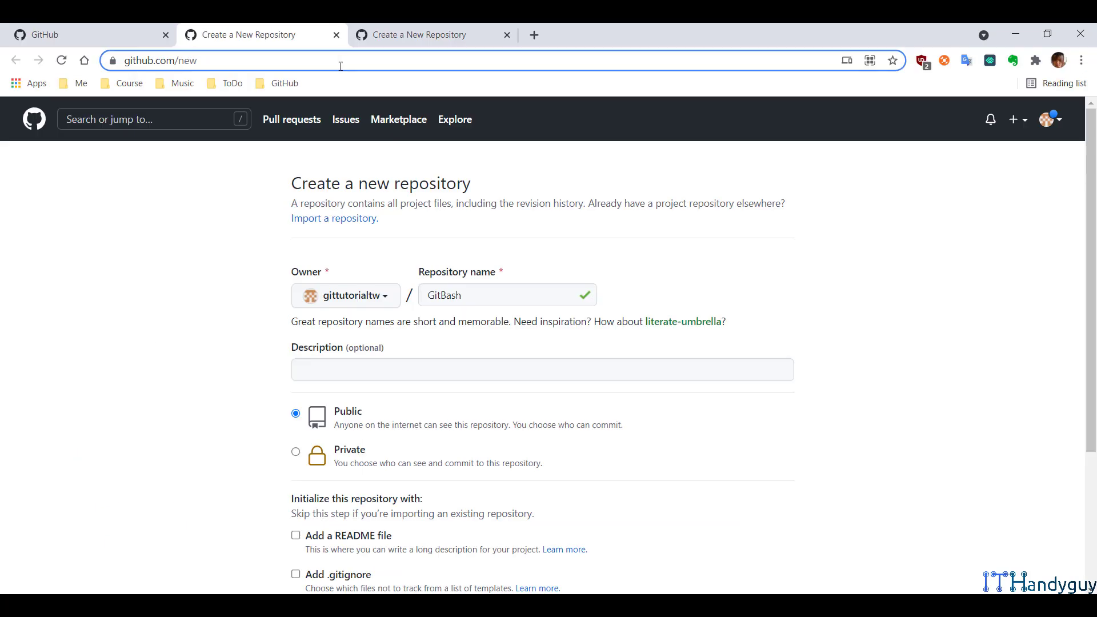
{"action": "left_click", "coordinate": [450, 38]}
{"action": "left_click", "coordinate": [425, 296]}
{"action": "key", "text": "ctrl+v"}
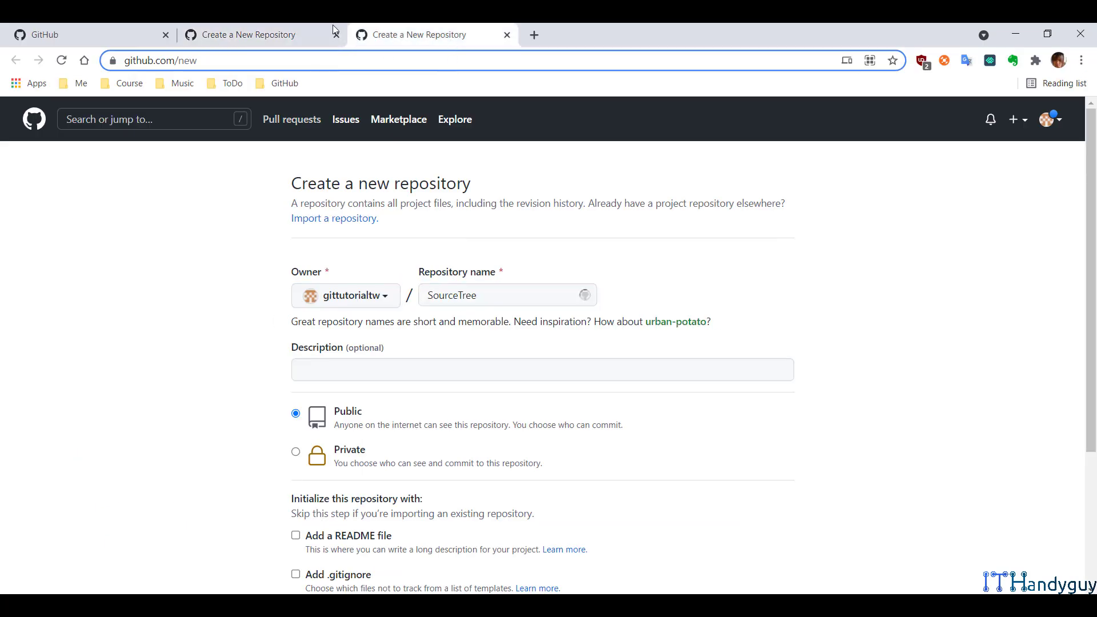
Step: Set the GitBash repository's visibility to Private and create it
{"action": "left_click", "coordinate": [287, 39]}
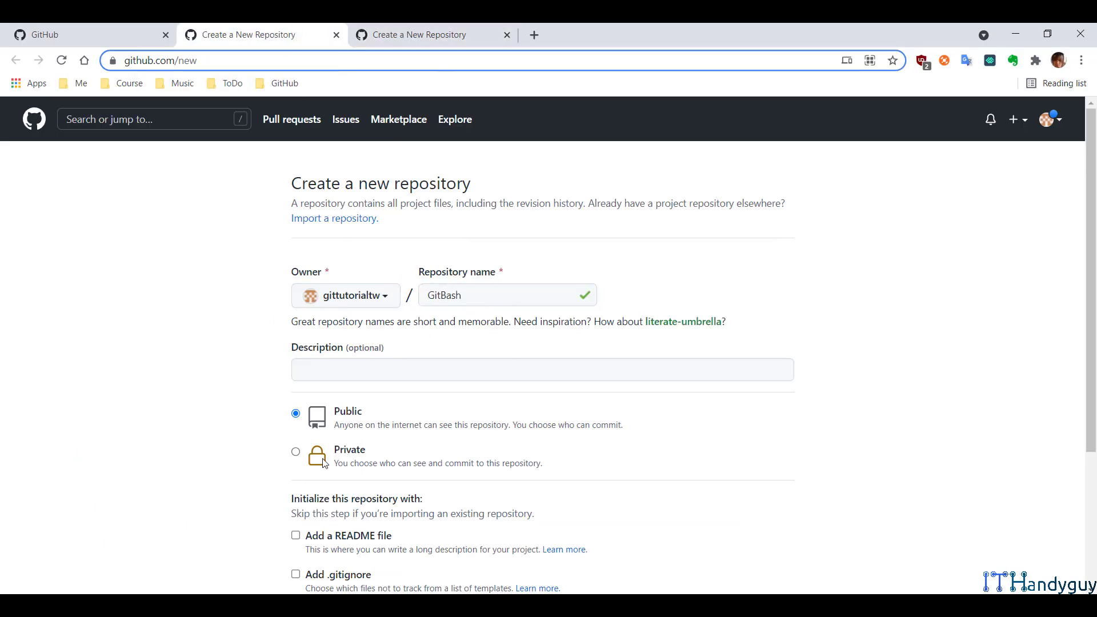
{"action": "left_click", "coordinate": [296, 451]}
{"action": "scroll", "coordinate": [365, 437], "scroll_direction": "down", "scroll_amount": 3}
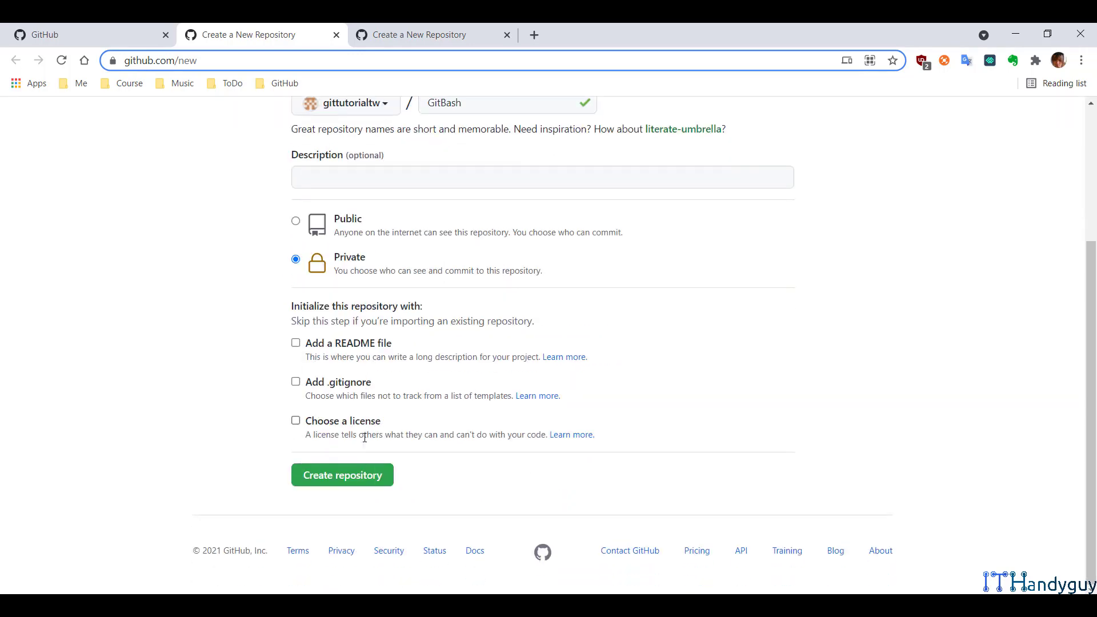
{"action": "left_click", "coordinate": [367, 478]}
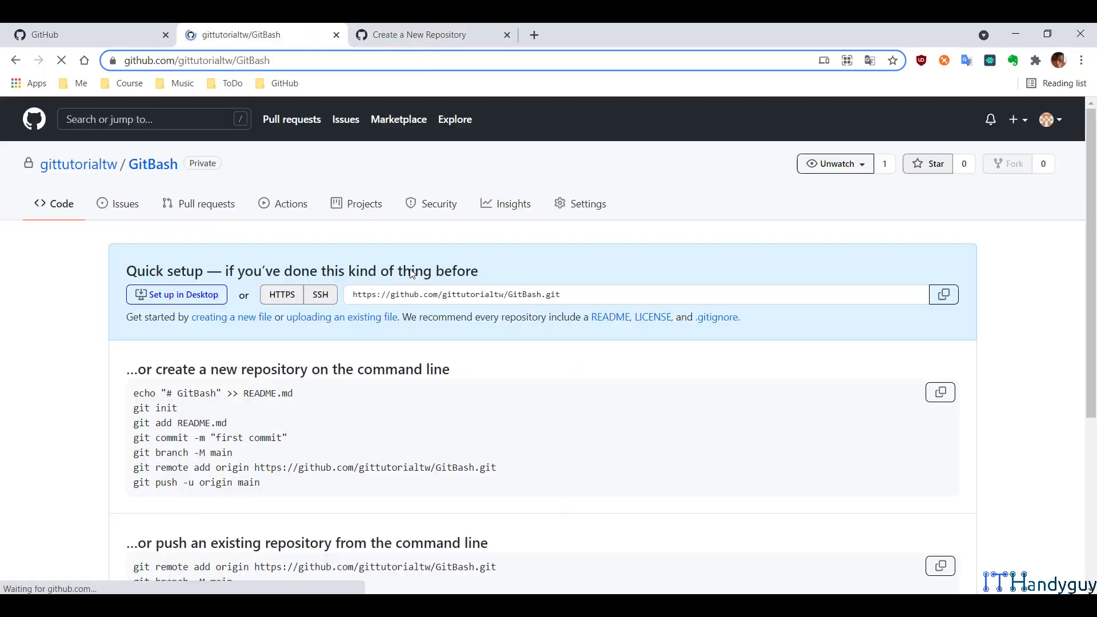
Step: Set the SourceTree repository's visibility to Private and create it
{"action": "left_click", "coordinate": [451, 32]}
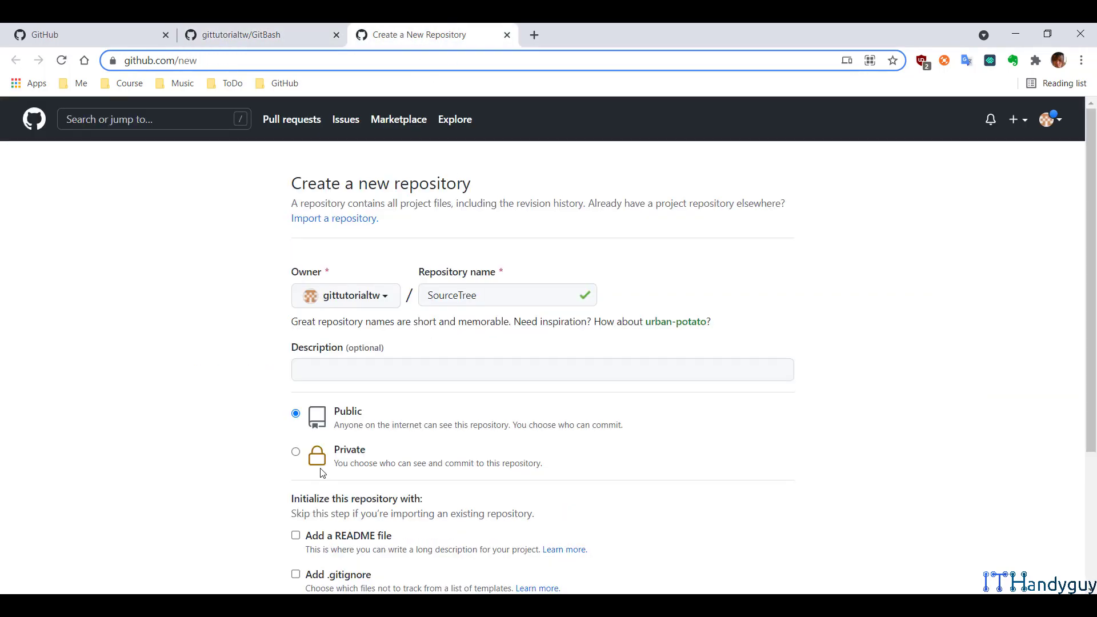
{"action": "left_click", "coordinate": [295, 451]}
{"action": "scroll", "coordinate": [354, 457], "scroll_direction": "down", "scroll_amount": 2}
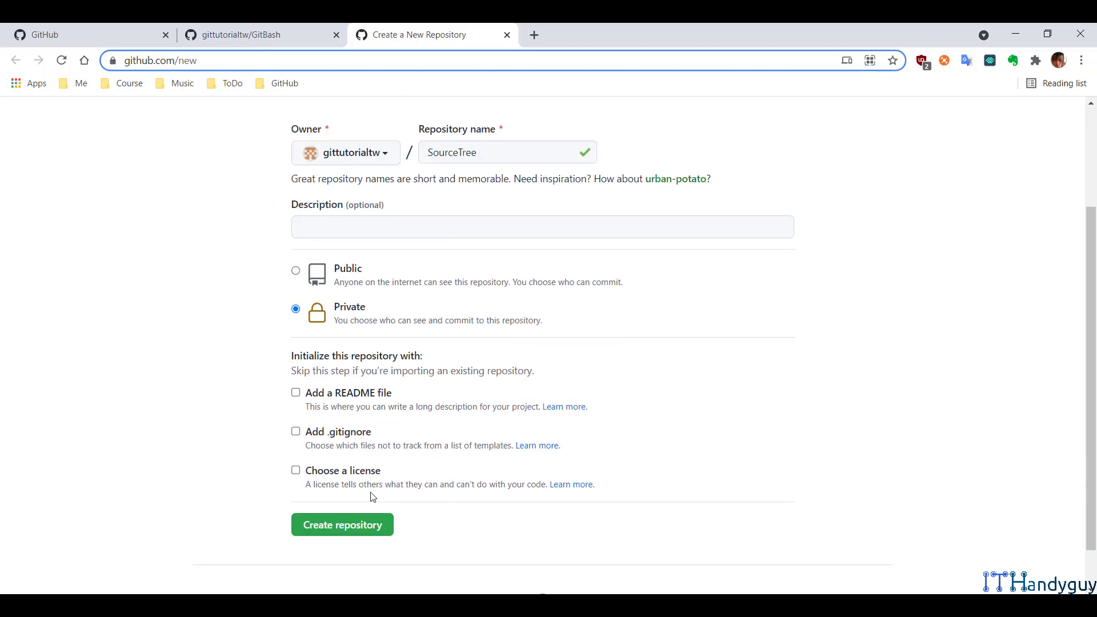
{"action": "left_click", "coordinate": [364, 523]}
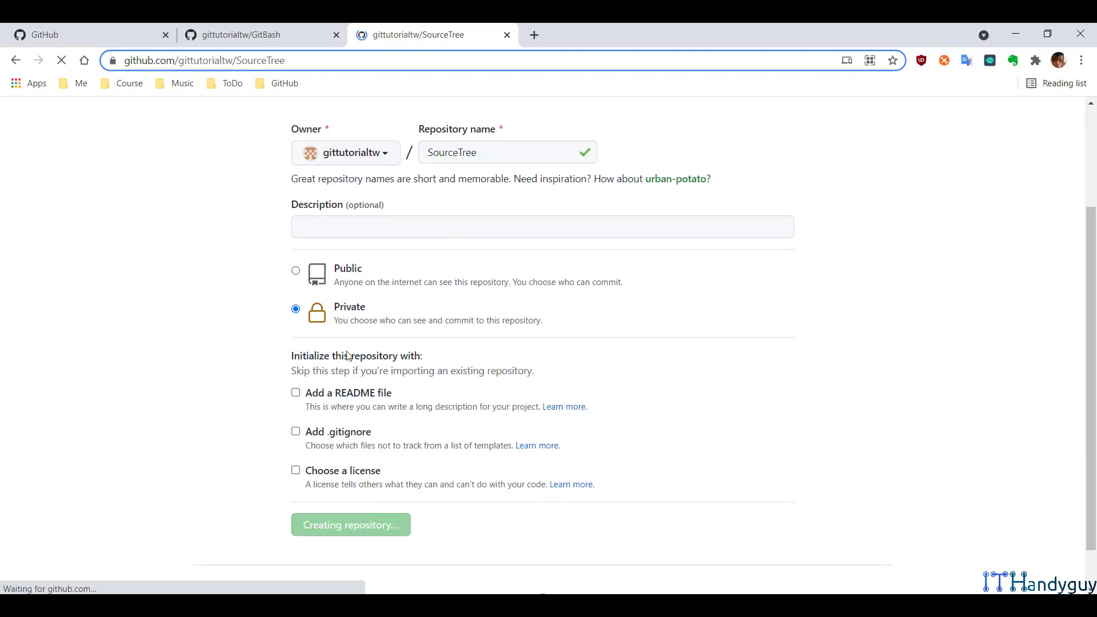
Step: Check the GitHub home page and the pages of the new GitBash and SourceTree repositories
{"action": "left_click", "coordinate": [111, 44]}
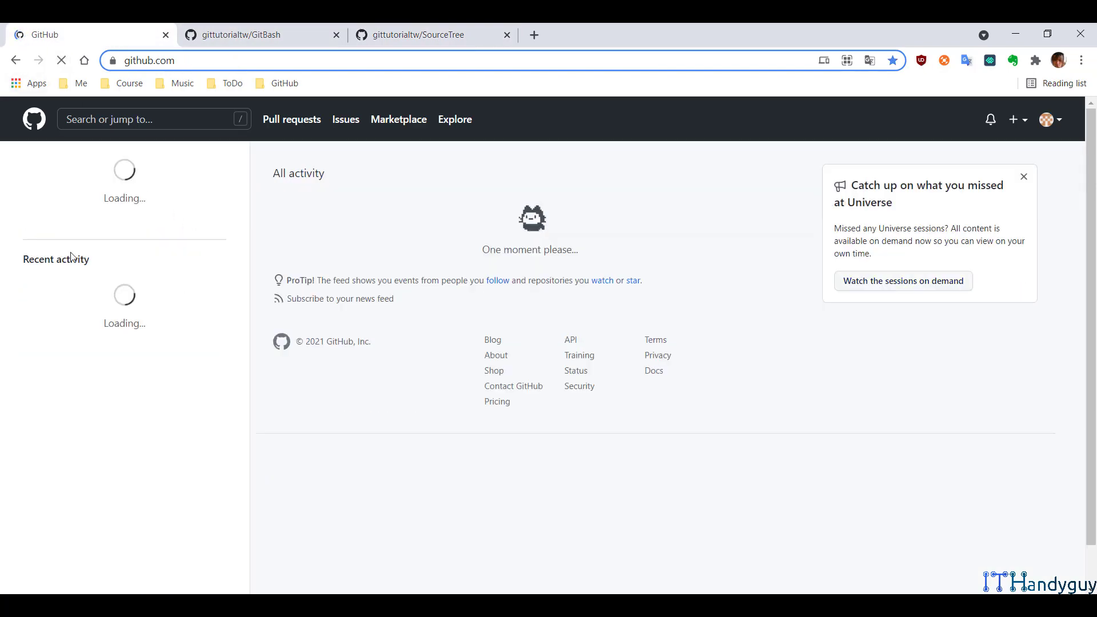
{"action": "left_click", "coordinate": [292, 28]}
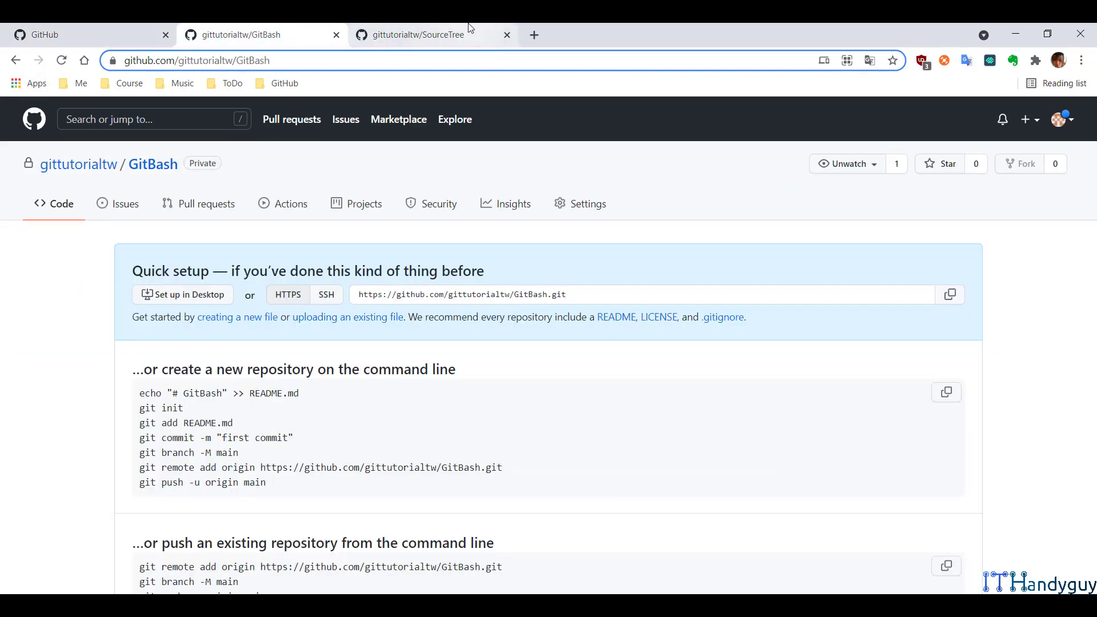
{"action": "left_click", "coordinate": [457, 31]}
{"action": "left_click", "coordinate": [326, 29]}
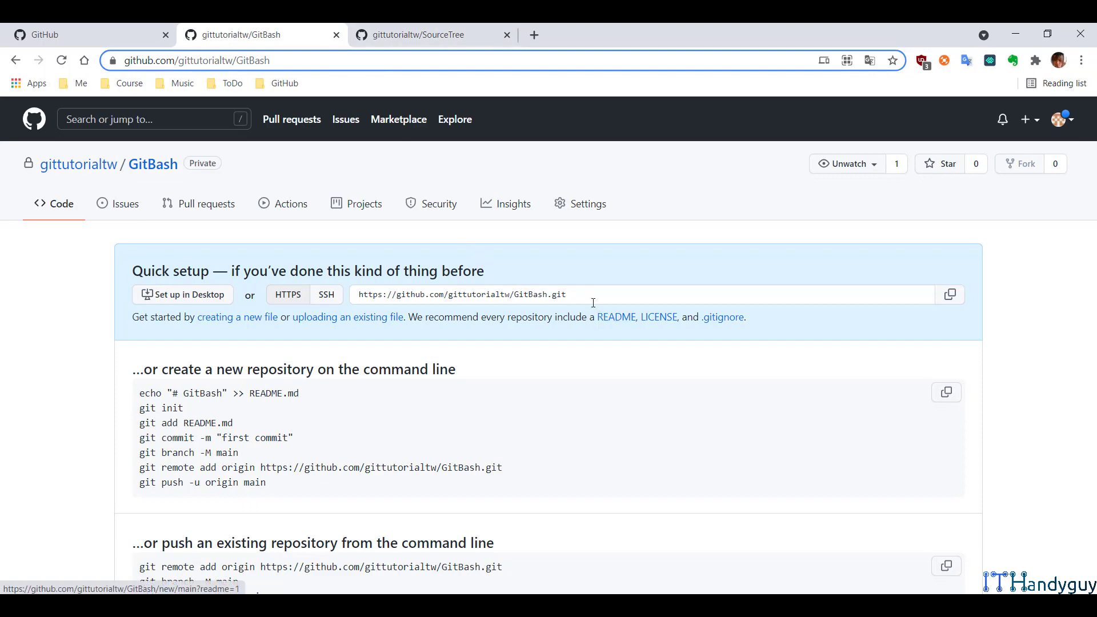
Step: Return to the Evernote note and read the "User1 - GitHub - Prepare" section with the clone commands
{"action": "key", "text": "alt+Tab"}
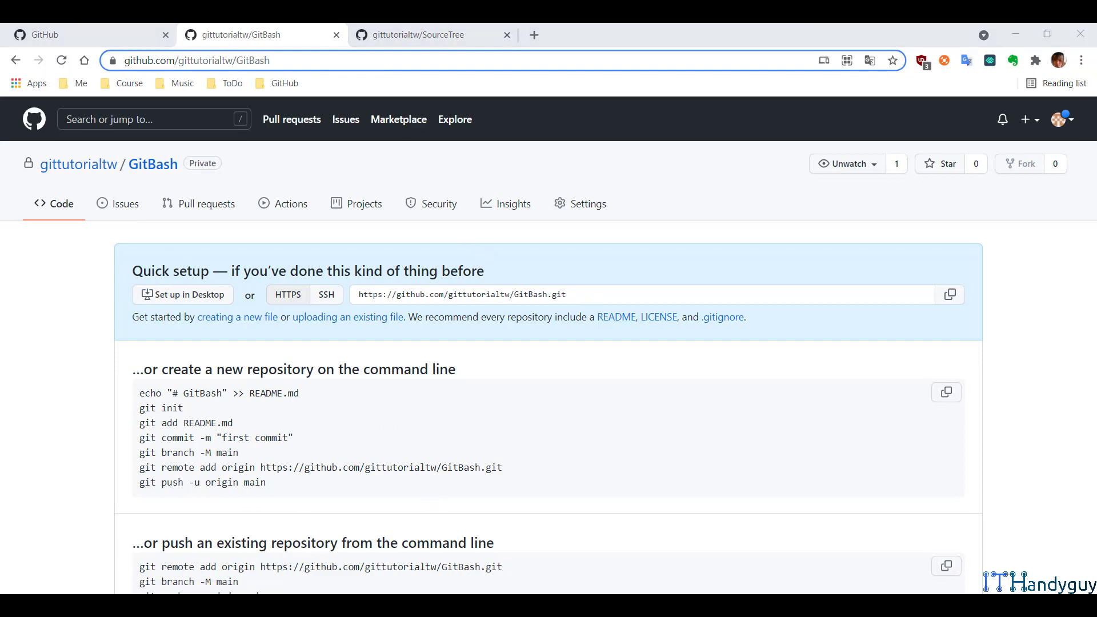
{"action": "scroll", "coordinate": [432, 455], "scroll_direction": "down", "scroll_amount": 15}
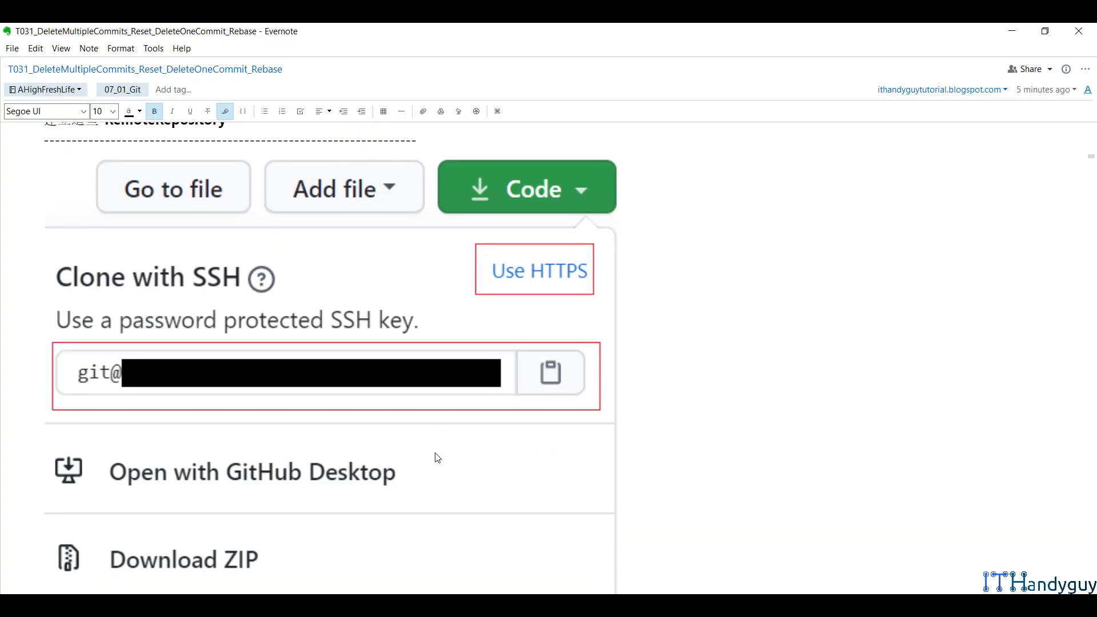
{"action": "scroll", "coordinate": [435, 453], "scroll_direction": "down", "scroll_amount": 10}
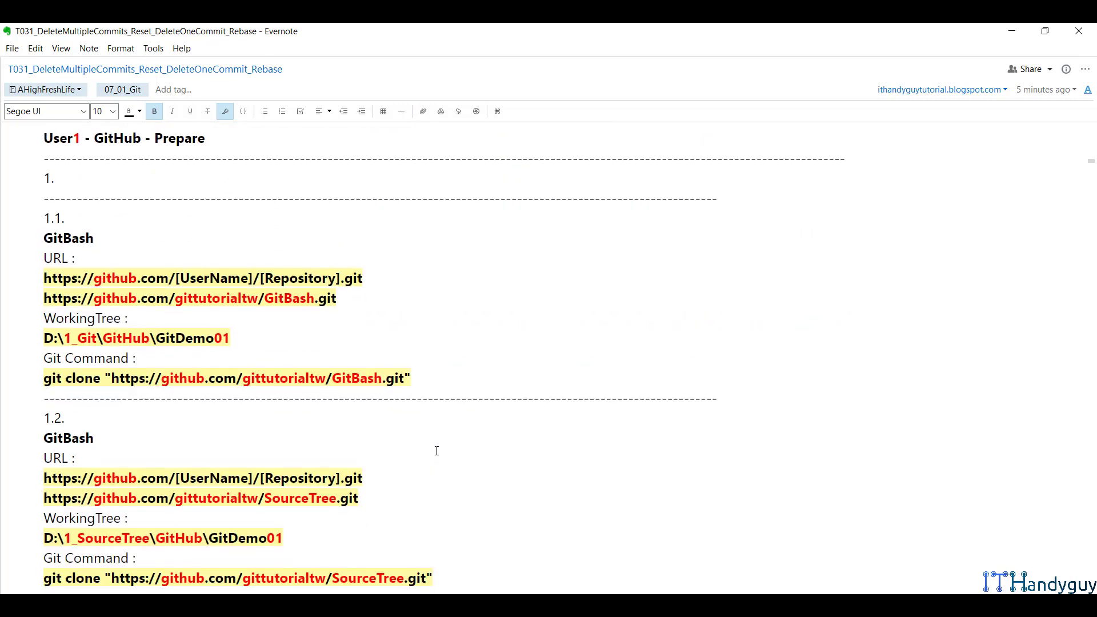
Step: Replace the heading of section 1.2 in the note with "SourceTree", copied from its WorkingTree path
{"action": "scroll", "coordinate": [428, 434], "scroll_direction": "down", "scroll_amount": 3}
{"action": "scroll", "coordinate": [302, 260], "scroll_direction": "up", "scroll_amount": 1}
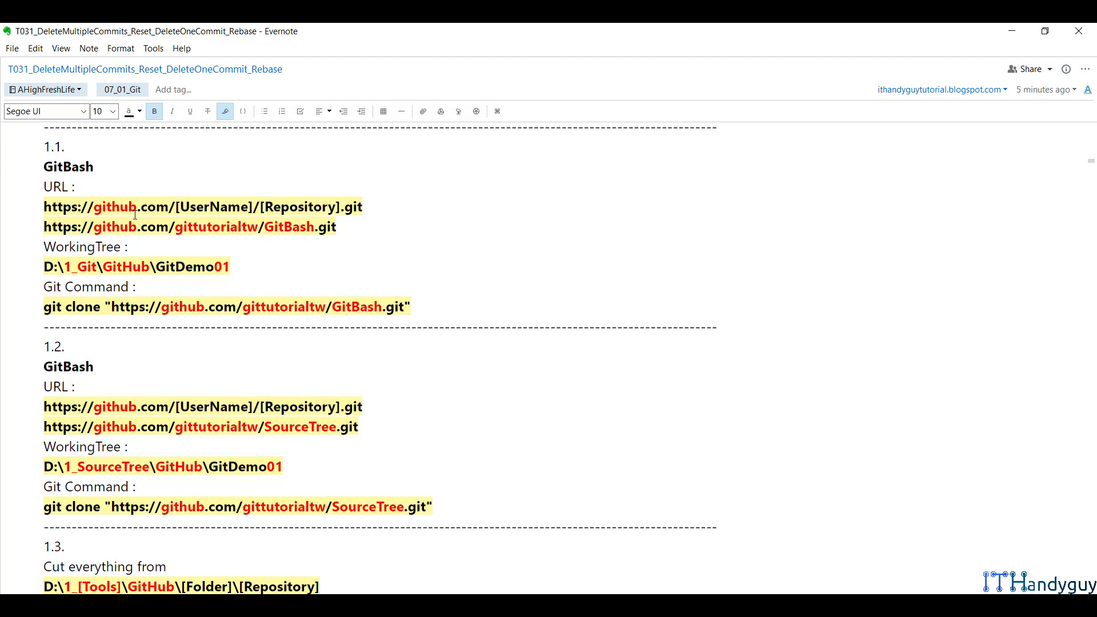
{"action": "left_click_drag", "start_coordinate": [97, 365], "coordinate": [32, 358]}
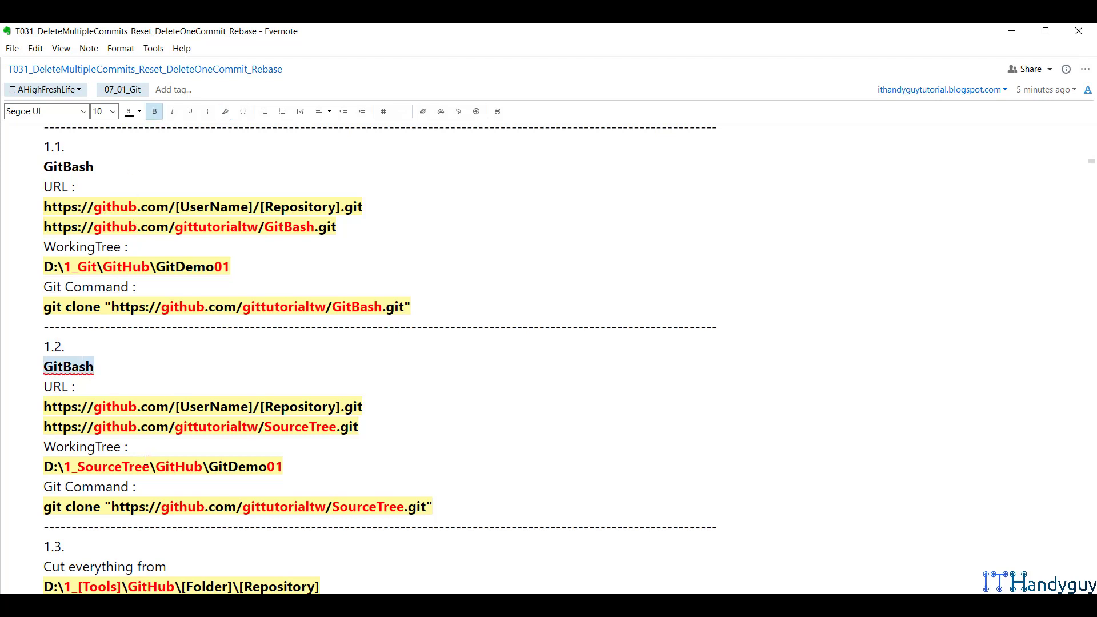
{"action": "left_click_drag", "start_coordinate": [78, 466], "coordinate": [149, 467]}
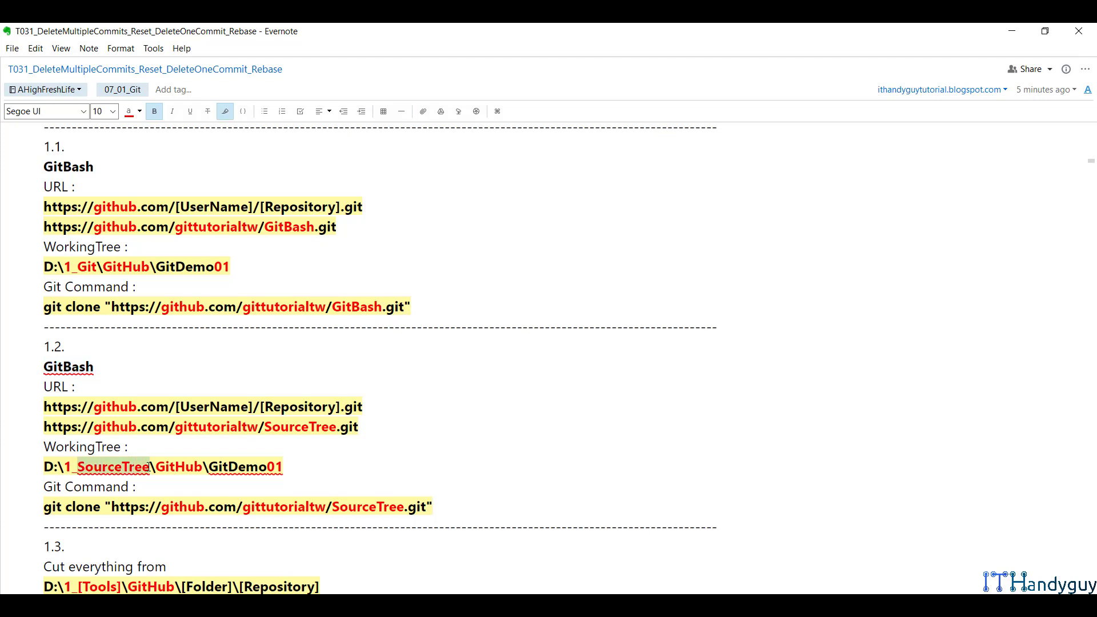
{"action": "left_click_drag", "start_coordinate": [101, 373], "coordinate": [41, 368]}
{"action": "key", "text": "ctrl+v"}
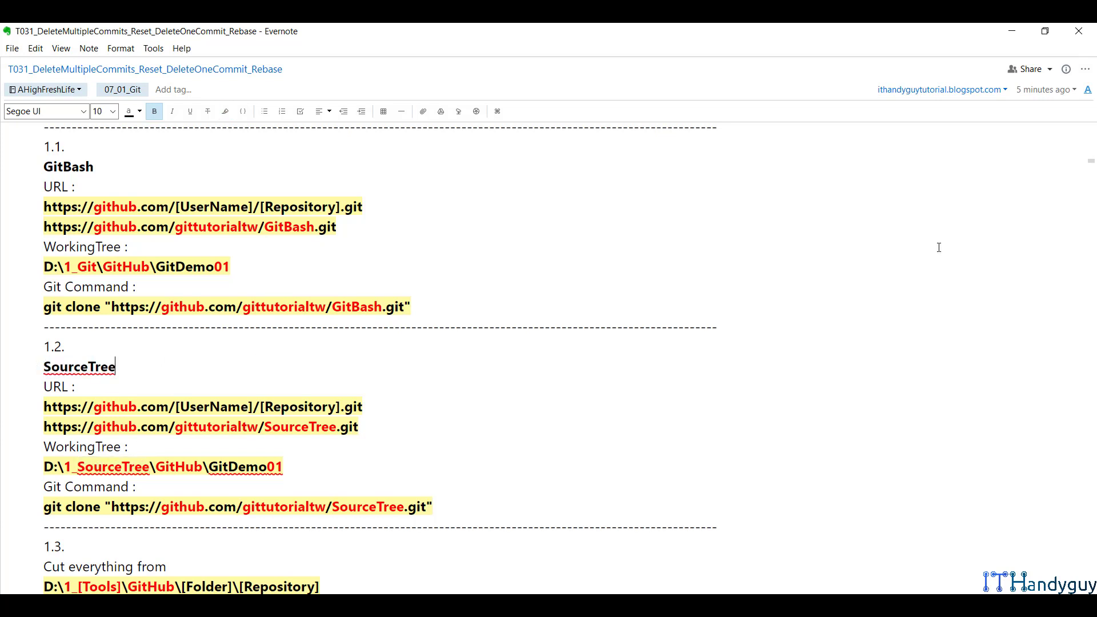
Step: Open the working tree D:\1_Git\GitHub\GitDemo01 in File Explorer, snap it to half the screen, and check its path against the note
{"action": "key", "text": "alt+Tab"}
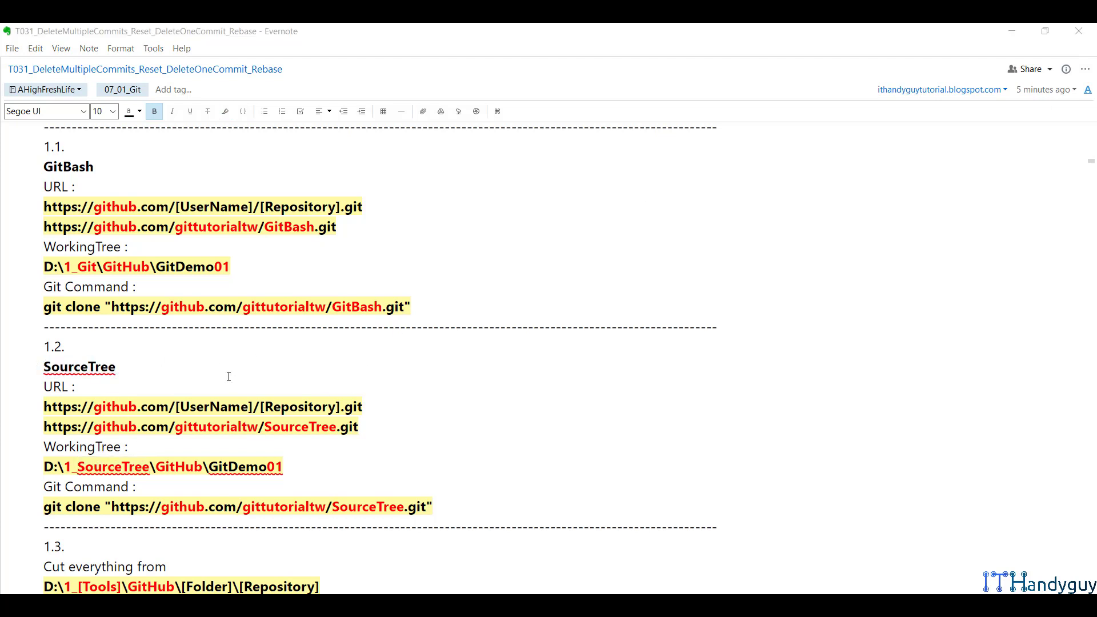
{"action": "left_click", "coordinate": [229, 376]}
{"action": "scroll", "coordinate": [203, 277], "scroll_direction": "down", "scroll_amount": 1}
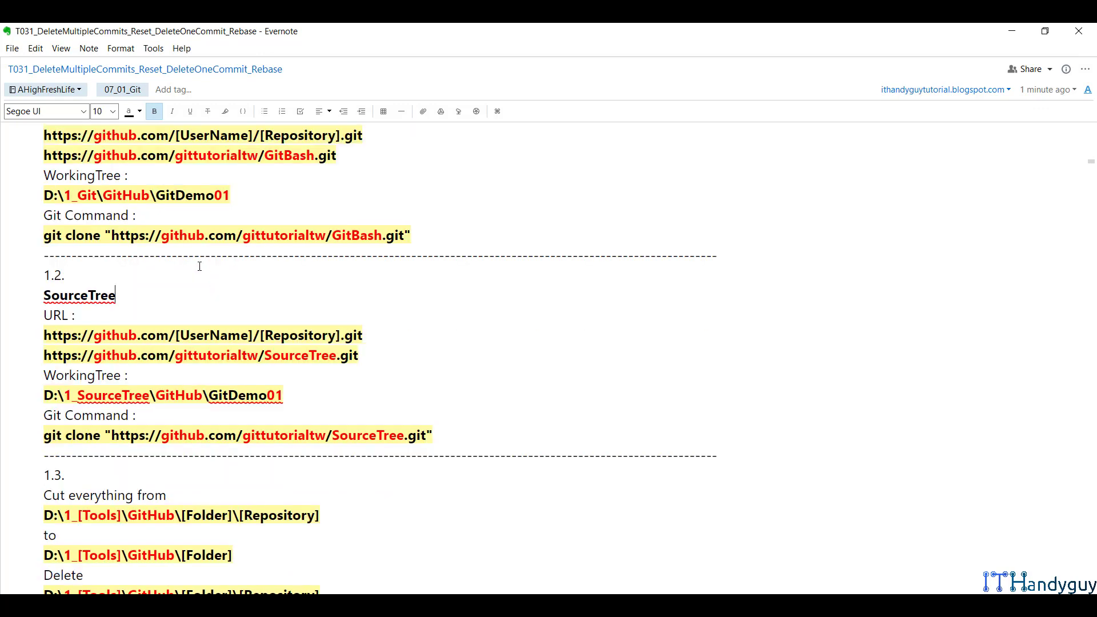
{"action": "scroll", "coordinate": [161, 288], "scroll_direction": "up", "scroll_amount": 1}
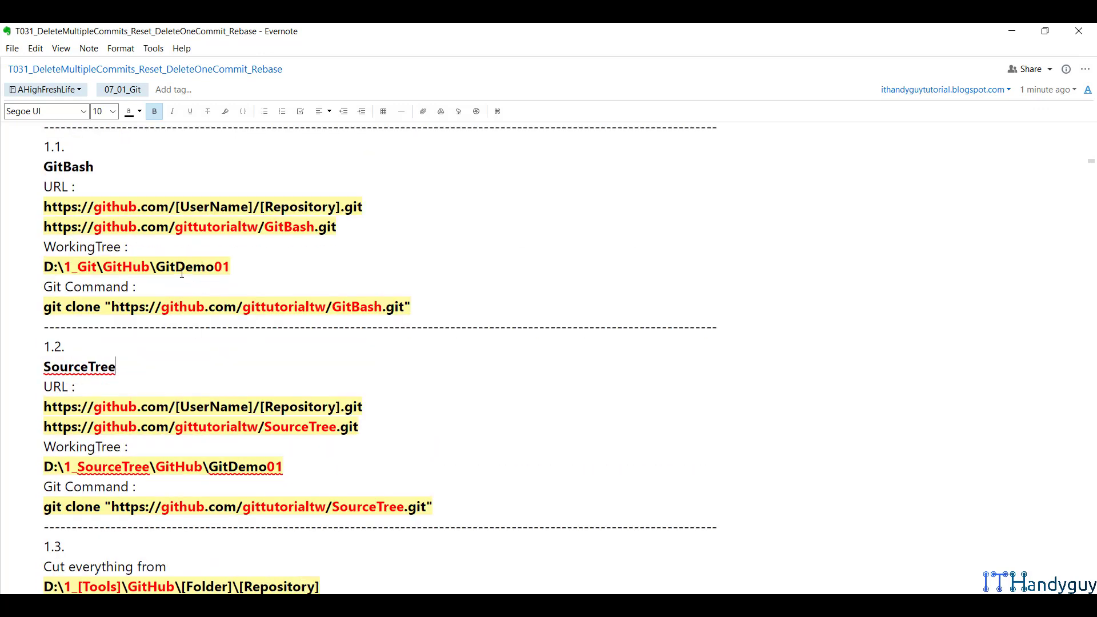
{"action": "left_click_drag", "start_coordinate": [244, 266], "coordinate": [45, 260]}
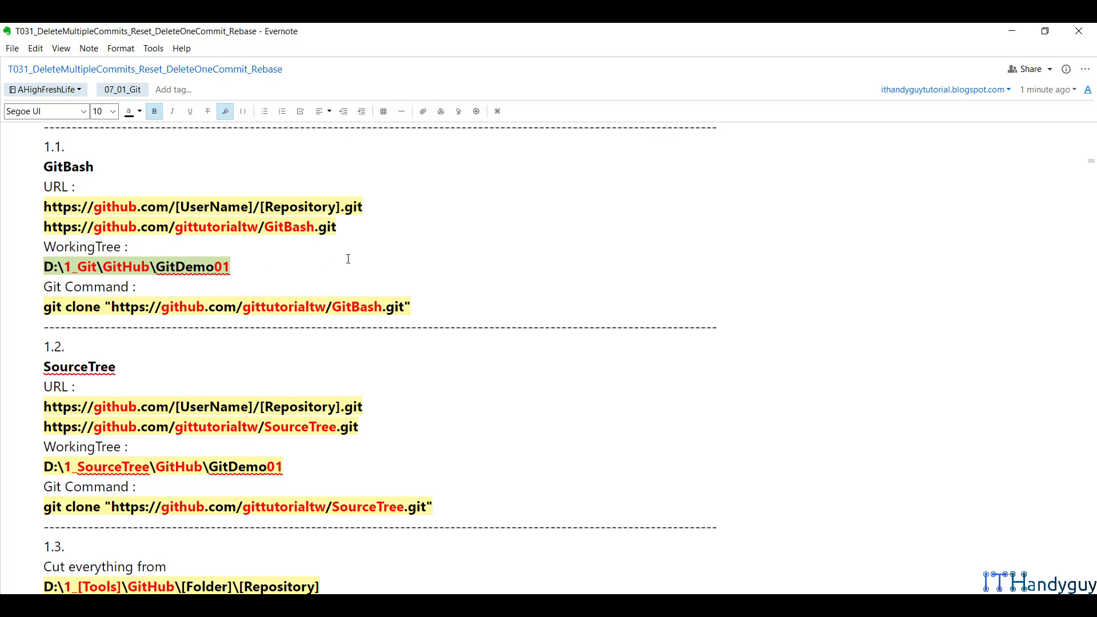
{"action": "key", "text": "alt+Tab"}
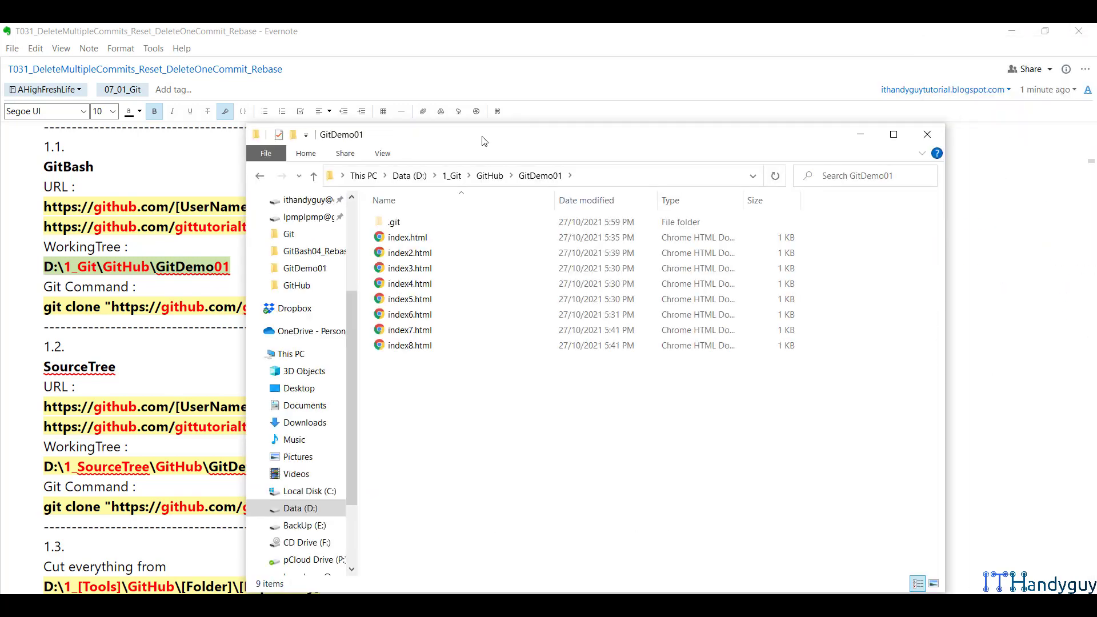
{"action": "key", "text": "super+Left"}
{"action": "left_click", "coordinate": [321, 76]}
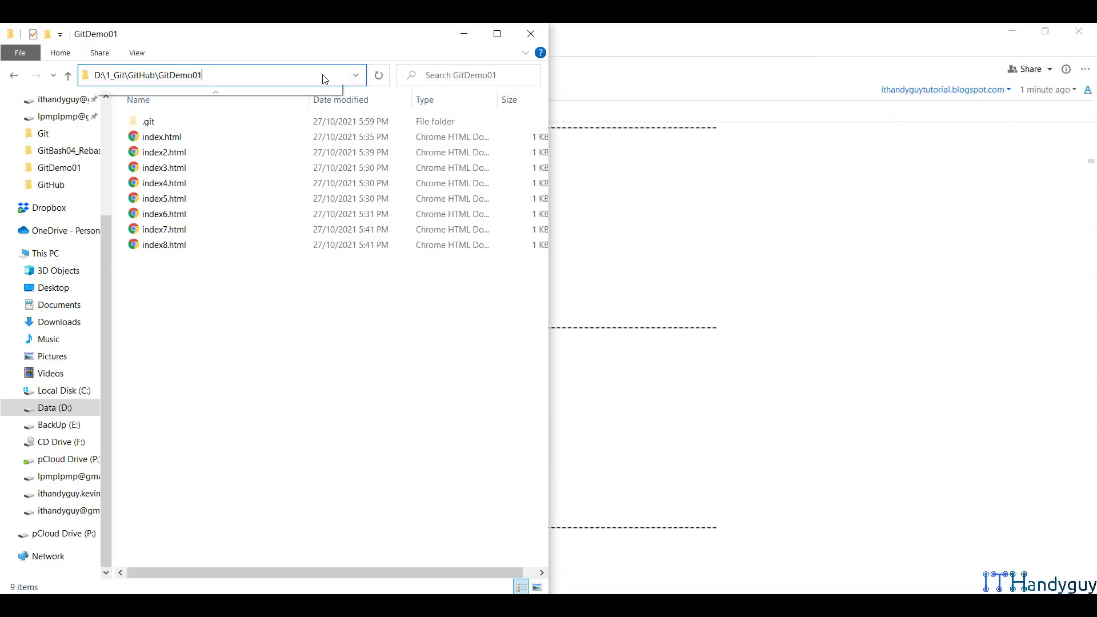
{"action": "key", "text": "Escape"}
{"action": "left_click", "coordinate": [826, 355]}
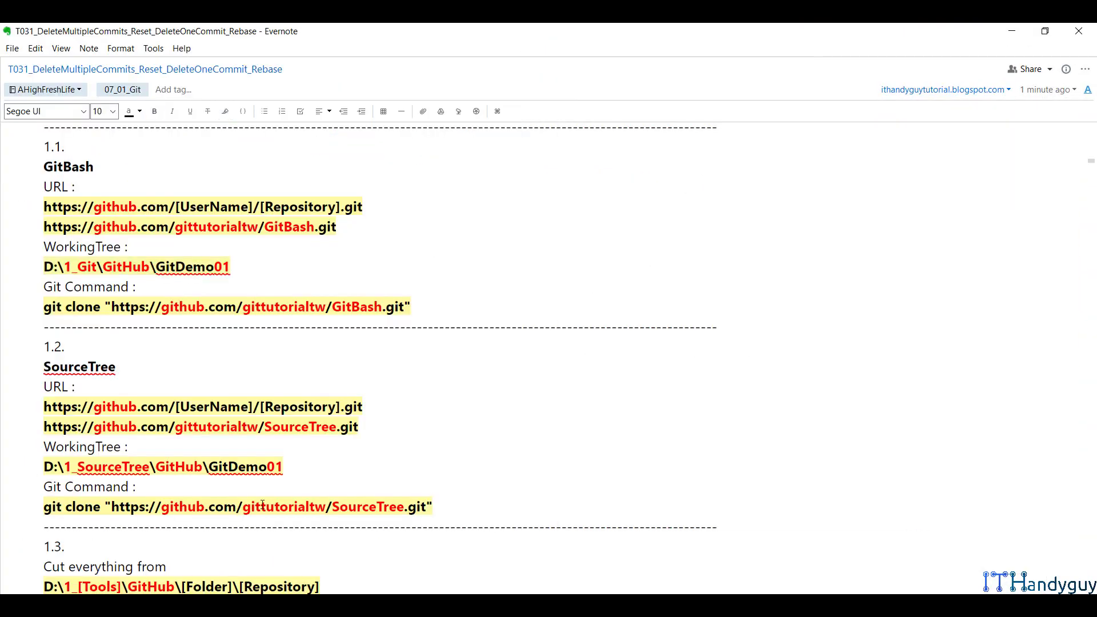
Step: Open D:\1_SourceTree\GitHub\GitDemo01, copied from the note, in a second File Explorer window snapped beside the first
{"action": "left_click_drag", "start_coordinate": [308, 468], "coordinate": [44, 474]}
{"action": "key", "text": "ctrl+c"}
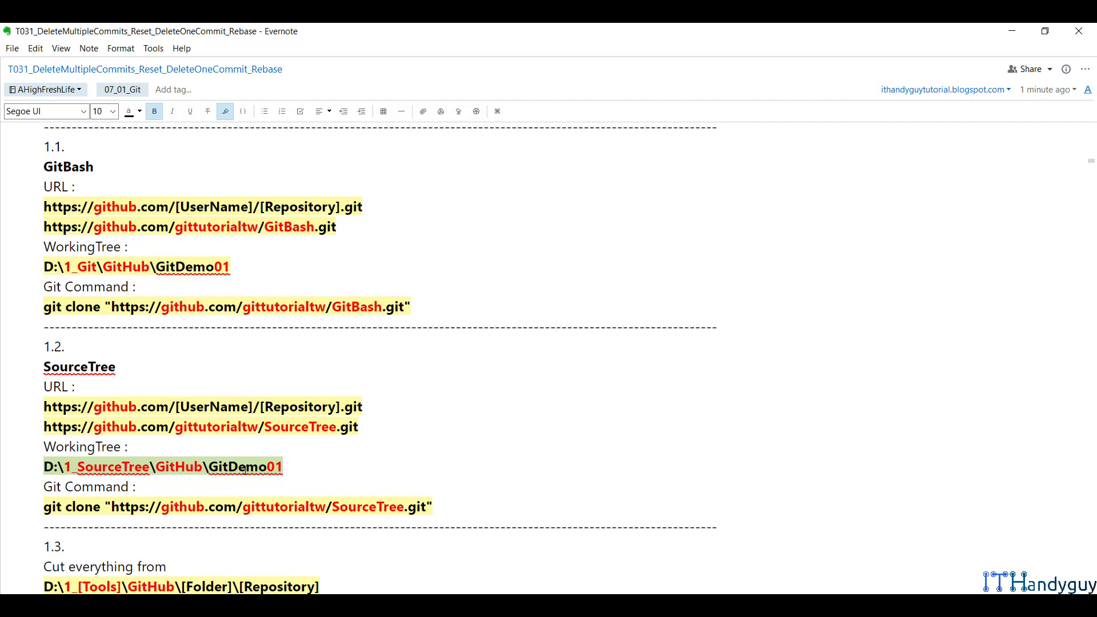
{"action": "key", "text": "super+e"}
{"action": "key", "text": "super+Right"}
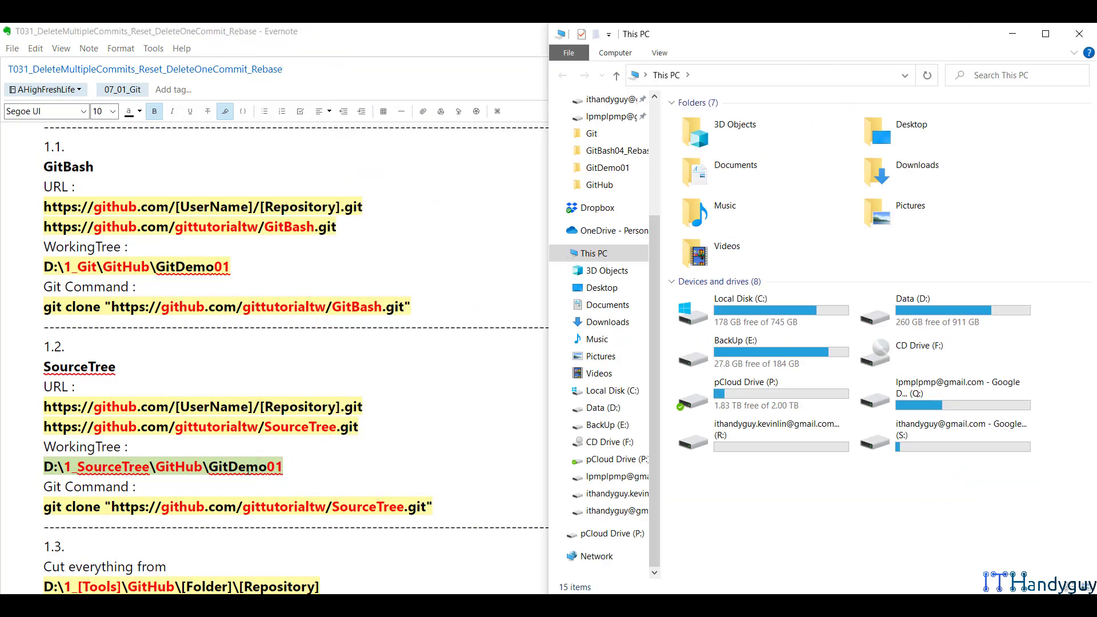
{"action": "key", "text": "Return"}
{"action": "left_click", "coordinate": [776, 75]}
{"action": "key", "text": "ctrl+v"}
{"action": "key", "text": "Return"}
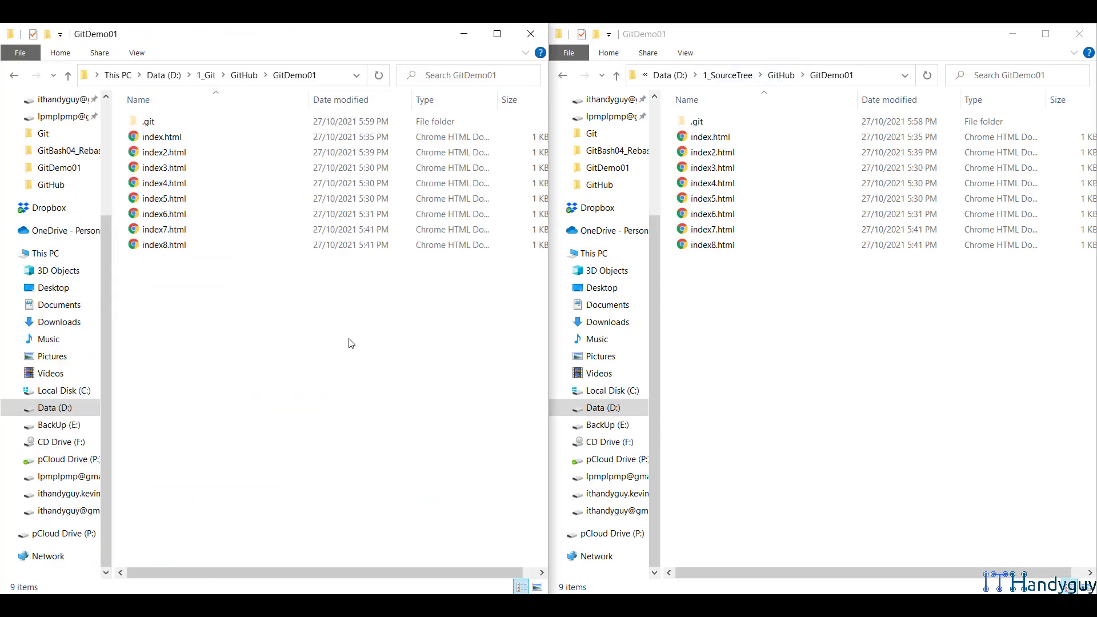
Step: Delete everything in both GitDemo01 folders, under 1_Git and 1_SourceTree, including the .git folders
{"action": "key", "text": "ctrl+a"}
{"action": "key", "text": "Delete"}
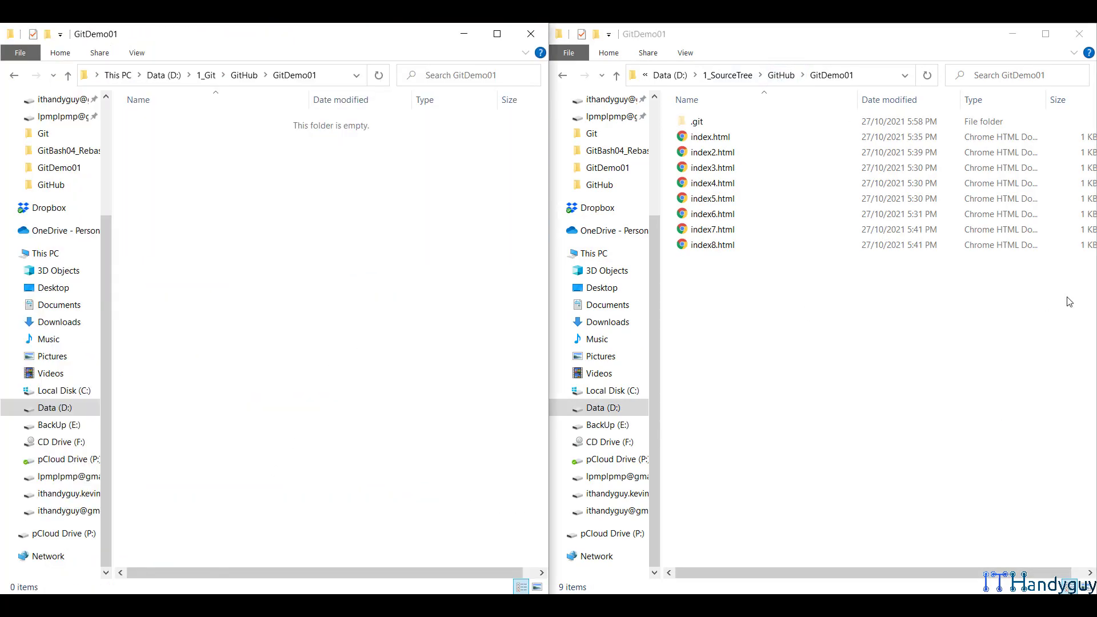
{"action": "left_click", "coordinate": [1069, 301]}
{"action": "key", "text": "ctrl+a"}
{"action": "key", "text": "Delete"}
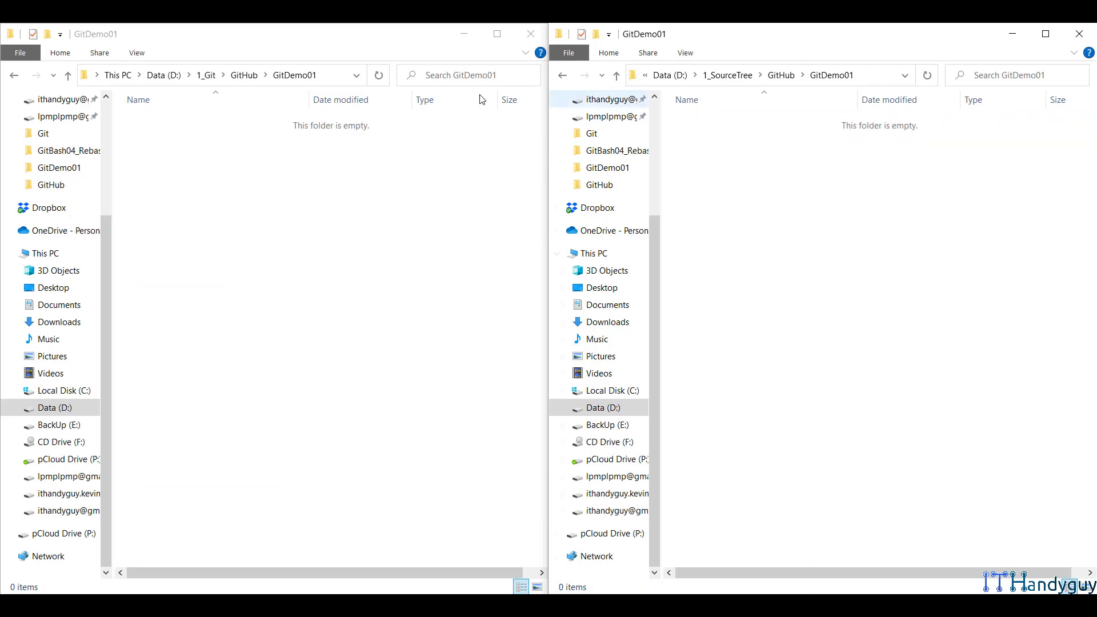
Step: Return to the Evernote note and copy the git clone command for the GitBash repository
{"action": "left_click", "coordinate": [409, 603]}
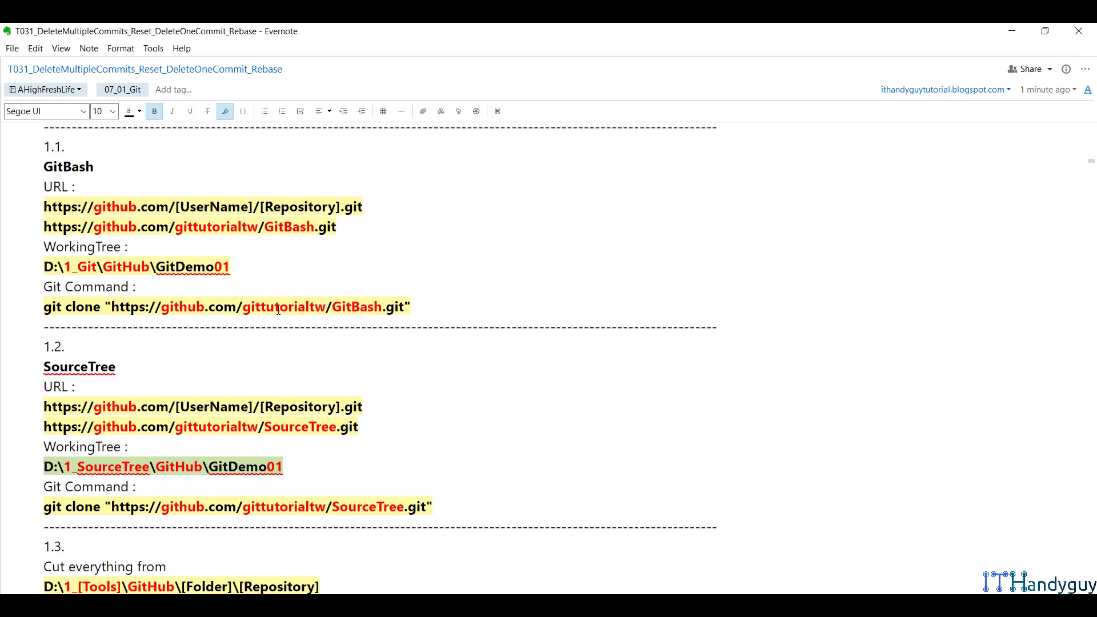
{"action": "triple_click", "coordinate": [203, 304]}
{"action": "key", "text": "super+c"}
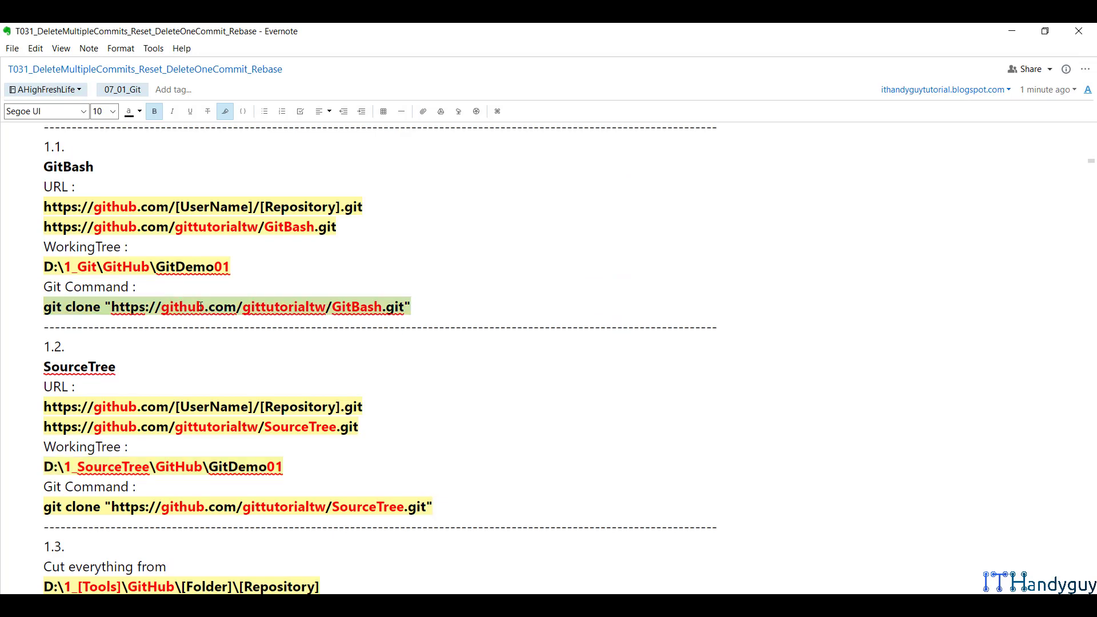
Step: Compare the HTTPS URLs on the GitBash and SourceTree GitHub pages with the clone commands in the note
{"action": "key", "text": "alt+Tab"}
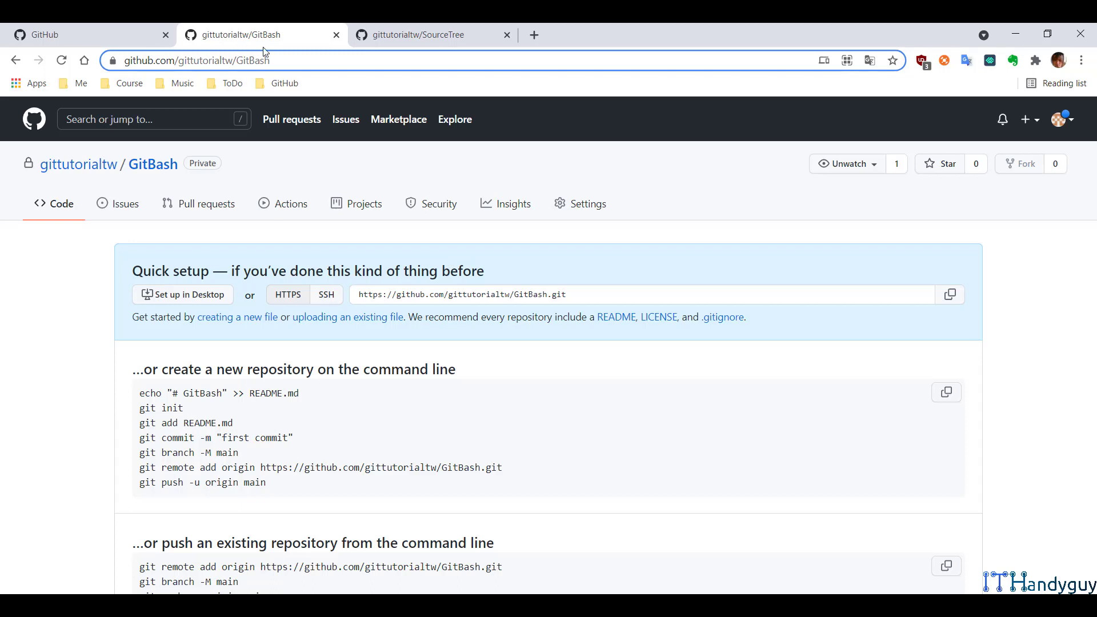
{"action": "left_click_drag", "start_coordinate": [937, 294], "coordinate": [410, 294]}
{"action": "left_click", "coordinate": [432, 35]}
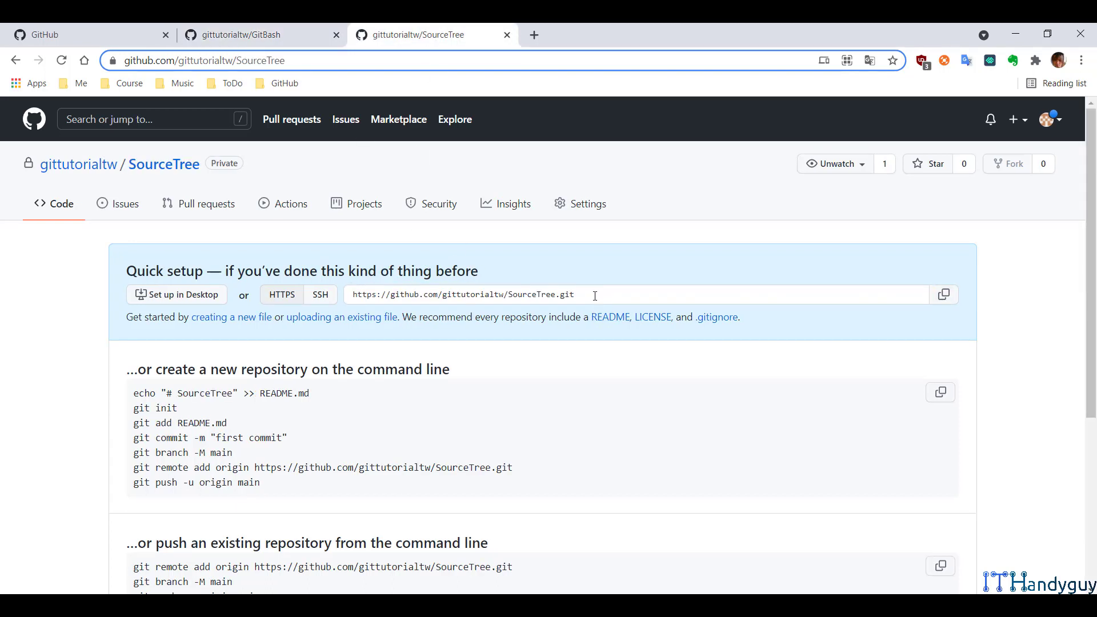
{"action": "left_click", "coordinate": [595, 295]}
{"action": "left_click", "coordinate": [1023, 32]}
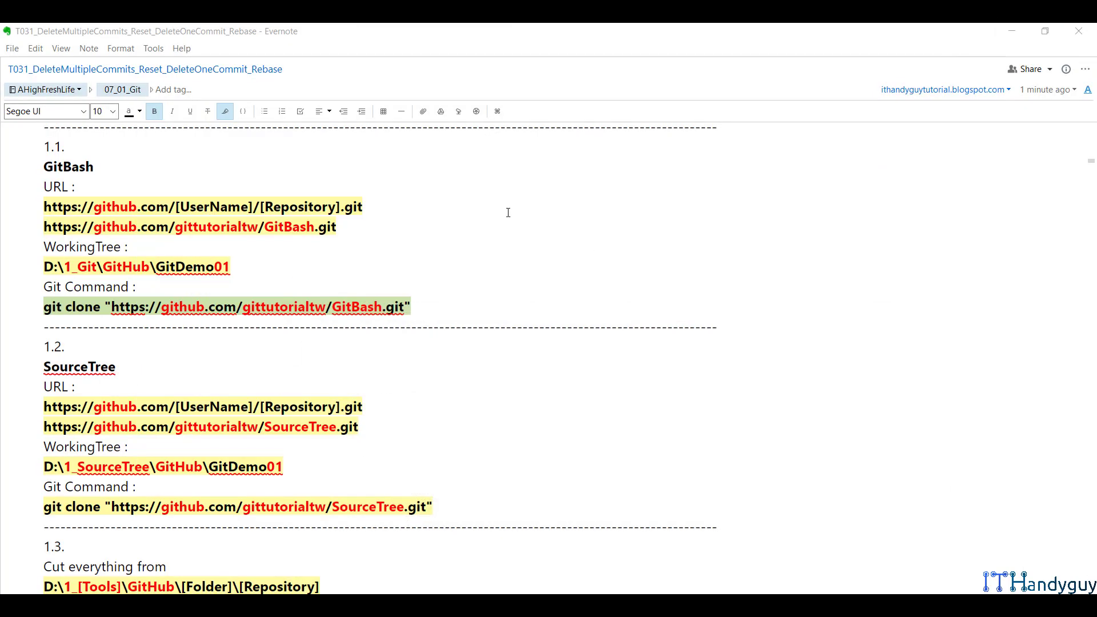
{"action": "right_click", "coordinate": [246, 297]}
{"action": "left_click", "coordinate": [275, 332]}
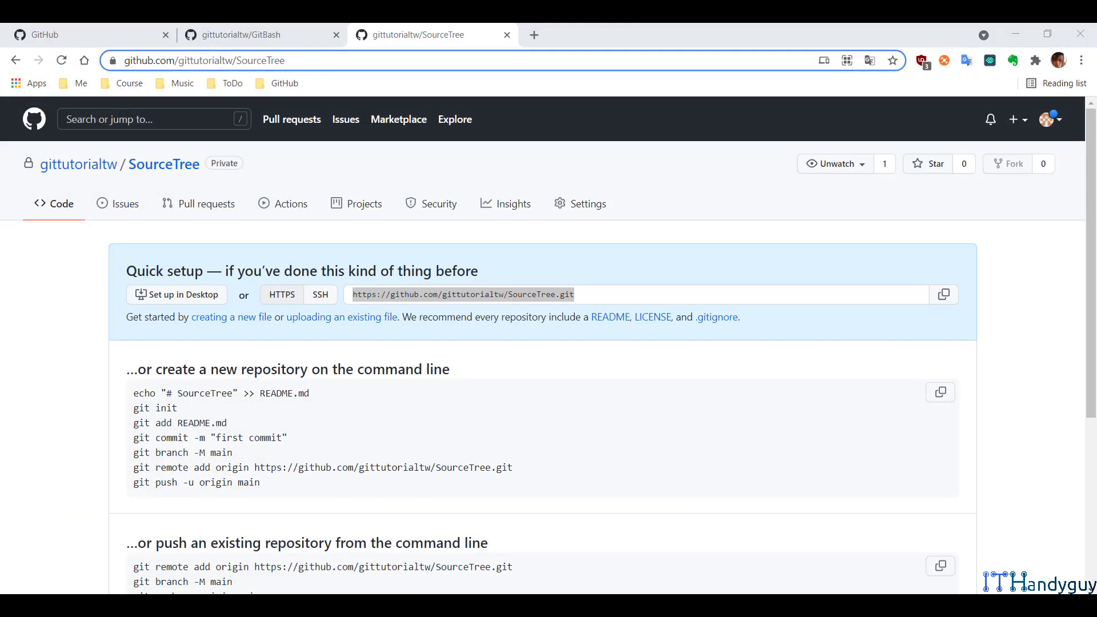
{"action": "left_click_drag", "start_coordinate": [437, 292], "coordinate": [589, 293]}
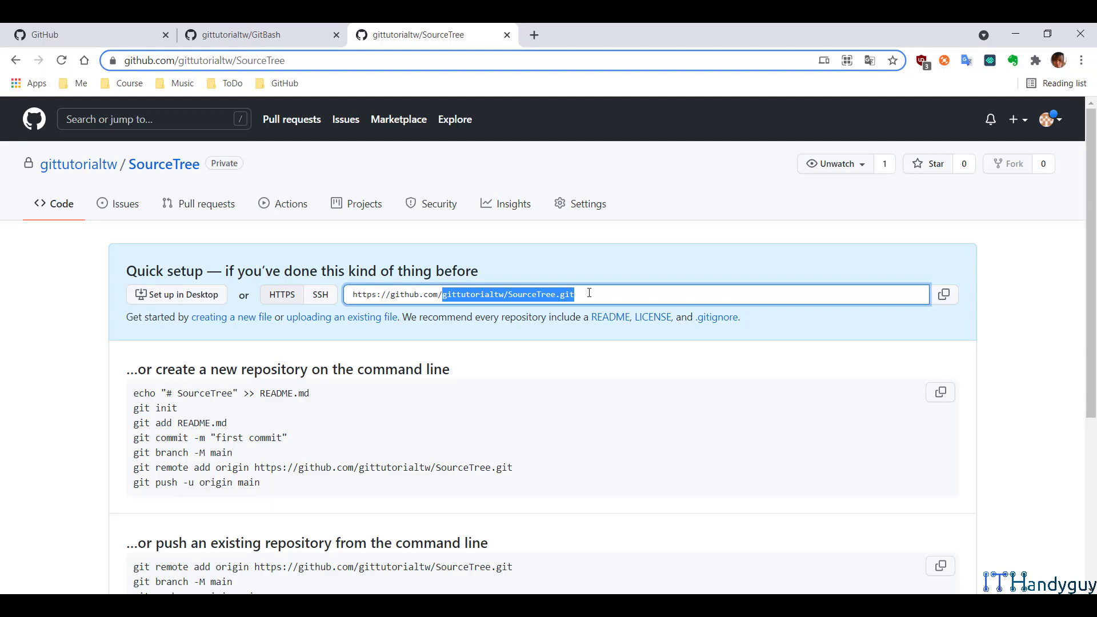
{"action": "left_click", "coordinate": [316, 38]}
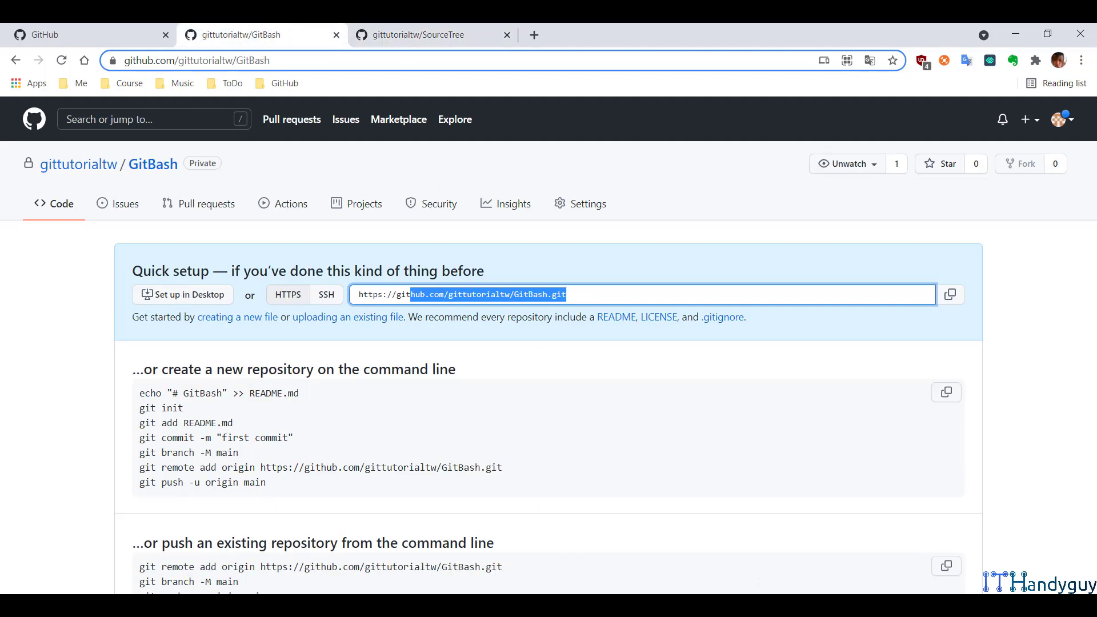
{"action": "key", "text": "alt+Tab"}
{"action": "key", "text": "alt+Tab"}
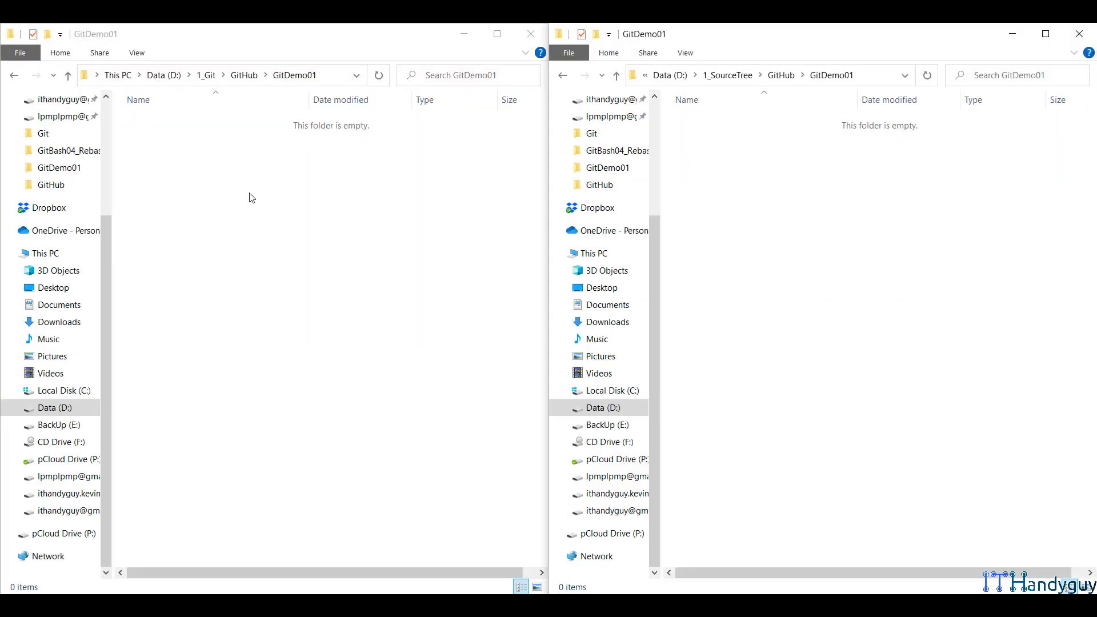
{"action": "right_click", "coordinate": [221, 178]}
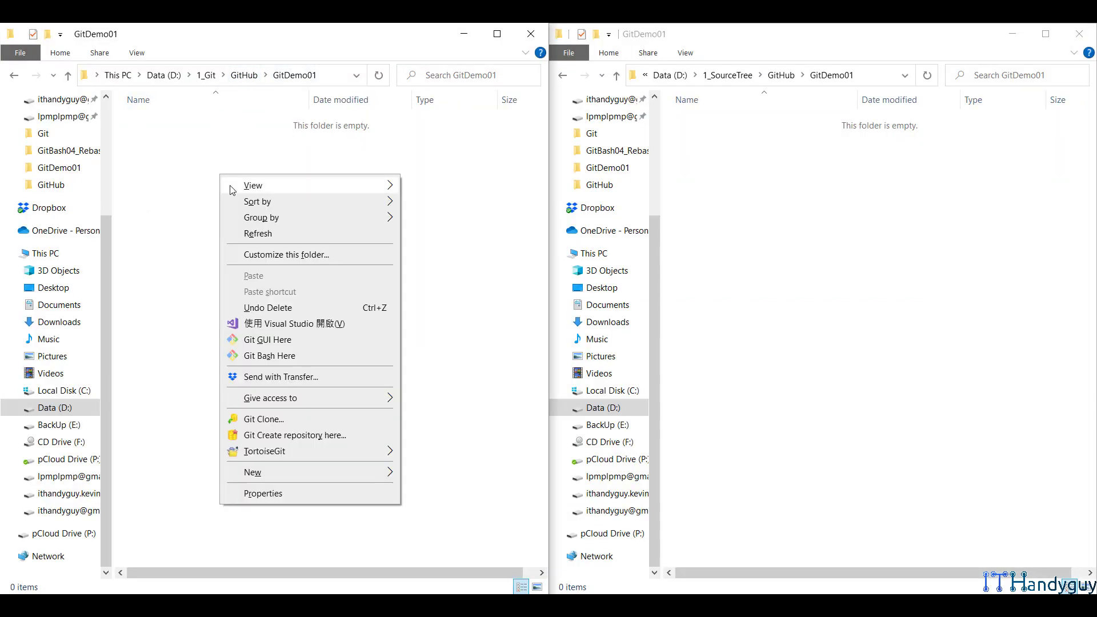
{"action": "left_click", "coordinate": [313, 363]}
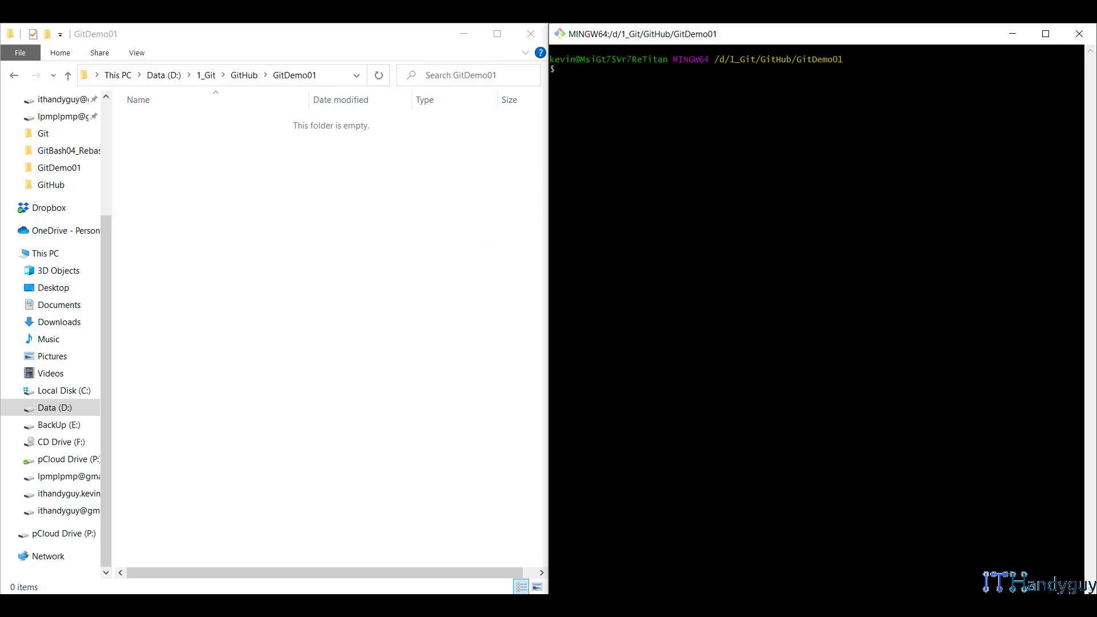
{"action": "right_click", "coordinate": [685, 75]}
{"action": "left_click", "coordinate": [724, 115]}
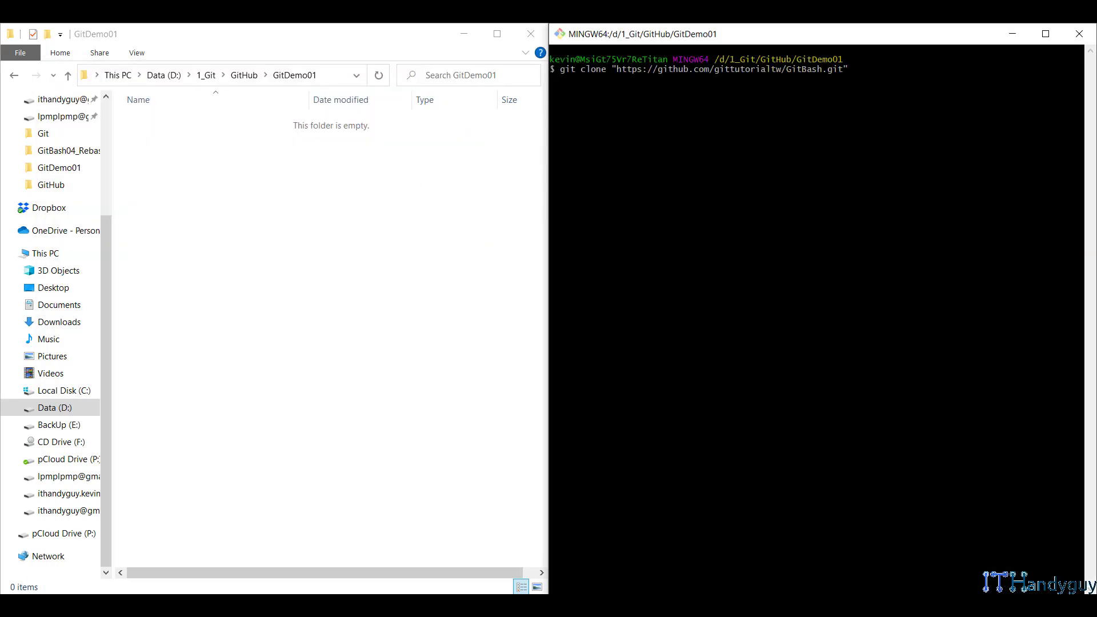
{"action": "key", "text": "Return"}
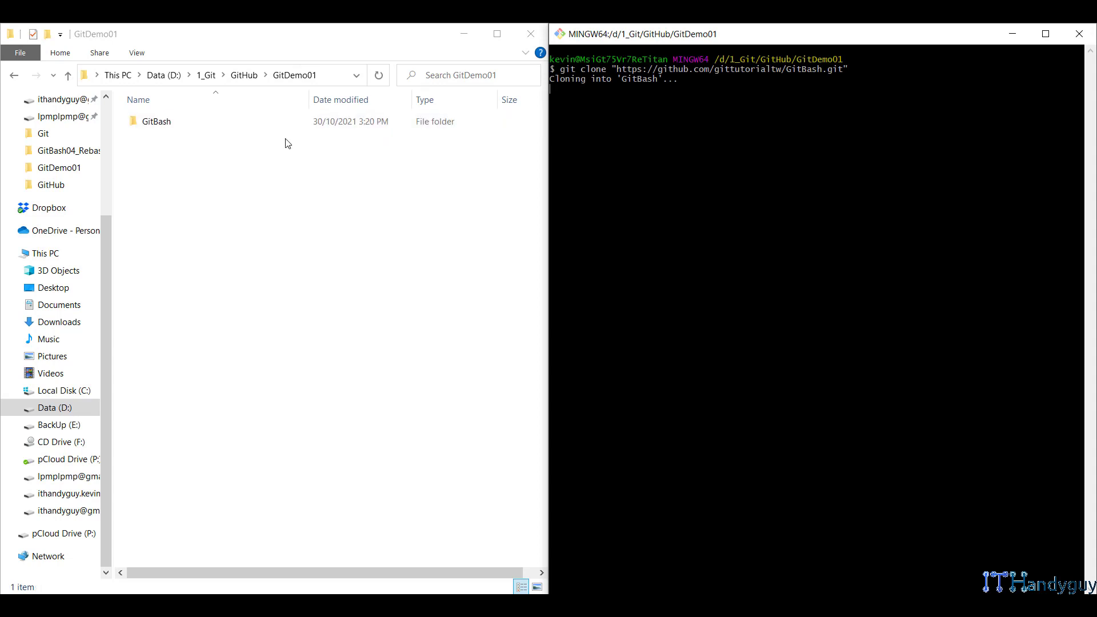
Step: Move the .git folder from the cloned GitBash folder up into GitDemo01 and remove the GitBash folder
{"action": "double_click", "coordinate": [231, 123]}
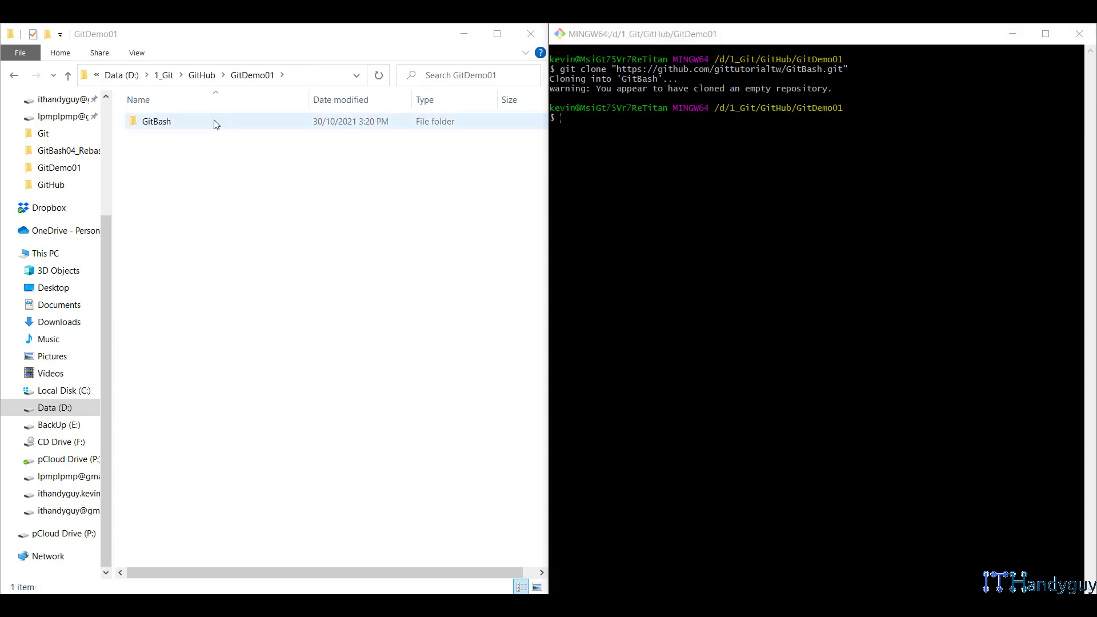
{"action": "key", "text": "alt+Left"}
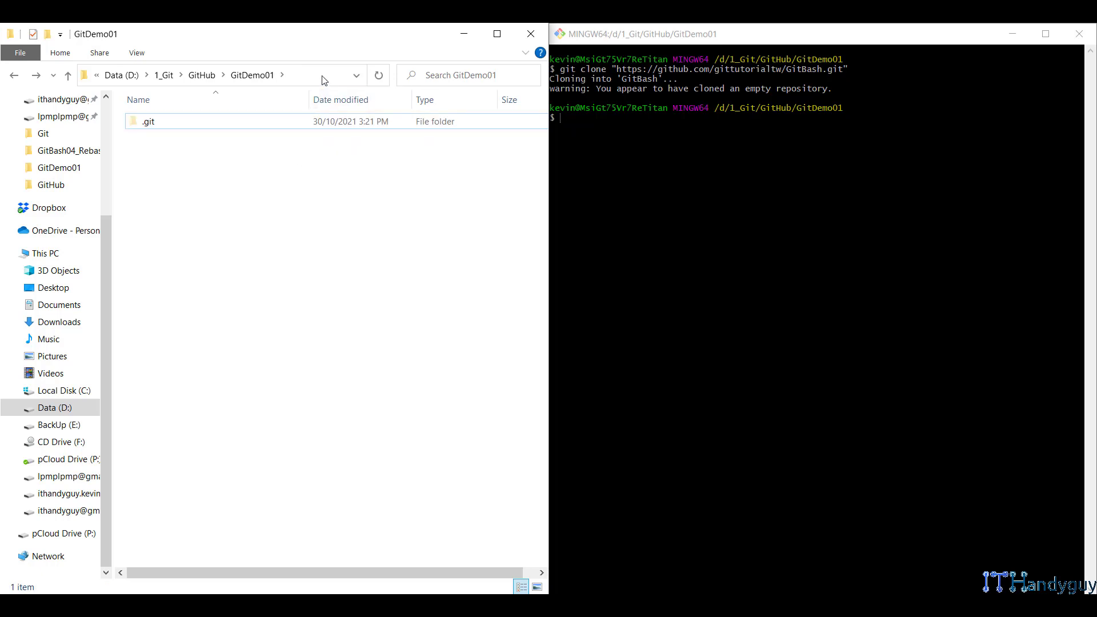
{"action": "key", "text": "alt+d"}
{"action": "left_click", "coordinate": [137, 121]}
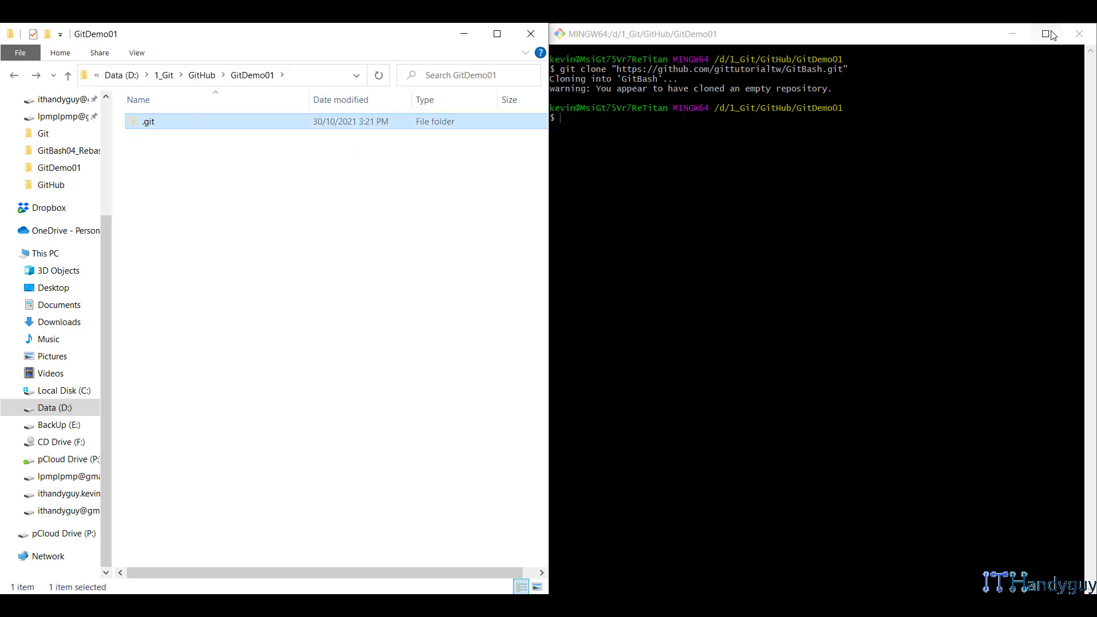
Step: Refresh the Git Bash prompt to check the current branch, close the terminal, and return to the Evernote note
{"action": "left_click", "coordinate": [560, 118]}
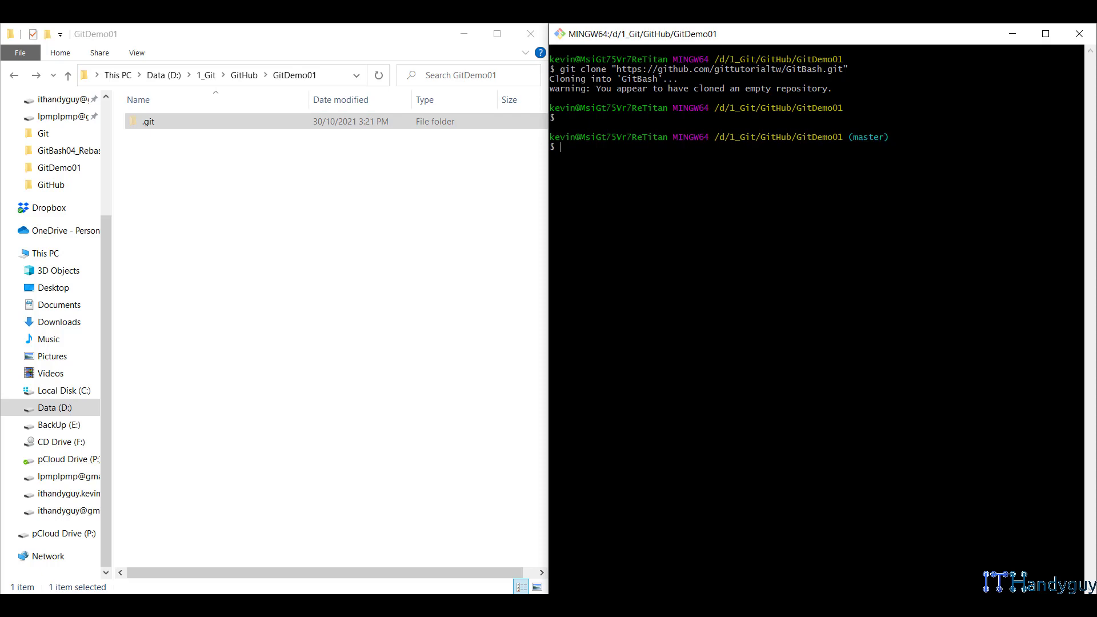
{"action": "left_click_drag", "start_coordinate": [863, 137], "coordinate": [1076, 138]}
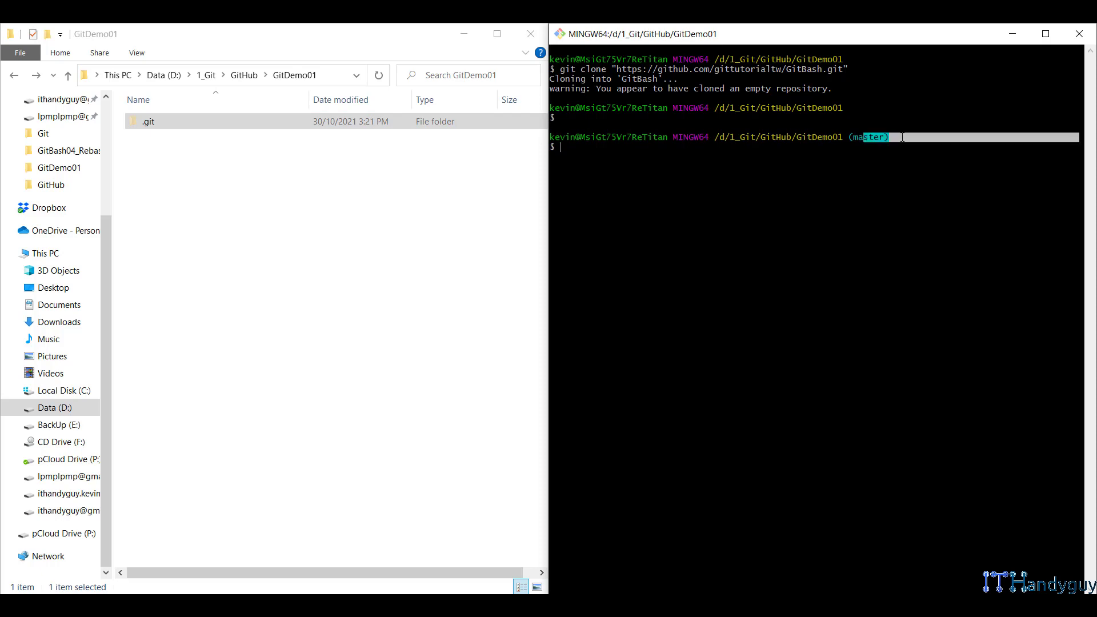
{"action": "left_click", "coordinate": [1077, 34]}
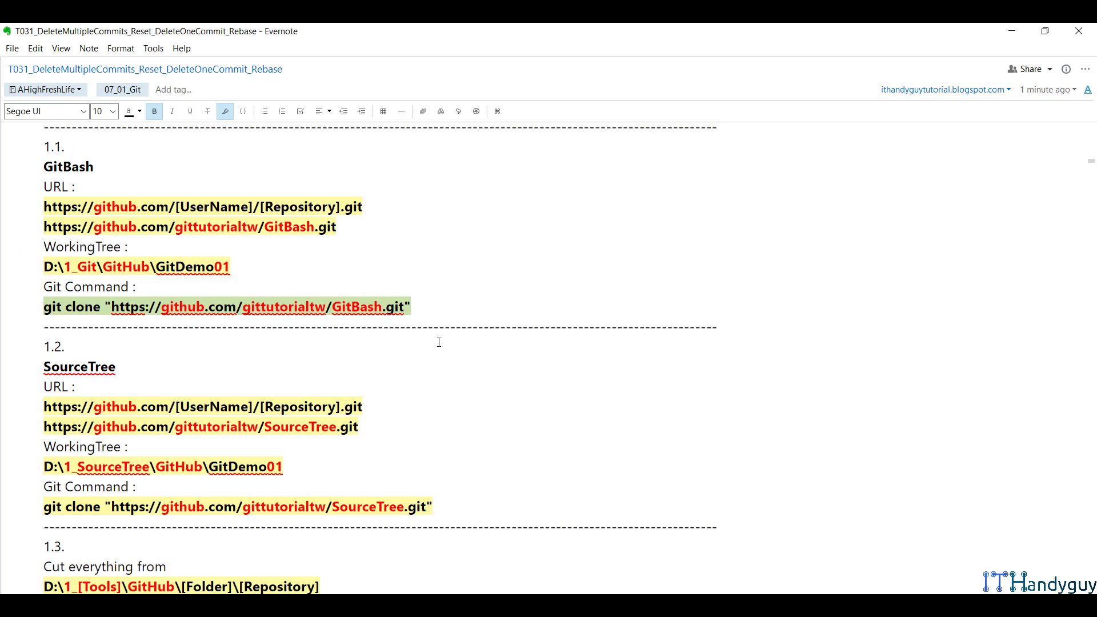
Step: Copy the SourceTree git clone command from the note and open Git Bash in D:\1_SourceTree\GitHub\GitDemo01
{"action": "scroll", "coordinate": [441, 340], "scroll_direction": "down", "scroll_amount": 2}
{"action": "triple_click", "coordinate": [289, 440]}
{"action": "key", "text": "super+c"}
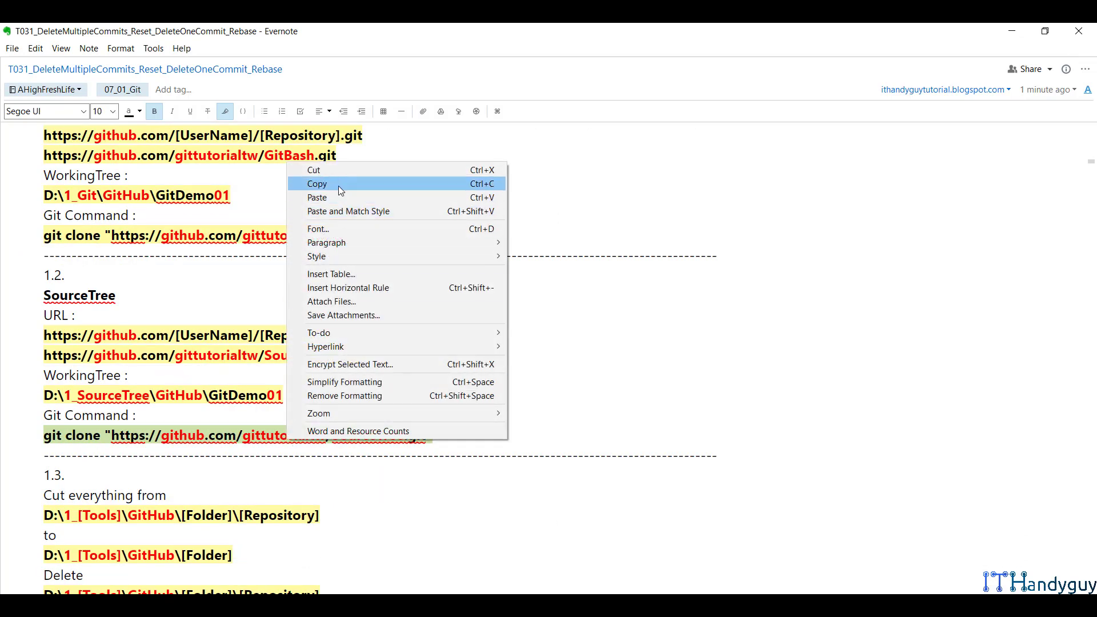
{"action": "left_click", "coordinate": [338, 185]}
{"action": "key", "text": "alt+Tab"}
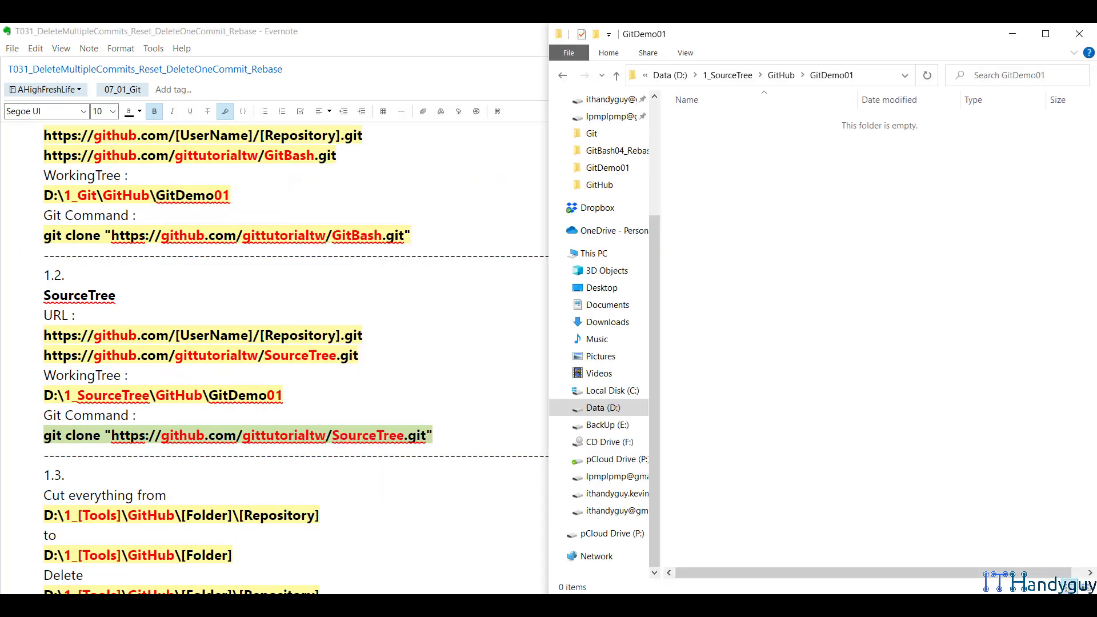
{"action": "key", "text": "alt+Tab"}
{"action": "right_click", "coordinate": [825, 167]}
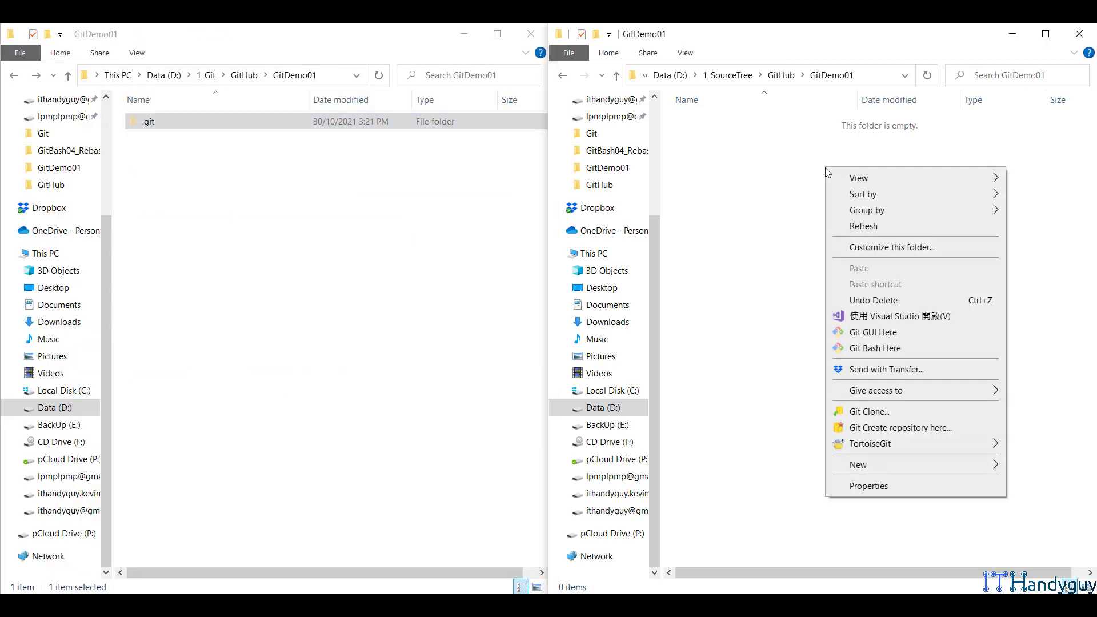
{"action": "left_click", "coordinate": [905, 349]}
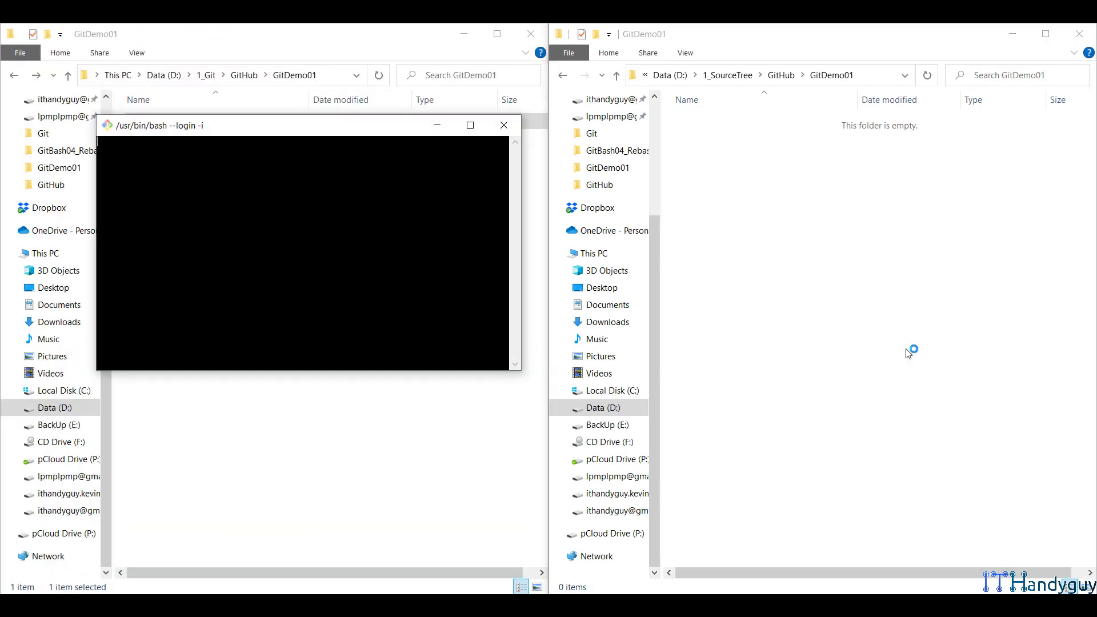
{"action": "key", "text": "super+Left"}
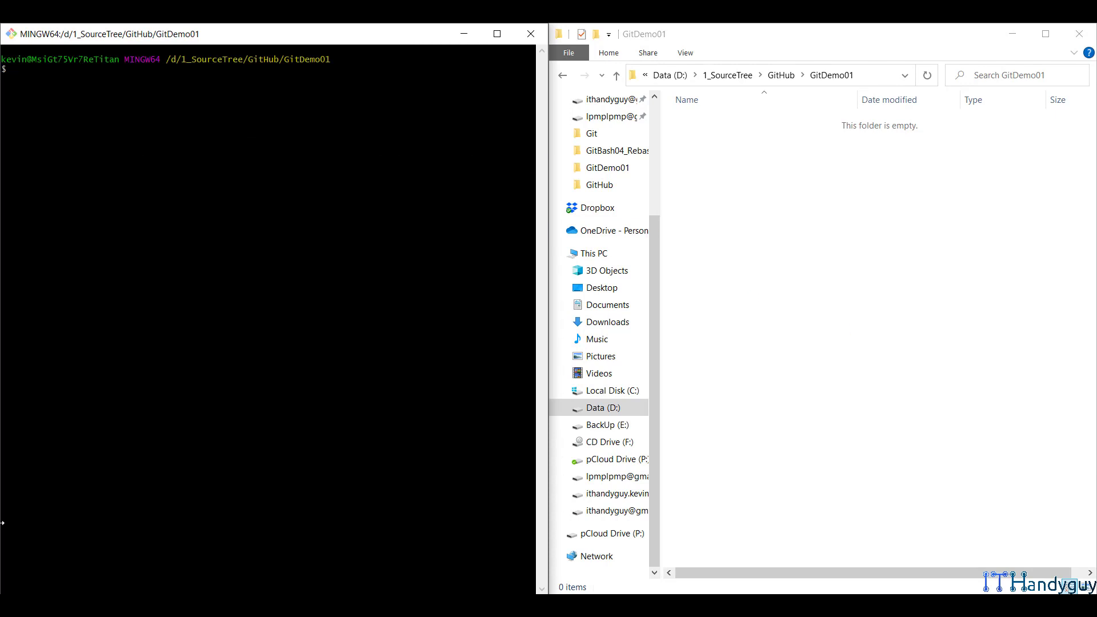
Step: Launch Sourcetree and minimize its window once it has loaded
{"action": "key", "text": "super+s"}
{"action": "key", "text": "super"}
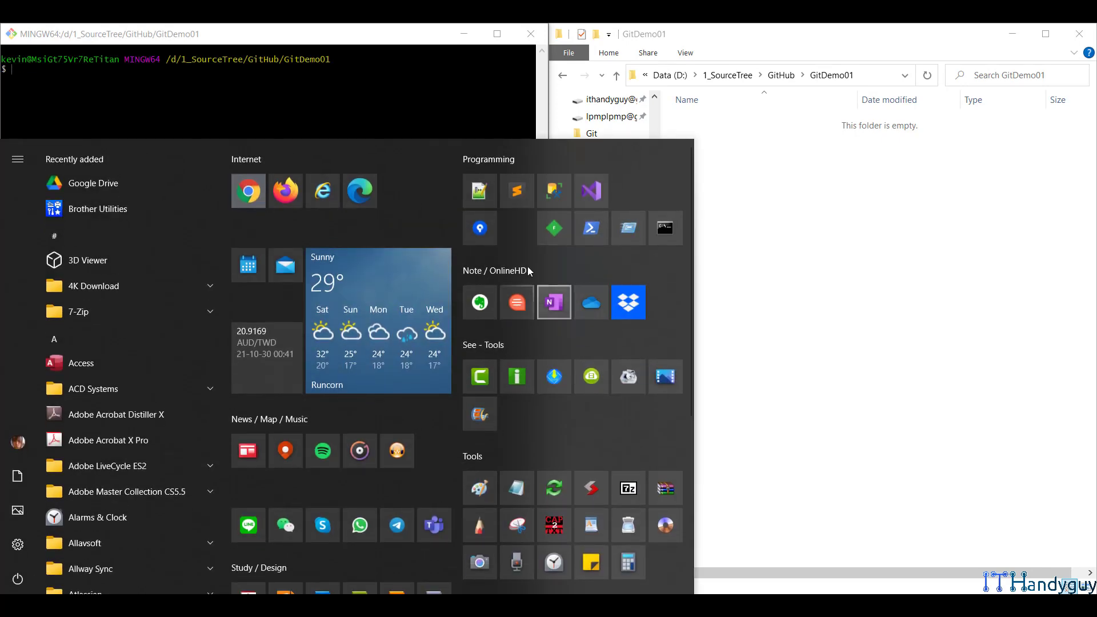
{"action": "left_click", "coordinate": [496, 234]}
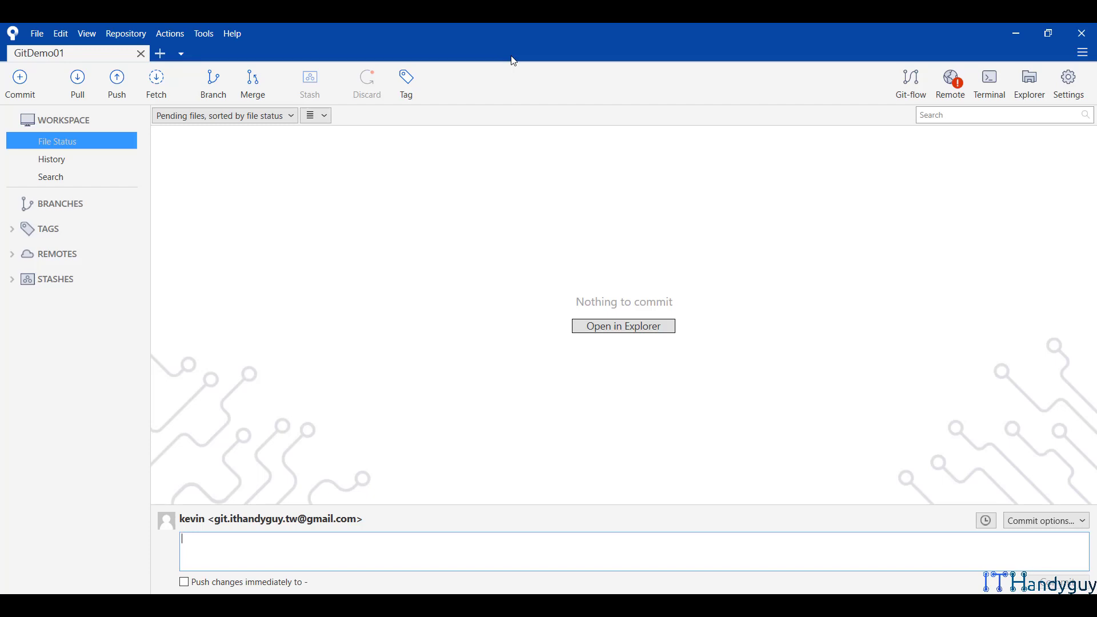
{"action": "left_click", "coordinate": [1018, 34]}
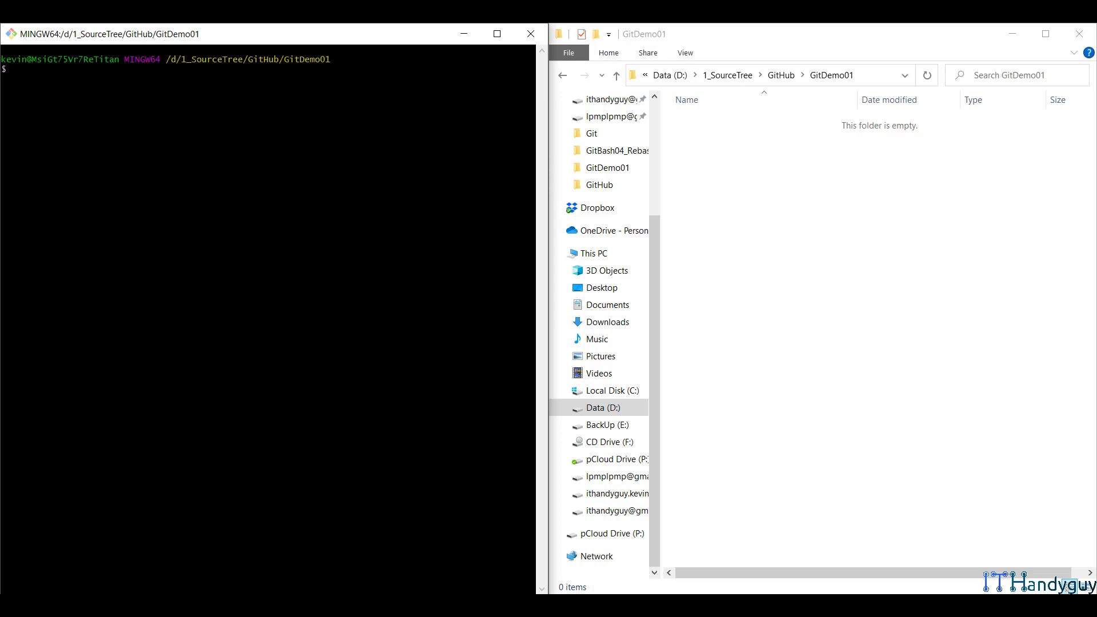
{"action": "right_click", "coordinate": [99, 84]}
{"action": "left_click", "coordinate": [131, 125]}
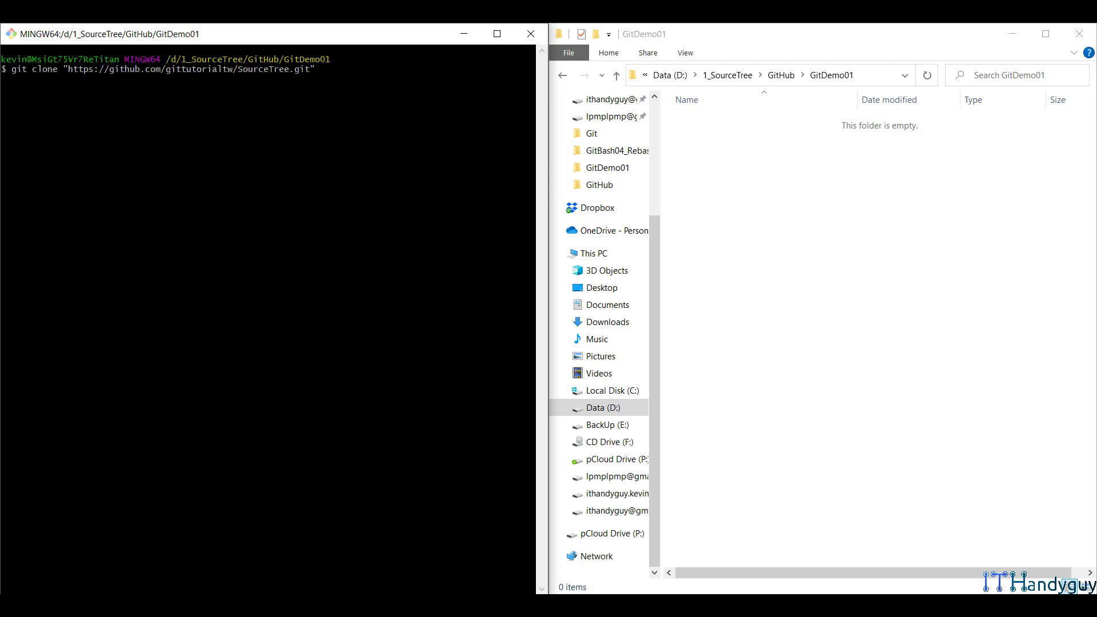
{"action": "key", "text": "Return"}
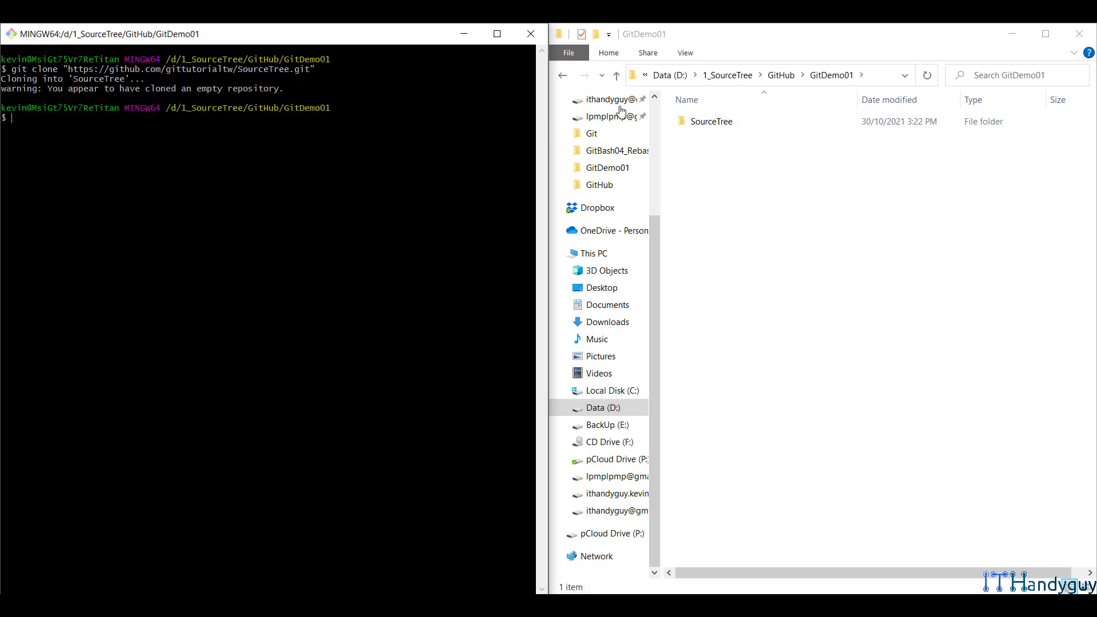
Step: Move the .git folder from the cloned SourceTree folder up into GitDemo01 and delete the SourceTree folder
{"action": "double_click", "coordinate": [777, 121]}
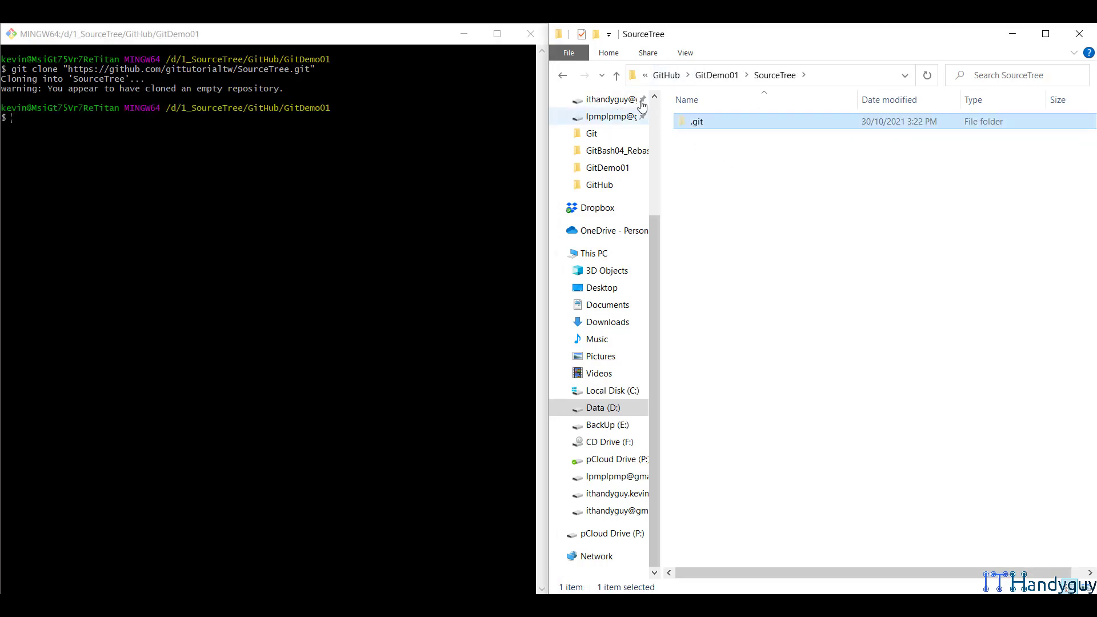
{"action": "left_click", "coordinate": [625, 76]}
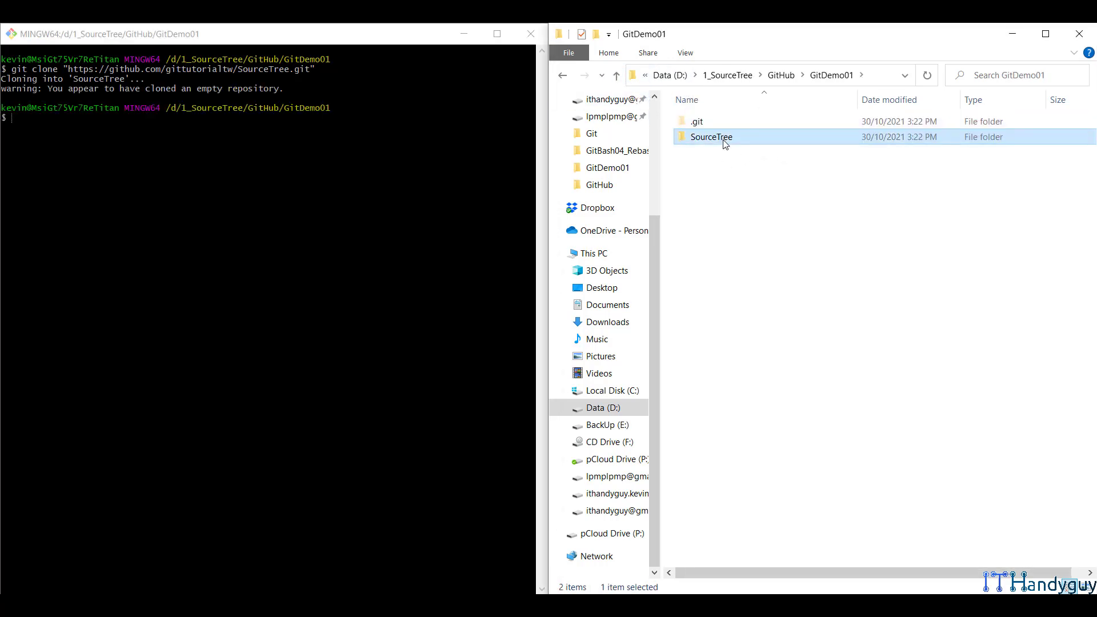
{"action": "key", "text": "Delete"}
{"action": "left_click", "coordinate": [523, 36]}
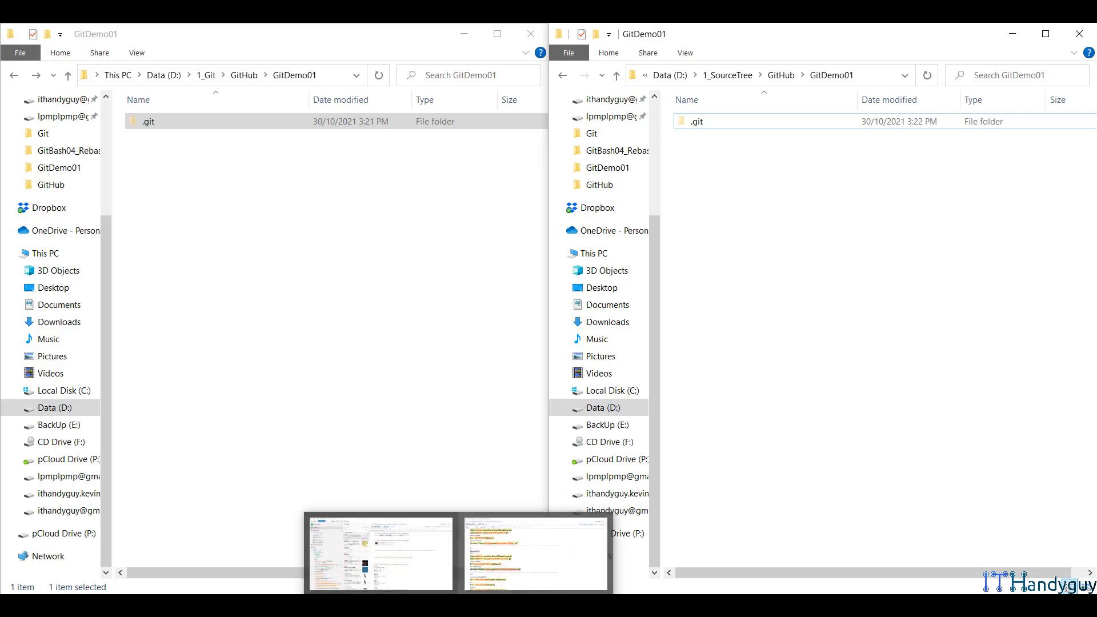
Step: Return to the Evernote note and review section 1.3 on moving the repository contents and deleting the repository folder
{"action": "left_click", "coordinate": [543, 551]}
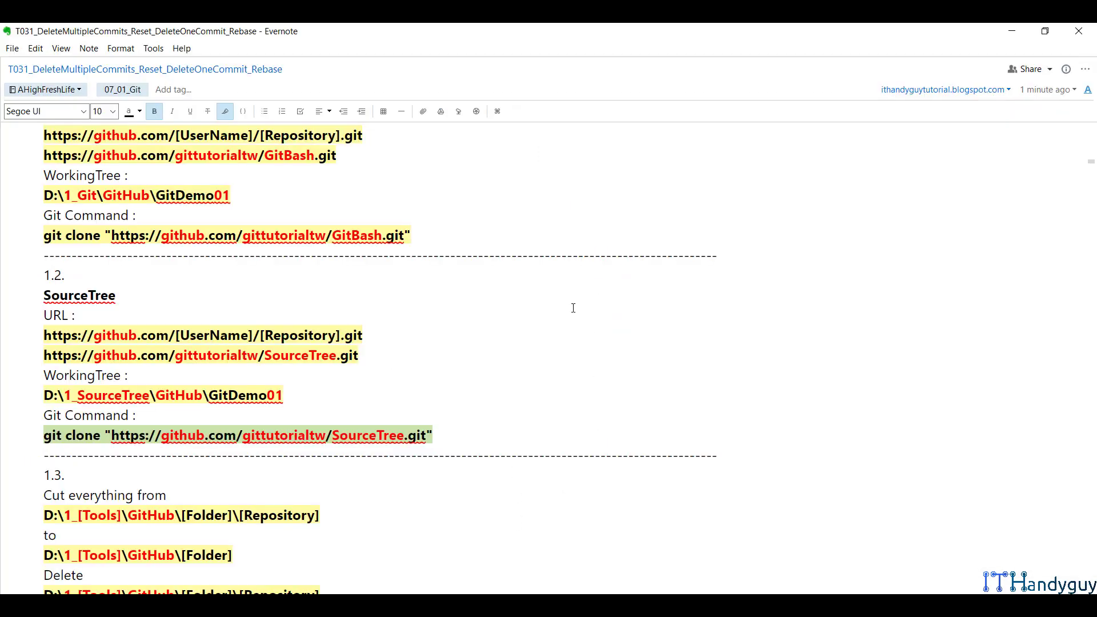
{"action": "scroll", "coordinate": [495, 315], "scroll_direction": "down", "scroll_amount": 5}
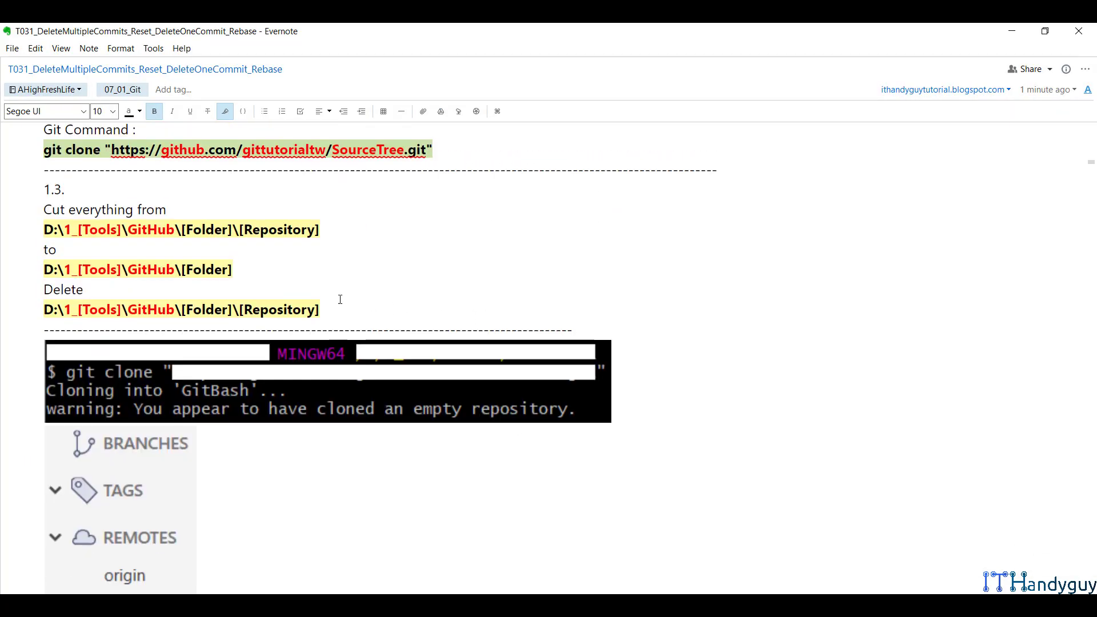
{"action": "left_click_drag", "start_coordinate": [59, 233], "coordinate": [331, 312]}
{"action": "scroll", "coordinate": [326, 314], "scroll_direction": "down", "scroll_amount": 5}
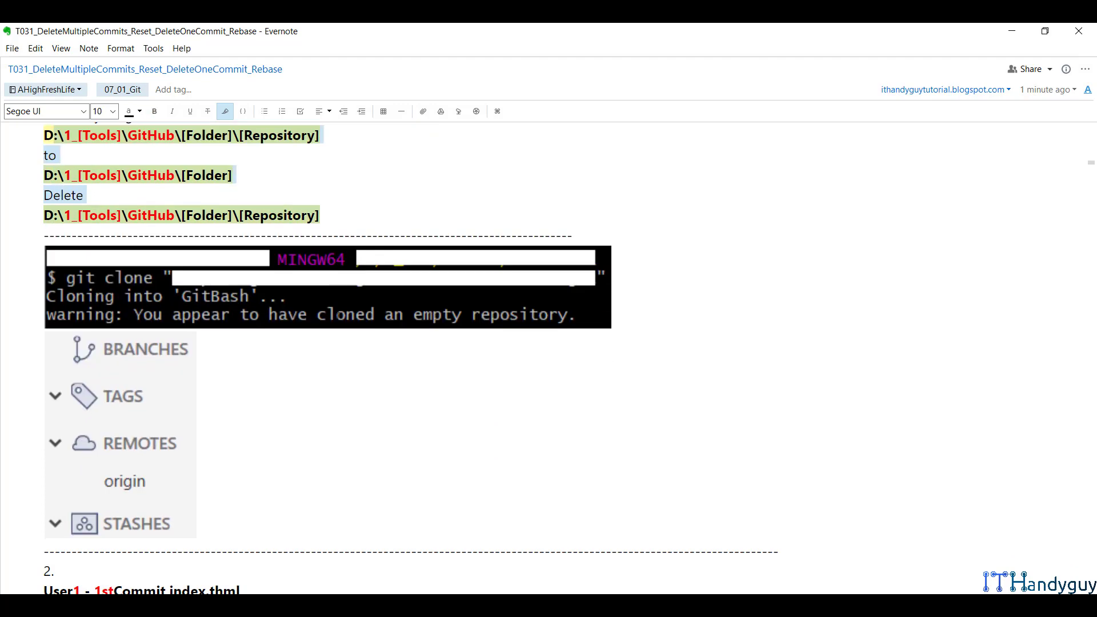
{"action": "scroll", "coordinate": [321, 317], "scroll_direction": "down", "scroll_amount": 3}
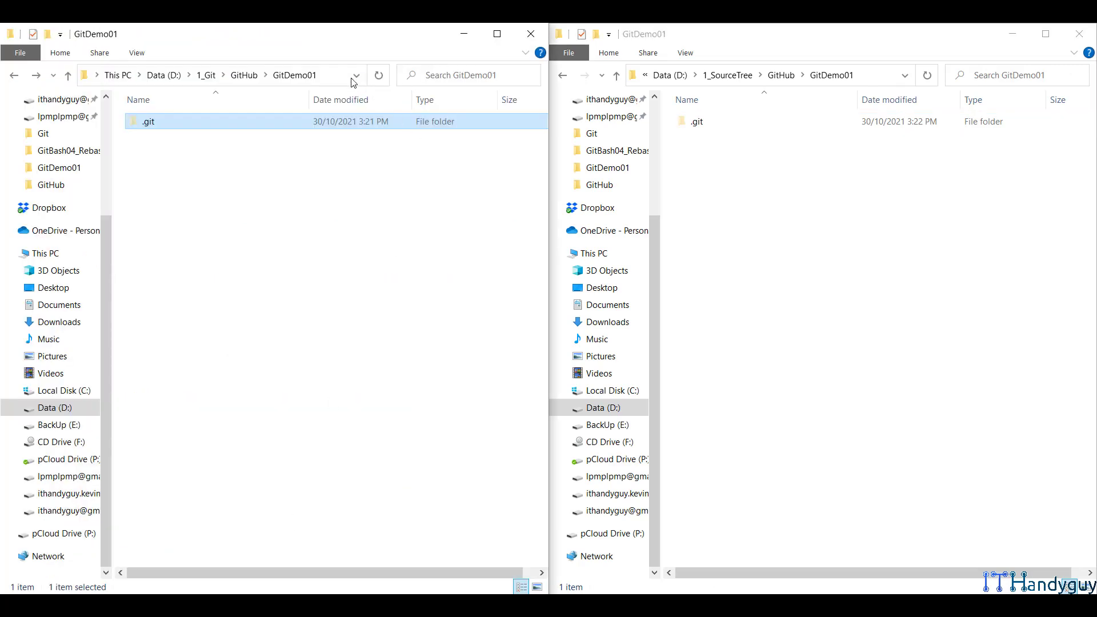
Step: Copy the path D:\1_Git\GitHub\GitDemo01, switch to Sourcetree, and remove the GitDemo01 and GitDemo01(1) bookmarks without deleting the repositories on disk
{"action": "left_click", "coordinate": [338, 76]}
{"action": "key", "text": "ctrl+c"}
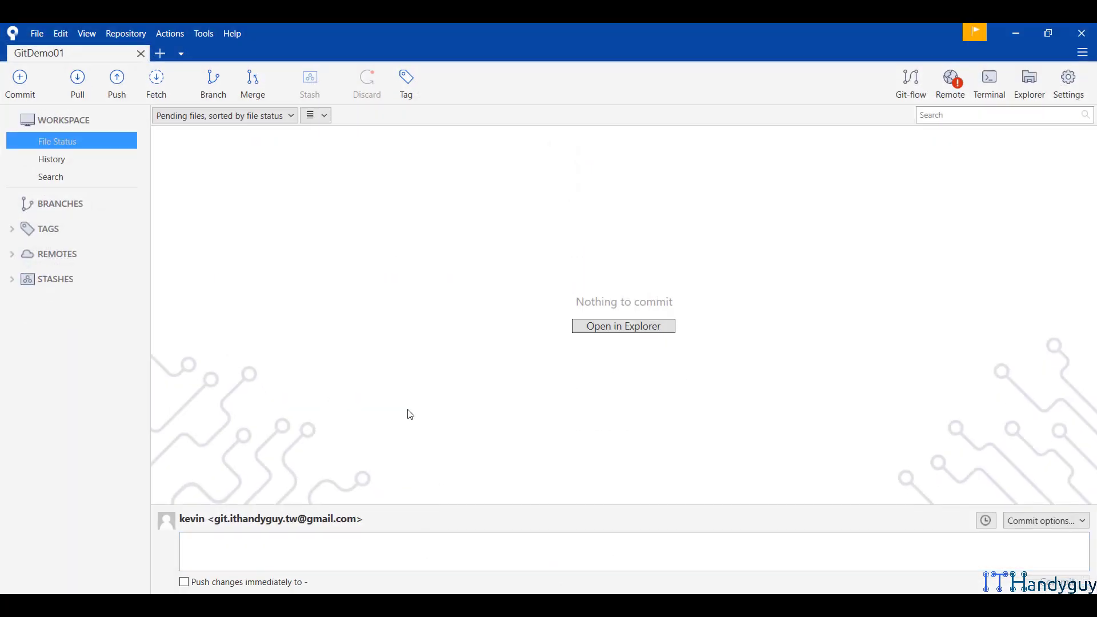
{"action": "left_click", "coordinate": [163, 55]}
{"action": "right_click", "coordinate": [152, 228]}
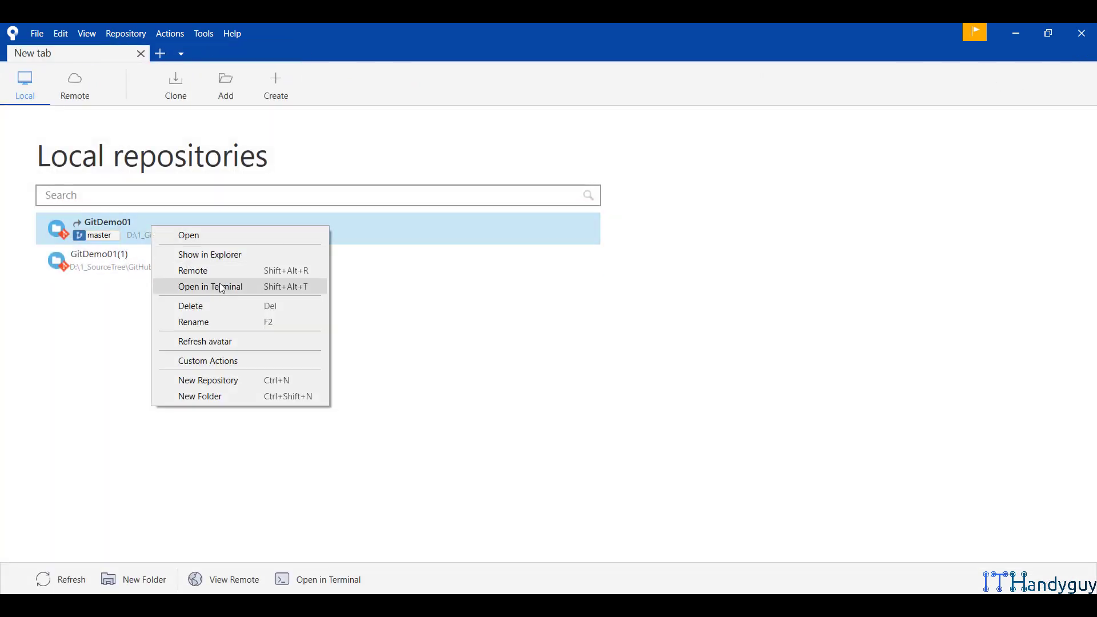
{"action": "left_click", "coordinate": [243, 308]}
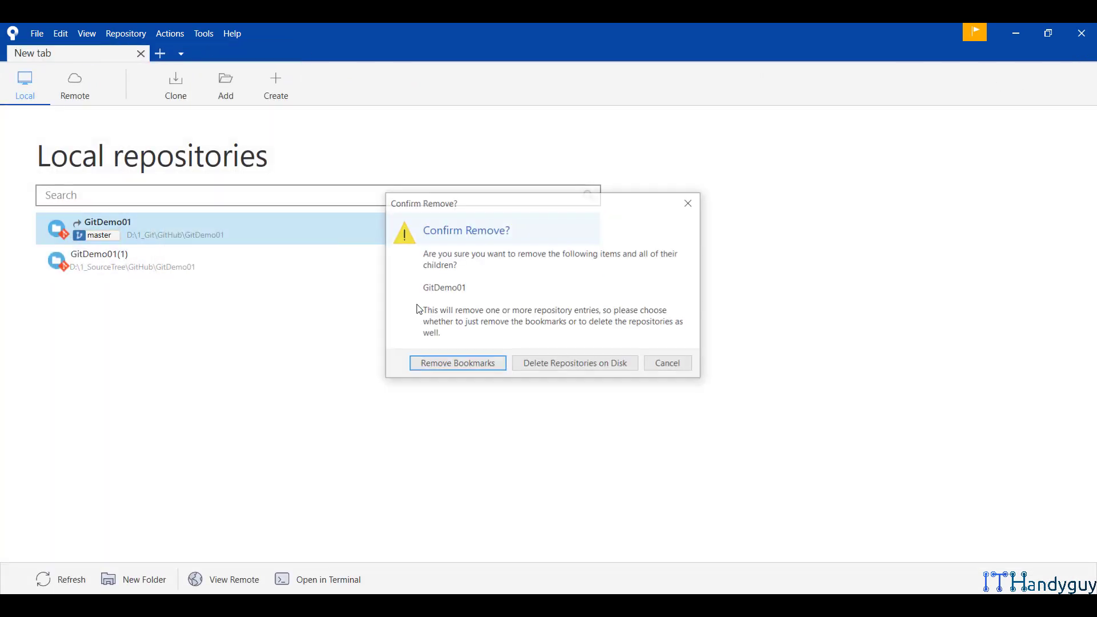
{"action": "left_click", "coordinate": [452, 360]}
{"action": "right_click", "coordinate": [177, 224]}
{"action": "left_click", "coordinate": [235, 298]}
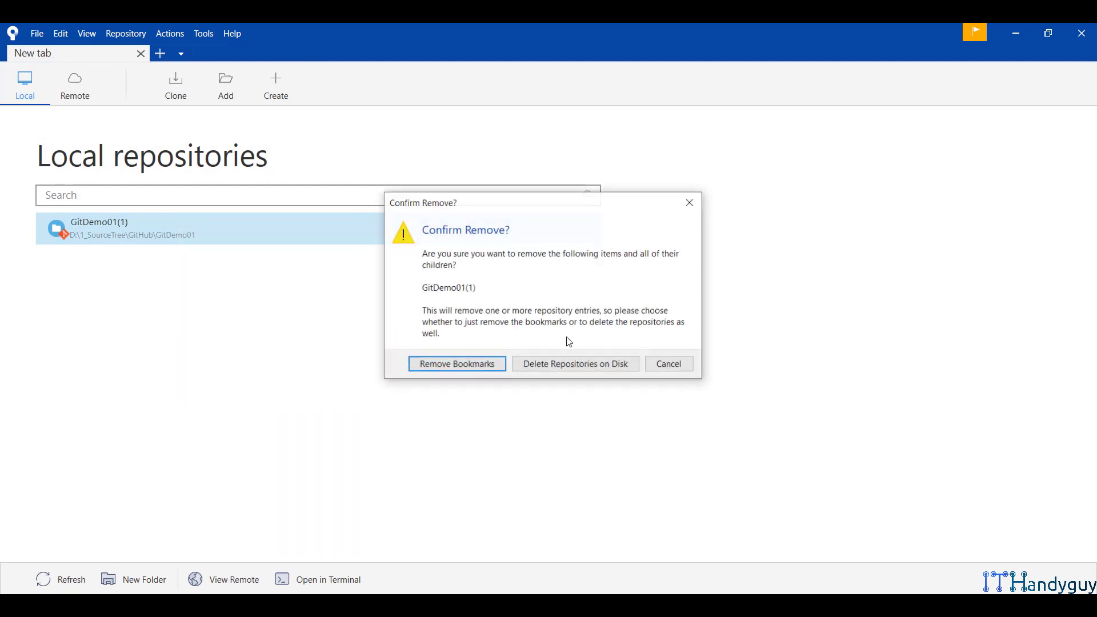
{"action": "left_click", "coordinate": [480, 368]}
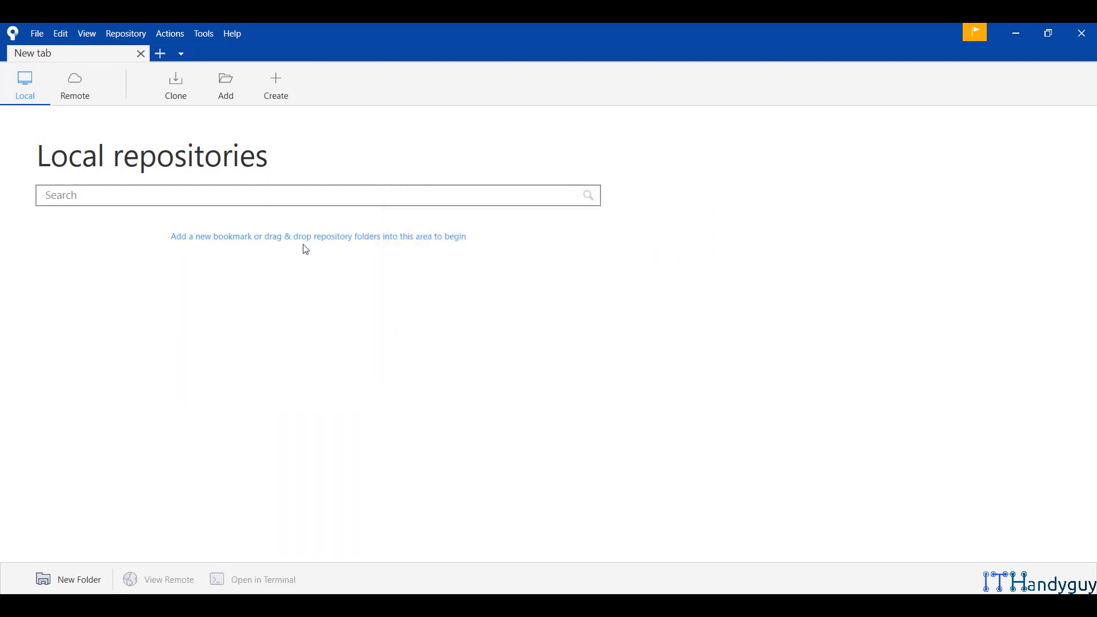
Step: Add the working copy D:\1_Git\GitHub\GitDemo01 to Sourcetree under the name GitDemo01
{"action": "left_click", "coordinate": [227, 80]}
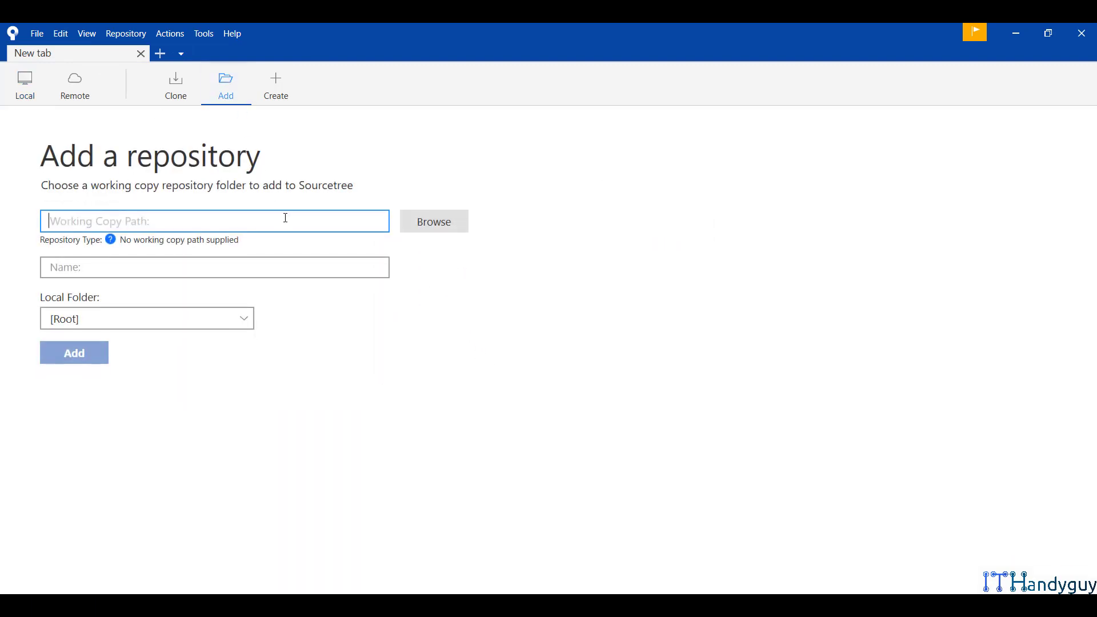
{"action": "key", "text": "ctrl+v"}
{"action": "left_click", "coordinate": [276, 262]}
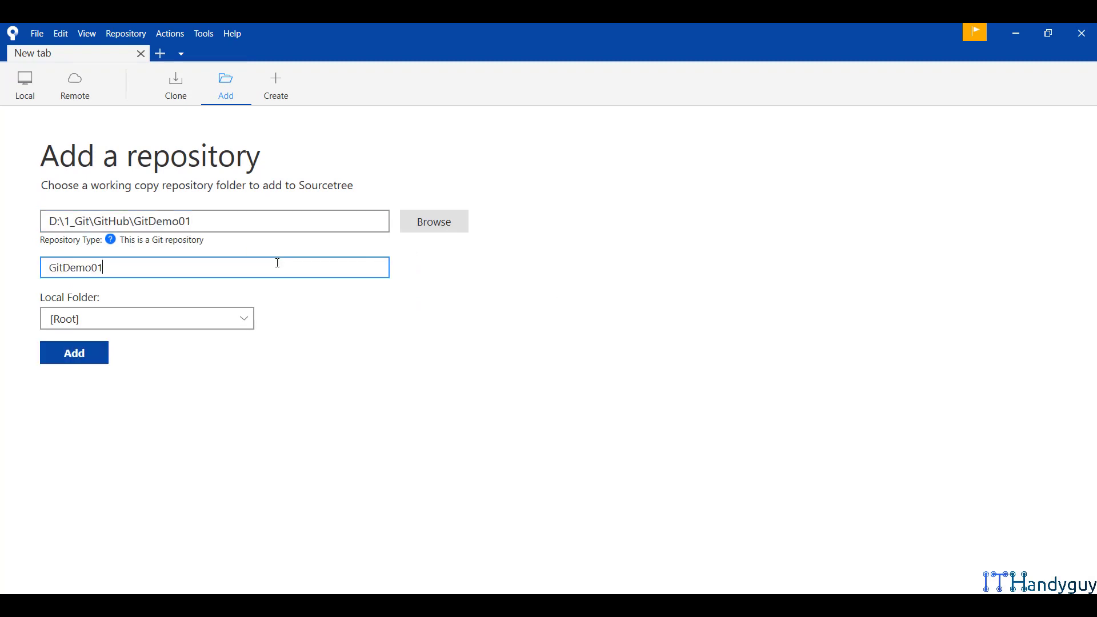
{"action": "left_click", "coordinate": [79, 353]}
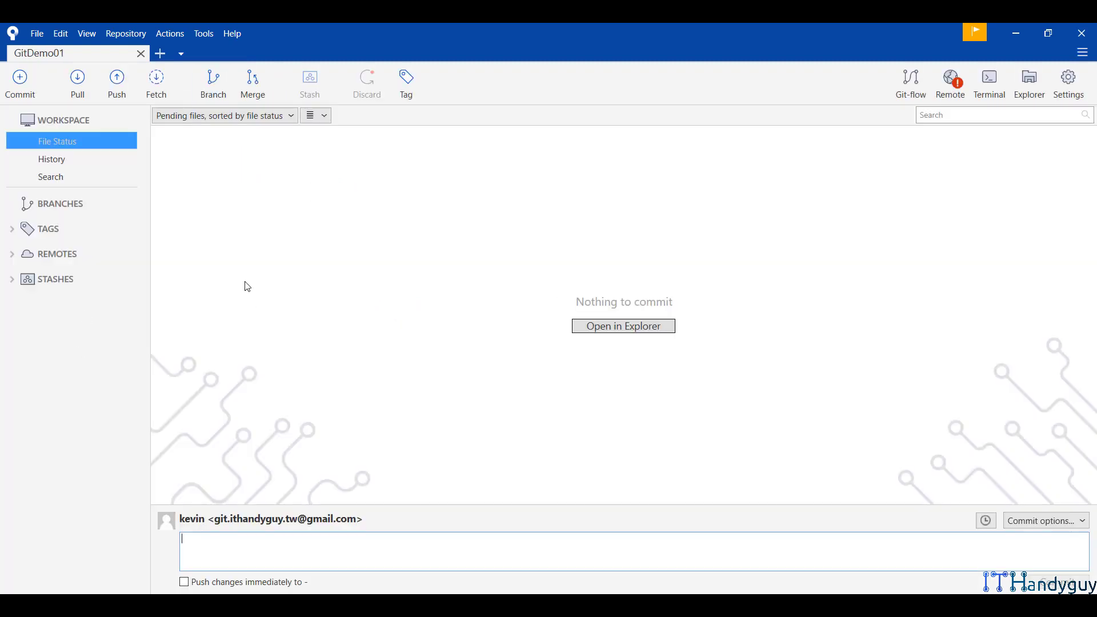
Step: Show the GitDemo01 repository's history and expand its tags, remotes and stashes
{"action": "left_click", "coordinate": [52, 161]}
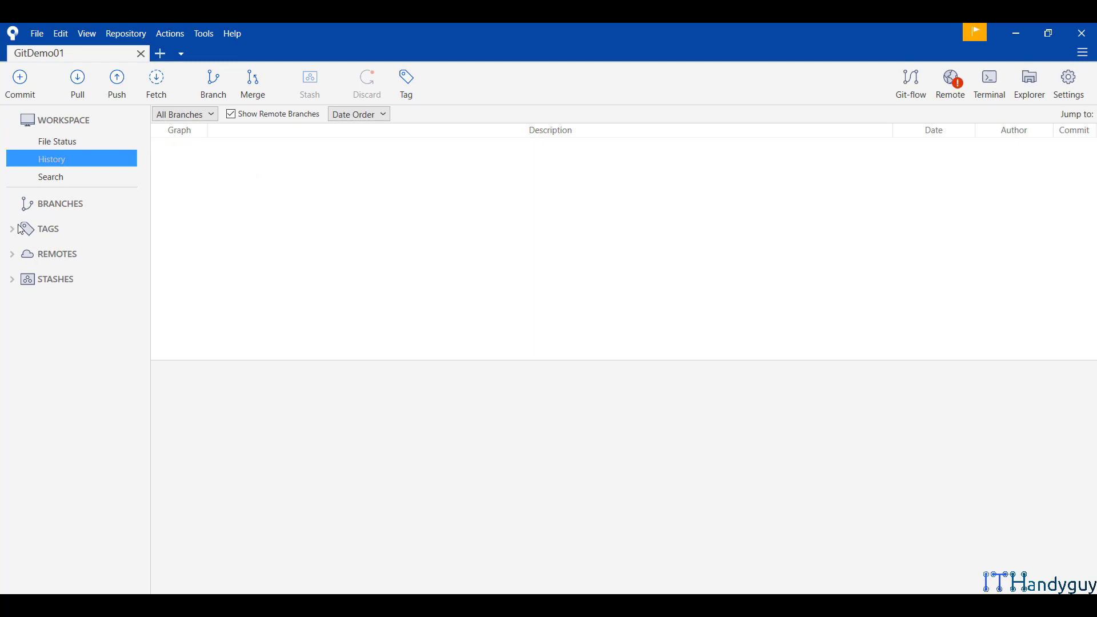
{"action": "left_click", "coordinate": [14, 256]}
{"action": "left_click", "coordinate": [12, 297]}
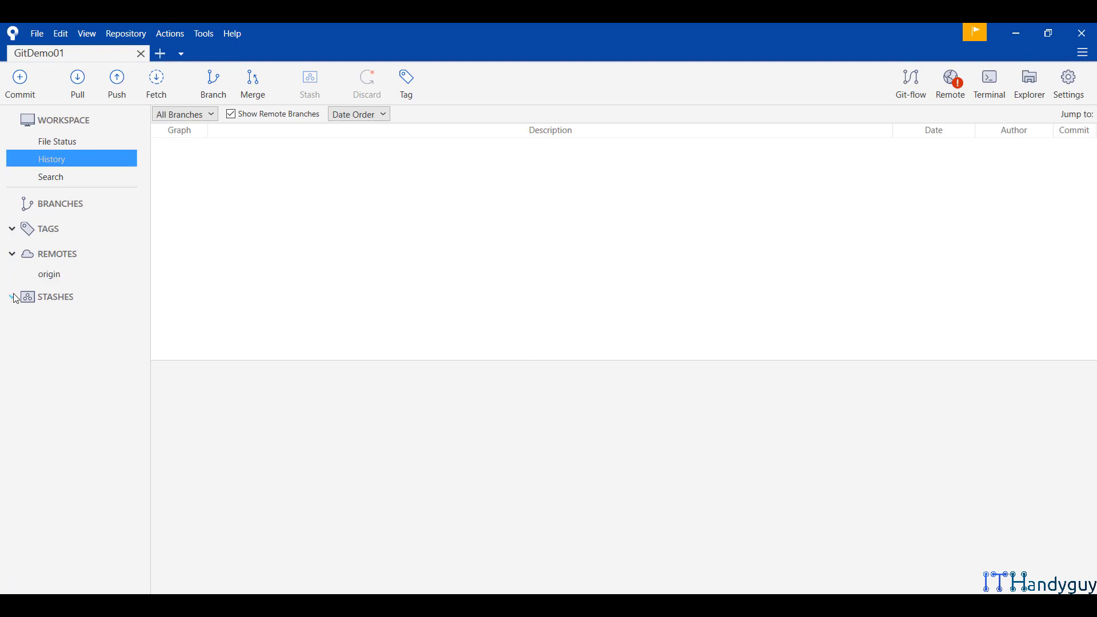
Step: Add the working copy D:\1_SourceTree\GitHub\GitDemo01 as a second Sourcetree repository and show its history
{"action": "left_click", "coordinate": [321, 602]}
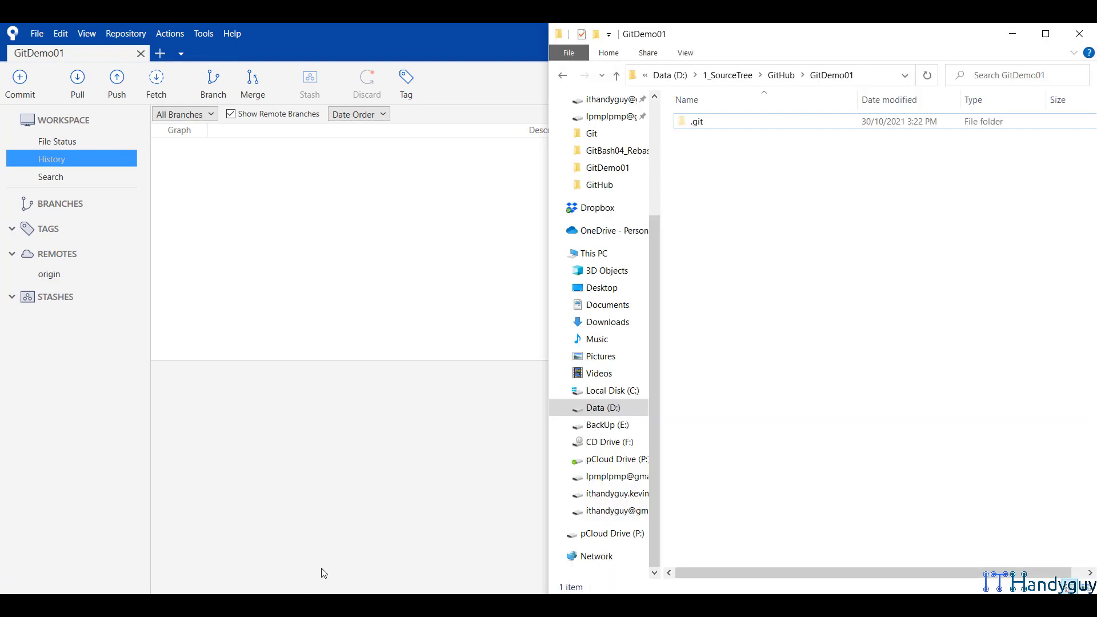
{"action": "left_click", "coordinate": [869, 73]}
{"action": "key", "text": "ctrl+c"}
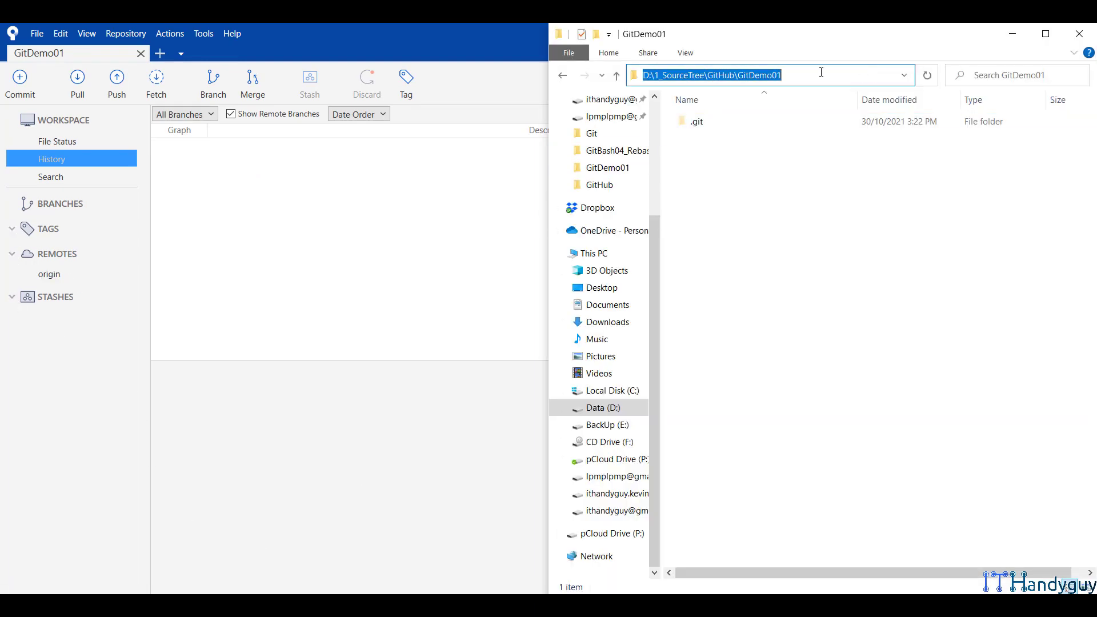
{"action": "left_click", "coordinate": [160, 53]}
{"action": "left_click", "coordinate": [226, 84]}
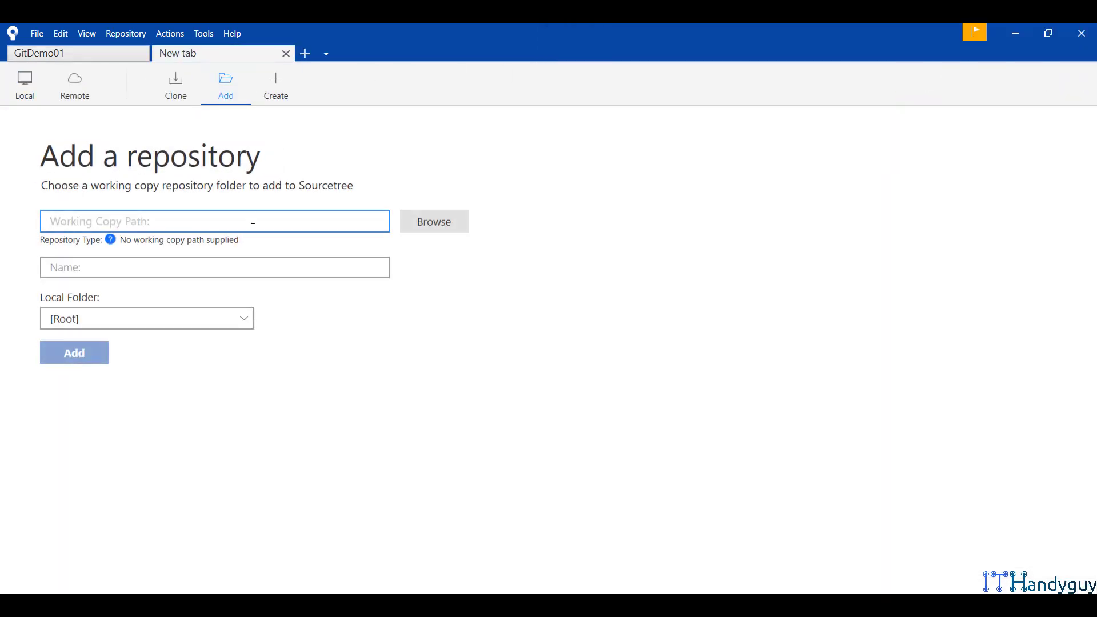
{"action": "key", "text": "ctrl+v"}
{"action": "left_click", "coordinate": [244, 268]}
{"action": "left_click", "coordinate": [86, 352]}
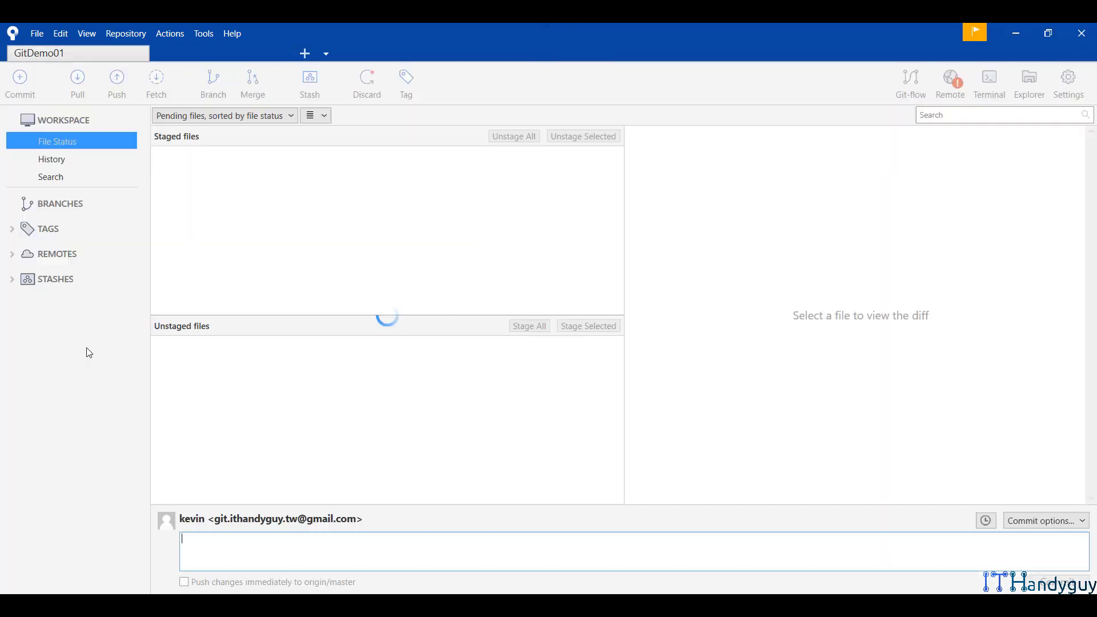
{"action": "left_click", "coordinate": [53, 163]}
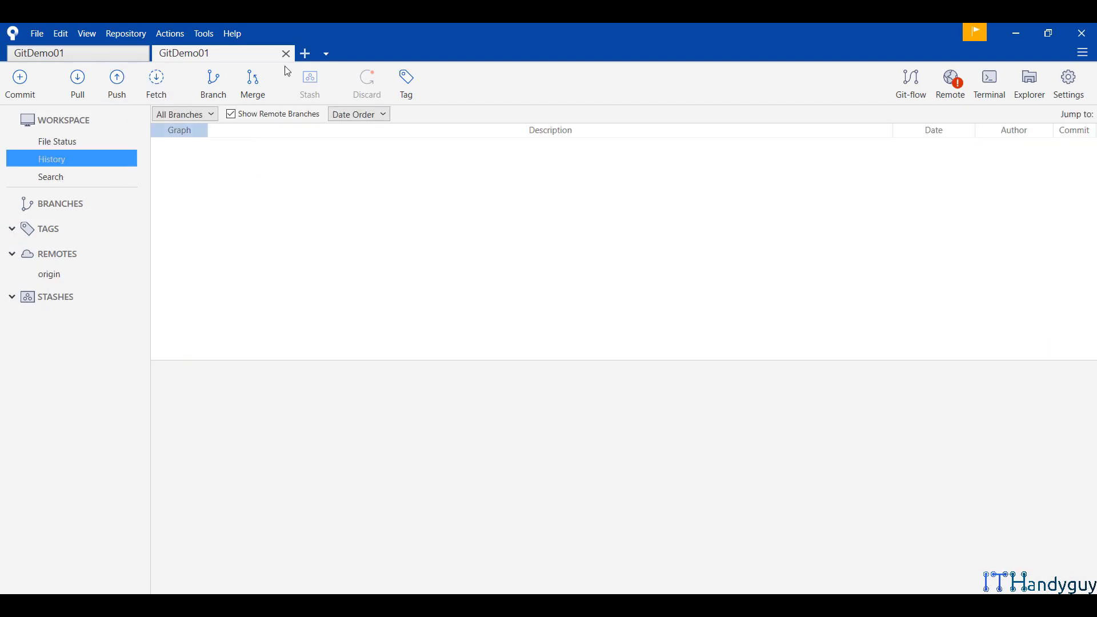
Step: Check the local repositories list for both working trees, minimize Sourcetree, and return to section 2 of the Evernote note
{"action": "left_click", "coordinate": [305, 54]}
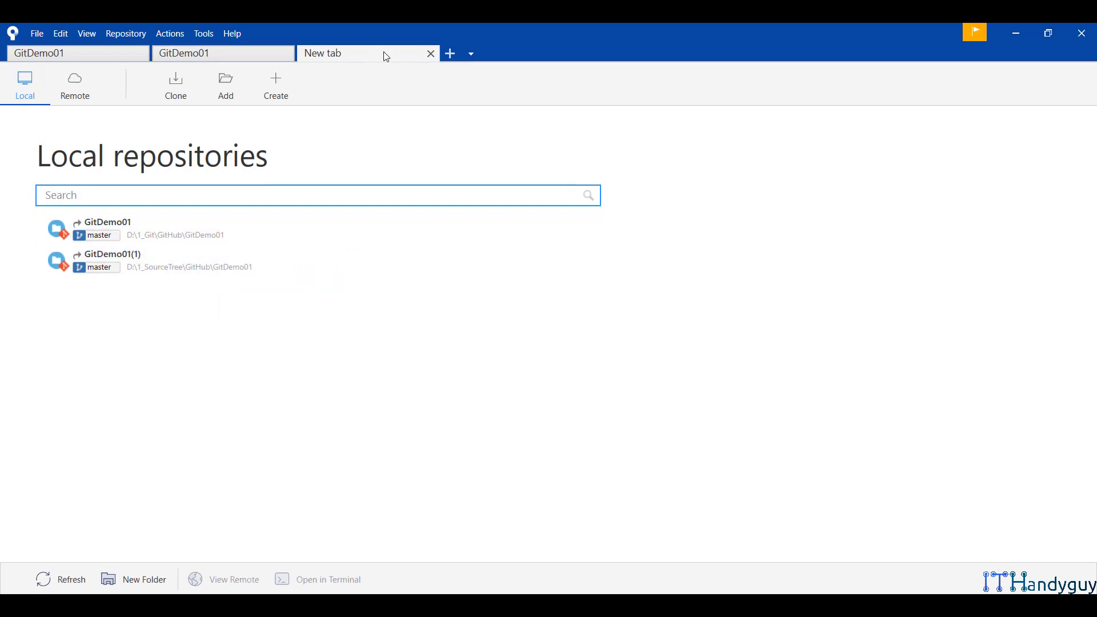
{"action": "left_click", "coordinate": [431, 54]}
{"action": "left_click", "coordinate": [1016, 33]}
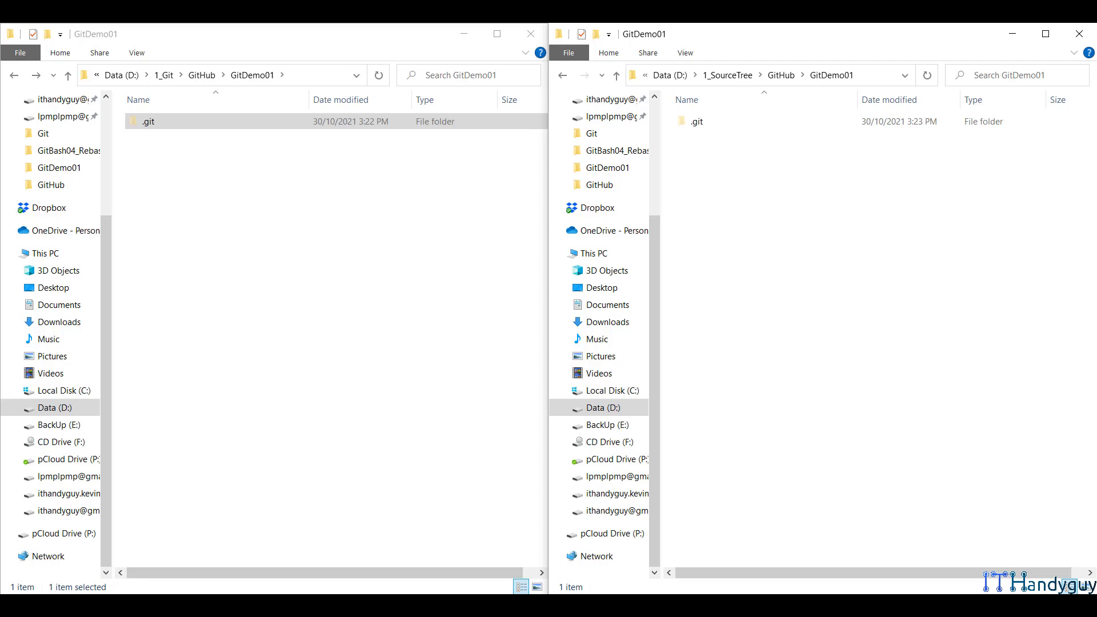
{"action": "key", "text": "alt+Tab"}
{"action": "scroll", "coordinate": [530, 348], "scroll_direction": "down", "scroll_amount": 1}
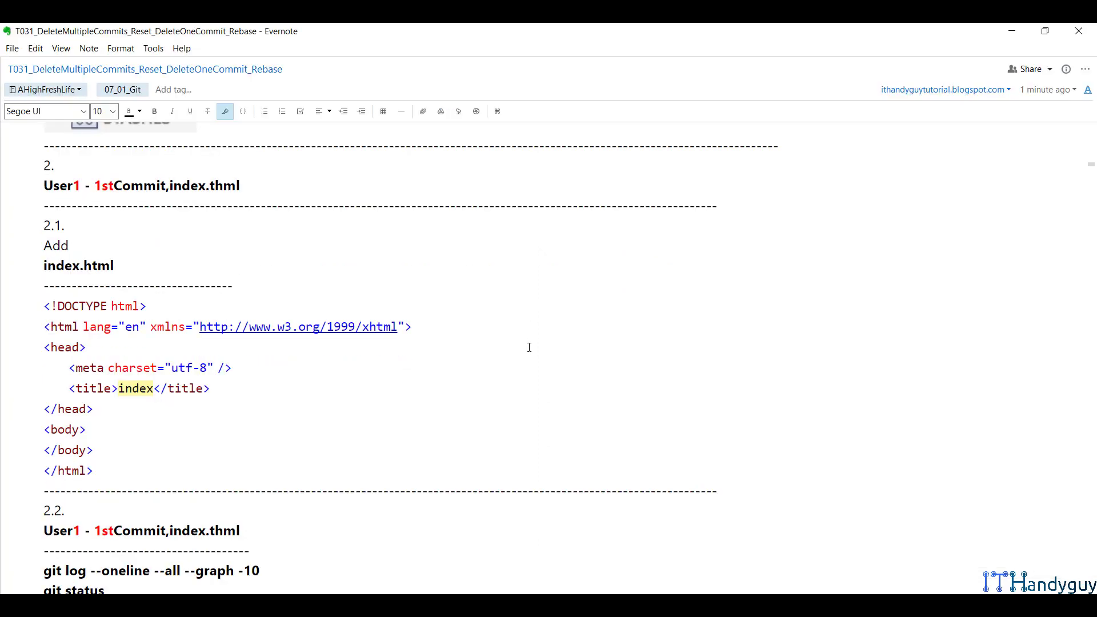
Step: Copy the HTML markup of section 2.1 from the note and paste it into a new Notepad document
{"action": "left_click_drag", "start_coordinate": [101, 475], "coordinate": [14, 314]}
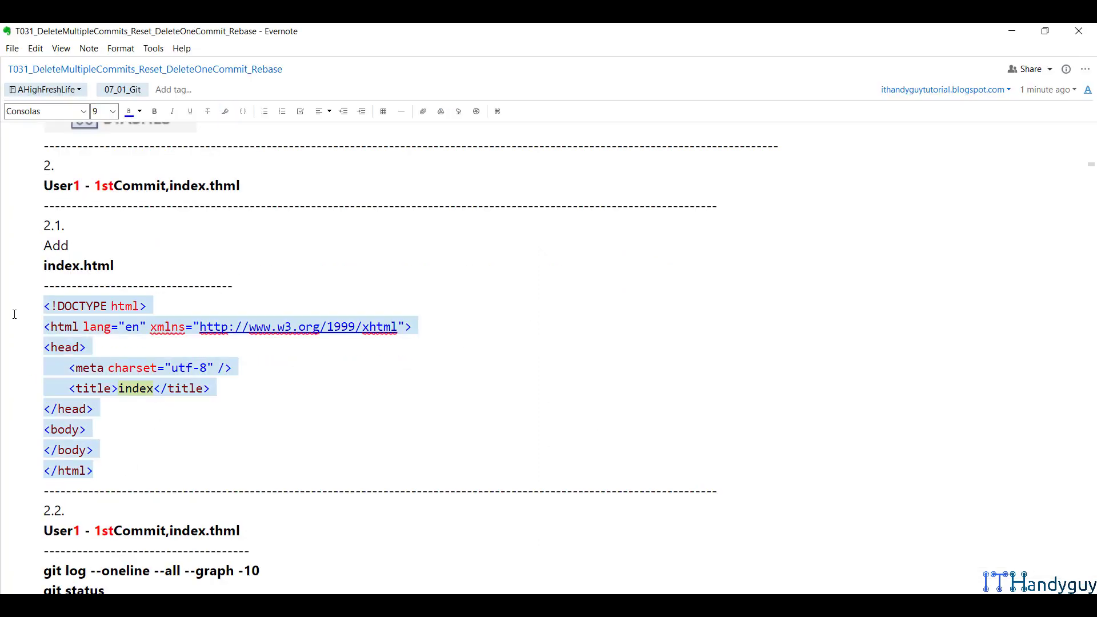
{"action": "key", "text": "ctrl+c"}
{"action": "key", "text": "super"}
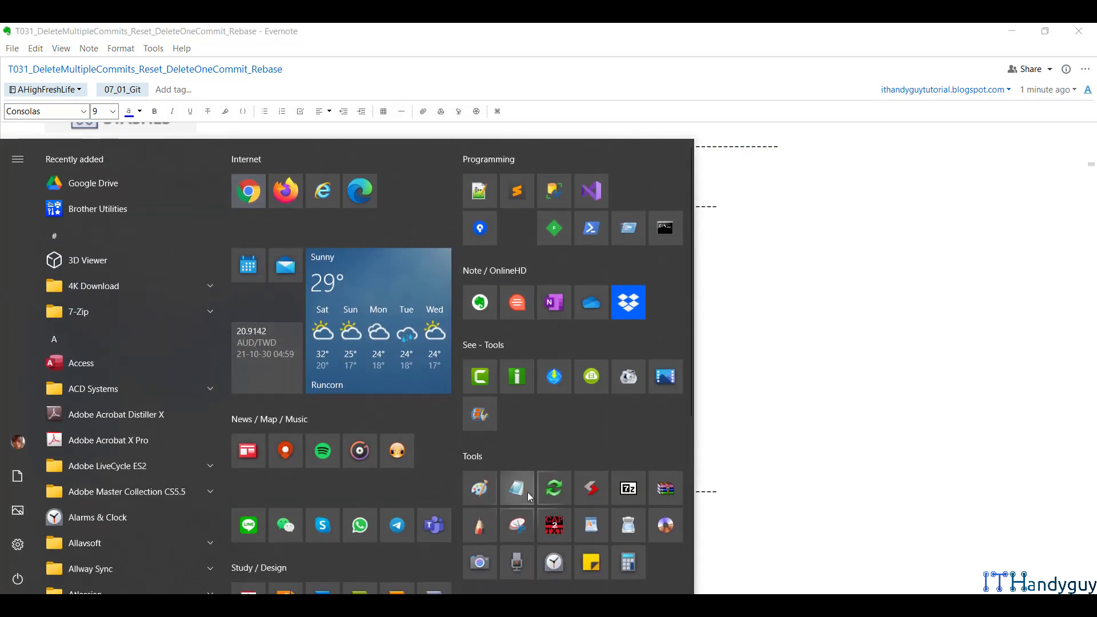
{"action": "left_click", "coordinate": [527, 491]}
{"action": "key", "text": "ctrl+v"}
Step: Save the Notepad document to the Desktop as index.html, the file name given in the note, with type All Files, and close it
{"action": "left_click", "coordinate": [176, 211]}
{"action": "left_click_drag", "start_coordinate": [124, 266], "coordinate": [24, 268]}
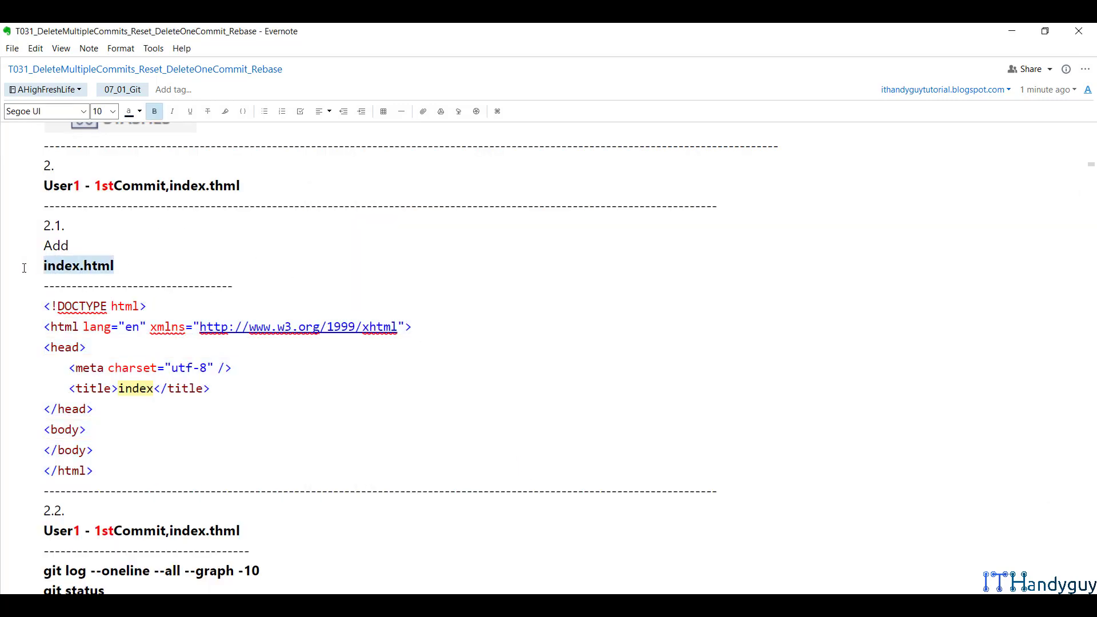
{"action": "key", "text": "alt+Tab"}
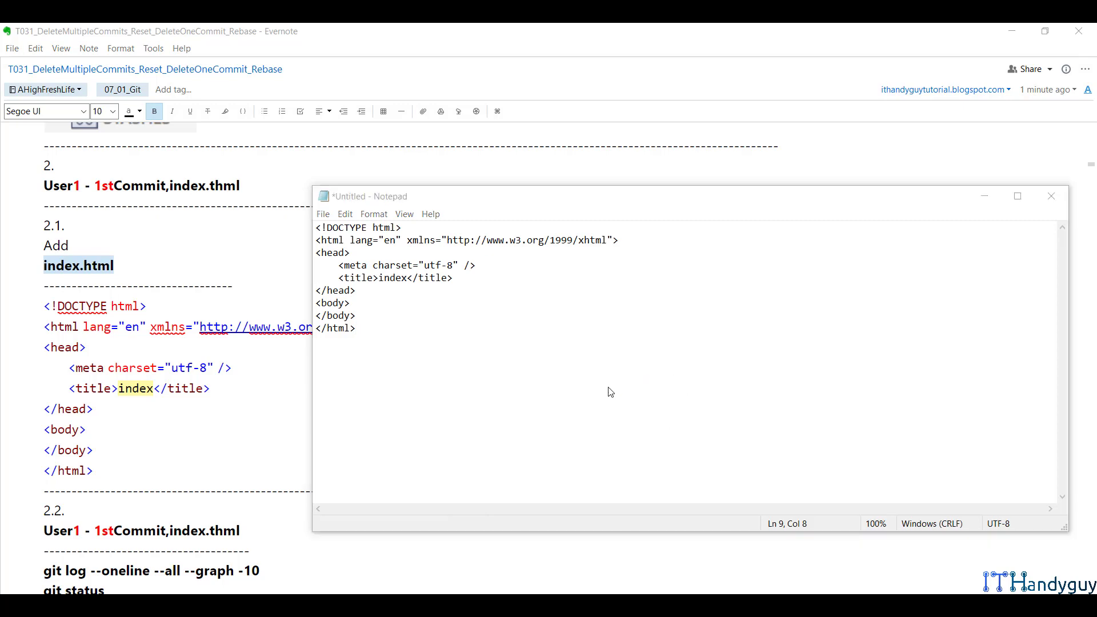
{"action": "key", "text": "ctrl+s"}
{"action": "key", "text": "ctrl+v"}
{"action": "left_click", "coordinate": [516, 495]}
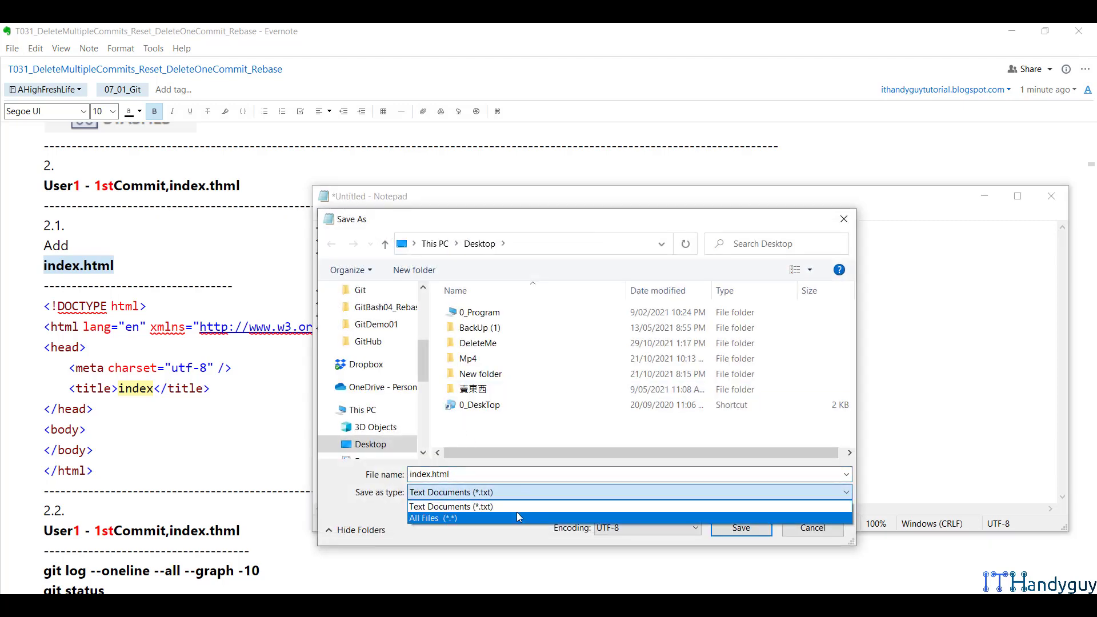
{"action": "left_click", "coordinate": [517, 517]}
{"action": "left_click", "coordinate": [741, 528]}
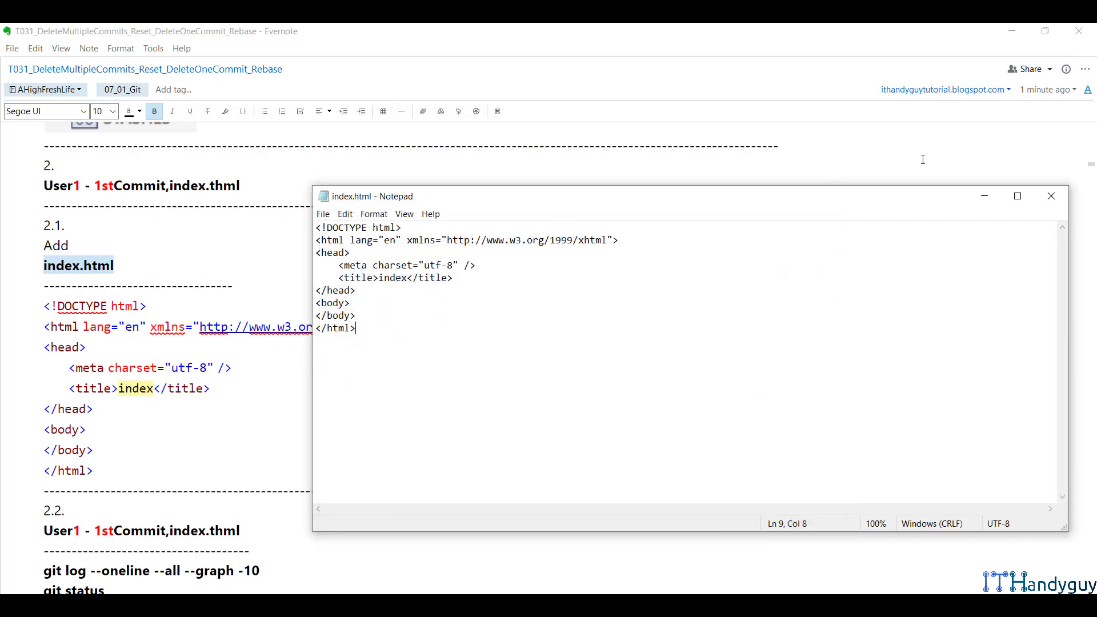
{"action": "left_click", "coordinate": [1051, 196]}
Step: Move index.html from the desktop into D:\1_Git\GitHub\GitDemo01 and also paste it into D:\1_SourceTree\GitHub\GitDemo01
{"action": "key", "text": "super+d"}
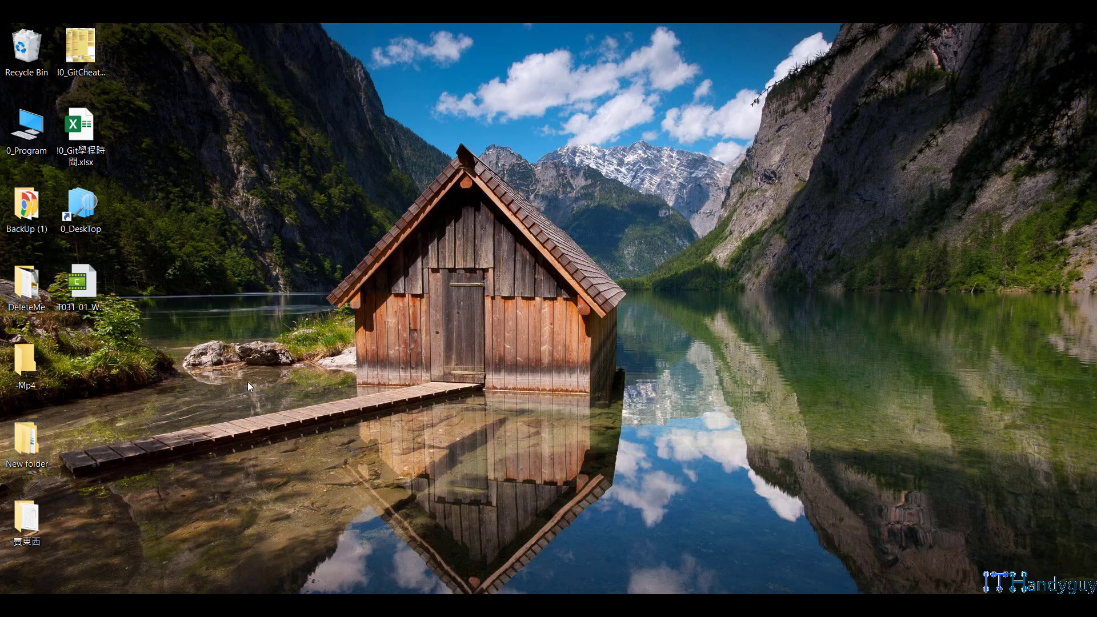
{"action": "key", "text": "super+d"}
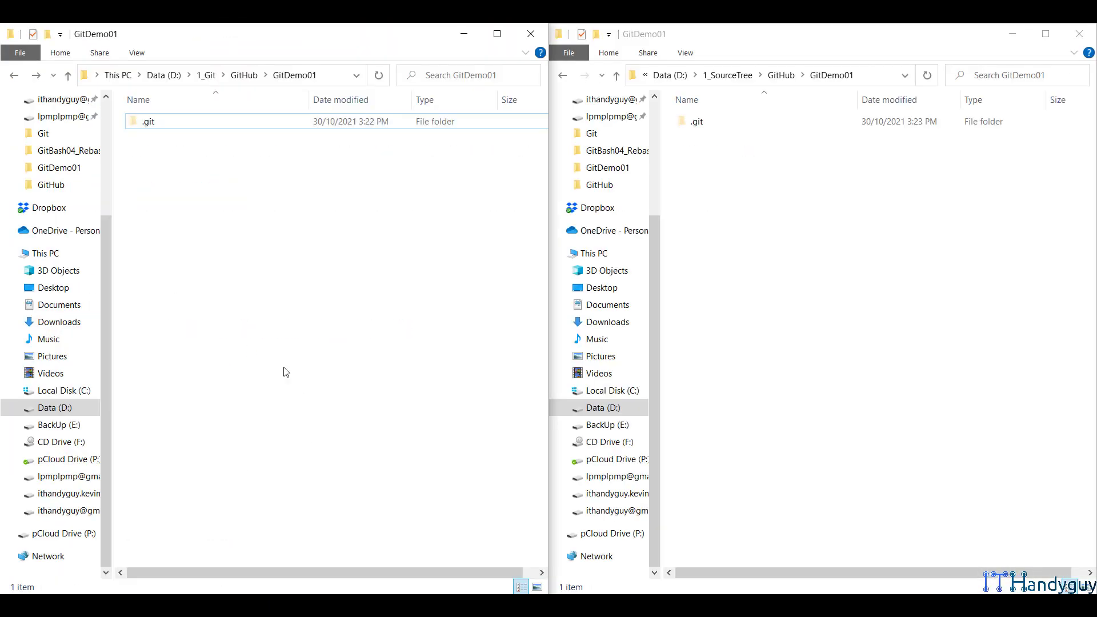
{"action": "key", "text": "ctrl+v"}
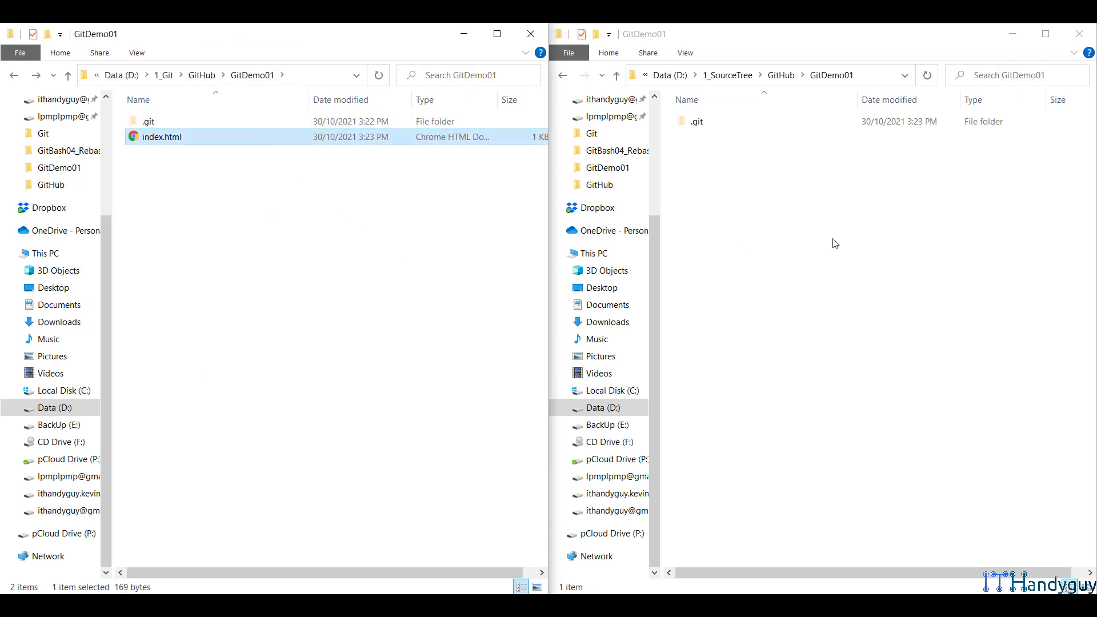
{"action": "left_click", "coordinate": [854, 239]}
{"action": "key", "text": "ctrl+v"}
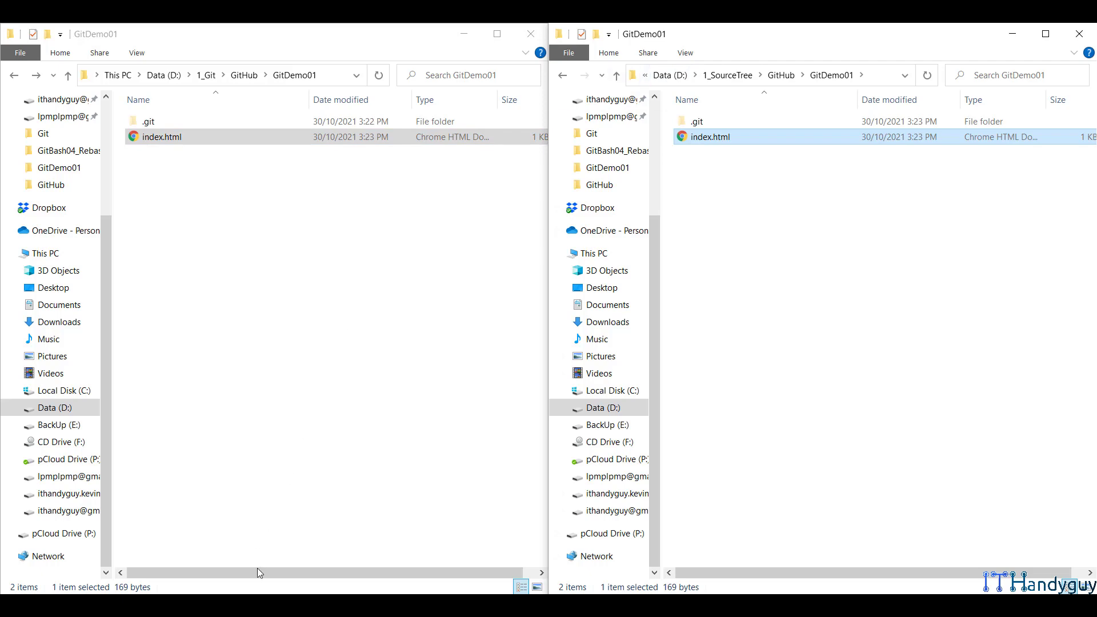
Step: Copy the commit message "#1 : Add index.html" from section 2.2 of the Evernote note
{"action": "left_click", "coordinate": [505, 605]}
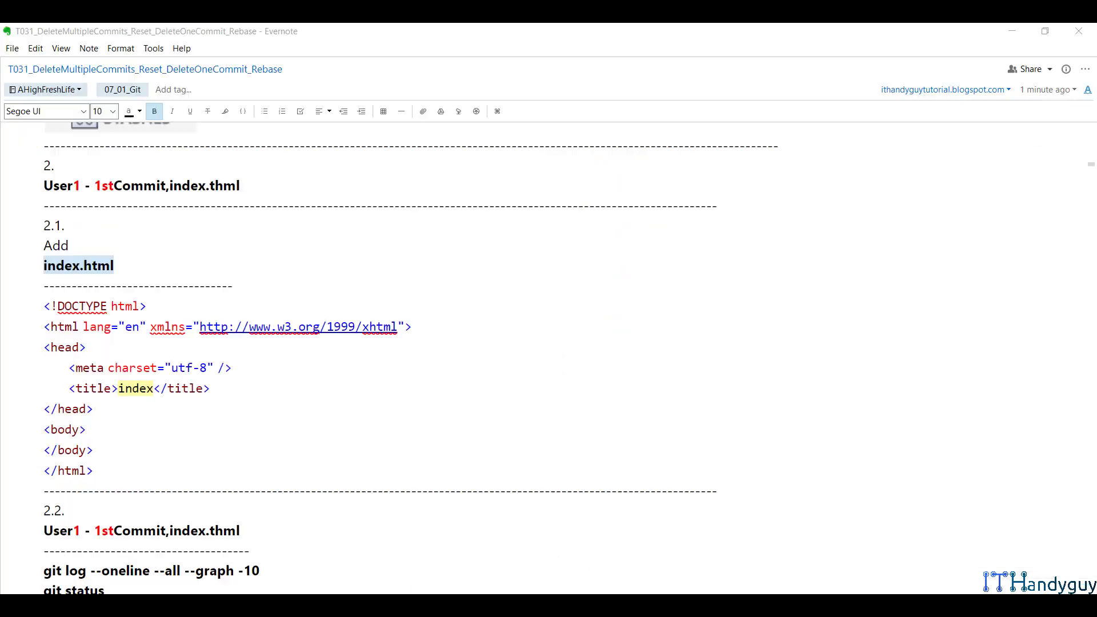
{"action": "scroll", "coordinate": [374, 389], "scroll_direction": "down", "scroll_amount": 1}
{"action": "scroll", "coordinate": [375, 388], "scroll_direction": "down", "scroll_amount": 5}
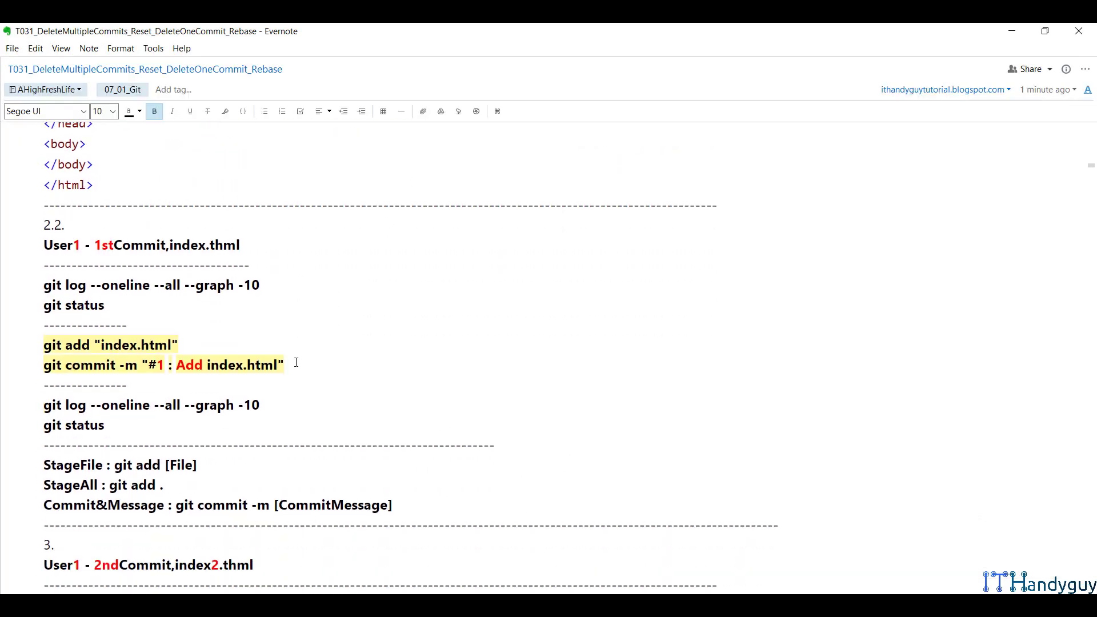
{"action": "left_click", "coordinate": [152, 369]}
{"action": "left_click", "coordinate": [279, 365], "text": "shift"}
{"action": "left_click", "coordinate": [225, 111]}
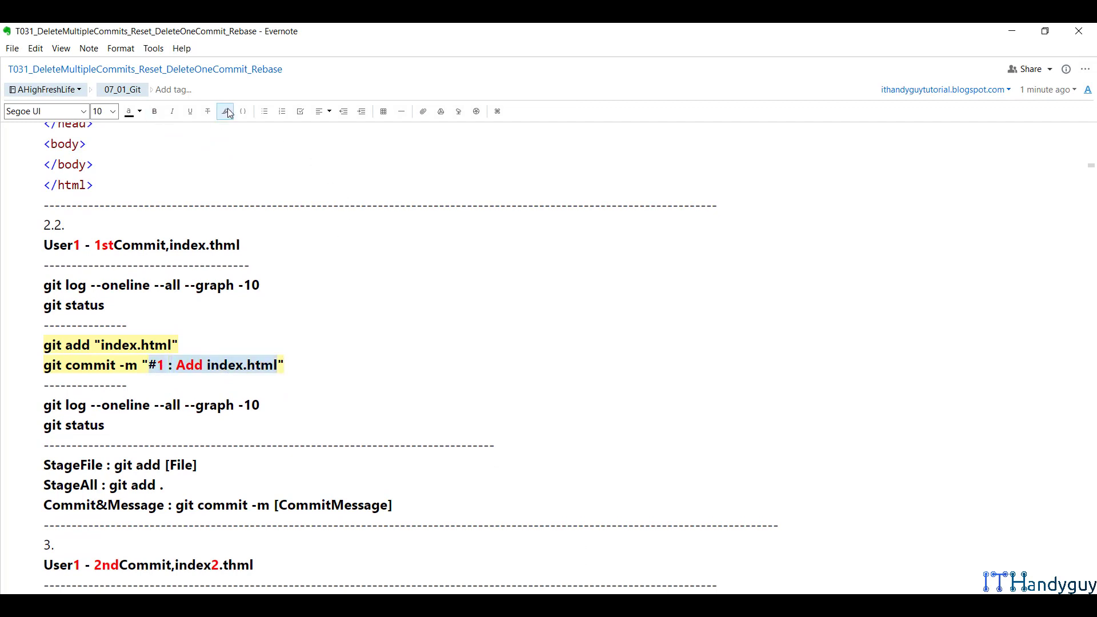
{"action": "key", "text": "alt+Tab"}
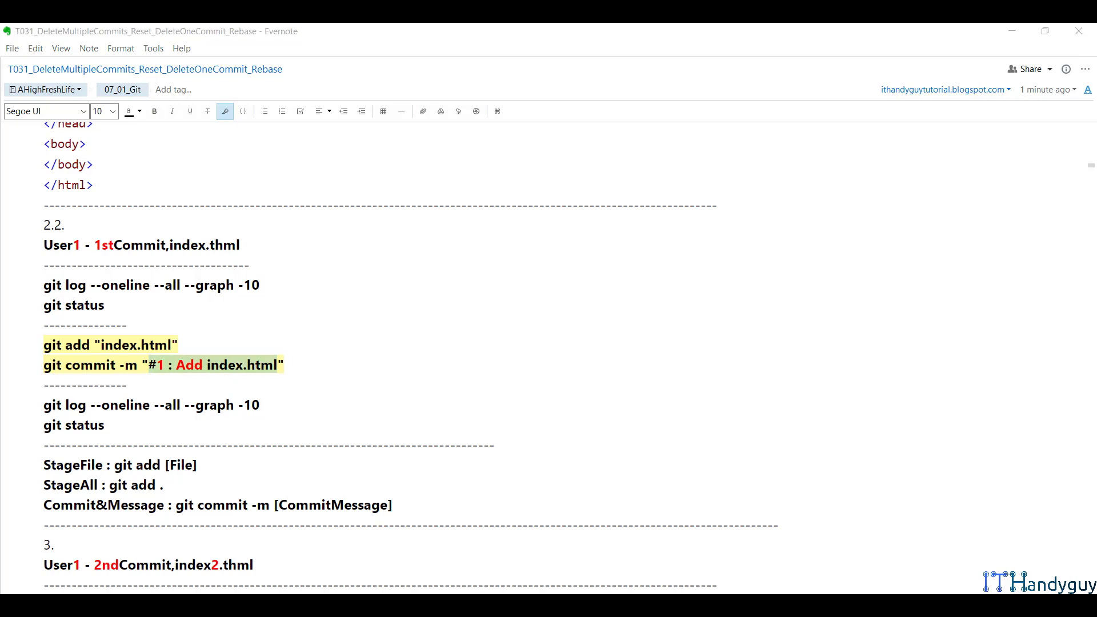
{"action": "right_click", "coordinate": [196, 362]}
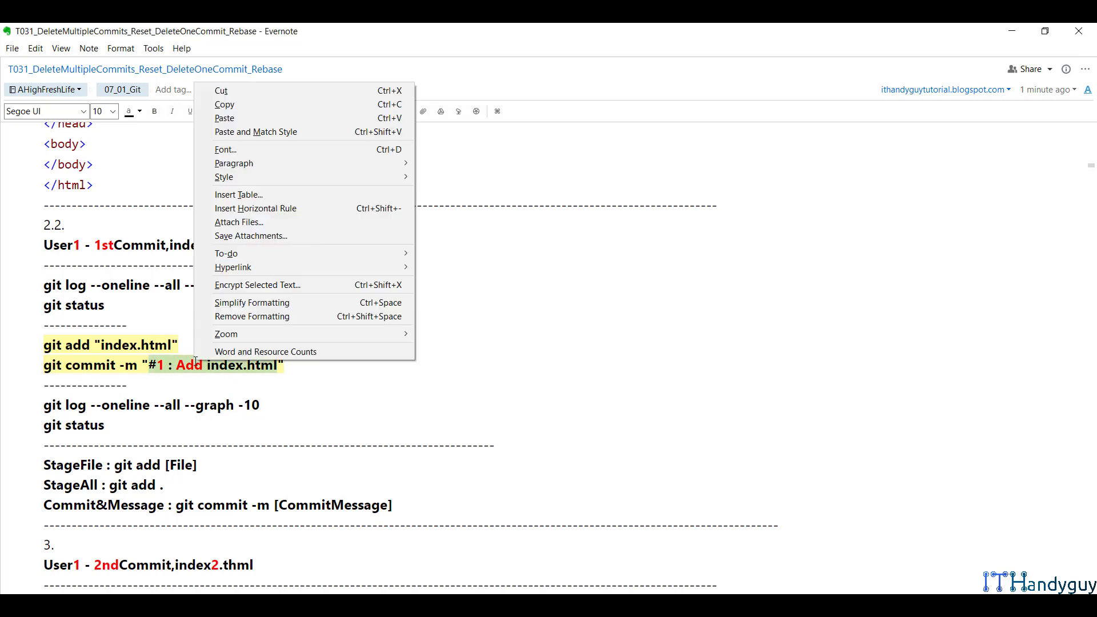
{"action": "left_click", "coordinate": [269, 101]}
Step: Stage index.html in the first GitDemo01 repository in Sourcetree and commit it with the message "#1 : Add index.html"
{"action": "left_click", "coordinate": [382, 605]}
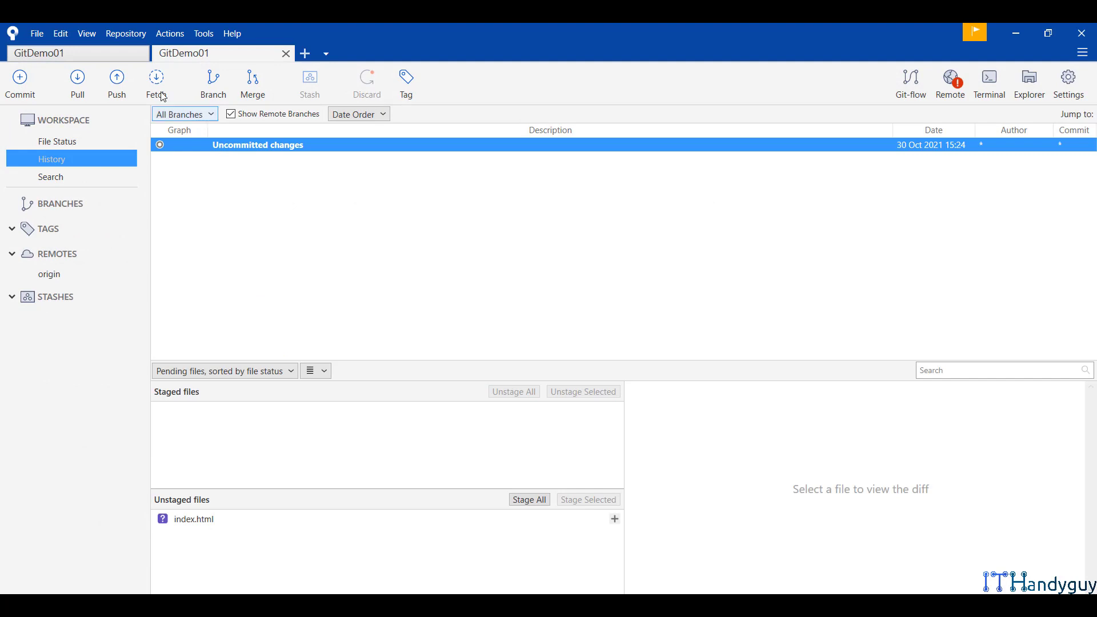
{"action": "left_click", "coordinate": [75, 52]}
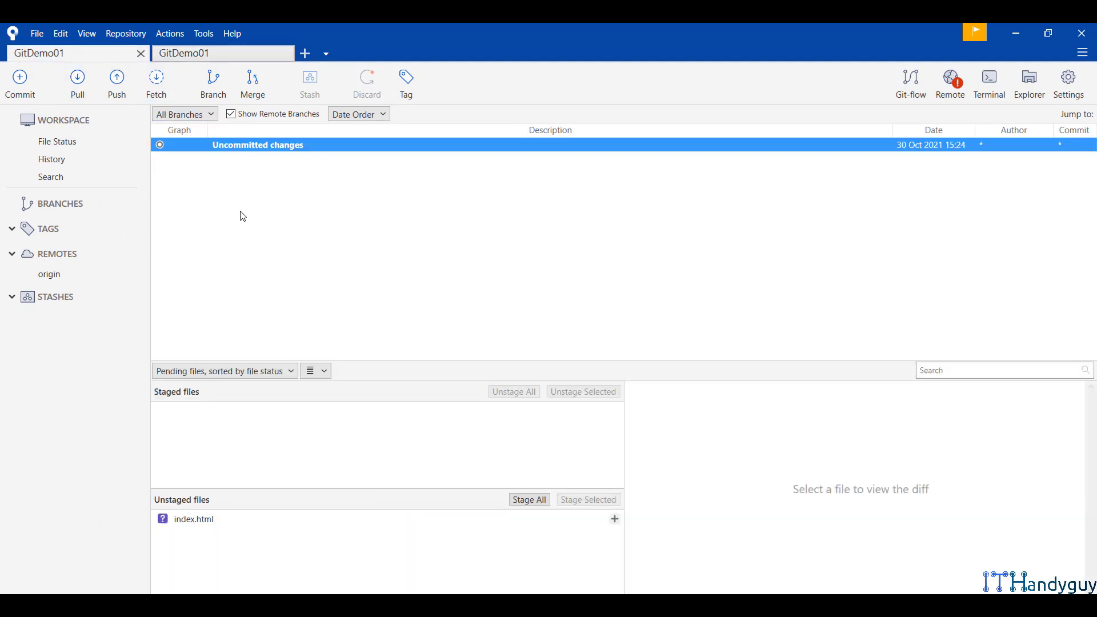
{"action": "left_click", "coordinate": [59, 143]}
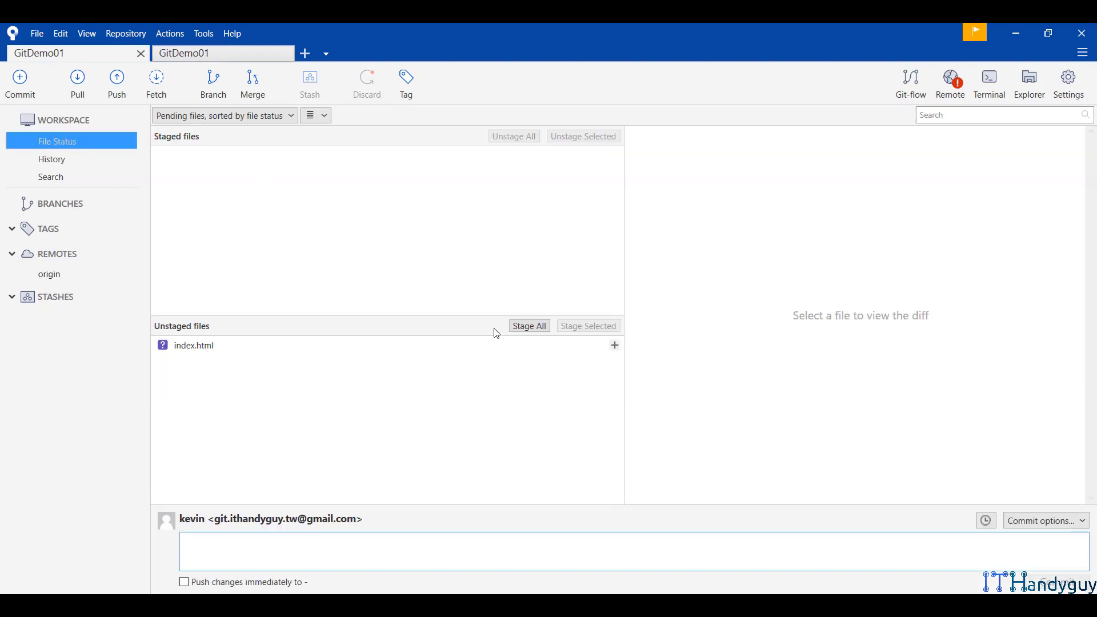
{"action": "left_click", "coordinate": [548, 345]}
{"action": "left_click", "coordinate": [615, 345]}
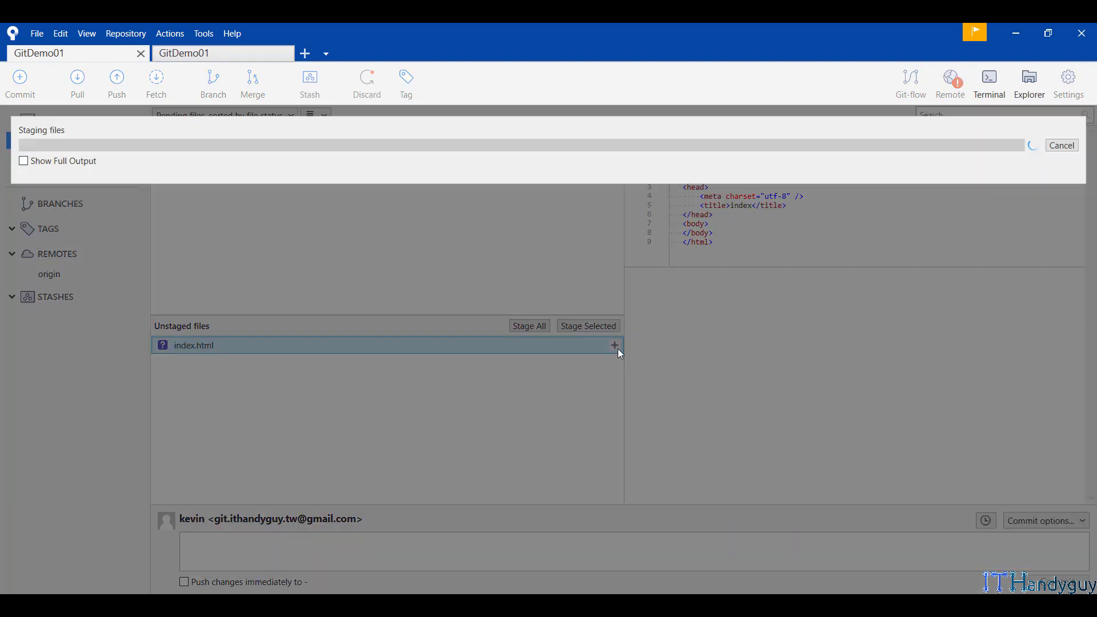
{"action": "left_click", "coordinate": [490, 545]}
{"action": "type", "text": "#1 : Add index.html"}
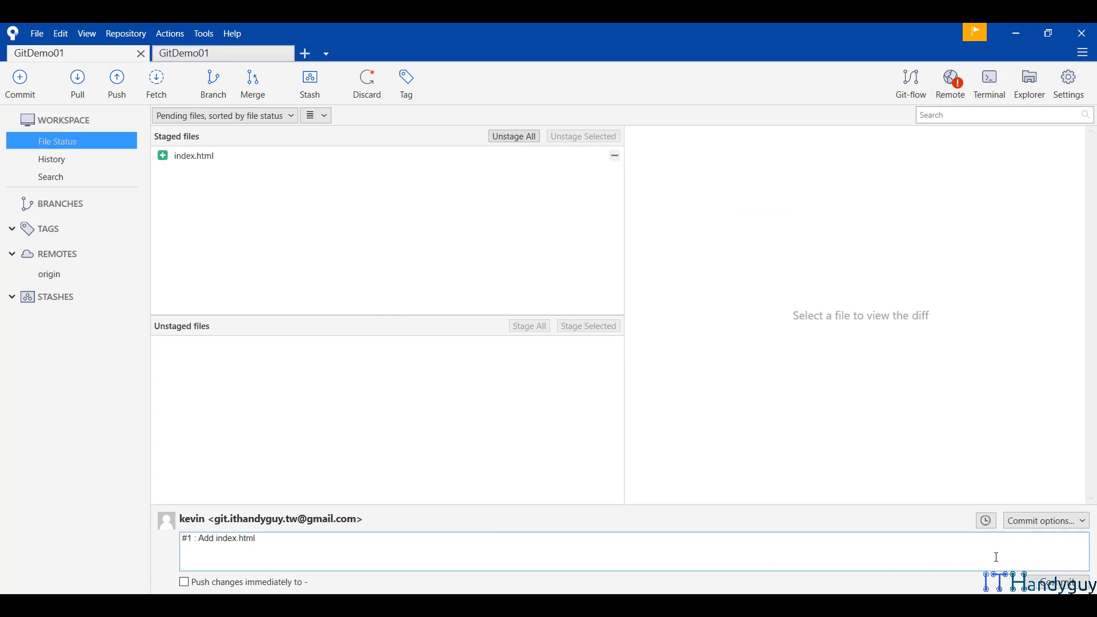
{"action": "left_click", "coordinate": [1045, 581]}
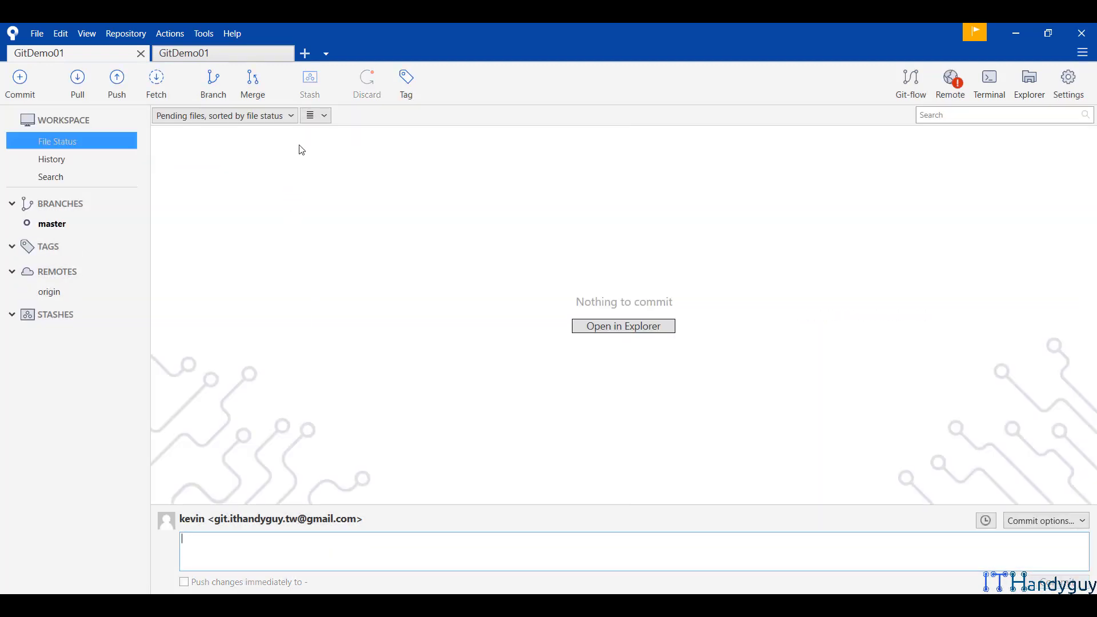
Step: Stage index.html in the second GitDemo01 repository and commit it with the message "#1 : Add index.html"
{"action": "left_click", "coordinate": [224, 51]}
{"action": "left_click", "coordinate": [48, 146]}
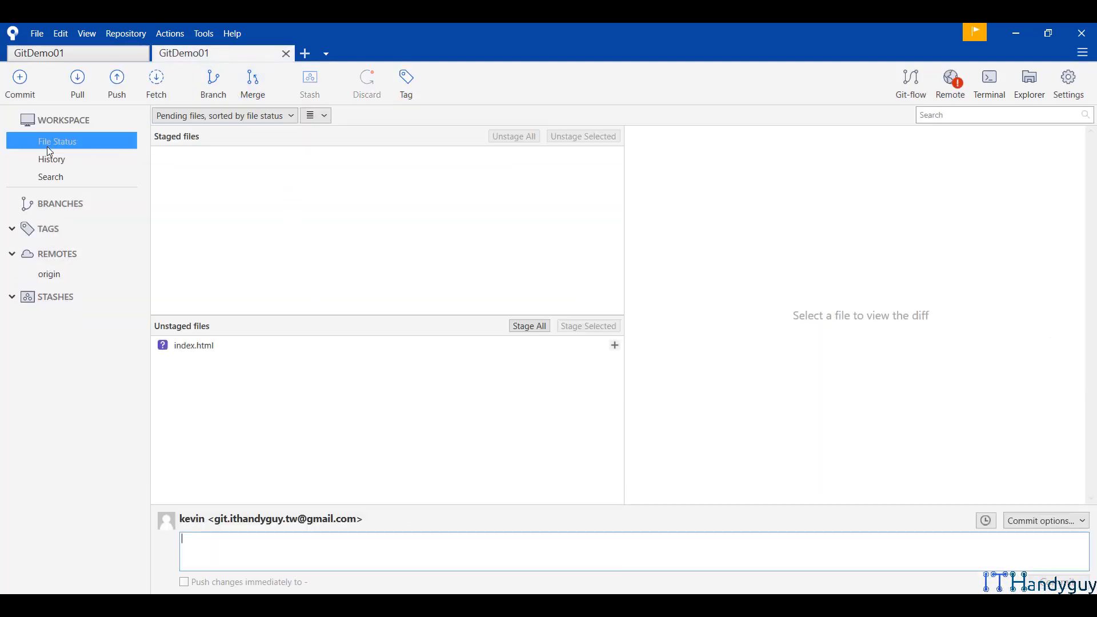
{"action": "left_click", "coordinate": [600, 345]}
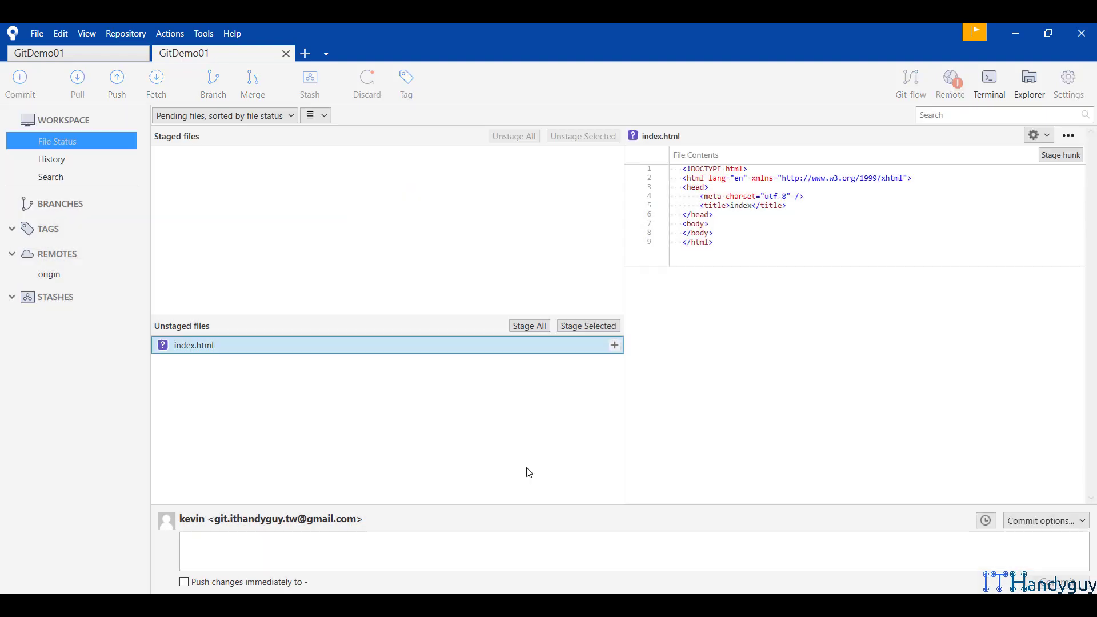
{"action": "left_click", "coordinate": [483, 559]}
{"action": "key", "text": "ctrl+v"}
{"action": "left_click", "coordinate": [1074, 583]}
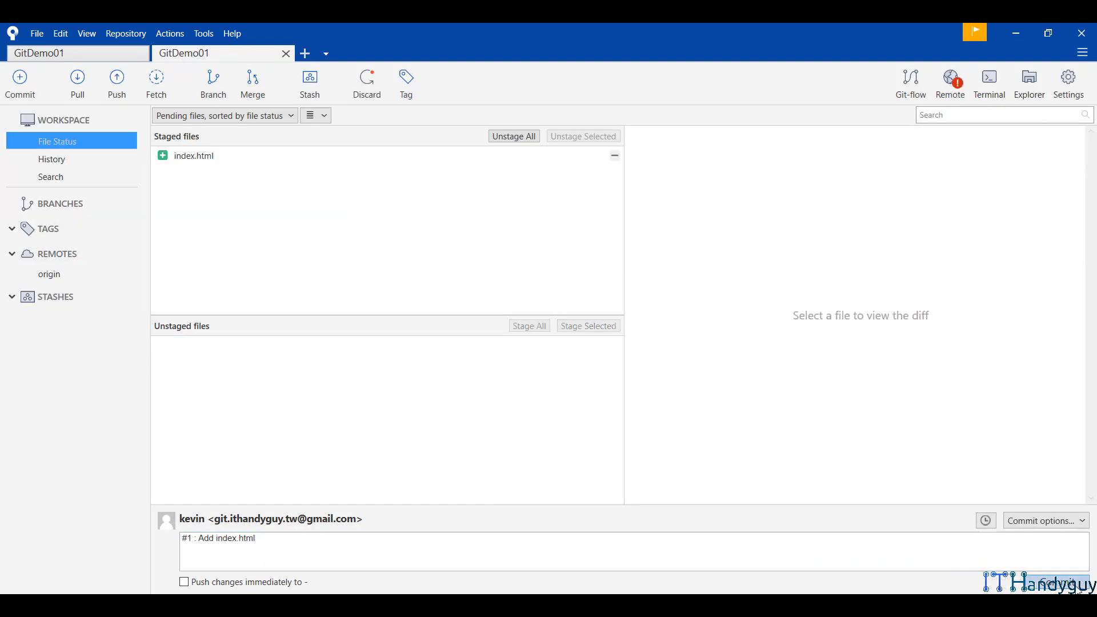
Step: Show the commit history of both GitDemo01 repositories, then review section 3.1 on adding index2.html in the Evernote note
{"action": "left_click", "coordinate": [54, 161]}
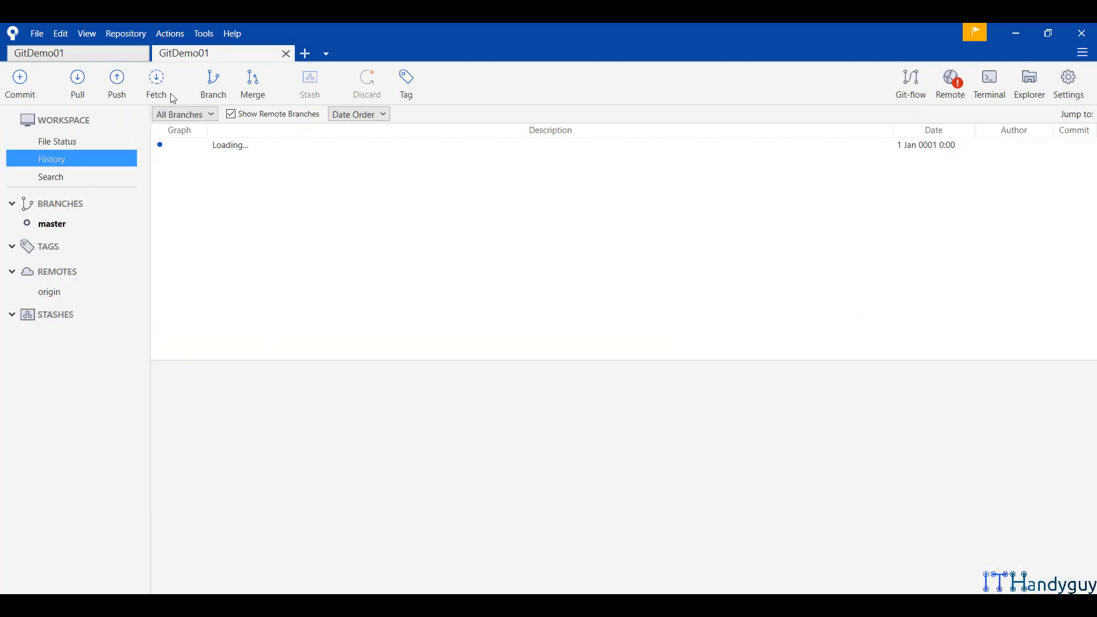
{"action": "left_click", "coordinate": [94, 53]}
{"action": "left_click", "coordinate": [58, 161]}
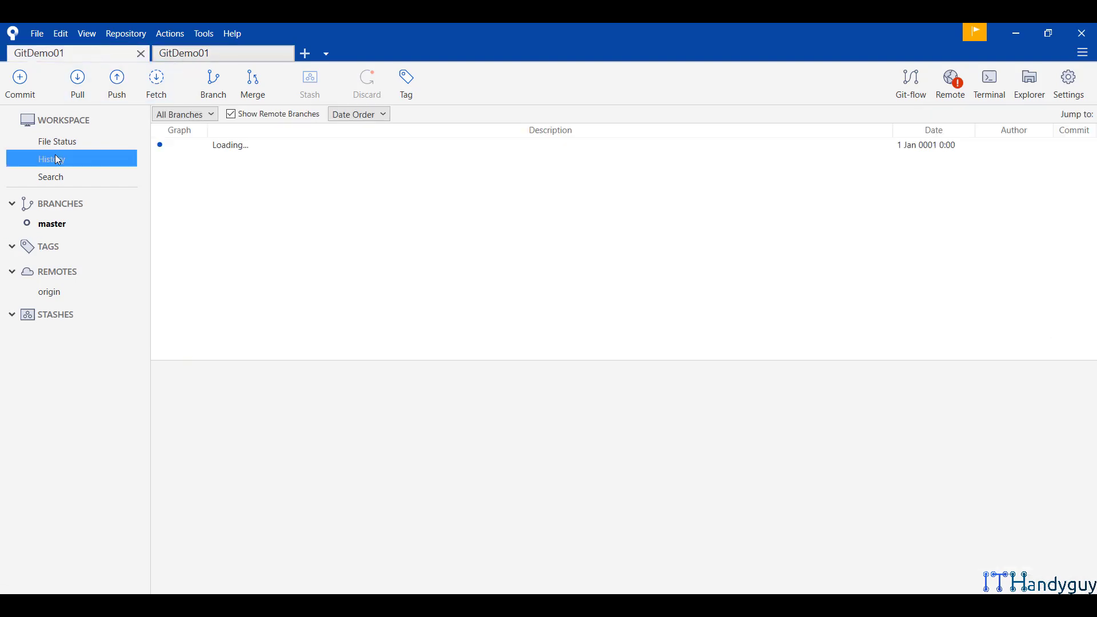
{"action": "key", "text": "alt+Tab"}
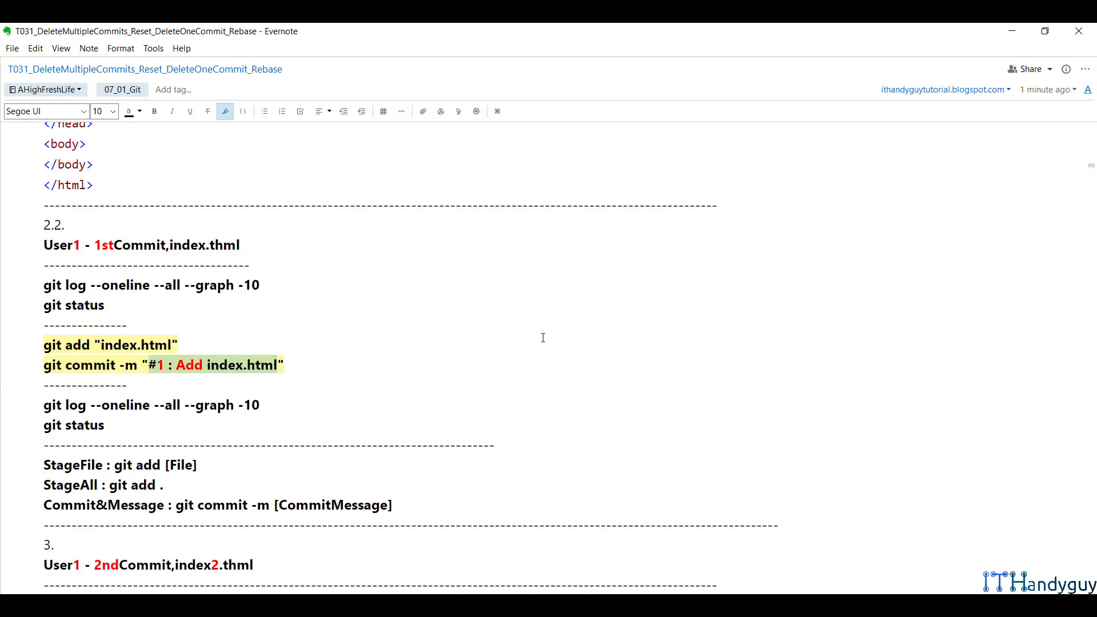
{"action": "scroll", "coordinate": [543, 337], "scroll_direction": "down", "scroll_amount": 3}
{"action": "scroll", "coordinate": [324, 391], "scroll_direction": "down", "scroll_amount": 1}
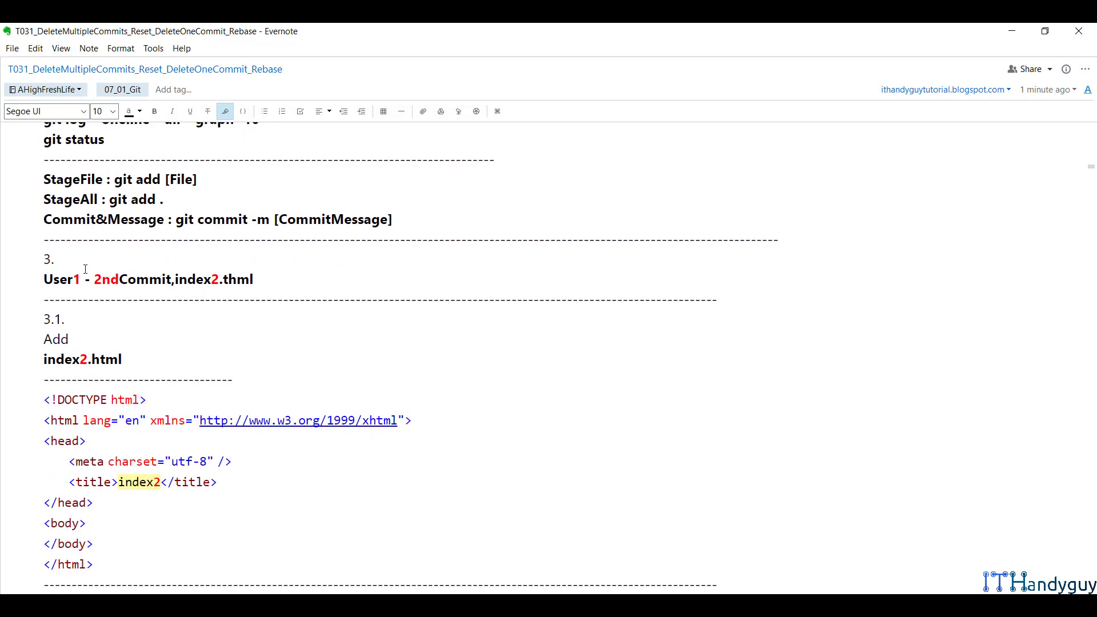
{"action": "scroll", "coordinate": [102, 281], "scroll_direction": "down", "scroll_amount": 1}
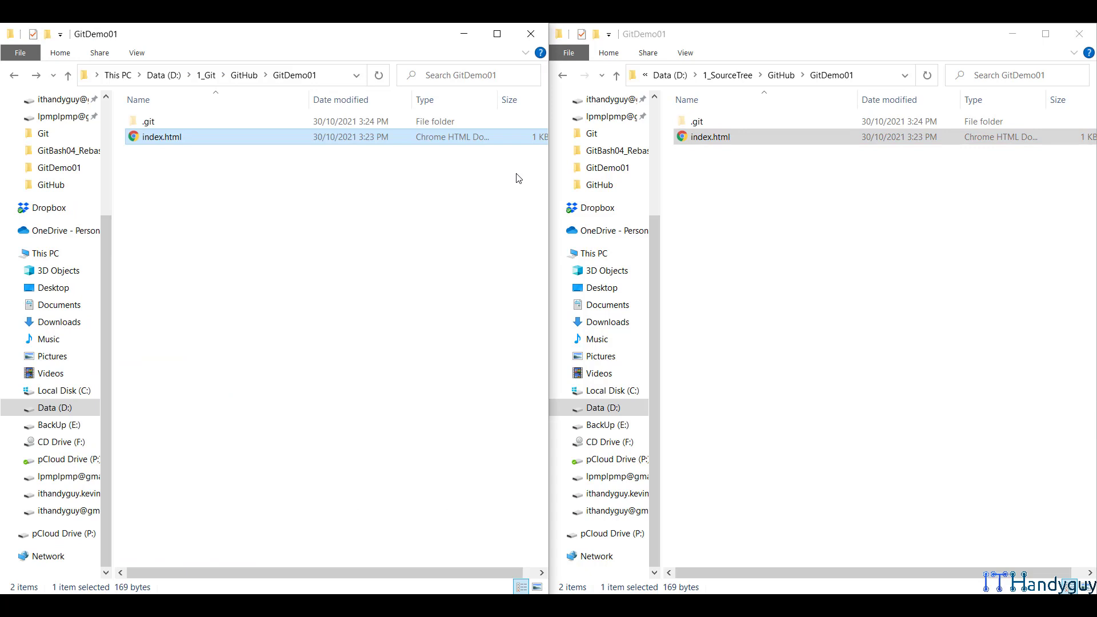
Step: Duplicate index.html in D:\1_Git\GitHub\GitDemo01 and rename the copy to index2.html
{"action": "left_click", "coordinate": [357, 123]}
{"action": "left_click", "coordinate": [364, 138]}
{"action": "key", "text": "ctrl+c"}
{"action": "key", "text": "ctrl+v"}
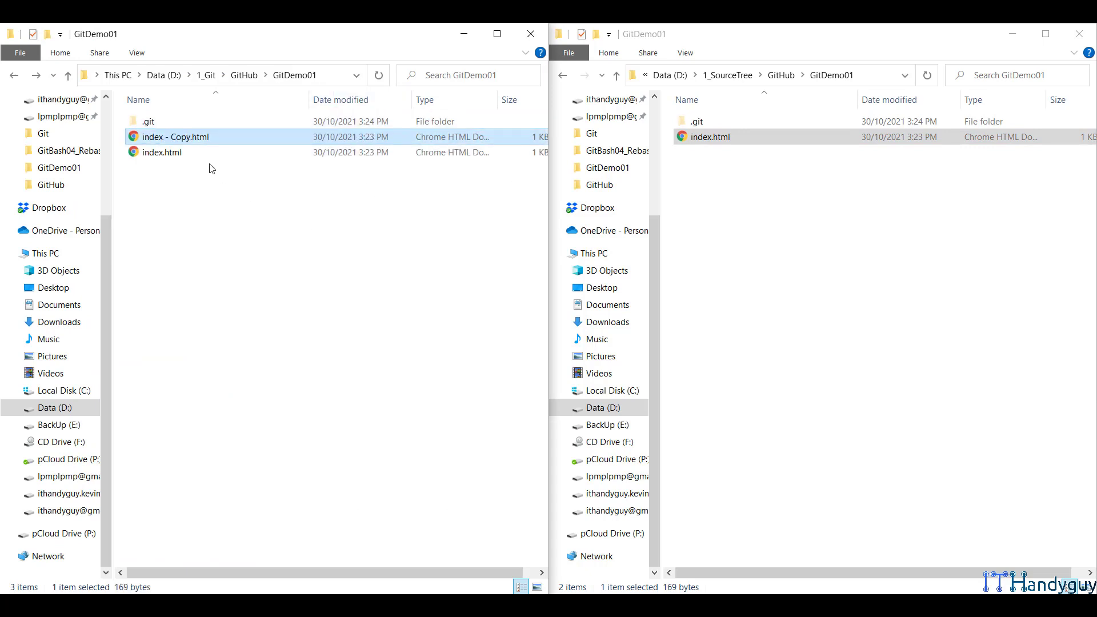
{"action": "left_click", "coordinate": [191, 152]}
{"action": "key", "text": "F2"}
{"action": "left_click", "coordinate": [190, 139]}
{"action": "key", "text": "F2"}
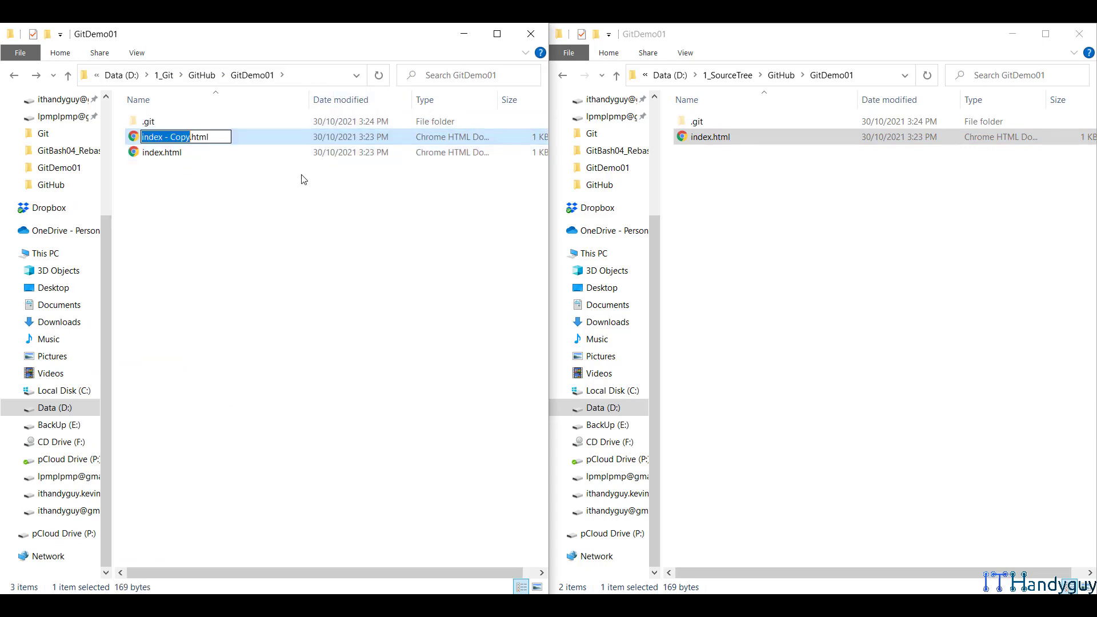
{"action": "type", "text": "index2"}
{"action": "key", "text": "Return"}
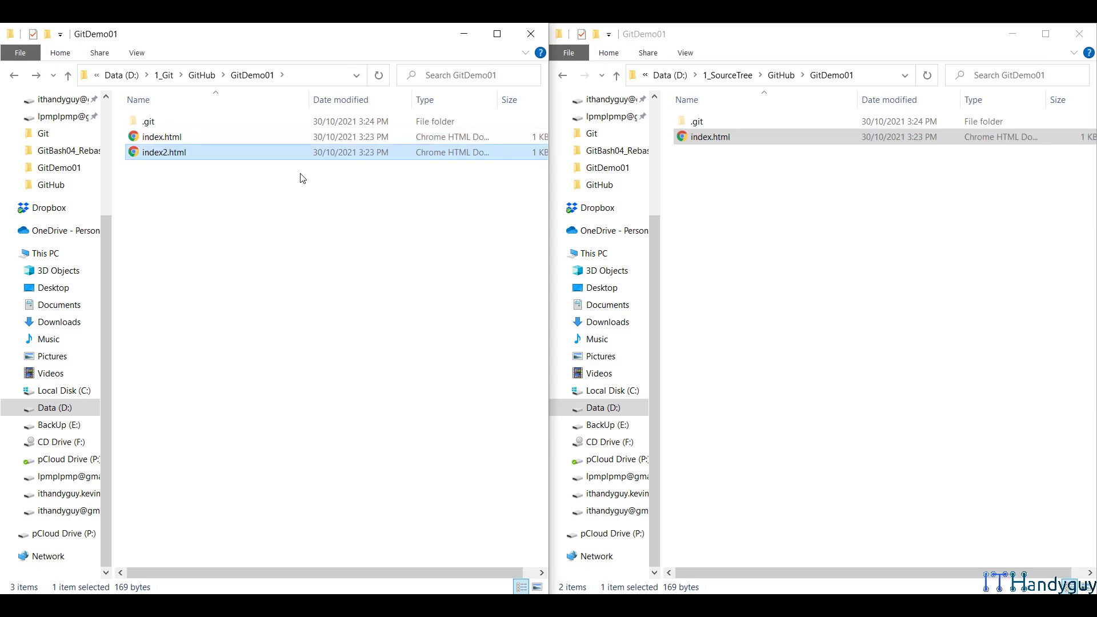
Step: Open index2.html in Notepad++, change its title text to index2, then save and close the file
{"action": "right_click", "coordinate": [250, 157]}
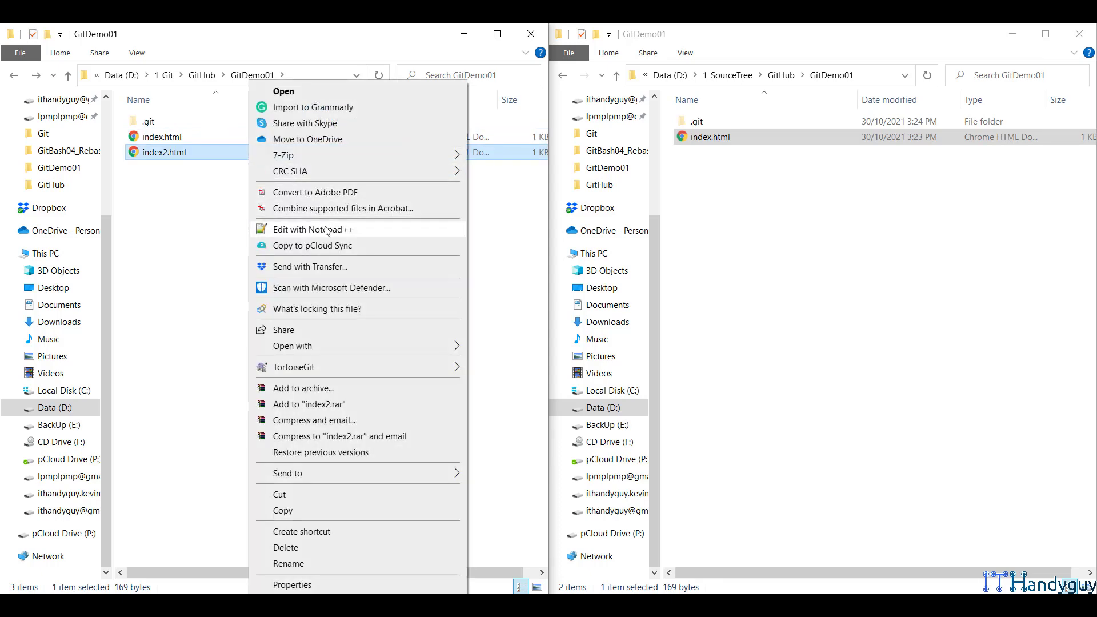
{"action": "left_click", "coordinate": [297, 227]}
{"action": "left_click", "coordinate": [171, 158]}
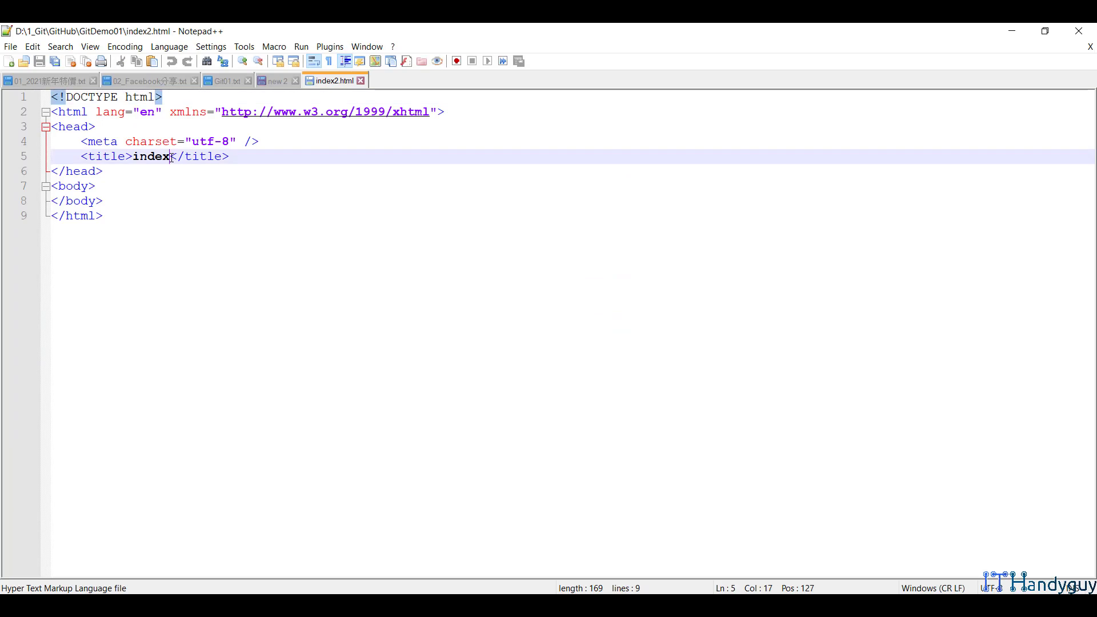
{"action": "type", "text": "2"}
{"action": "key", "text": "ctrl+s"}
{"action": "key", "text": "ctrl+w"}
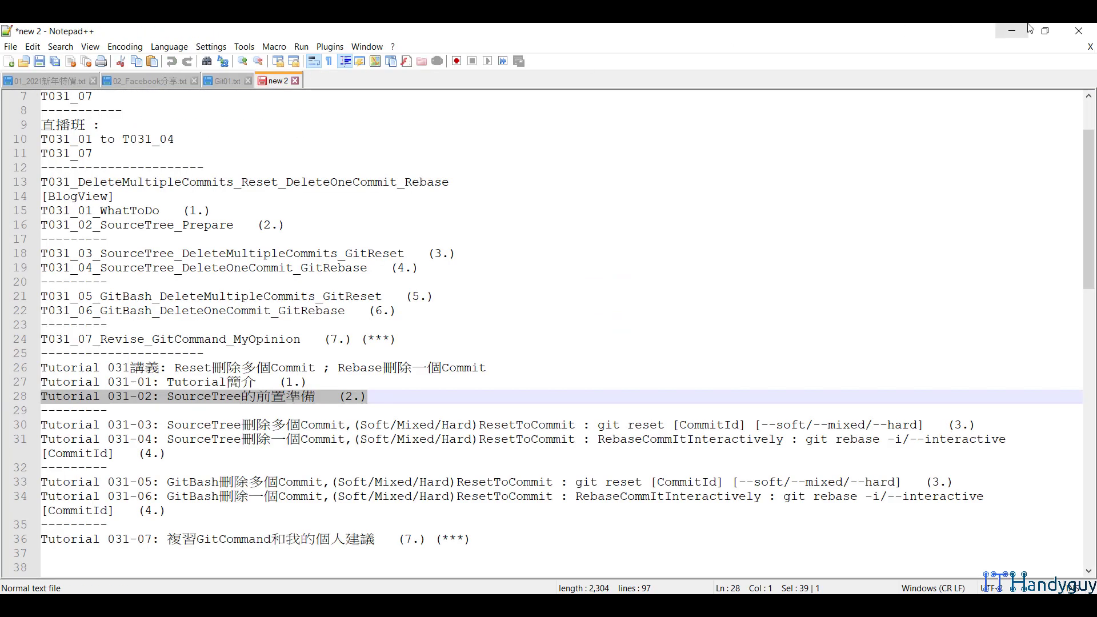
Step: Copy index2.html from D:\1_Git\GitHub\GitDemo01 into D:\1_SourceTree\GitHub\GitDemo01 and minimize both folder windows
{"action": "left_click", "coordinate": [1012, 31]}
{"action": "left_click", "coordinate": [178, 158]}
{"action": "key", "text": "ctrl+c"}
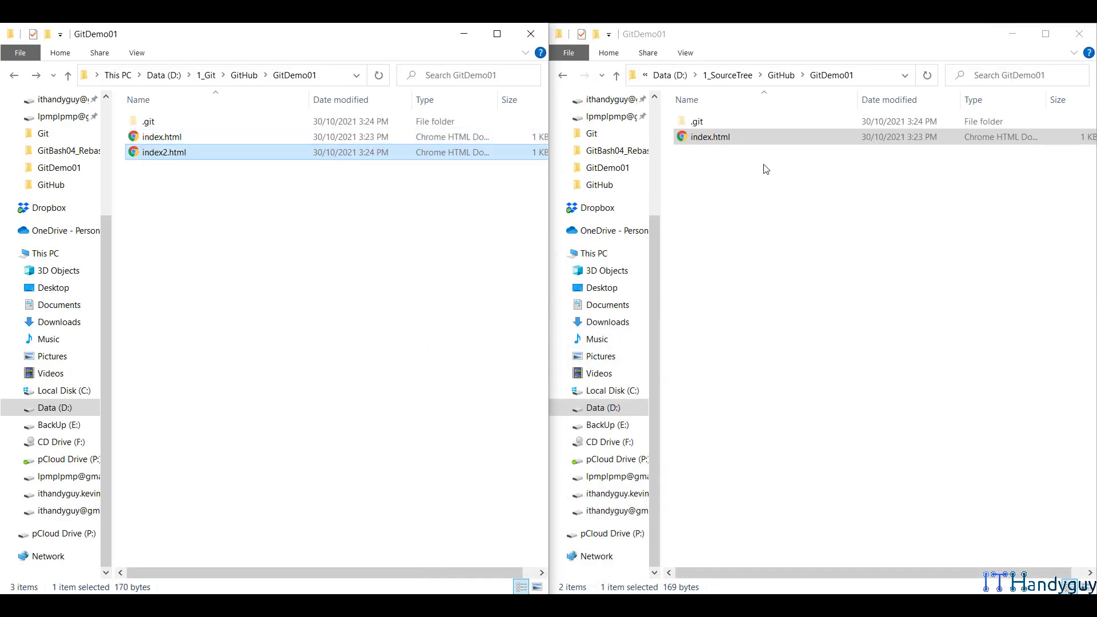
{"action": "left_click", "coordinate": [1008, 173]}
{"action": "key", "text": "ctrl+v"}
{"action": "left_click", "coordinate": [478, 35]}
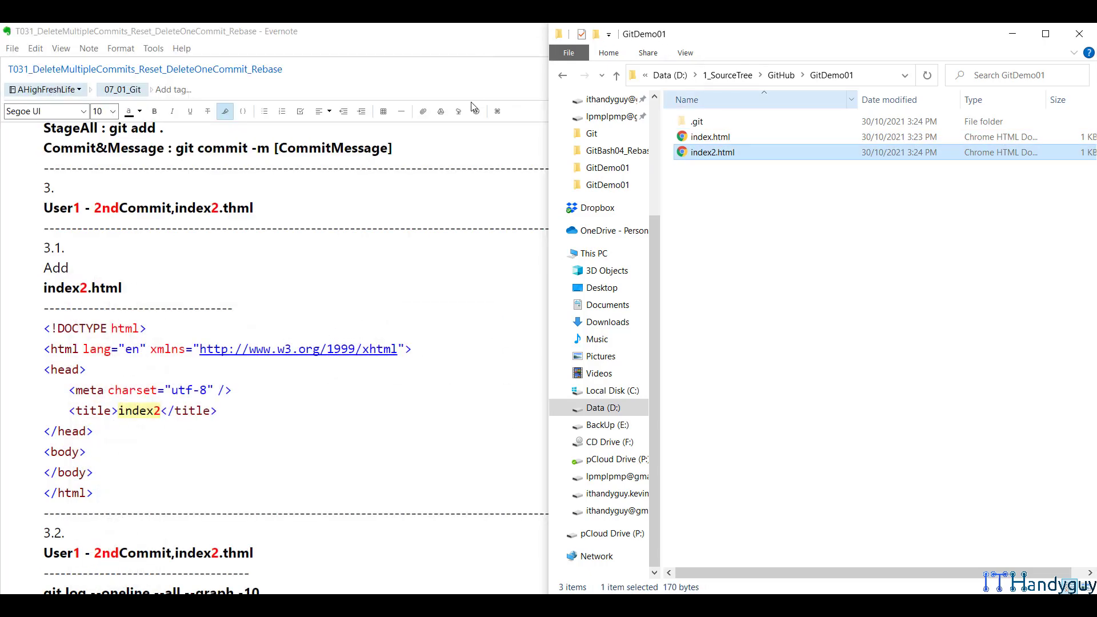
{"action": "left_click", "coordinate": [1011, 35]}
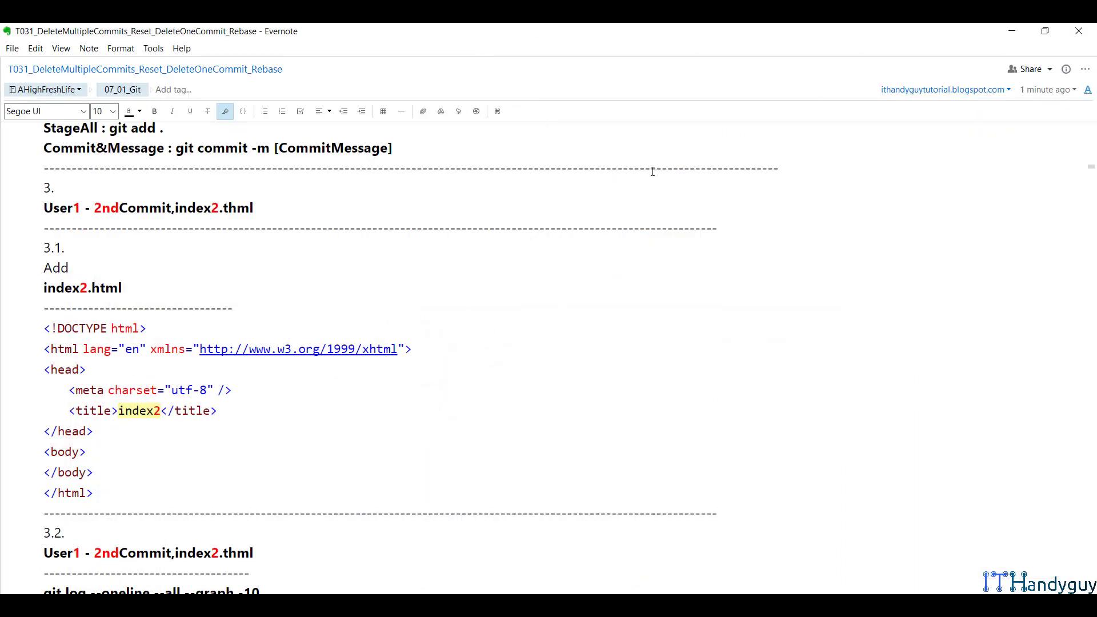
Step: Copy the commit message "#1 : Add index2.html" from section 3.2 of the Evernote note
{"action": "scroll", "coordinate": [334, 280], "scroll_direction": "down", "scroll_amount": 3}
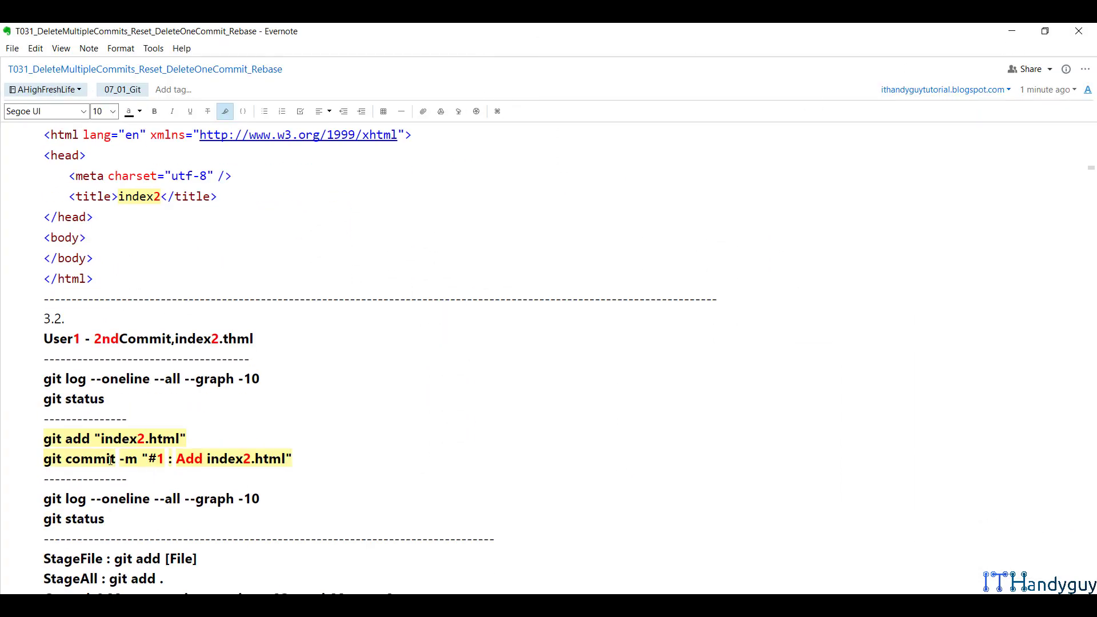
{"action": "left_click_drag", "start_coordinate": [111, 459], "coordinate": [200, 460]}
{"action": "left_click", "coordinate": [225, 111]}
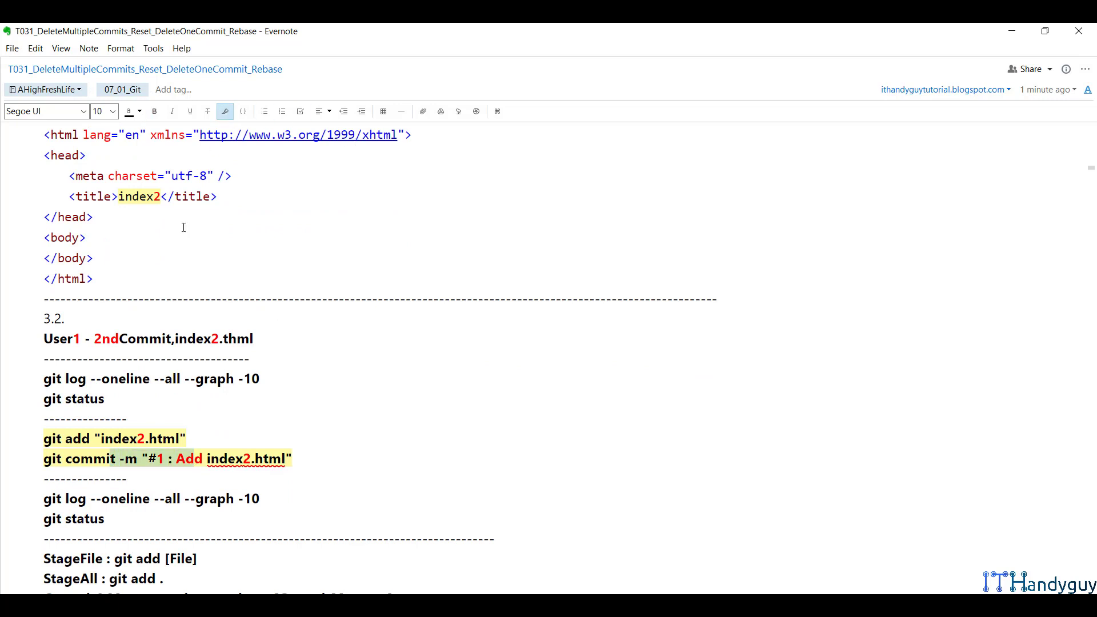
{"action": "left_click", "coordinate": [153, 379]}
{"action": "left_click_drag", "start_coordinate": [153, 459], "coordinate": [289, 462]}
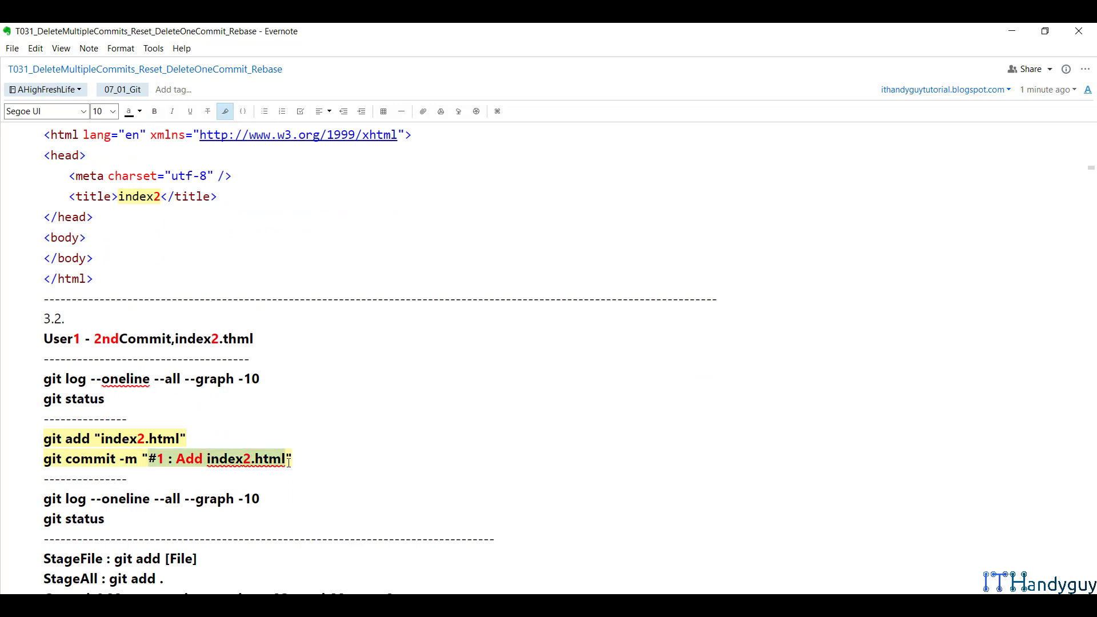
{"action": "right_click", "coordinate": [273, 182]}
{"action": "left_click", "coordinate": [341, 203]}
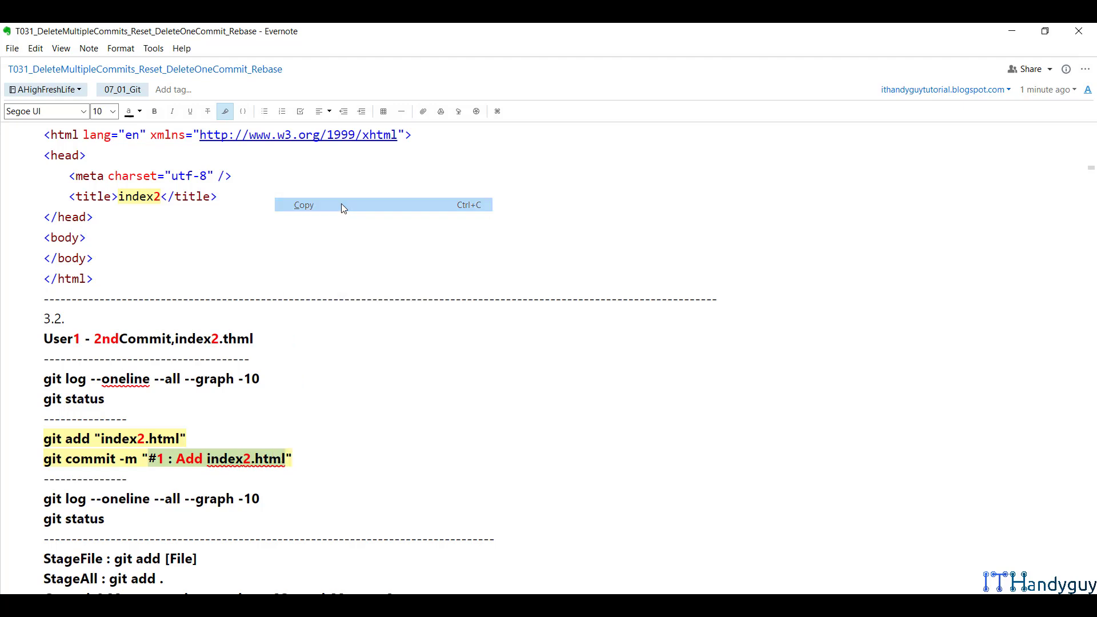
Step: Switch to SourceTree and stage index2.html in both GitDemo01 repositories
{"action": "key", "text": "alt+Tab"}
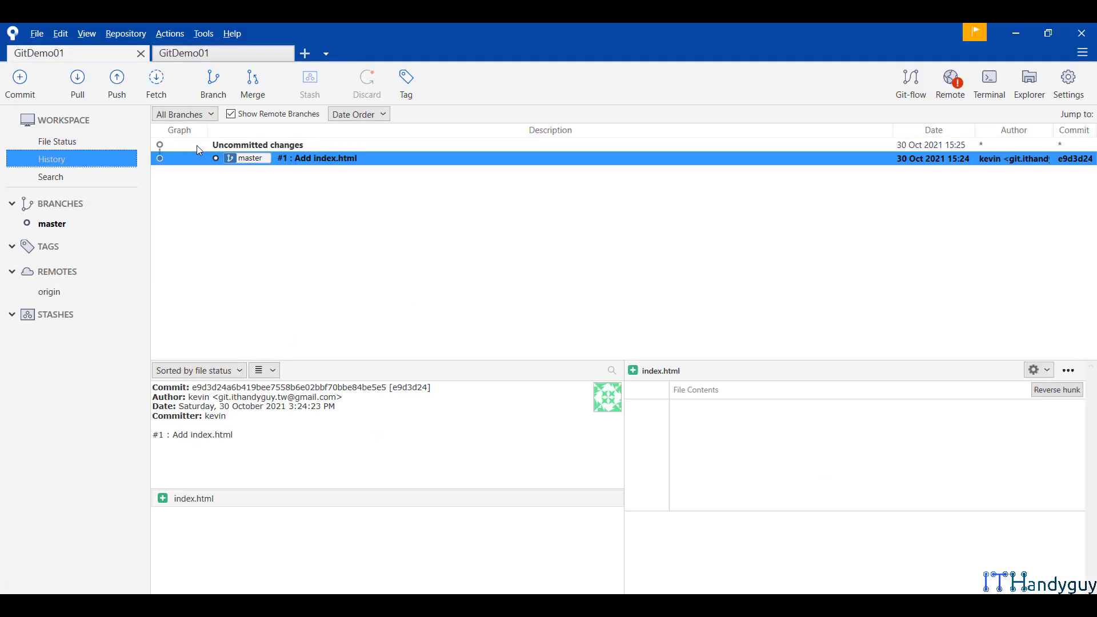
{"action": "left_click", "coordinate": [196, 145]}
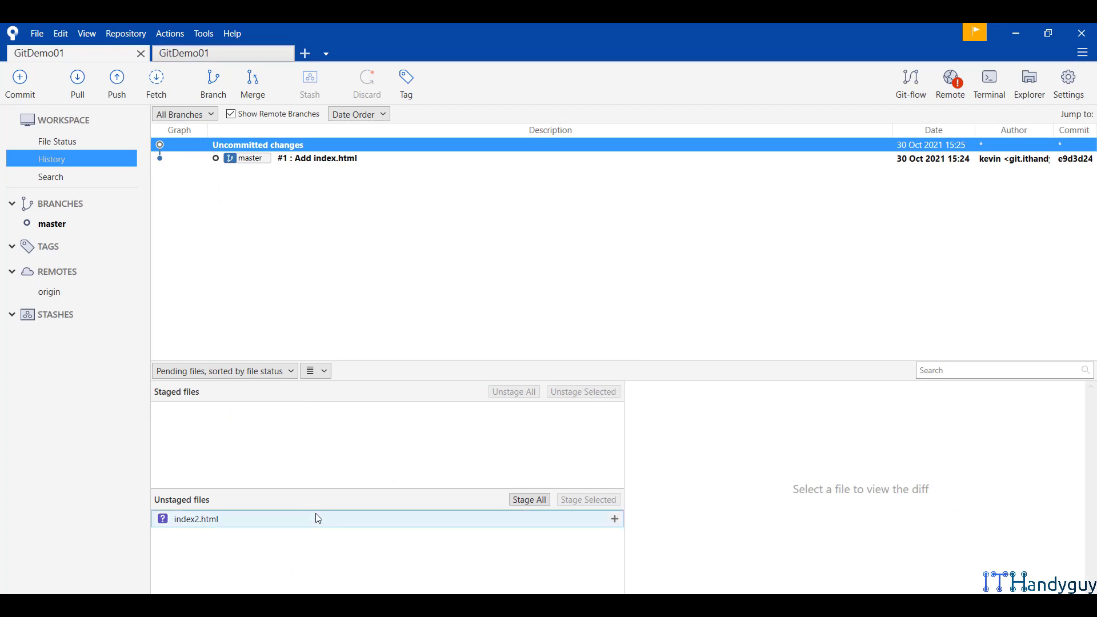
{"action": "left_click", "coordinate": [205, 54]}
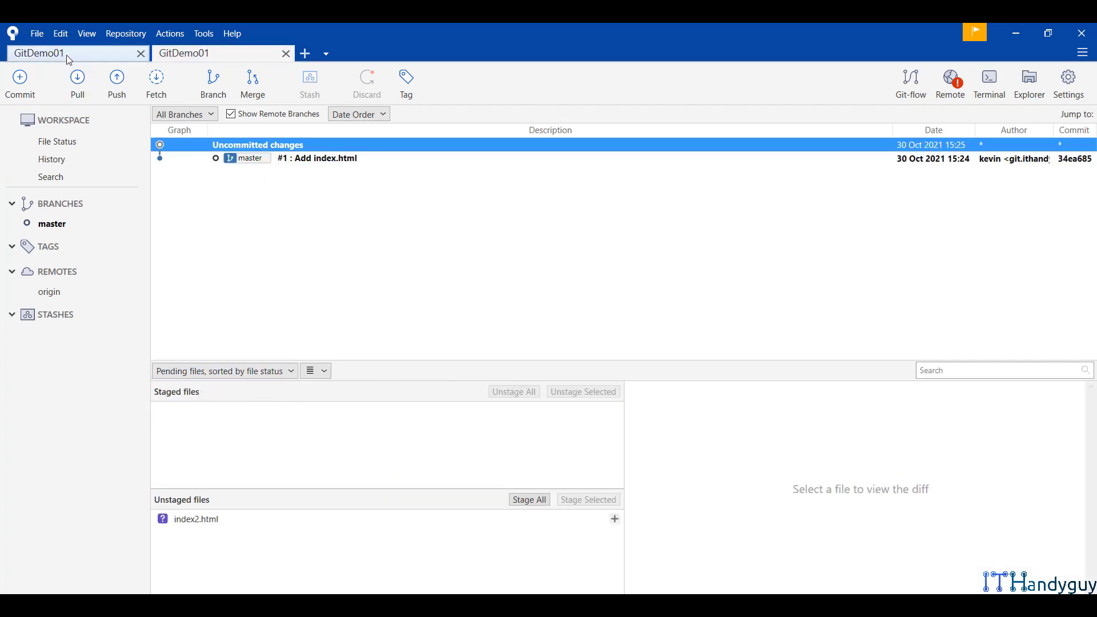
{"action": "left_click", "coordinate": [67, 54]}
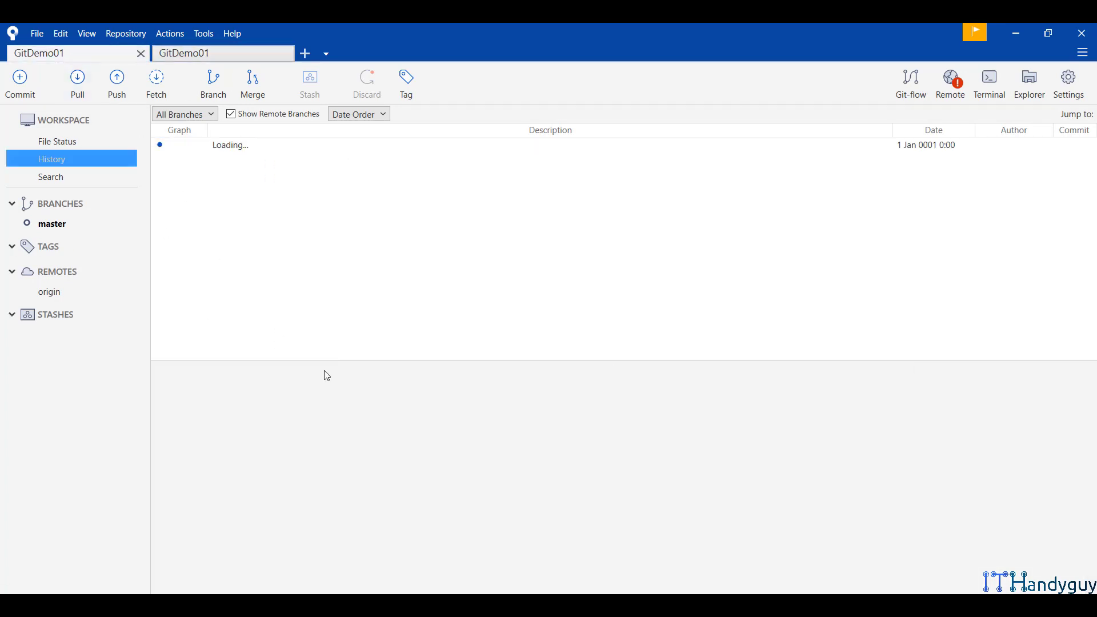
{"action": "left_click", "coordinate": [614, 519]}
{"action": "left_click", "coordinate": [218, 54]}
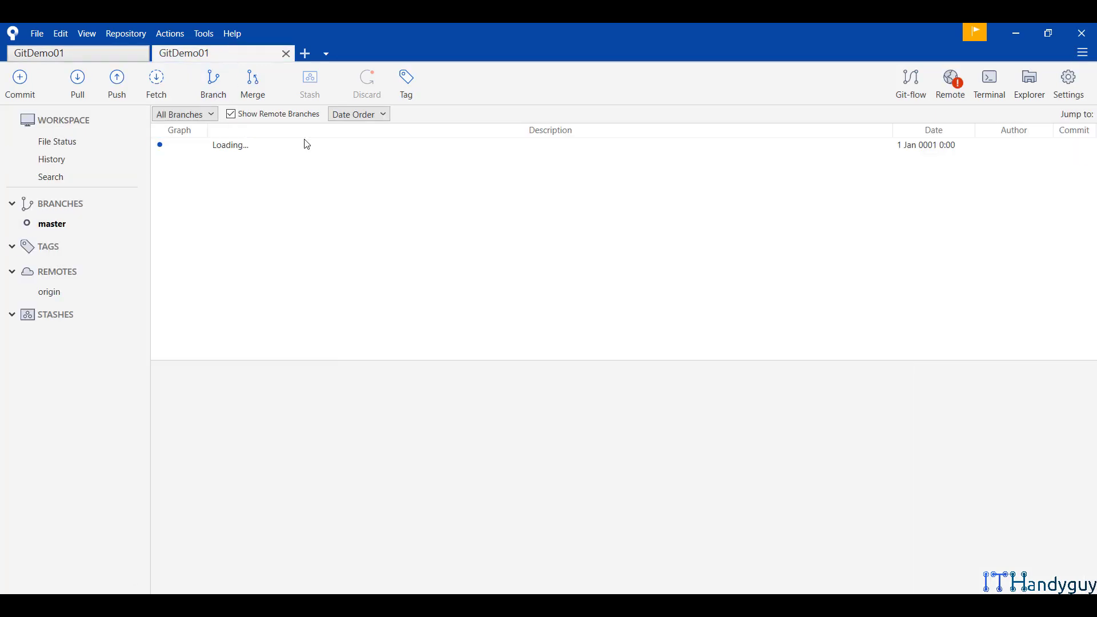
{"action": "left_click", "coordinate": [607, 517]}
{"action": "left_click", "coordinate": [614, 518]}
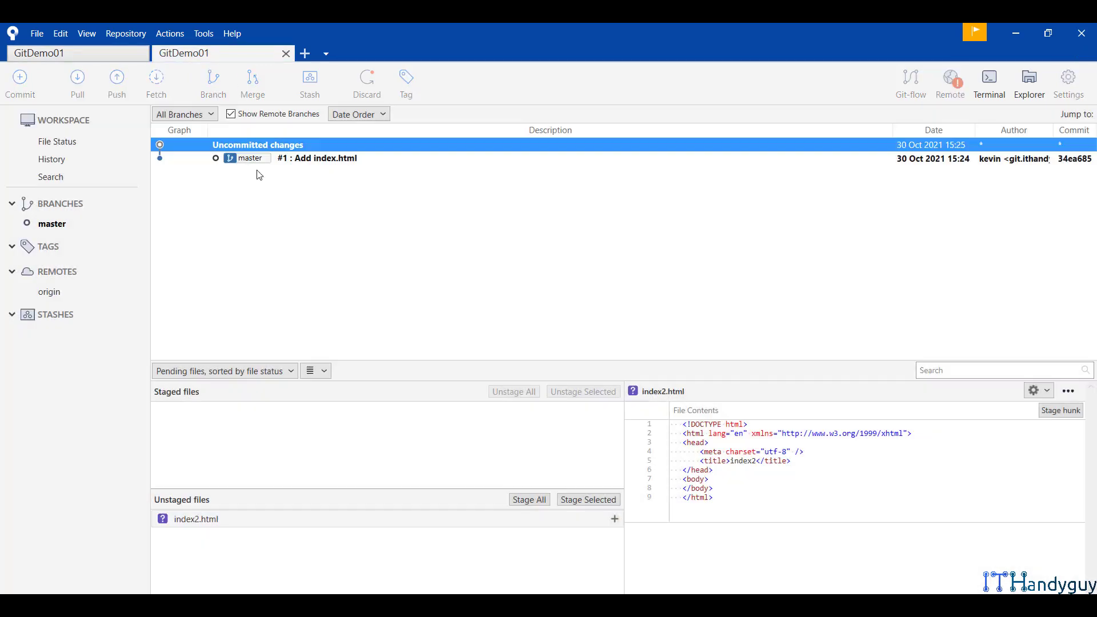
Step: Commit the staged index2.html in both GitDemo01 repositories with the message "#1 : Add index2.html"
{"action": "left_click", "coordinate": [67, 57]}
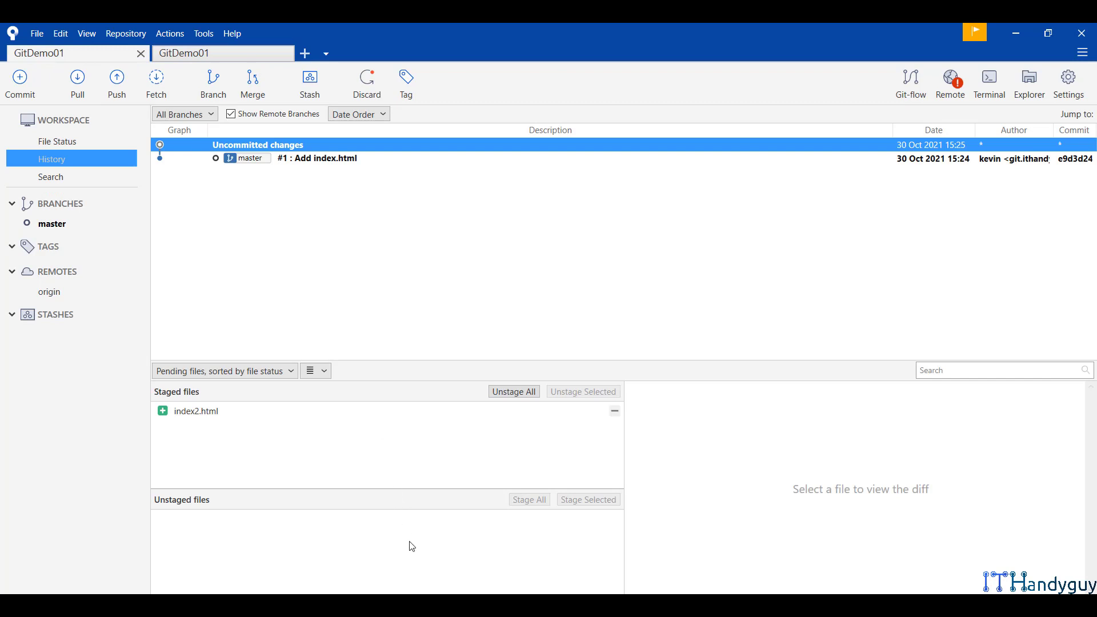
{"action": "left_click", "coordinate": [71, 142]}
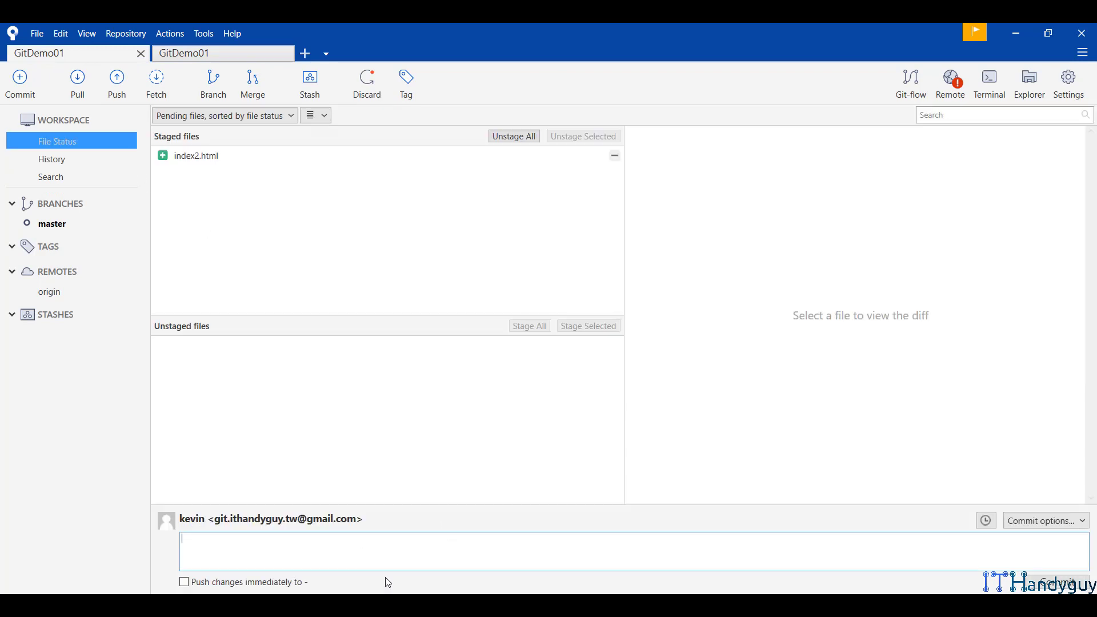
{"action": "type", "text": "#1 : Add index2.html"}
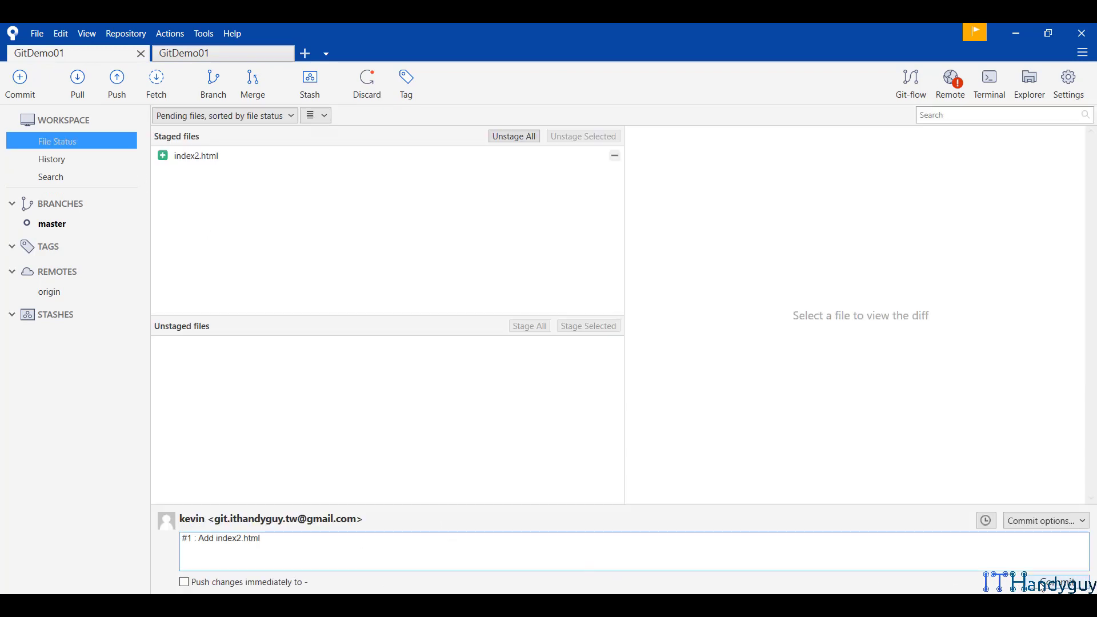
{"action": "left_click", "coordinate": [1055, 582]}
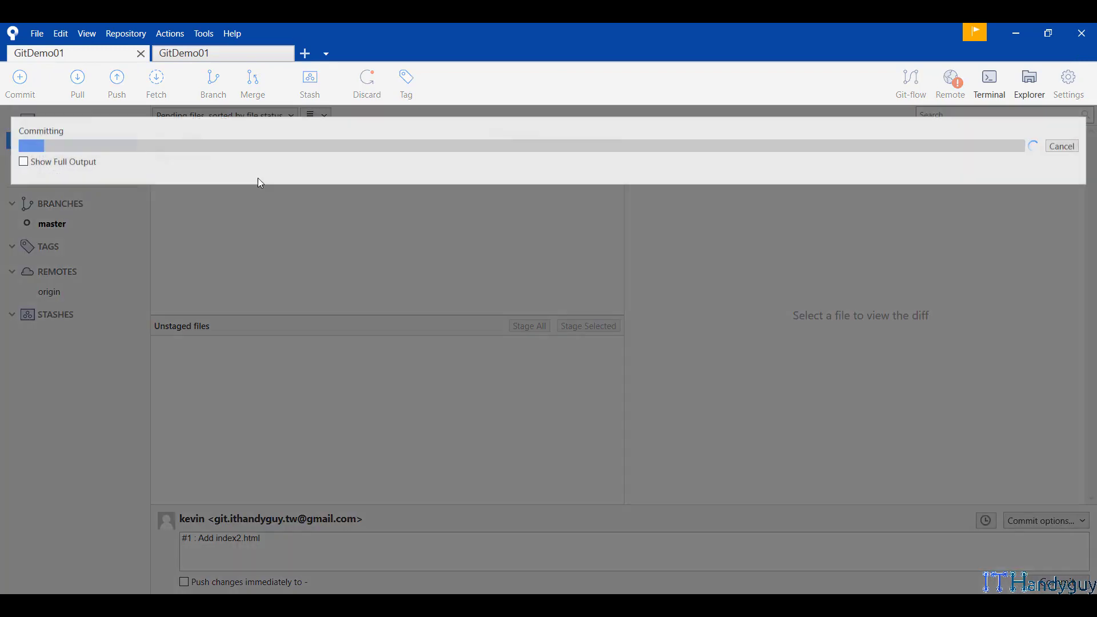
{"action": "left_click", "coordinate": [249, 52]}
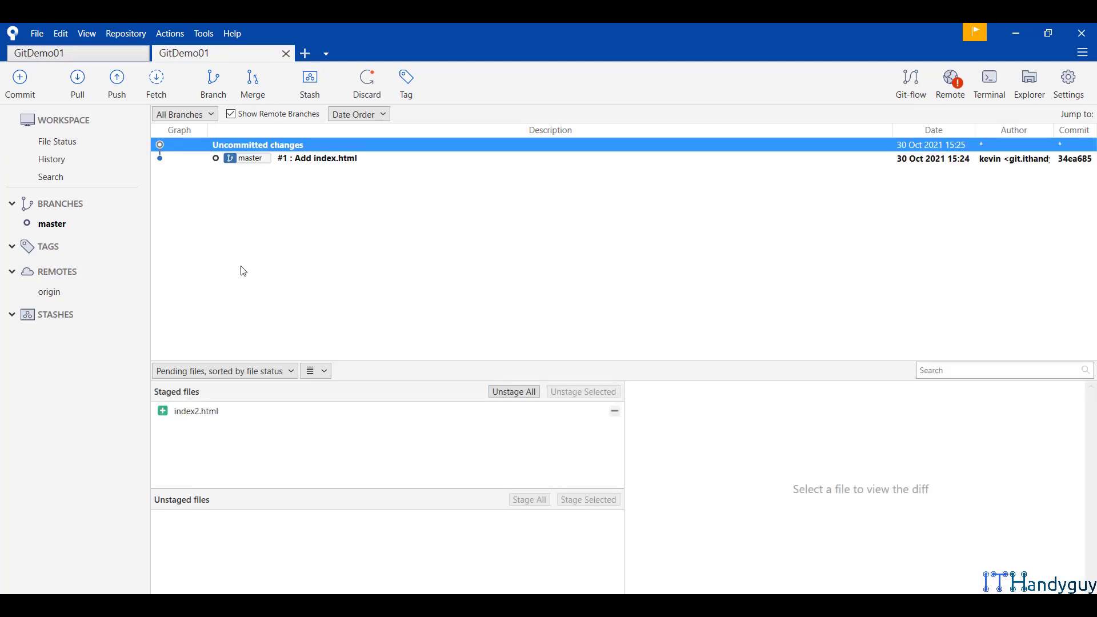
{"action": "left_click", "coordinate": [54, 144]}
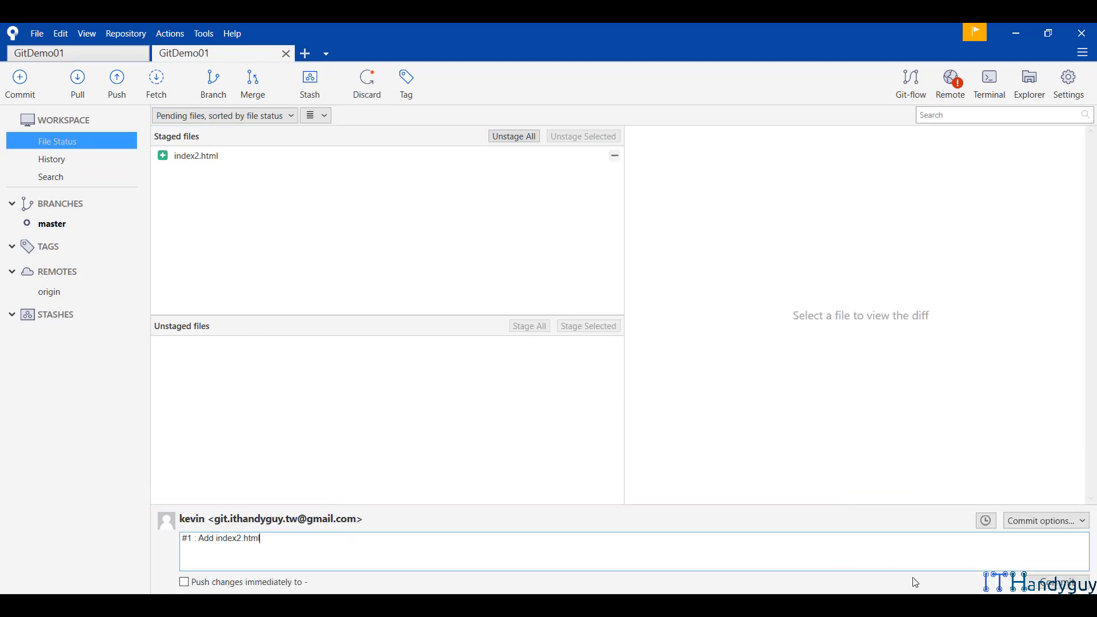
Step: Show the commit history of both GitDemo01 repositories, then review section 4.1 on adding index3.html in the Evernote note
{"action": "left_click", "coordinate": [94, 55]}
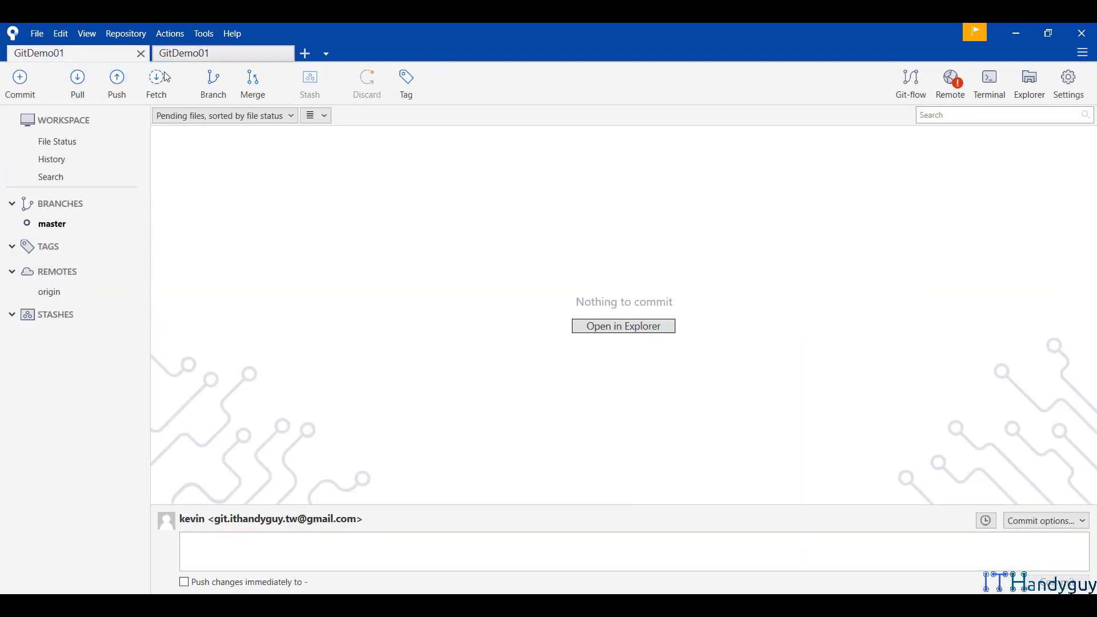
{"action": "left_click", "coordinate": [190, 59]}
{"action": "left_click", "coordinate": [123, 55]}
{"action": "left_click", "coordinate": [57, 161]}
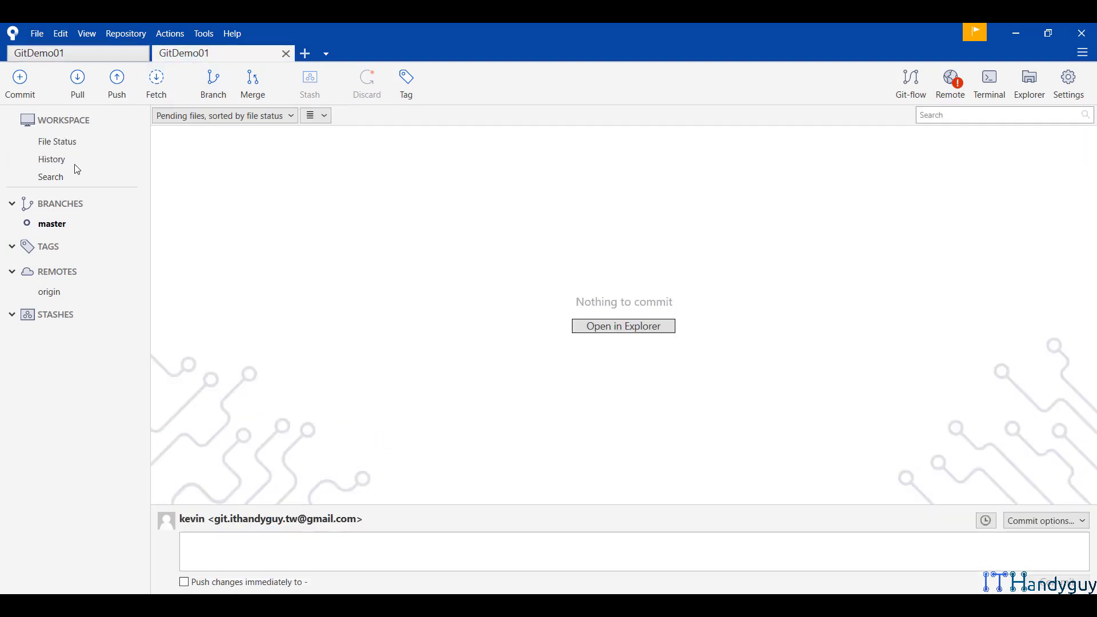
{"action": "left_click", "coordinate": [52, 161]}
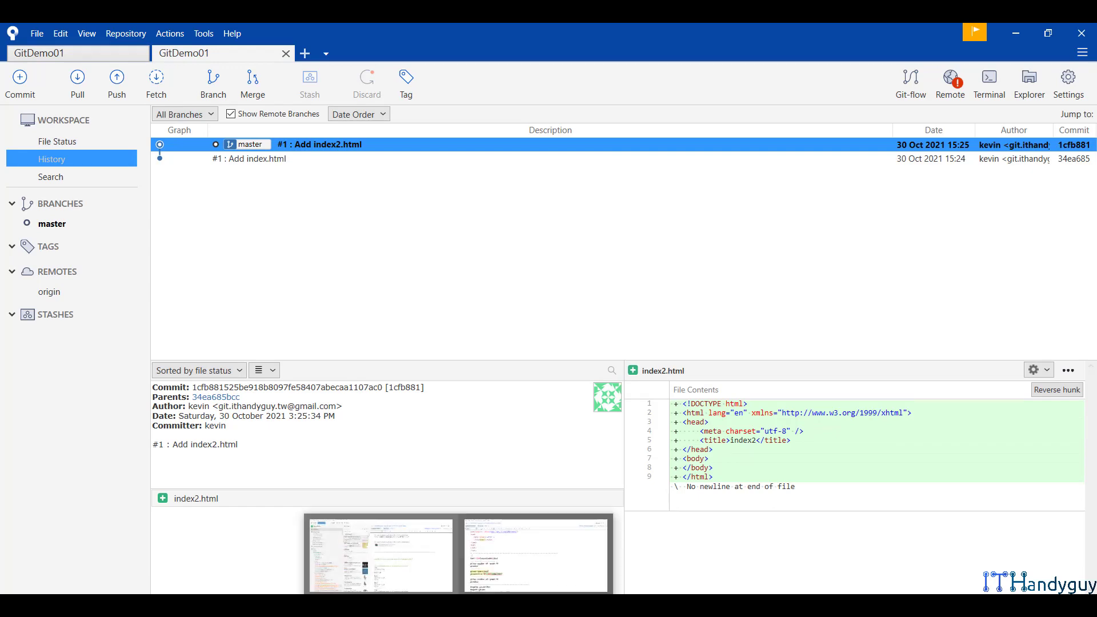
{"action": "key", "text": "alt+Tab"}
{"action": "scroll", "coordinate": [487, 448], "scroll_direction": "down", "scroll_amount": 6}
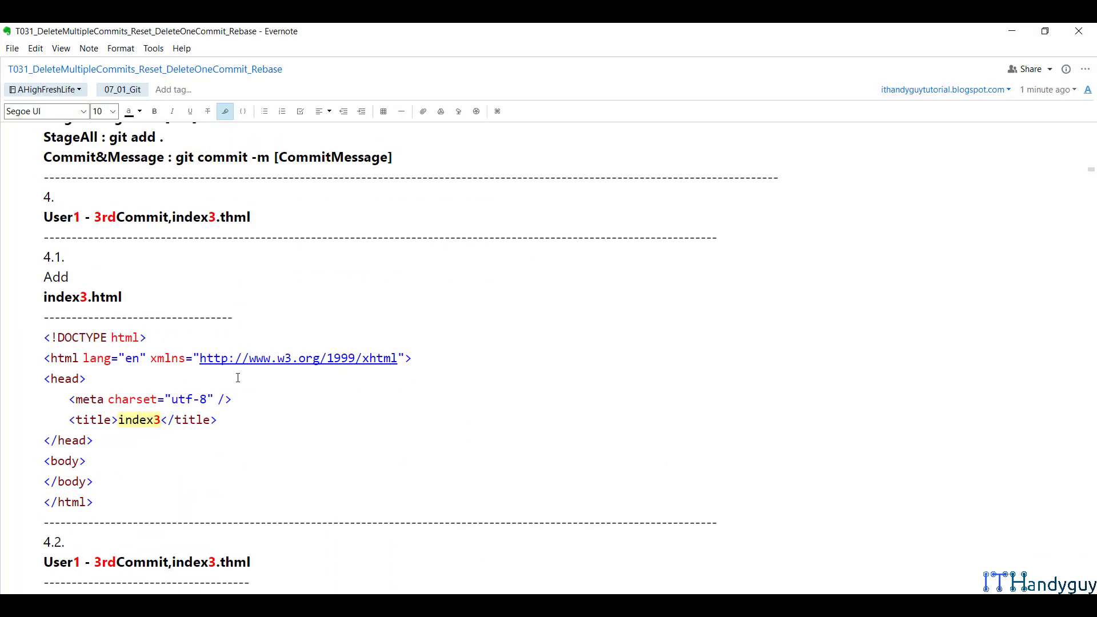
{"action": "left_click", "coordinate": [102, 500]}
Step: Duplicate index.html in D:\1_Git\GitHub\GitDemo01 and rename the copy to index3.html
{"action": "key", "text": "alt+Tab"}
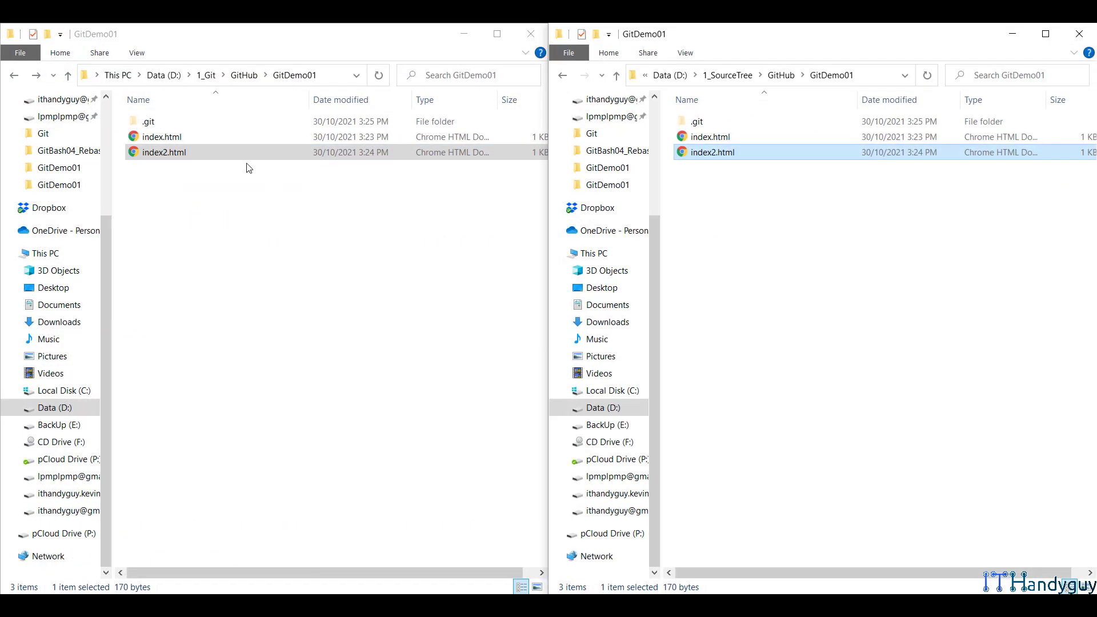
{"action": "key", "text": "Up"}
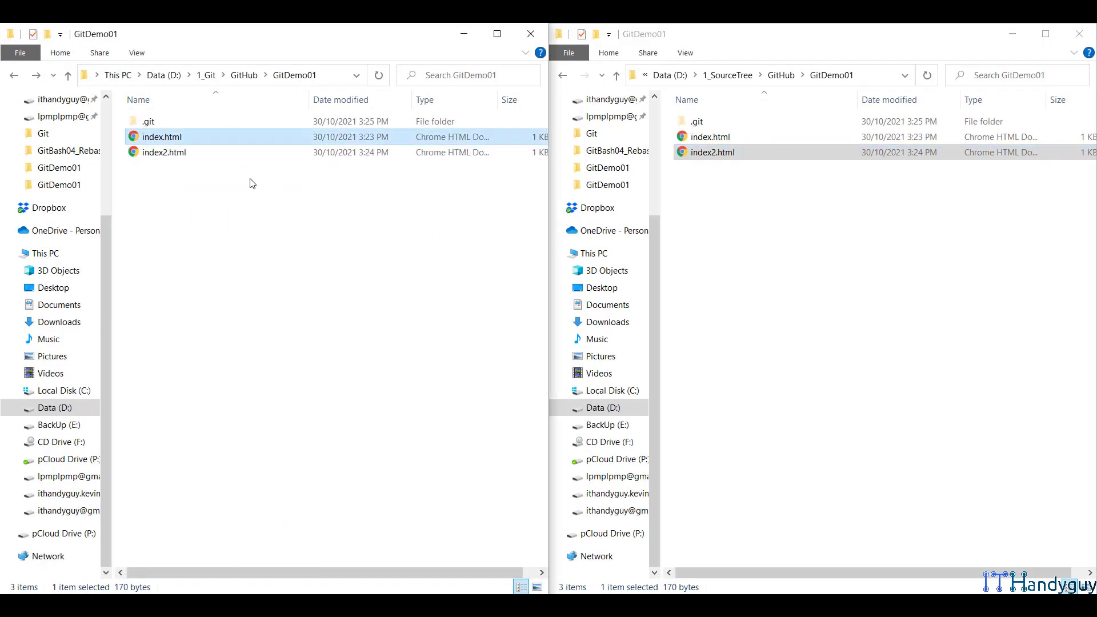
{"action": "key", "text": "ctrl+c"}
{"action": "key", "text": "ctrl+v"}
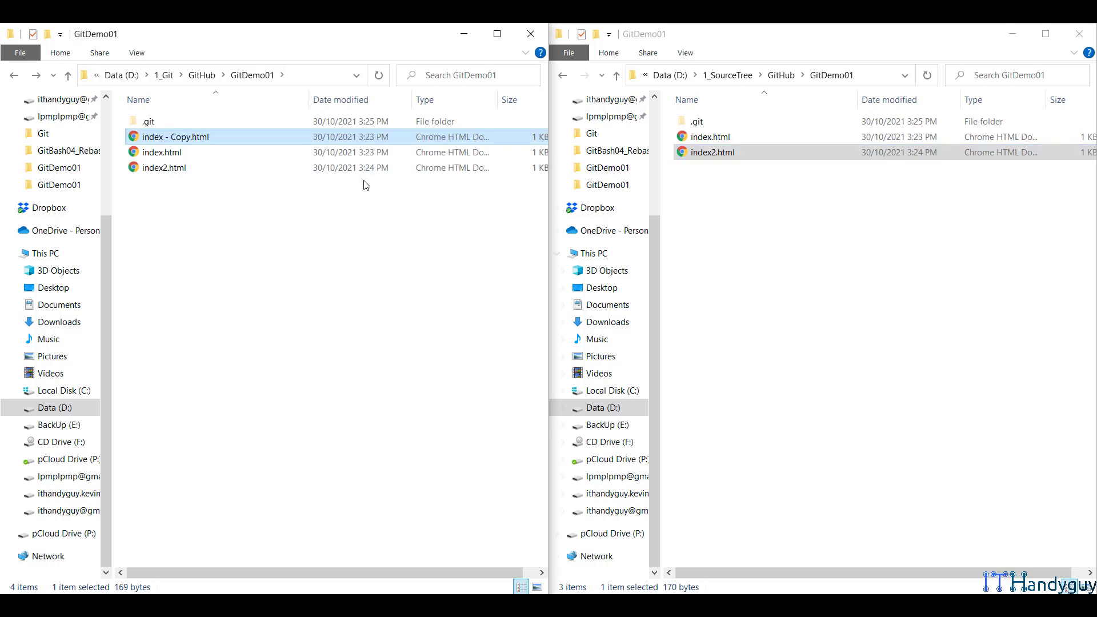
{"action": "left_click", "coordinate": [243, 152]}
{"action": "key", "text": "F2"}
{"action": "left_click", "coordinate": [220, 144]}
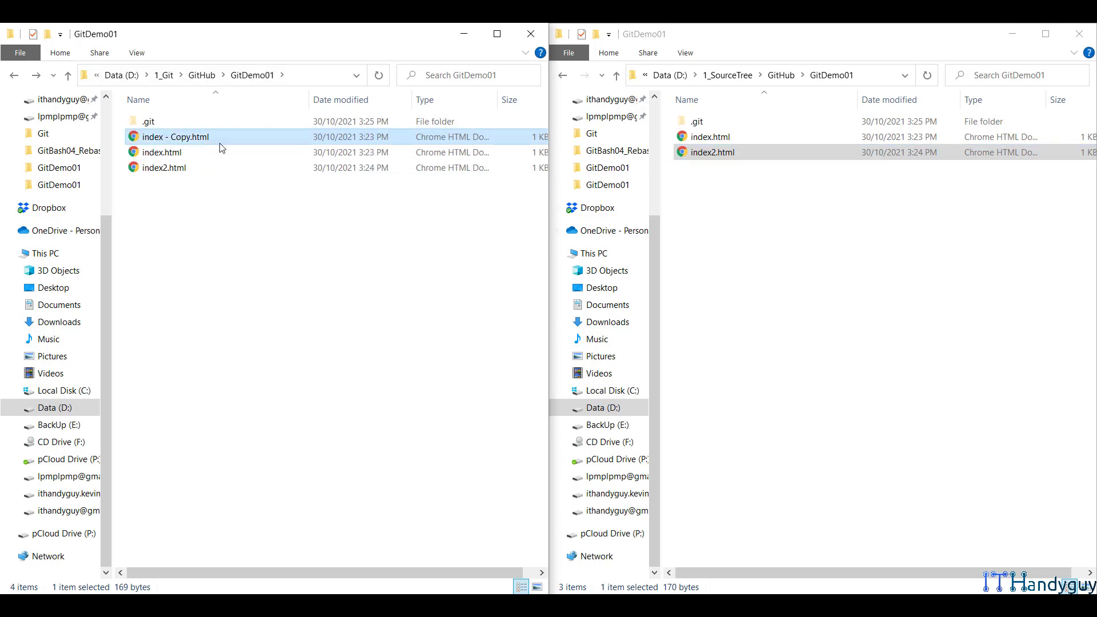
{"action": "key", "text": "F2"}
{"action": "type", "text": "index3"}
{"action": "key", "text": "Return"}
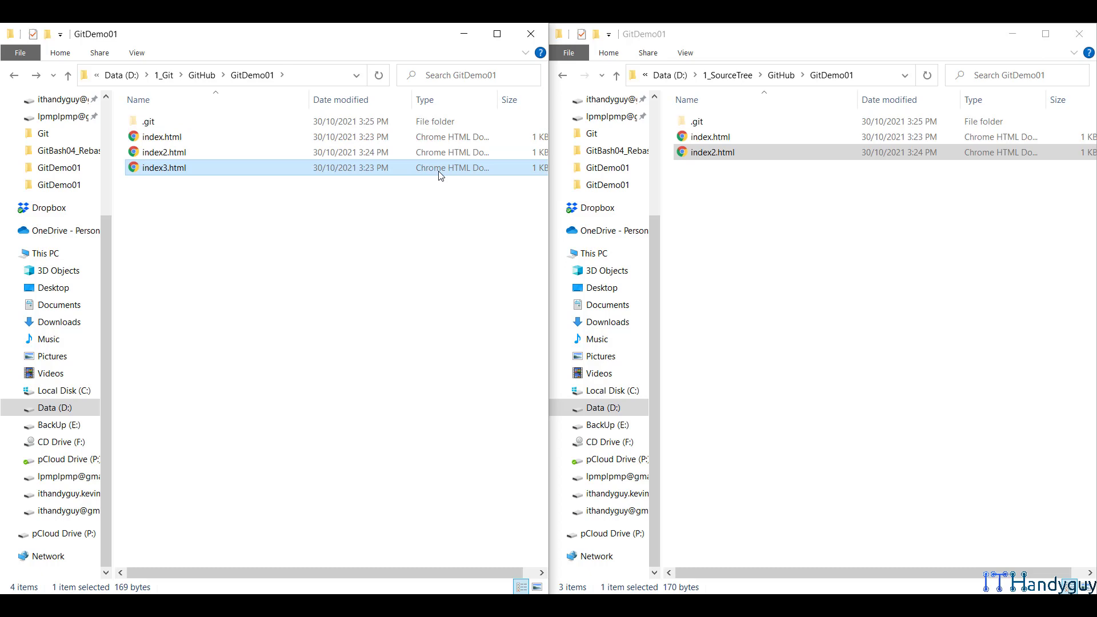
Step: Open index3.html in Notepad++, change its title text to index3, then save and close the file
{"action": "right_click", "coordinate": [302, 166]}
{"action": "left_click", "coordinate": [343, 227]}
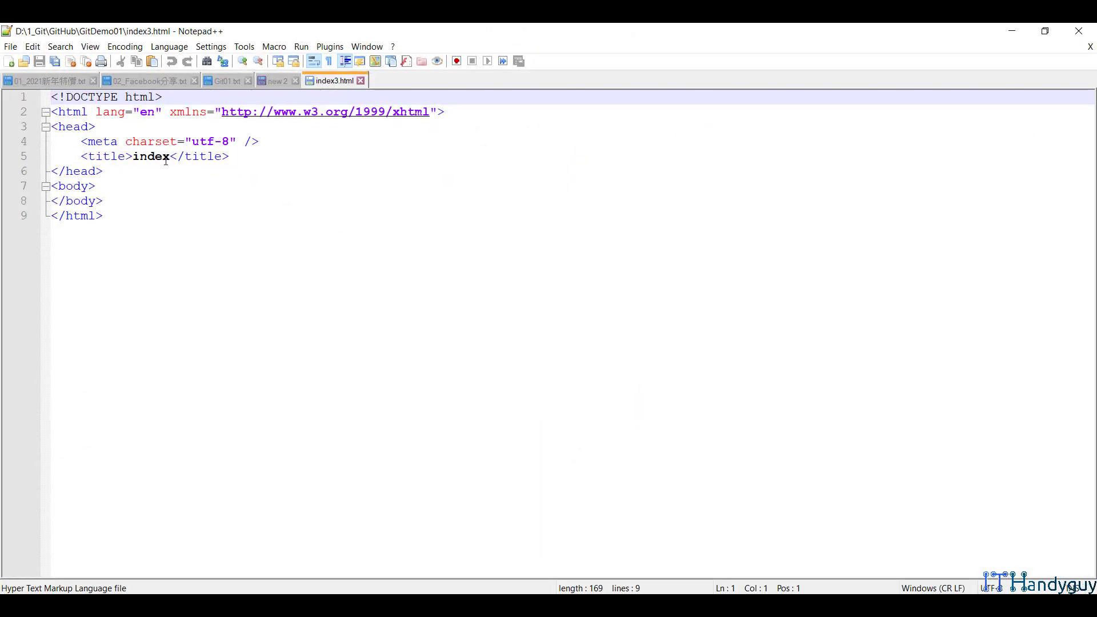
{"action": "left_click", "coordinate": [170, 157]}
{"action": "type", "text": "3"}
{"action": "key", "text": "ctrl+s"}
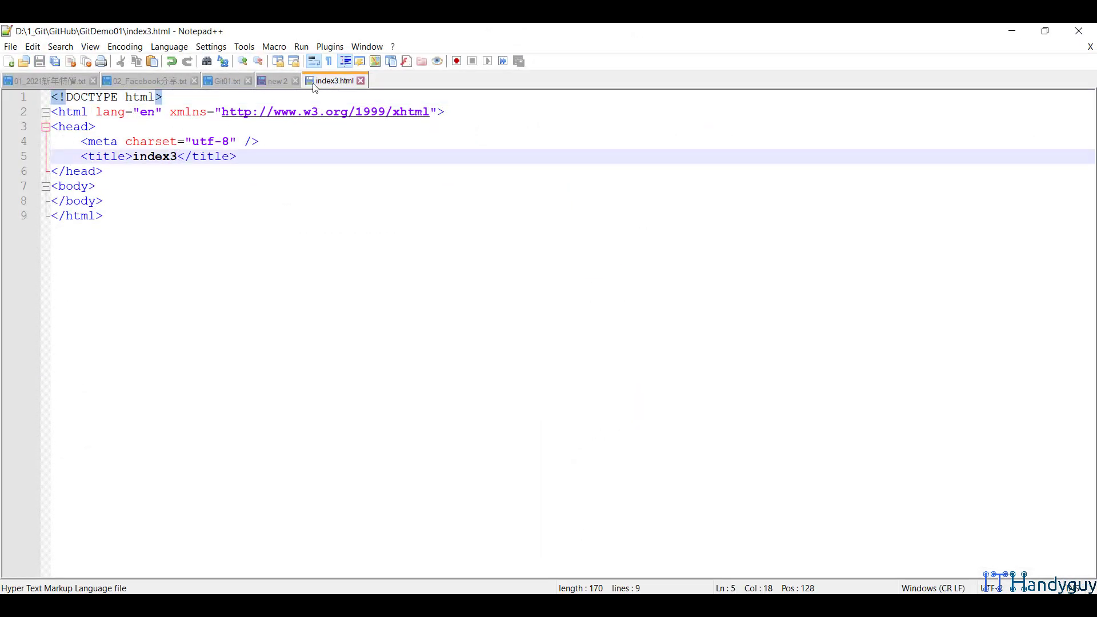
{"action": "left_click", "coordinate": [360, 81]}
{"action": "left_click", "coordinate": [1015, 31]}
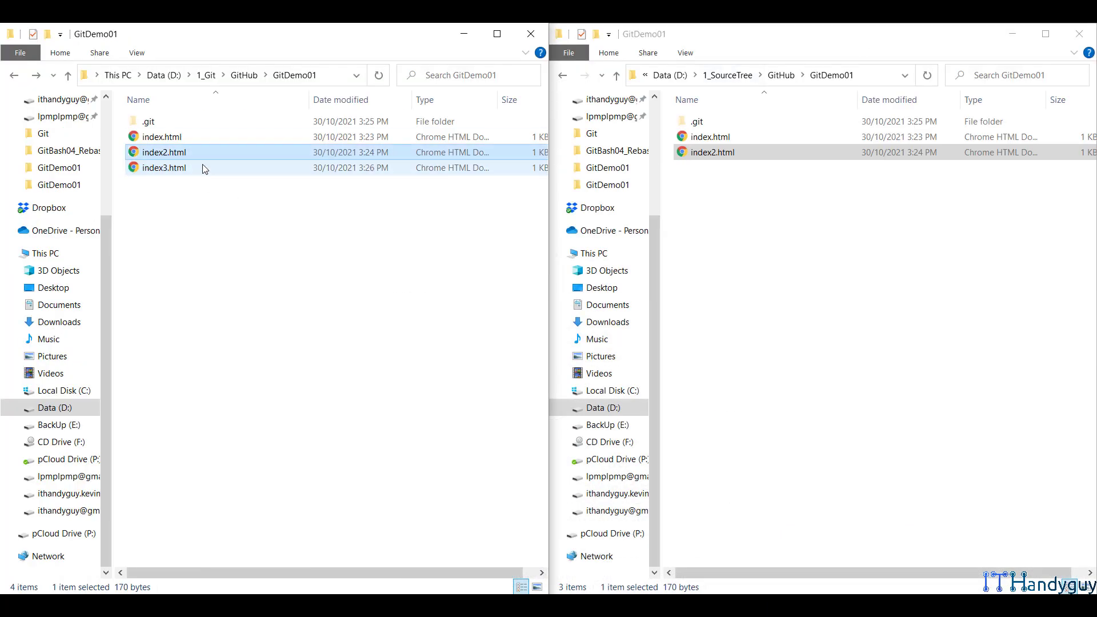
Step: Copy index3.html into D:\1_SourceTree\GitHub\GitDemo01 and minimize both folder windows
{"action": "left_click", "coordinate": [754, 263]}
{"action": "left_click", "coordinate": [1012, 34]}
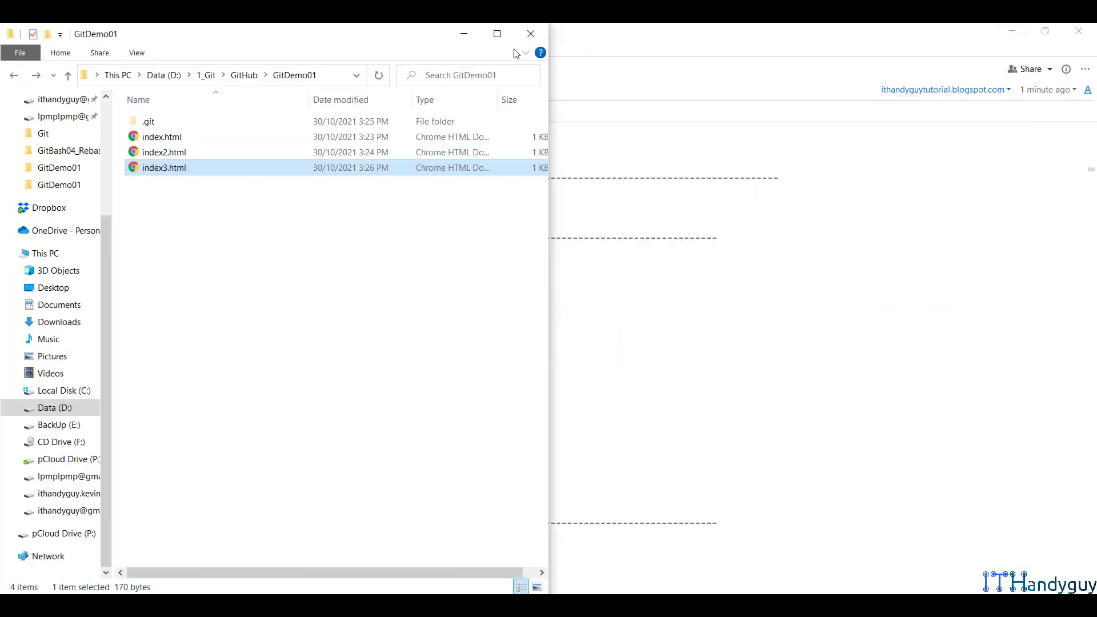
{"action": "left_click", "coordinate": [464, 33]}
Step: Open index3.html from D:\1_Git\GitHub\GitDemo01 in Notepad++ to check it, then close the file and minimize the editor
{"action": "scroll", "coordinate": [103, 458], "scroll_direction": "down", "scroll_amount": 1}
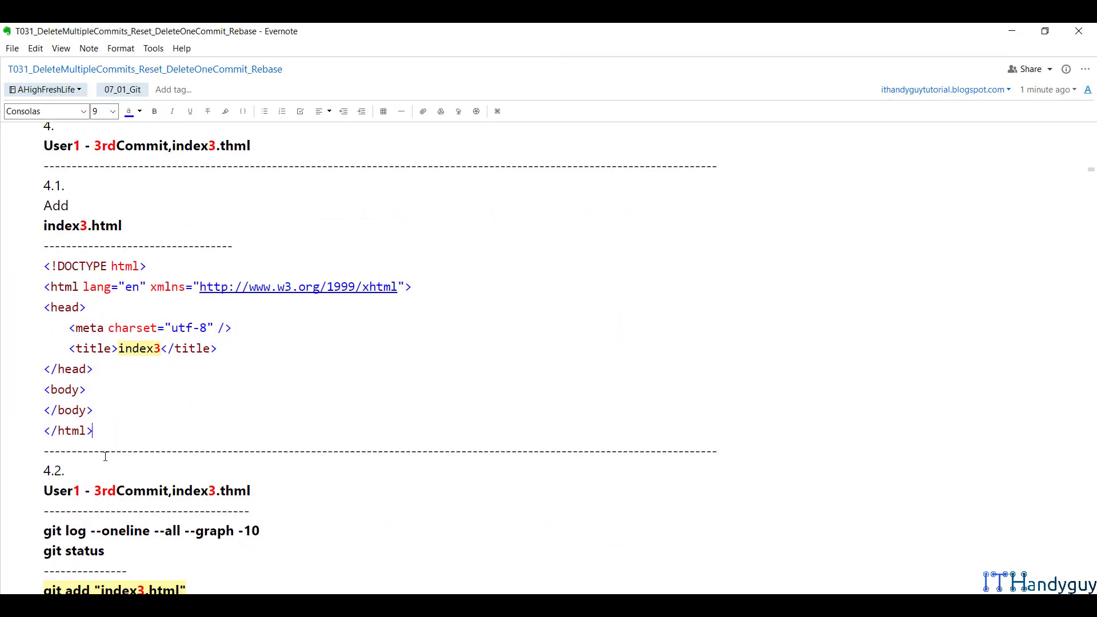
{"action": "key", "text": "alt+Tab"}
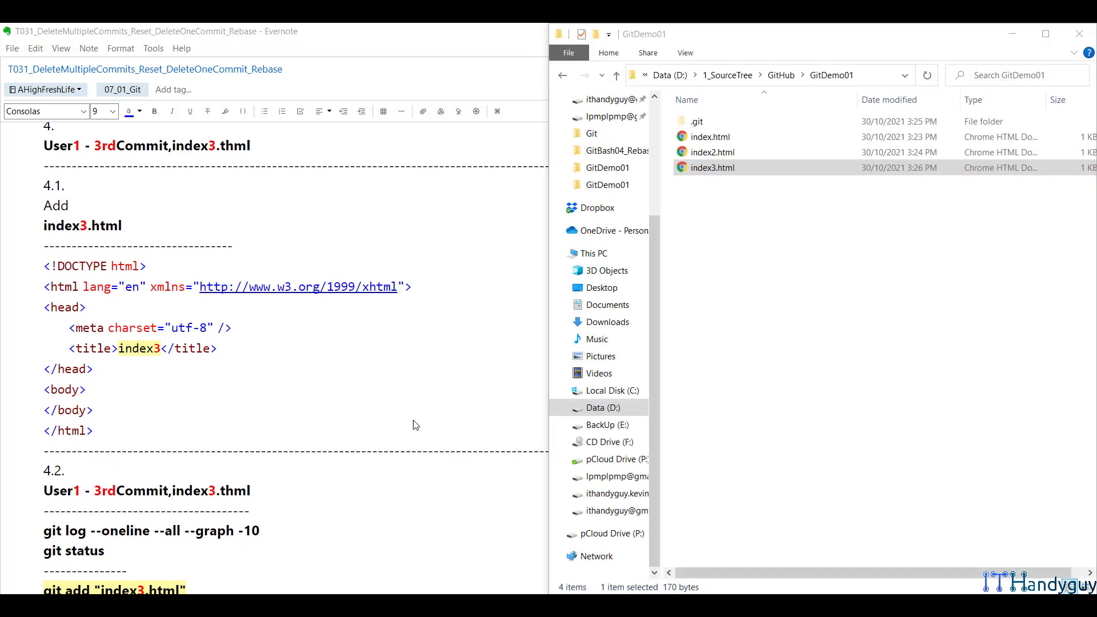
{"action": "key", "text": "alt+Tab"}
{"action": "right_click", "coordinate": [213, 167]}
{"action": "left_click", "coordinate": [269, 226]}
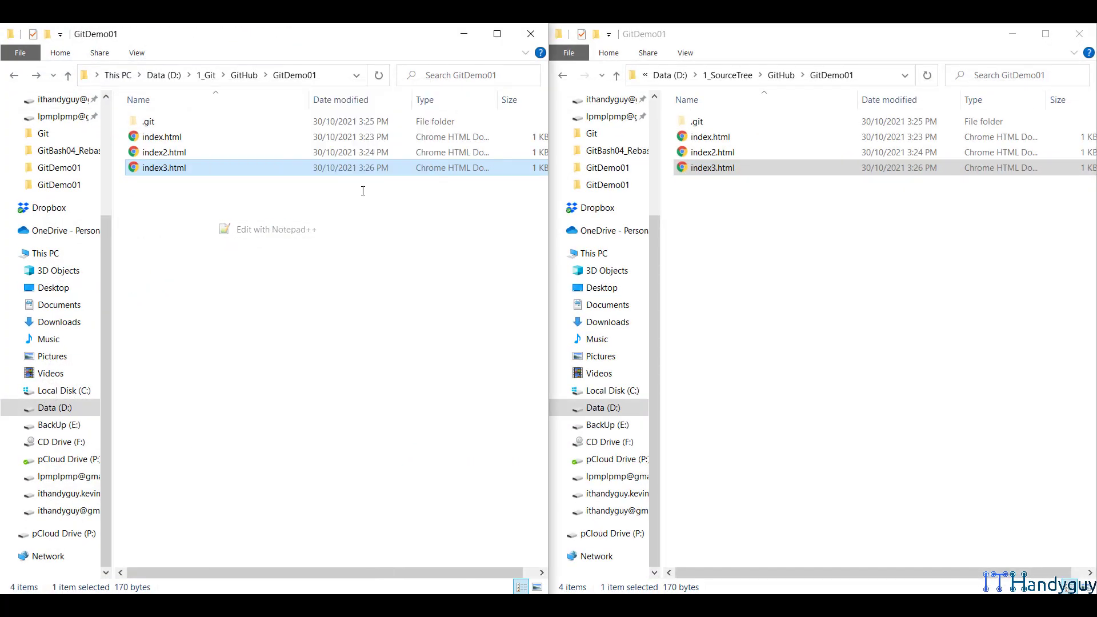
{"action": "middle_click", "coordinate": [337, 82]}
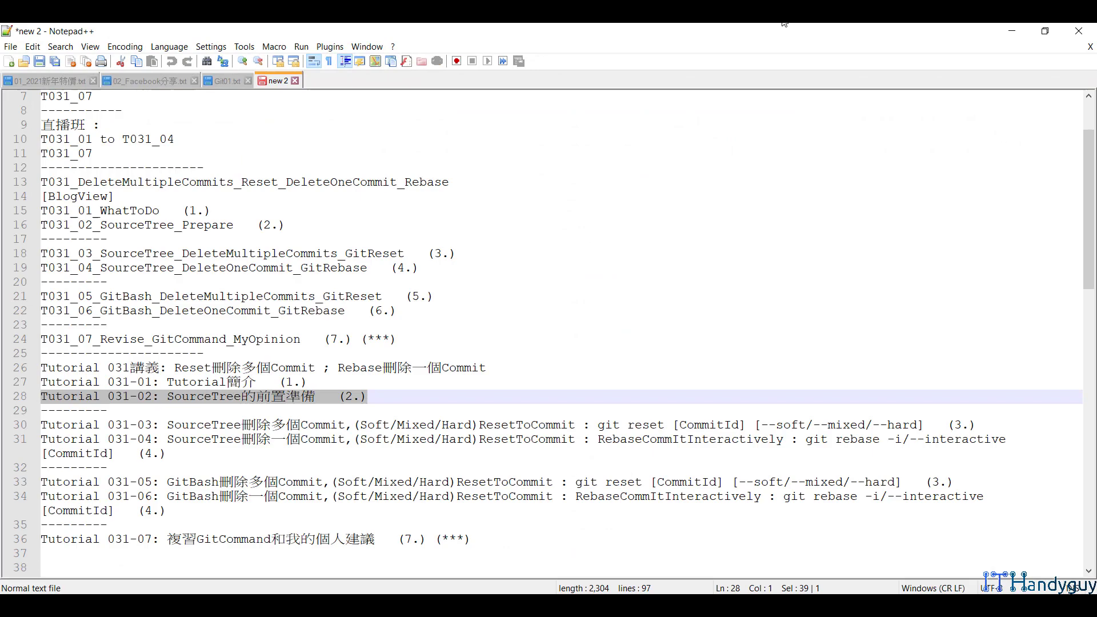
{"action": "left_click", "coordinate": [1014, 32]}
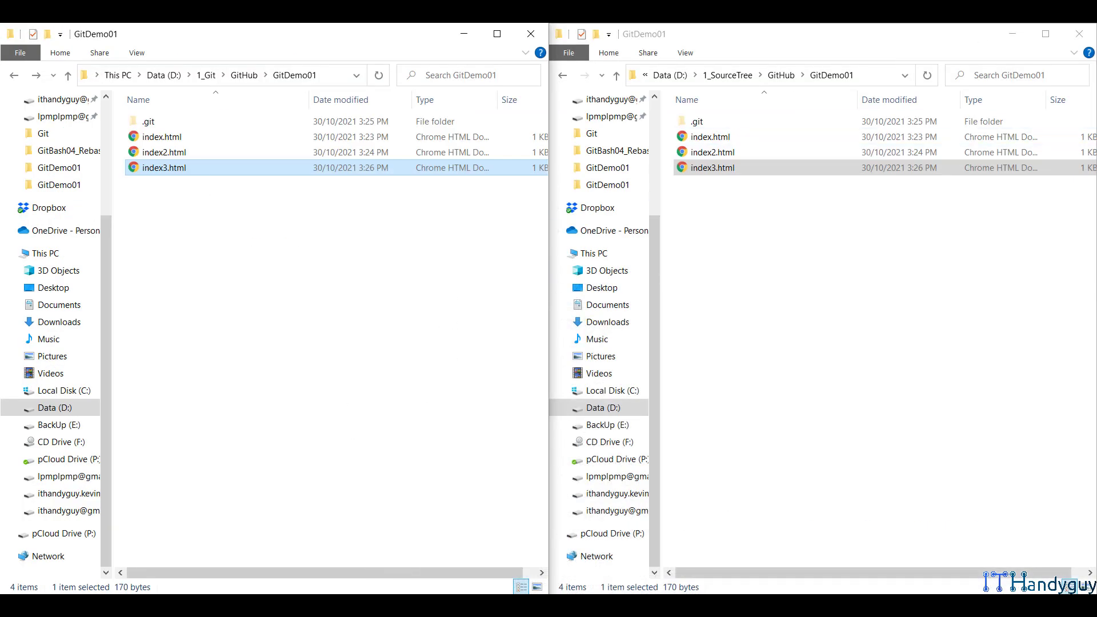
Step: Copy the commit message "#1 : Add index3.html" from section 4.2 of the Evernote note
{"action": "key", "text": "alt+Tab"}
{"action": "scroll", "coordinate": [427, 477], "scroll_direction": "down", "scroll_amount": 6}
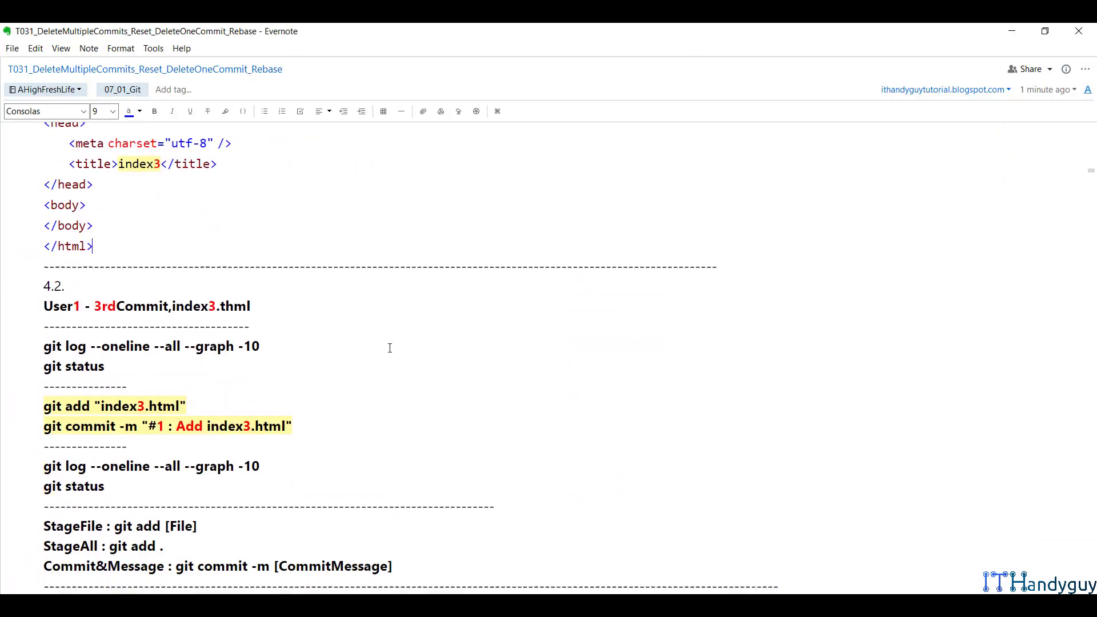
{"action": "left_click", "coordinate": [149, 255]}
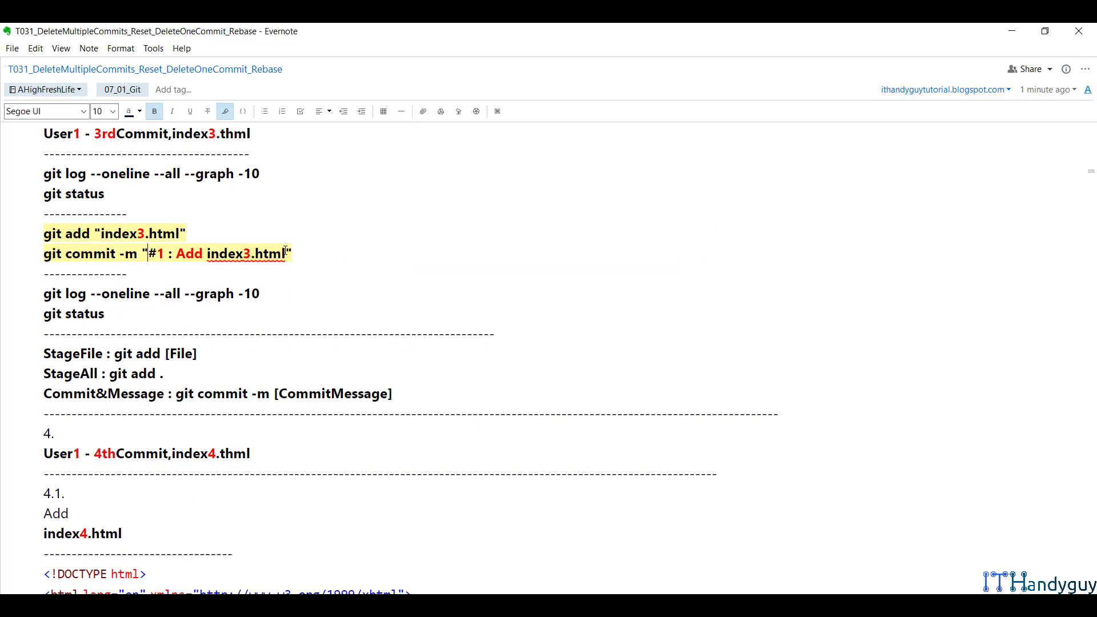
{"action": "left_click", "coordinate": [288, 251], "text": "shift"}
{"action": "right_click", "coordinate": [278, 253]}
{"action": "left_click", "coordinate": [317, 273]}
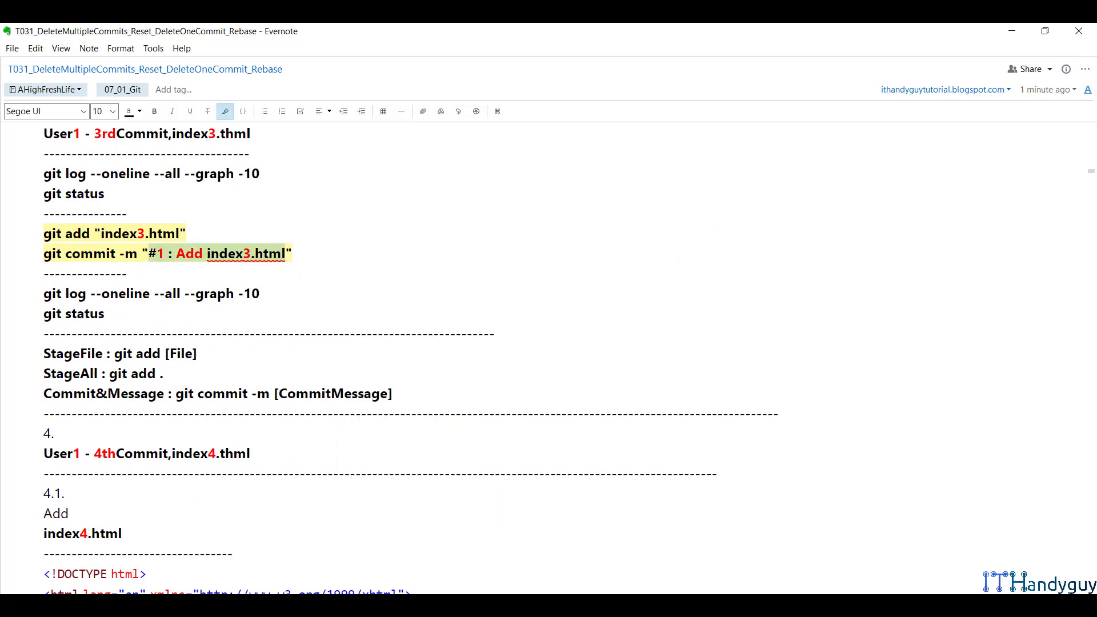
Step: Switch to SourceTree and, in the first GitDemo01 repository, stage index3.html and commit it with the message "#1 : Add index3.html"
{"action": "key", "text": "alt+Tab"}
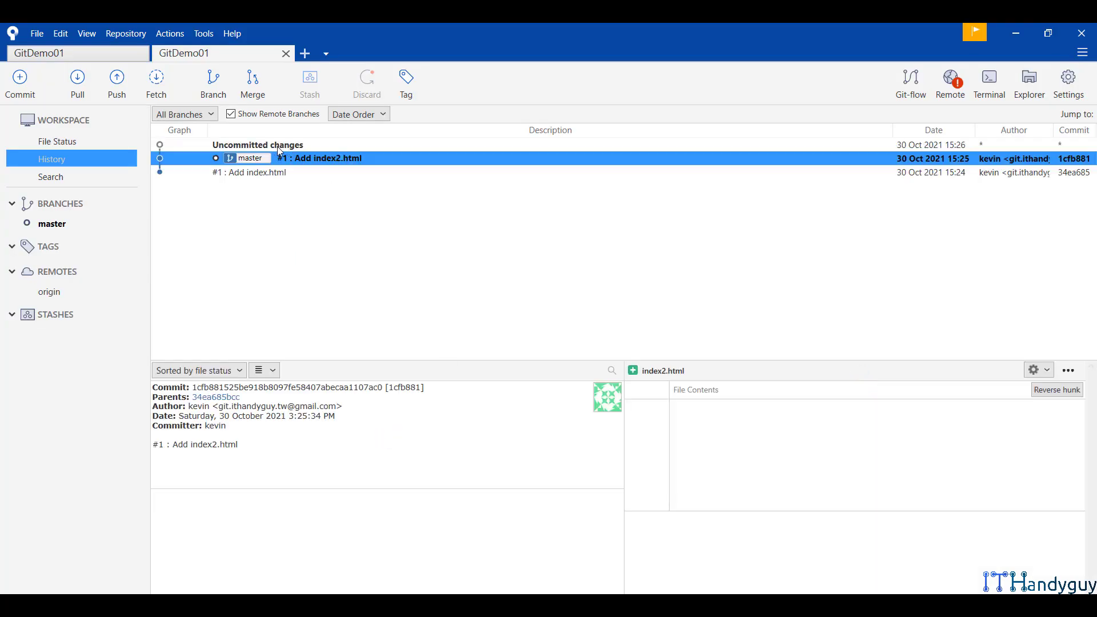
{"action": "left_click", "coordinate": [276, 146]}
{"action": "left_click", "coordinate": [94, 53]}
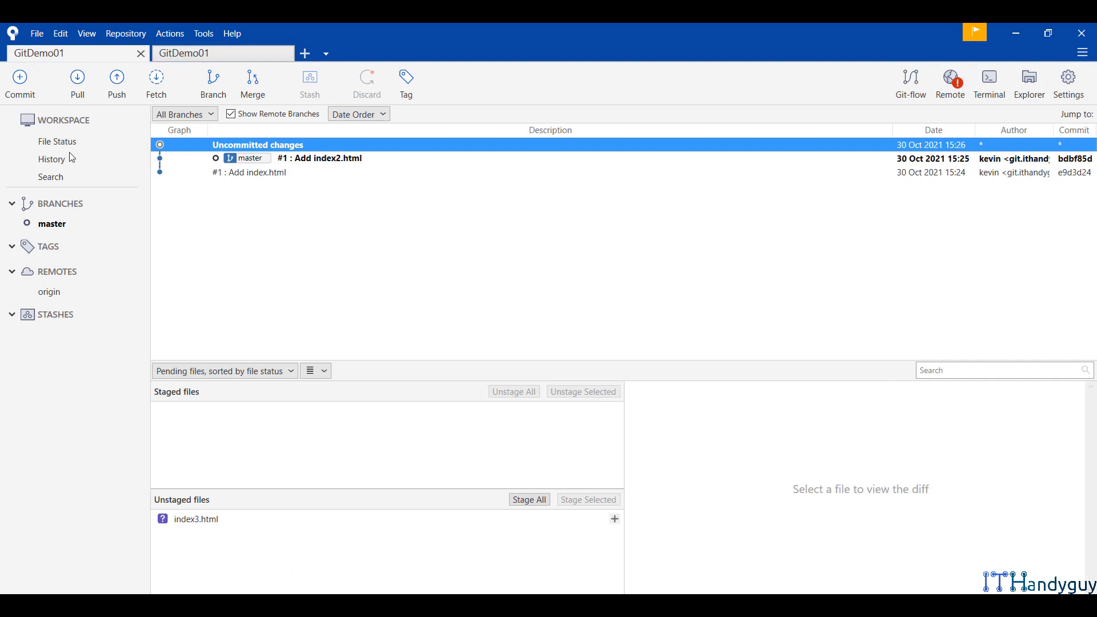
{"action": "left_click", "coordinate": [60, 141]}
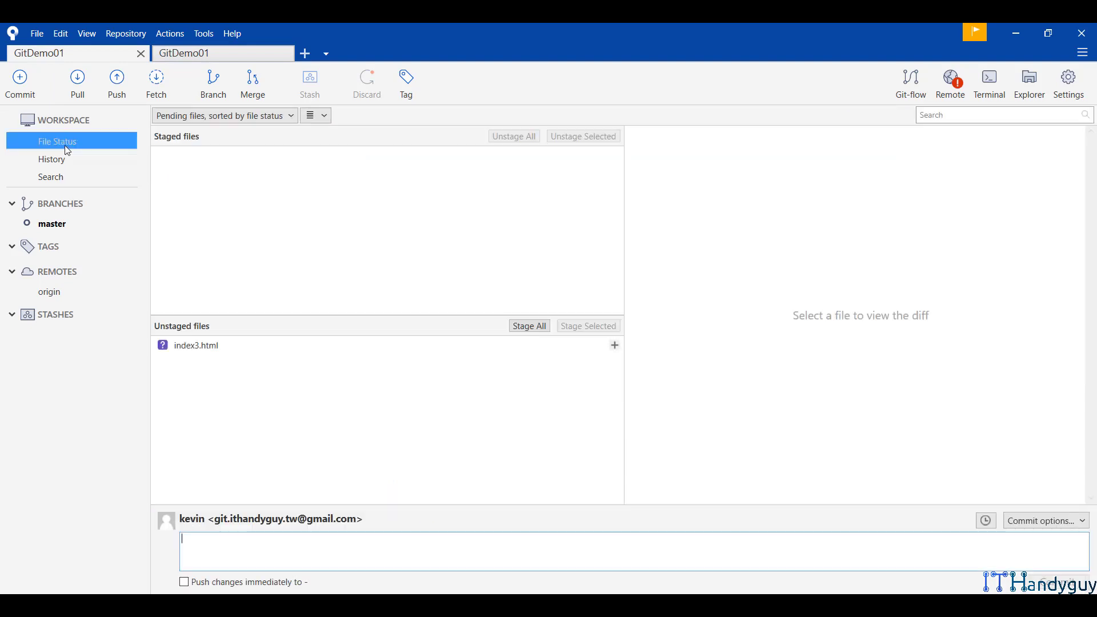
{"action": "left_click", "coordinate": [614, 346]}
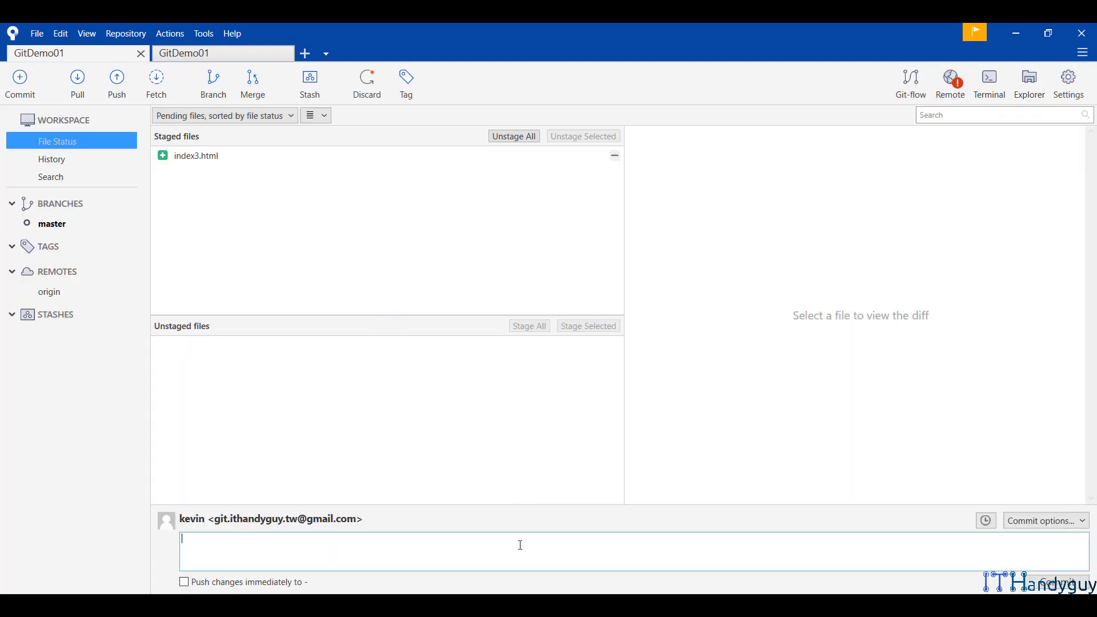
{"action": "key", "text": "ctrl+v"}
{"action": "left_click", "coordinate": [432, 163]}
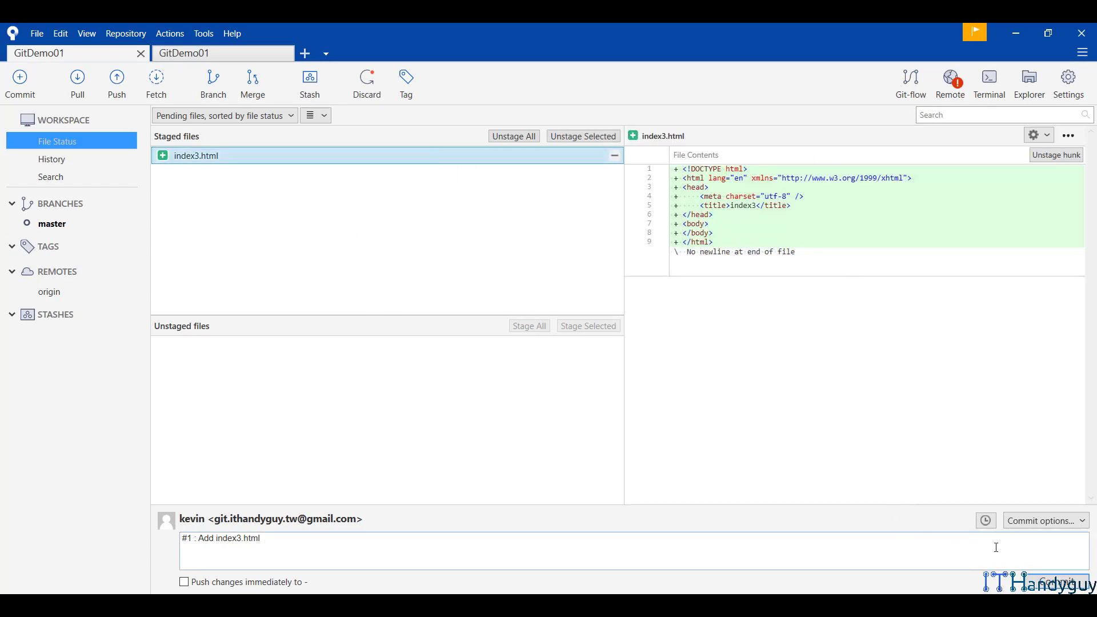
{"action": "left_click", "coordinate": [1064, 584]}
Step: Stage index3.html in the second GitDemo01 repository and commit it with the message "#1 : Add index3.html"
{"action": "left_click", "coordinate": [233, 48]}
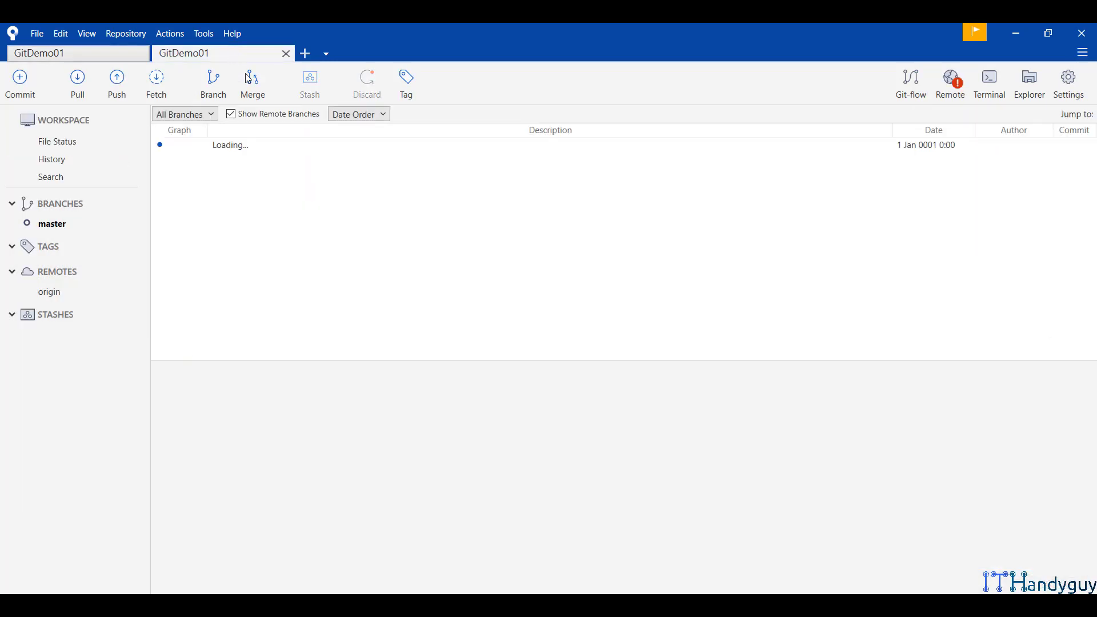
{"action": "left_click", "coordinate": [61, 140]}
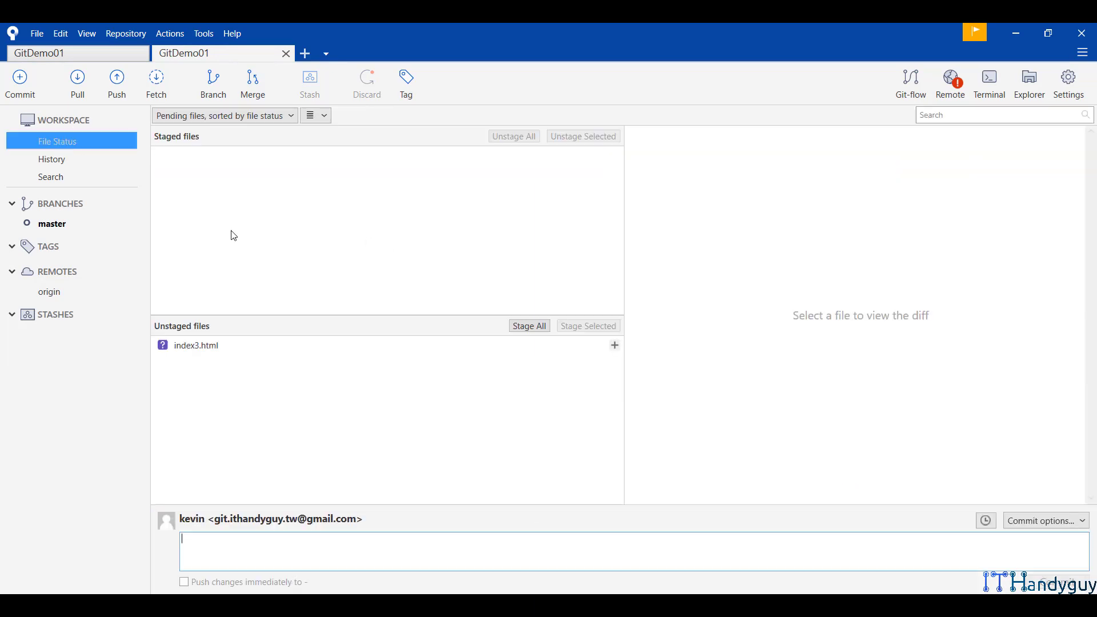
{"action": "left_click", "coordinate": [615, 346]}
{"action": "left_click", "coordinate": [566, 162]}
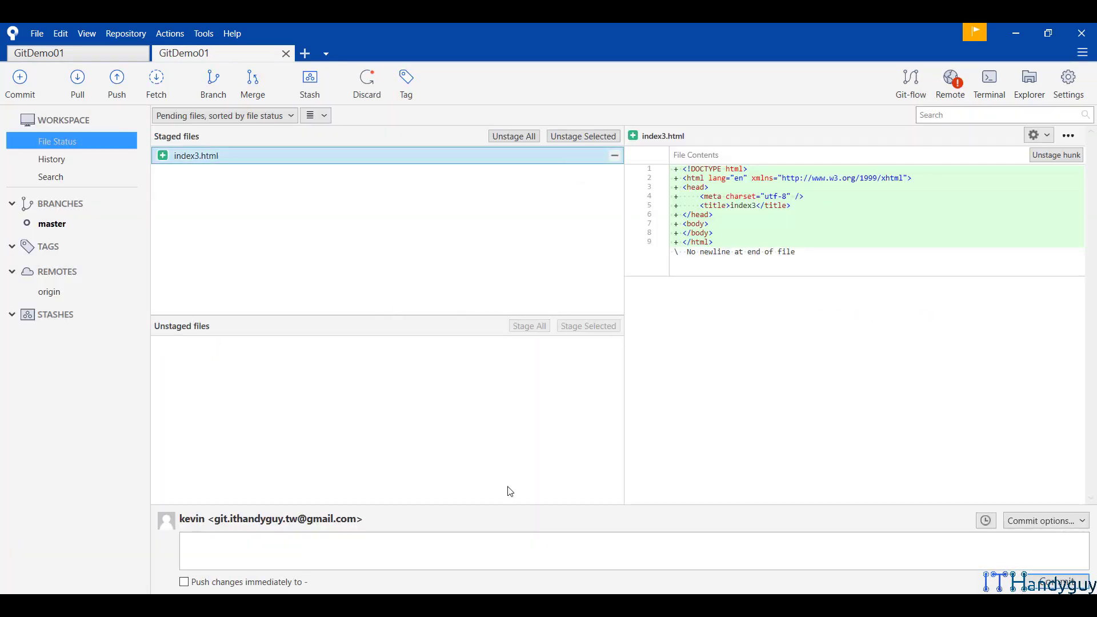
{"action": "left_click", "coordinate": [502, 564]}
{"action": "key", "text": "ctrl+v"}
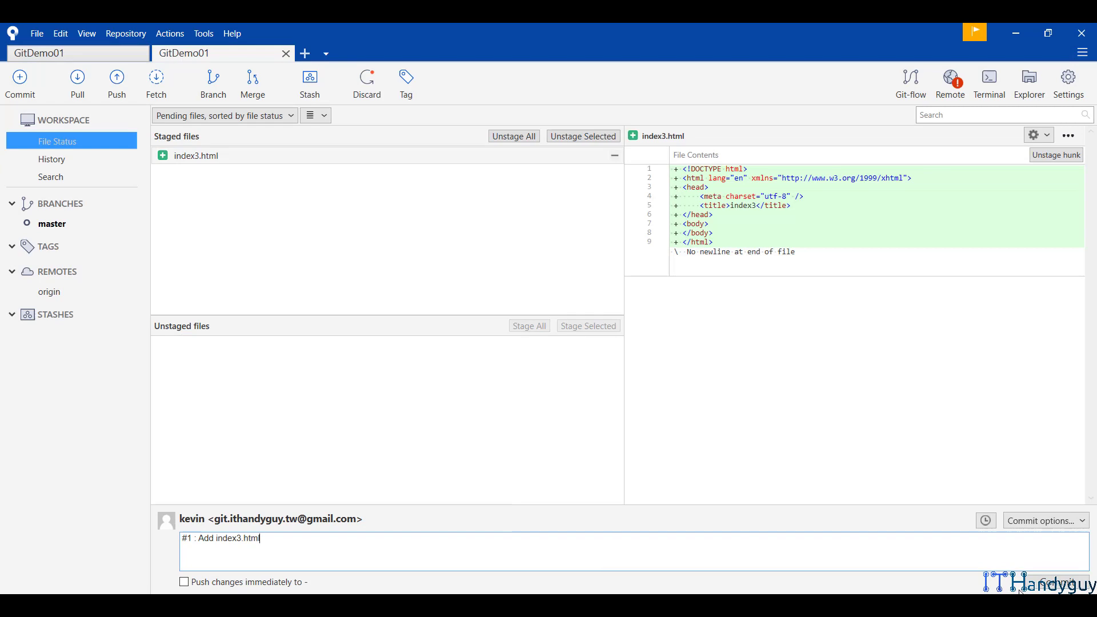
{"action": "left_click", "coordinate": [1055, 582]}
Step: Show the commit history of both GitDemo01 repositories, then review section 4.1 on adding index4.html in the Evernote note
{"action": "left_click", "coordinate": [98, 55]}
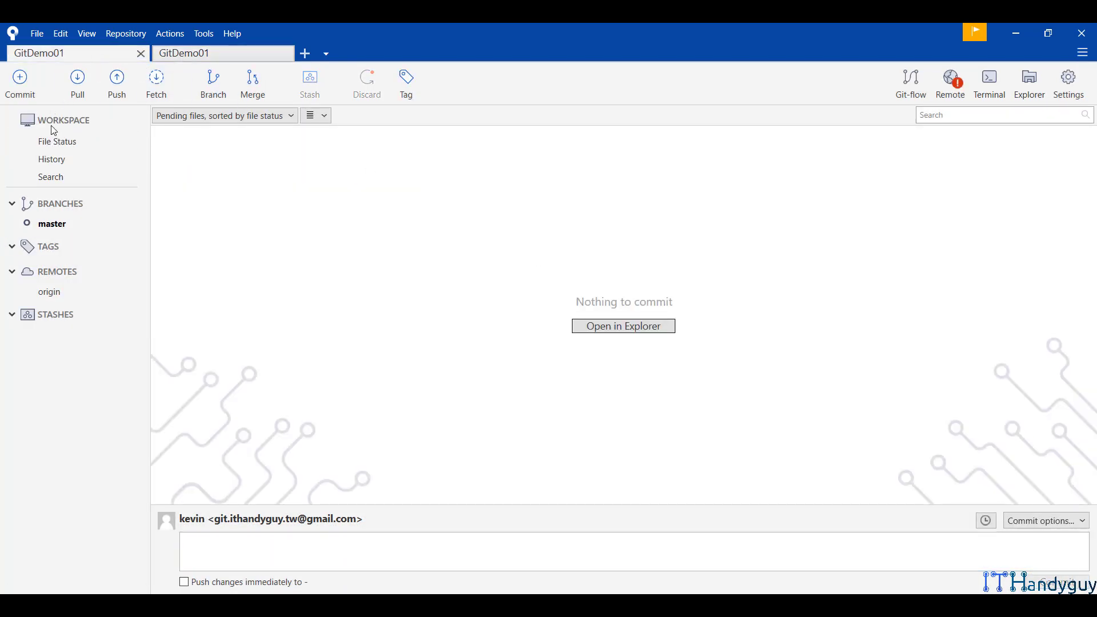
{"action": "left_click", "coordinate": [55, 161]}
{"action": "left_click", "coordinate": [208, 55]}
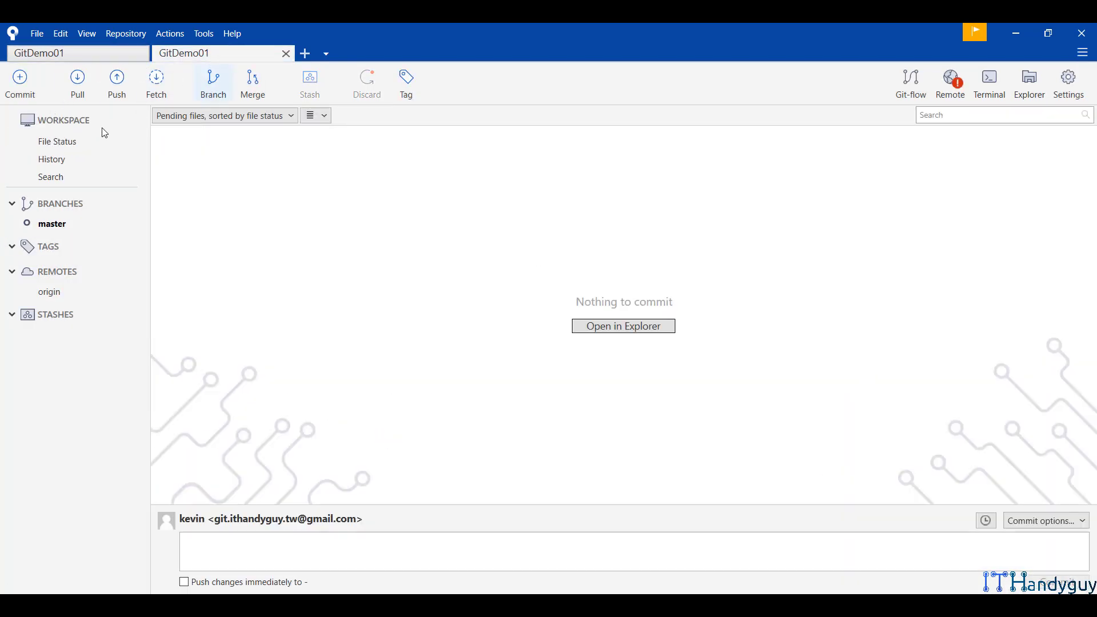
{"action": "left_click", "coordinate": [51, 159]}
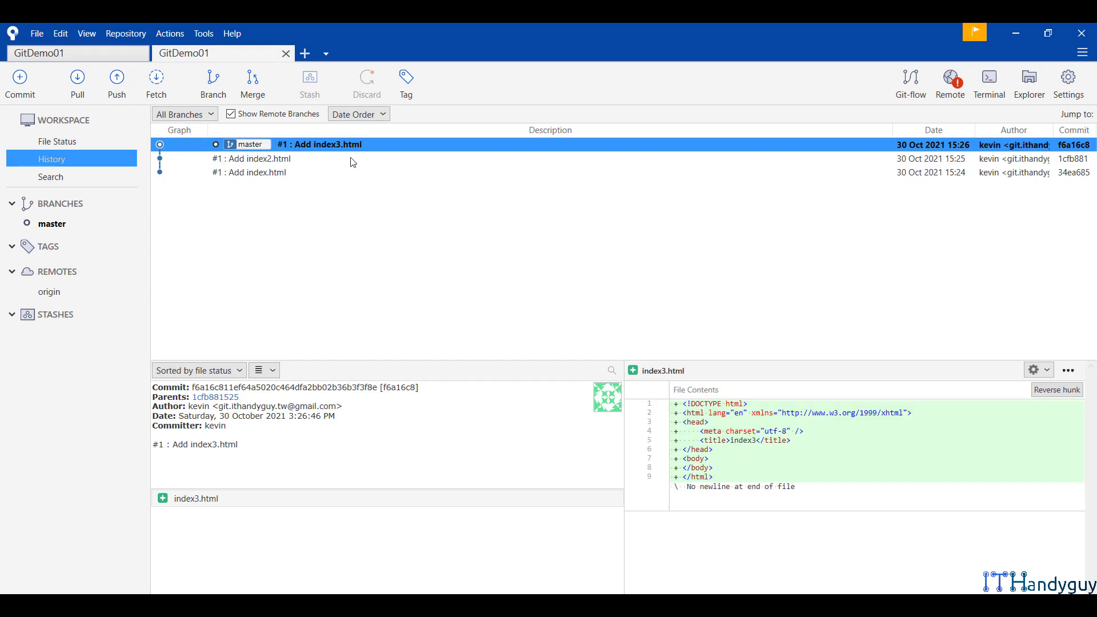
{"action": "key", "text": "alt+Tab"}
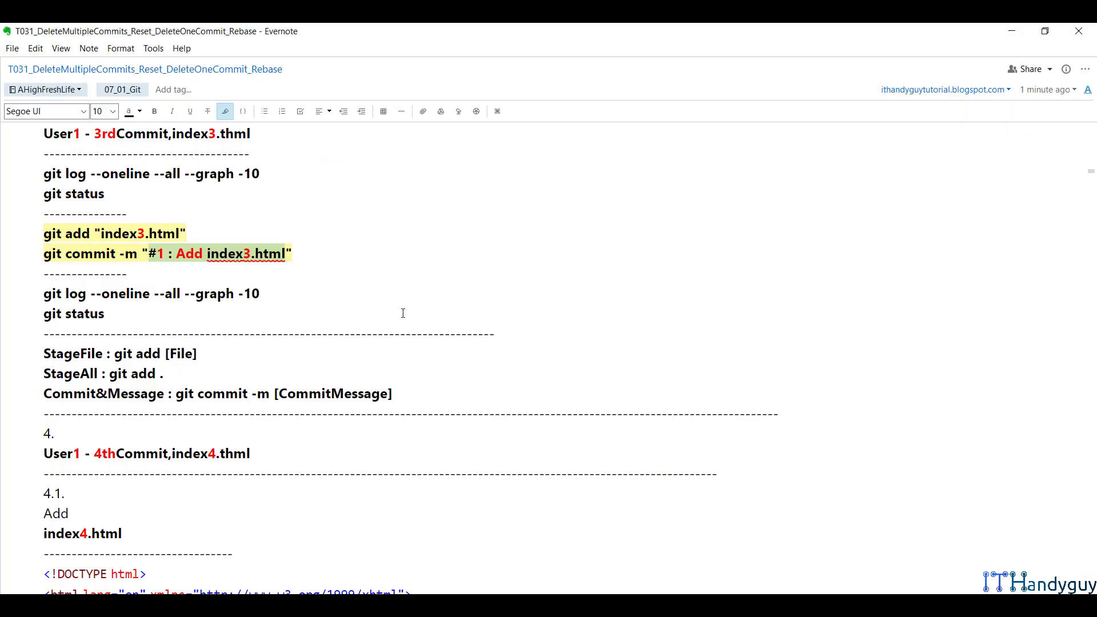
{"action": "scroll", "coordinate": [402, 317], "scroll_direction": "down", "scroll_amount": 4}
{"action": "scroll", "coordinate": [403, 320], "scroll_direction": "down", "scroll_amount": 3}
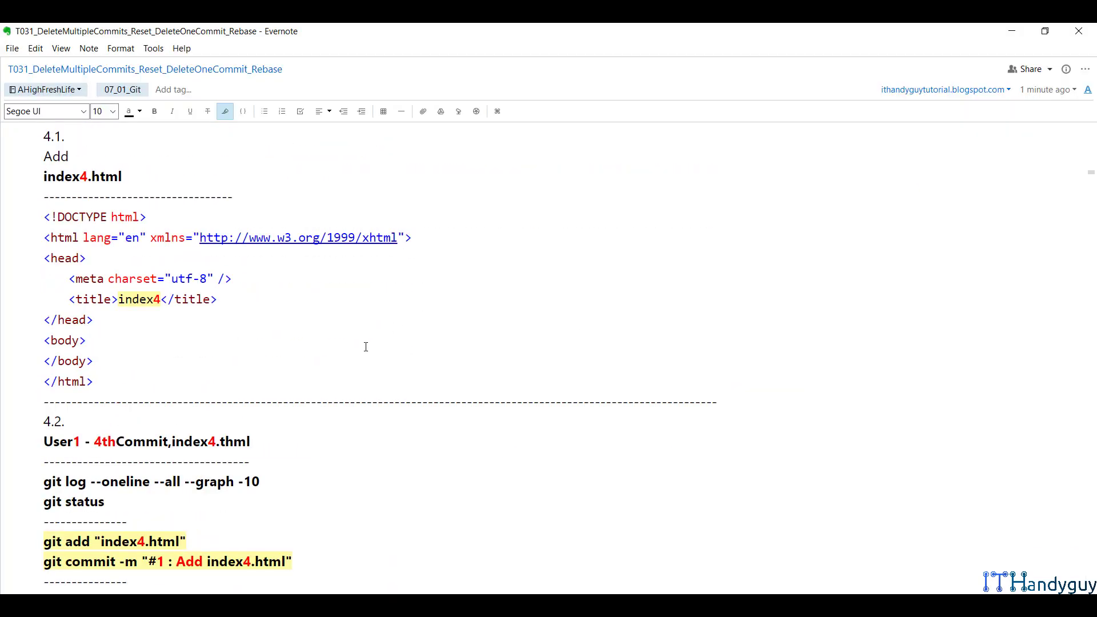
Step: Duplicate index.html in D:\1_Git\GitHub\GitDemo01 and rename the copy to index4.html
{"action": "key", "text": "alt+Tab"}
{"action": "left_click", "coordinate": [331, 137]}
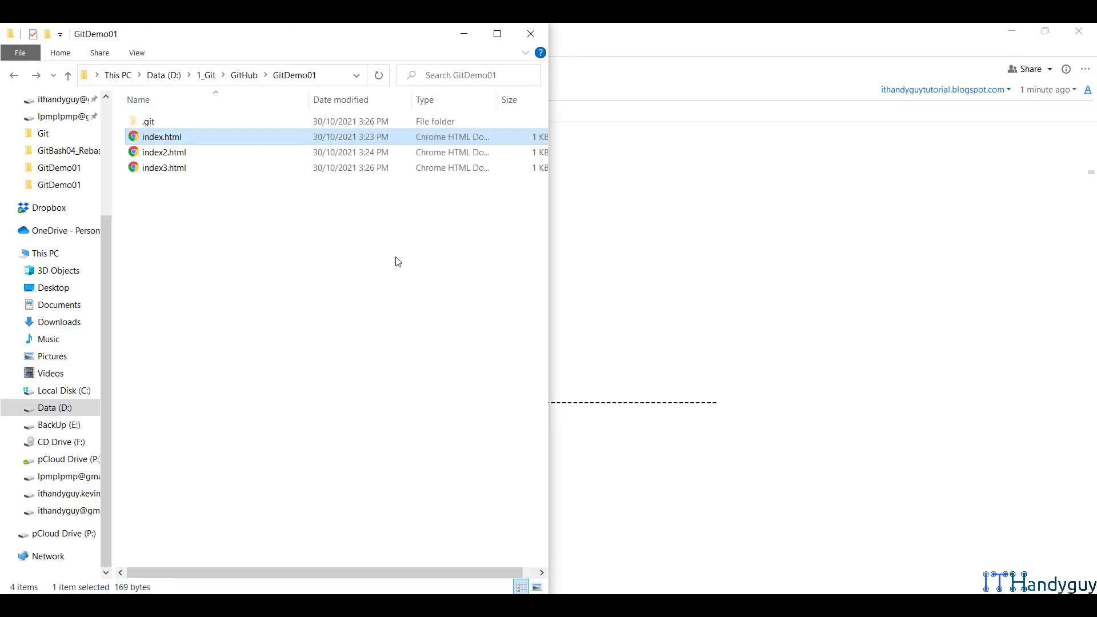
{"action": "key", "text": "ctrl+c"}
{"action": "key", "text": "ctrl+v"}
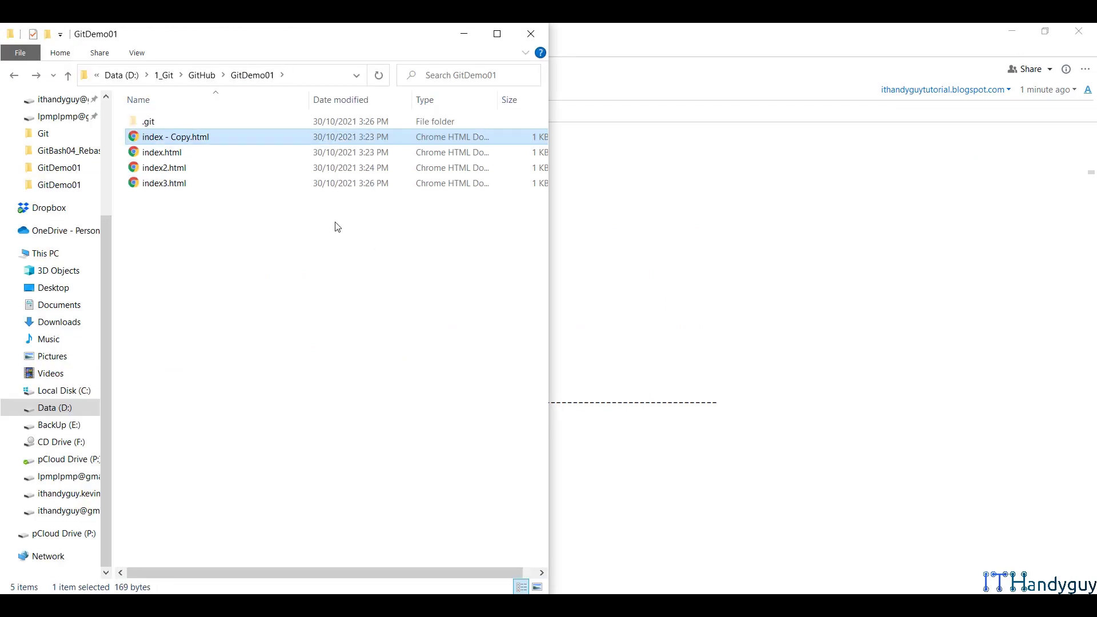
{"action": "left_click", "coordinate": [172, 152]}
{"action": "key", "text": "F2"}
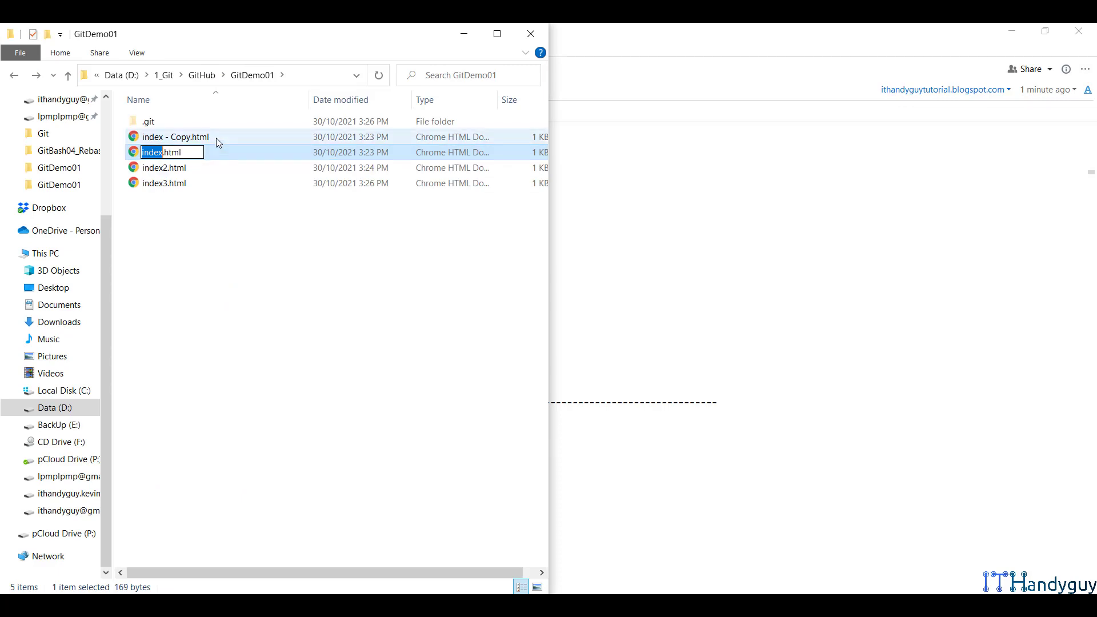
{"action": "left_click", "coordinate": [219, 142]}
{"action": "key", "text": "F2"}
{"action": "type", "text": "index4"}
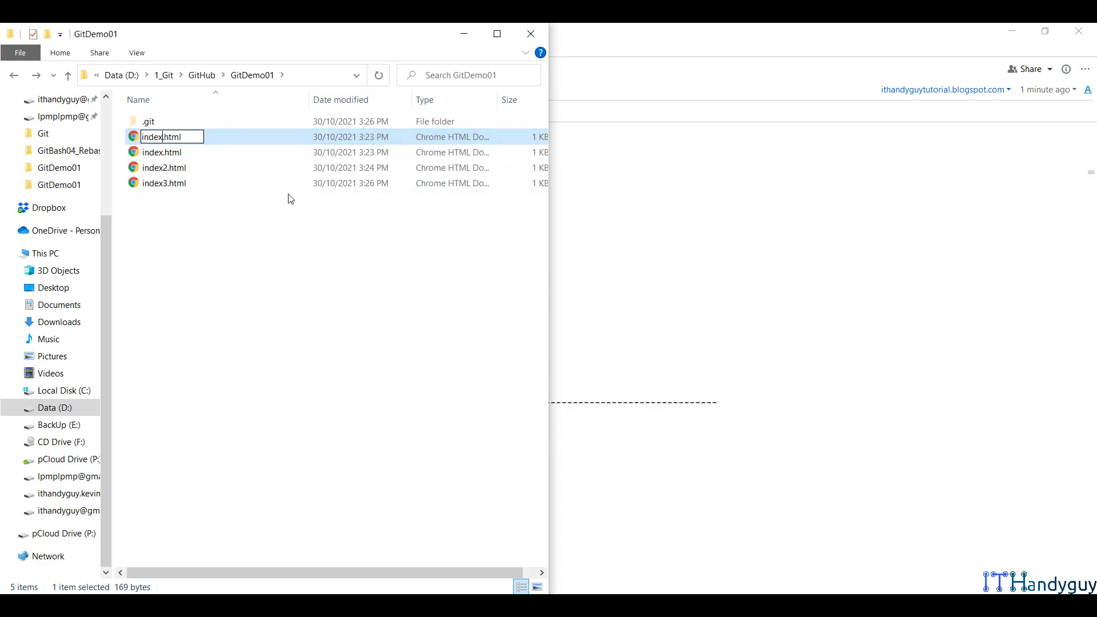
{"action": "key", "text": "Return"}
Step: Open index4.html in Notepad++, change its title text to index4, then save and close the file and minimize the editor
{"action": "right_click", "coordinate": [274, 189]}
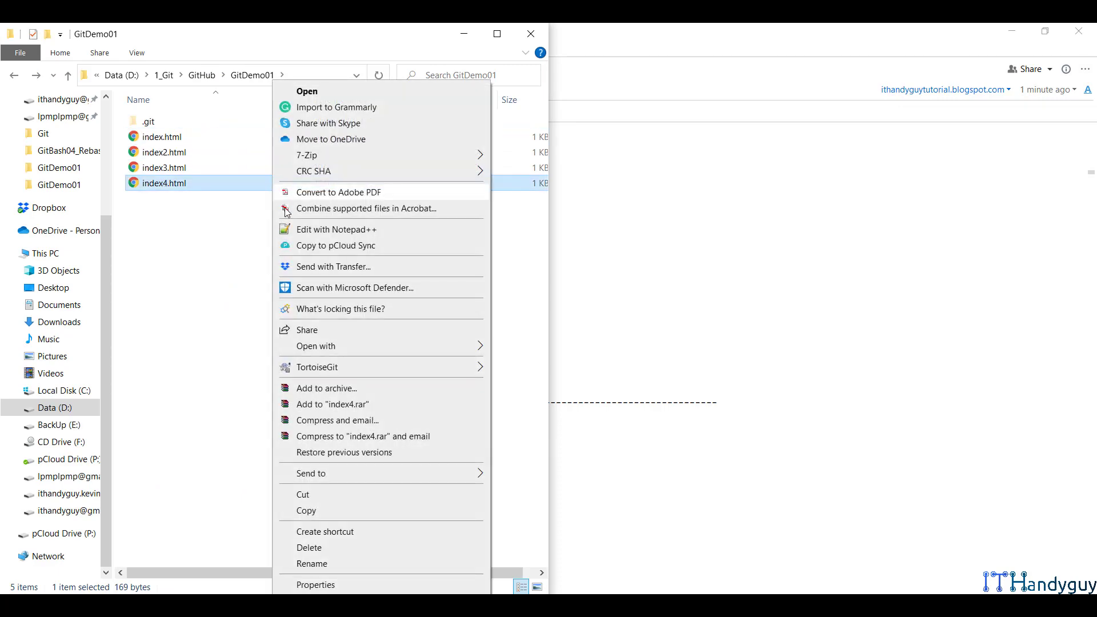
{"action": "left_click", "coordinate": [323, 228]}
{"action": "left_click", "coordinate": [169, 156]}
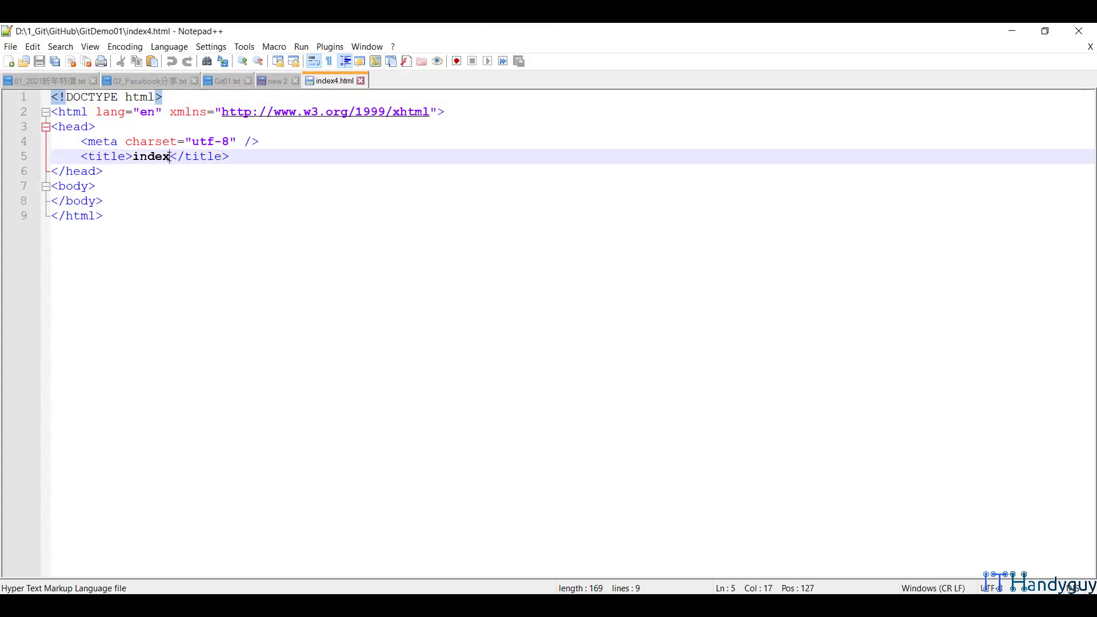
{"action": "type", "text": "4"}
{"action": "middle_click", "coordinate": [322, 81]}
{"action": "left_click", "coordinate": [1011, 32]}
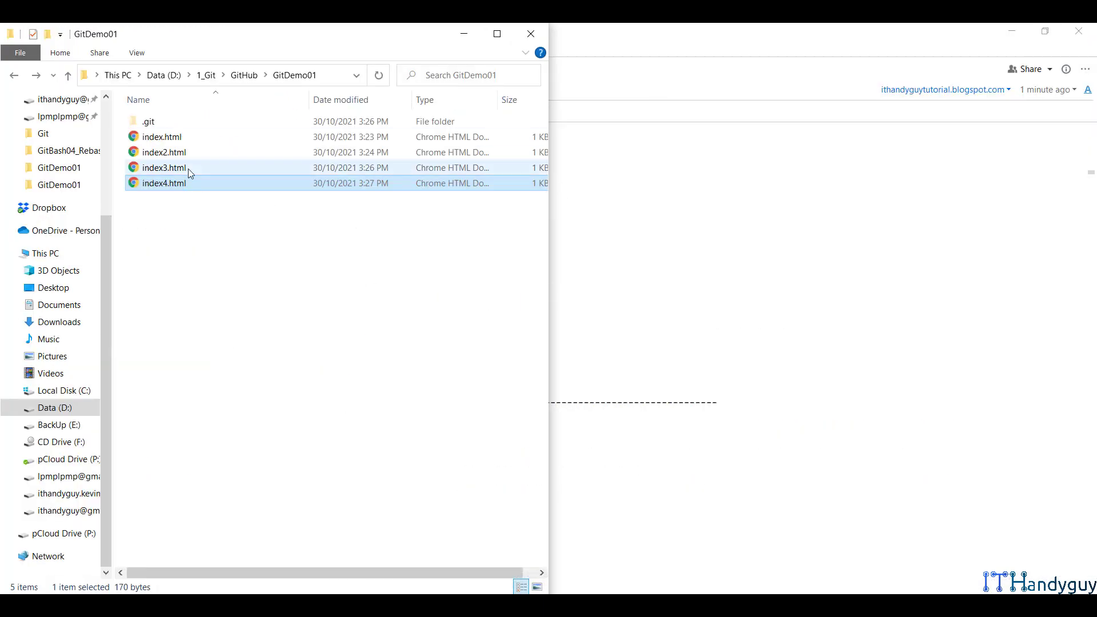
Step: Copy index4.html into D:\1_SourceTree\GitHub\GitDemo01 and minimize both folder windows
{"action": "left_click", "coordinate": [240, 605]}
{"action": "key", "text": "ctrl+v"}
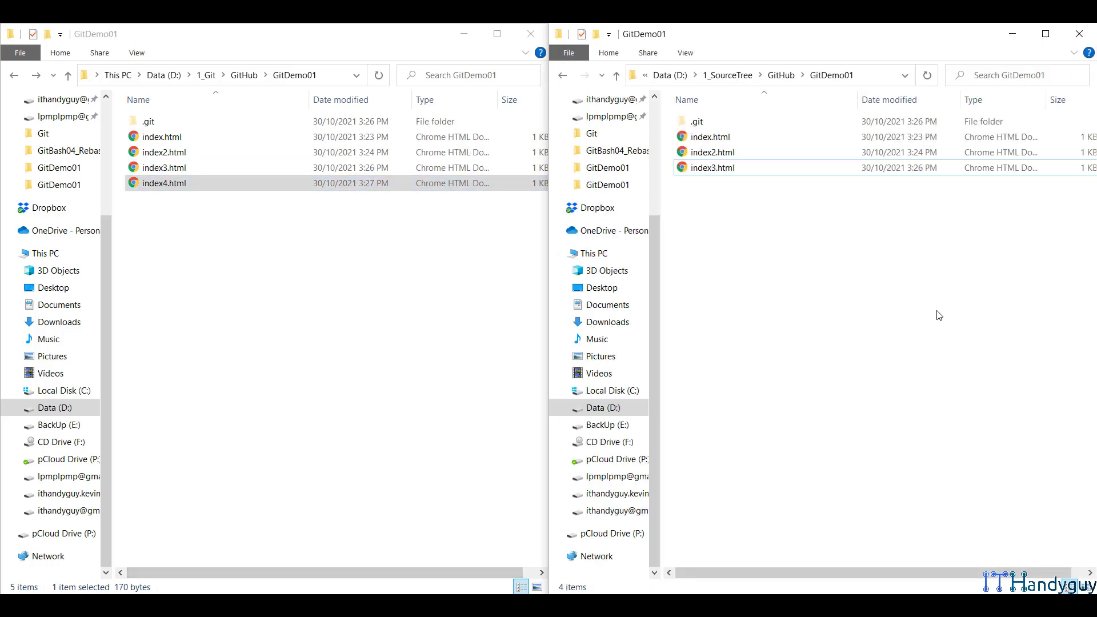
{"action": "left_click", "coordinate": [462, 33]}
{"action": "left_click", "coordinate": [1023, 33]}
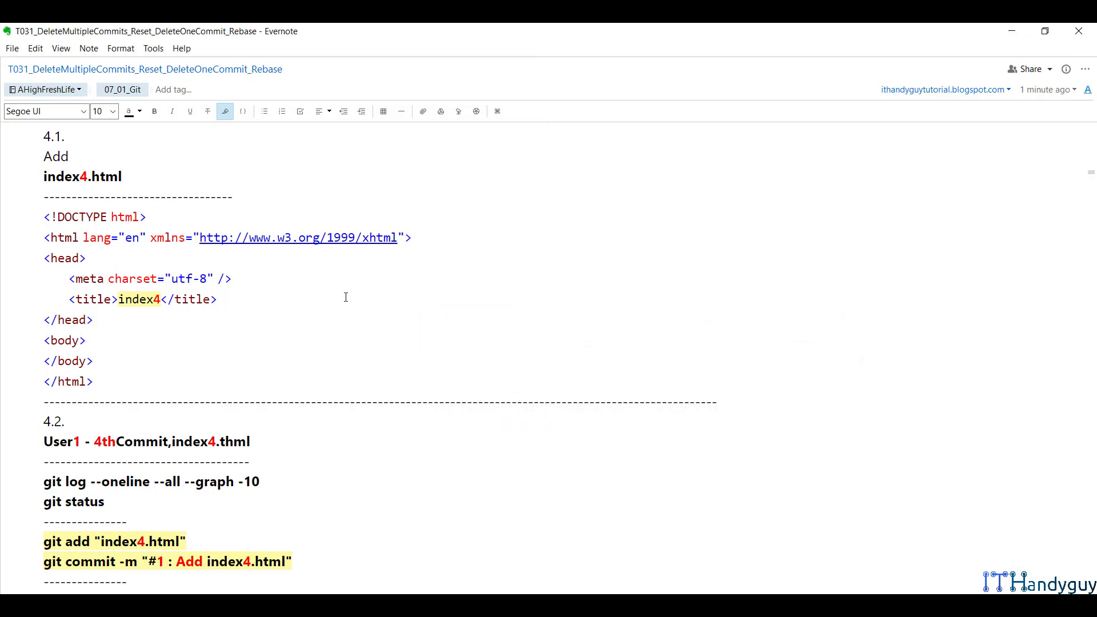
Step: Copy the commit message "#1 : Add index4.html" from section 4.2 of the Evernote note
{"action": "scroll", "coordinate": [320, 315], "scroll_direction": "down", "scroll_amount": 3}
{"action": "left_click", "coordinate": [150, 347]}
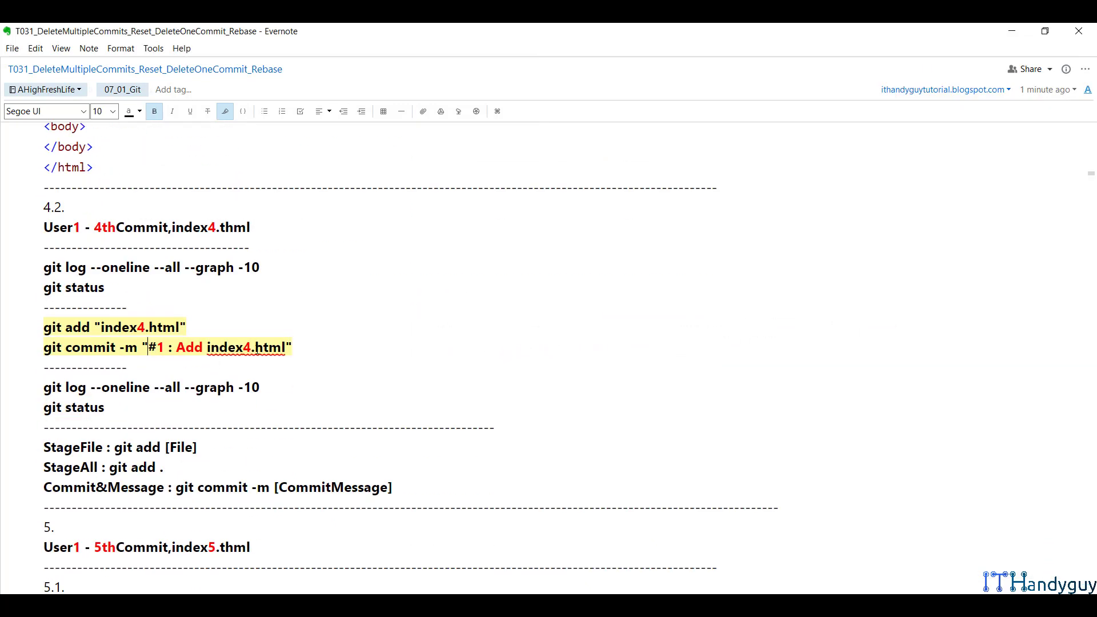
{"action": "left_click", "coordinate": [288, 348], "text": "shift"}
{"action": "right_click", "coordinate": [279, 351]}
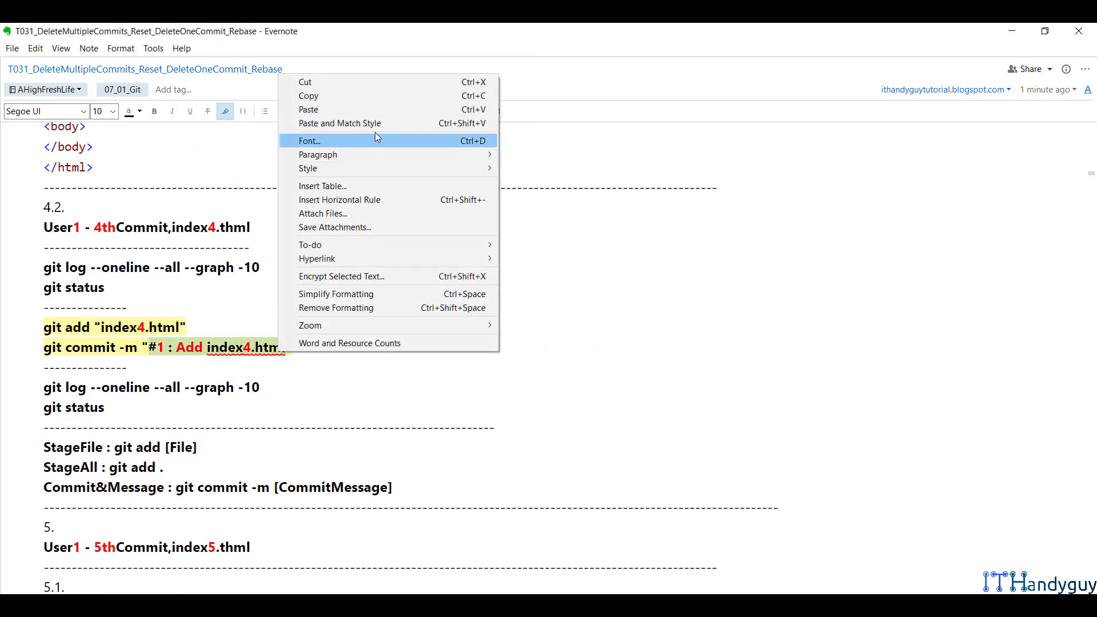
{"action": "left_click", "coordinate": [375, 93]}
Step: Switch to Sourcetree, stage index4.html in the second GitDemo01 repository, commit it with the message "#1 : Add index4.html" and show its history
{"action": "key", "text": "alt+Tab"}
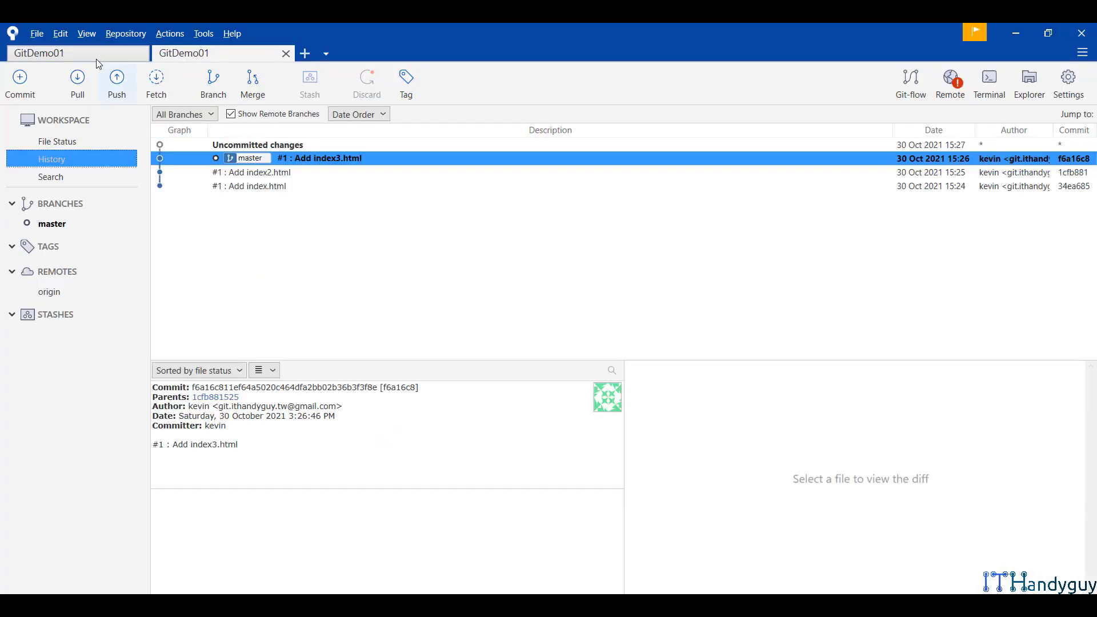
{"action": "left_click", "coordinate": [96, 60]}
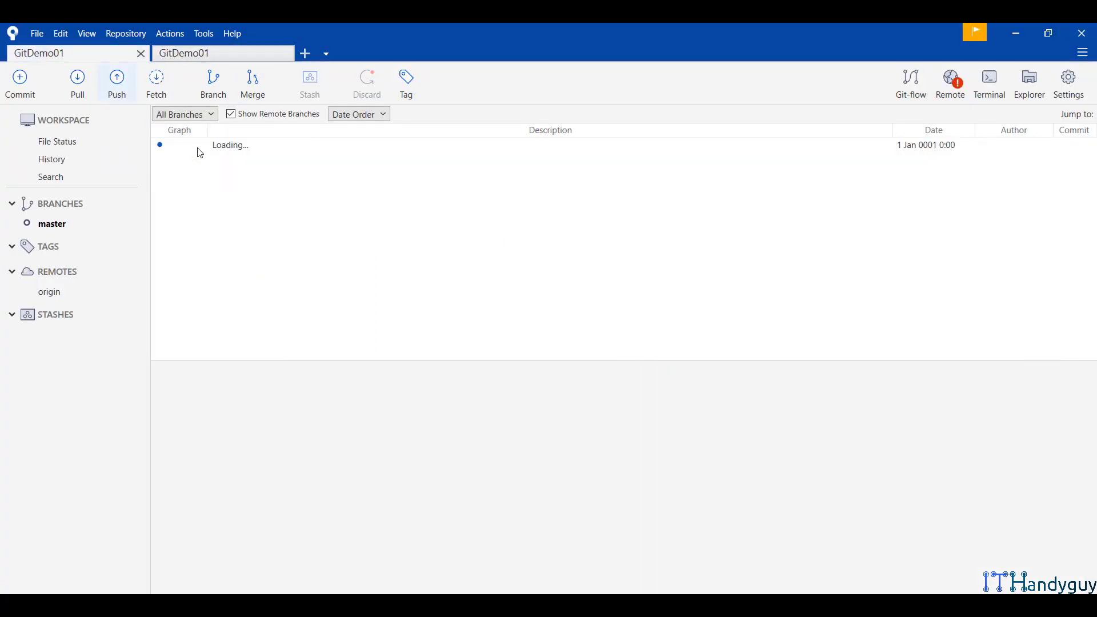
{"action": "left_click", "coordinate": [243, 149]}
{"action": "left_click", "coordinate": [224, 54]}
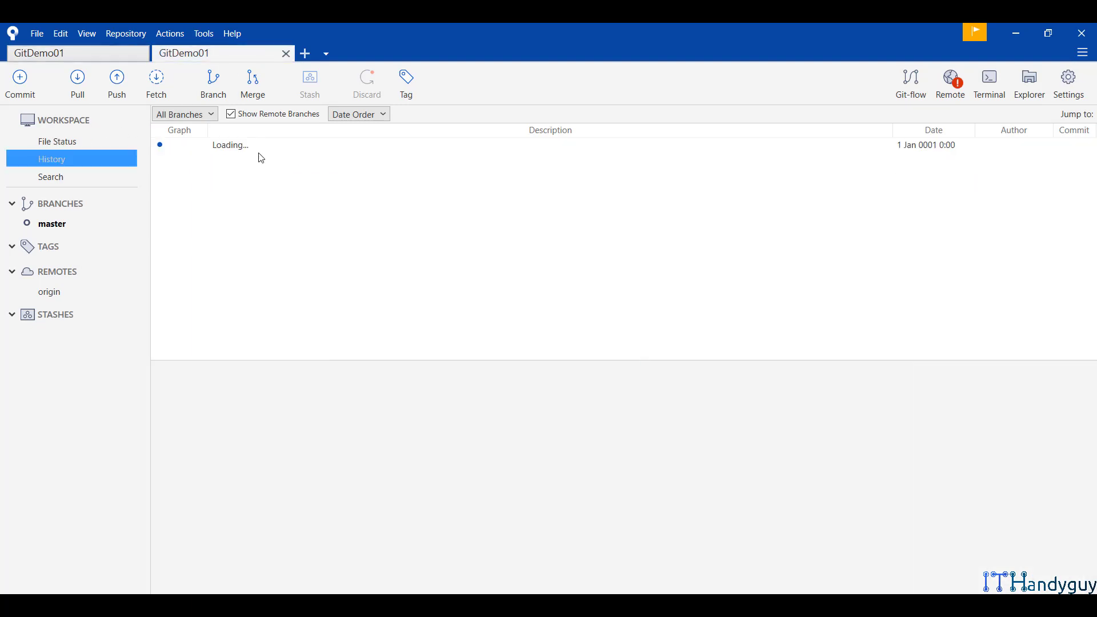
{"action": "left_click", "coordinate": [266, 146]}
{"action": "left_click", "coordinate": [85, 143]}
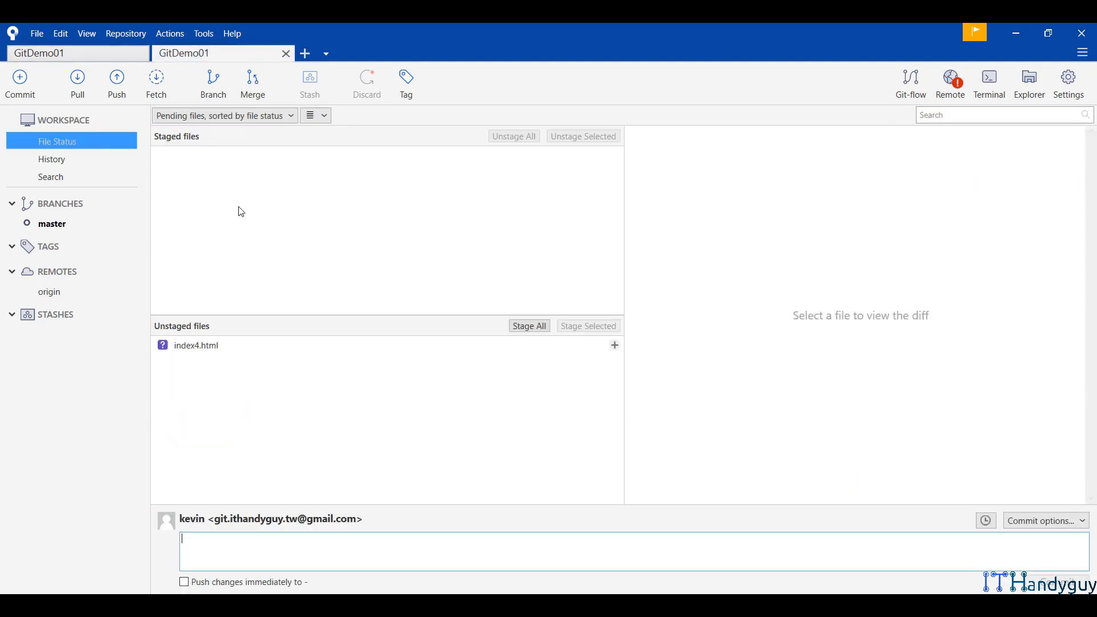
{"action": "left_click", "coordinate": [573, 344]}
{"action": "left_click", "coordinate": [614, 345]}
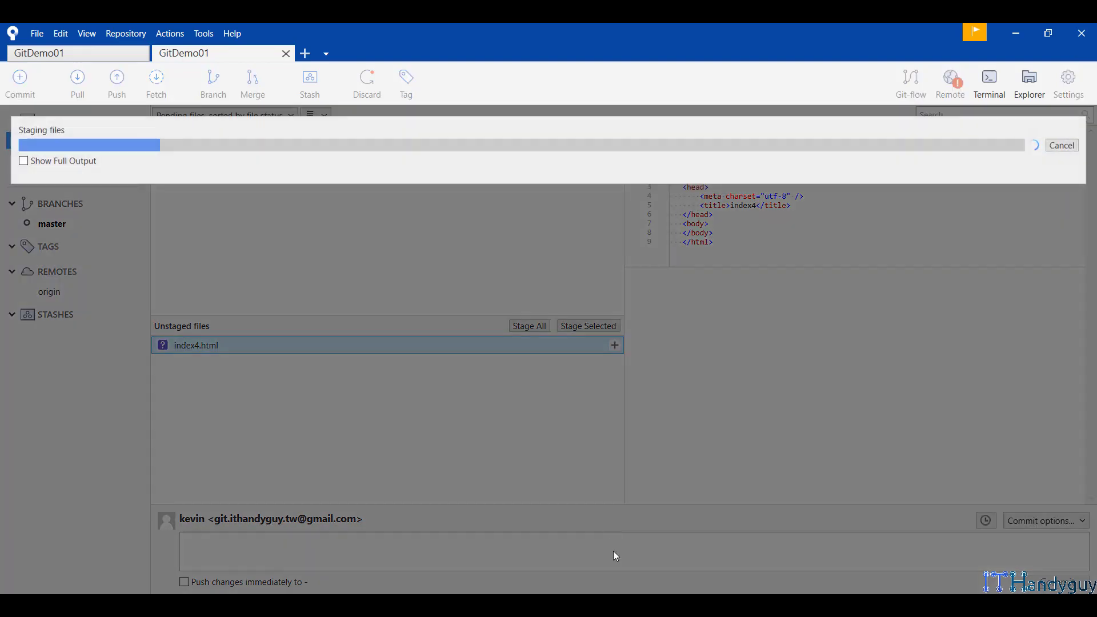
{"action": "left_click", "coordinate": [660, 555]}
{"action": "key", "text": "ctrl+v"}
{"action": "left_click", "coordinate": [1074, 581]}
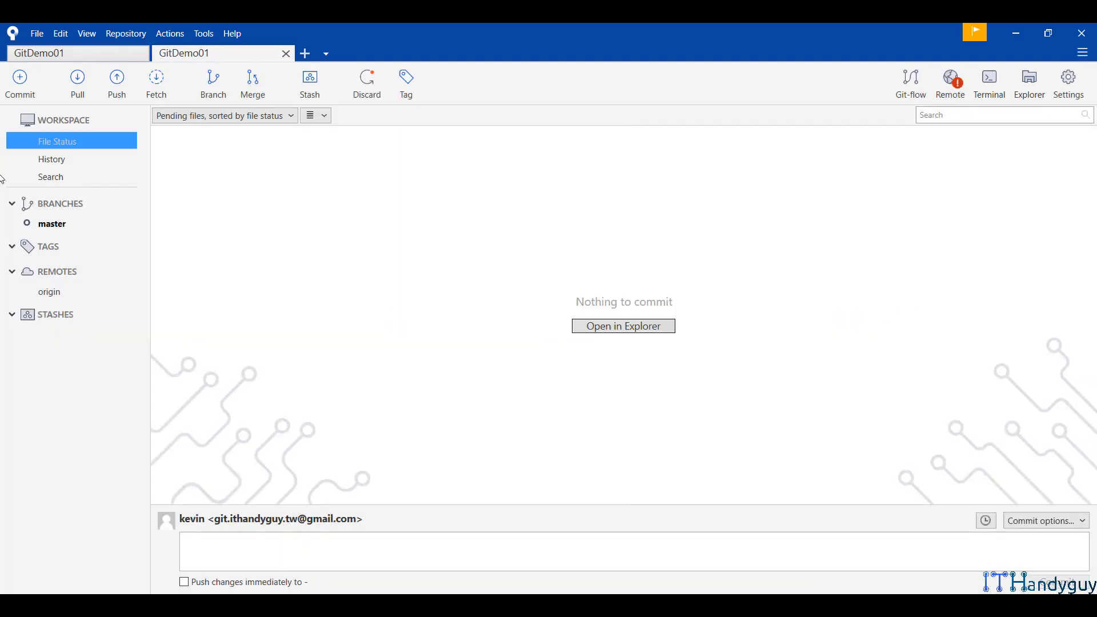
{"action": "left_click", "coordinate": [47, 159]}
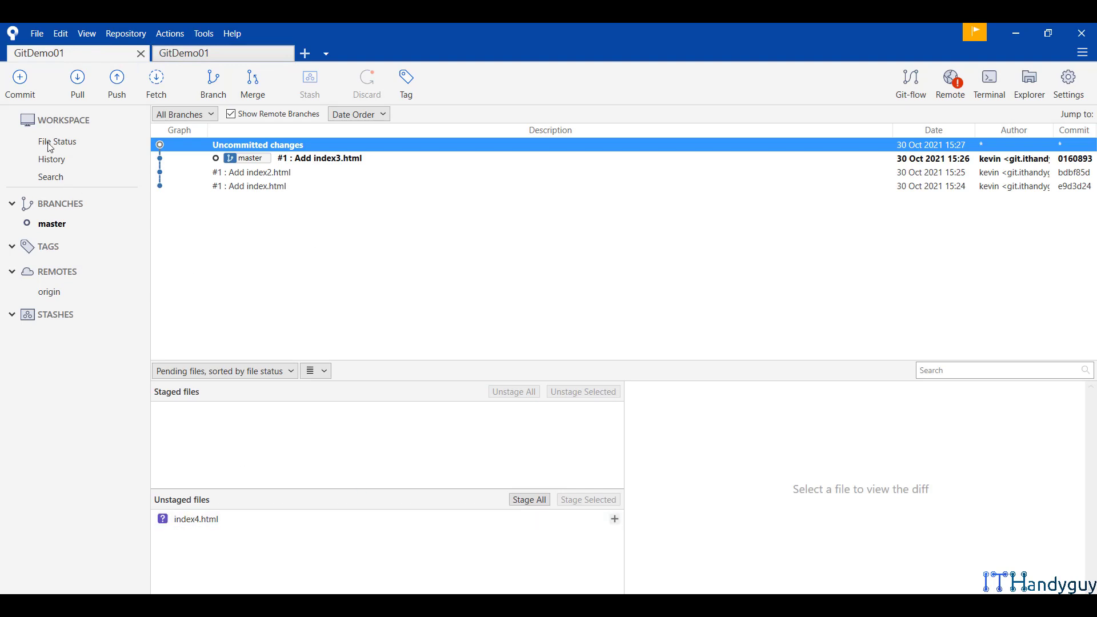
Step: Stage and commit index4.html in the first GitDemo01 repository with the message "#1 : Add index4.html", and show the history of both repositories
{"action": "left_click", "coordinate": [50, 146]}
{"action": "left_click", "coordinate": [577, 345]}
{"action": "left_click", "coordinate": [615, 346]}
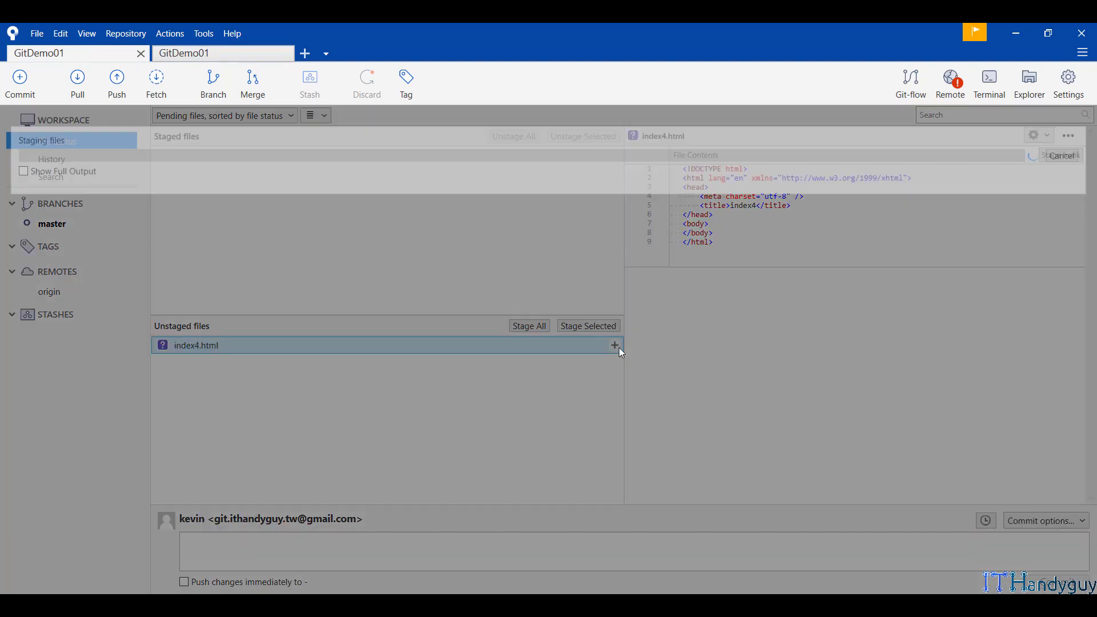
{"action": "left_click", "coordinate": [685, 562]}
{"action": "key", "text": "ctrl+v"}
{"action": "left_click", "coordinate": [1046, 577]}
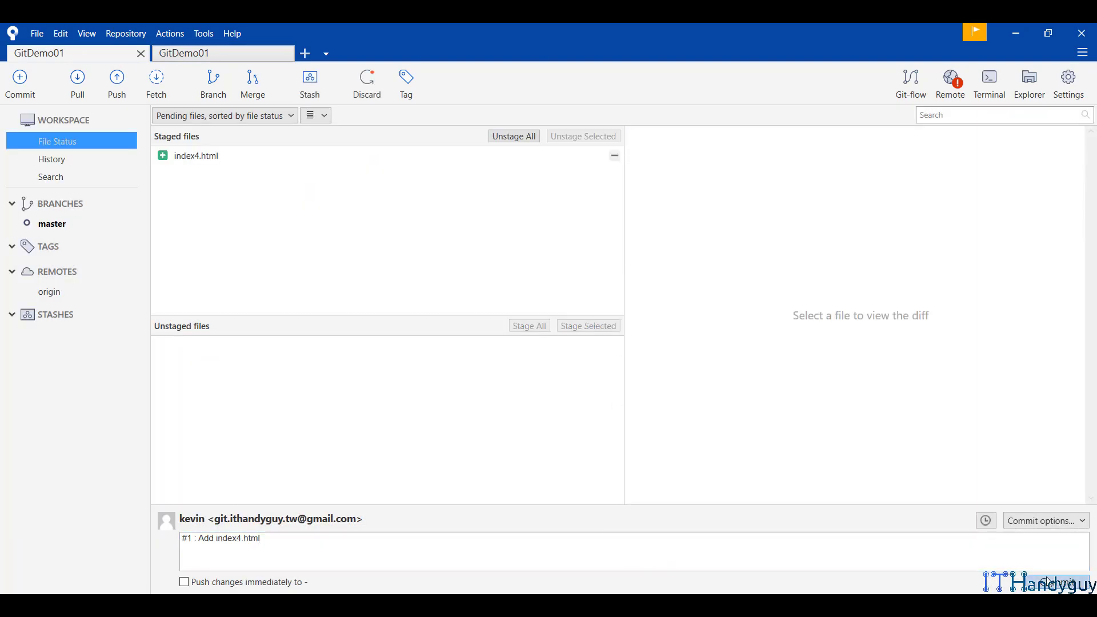
{"action": "left_click", "coordinate": [1057, 583]}
{"action": "left_click", "coordinate": [54, 160]}
{"action": "left_click", "coordinate": [214, 54]}
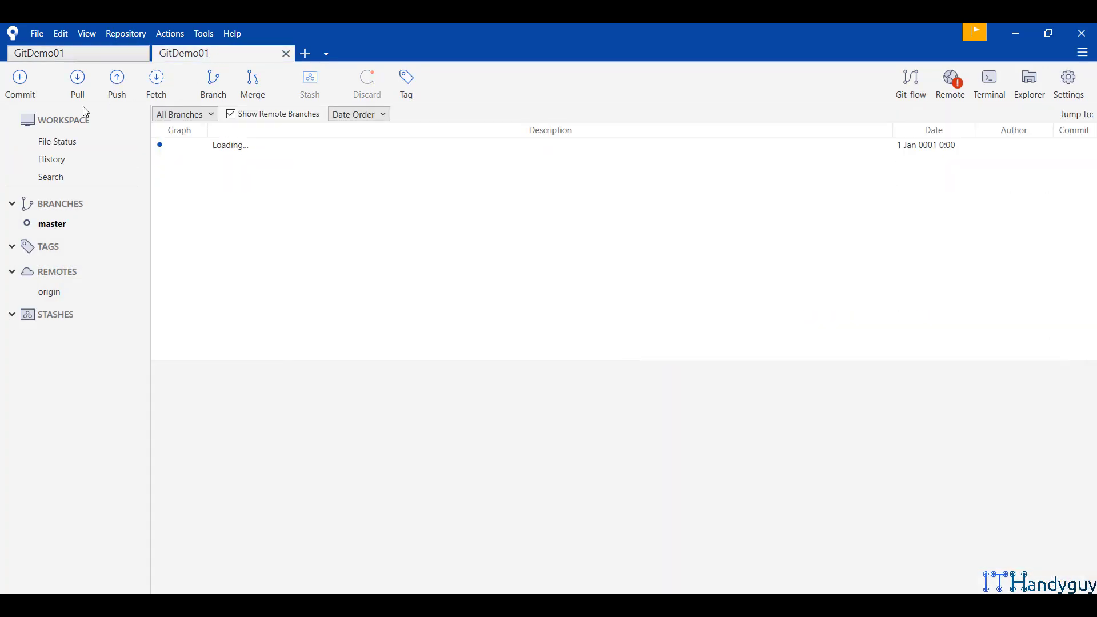
{"action": "left_click", "coordinate": [51, 159]}
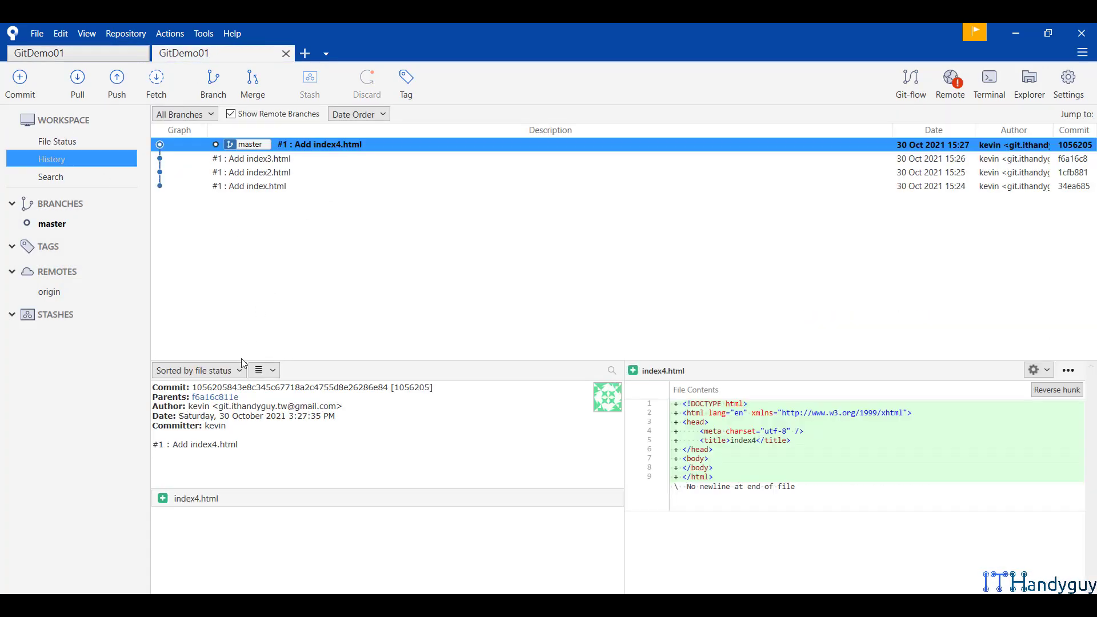
Step: Following section 5.1 of the Evernote note, duplicate index.html in D:\1_Git\GitHub\GitDemo01 and rename the copy to index5.html
{"action": "mouse_move", "coordinate": [459, 605]}
{"action": "left_click", "coordinate": [529, 546]}
{"action": "scroll", "coordinate": [516, 466], "scroll_direction": "down", "scroll_amount": 1}
{"action": "scroll", "coordinate": [517, 467], "scroll_direction": "down", "scroll_amount": 7}
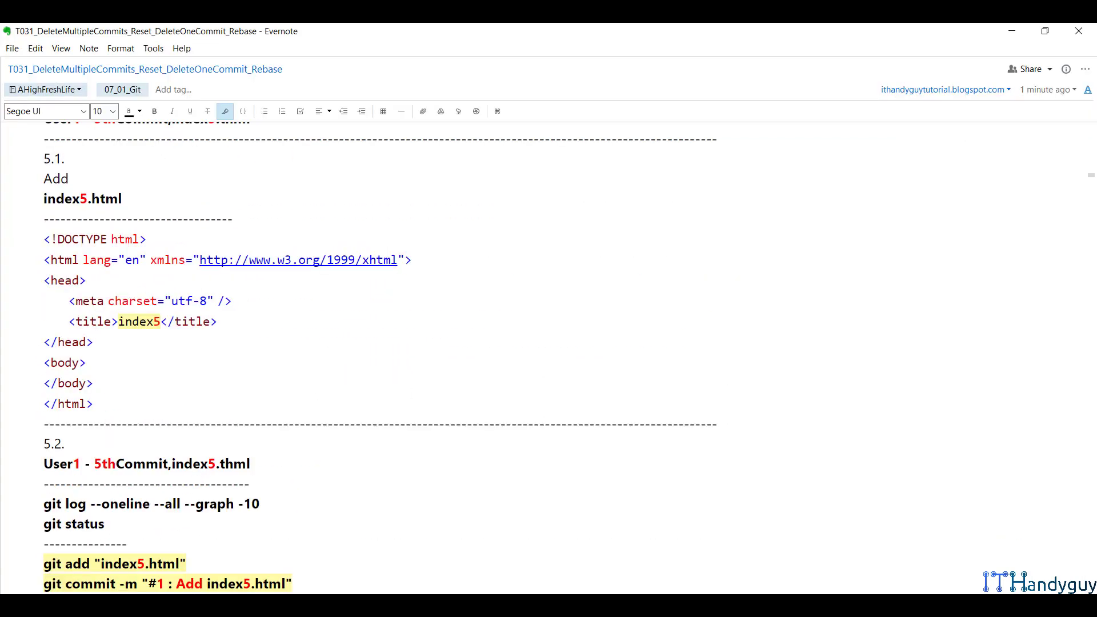
{"action": "key", "text": "alt+Tab"}
{"action": "key", "text": "alt+Tab"}
{"action": "left_click", "coordinate": [291, 137]}
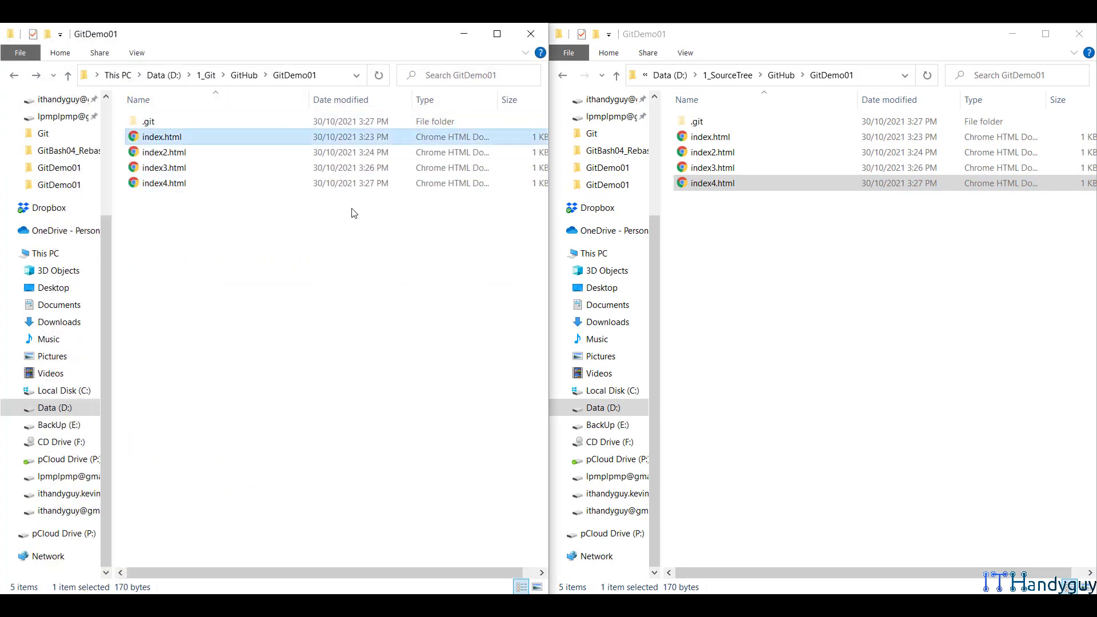
{"action": "key", "text": "ctrl+c"}
{"action": "key", "text": "ctrl+v"}
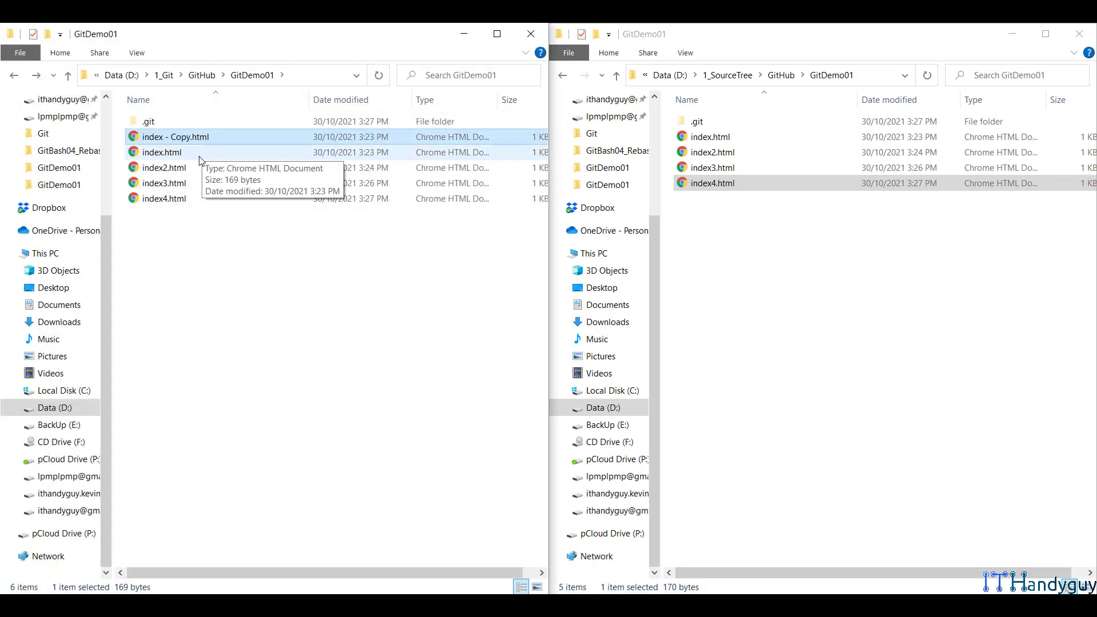
{"action": "left_click", "coordinate": [166, 152]}
{"action": "key", "text": "F2"}
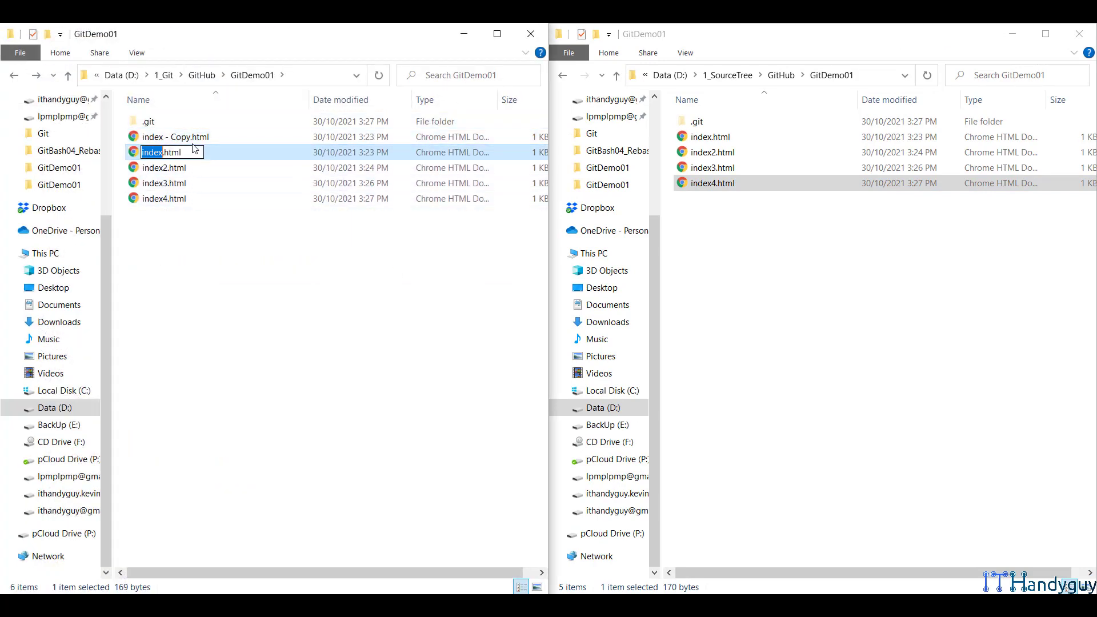
{"action": "left_click", "coordinate": [211, 136]}
{"action": "key", "text": "F2"}
{"action": "type", "text": "index.html"}
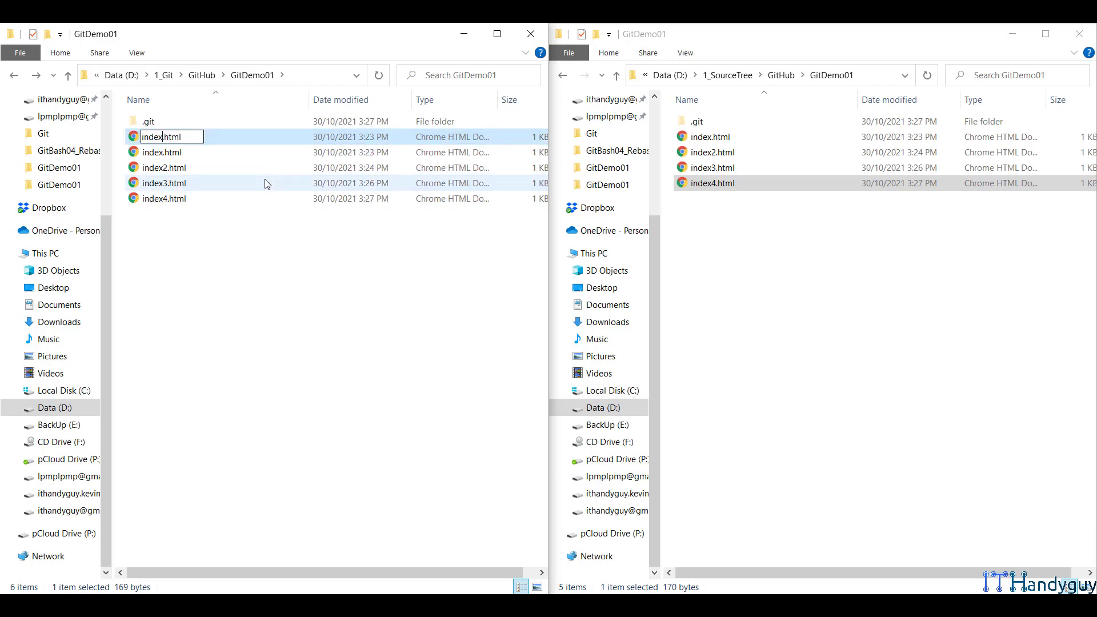
{"action": "type", "text": "5"}
{"action": "key", "text": "Return"}
Step: Open index5.html in Notepad++, change its title text to index5, save and close the file, and minimize the editor
{"action": "right_click", "coordinate": [215, 199]}
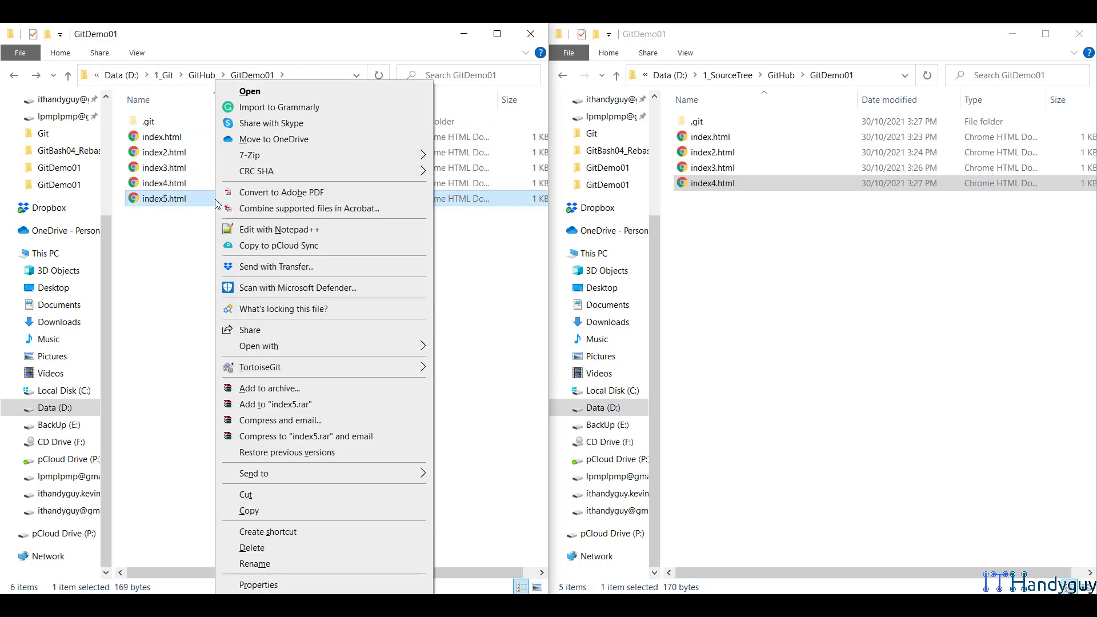
{"action": "left_click", "coordinate": [288, 228]}
{"action": "left_click", "coordinate": [169, 156]}
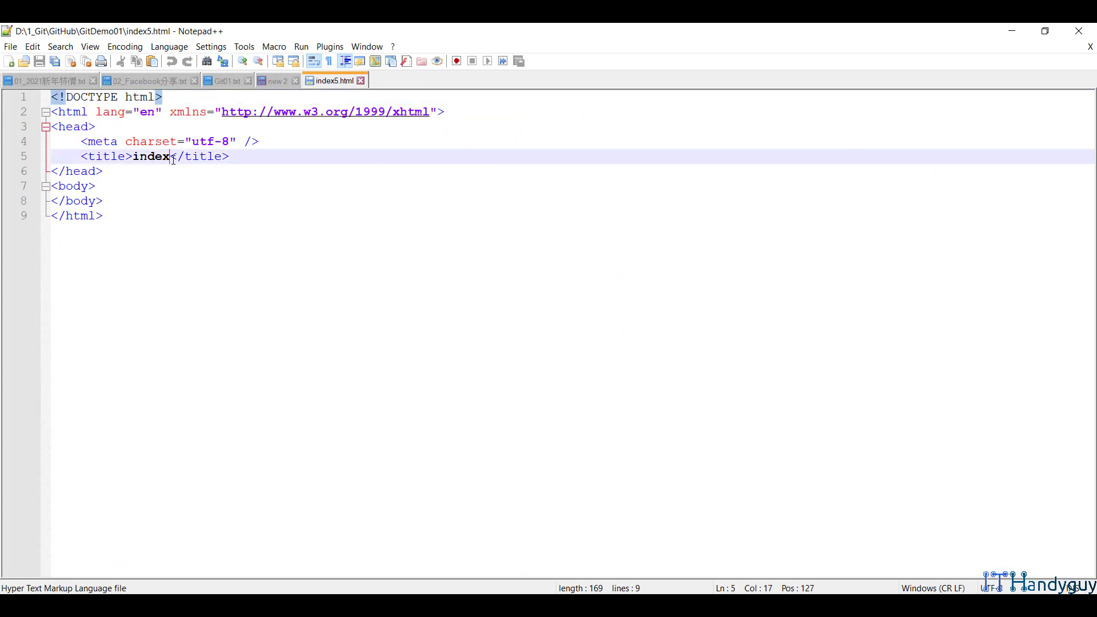
{"action": "type", "text": "5"}
{"action": "key", "text": "ctrl+s"}
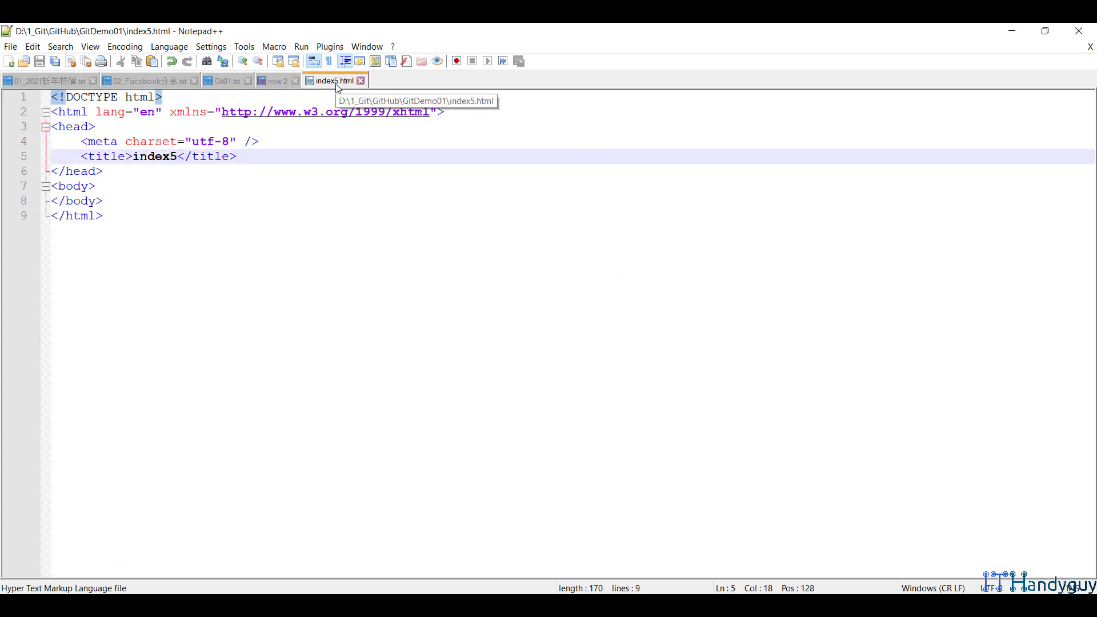
{"action": "left_click", "coordinate": [360, 80]}
{"action": "left_click", "coordinate": [1011, 31]}
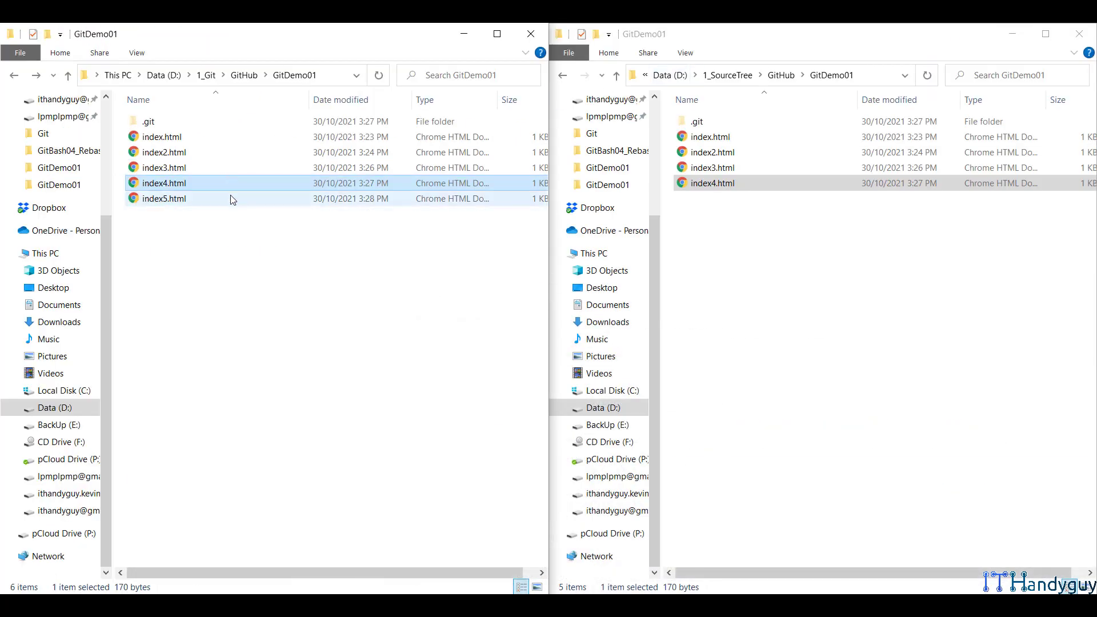
Step: Copy index5.html into D:\1_SourceTree\GitHub\GitDemo01, removing the stray duplicate from the source folder, and minimize both folder windows
{"action": "key", "text": "ctrl+c"}
{"action": "key", "text": "ctrl+v"}
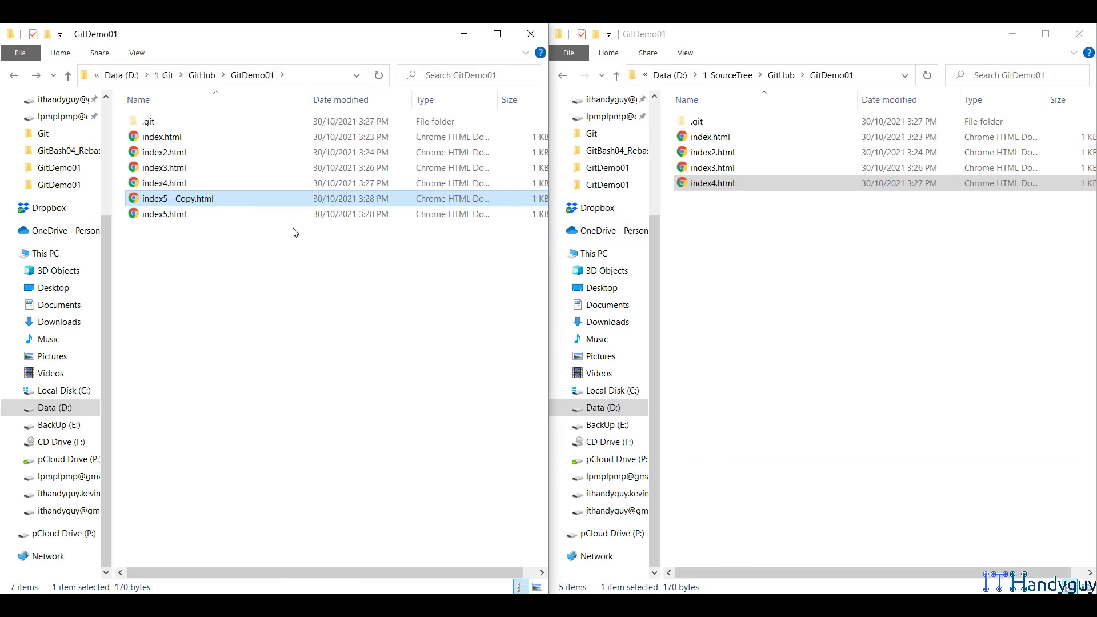
{"action": "key", "text": "Delete"}
{"action": "left_click", "coordinate": [766, 240]}
{"action": "key", "text": "ctrl+v"}
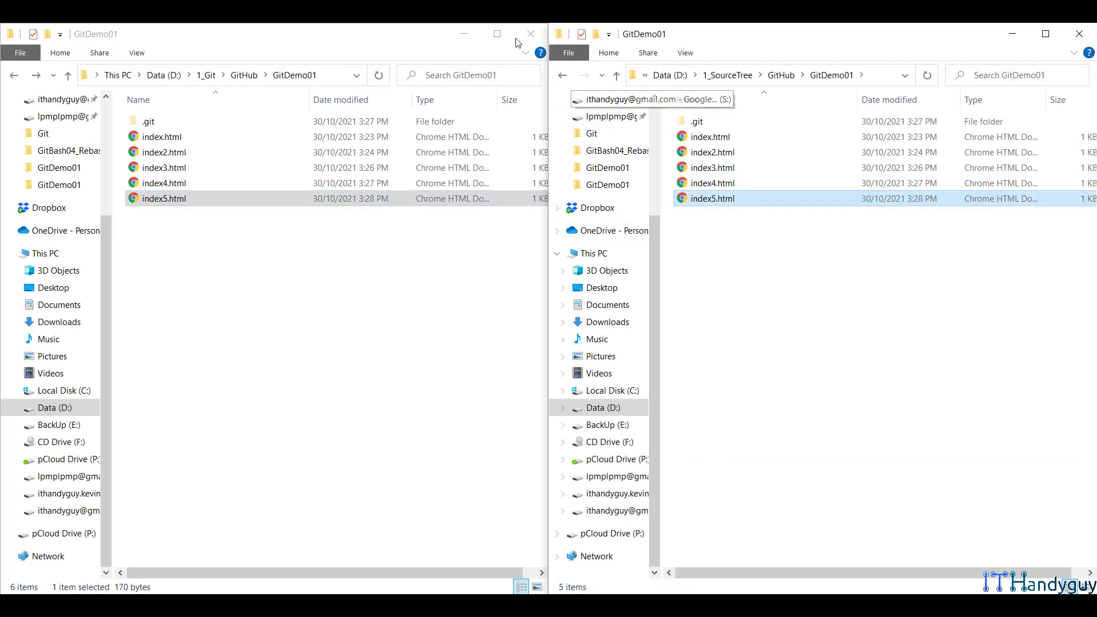
{"action": "left_click", "coordinate": [463, 33]}
{"action": "left_click", "coordinate": [1012, 33]}
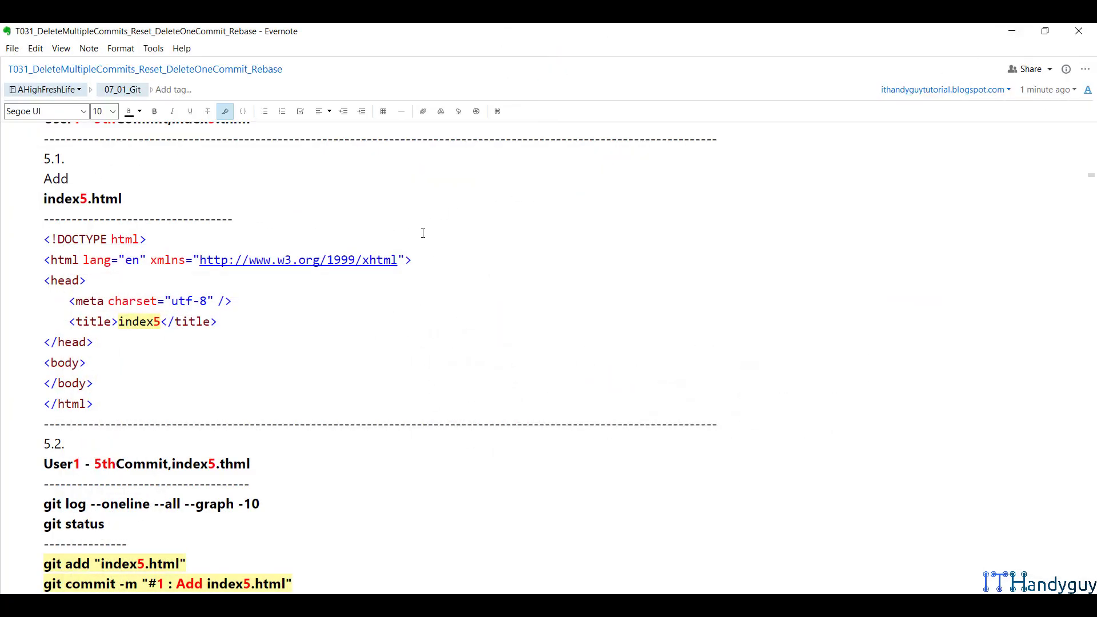
Step: Copy the commit message "#1 : Add index5.html" from section 5.2 of the Evernote note
{"action": "scroll", "coordinate": [259, 356], "scroll_direction": "down", "scroll_amount": 3}
{"action": "left_click", "coordinate": [148, 369]}
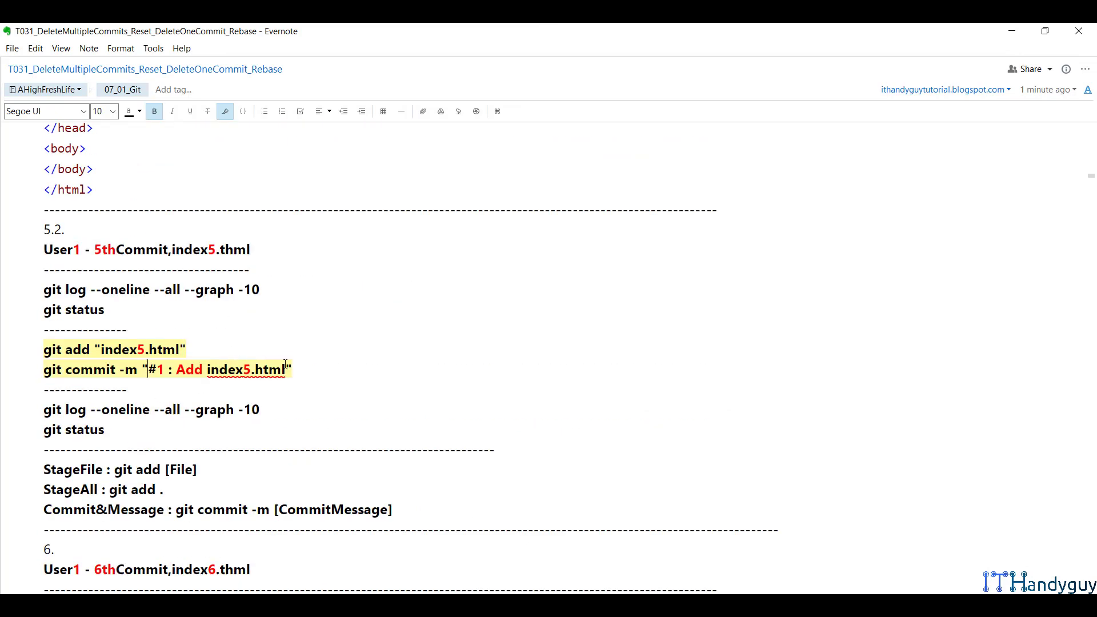
{"action": "left_click", "coordinate": [285, 368], "text": "shift"}
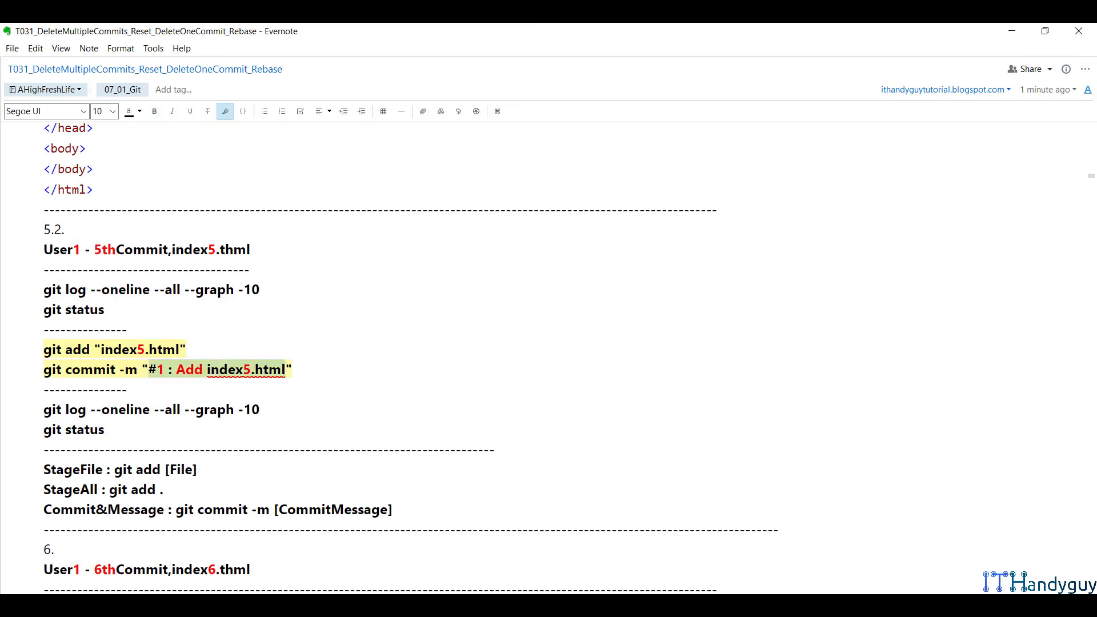
Step: Switch to Sourcetree, stage index5.html in the first GitDemo01 repository and commit it with the message "#1 : Add index5.html"
{"action": "key", "text": "alt+Tab"}
{"action": "left_click", "coordinate": [97, 53]}
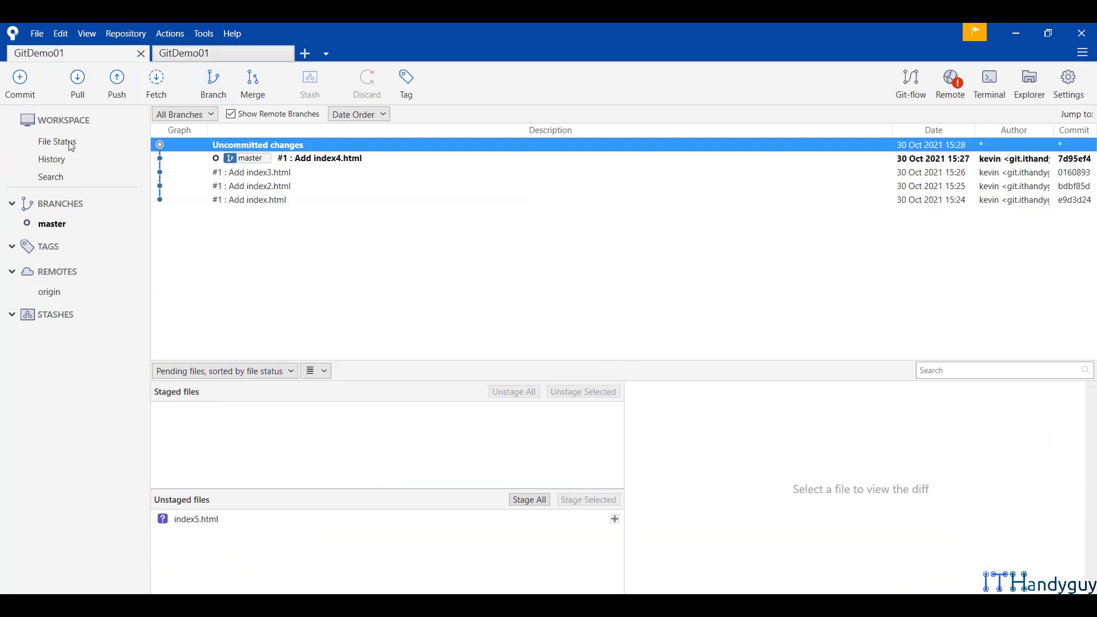
{"action": "left_click", "coordinate": [71, 147]}
{"action": "left_click", "coordinate": [594, 351]}
{"action": "left_click", "coordinate": [614, 345]}
{"action": "left_click", "coordinate": [565, 545]}
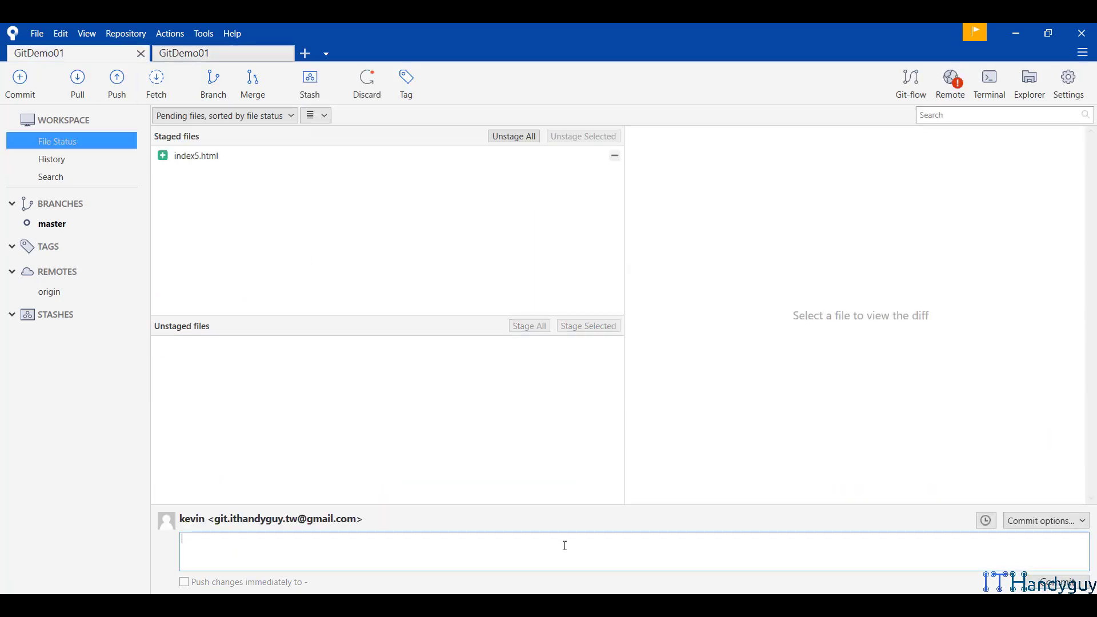
{"action": "type", "text": "#1 : Add index5.html"}
{"action": "left_click", "coordinate": [1056, 582]}
Step: Stage and commit index5.html in the second GitDemo01 repository with the message "#1 : Add index5.html", and show the history of both repositories
{"action": "left_click", "coordinate": [257, 51]}
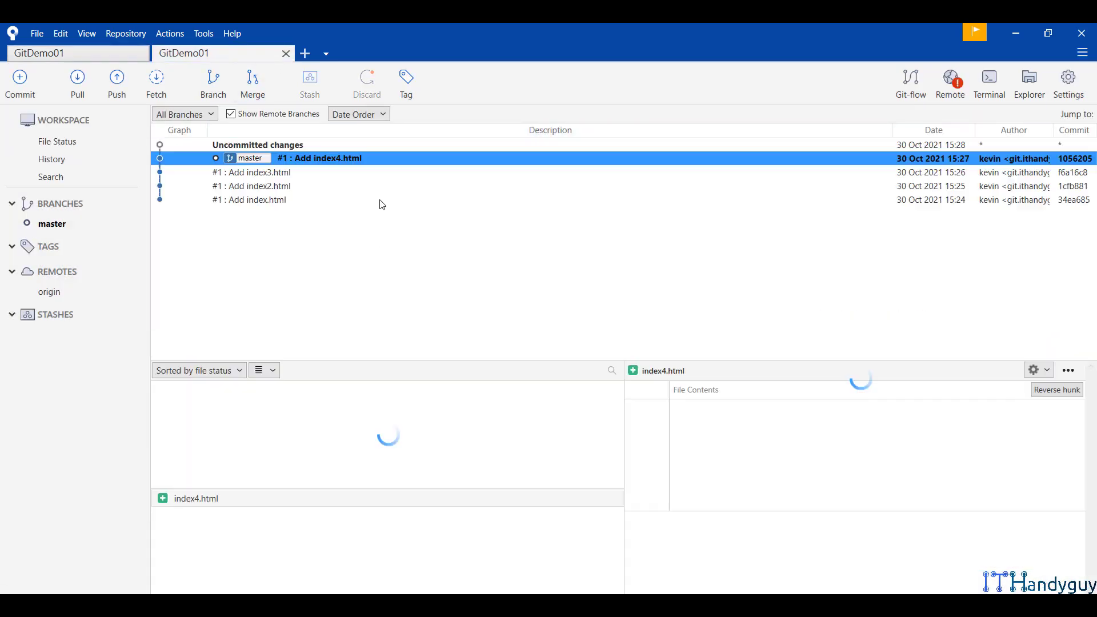
{"action": "left_click", "coordinate": [266, 145]}
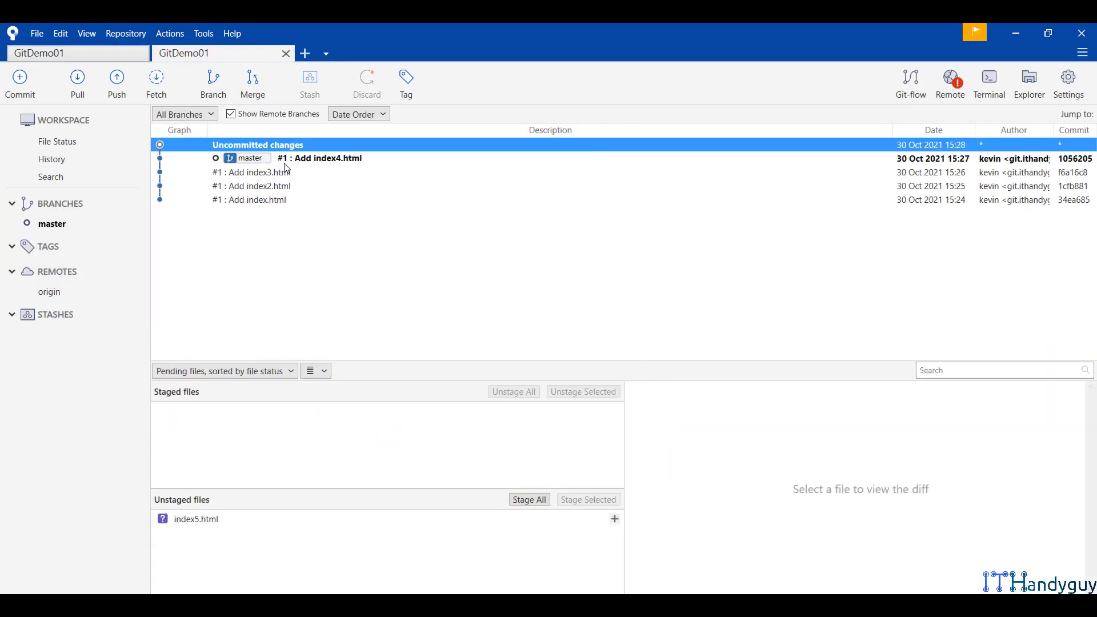
{"action": "left_click", "coordinate": [66, 142]}
{"action": "left_click", "coordinate": [614, 345]}
{"action": "left_click", "coordinate": [571, 551]}
{"action": "key", "text": "ctrl+v"}
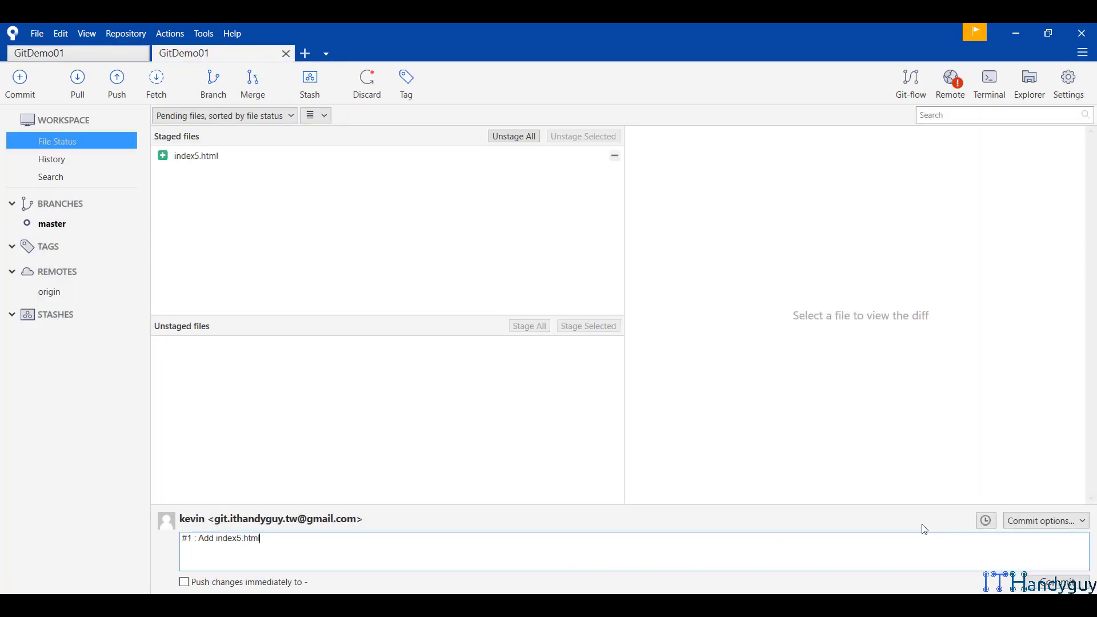
{"action": "left_click", "coordinate": [1065, 581]}
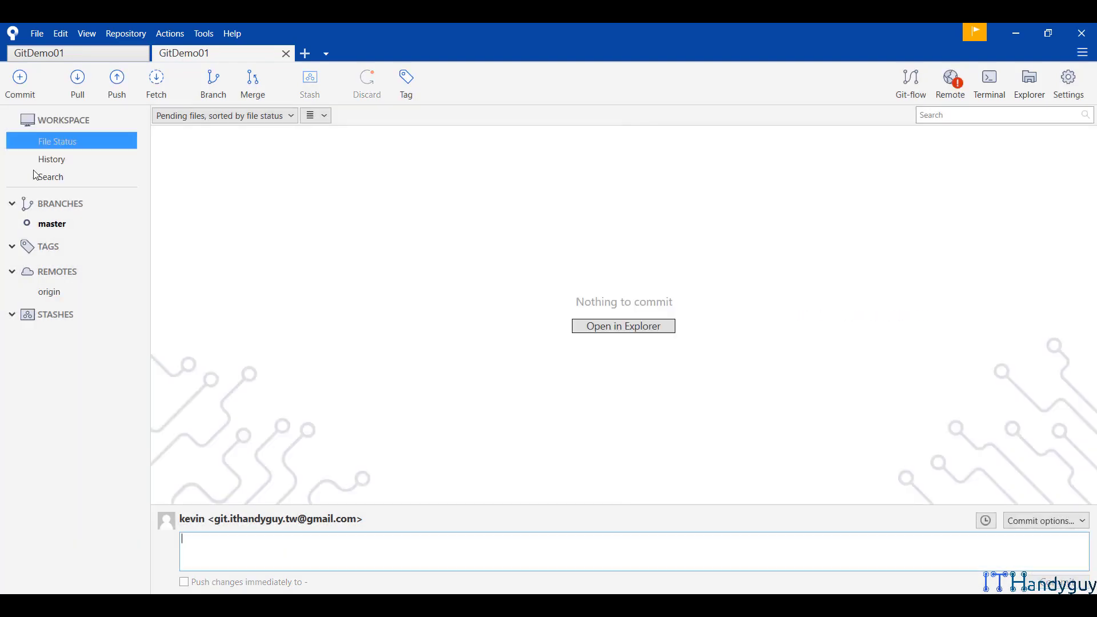
{"action": "left_click", "coordinate": [52, 159]}
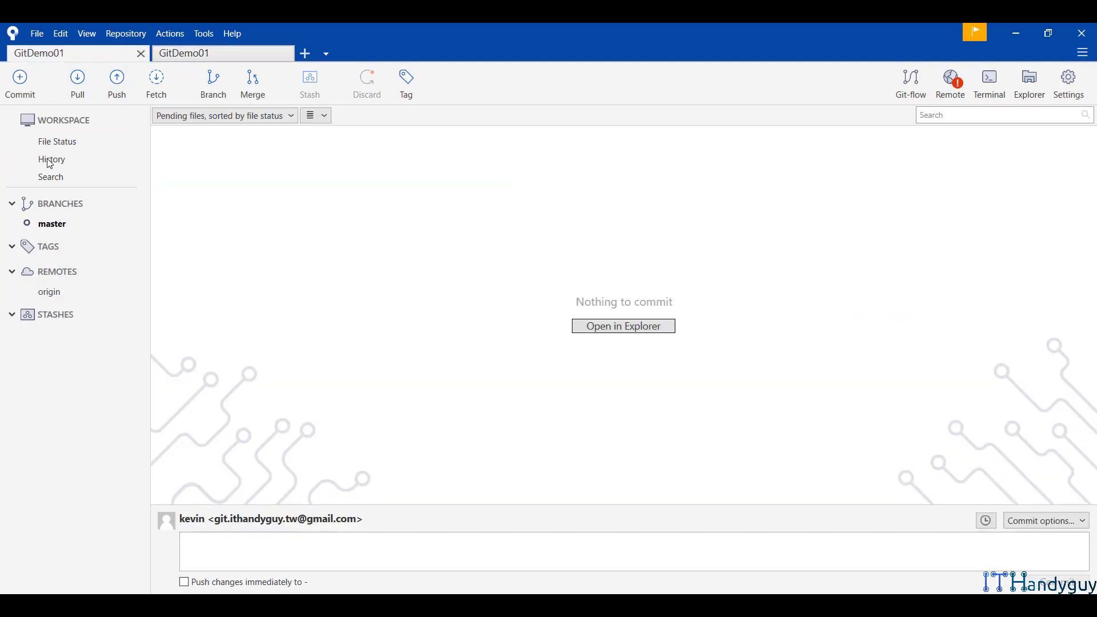
{"action": "left_click", "coordinate": [50, 159]}
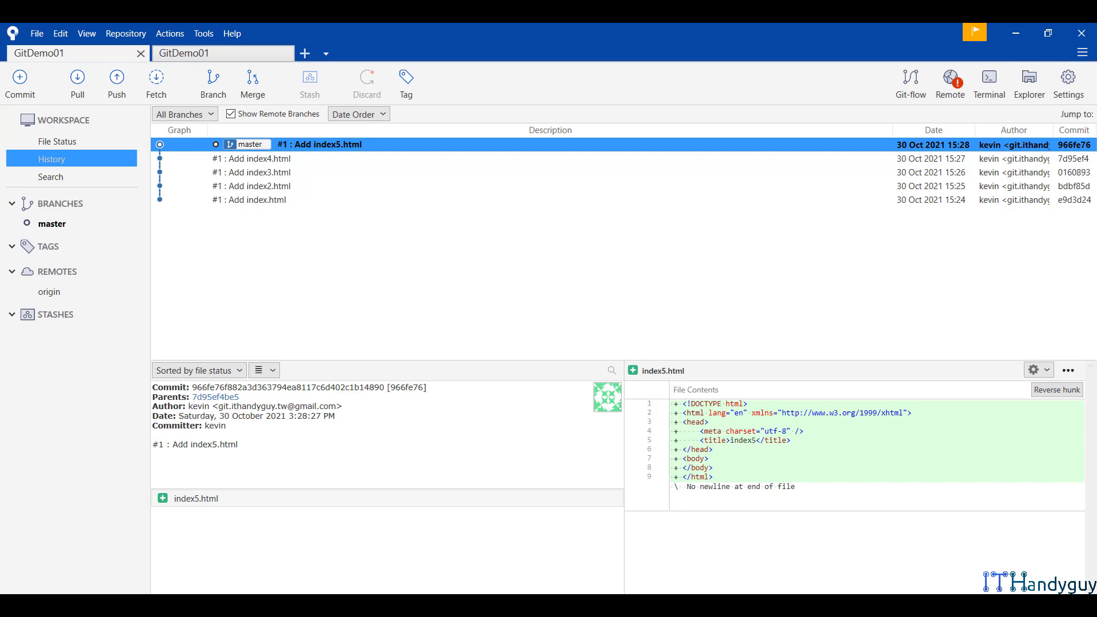
Step: Check section 6.1 of the Evernote note, then duplicate index.html in D:\1_Git\GitHub\GitDemo01 and rename the copy as index6.html
{"action": "key", "text": "alt+Tab"}
{"action": "scroll", "coordinate": [457, 369], "scroll_direction": "down", "scroll_amount": 7}
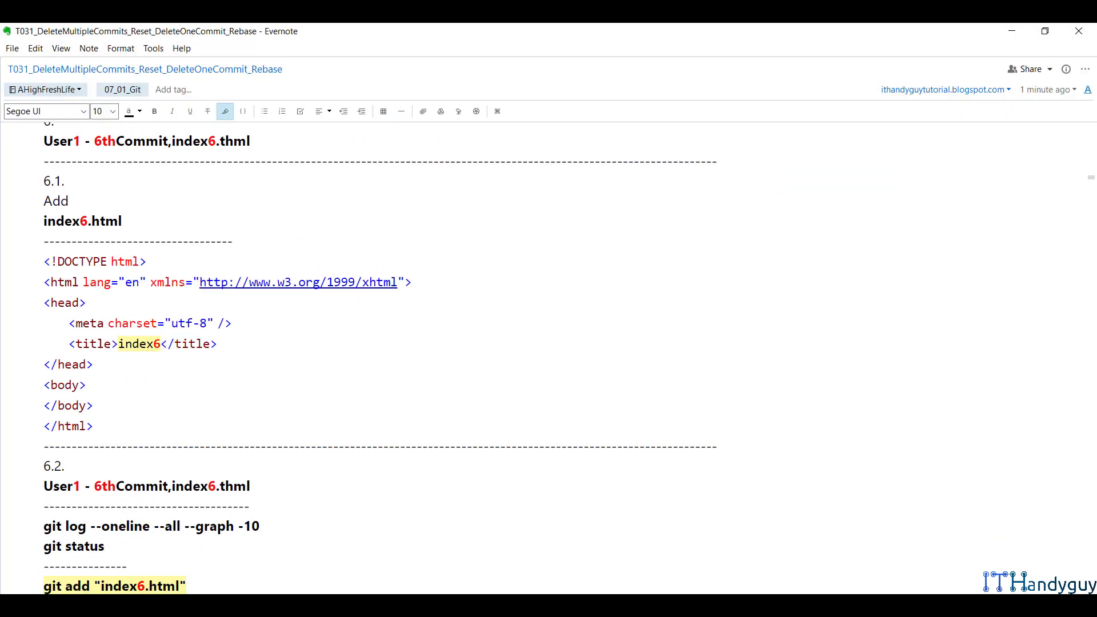
{"action": "key", "text": "alt+Tab"}
{"action": "left_click", "coordinate": [228, 137]}
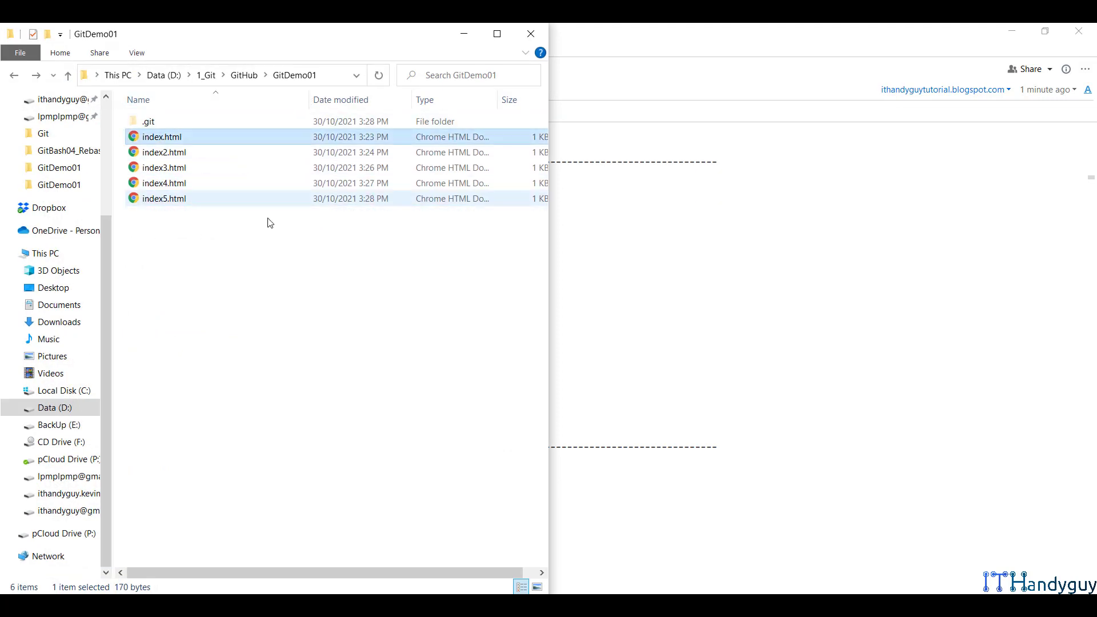
{"action": "key", "text": "ctrl+c"}
{"action": "key", "text": "ctrl+v"}
{"action": "left_click", "coordinate": [169, 157]}
{"action": "key", "text": "F2"}
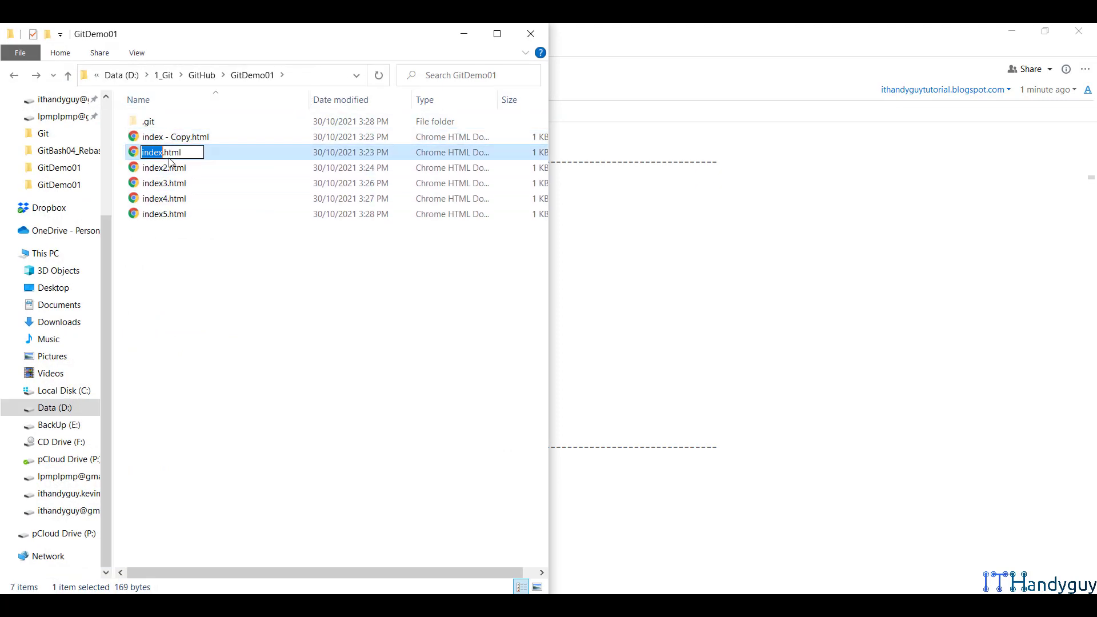
{"action": "left_click", "coordinate": [217, 138]}
{"action": "key", "text": "F2"}
{"action": "type", "text": "index6"}
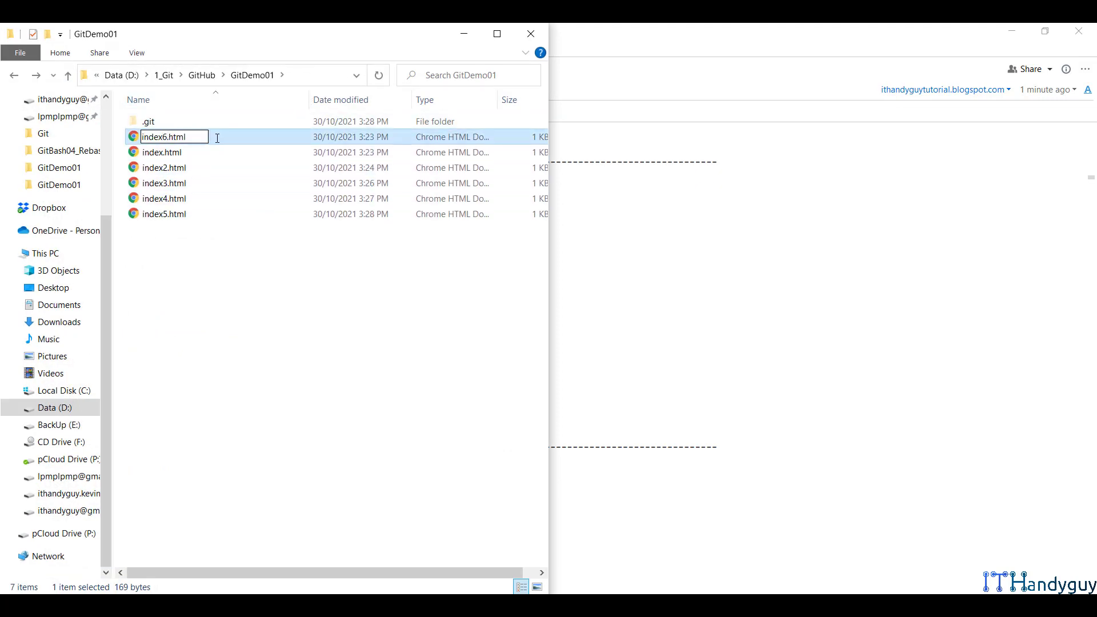
{"action": "key", "text": "Return"}
Step: Open index6.html in Notepad++, change its title to index6, and save and close the file
{"action": "right_click", "coordinate": [217, 221]}
{"action": "left_click", "coordinate": [247, 227]}
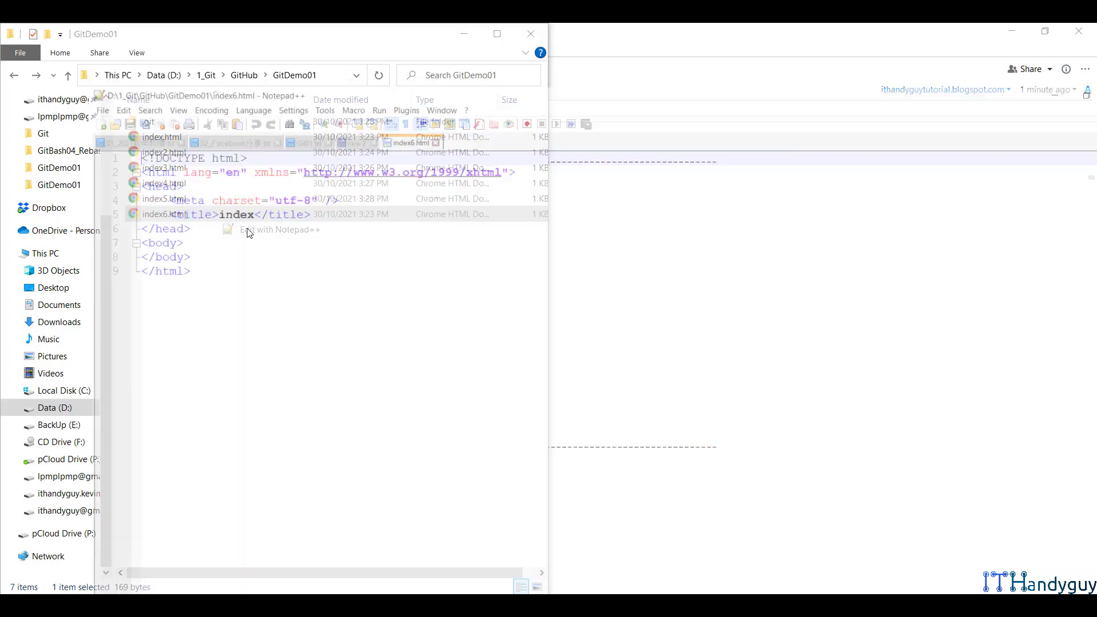
{"action": "left_click", "coordinate": [174, 157]}
{"action": "type", "text": "6"}
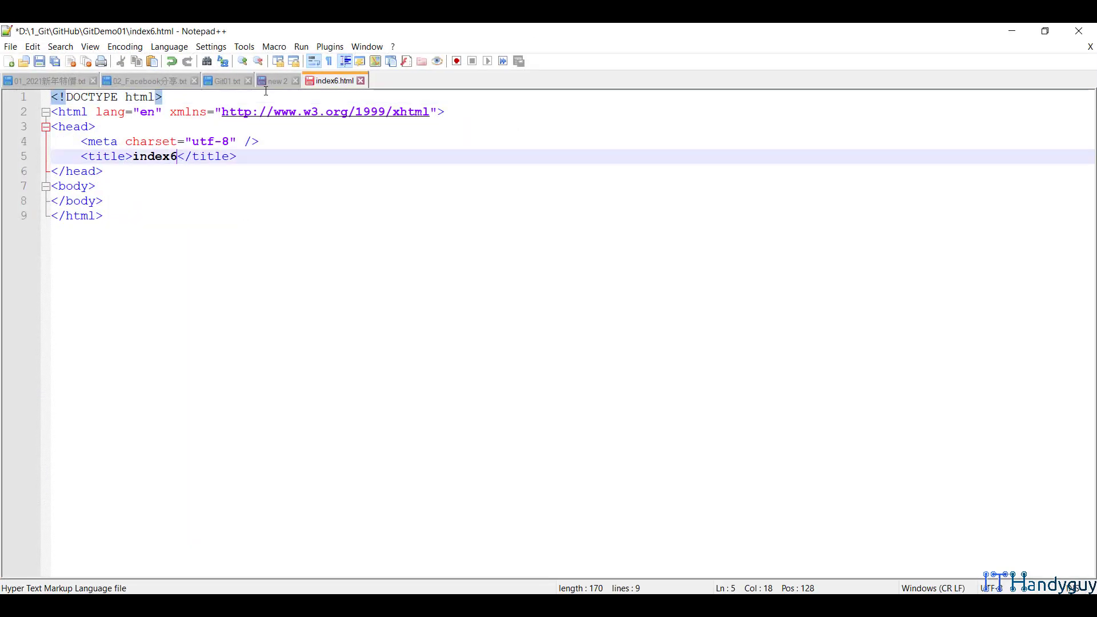
{"action": "key", "text": "ctrl+s"}
{"action": "left_click", "coordinate": [361, 81]}
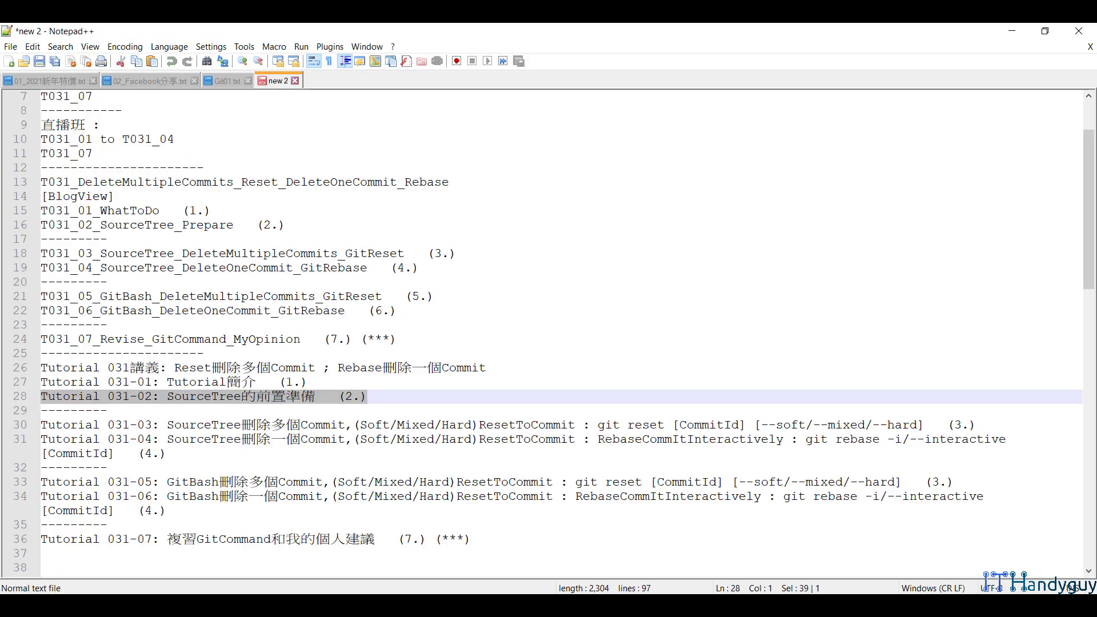
Step: Copy index6.html from D:\1_Git\GitHub\GitDemo01 into D:\1_SourceTree\GitHub\GitDemo01
{"action": "key", "text": "alt+Tab"}
{"action": "key", "text": "alt+Tab"}
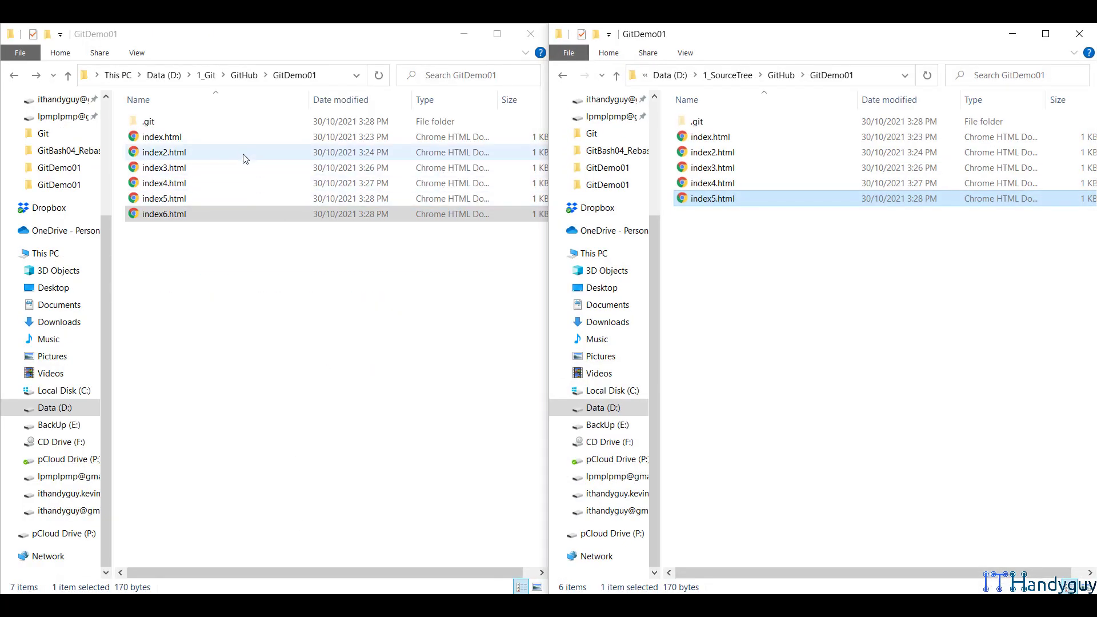
{"action": "left_click", "coordinate": [245, 183]}
{"action": "left_click_drag", "start_coordinate": [246, 216], "coordinate": [766, 240]}
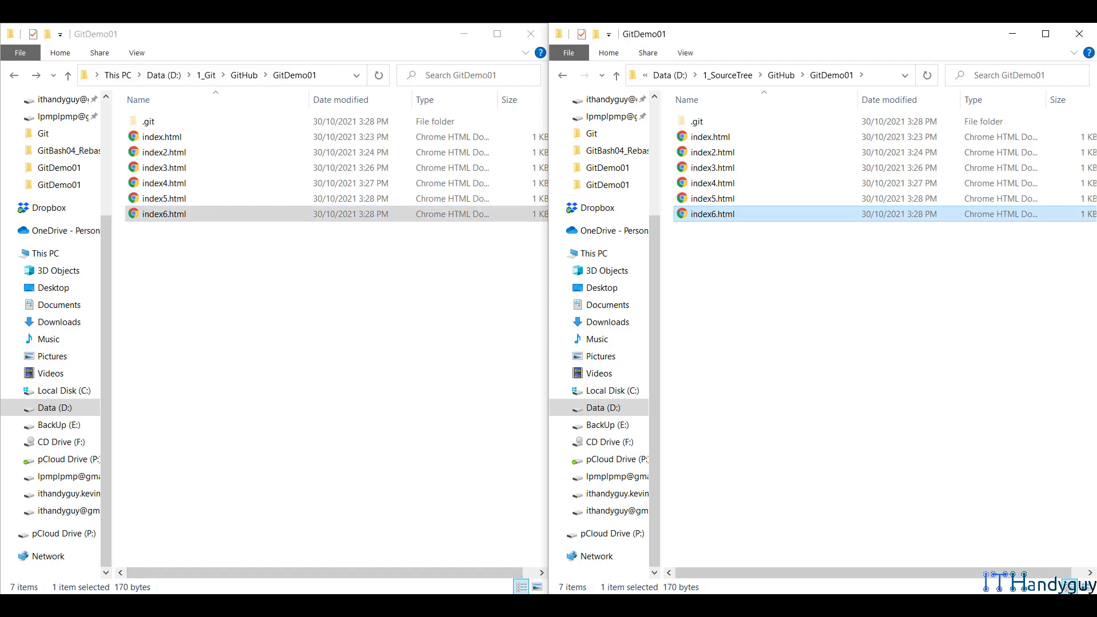
Step: Copy the commit message "#1 : Add index6.html" from section 6.2 of the Evernote note
{"action": "key", "text": "alt+Tab"}
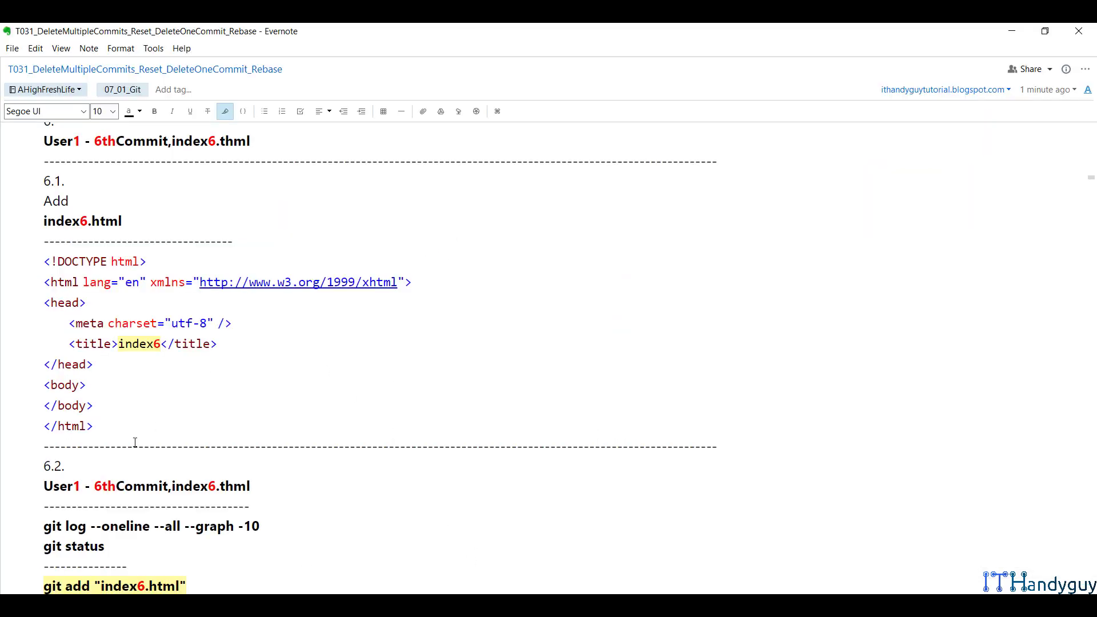
{"action": "scroll", "coordinate": [136, 442], "scroll_direction": "down", "scroll_amount": 2}
{"action": "left_click", "coordinate": [146, 463]}
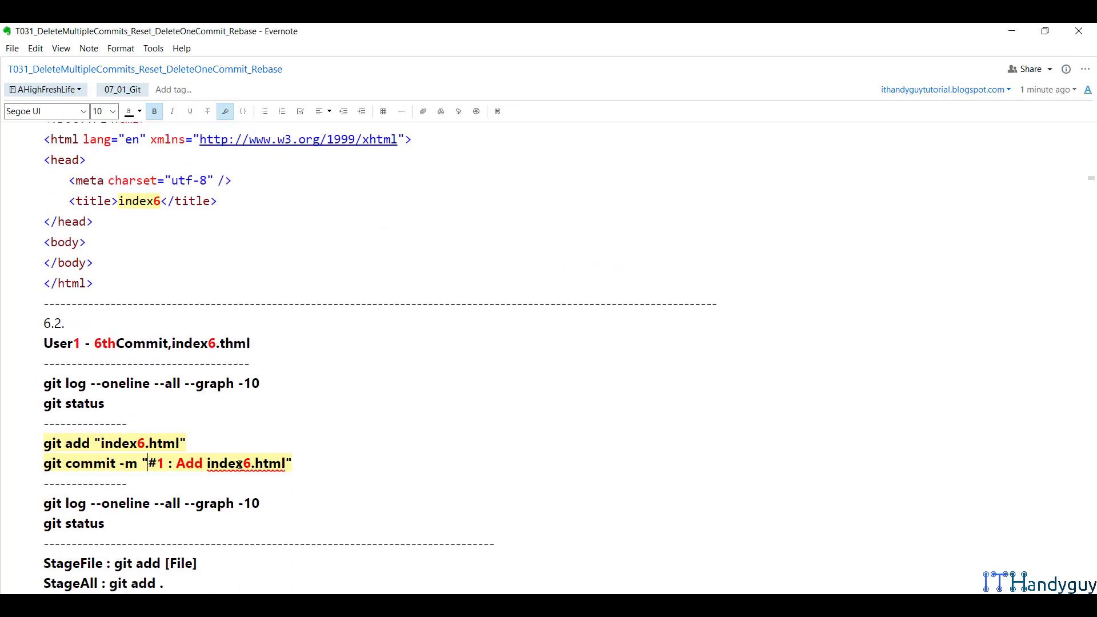
{"action": "left_click", "coordinate": [289, 464], "text": "shift"}
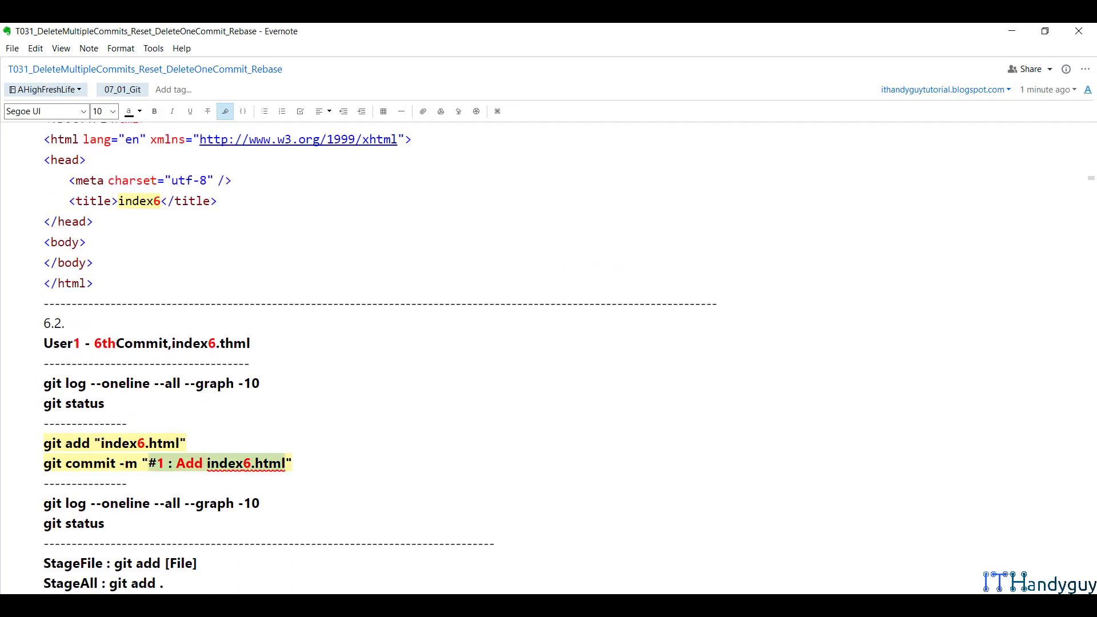
Step: Switch to Sourcetree, stage index6.html in the first GitDemo01 repository and commit it with the message "#1 : Add index6.html"
{"action": "key", "text": "alt+Tab"}
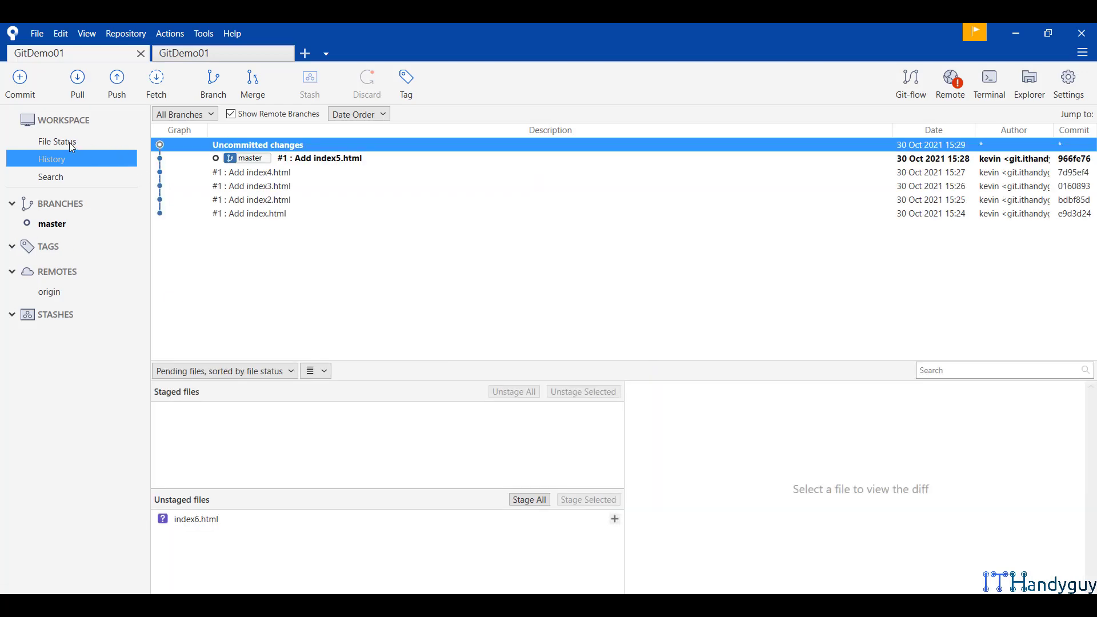
{"action": "left_click", "coordinate": [69, 142]}
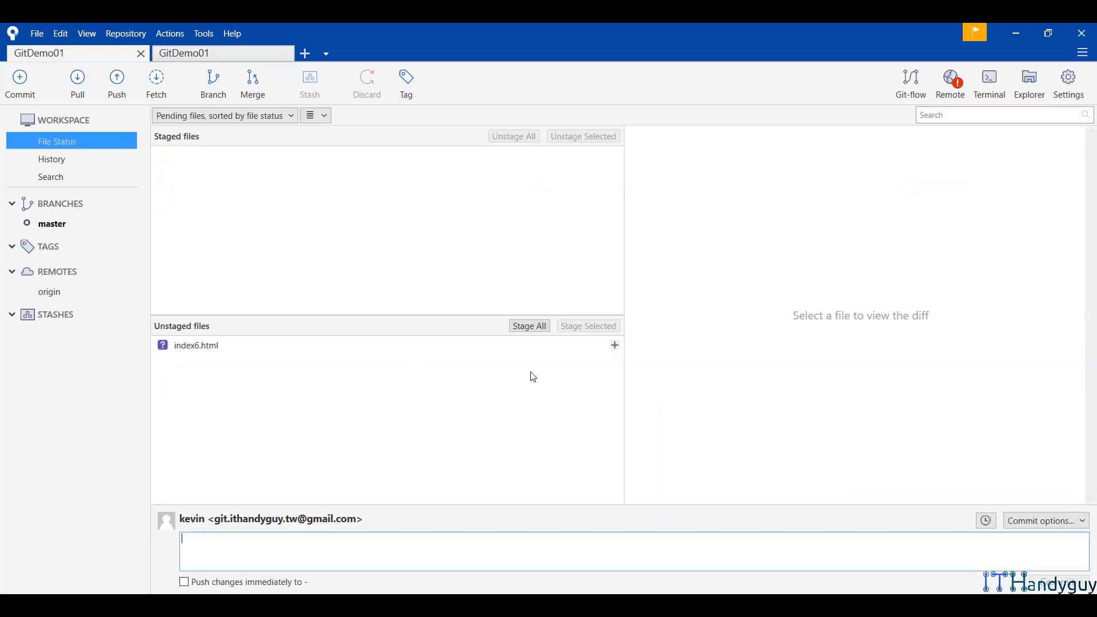
{"action": "left_click", "coordinate": [614, 345]}
{"action": "key", "text": "ctrl+v"}
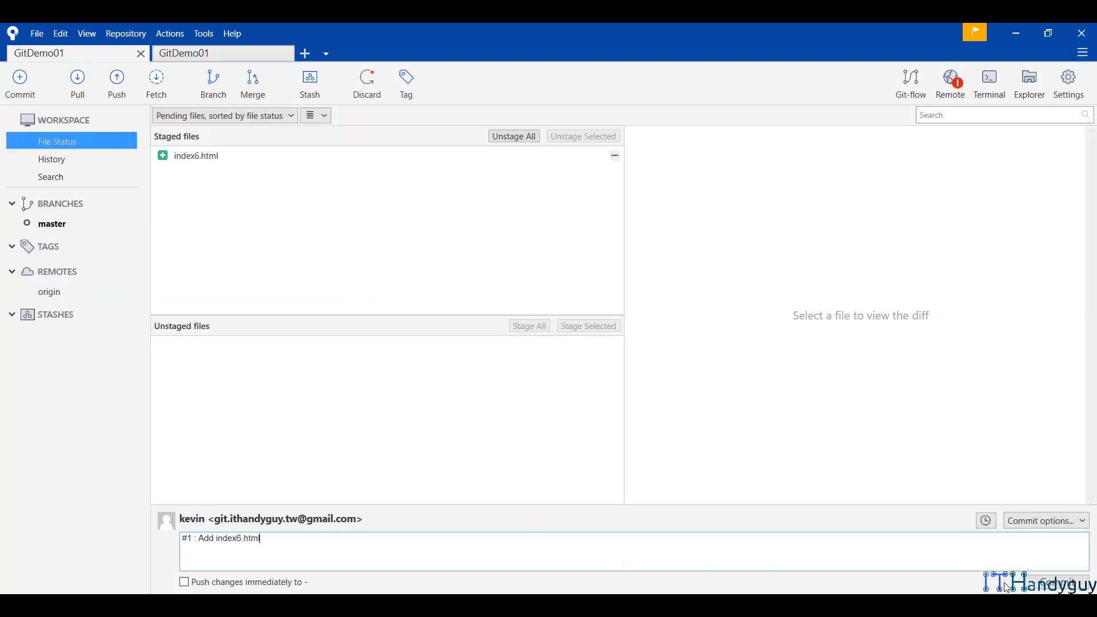
{"action": "left_click", "coordinate": [1007, 587]}
Step: Stage and commit index6.html in the second GitDemo01 repository with the message "#1 : Add index6.html", and show the history of both repositories
{"action": "left_click", "coordinate": [208, 56]}
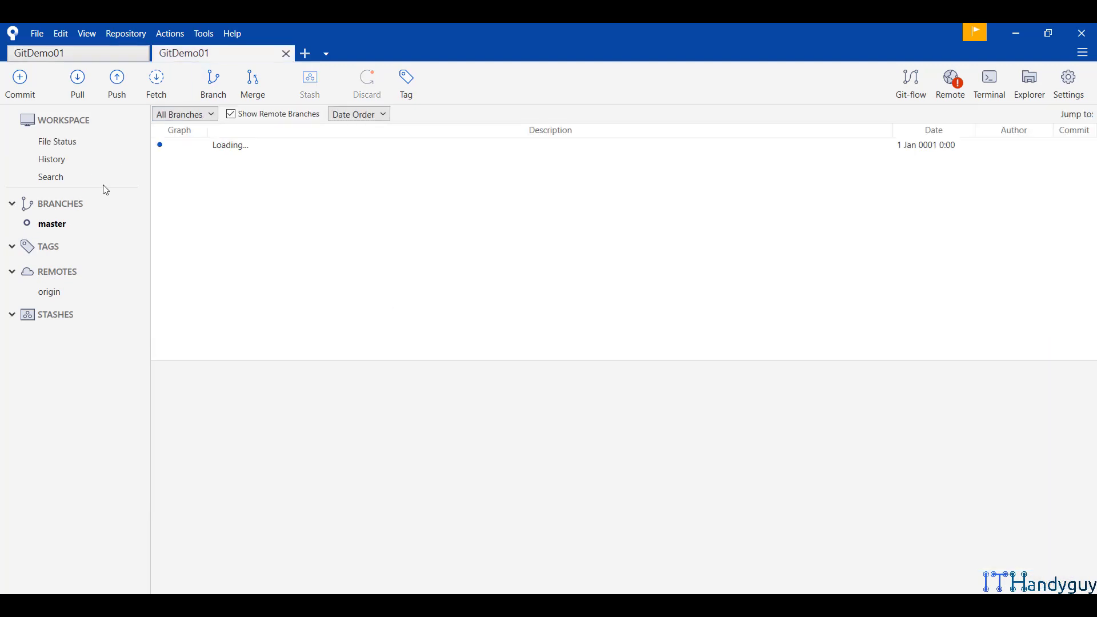
{"action": "left_click", "coordinate": [86, 143]}
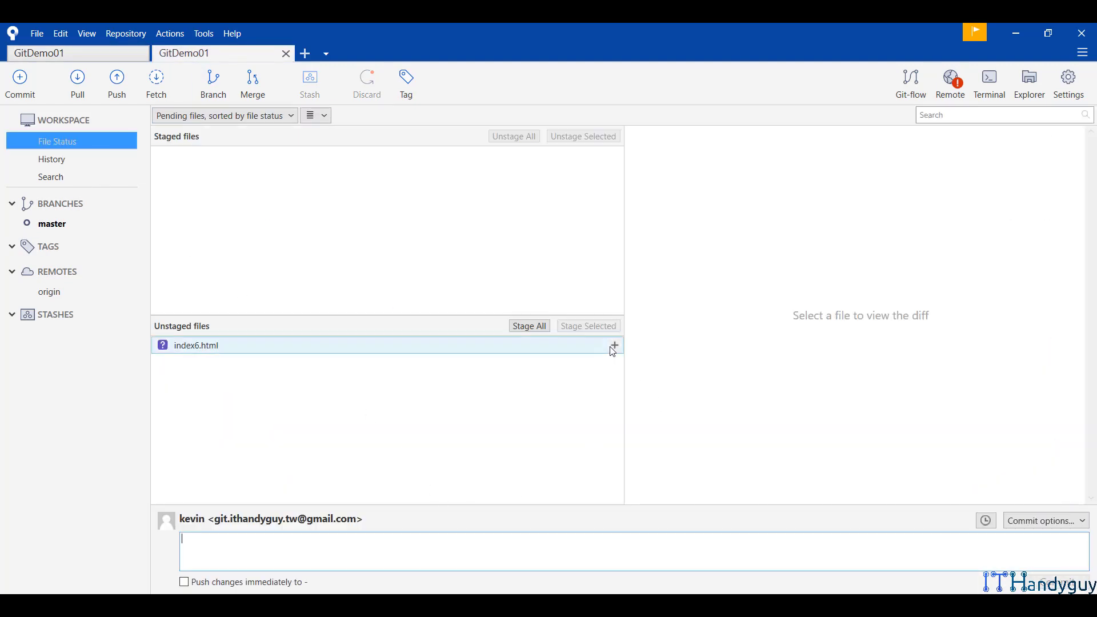
{"action": "left_click", "coordinate": [615, 345]}
{"action": "left_click", "coordinate": [722, 548]}
{"action": "key", "text": "ctrl+v"}
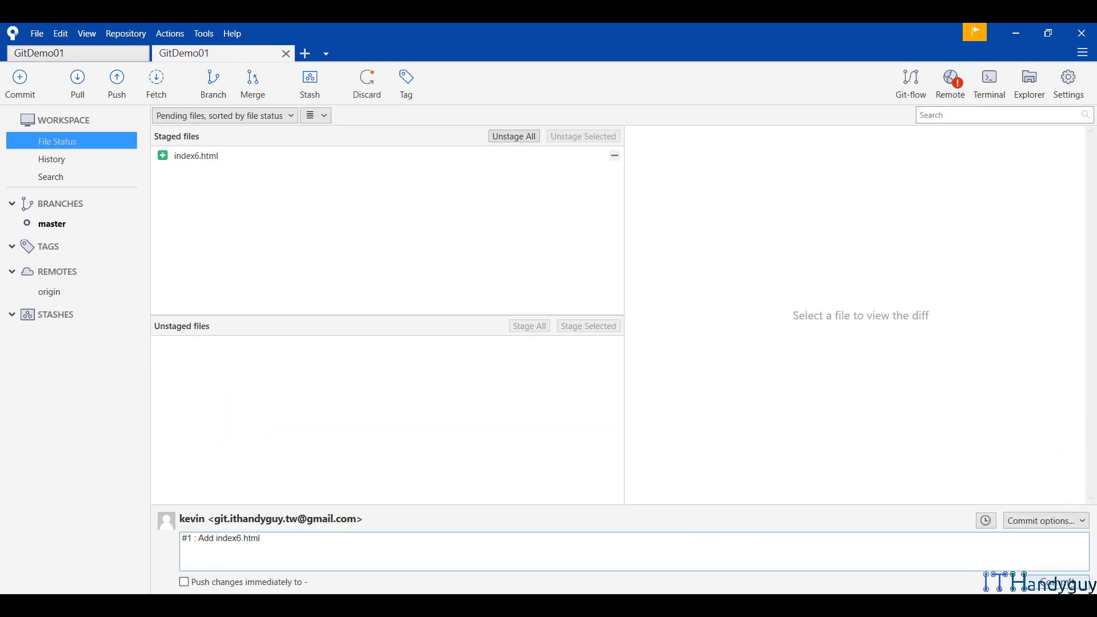
{"action": "left_click", "coordinate": [1007, 588]}
{"action": "left_click", "coordinate": [54, 159]}
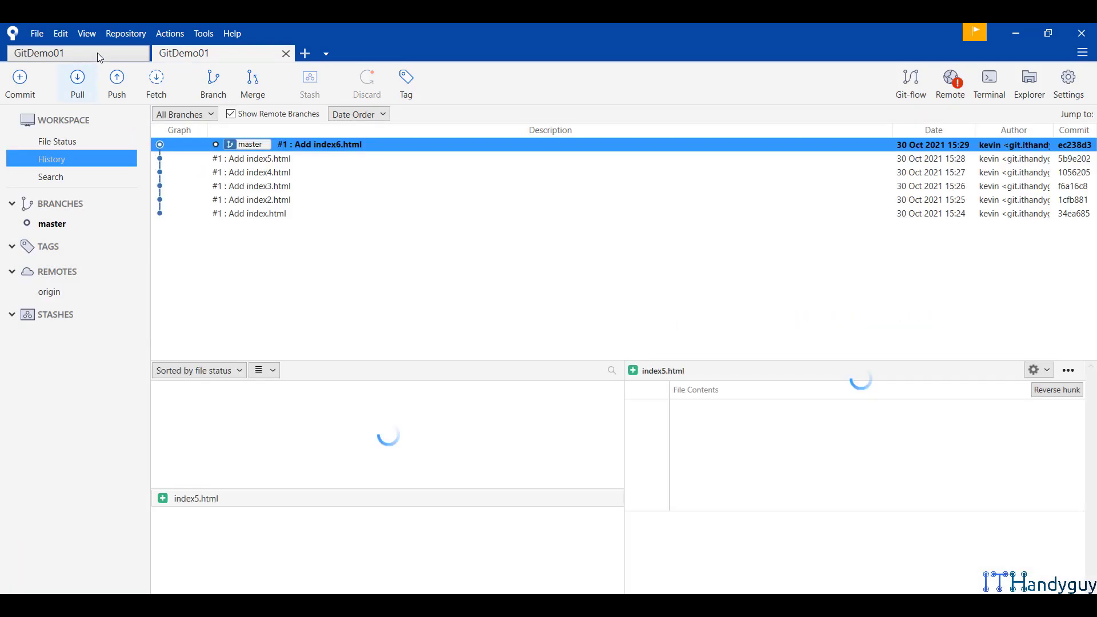
{"action": "left_click", "coordinate": [97, 52]}
{"action": "left_click", "coordinate": [46, 159]}
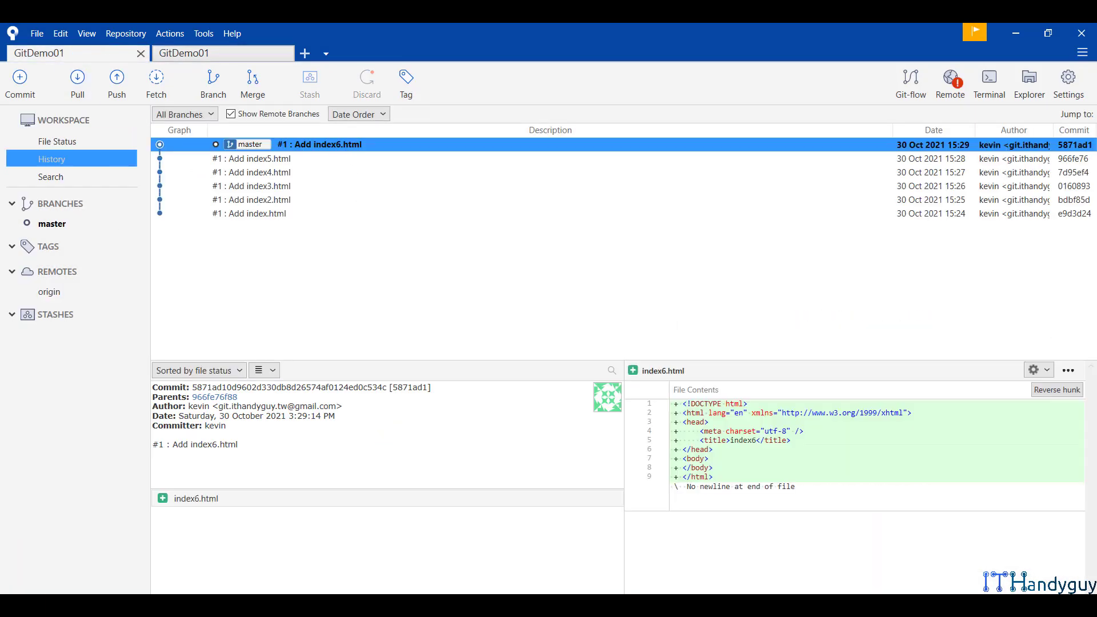
Step: Copy the body block with the master_A_V1, master_B_V1 and master_C_V1 divs from section 7.1.1 of the Evernote note
{"action": "key", "text": "alt+Tab"}
{"action": "scroll", "coordinate": [464, 434], "scroll_direction": "down", "scroll_amount": 4}
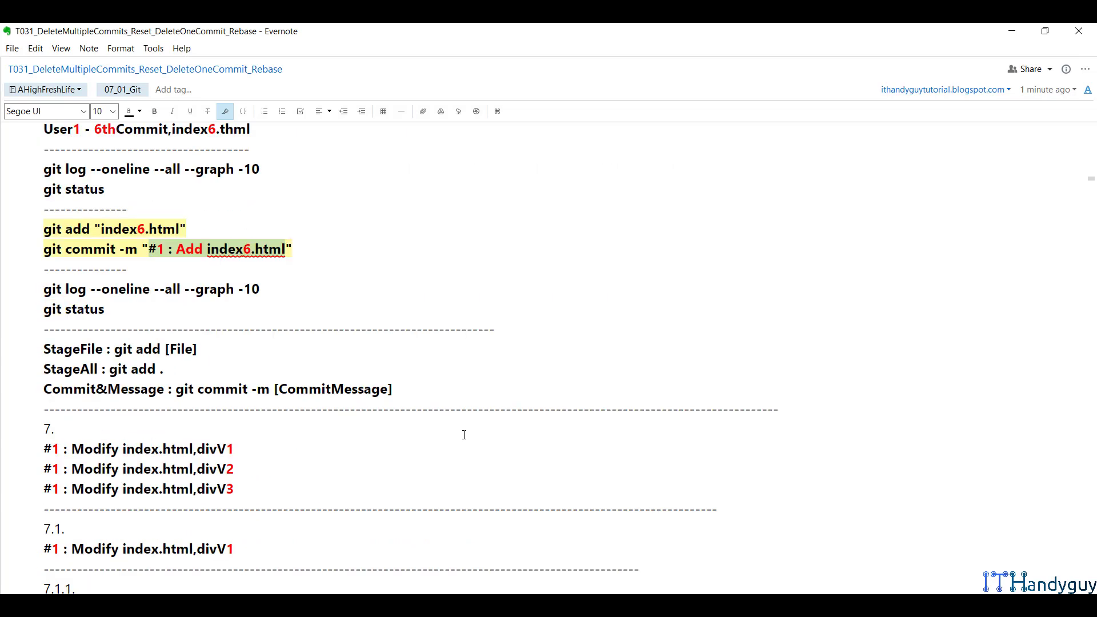
{"action": "scroll", "coordinate": [463, 435], "scroll_direction": "down", "scroll_amount": 3}
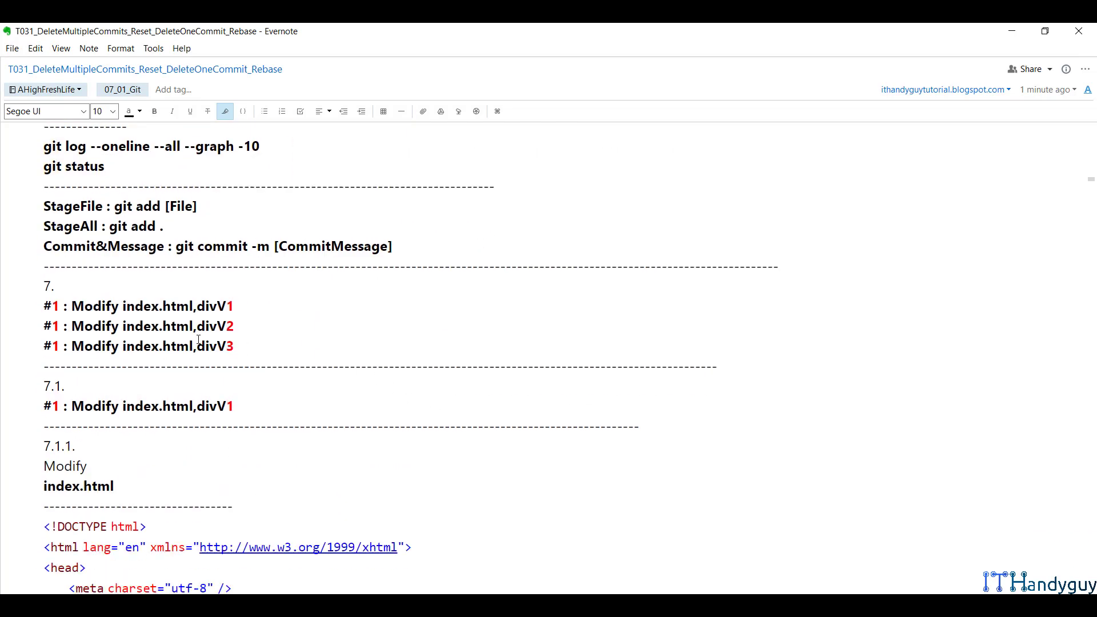
{"action": "left_click_drag", "start_coordinate": [27, 308], "coordinate": [239, 345]}
{"action": "scroll", "coordinate": [247, 346], "scroll_direction": "down", "scroll_amount": 6}
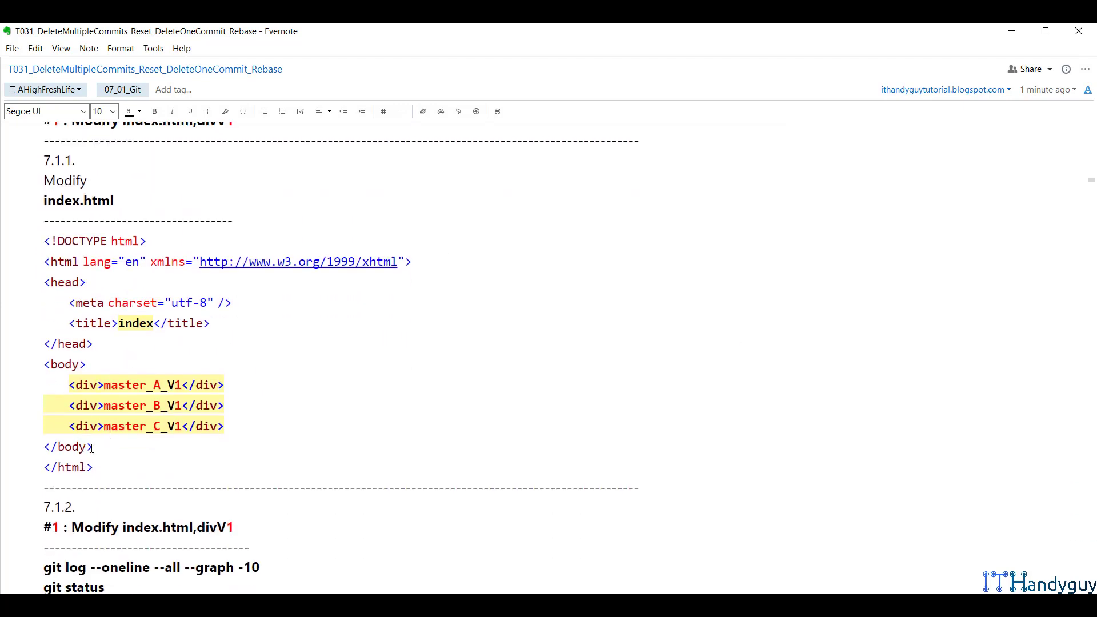
{"action": "left_click_drag", "start_coordinate": [92, 448], "coordinate": [26, 363]}
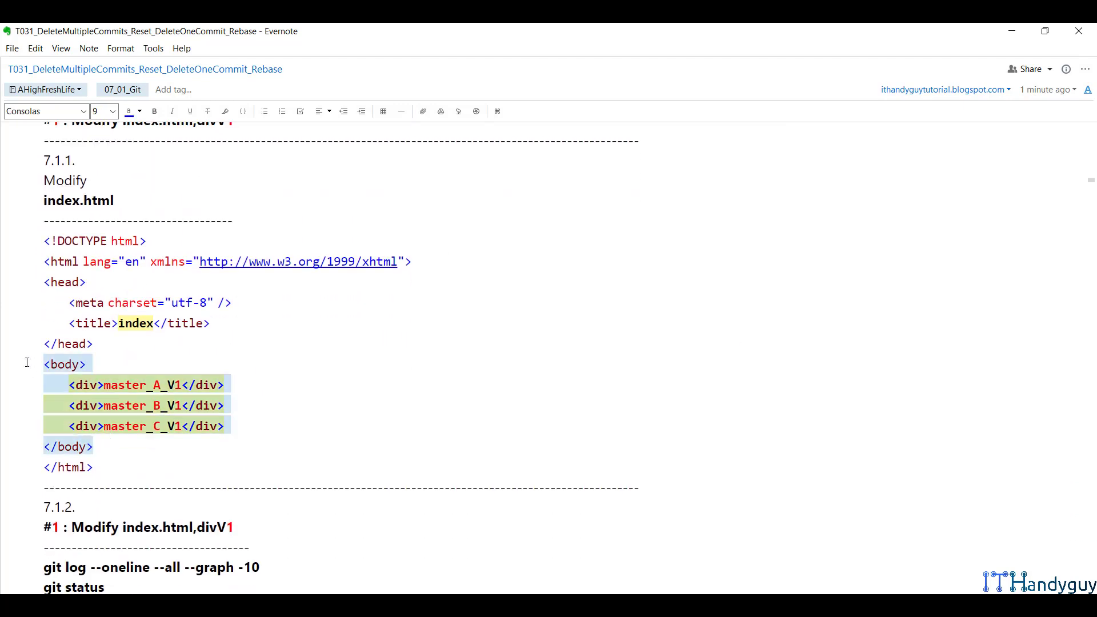
{"action": "left_click", "coordinate": [110, 426]}
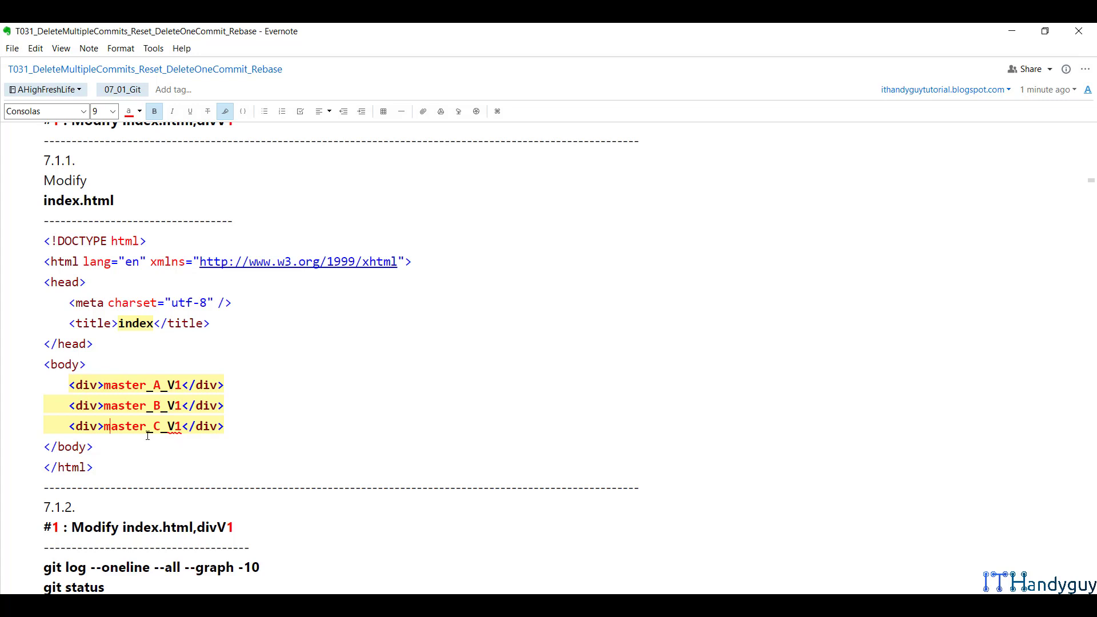
{"action": "left_click_drag", "start_coordinate": [95, 443], "coordinate": [35, 363]}
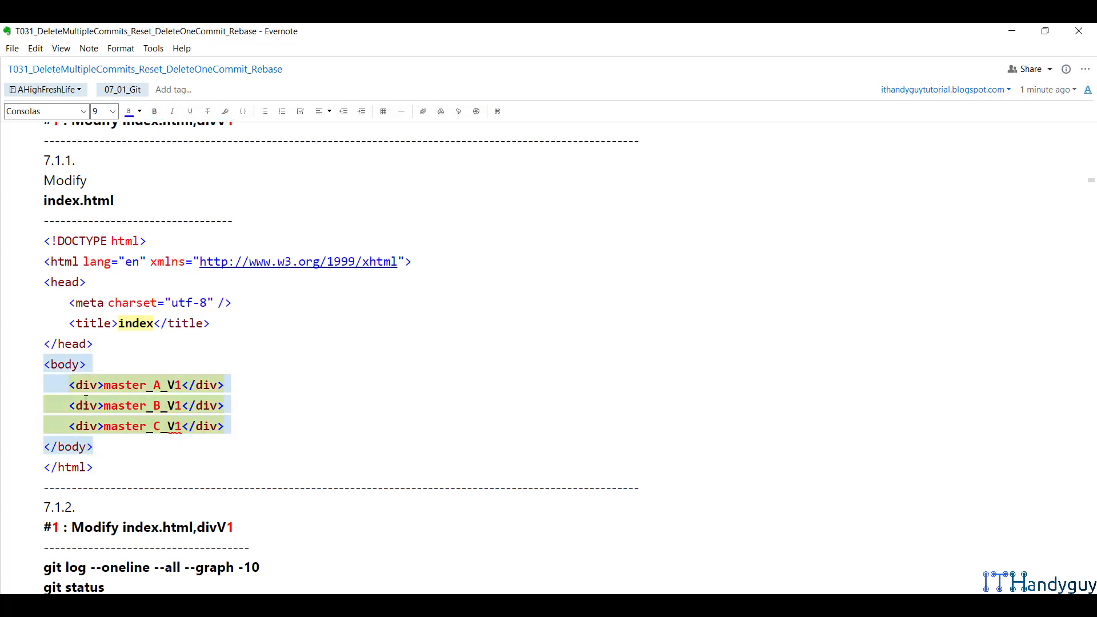
{"action": "right_click", "coordinate": [93, 374]}
{"action": "left_click", "coordinate": [133, 145]}
Step: Open index.html from D:\1_Git\GitHub\GitDemo01 in Notepad++, replace its empty body block with the copied V1 divs block, and save and close it
{"action": "key", "text": "alt+Tab"}
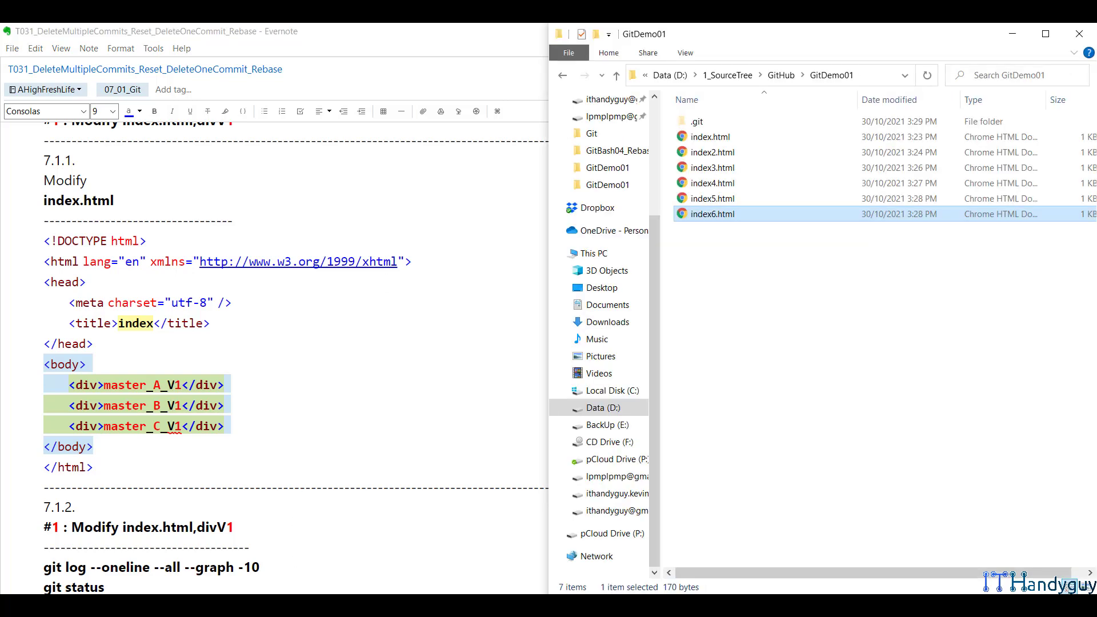
{"action": "key", "text": "alt+Tab"}
{"action": "left_click", "coordinate": [149, 137]}
{"action": "right_click", "coordinate": [155, 137]}
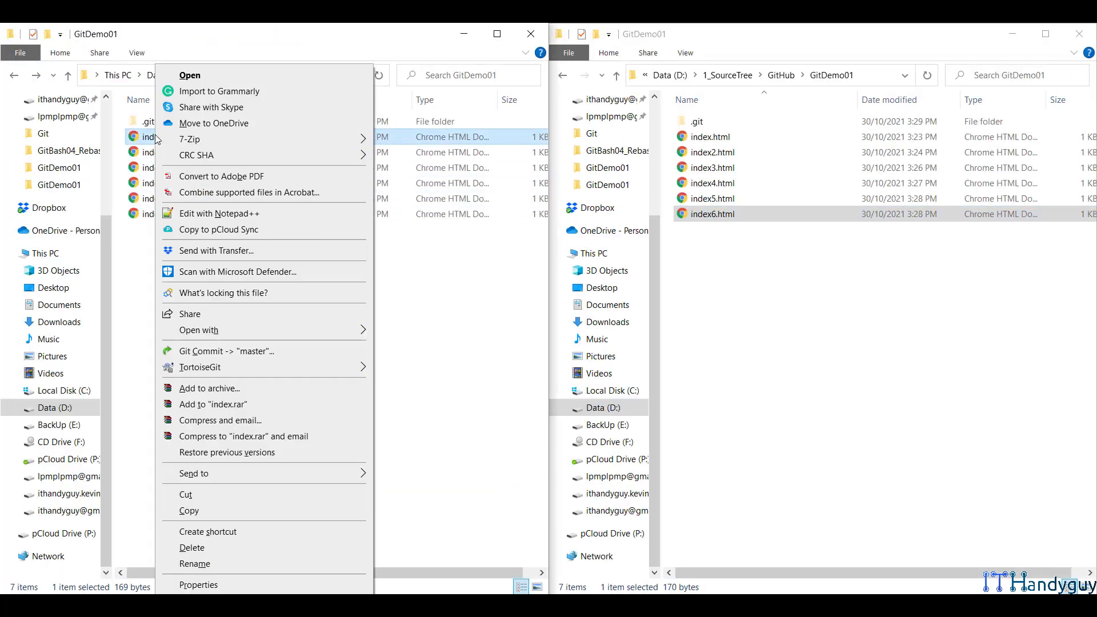
{"action": "left_click", "coordinate": [214, 214]}
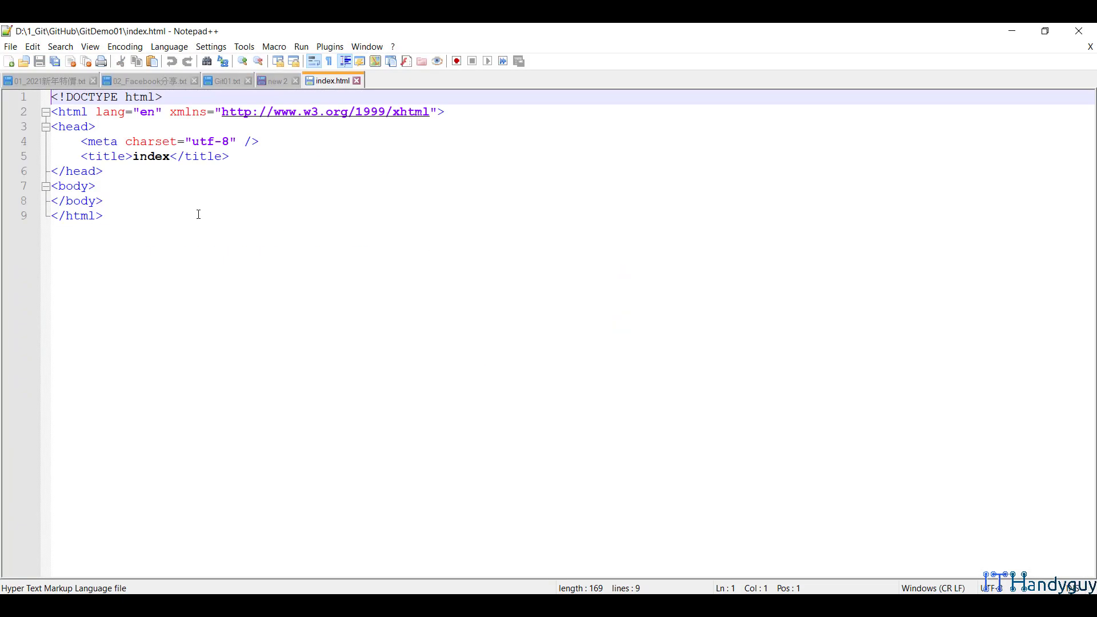
{"action": "left_click_drag", "start_coordinate": [109, 204], "coordinate": [52, 172]}
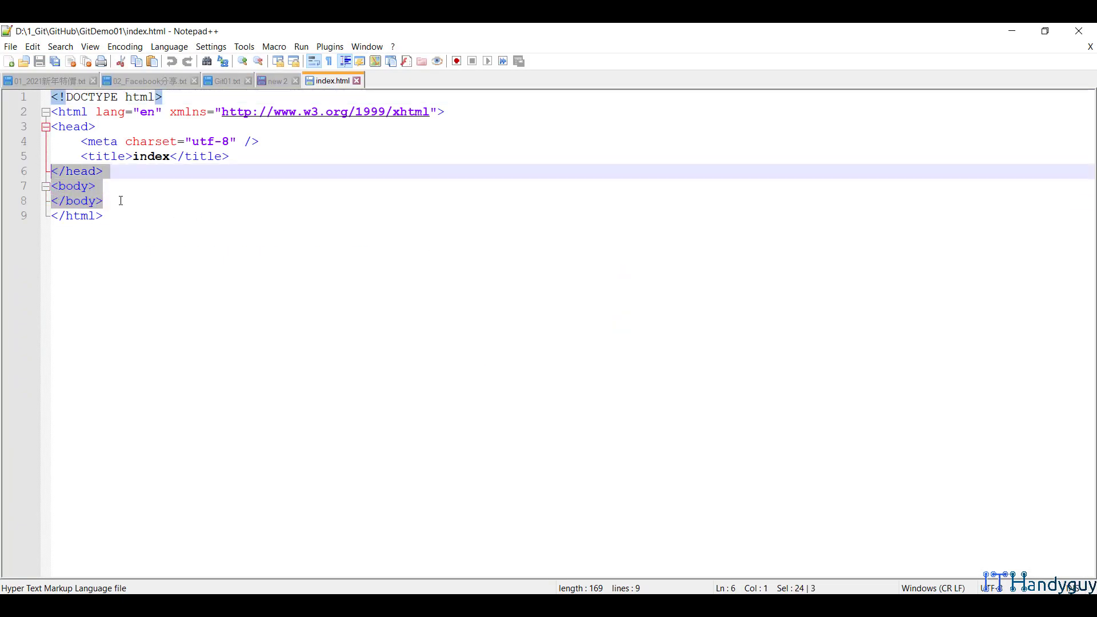
{"action": "key", "text": "shift+Down"}
{"action": "key", "text": "ctrl+v"}
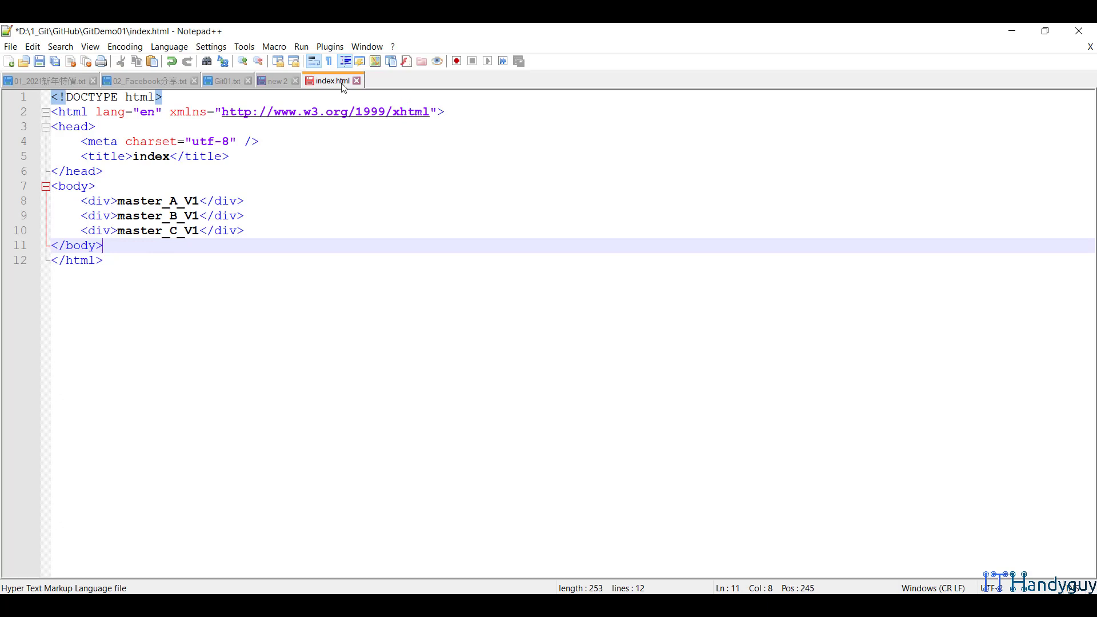
{"action": "key", "text": "ctrl+s"}
{"action": "left_click", "coordinate": [357, 81]}
{"action": "left_click", "coordinate": [1011, 31]}
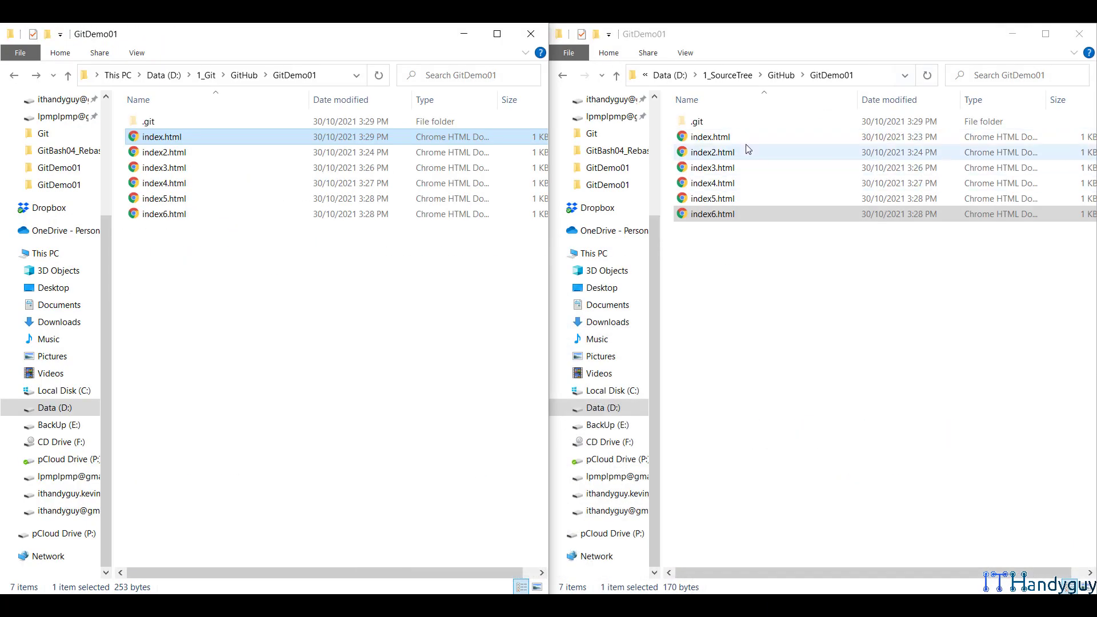
Step: Replace the empty body block of index.html in D:\1_SourceTree\GitHub\GitDemo01 with the copied V1 divs block using Notepad++, and save and close it
{"action": "right_click", "coordinate": [710, 137]}
{"action": "left_click", "coordinate": [805, 213]}
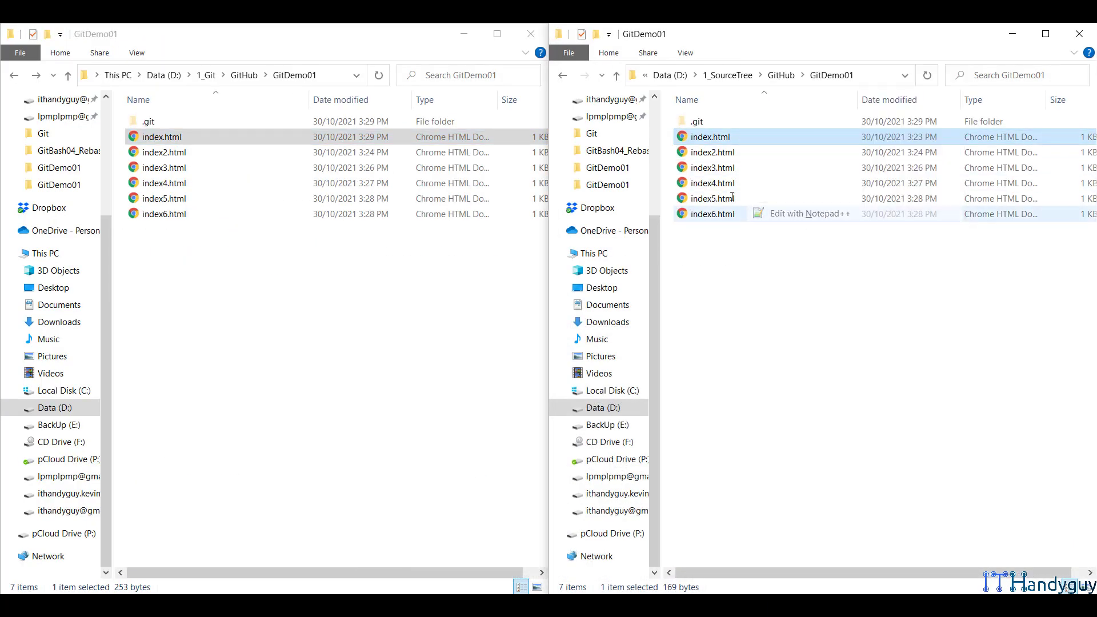
{"action": "left_click_drag", "start_coordinate": [129, 200], "coordinate": [32, 188]}
{"action": "left_click", "coordinate": [106, 204]}
{"action": "key", "text": "ctrl+v"}
{"action": "key", "text": "ctrl+s"}
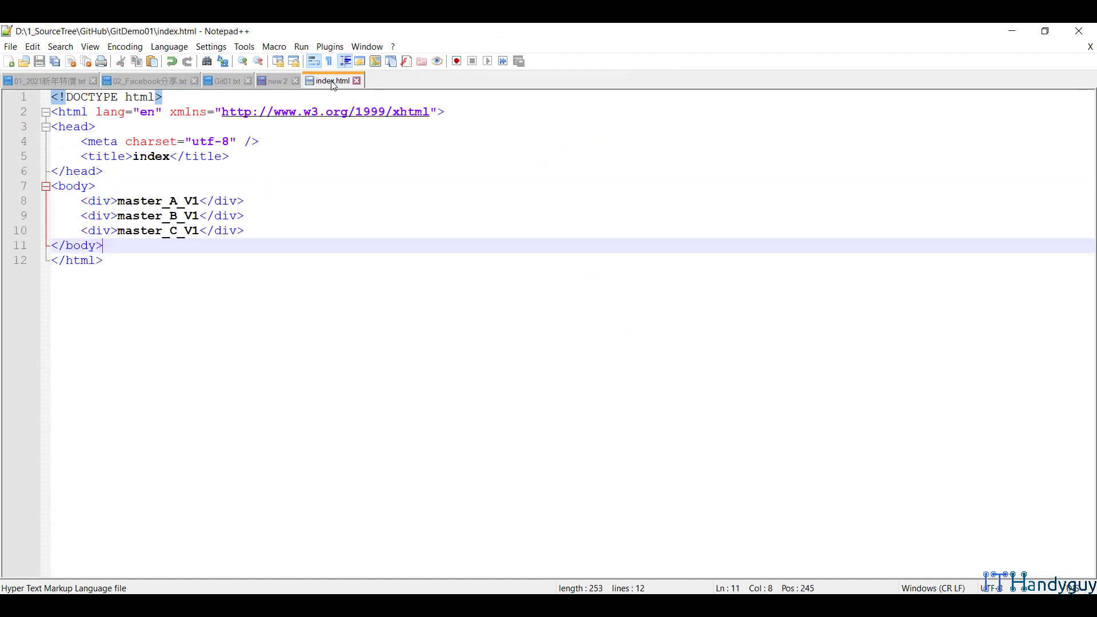
{"action": "key", "text": "ctrl+w"}
{"action": "left_click", "coordinate": [1024, 31]}
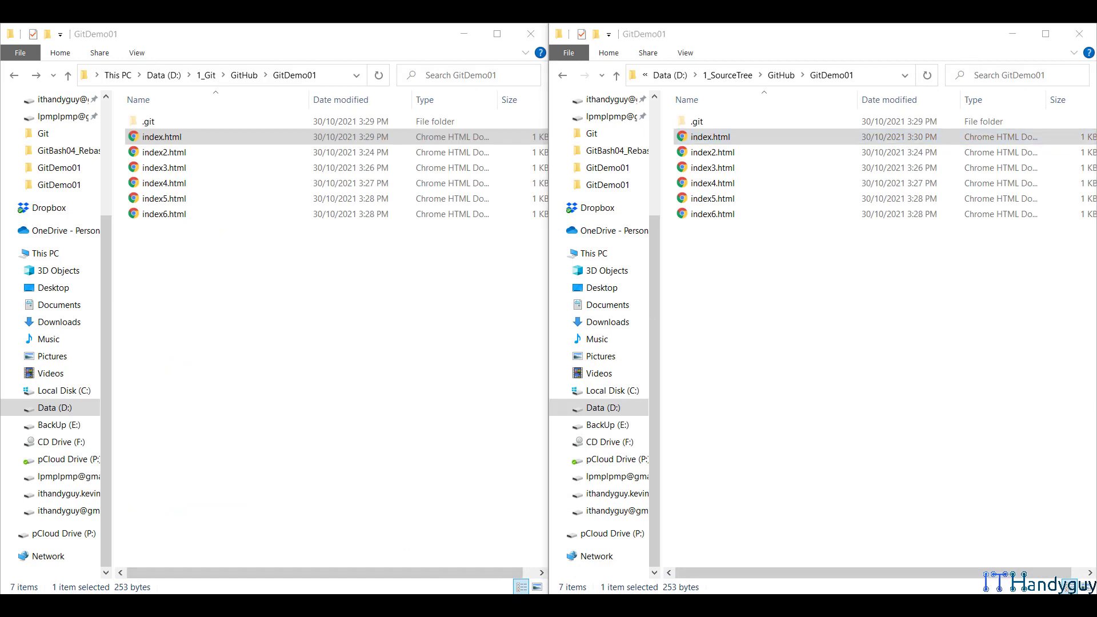
Step: Copy the commit message "#1 : Modify index.html,divV1" from section 7.1.2 of the Evernote note
{"action": "key", "text": "alt+Tab"}
{"action": "scroll", "coordinate": [385, 392], "scroll_direction": "down", "scroll_amount": 5}
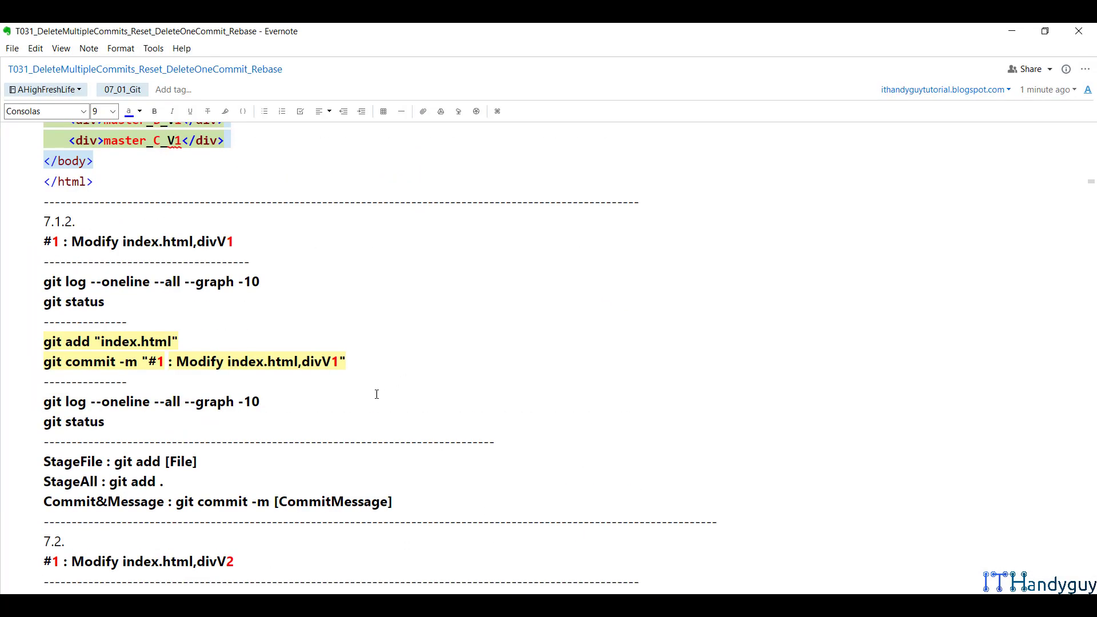
{"action": "left_click", "coordinate": [148, 362]}
{"action": "left_click", "coordinate": [340, 364], "text": "shift"}
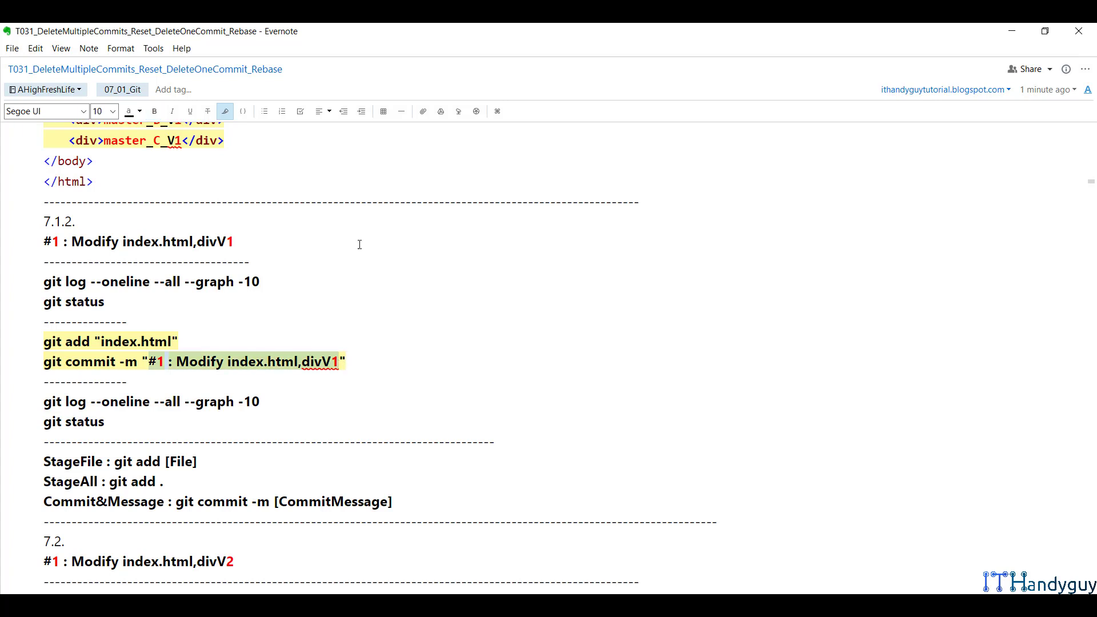
{"action": "right_click", "coordinate": [284, 355]}
{"action": "left_click", "coordinate": [330, 98]}
Step: Switch to SourceTree and review the uncommitted index.html changes and their diff in both GitDemo01 repositories
{"action": "key", "text": "alt+Tab"}
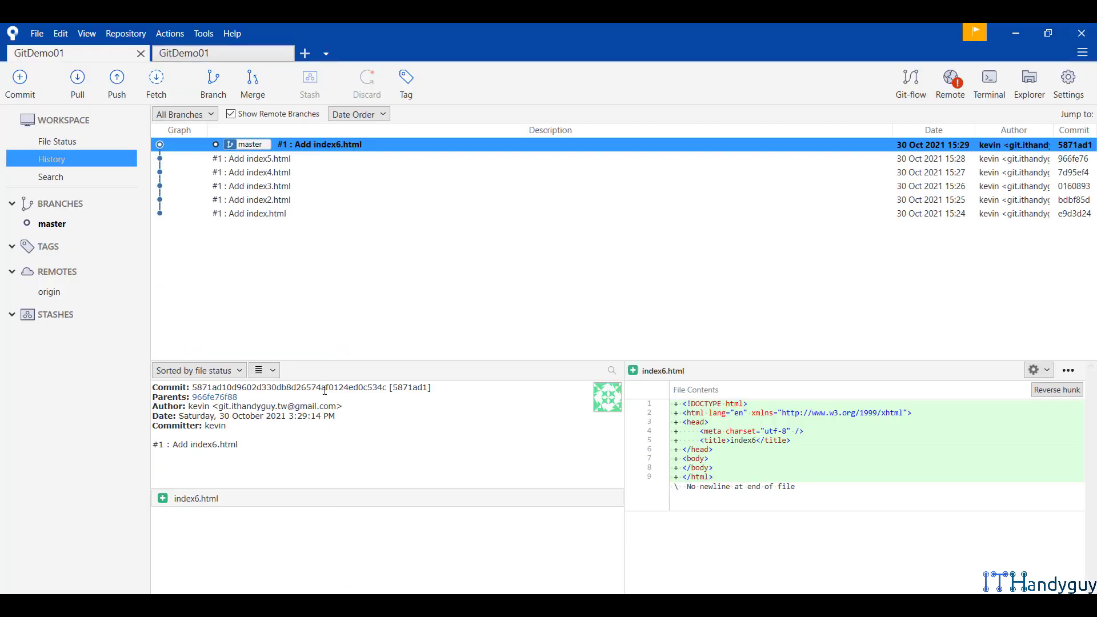
{"action": "left_click", "coordinate": [230, 51]}
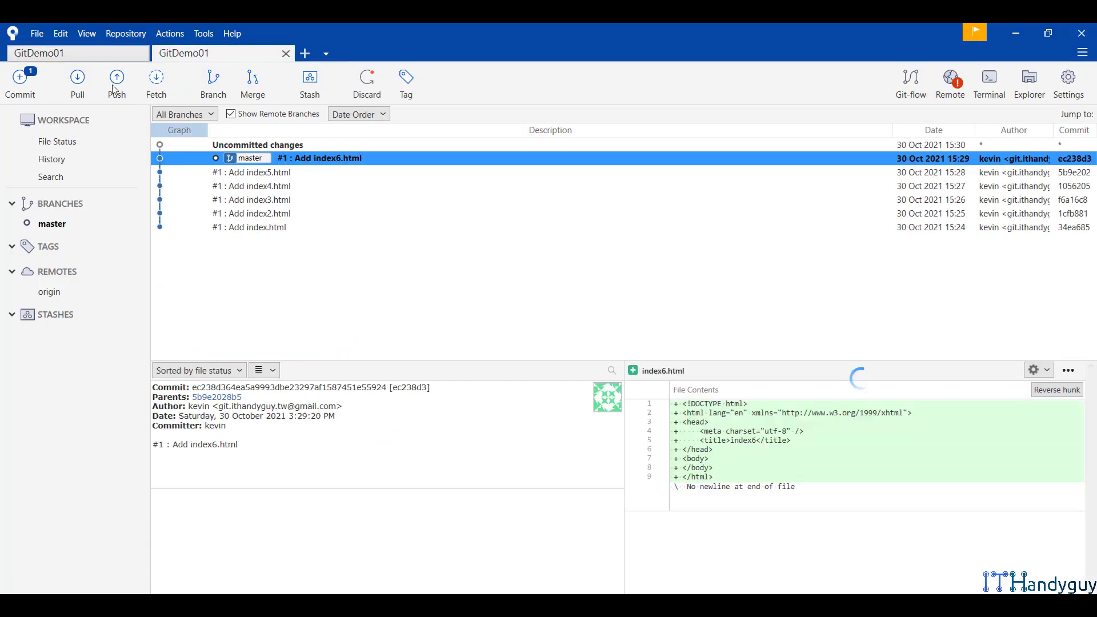
{"action": "left_click", "coordinate": [111, 53]}
{"action": "left_click", "coordinate": [279, 146]}
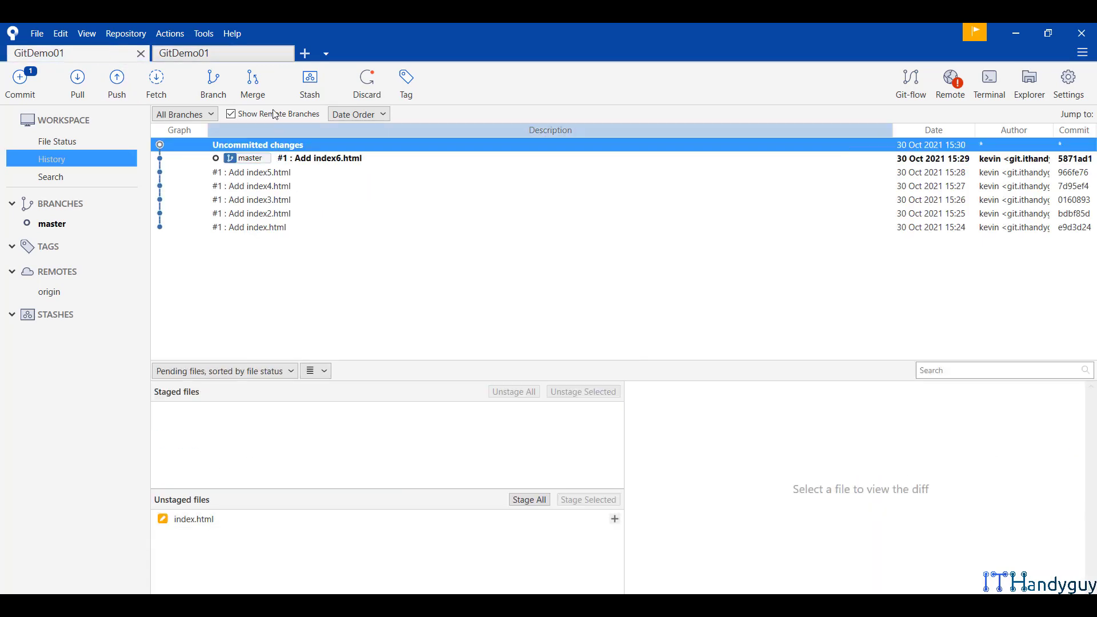
{"action": "left_click", "coordinate": [245, 58]}
{"action": "left_click", "coordinate": [255, 144]}
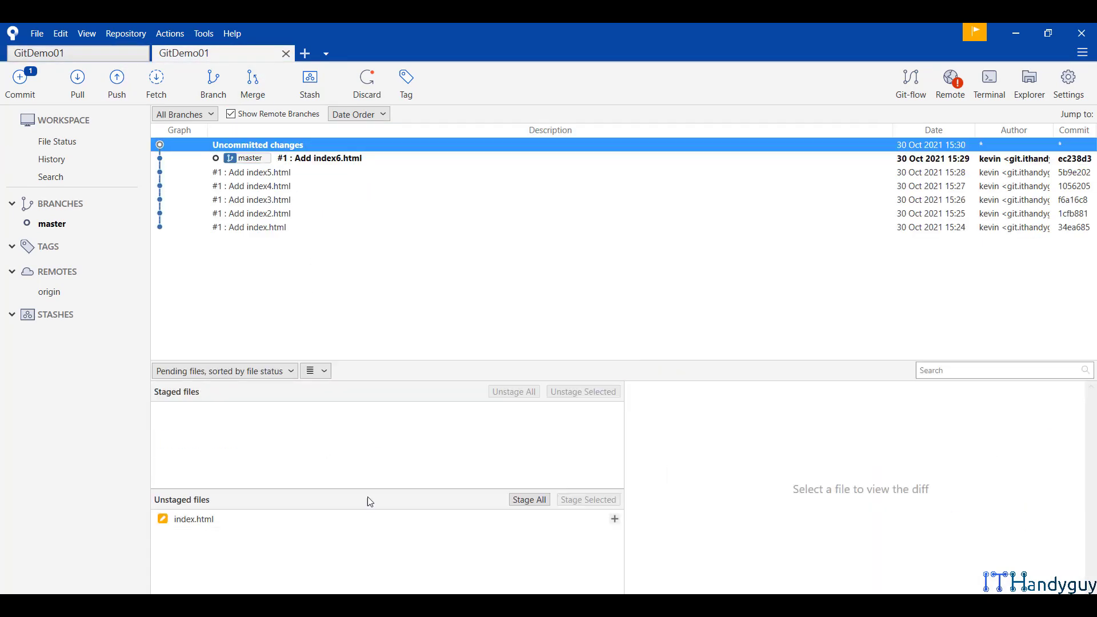
{"action": "left_click", "coordinate": [107, 53]}
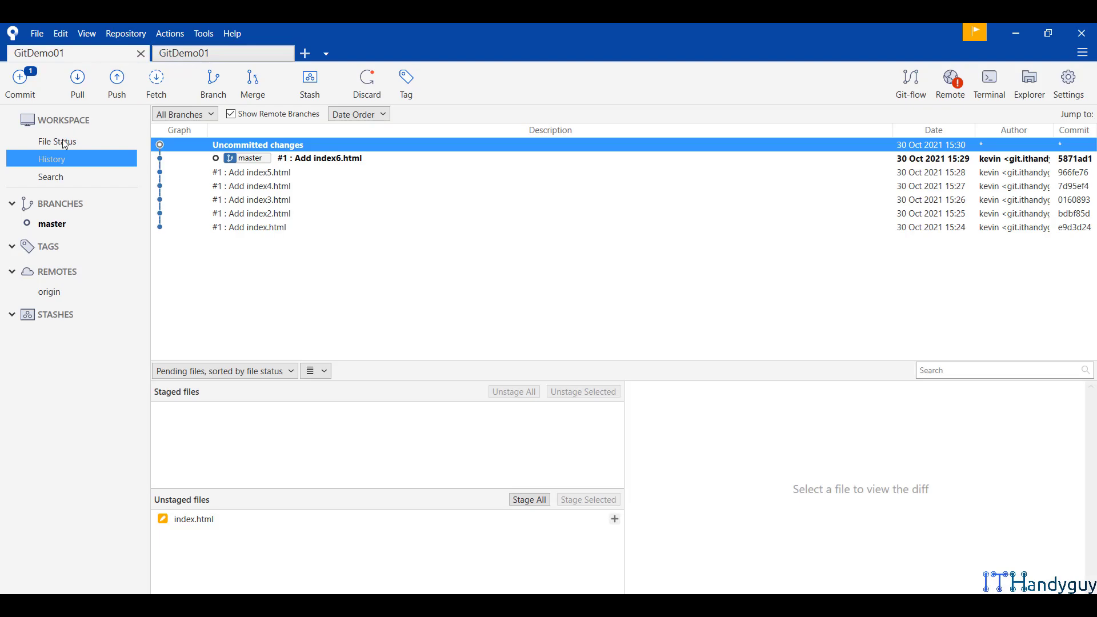
{"action": "left_click", "coordinate": [74, 141]}
{"action": "left_click", "coordinate": [387, 346]}
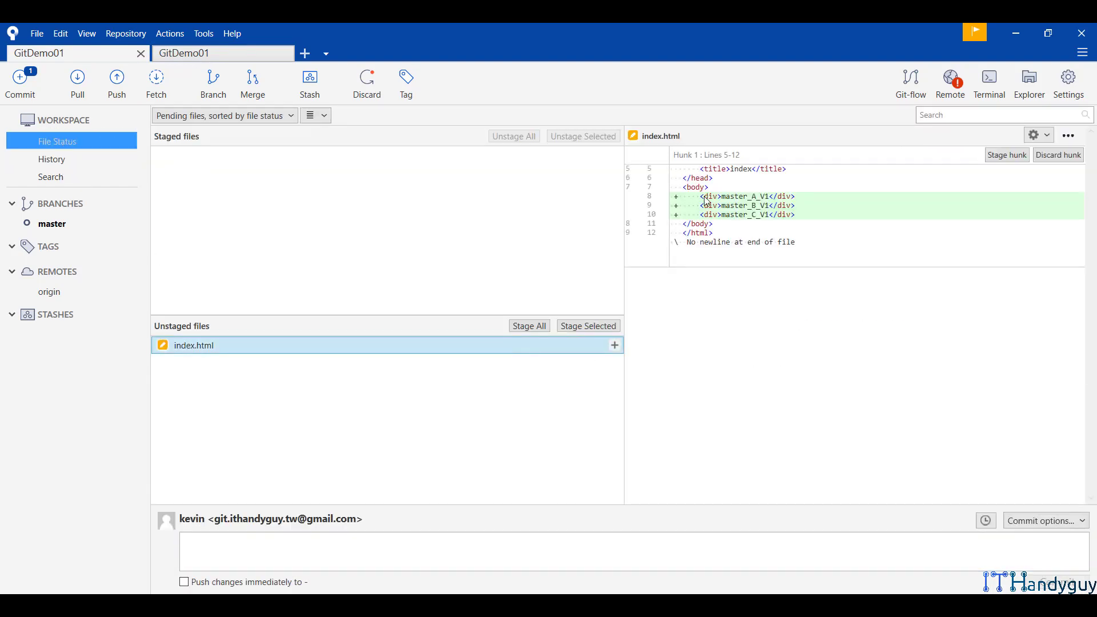
{"action": "left_click", "coordinate": [203, 55]}
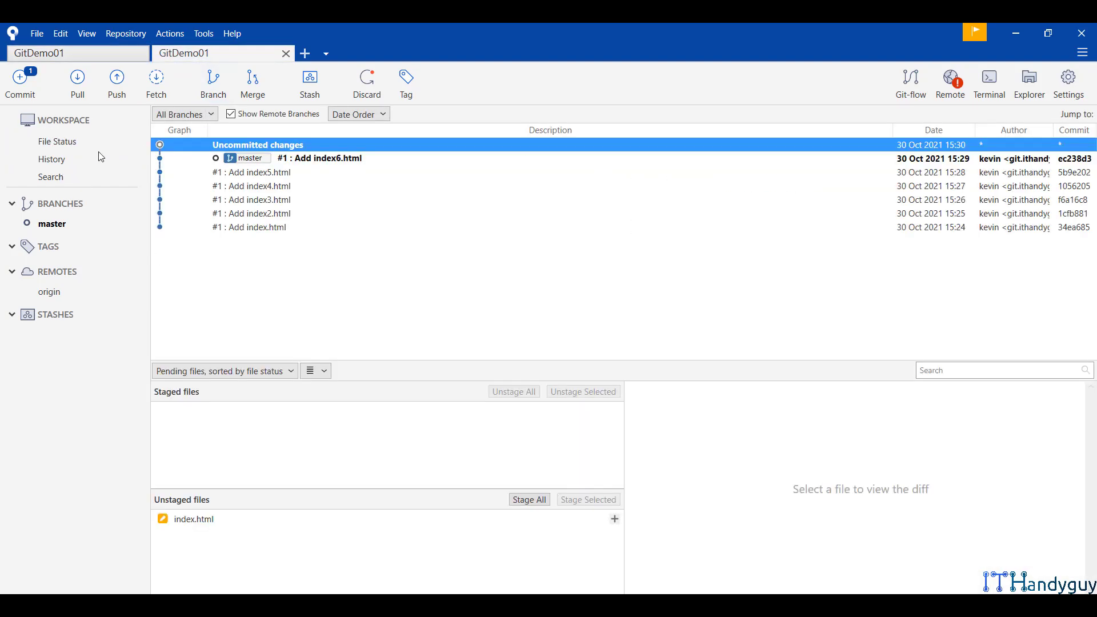
{"action": "left_click", "coordinate": [67, 147]}
{"action": "left_click", "coordinate": [424, 343]}
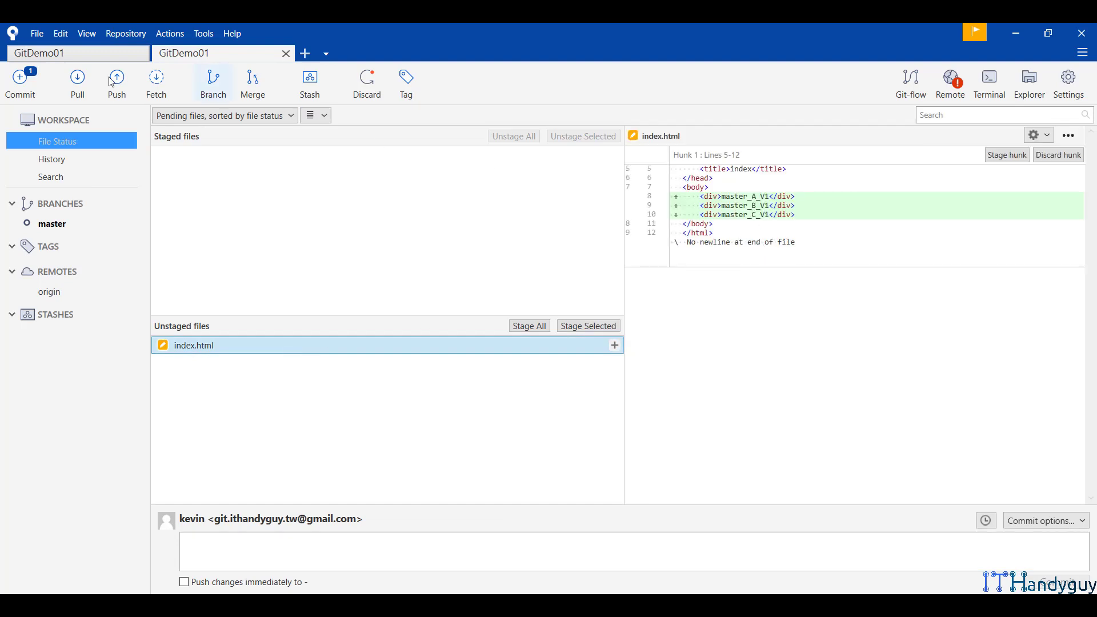
Step: Stage and commit index.html in the first GitDemo01 repository with the message "#1 : Modify index.html,divV1", and show its history
{"action": "left_click", "coordinate": [615, 345]}
{"action": "left_click", "coordinate": [508, 551]}
{"action": "key", "text": "ctrl+v"}
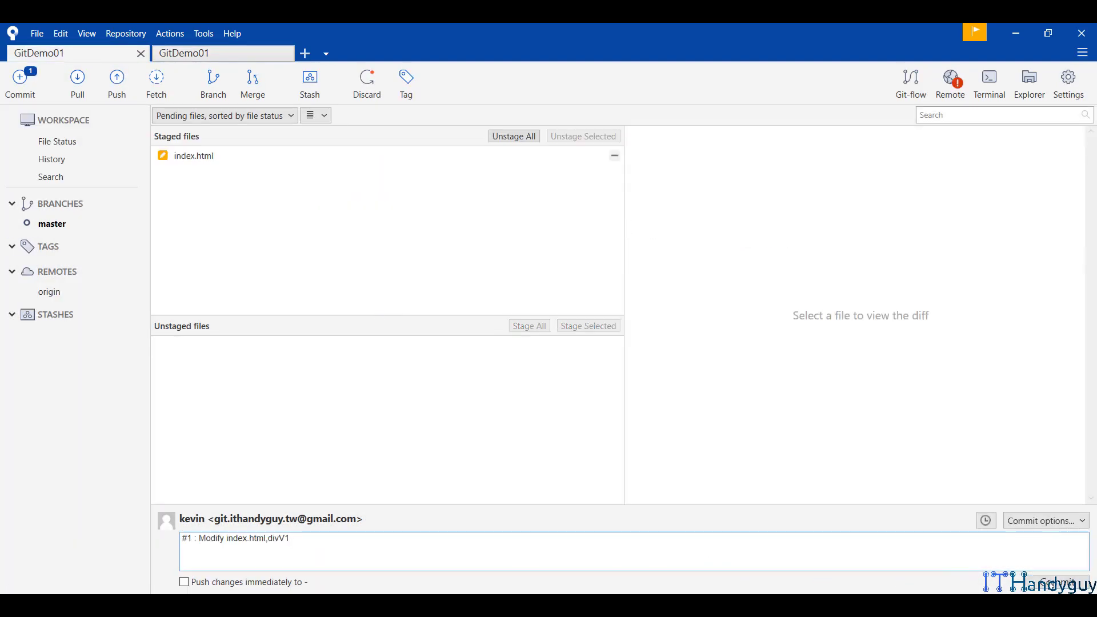
{"action": "left_click", "coordinate": [1061, 582]}
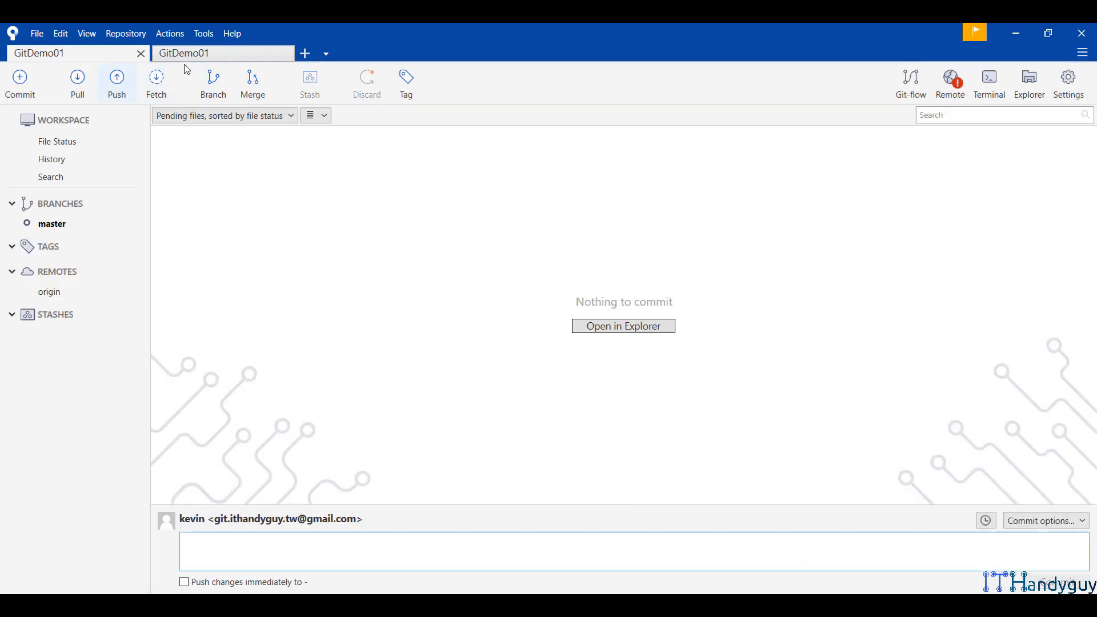
{"action": "left_click", "coordinate": [46, 154]}
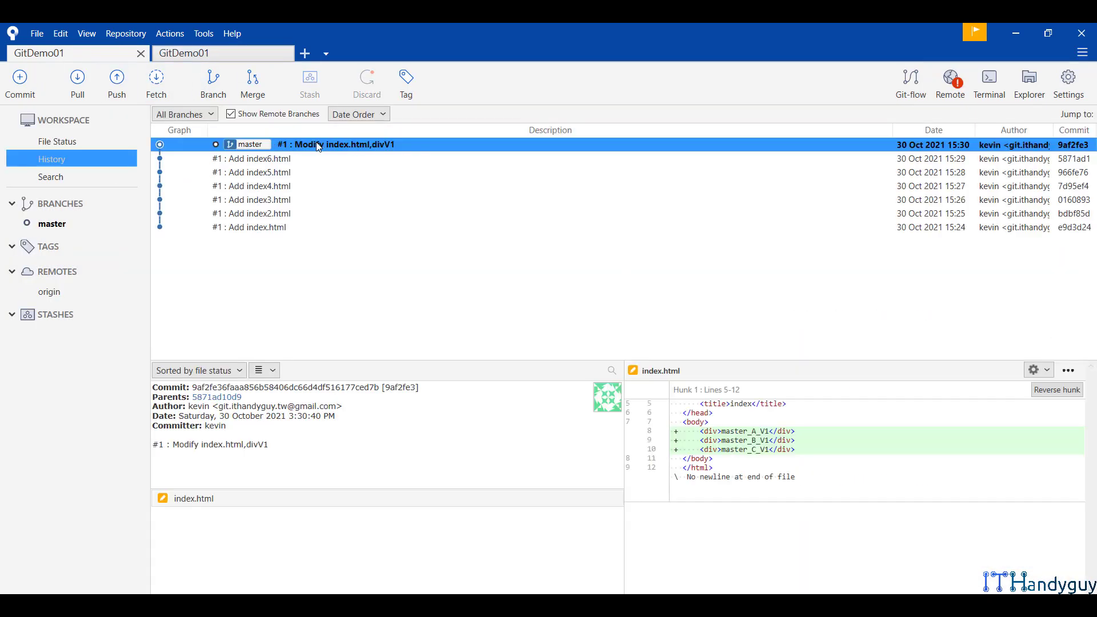
Step: Stage and commit index.html in the second GitDemo01 repository with the message "#1 : Modify index.html,divV1", and show its history
{"action": "left_click", "coordinate": [248, 50]}
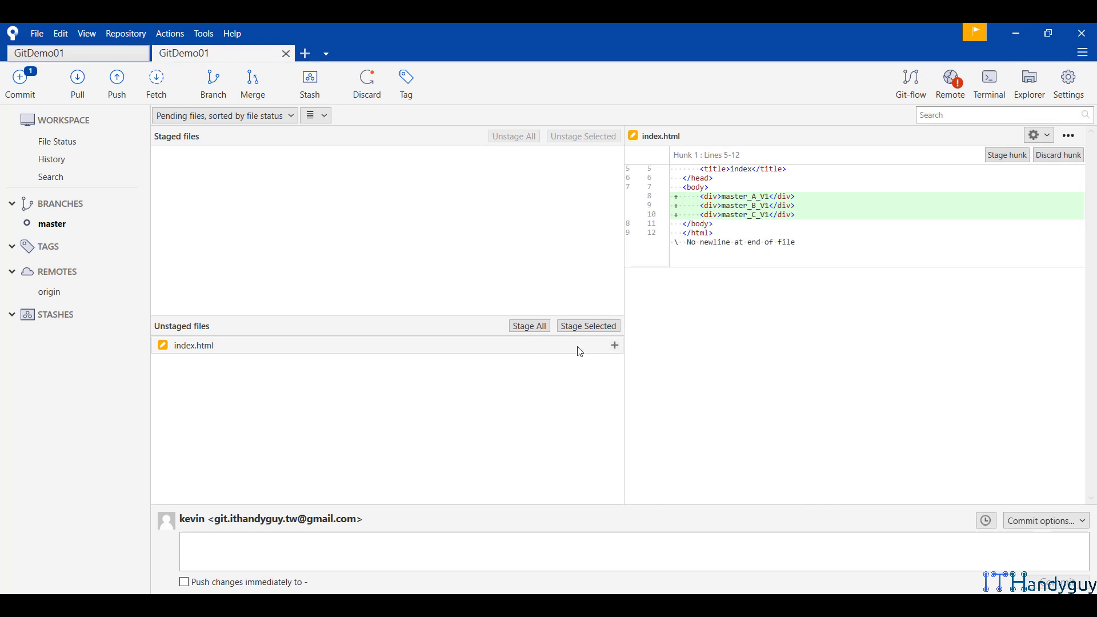
{"action": "left_click", "coordinate": [615, 345]}
{"action": "left_click", "coordinate": [631, 557]}
{"action": "key", "text": "ctrl+v"}
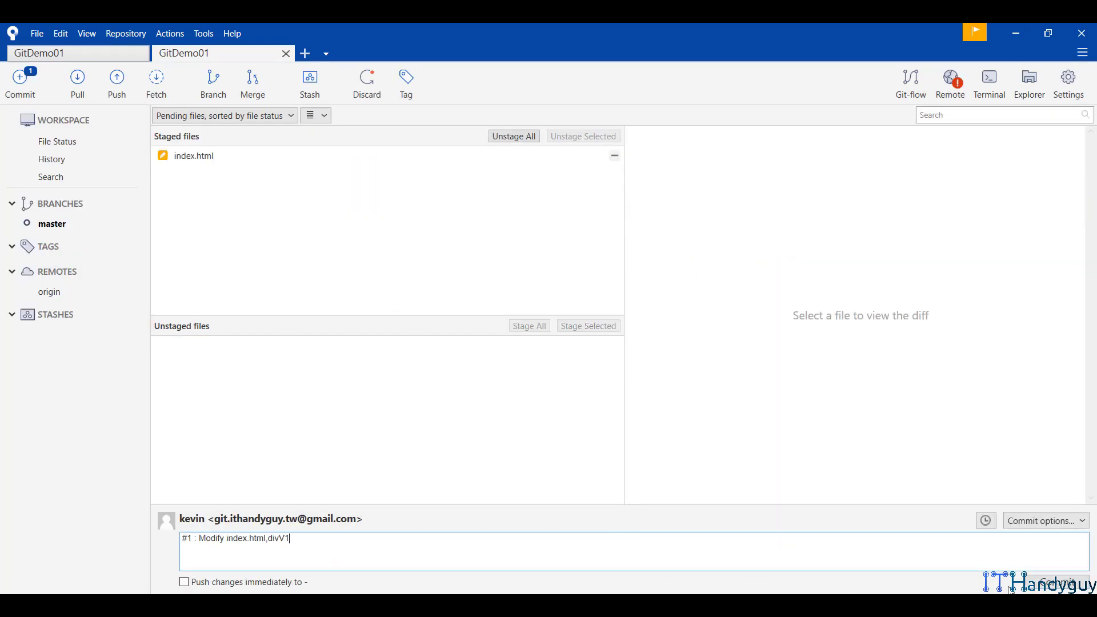
{"action": "left_click", "coordinate": [1044, 577]}
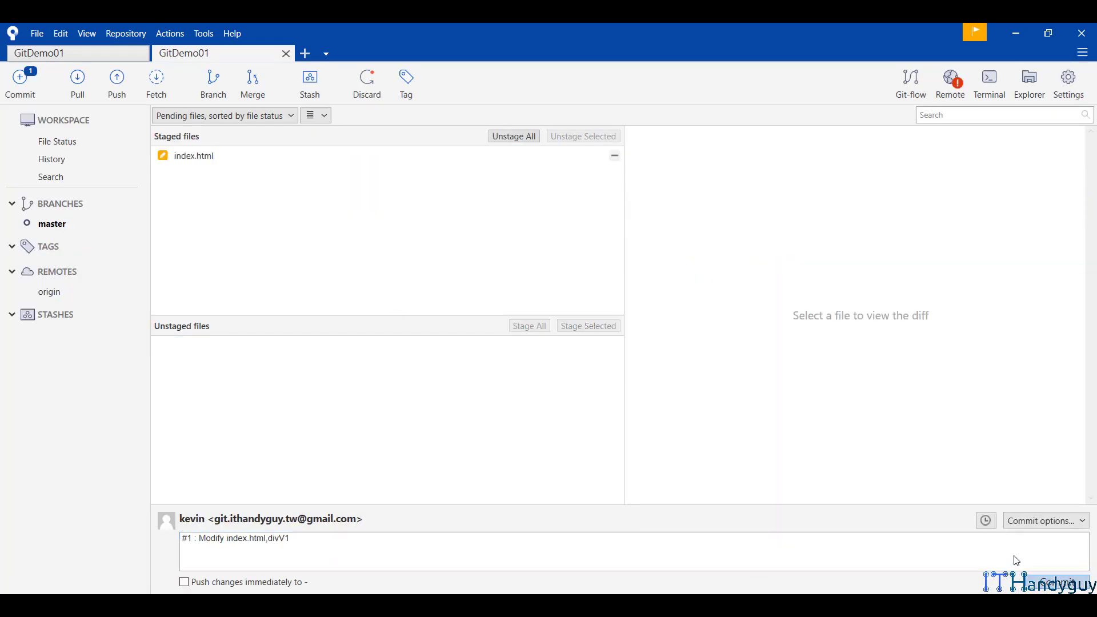
{"action": "left_click", "coordinate": [52, 159]}
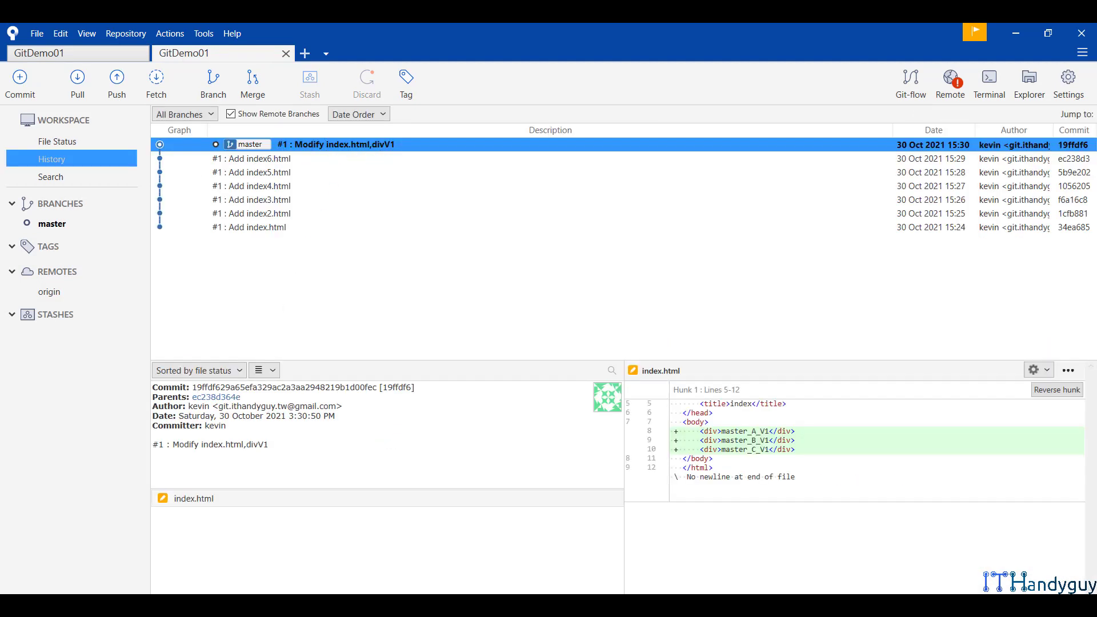
Step: Copy the body block with the master_A_V2, master_B_V2 and master_C_V2 divs from section 7.2.1 of the Evernote note
{"action": "key", "text": "alt+Tab"}
{"action": "scroll", "coordinate": [128, 415], "scroll_direction": "down", "scroll_amount": 6}
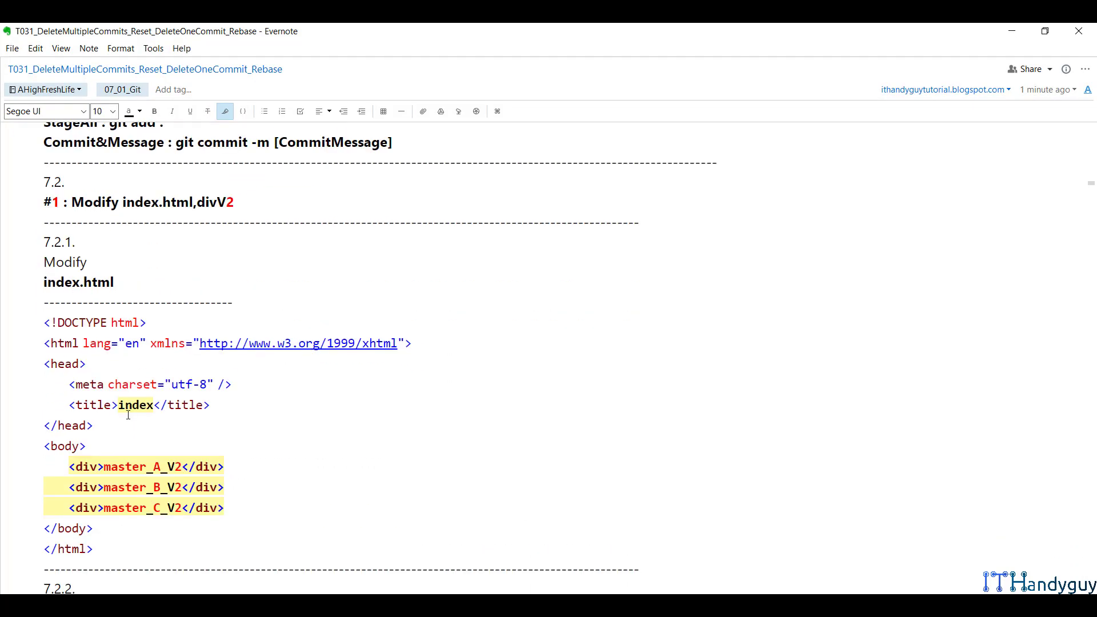
{"action": "scroll", "coordinate": [128, 415], "scroll_direction": "down", "scroll_amount": 1}
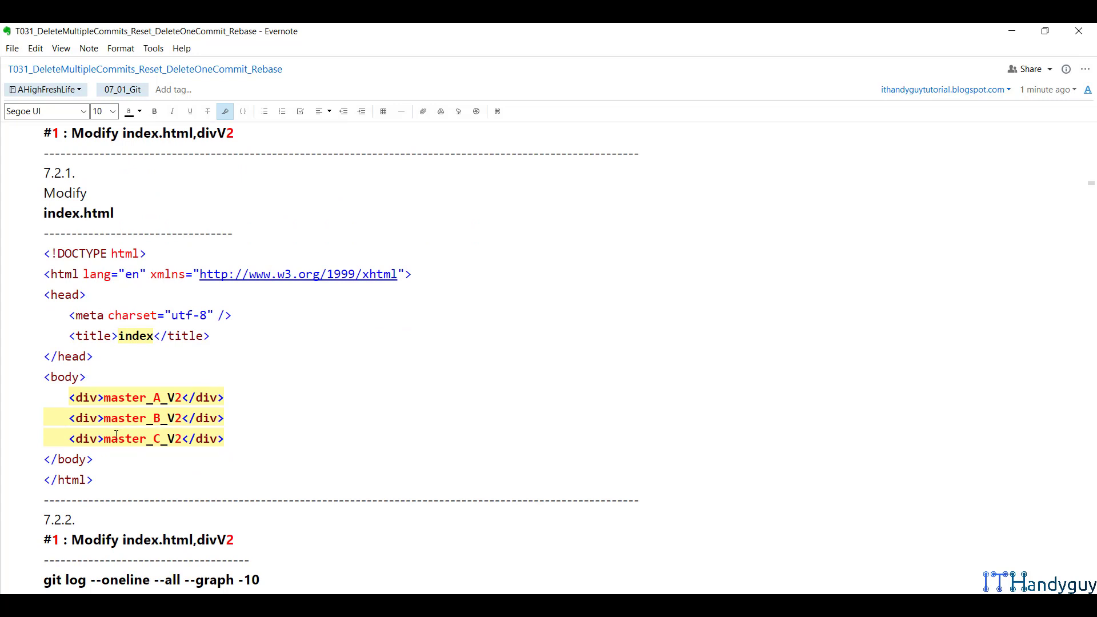
{"action": "left_click", "coordinate": [99, 458]}
{"action": "left_click", "coordinate": [36, 378], "text": "shift"}
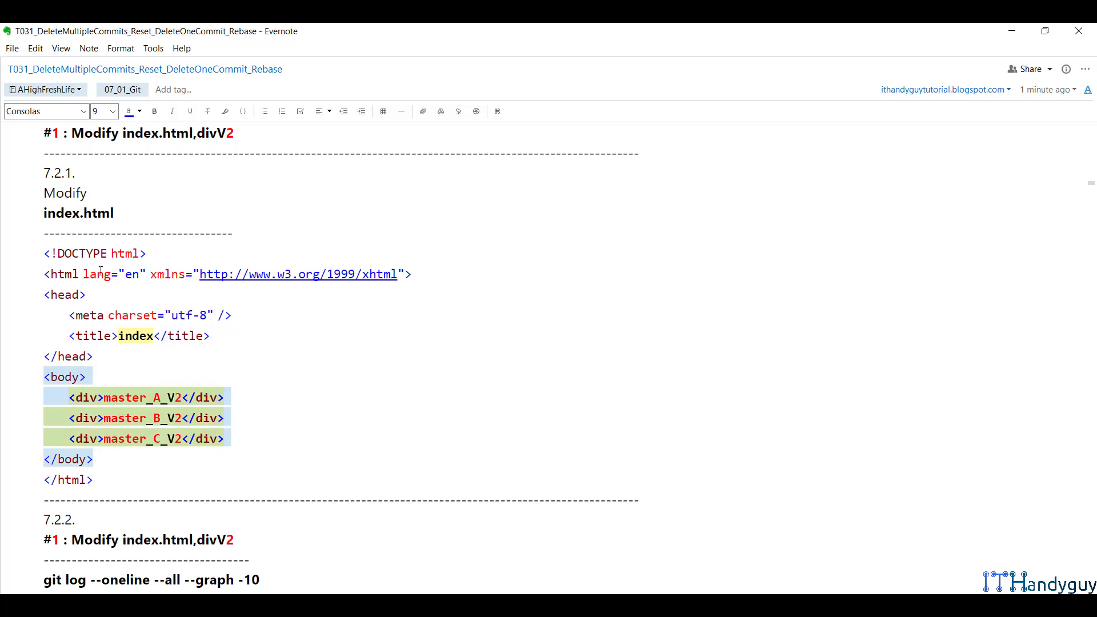
{"action": "right_click", "coordinate": [73, 403]}
{"action": "left_click", "coordinate": [125, 146]}
Step: Open index.html from D:\1_Git\GitHub\GitDemo01 in Notepad++, replace its body block with the copied V2 divs block, and save and close it
{"action": "key", "text": "alt+Tab"}
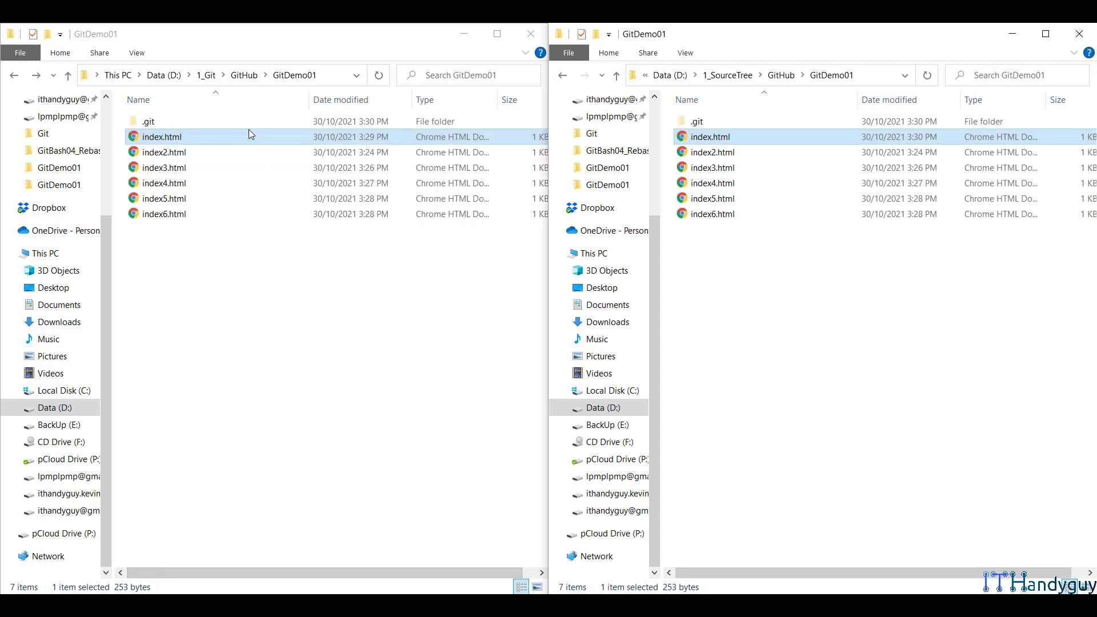
{"action": "right_click", "coordinate": [250, 133]}
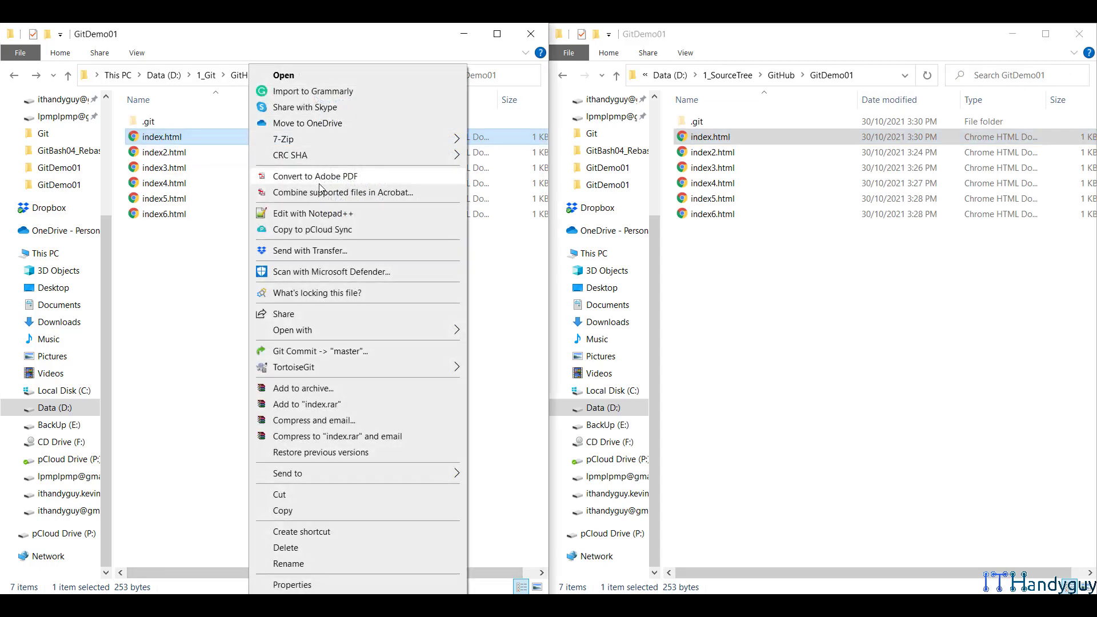
{"action": "left_click", "coordinate": [318, 212]}
{"action": "left_click_drag", "start_coordinate": [108, 247], "coordinate": [30, 188]}
{"action": "key", "text": "ctrl+v"}
{"action": "left_click_drag", "start_coordinate": [51, 201], "coordinate": [244, 231]}
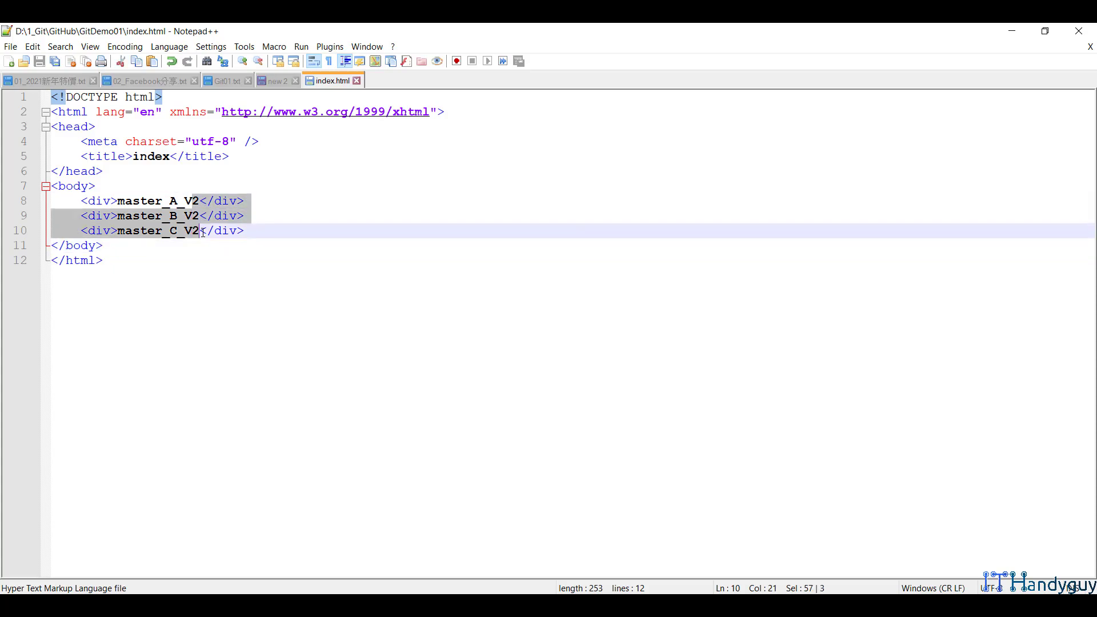
{"action": "left_click", "coordinate": [356, 81]}
{"action": "left_click", "coordinate": [1010, 35]}
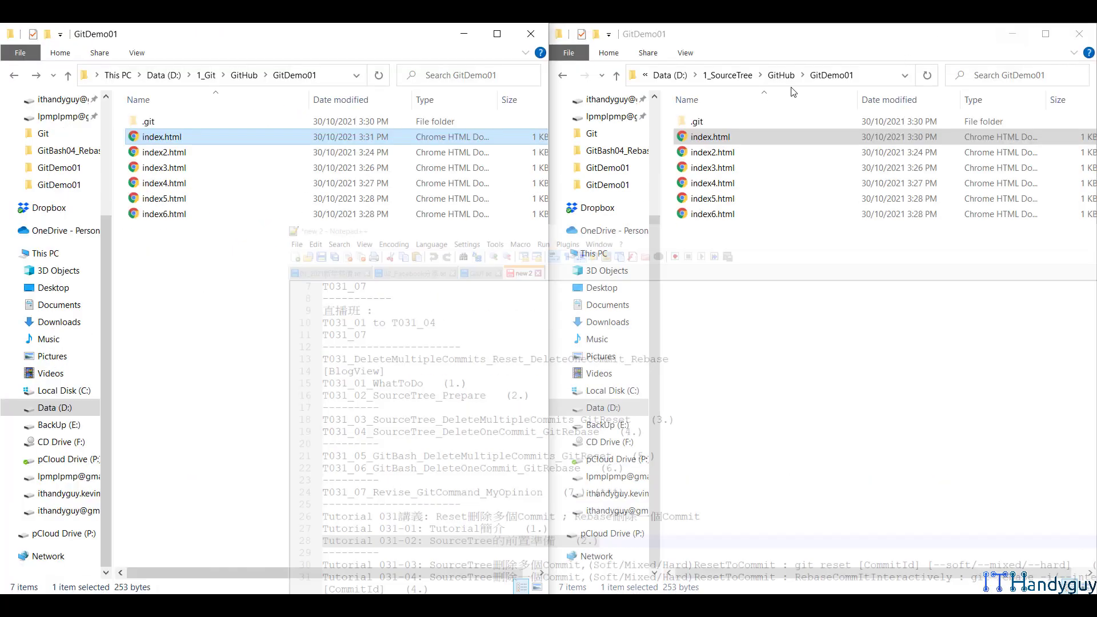
Step: Replace the body block of index.html in D:\1_SourceTree\GitHub\GitDemo01 with the copied V2 divs block using Notepad++, and save and close it
{"action": "right_click", "coordinate": [772, 136]}
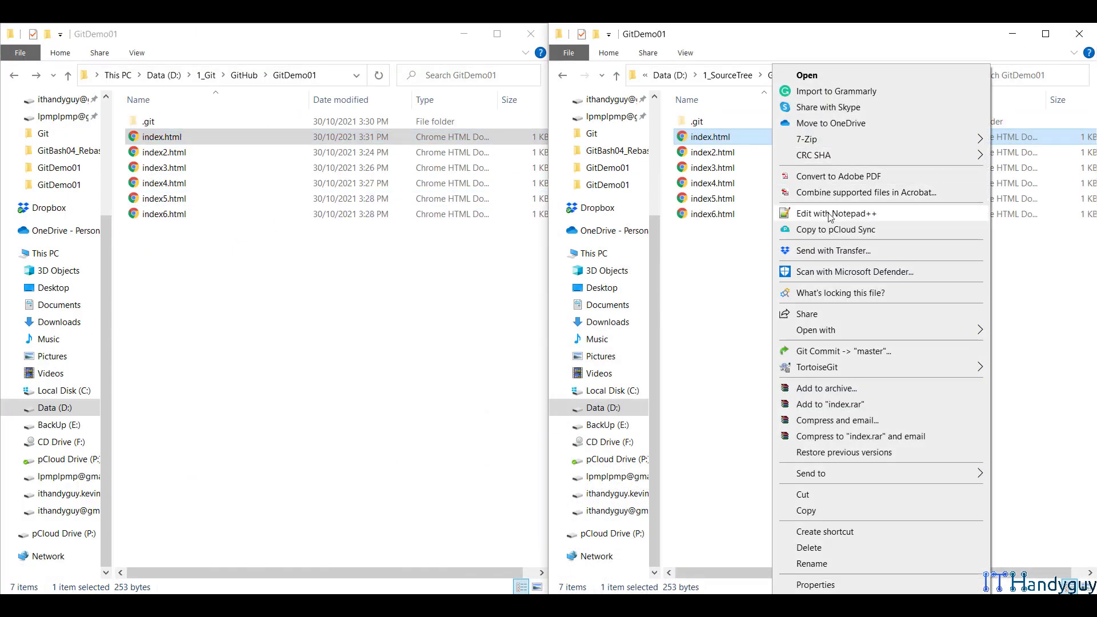
{"action": "left_click", "coordinate": [828, 213]}
{"action": "left_click_drag", "start_coordinate": [103, 246], "coordinate": [39, 191]}
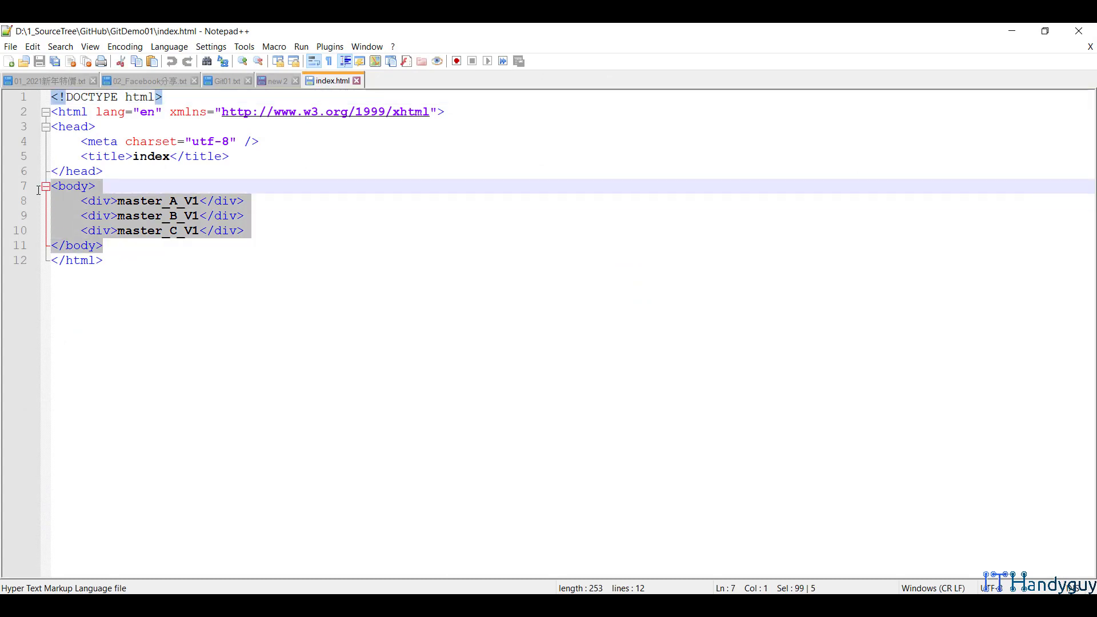
{"action": "key", "text": "ctrl+v"}
{"action": "key", "text": "ctrl+s"}
{"action": "left_click_drag", "start_coordinate": [184, 201], "coordinate": [201, 227]}
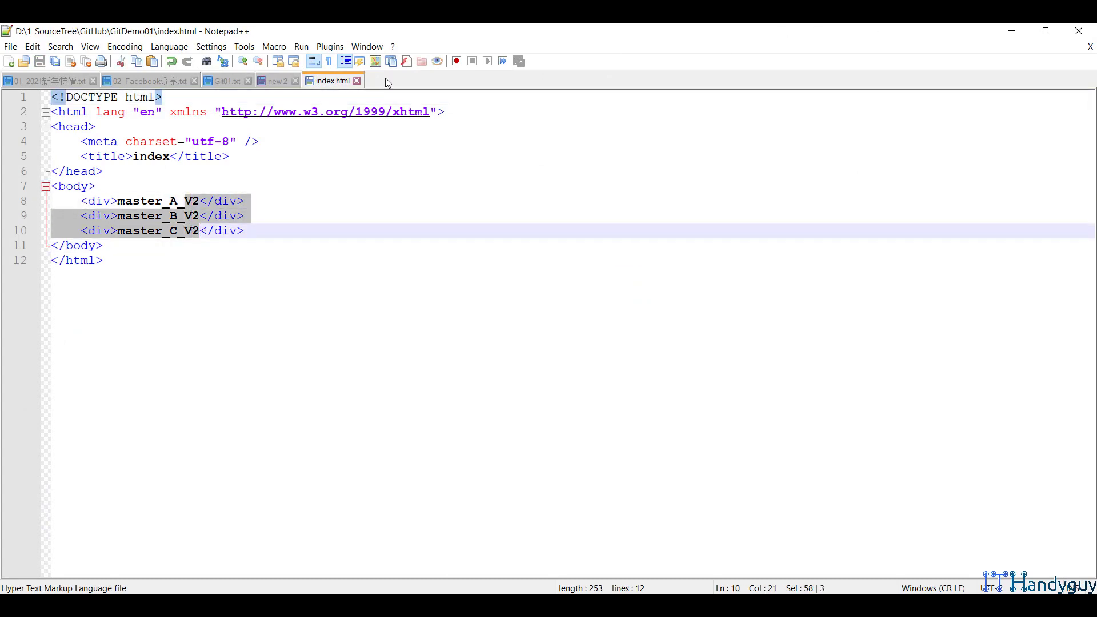
{"action": "middle_click", "coordinate": [322, 83]}
{"action": "left_click", "coordinate": [1011, 32]}
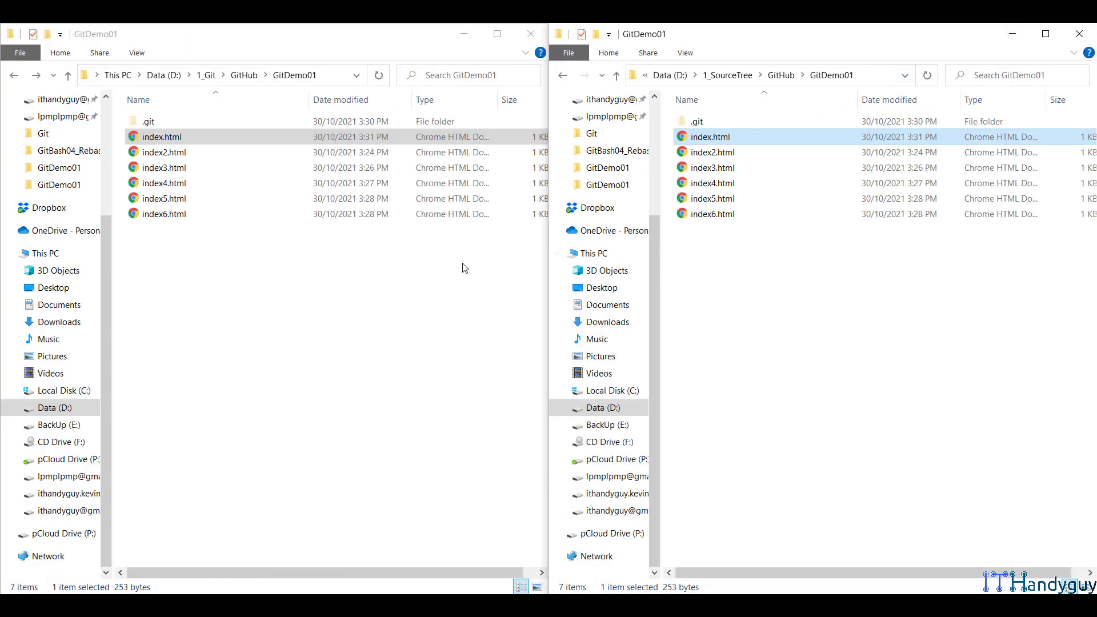
Step: Copy the commit message "#1 : Modify index.html,divV2" from section 7.2.2 of the Evernote note
{"action": "left_click", "coordinate": [392, 597]}
{"action": "scroll", "coordinate": [168, 433], "scroll_direction": "down", "scroll_amount": 1}
{"action": "scroll", "coordinate": [168, 433], "scroll_direction": "down", "scroll_amount": 2}
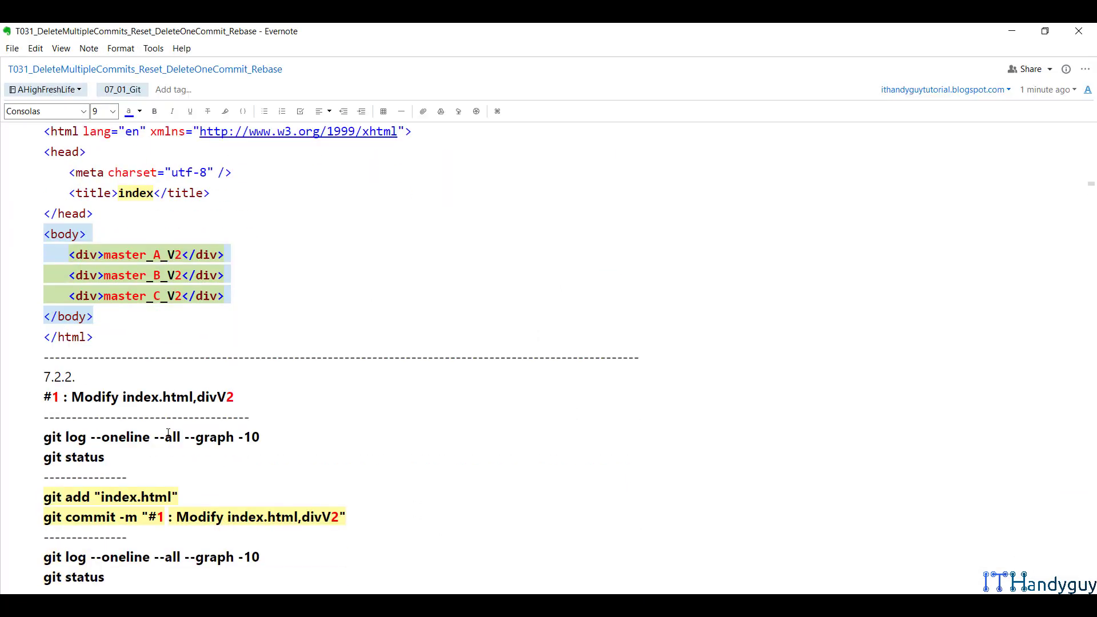
{"action": "left_click", "coordinate": [151, 443]}
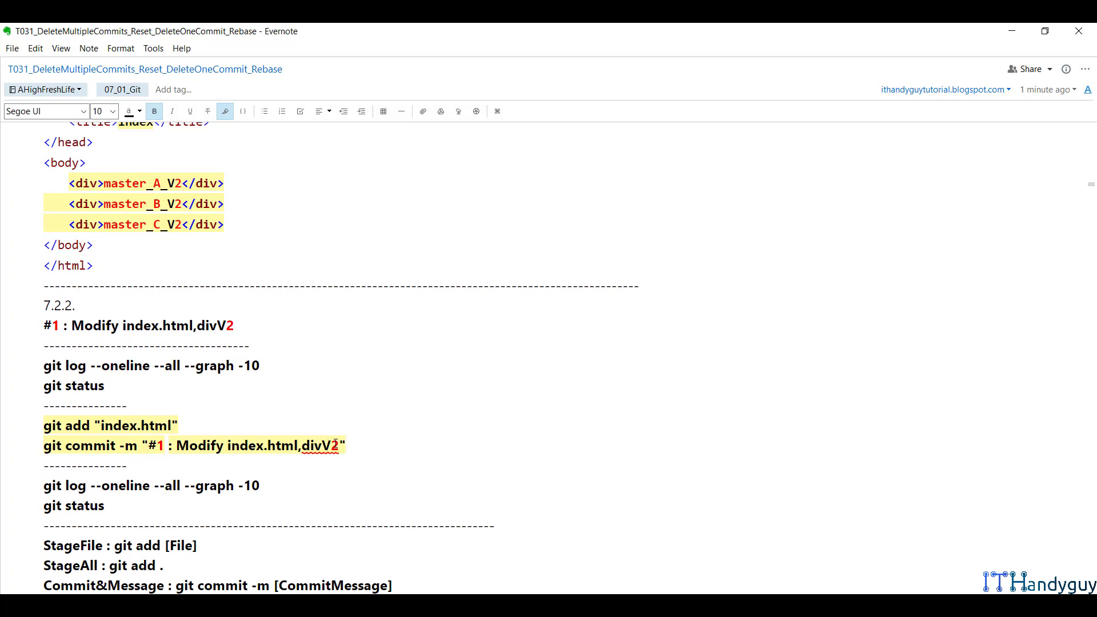
{"action": "left_click", "coordinate": [337, 445], "text": "shift"}
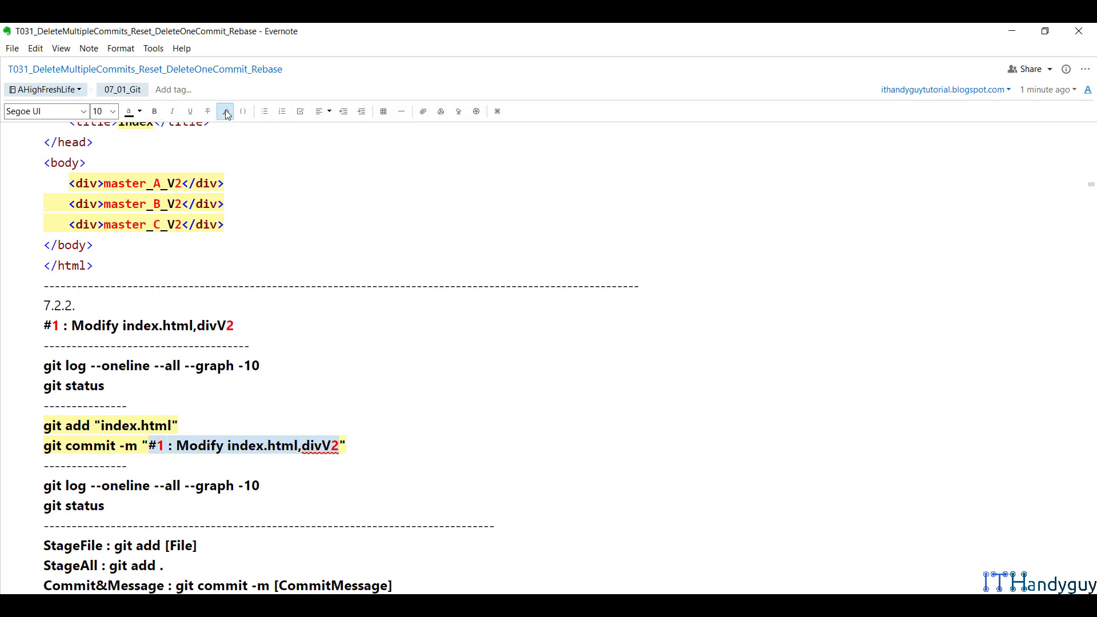
{"action": "right_click", "coordinate": [289, 444]}
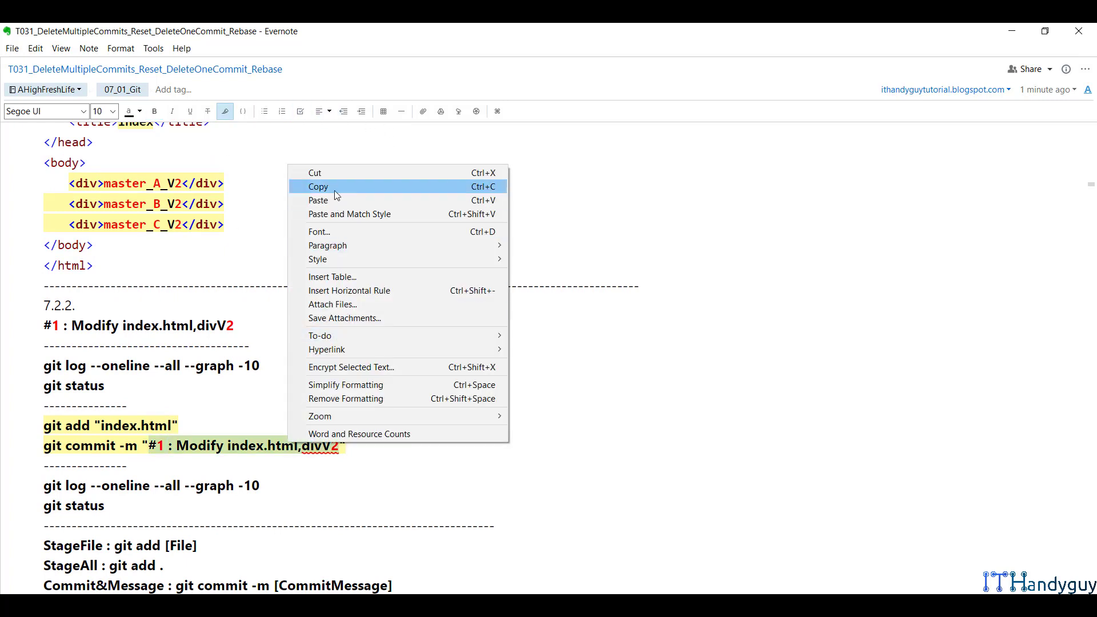
{"action": "left_click", "coordinate": [334, 190]}
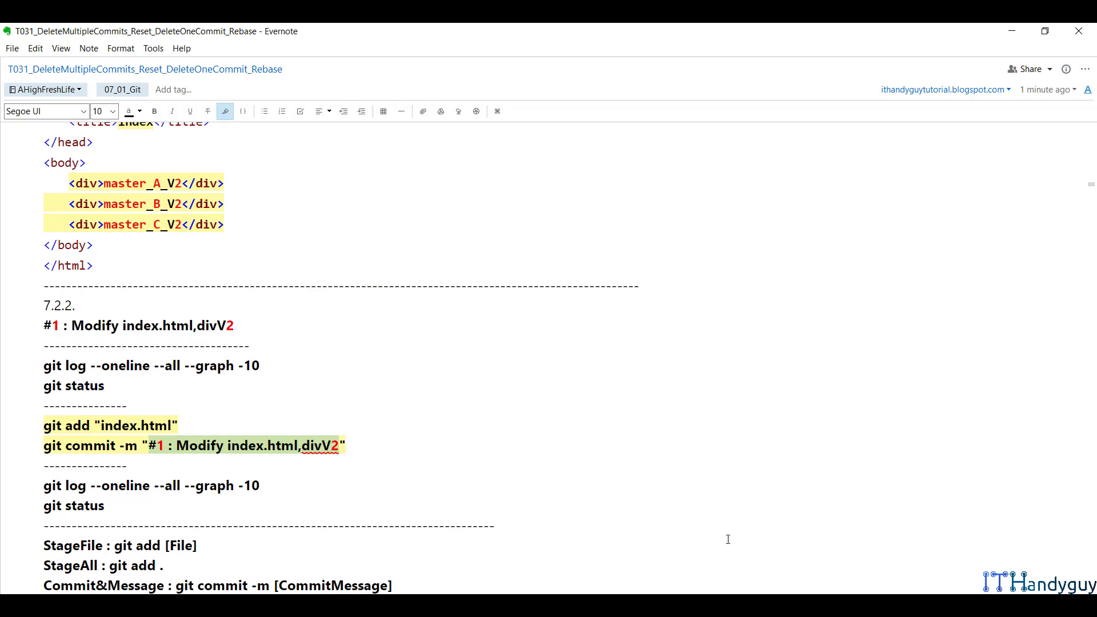
Step: Switch to Sourcetree and review the pending index.html changes in the file status of both GitDemo01 repositories
{"action": "key", "text": "alt+Tab"}
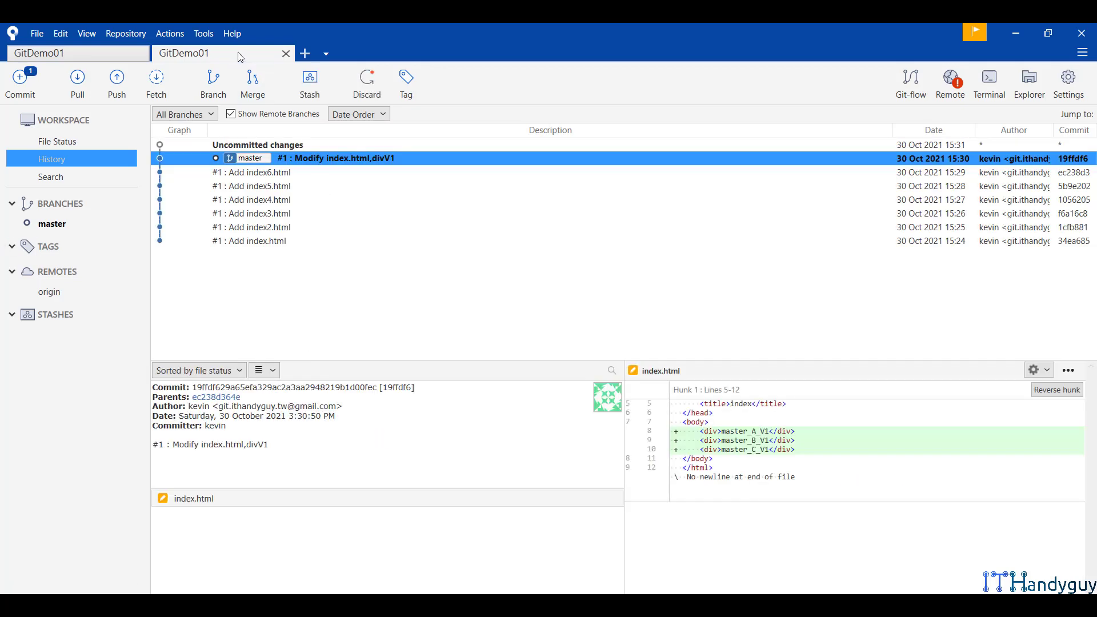
{"action": "left_click", "coordinate": [126, 55]}
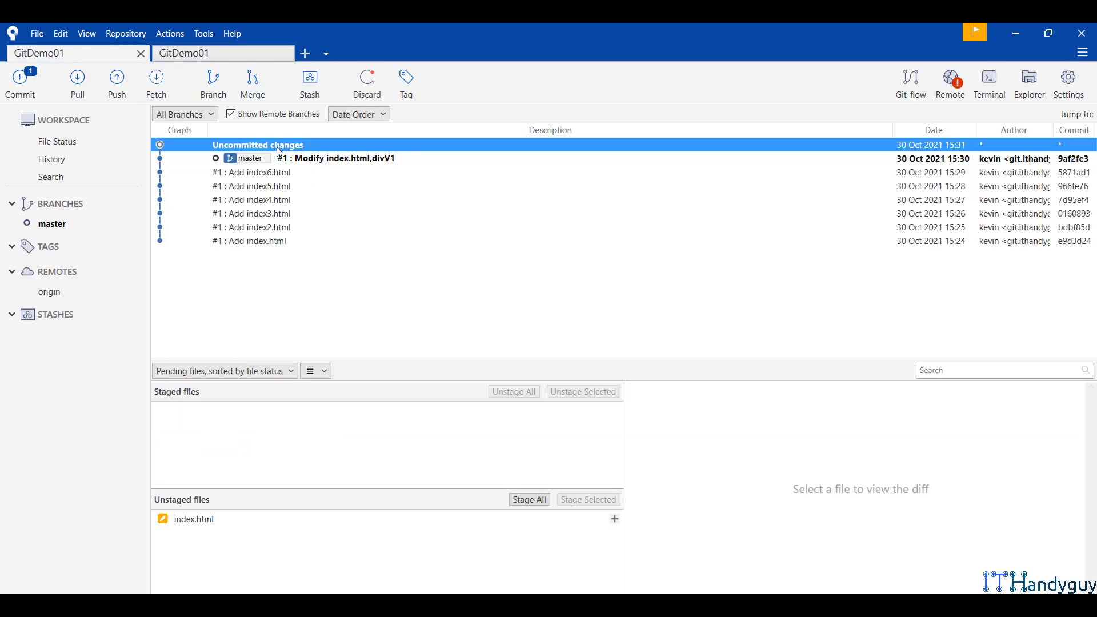
{"action": "left_click", "coordinate": [232, 51]}
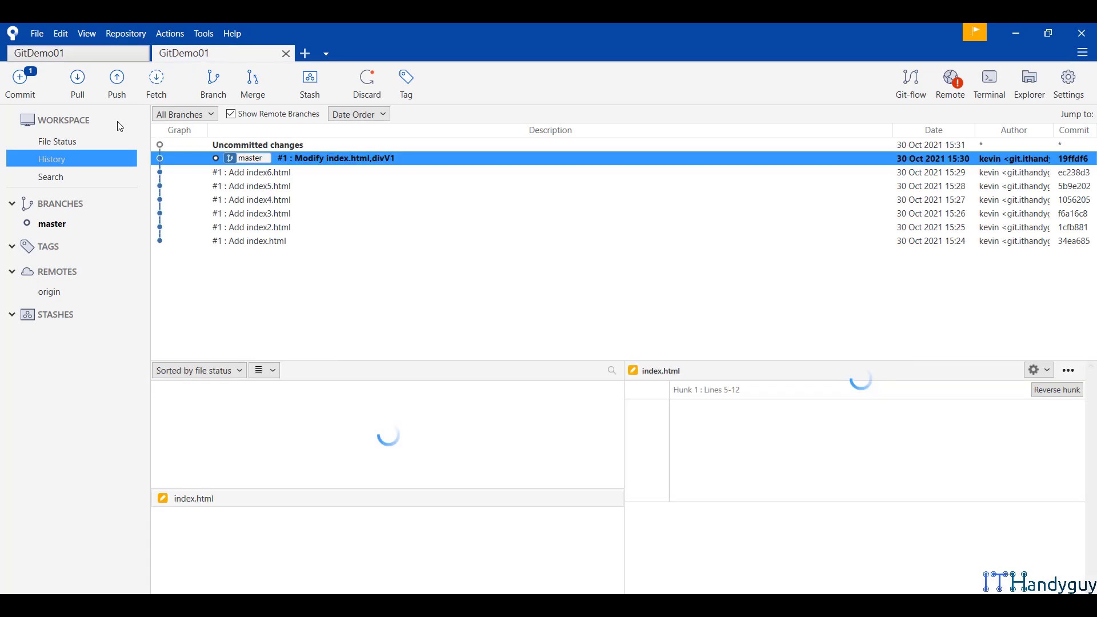
{"action": "left_click", "coordinate": [60, 142]}
{"action": "left_click", "coordinate": [340, 346]}
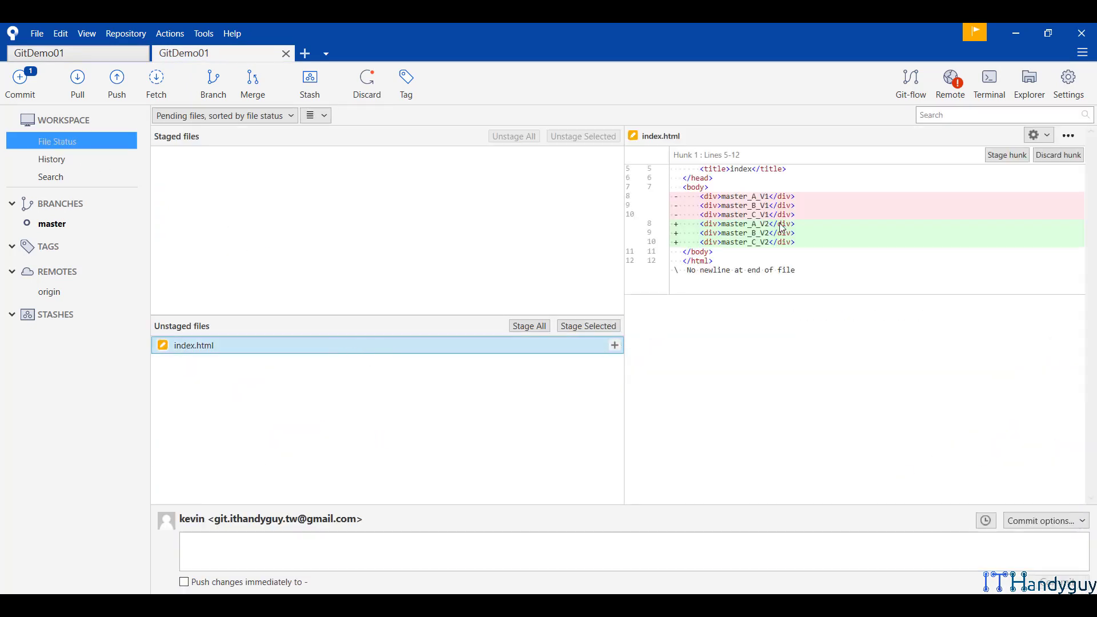
{"action": "left_click", "coordinate": [109, 54]}
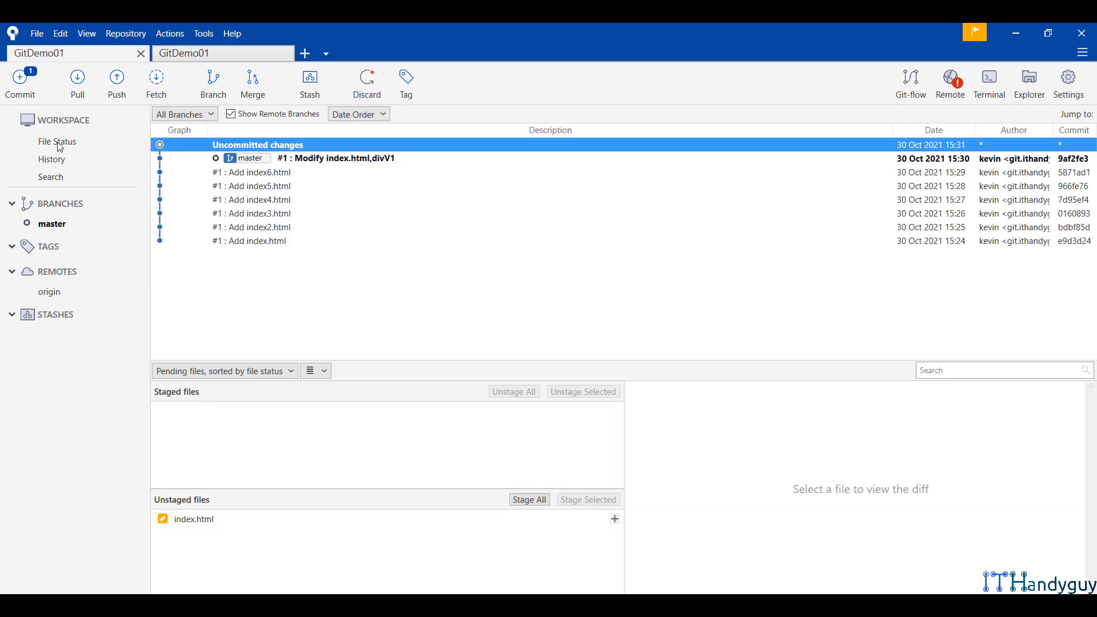
{"action": "left_click", "coordinate": [57, 142]}
{"action": "left_click", "coordinate": [251, 54]}
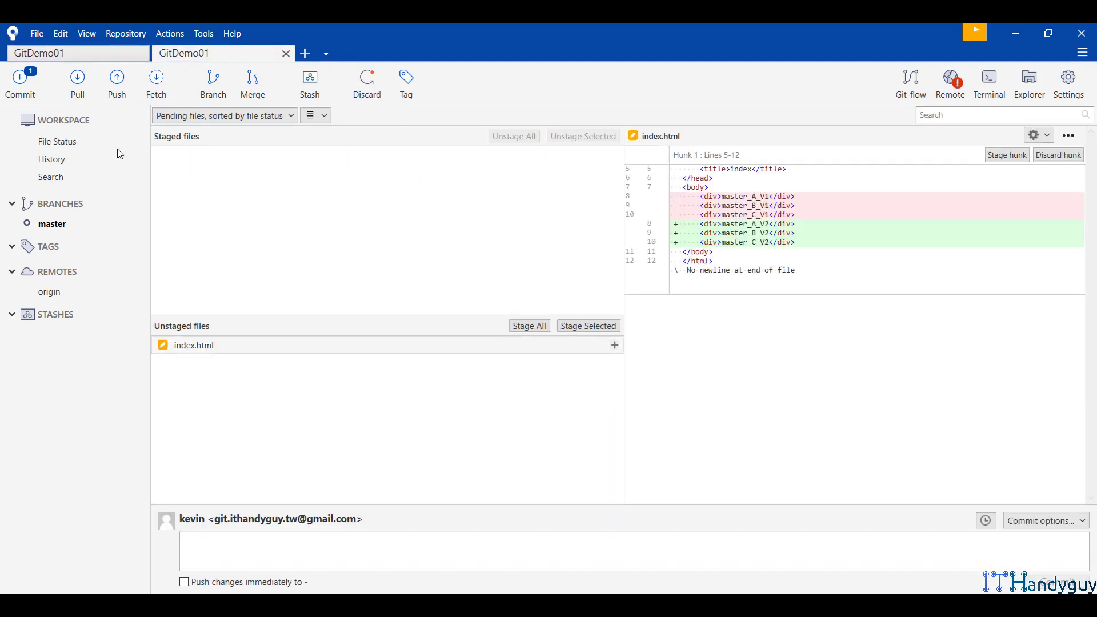
{"action": "left_click", "coordinate": [82, 56]}
{"action": "left_click", "coordinate": [522, 343]}
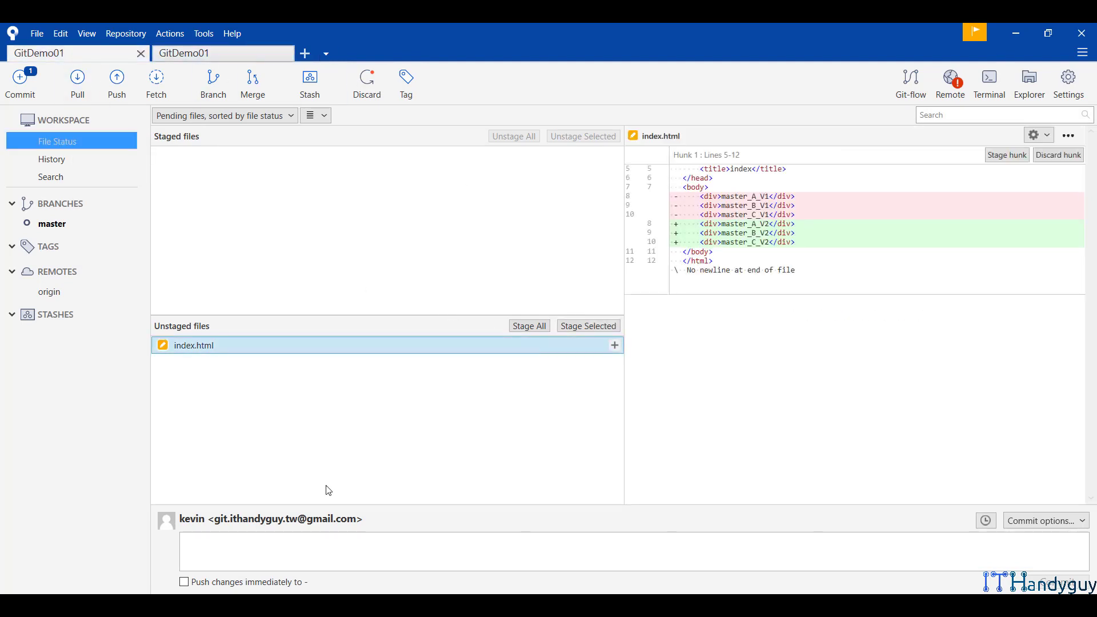
Step: Stage index.html in the first GitDemo01 repository and commit it with the copied message "#1 : Modify index.html,divV2"
{"action": "left_click", "coordinate": [364, 550]}
{"action": "left_click", "coordinate": [614, 344]}
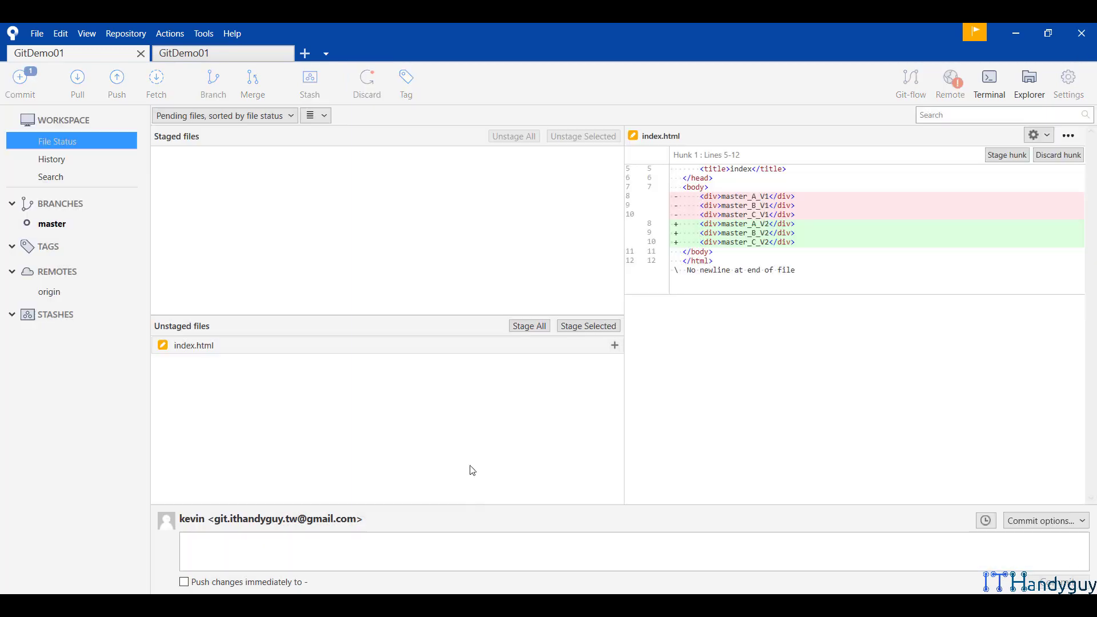
{"action": "left_click", "coordinate": [455, 550]}
{"action": "key", "text": "ctrl+v"}
{"action": "left_click", "coordinate": [1055, 579]}
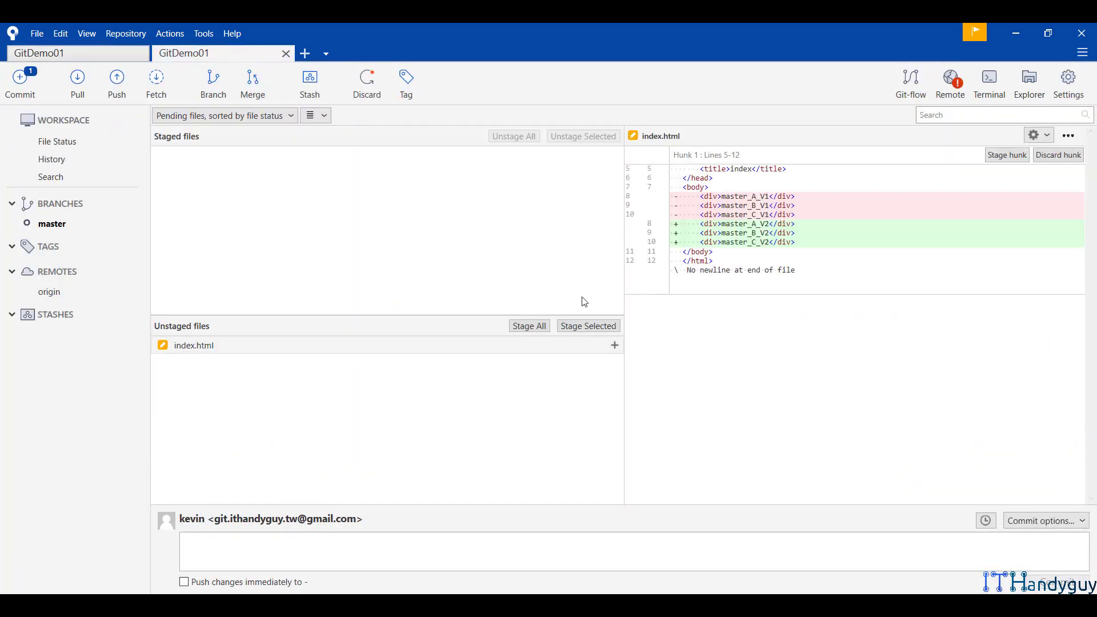
Step: Stage and commit index.html in the second GitDemo01 repository as "#1 : Modify index.html,divV2", and show the first repository's commit history
{"action": "left_click", "coordinate": [615, 345]}
{"action": "key", "text": "ctrl+v"}
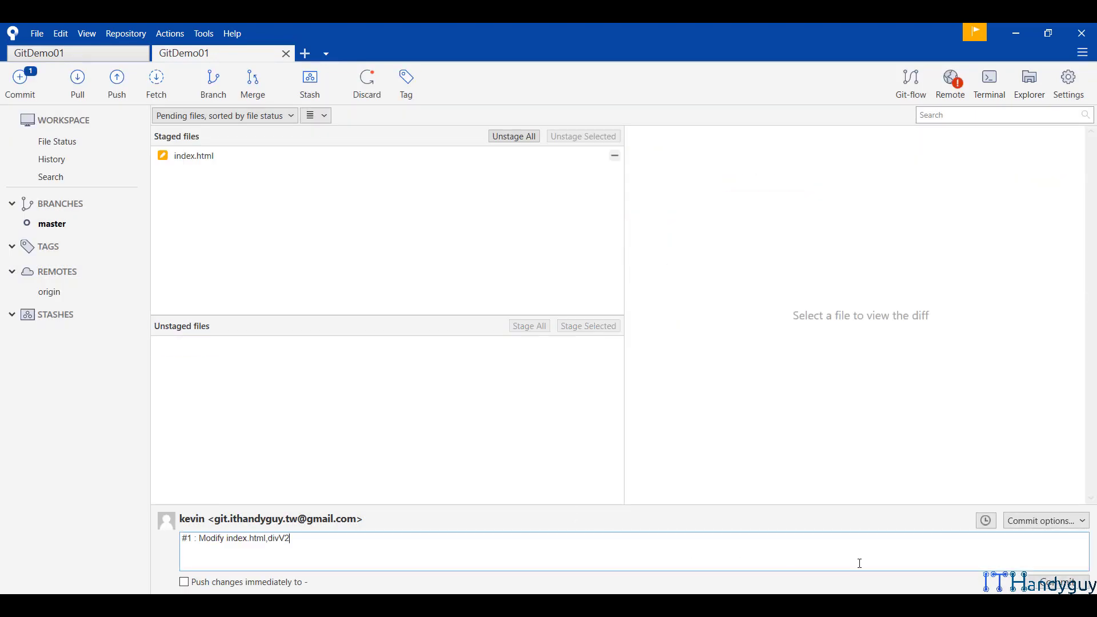
{"action": "left_click", "coordinate": [1055, 579]}
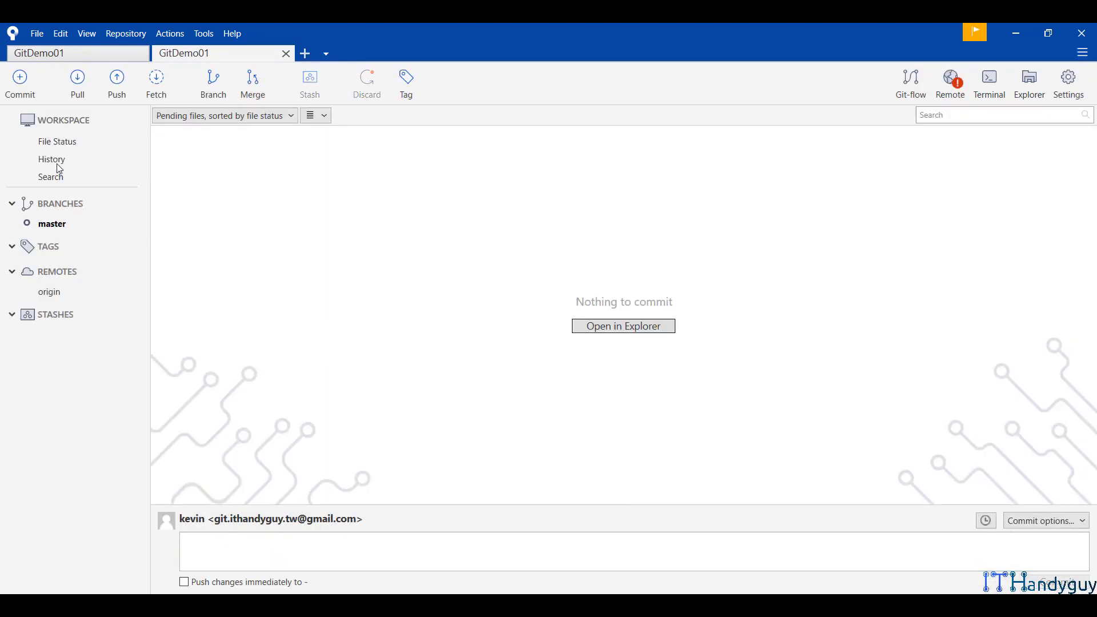
{"action": "left_click", "coordinate": [112, 53]}
{"action": "left_click", "coordinate": [58, 138]}
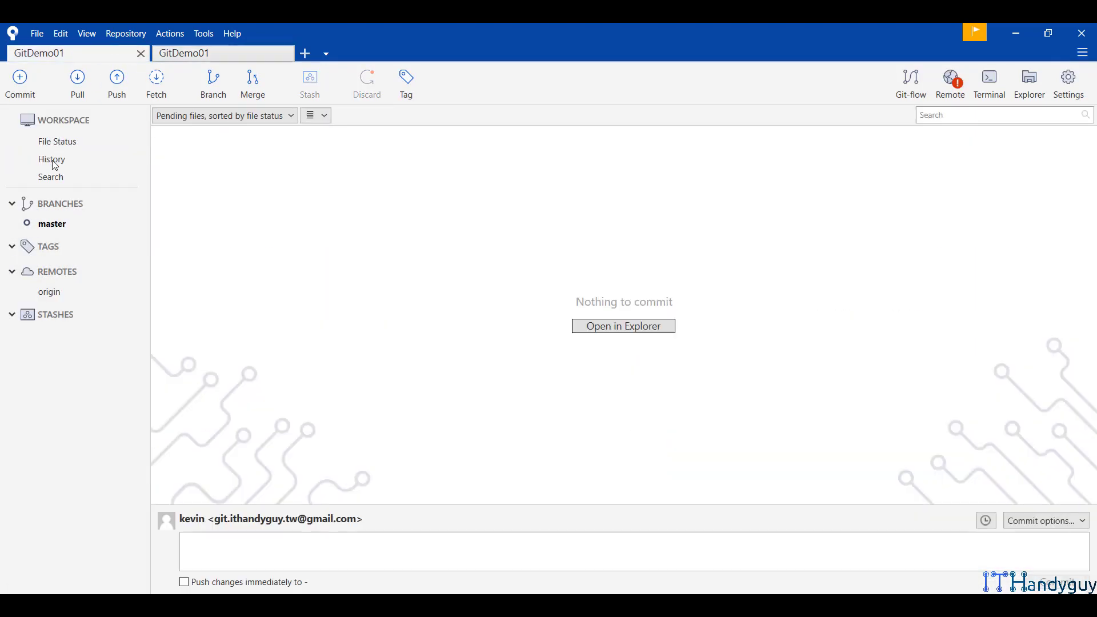
{"action": "left_click", "coordinate": [53, 160]}
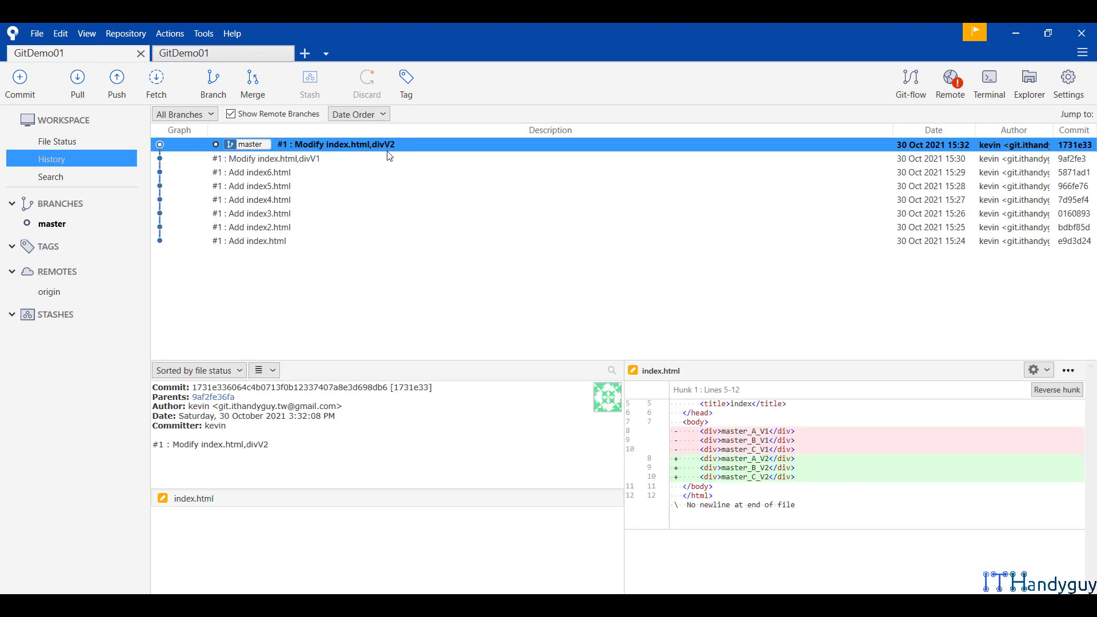
Step: Switch to the Evernote note and copy the body block with the master_A_V3, master_B_V3 and master_C_V3 divs from section 7.3.1
{"action": "key", "text": "alt+Tab"}
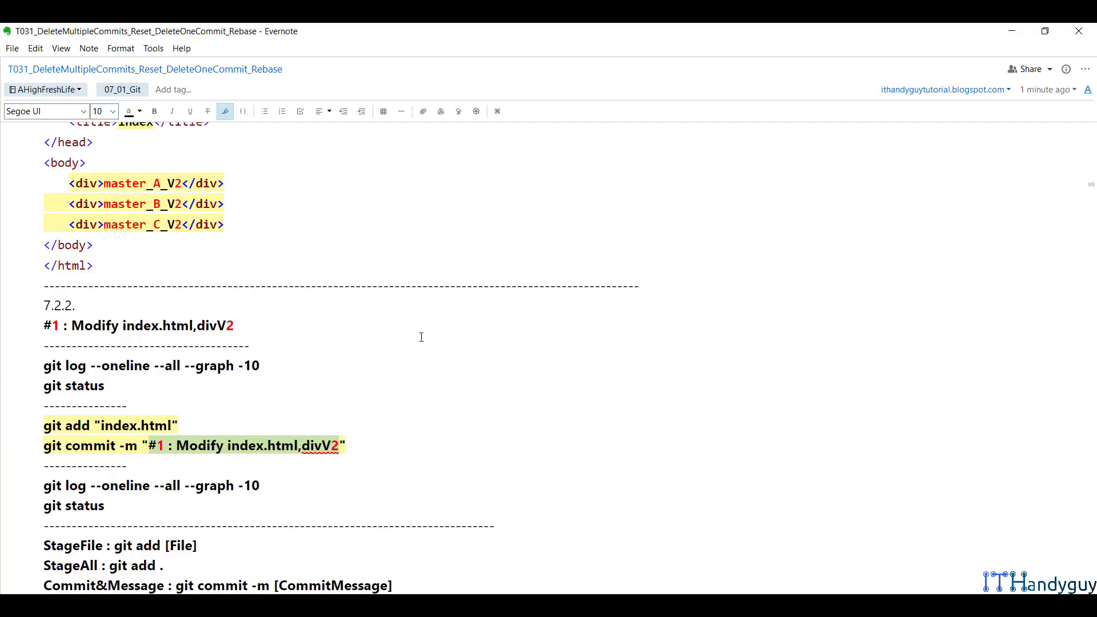
{"action": "scroll", "coordinate": [331, 311], "scroll_direction": "down", "scroll_amount": 7}
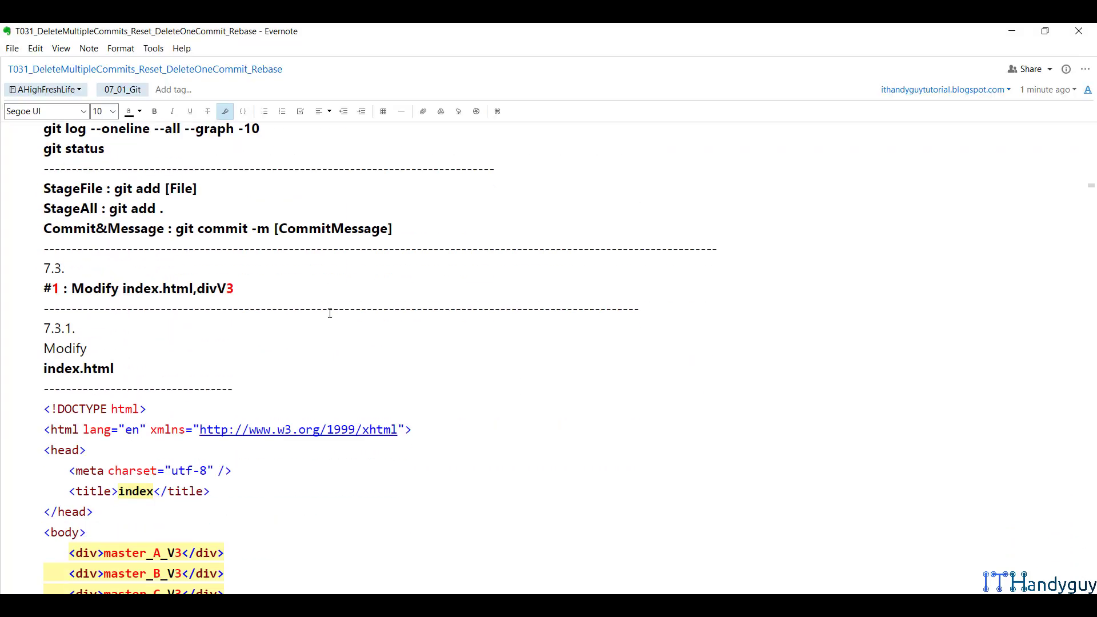
{"action": "scroll", "coordinate": [329, 313], "scroll_direction": "down", "scroll_amount": 2}
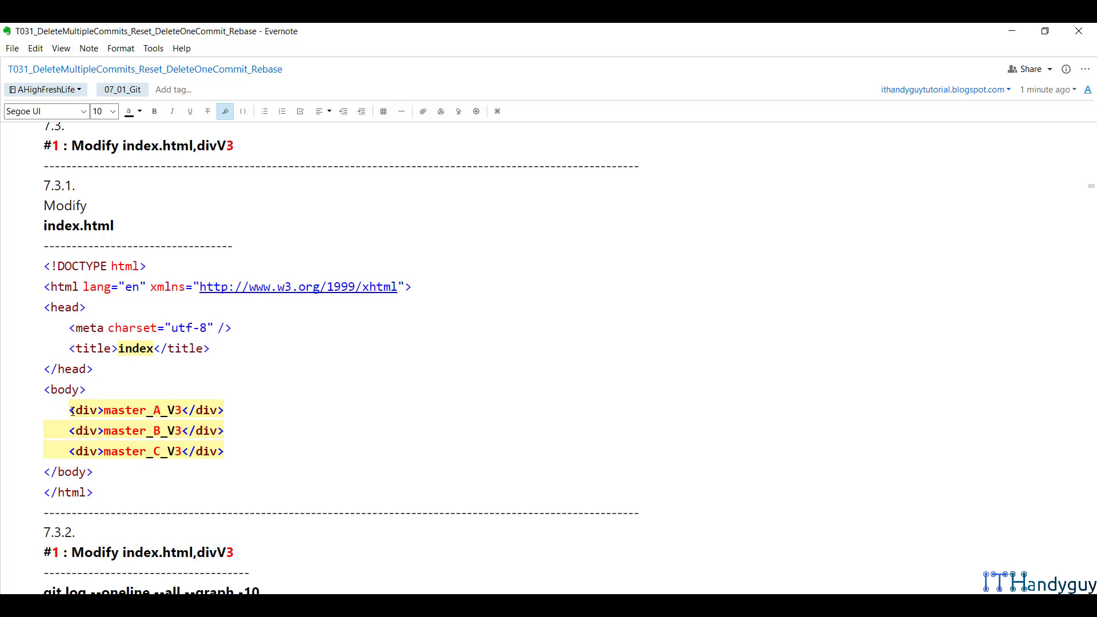
{"action": "left_click", "coordinate": [106, 469]}
{"action": "left_click", "coordinate": [46, 390], "text": "shift"}
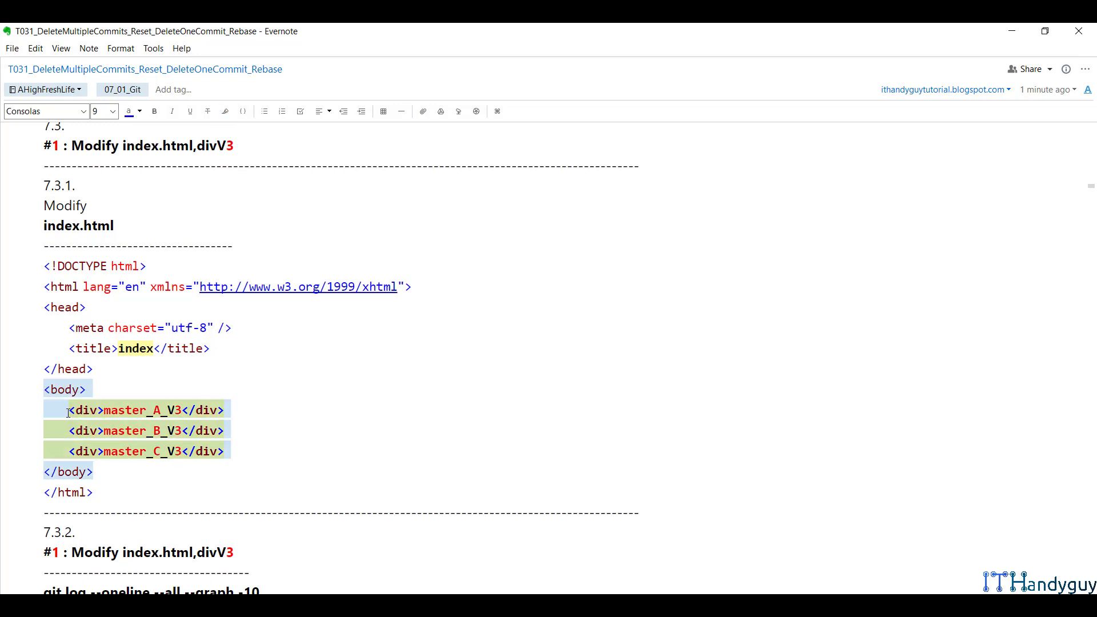
{"action": "right_click", "coordinate": [66, 414]}
{"action": "left_click", "coordinate": [153, 155]}
Step: Open index.html from D:\1_Git\GitHub\GitDemo01 in Notepad++, replace its body block with the copied V3 divs block, and save and close it
{"action": "key", "text": "alt+Tab"}
{"action": "key", "text": "alt+Tab"}
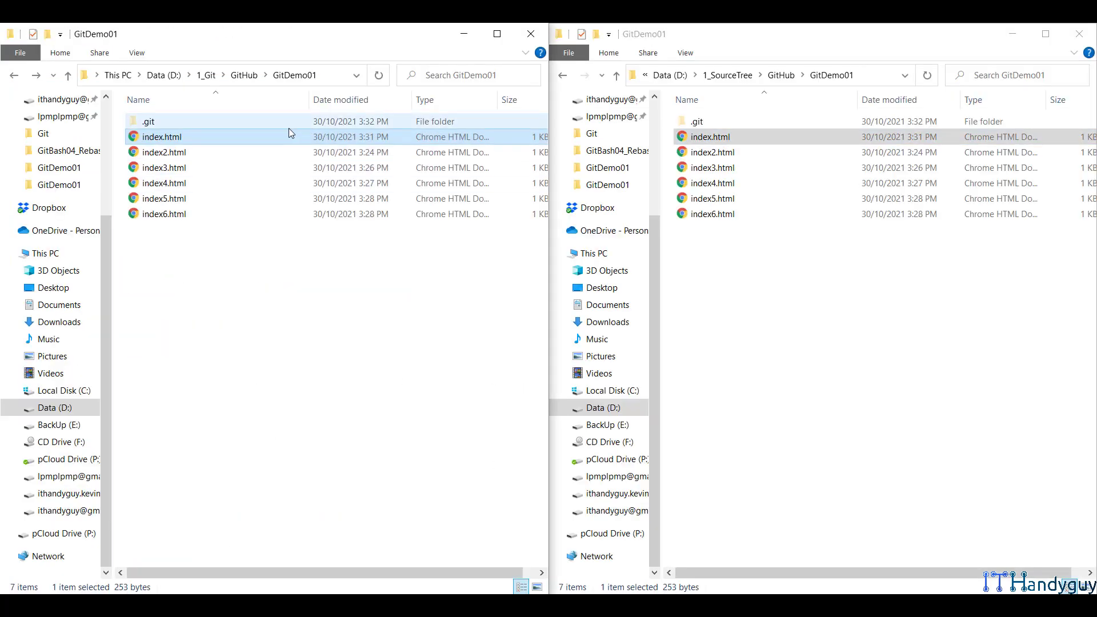
{"action": "right_click", "coordinate": [280, 143]}
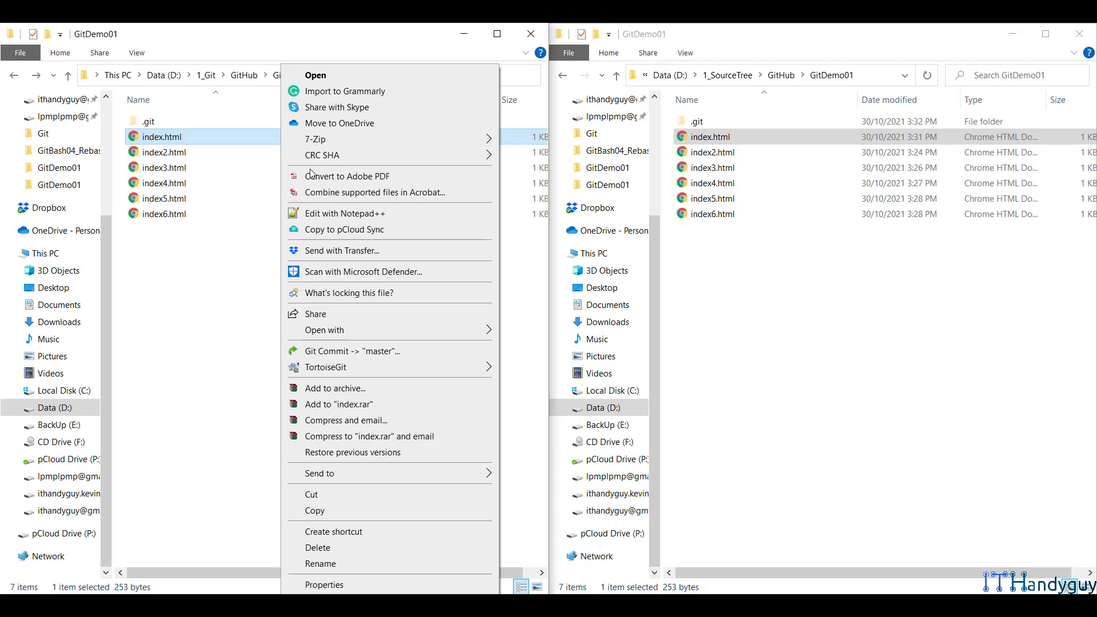
{"action": "left_click", "coordinate": [346, 214]}
{"action": "left_click", "coordinate": [103, 245]}
{"action": "left_click", "coordinate": [50, 186], "text": "shift"}
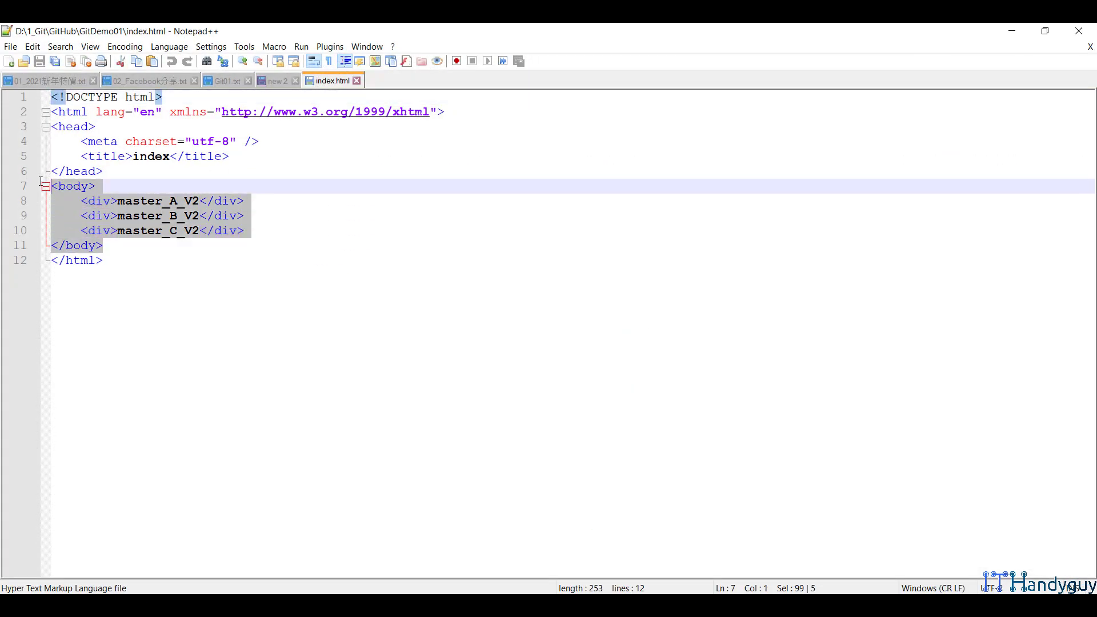
{"action": "key", "text": "ctrl+v"}
{"action": "key", "text": "ctrl+s"}
{"action": "middle_click", "coordinate": [327, 82]}
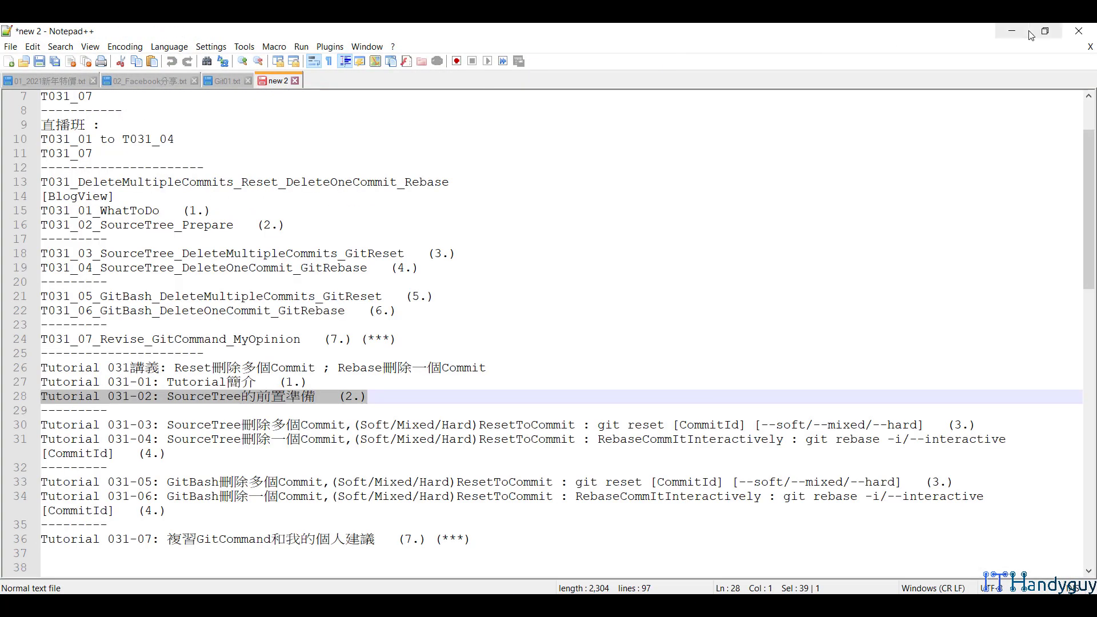
{"action": "left_click", "coordinate": [1011, 31]}
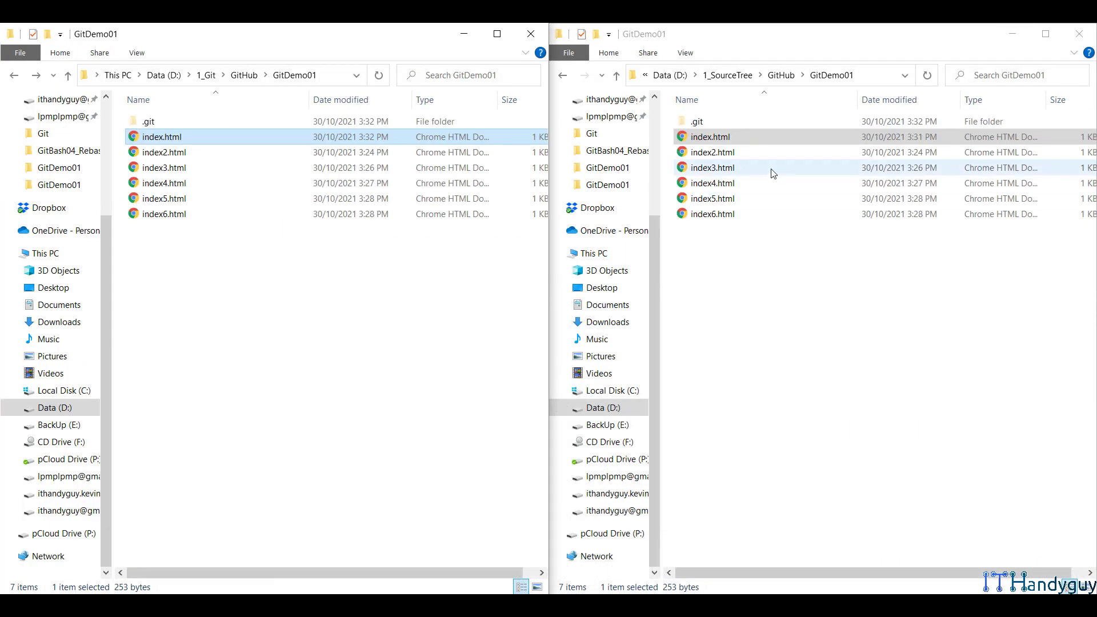
Step: Replace the body block of index.html in D:\1_SourceTree\GitHub\GitDemo01 with the copied V3 divs block using Notepad++, and save and close it
{"action": "right_click", "coordinate": [722, 137]}
{"action": "left_click", "coordinate": [765, 213]}
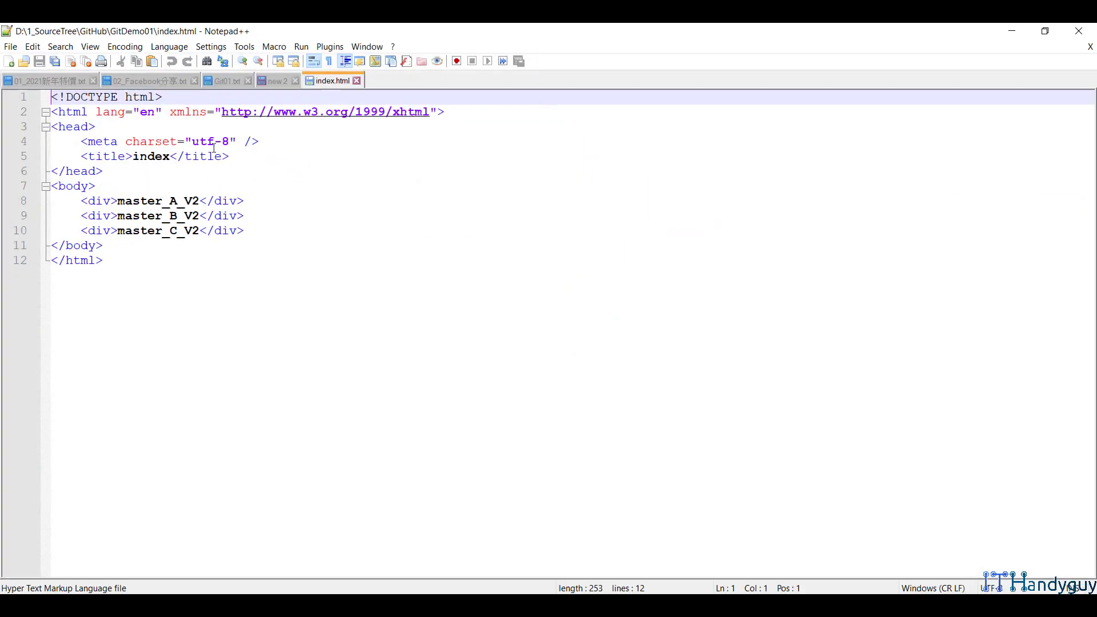
{"action": "left_click_drag", "start_coordinate": [103, 245], "coordinate": [35, 189]}
{"action": "key", "text": "ctrl+v"}
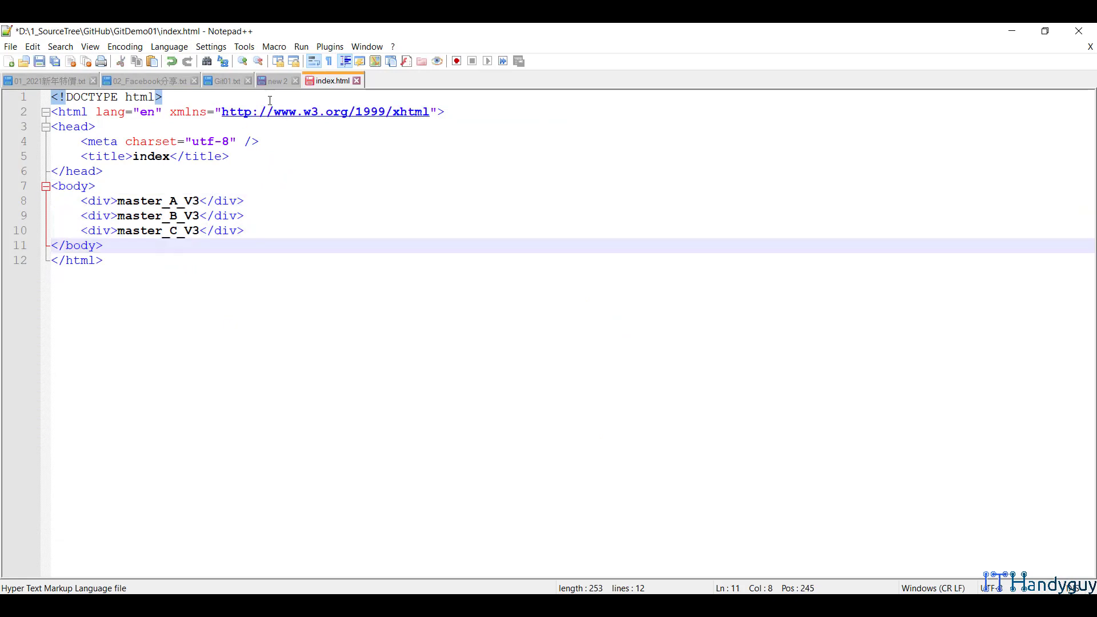
{"action": "key", "text": "ctrl+s"}
{"action": "middle_click", "coordinate": [327, 81]}
{"action": "left_click", "coordinate": [1011, 31]}
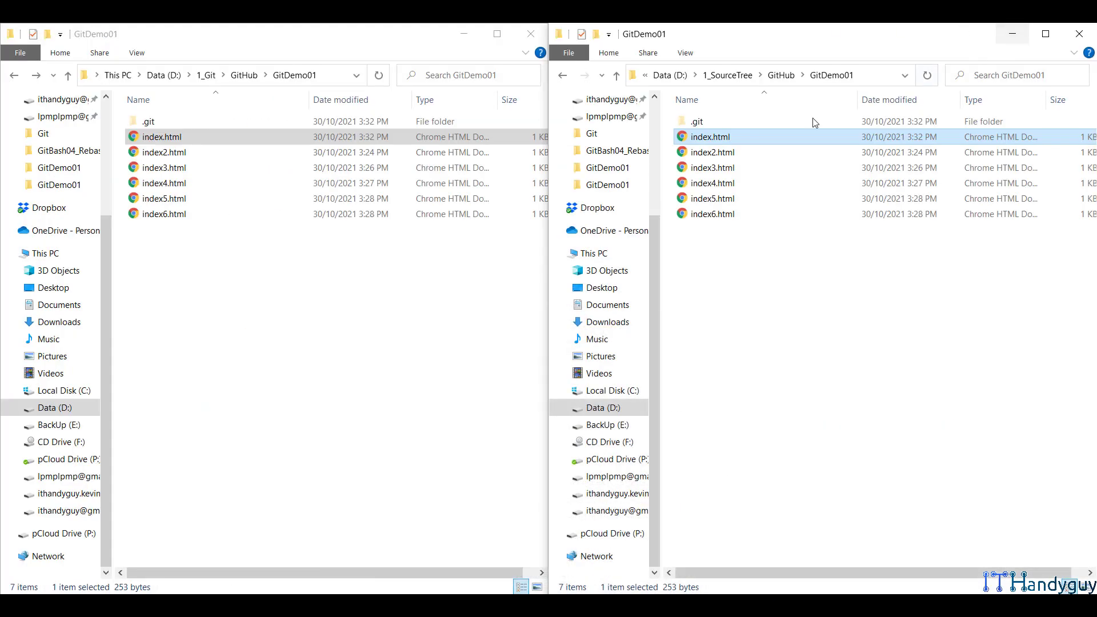
Step: Copy the commit message "#1 : Modify index.html,divV3" from section 7.3.2 of the Evernote note
{"action": "key", "text": "alt+Tab"}
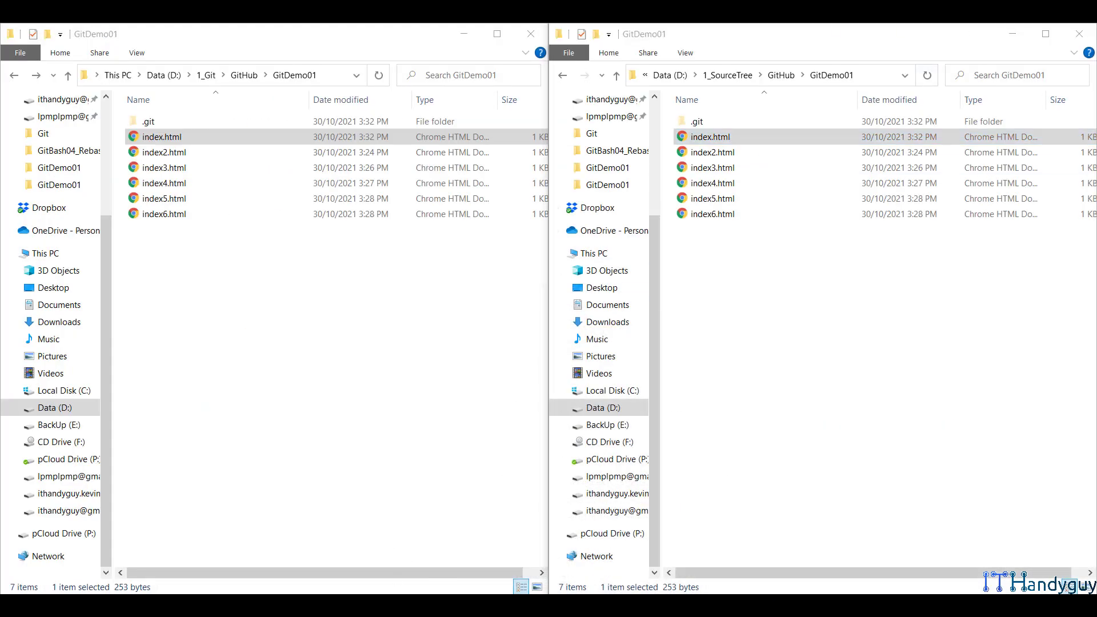
{"action": "scroll", "coordinate": [282, 392], "scroll_direction": "down", "scroll_amount": 5}
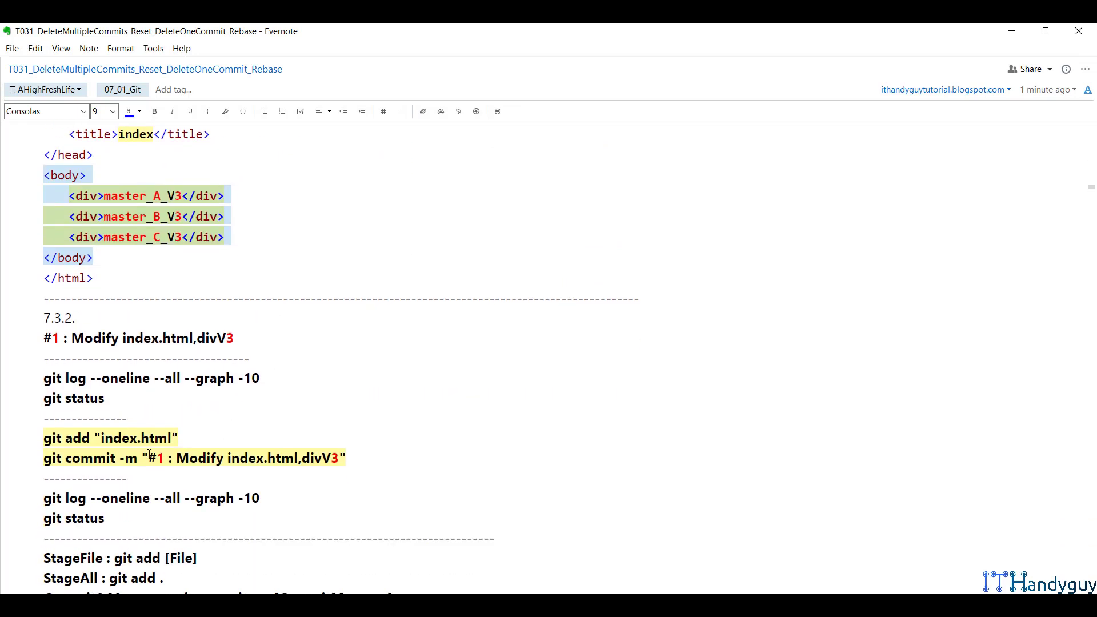
{"action": "left_click", "coordinate": [148, 457]}
{"action": "left_click", "coordinate": [341, 453], "text": "shift"}
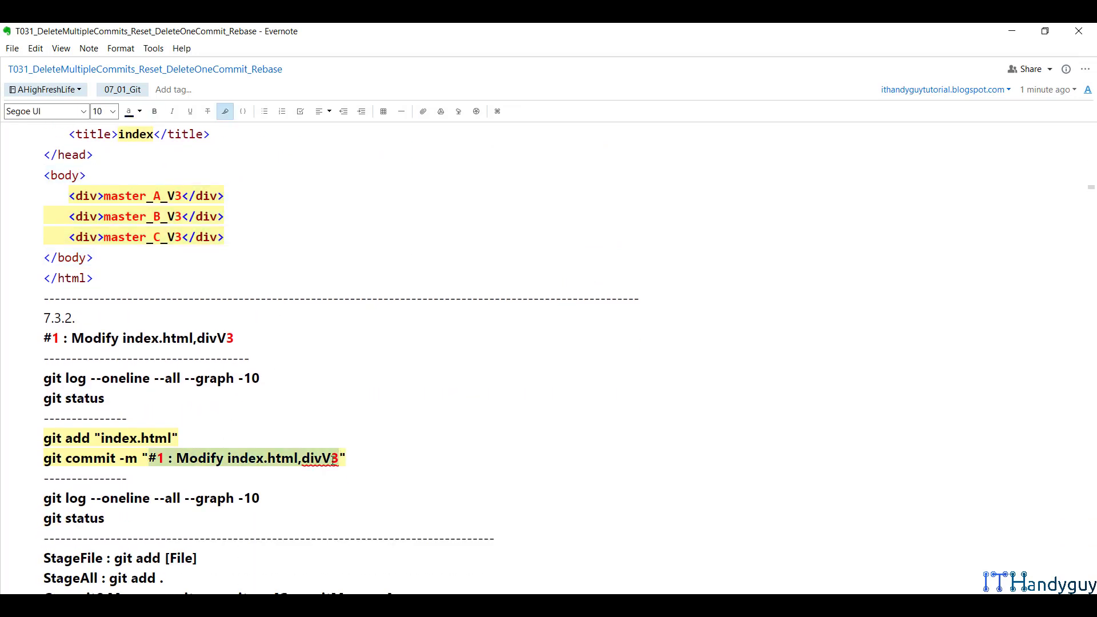
{"action": "right_click", "coordinate": [331, 460]}
{"action": "left_click", "coordinate": [425, 204]}
Step: Switch to Sourcetree and stage the modified index.html in the file status of both GitDemo01 repositories
{"action": "key", "text": "alt+Tab"}
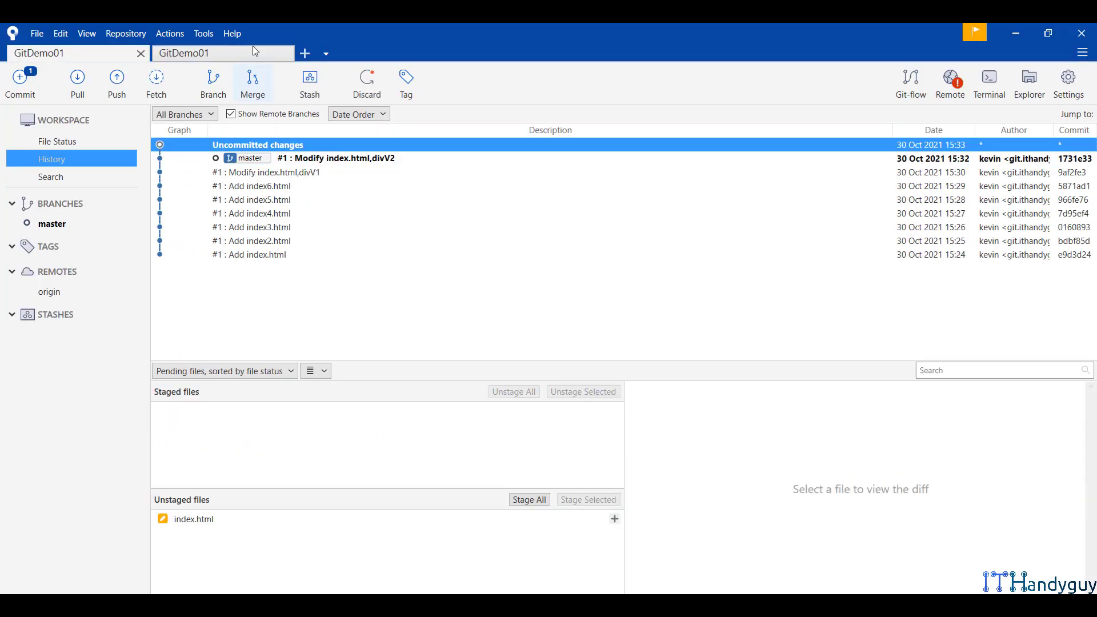
{"action": "left_click", "coordinate": [246, 54]}
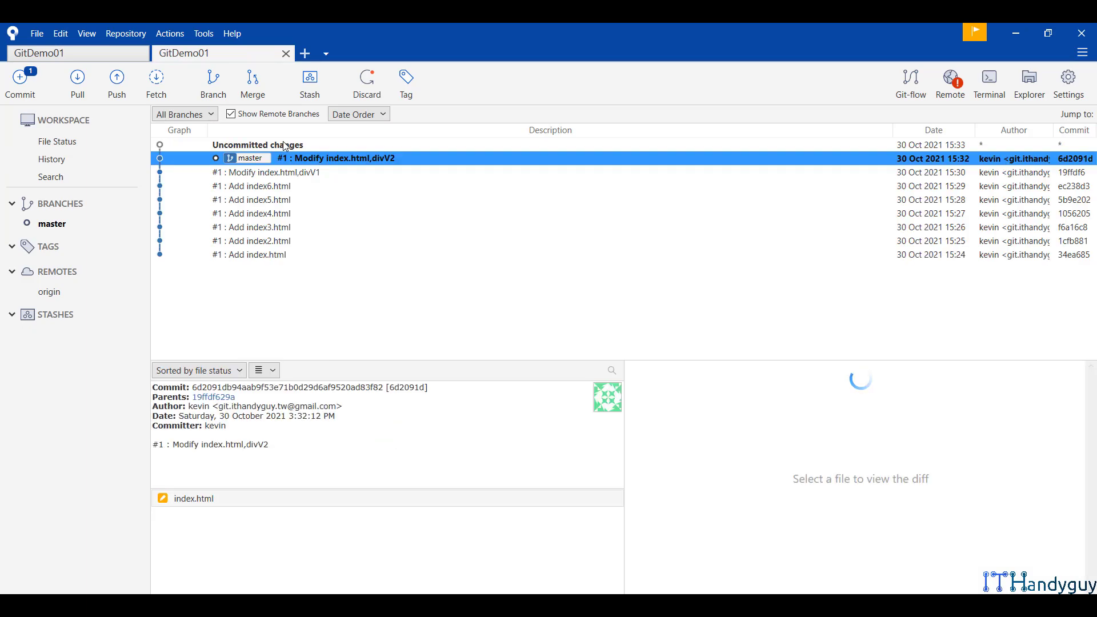
{"action": "left_click", "coordinate": [90, 55]}
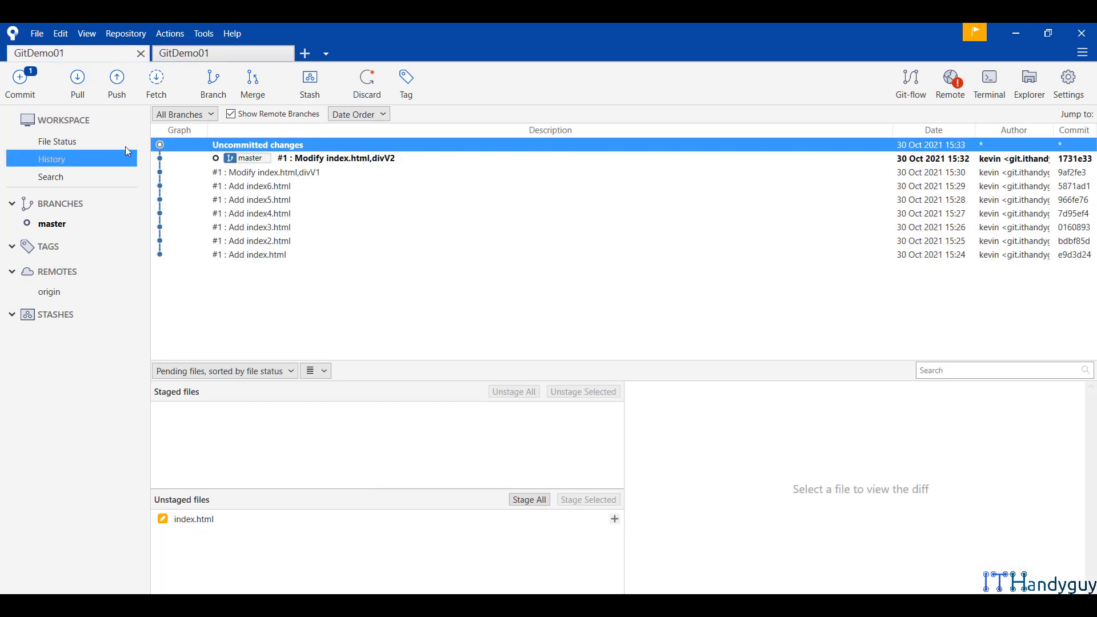
{"action": "left_click", "coordinate": [52, 142]}
{"action": "left_click", "coordinate": [217, 54]}
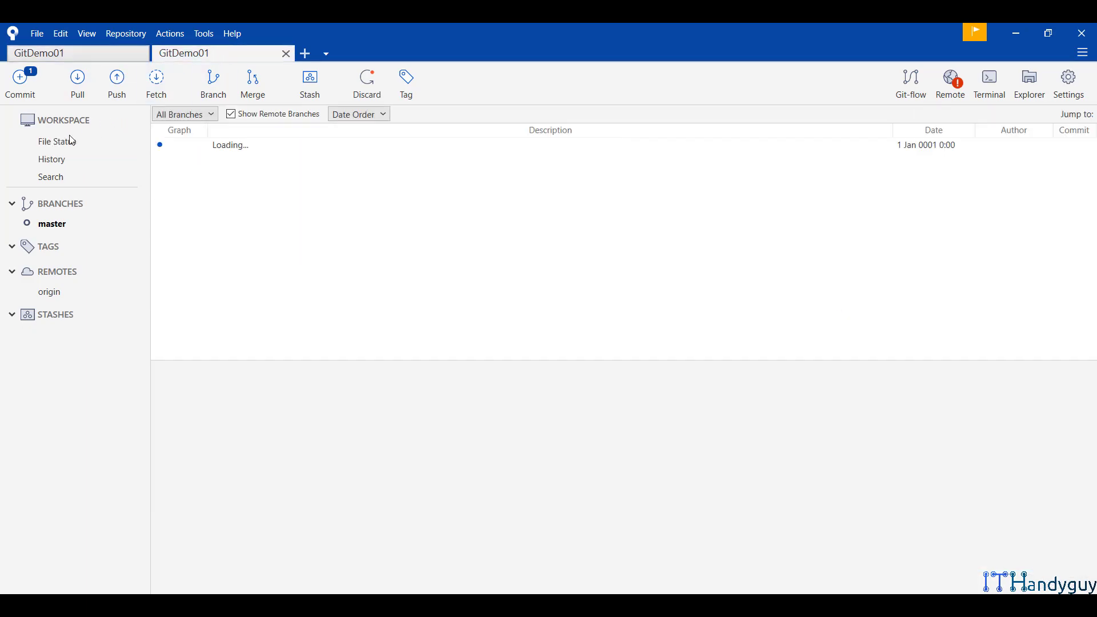
{"action": "left_click", "coordinate": [69, 141]}
{"action": "left_click", "coordinate": [104, 59]}
{"action": "left_click", "coordinate": [604, 344]}
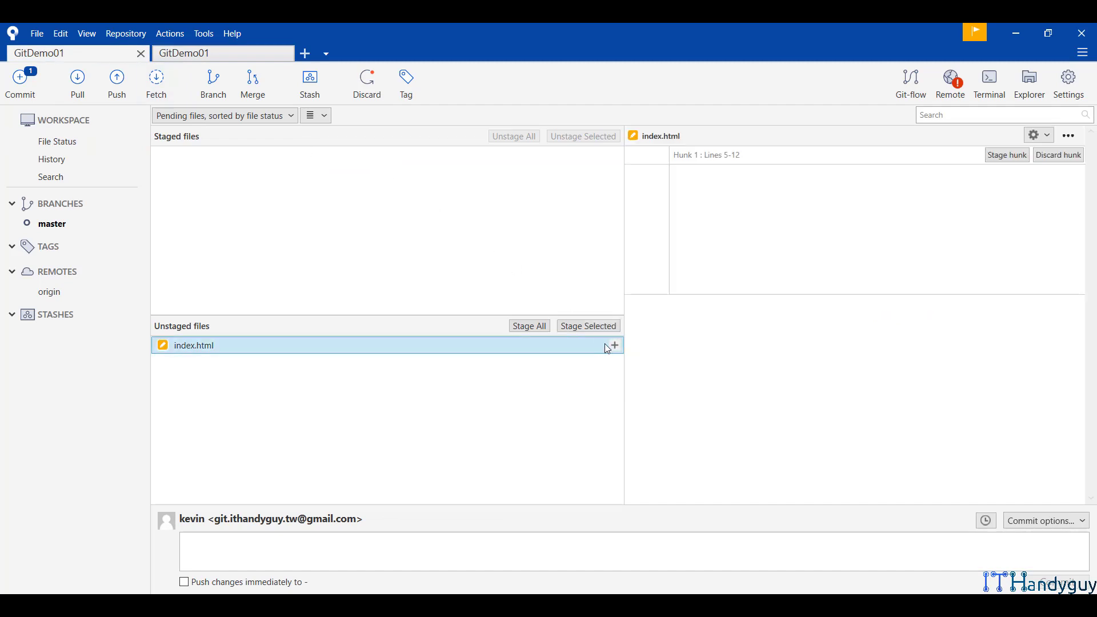
{"action": "left_click", "coordinate": [615, 345]}
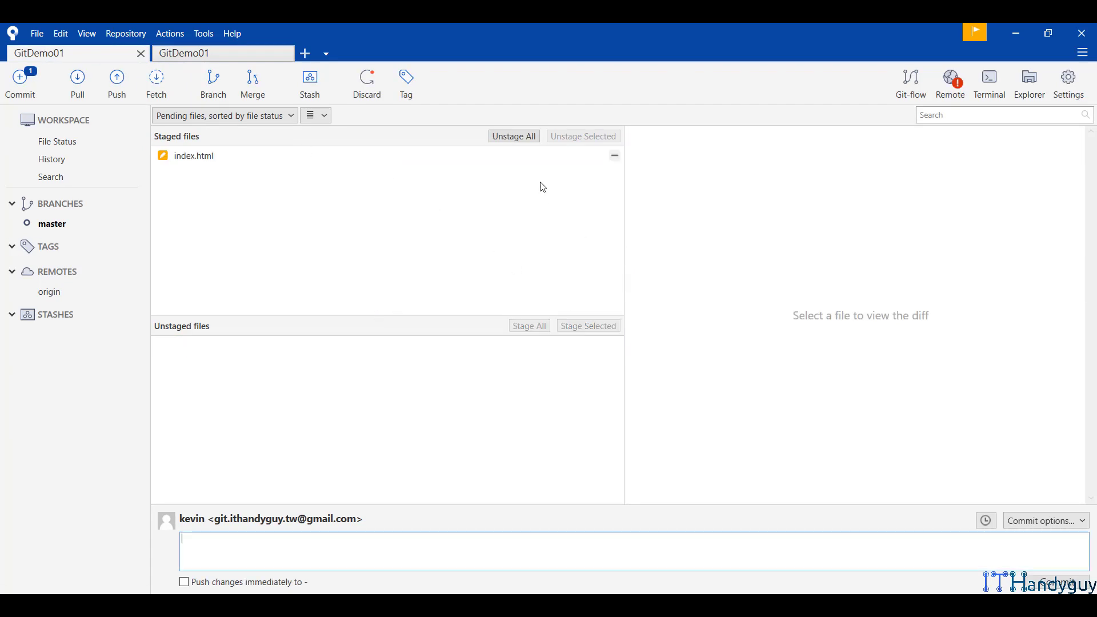
{"action": "left_click", "coordinate": [532, 162]}
{"action": "left_click", "coordinate": [258, 52]}
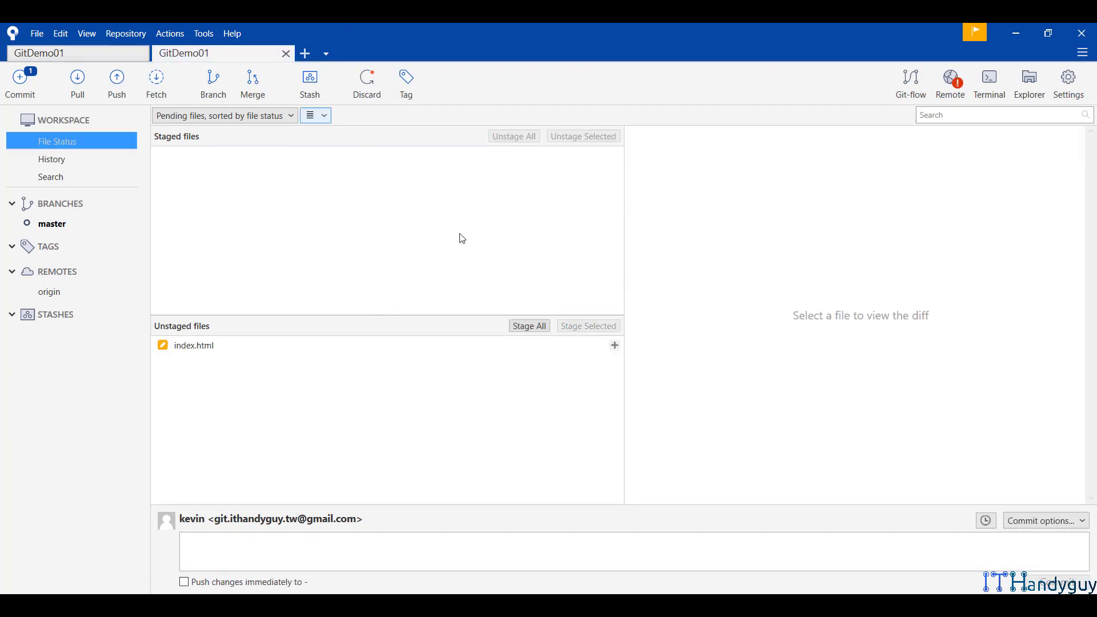
{"action": "left_click", "coordinate": [612, 345]}
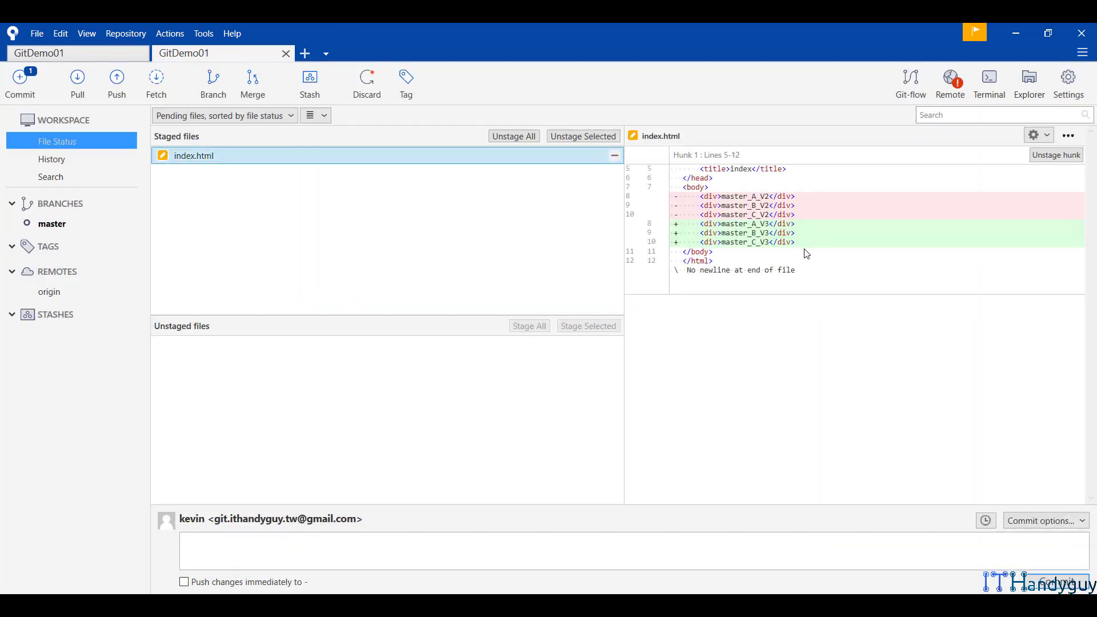
Step: Commit the staged index.html in the first GitDemo01 repository with the message "#1 : Modify index.html,divV3"
{"action": "left_click", "coordinate": [83, 57]}
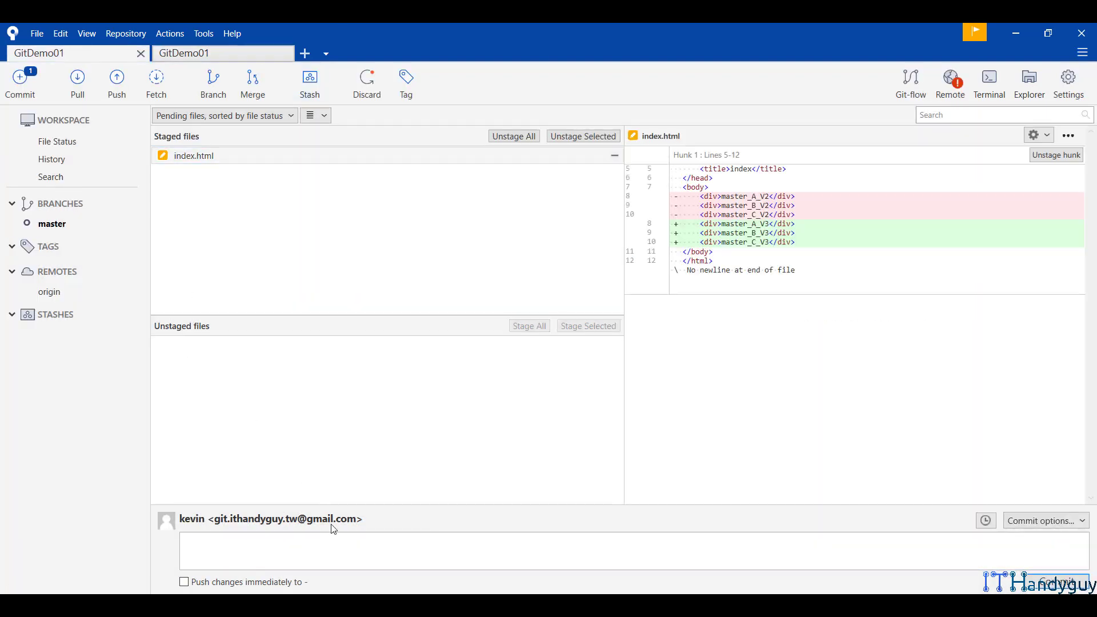
{"action": "left_click", "coordinate": [473, 563]}
{"action": "key", "text": "ctrl+v"}
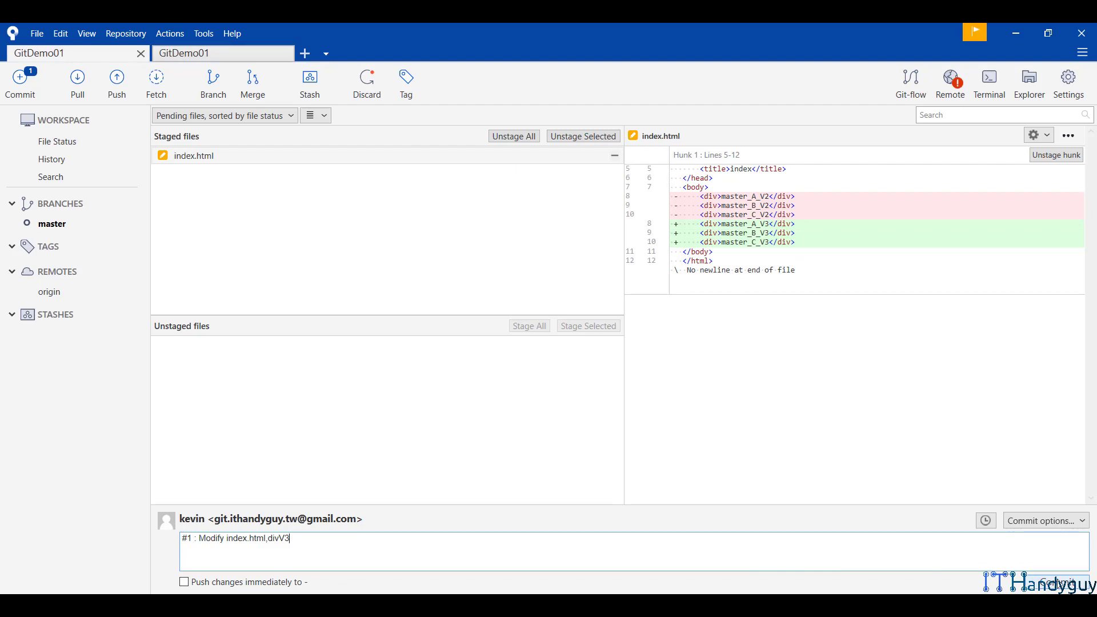
{"action": "left_click", "coordinate": [1057, 582]}
Step: Commit the staged index.html in the second GitDemo01 repository with the message "#1 : Modify index.html,divV3"
{"action": "left_click", "coordinate": [246, 55]}
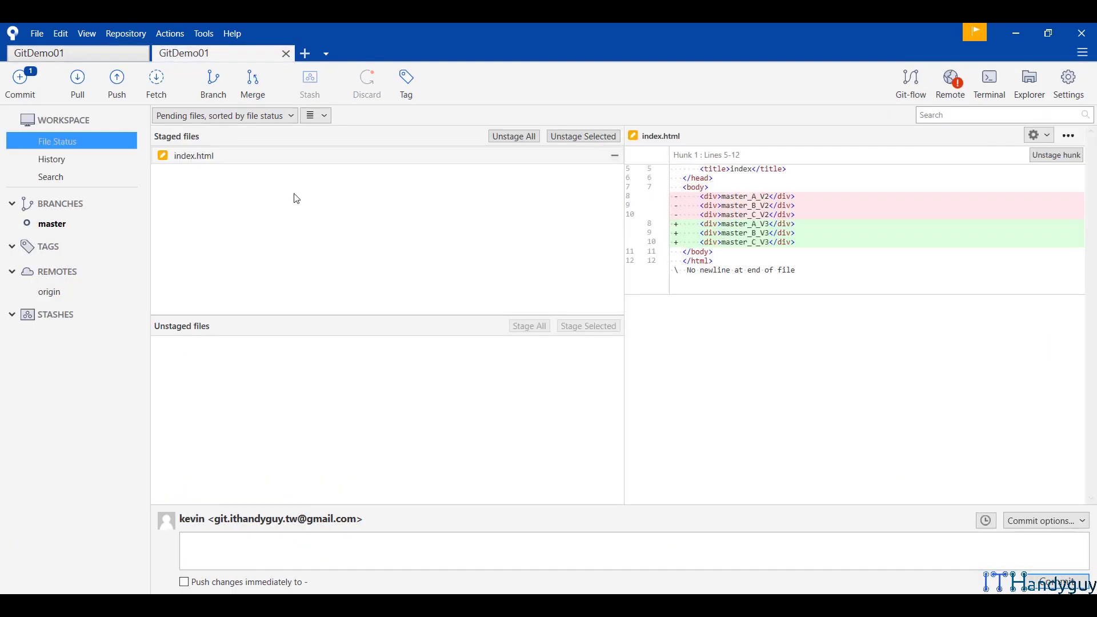
{"action": "left_click", "coordinate": [411, 565]}
{"action": "key", "text": "ctrl+v"}
{"action": "left_click", "coordinate": [1057, 581]}
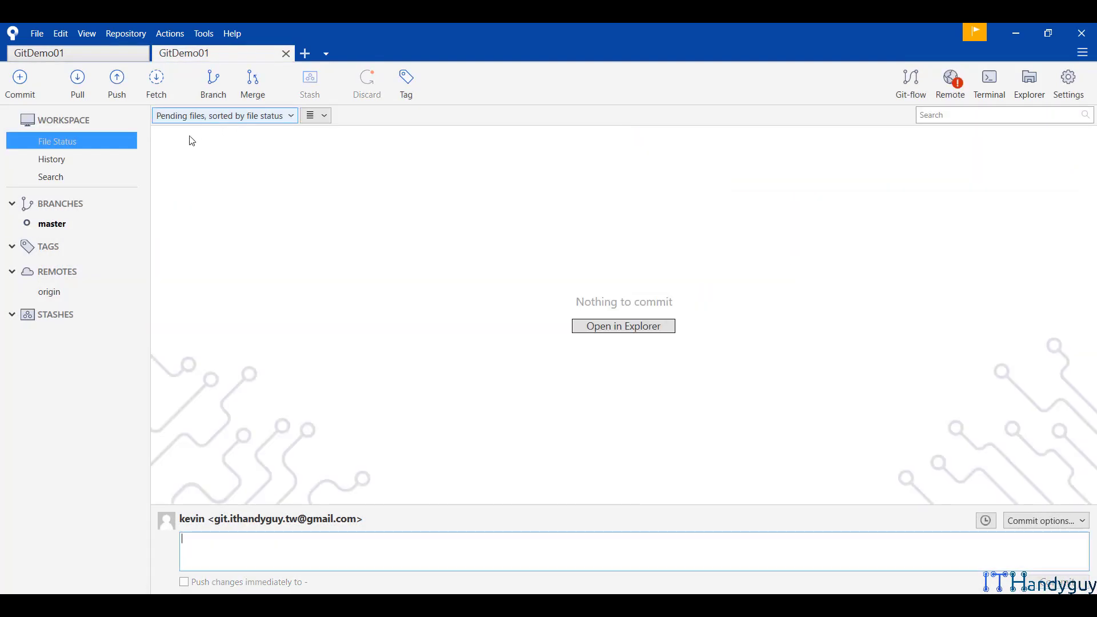
Step: Review the recent commits in the history of both GitDemo01 repositories, ending with the one in the first repository
{"action": "left_click", "coordinate": [84, 157]}
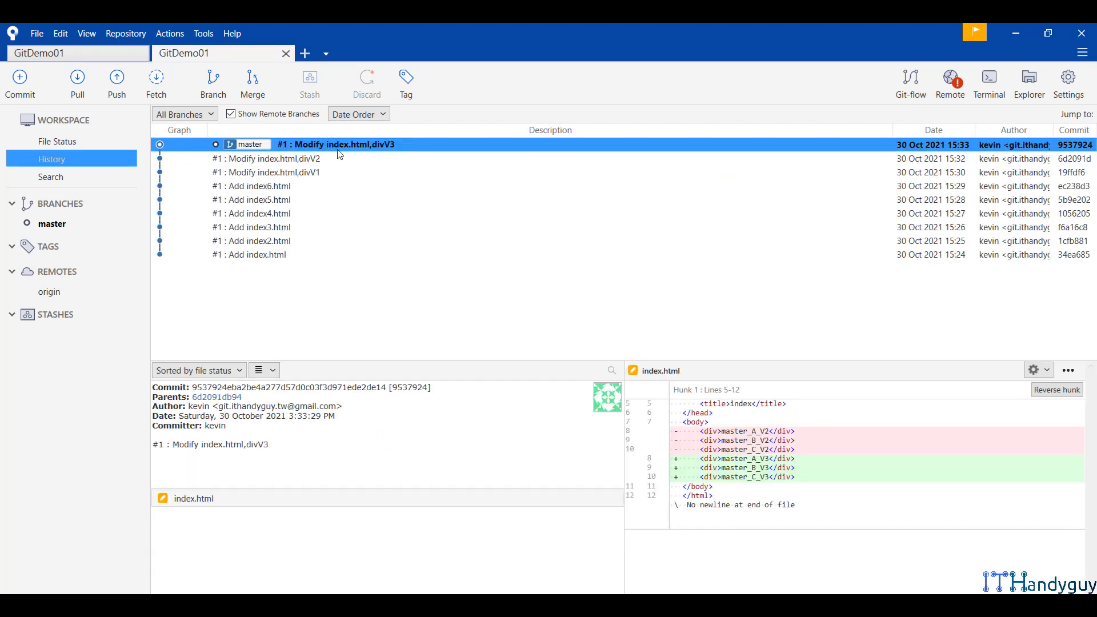
{"action": "left_click", "coordinate": [348, 172]}
{"action": "left_click", "coordinate": [348, 158]}
{"action": "left_click", "coordinate": [352, 145]}
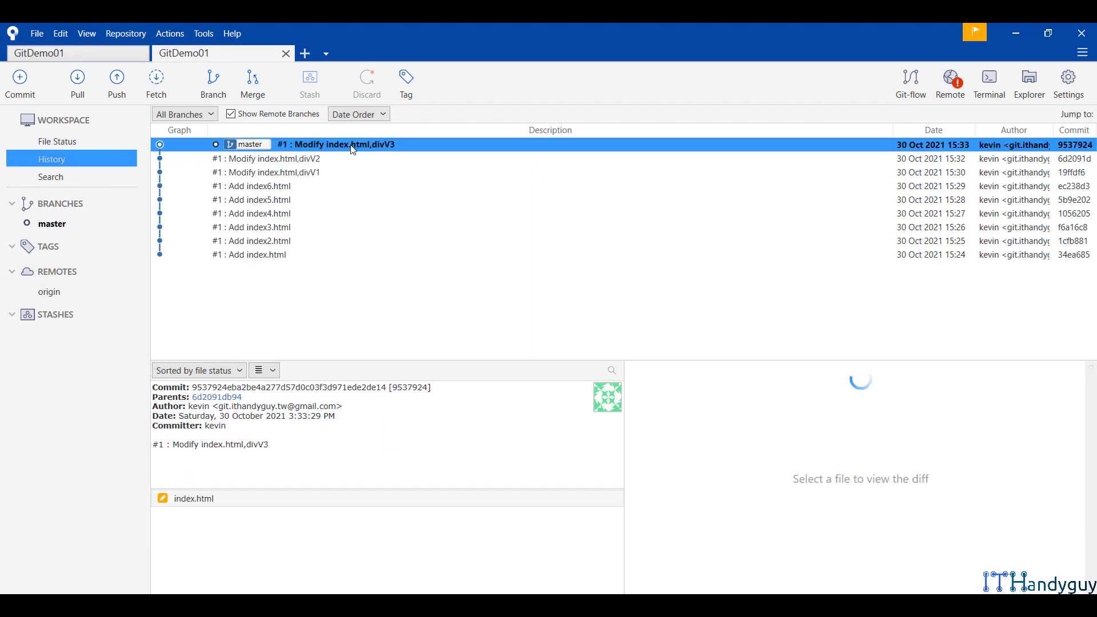
{"action": "left_click", "coordinate": [84, 53]}
{"action": "left_click", "coordinate": [53, 158]}
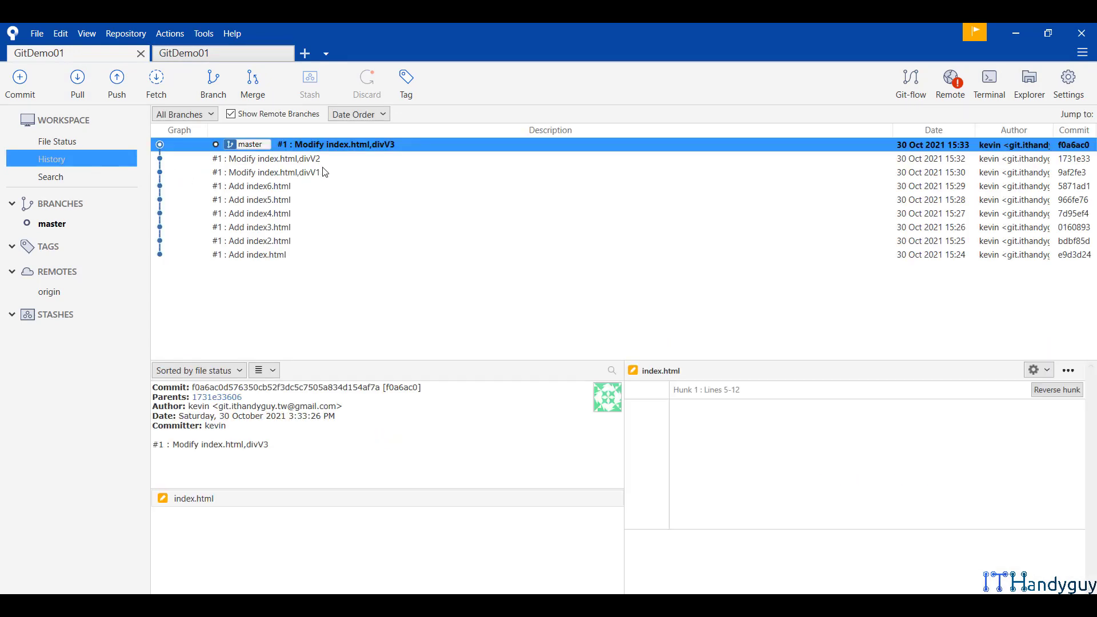
{"action": "left_click", "coordinate": [328, 159]}
{"action": "left_click", "coordinate": [327, 149]}
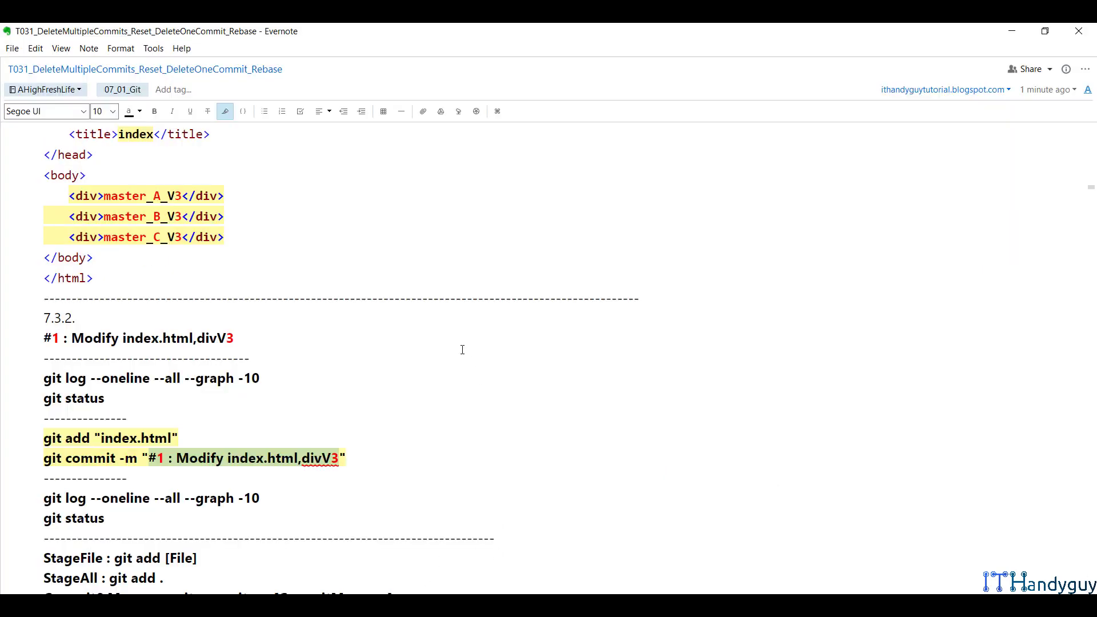
Step: In the Evernote note, copy the index2.html body block with the master_A_V1, master_B_V1 and master_C_V1 divs from section 8.1.1
{"action": "scroll", "coordinate": [468, 338], "scroll_direction": "down", "scroll_amount": 10}
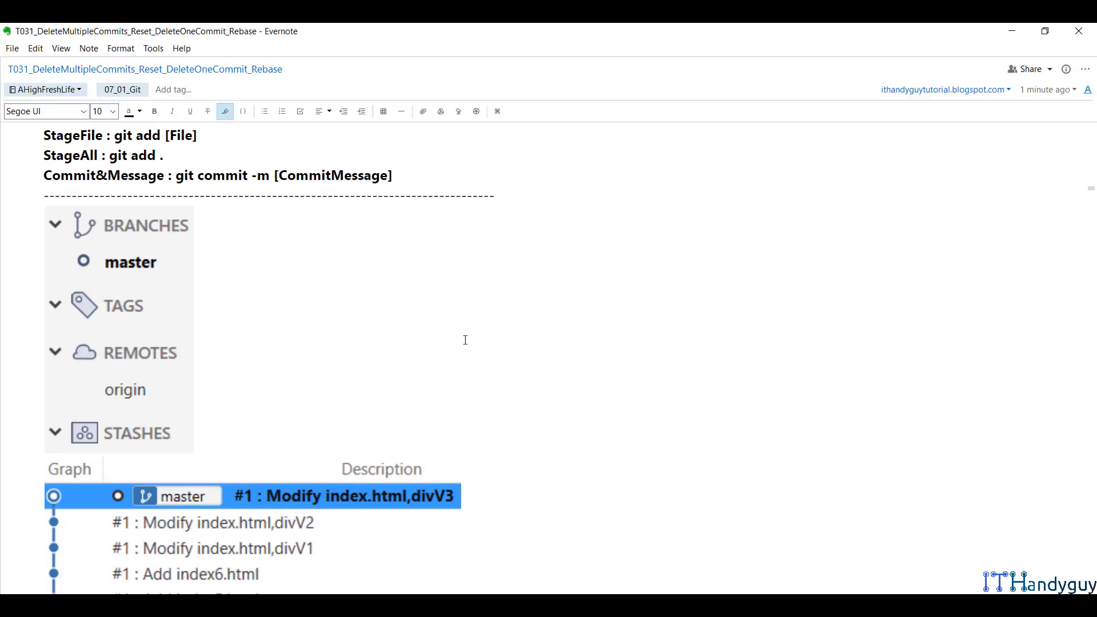
{"action": "scroll", "coordinate": [468, 338], "scroll_direction": "down", "scroll_amount": 5}
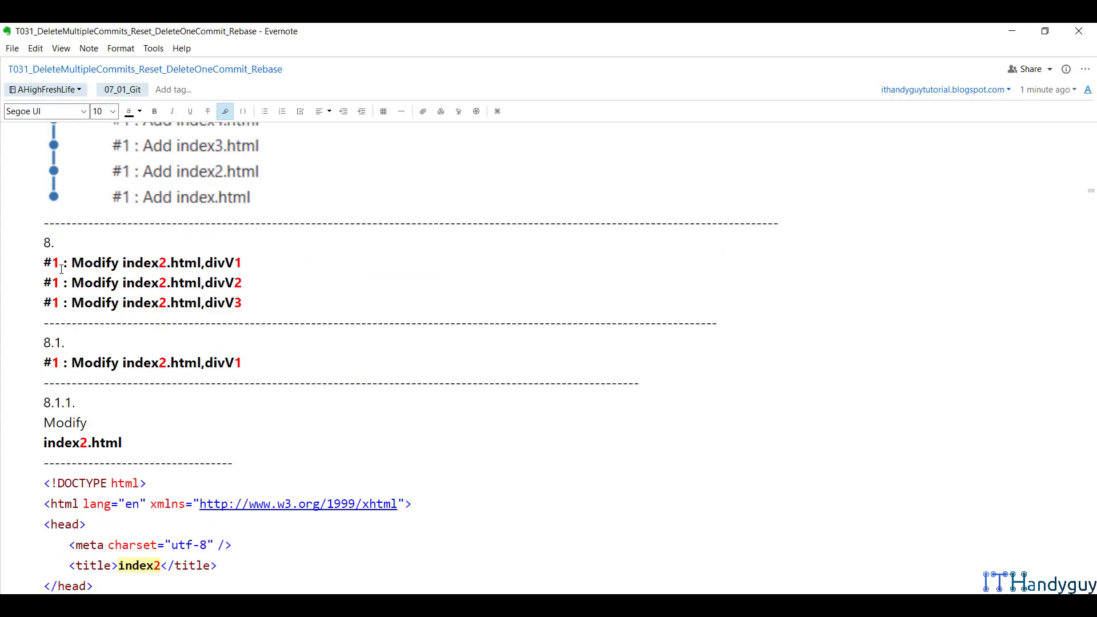
{"action": "left_click_drag", "start_coordinate": [265, 302], "coordinate": [53, 262]}
{"action": "scroll", "coordinate": [183, 296], "scroll_direction": "down", "scroll_amount": 4}
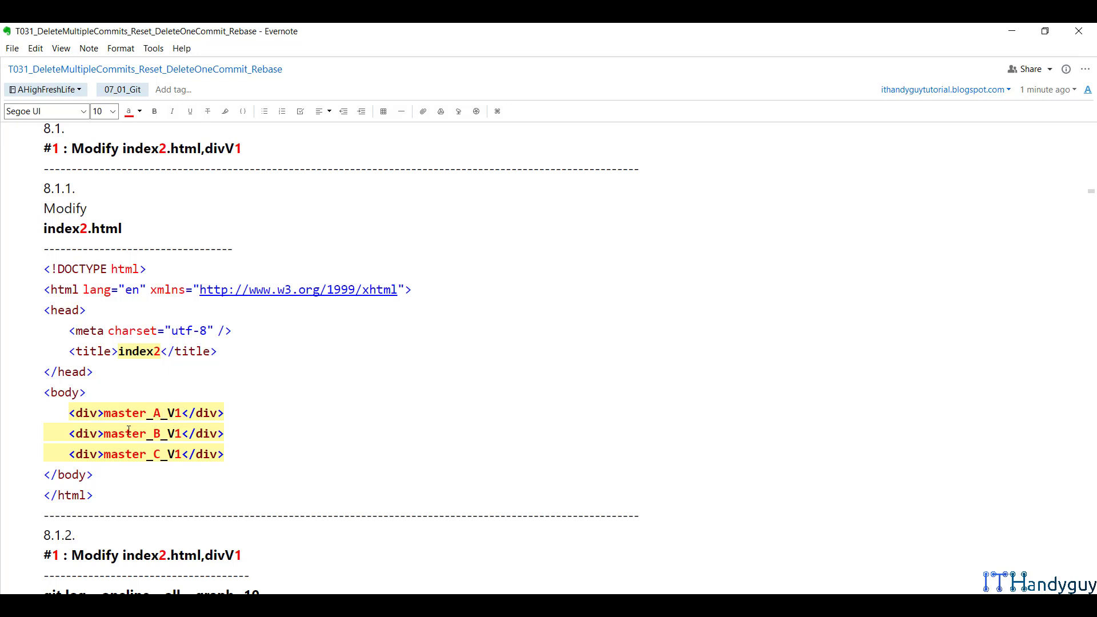
{"action": "left_click", "coordinate": [97, 480]}
{"action": "left_click", "coordinate": [36, 391], "text": "shift"}
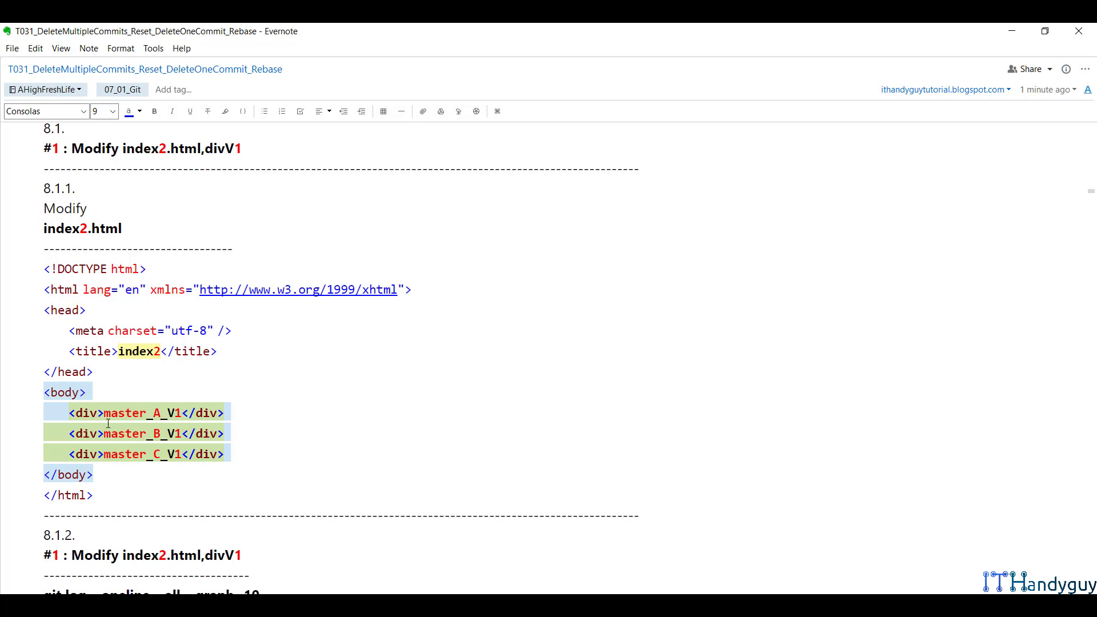
{"action": "right_click", "coordinate": [100, 434]}
{"action": "left_click", "coordinate": [171, 178]}
Step: Open index2.html from D:\1_Git\GitHub\GitDemo01 in Notepad++, replace its empty body with the copied V1 block, save and close it
{"action": "key", "text": "alt+Tab"}
{"action": "left_click", "coordinate": [191, 152]}
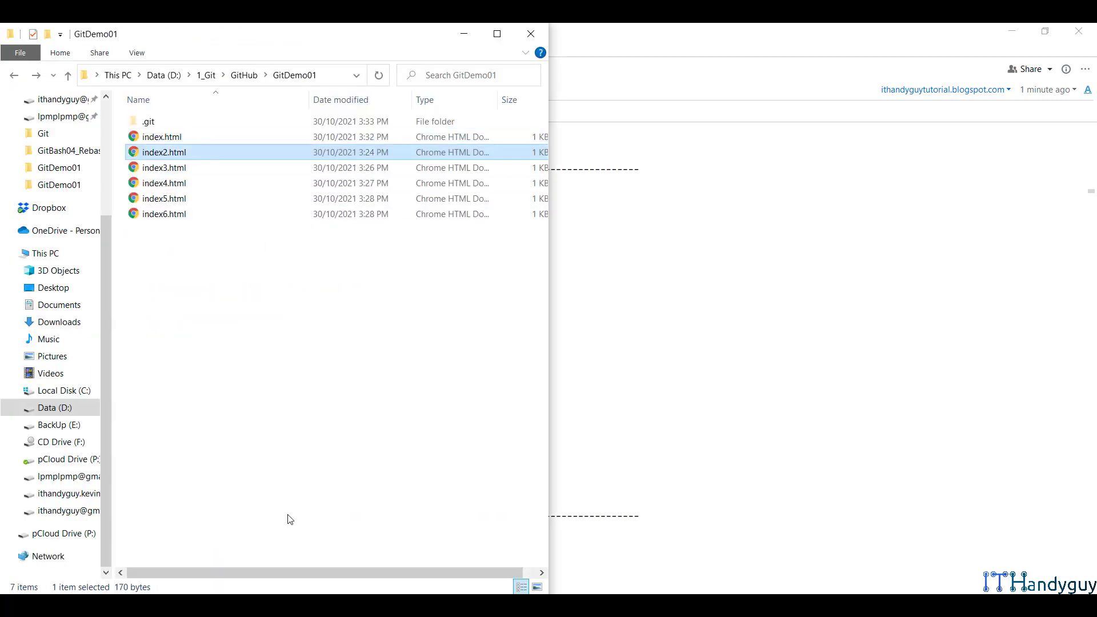
{"action": "right_click", "coordinate": [217, 151]}
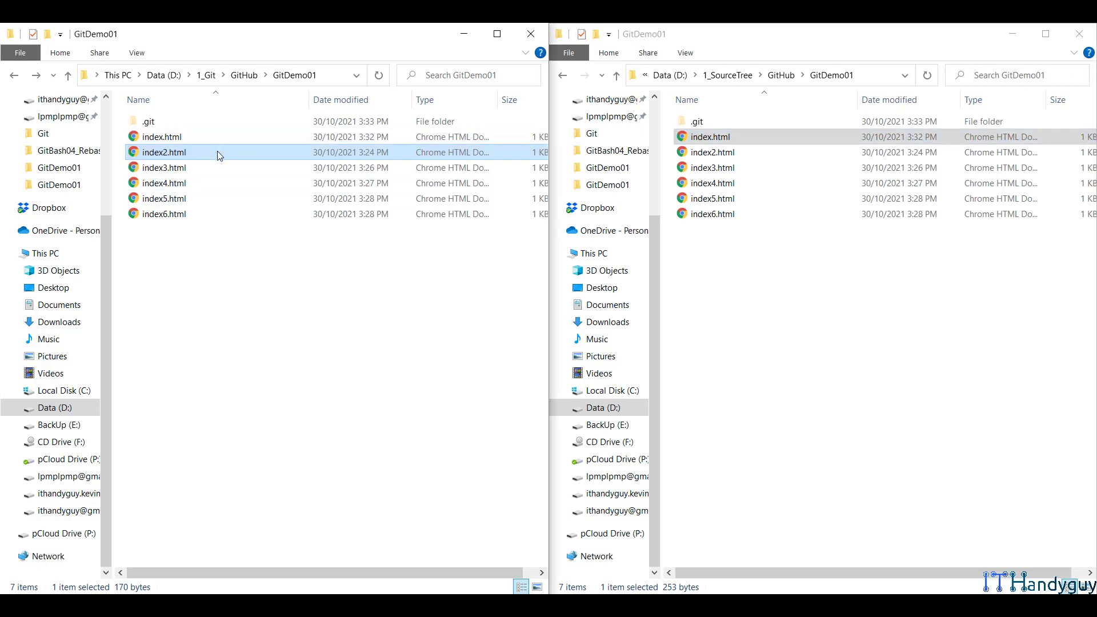
{"action": "left_click", "coordinate": [274, 213]}
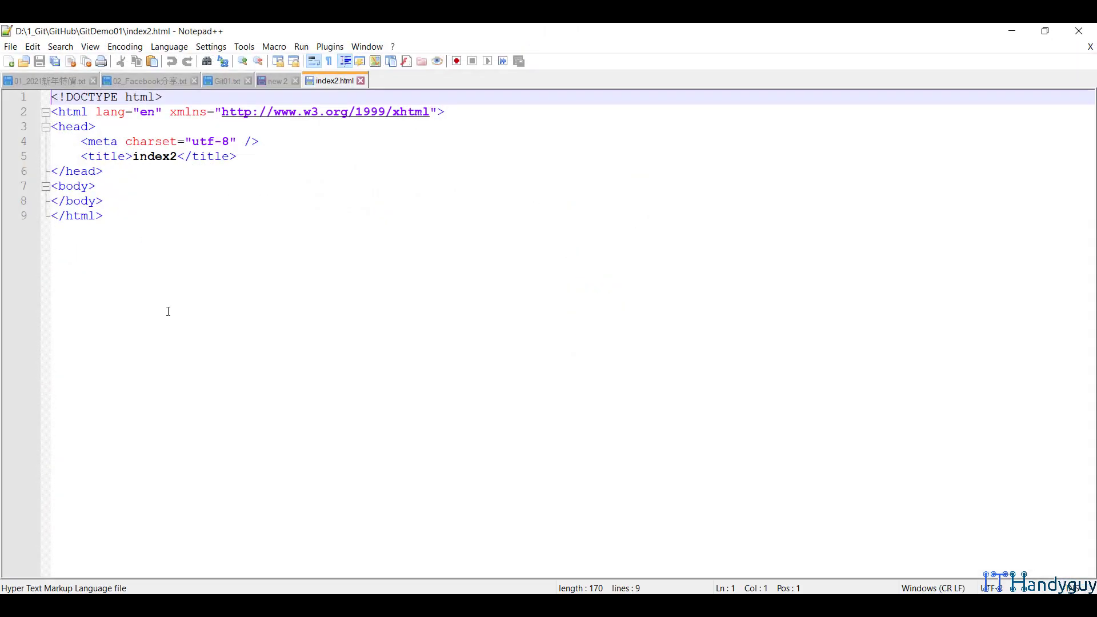
{"action": "left_click", "coordinate": [99, 201]}
{"action": "left_click", "coordinate": [51, 186], "text": "shift"}
{"action": "key", "text": "ctrl+v"}
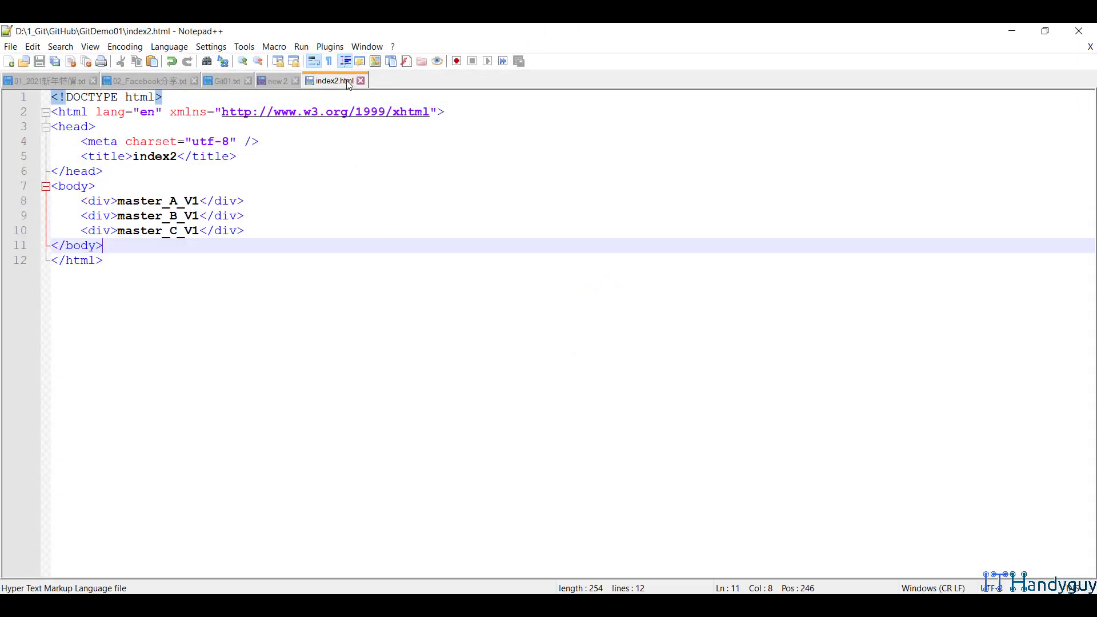
{"action": "left_click", "coordinate": [360, 80]}
{"action": "left_click", "coordinate": [1012, 31]}
Step: Replace the empty body of index2.html in D:\1_SourceTree\GitHub\GitDemo01 with the same V1 block, then save and close it
{"action": "right_click", "coordinate": [694, 153]}
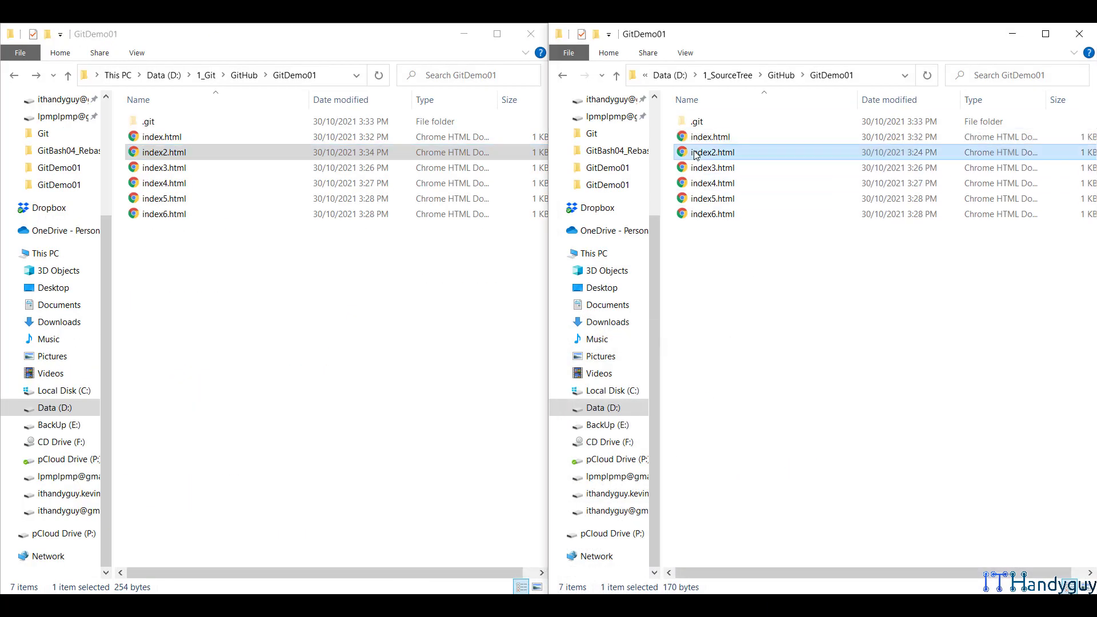
{"action": "right_click", "coordinate": [696, 153]}
{"action": "left_click", "coordinate": [742, 211]}
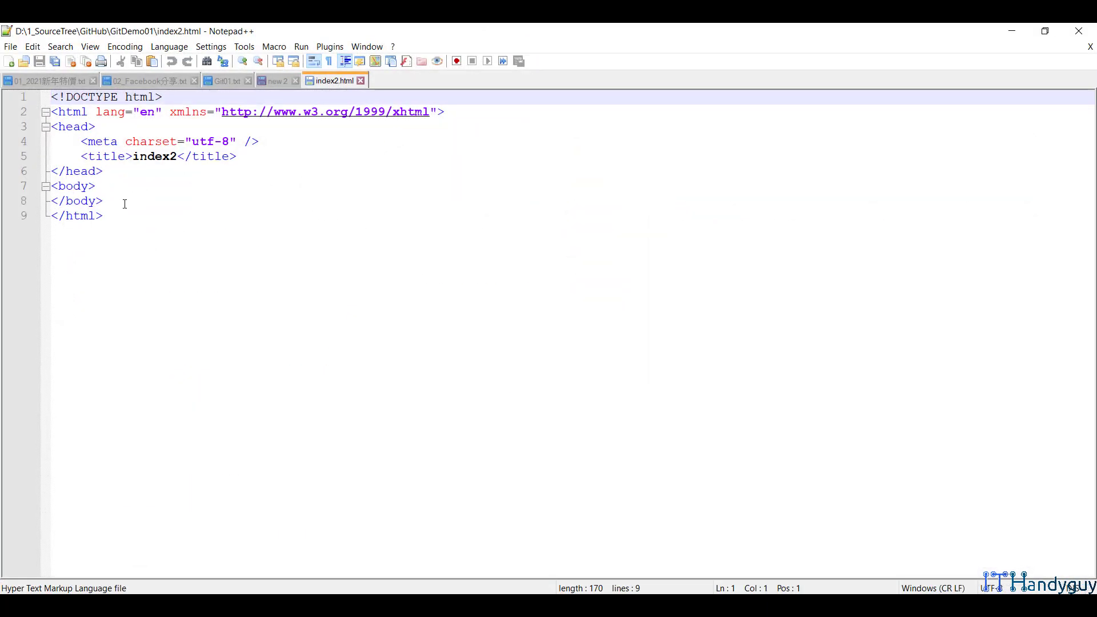
{"action": "left_click", "coordinate": [124, 204]}
{"action": "left_click", "coordinate": [52, 187], "text": "shift"}
{"action": "key", "text": "ctrl+v"}
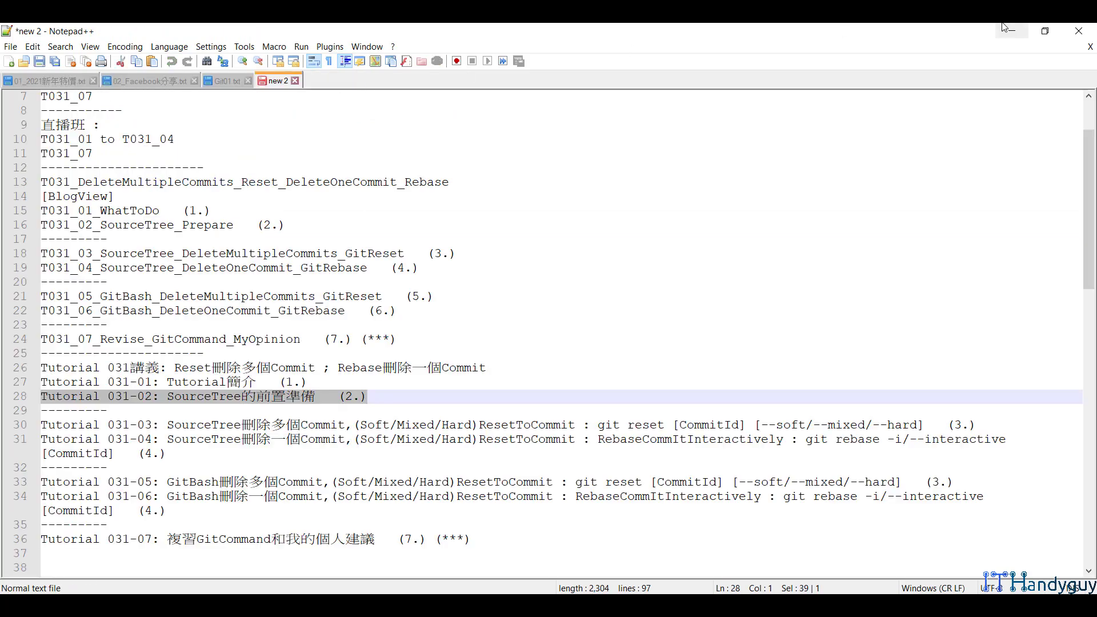
{"action": "left_click", "coordinate": [1008, 30]}
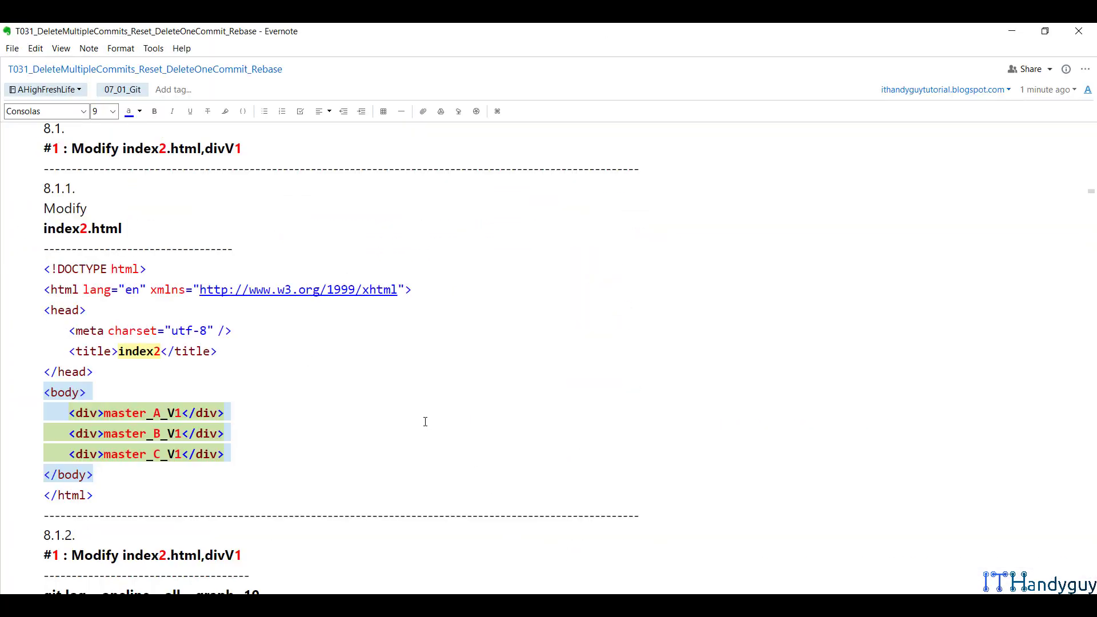
Step: In the Evernote note, copy the commit message "#1 : Modify index2.html,divV1" from section 8.1.2
{"action": "scroll", "coordinate": [388, 414], "scroll_direction": "down", "scroll_amount": 5}
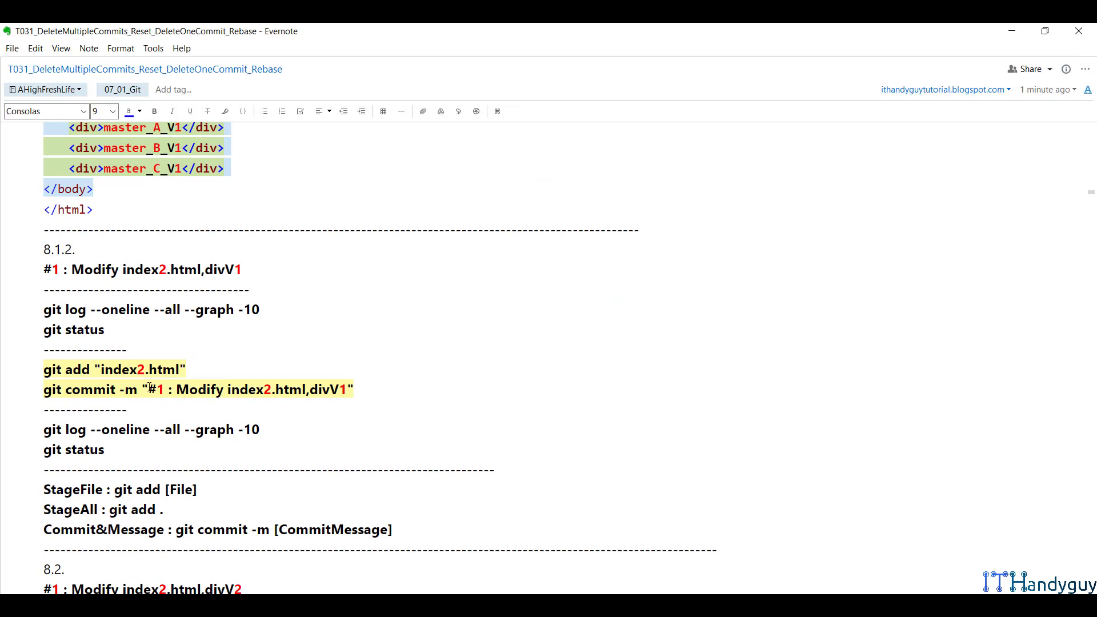
{"action": "left_click", "coordinate": [149, 389]}
{"action": "left_click", "coordinate": [347, 395], "text": "shift"}
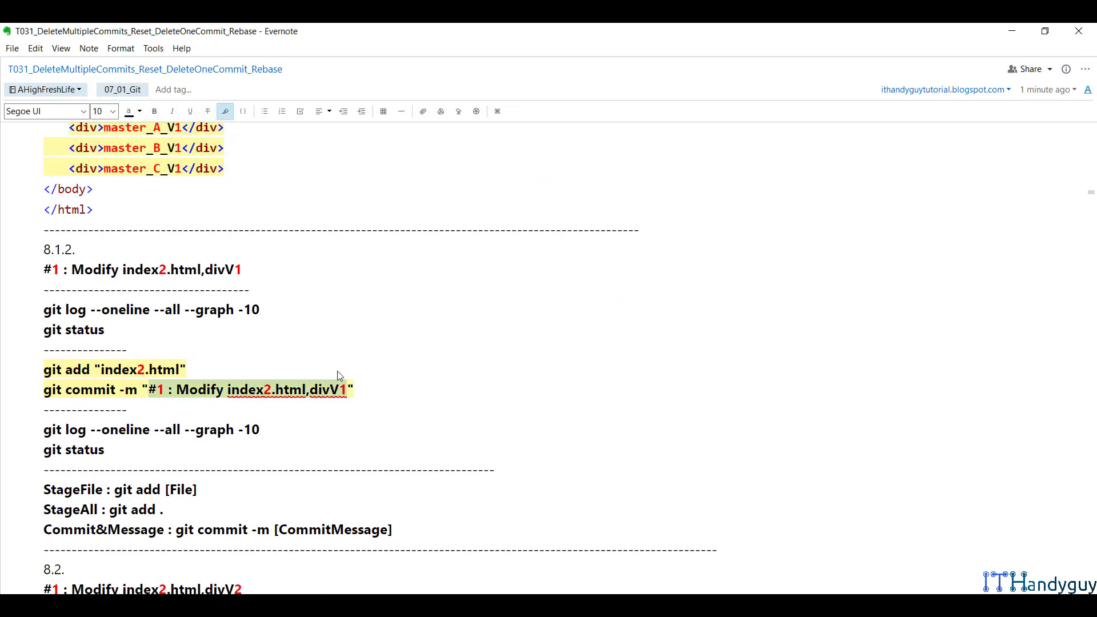
{"action": "right_click", "coordinate": [338, 372]}
{"action": "left_click", "coordinate": [414, 127]}
Step: In Sourcetree, check both repositories' uncommitted changes, and commit index2.html in the first one with the message "#1 : Modify index2.html,divV1"
{"action": "key", "text": "alt+Tab"}
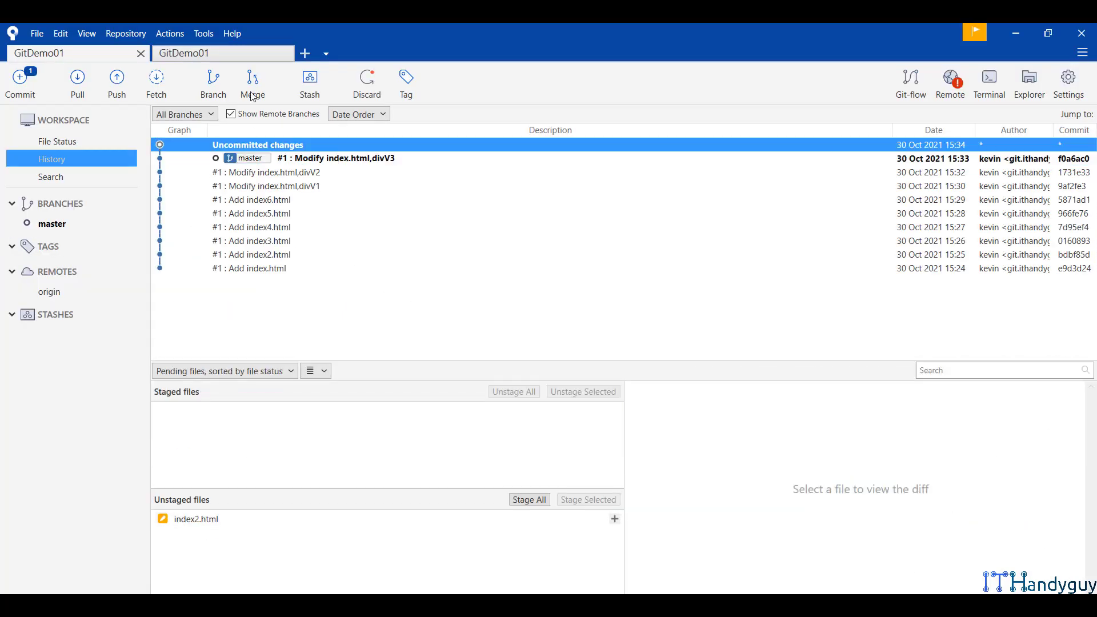
{"action": "left_click", "coordinate": [244, 53]}
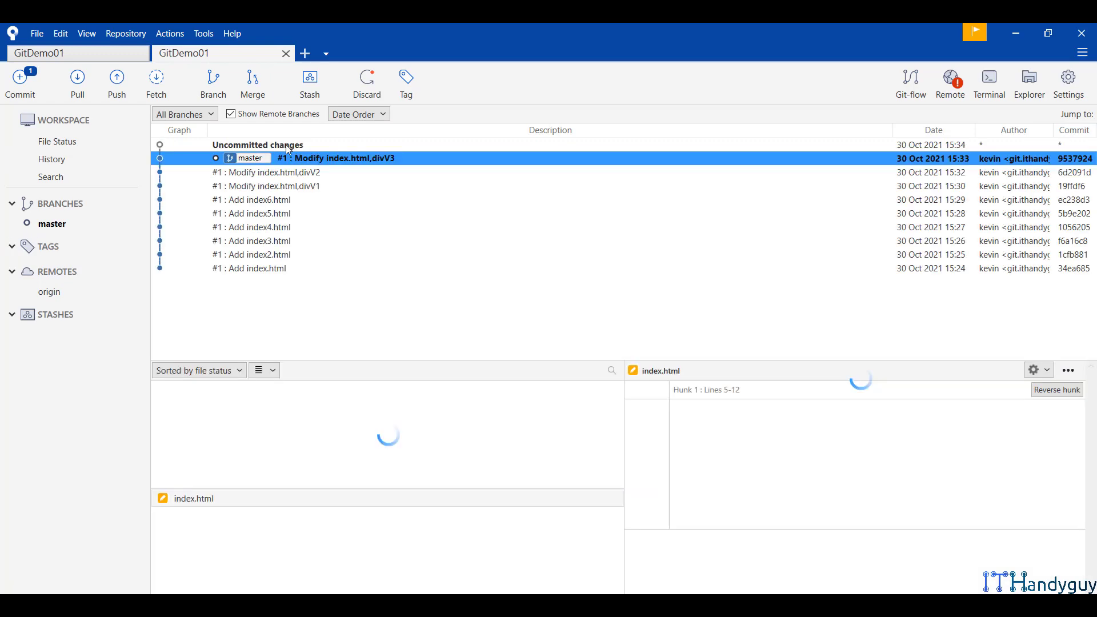
{"action": "left_click", "coordinate": [285, 145]}
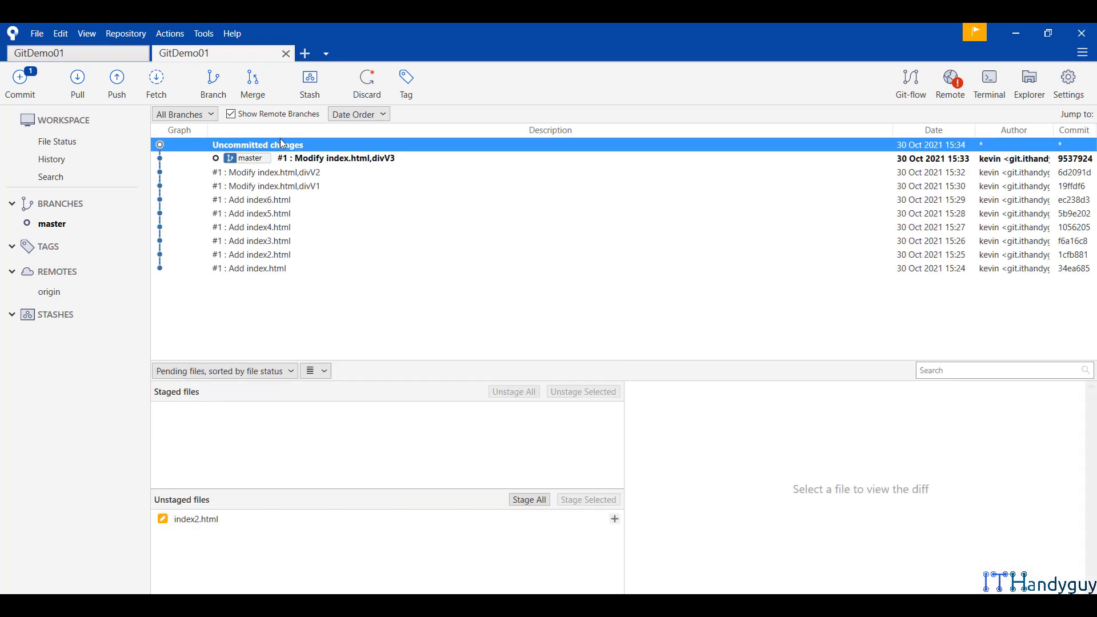
{"action": "left_click", "coordinate": [91, 52]}
{"action": "left_click", "coordinate": [67, 142]}
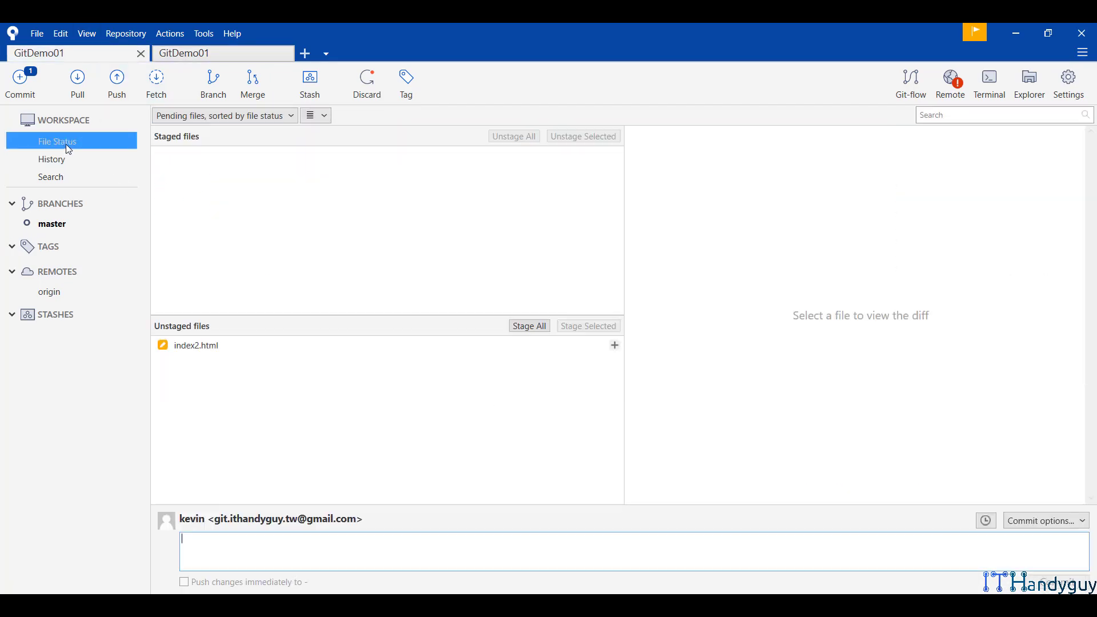
{"action": "left_click", "coordinate": [558, 347]}
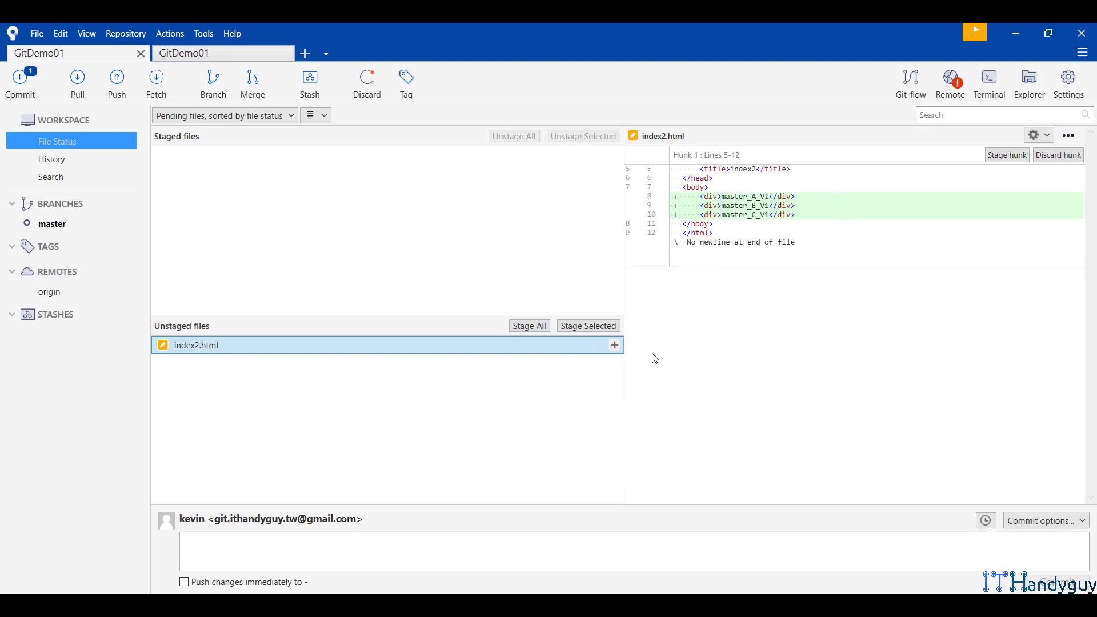
{"action": "left_click", "coordinate": [615, 345]}
{"action": "left_click", "coordinate": [558, 560]}
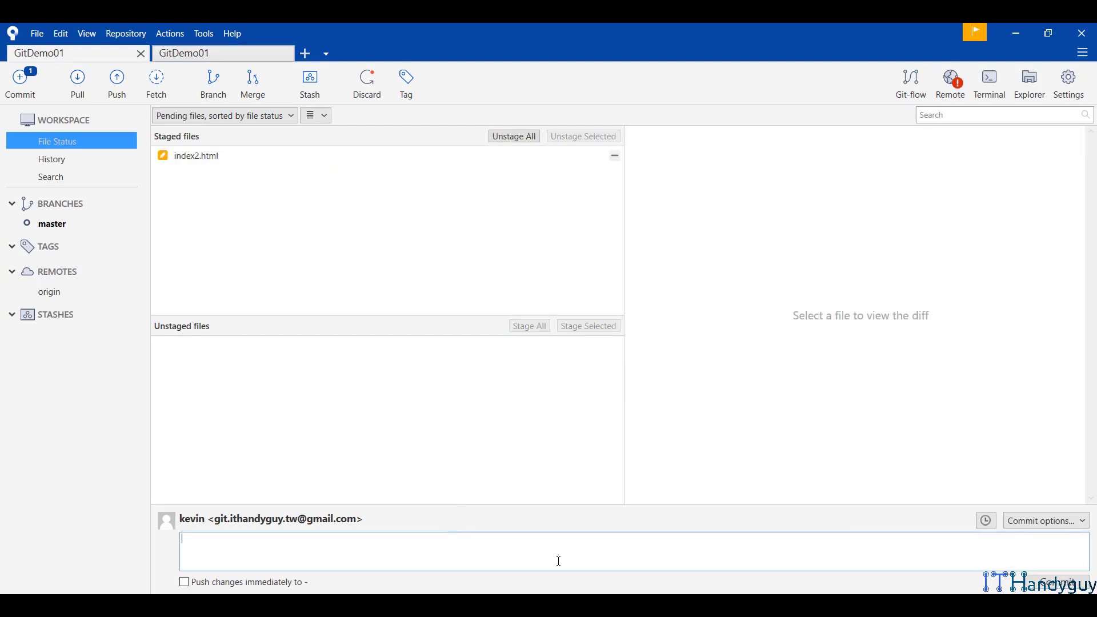
{"action": "key", "text": "ctrl+v"}
{"action": "left_click", "coordinate": [1056, 580]}
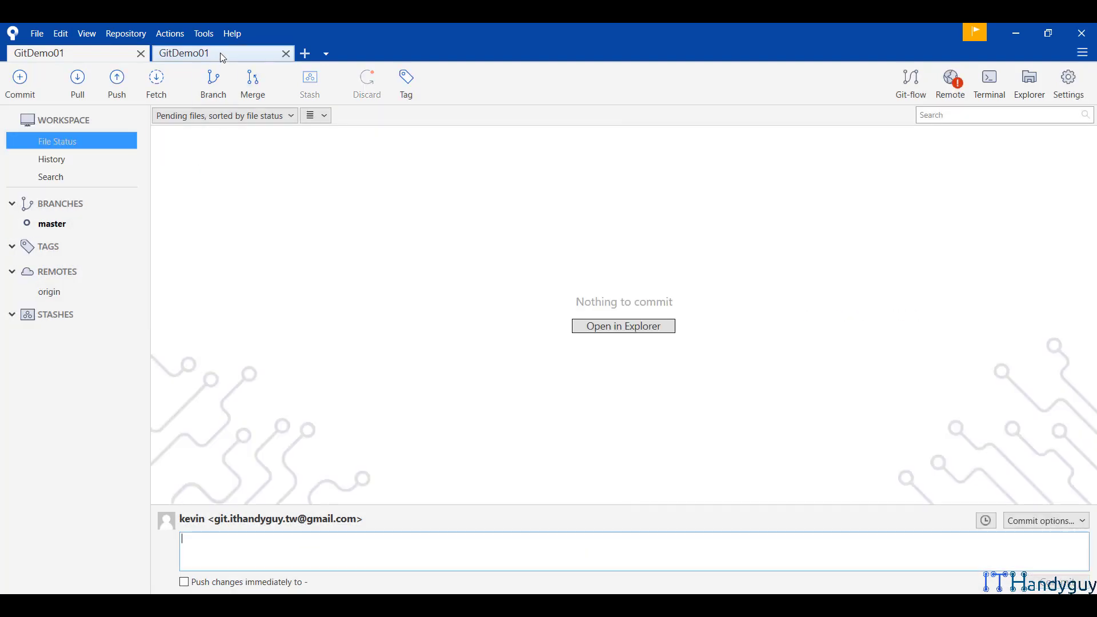
Step: Stage and commit index2.html in the second GitDemo01 repository as "#1 : Modify index2.html,divV1", and view both repositories' histories
{"action": "left_click", "coordinate": [221, 52]}
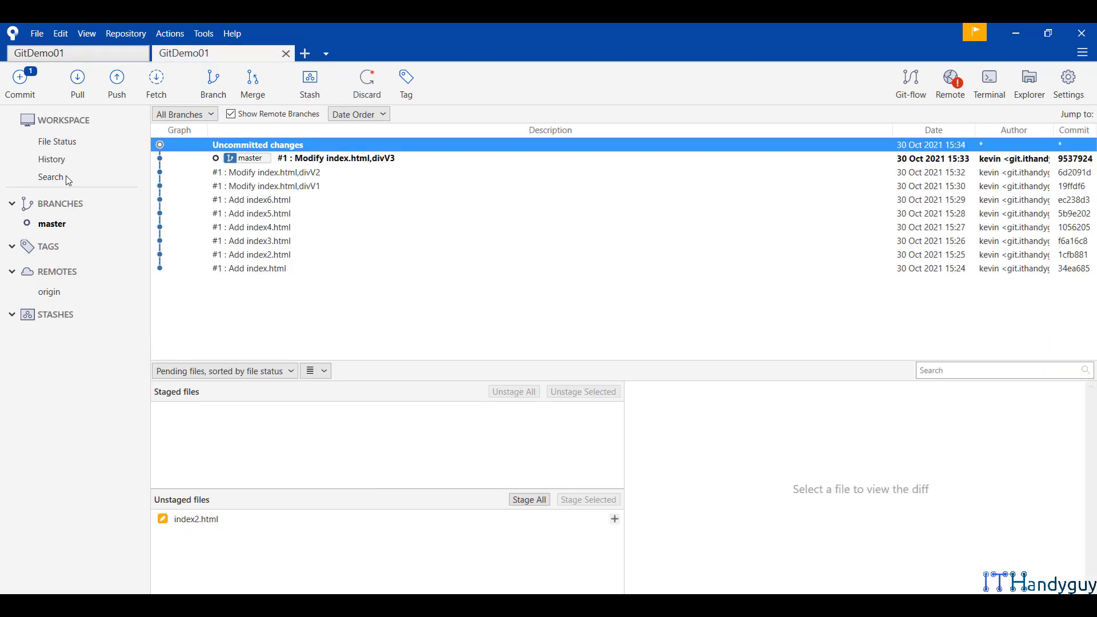
{"action": "left_click", "coordinate": [64, 147]}
{"action": "left_click", "coordinate": [523, 345]}
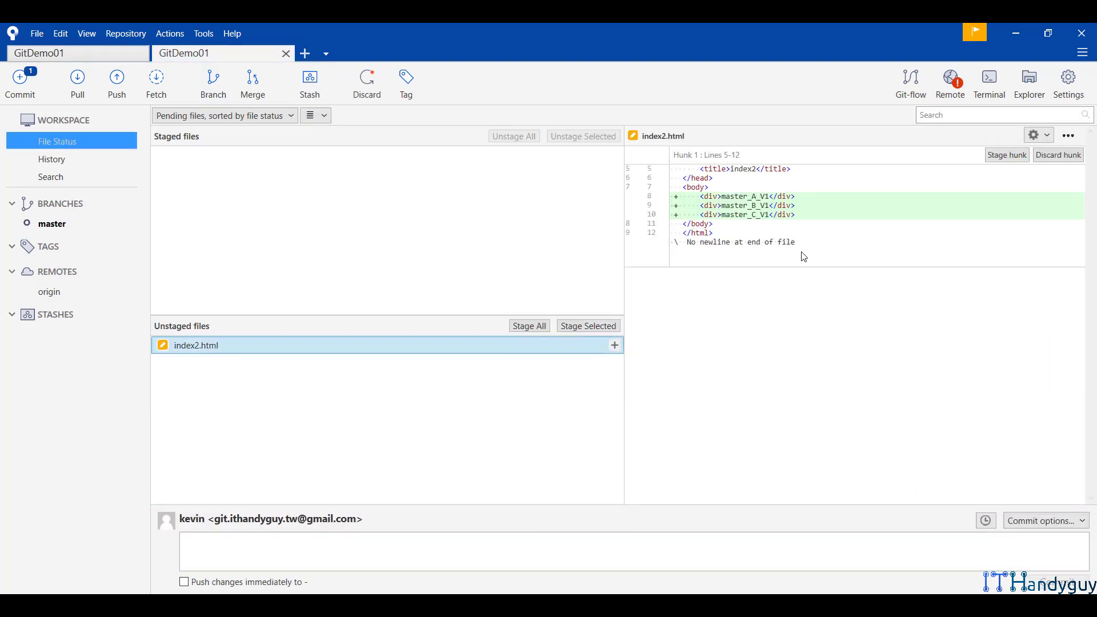
{"action": "left_click", "coordinate": [614, 345]}
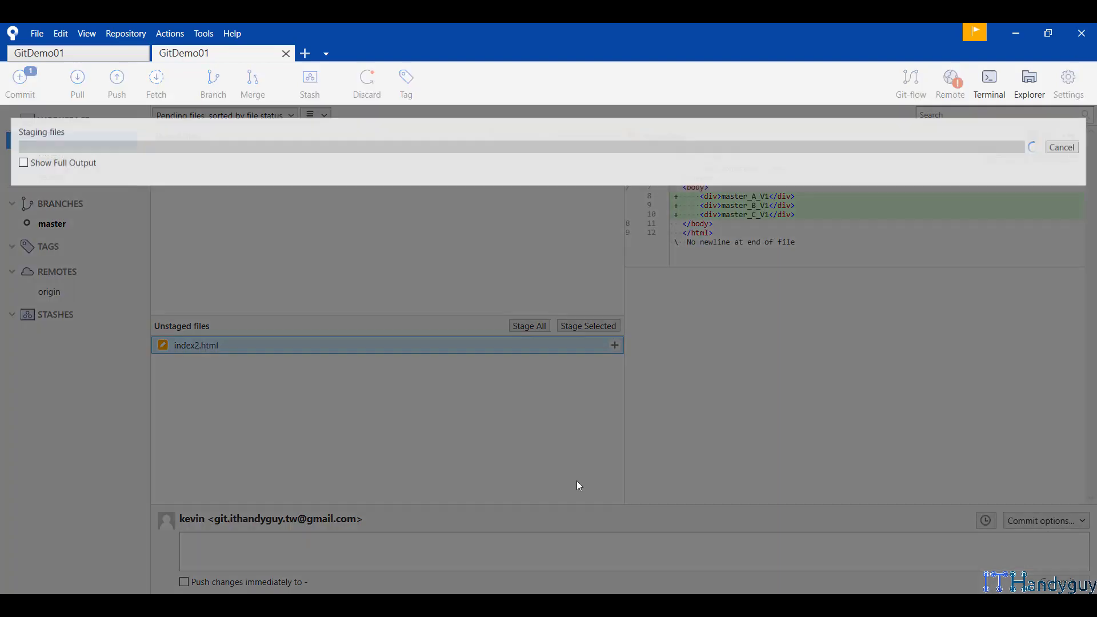
{"action": "left_click", "coordinate": [609, 553]}
{"action": "type", "text": "#1 - Modify index2.html <h1>"}
{"action": "left_click", "coordinate": [1045, 581]}
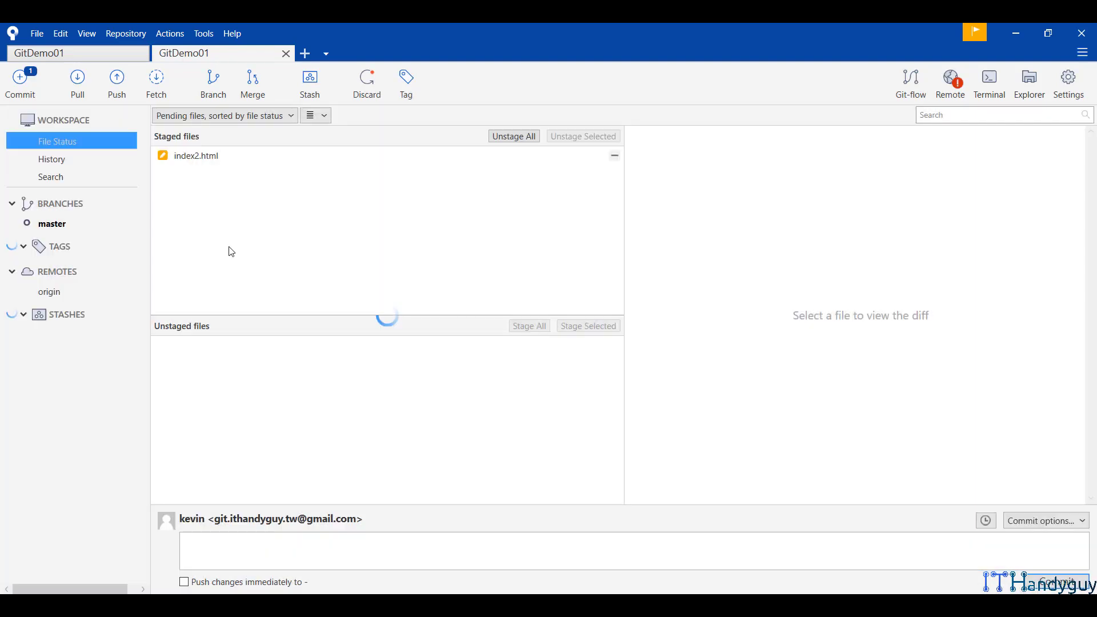
{"action": "left_click", "coordinate": [51, 162]}
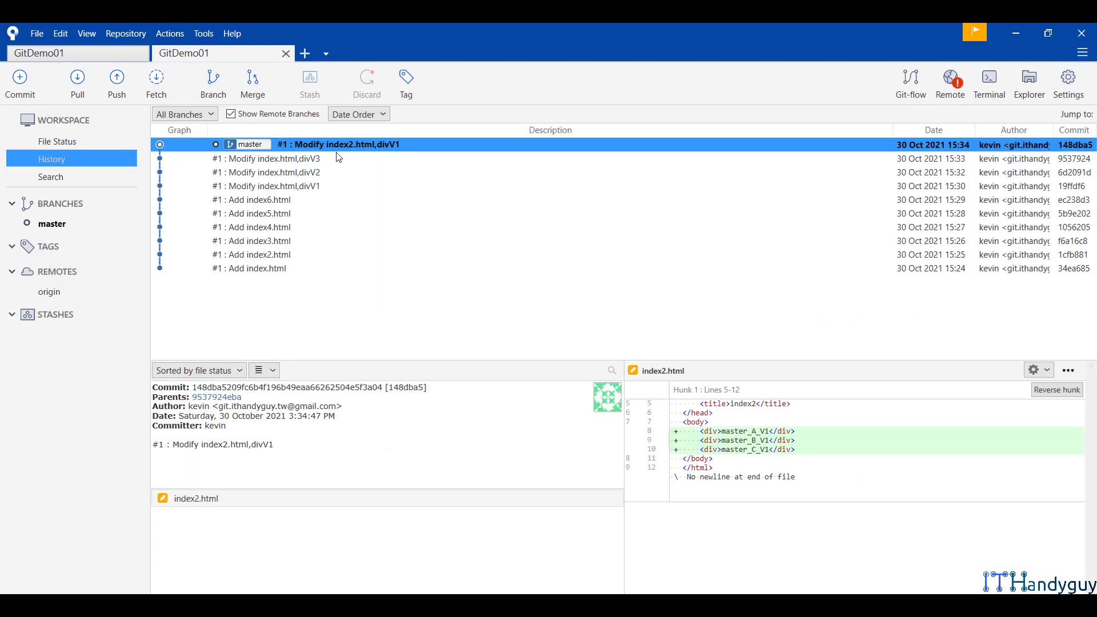
{"action": "left_click", "coordinate": [112, 55]}
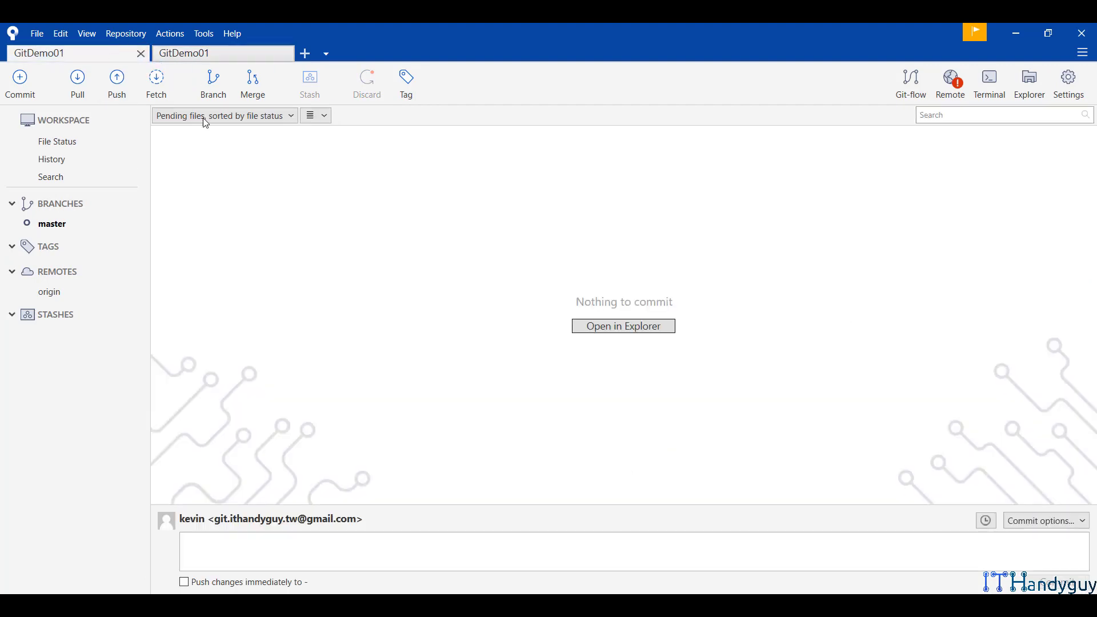
{"action": "left_click", "coordinate": [44, 163]}
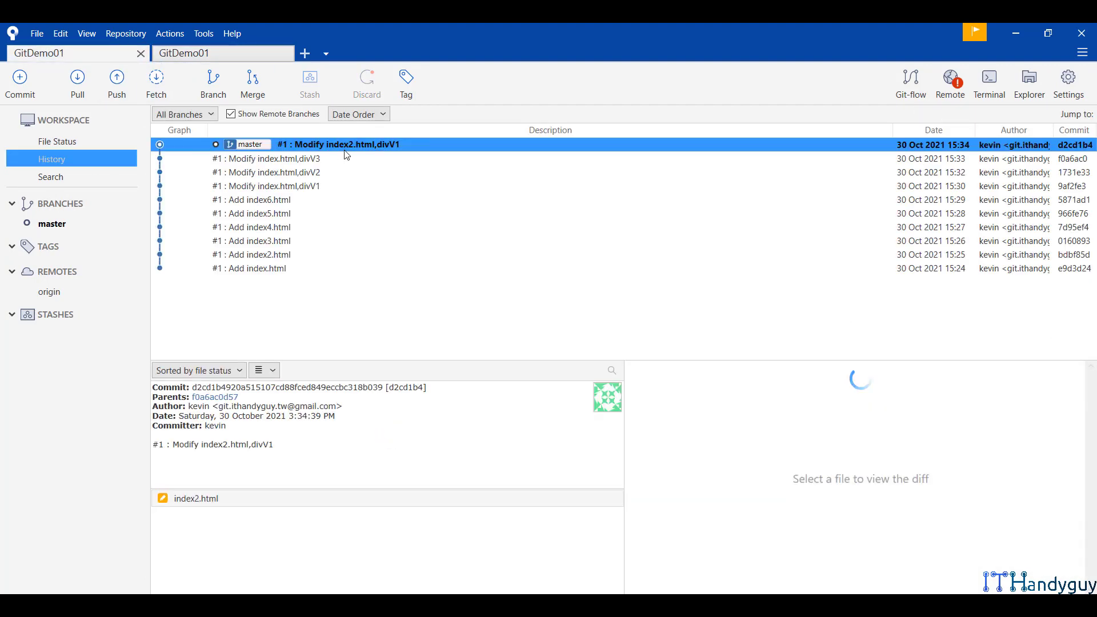
Step: In the Evernote note, copy the body block with the master_A_V2 to master_C_V2 divs from section 8.2.1
{"action": "left_click", "coordinate": [543, 600]}
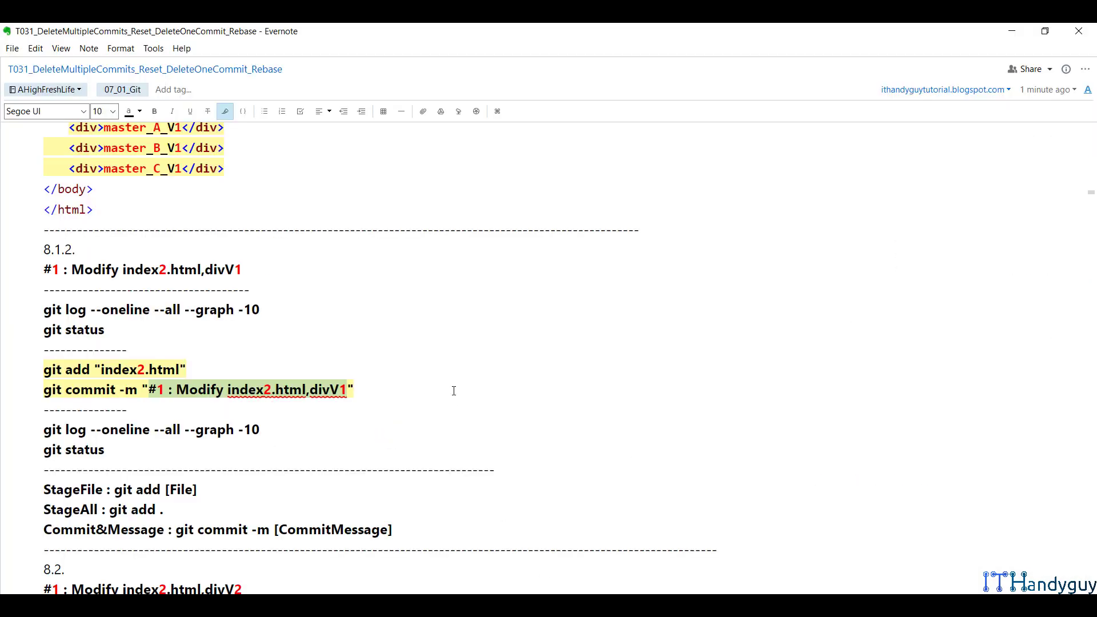
{"action": "scroll", "coordinate": [453, 391], "scroll_direction": "down", "scroll_amount": 10}
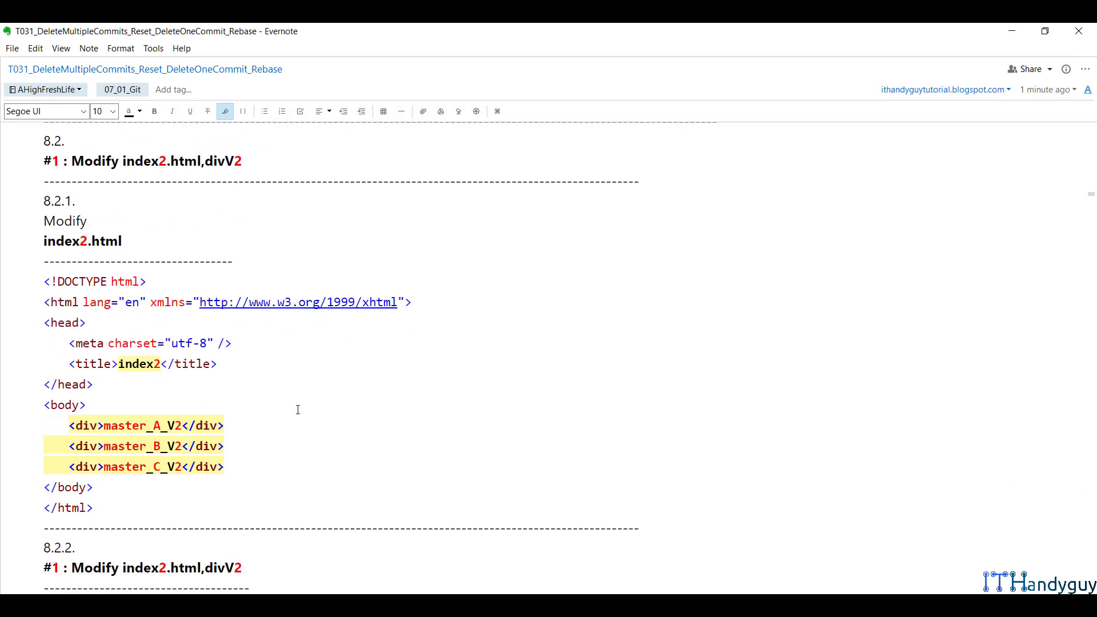
{"action": "scroll", "coordinate": [294, 406], "scroll_direction": "down", "scroll_amount": 2}
{"action": "left_click", "coordinate": [98, 420]}
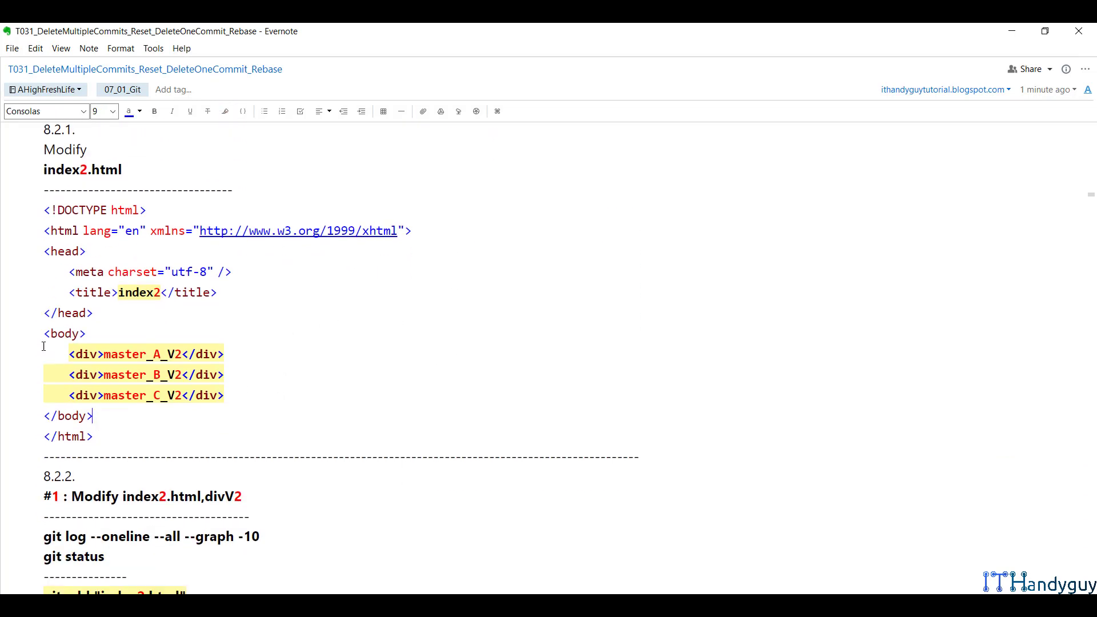
{"action": "left_click", "coordinate": [39, 335], "text": "shift"}
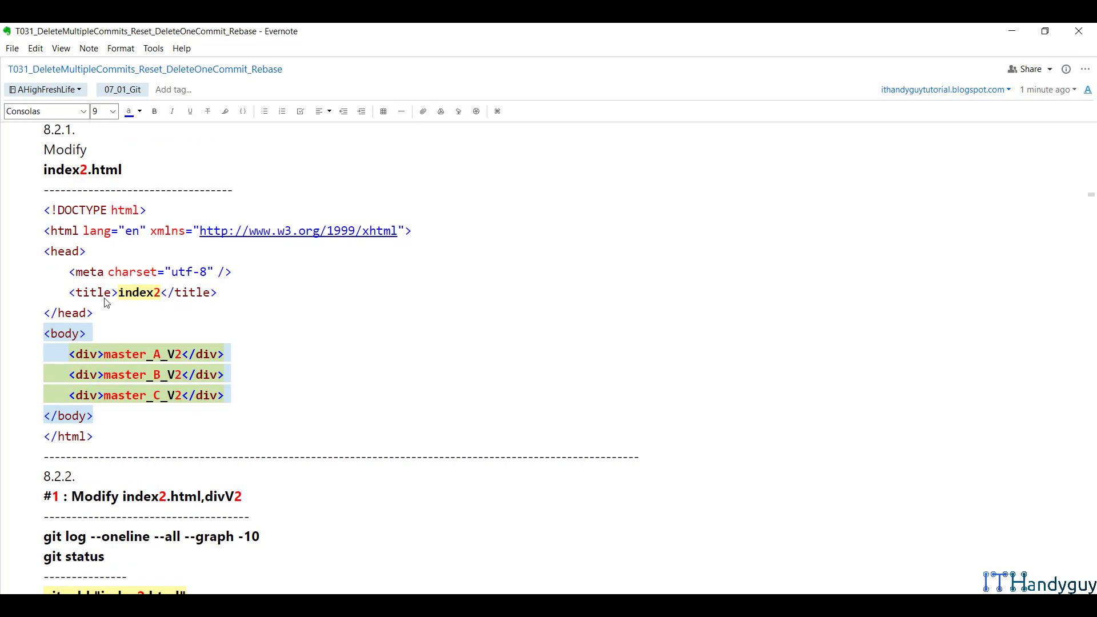
{"action": "right_click", "coordinate": [68, 368]}
{"action": "left_click", "coordinate": [142, 112]}
Step: In Notepad++, replace the body of index2.html in D:\1_Git\GitHub\GitDemo01 with the copied V2 block, then save and close it
{"action": "left_click", "coordinate": [280, 605]}
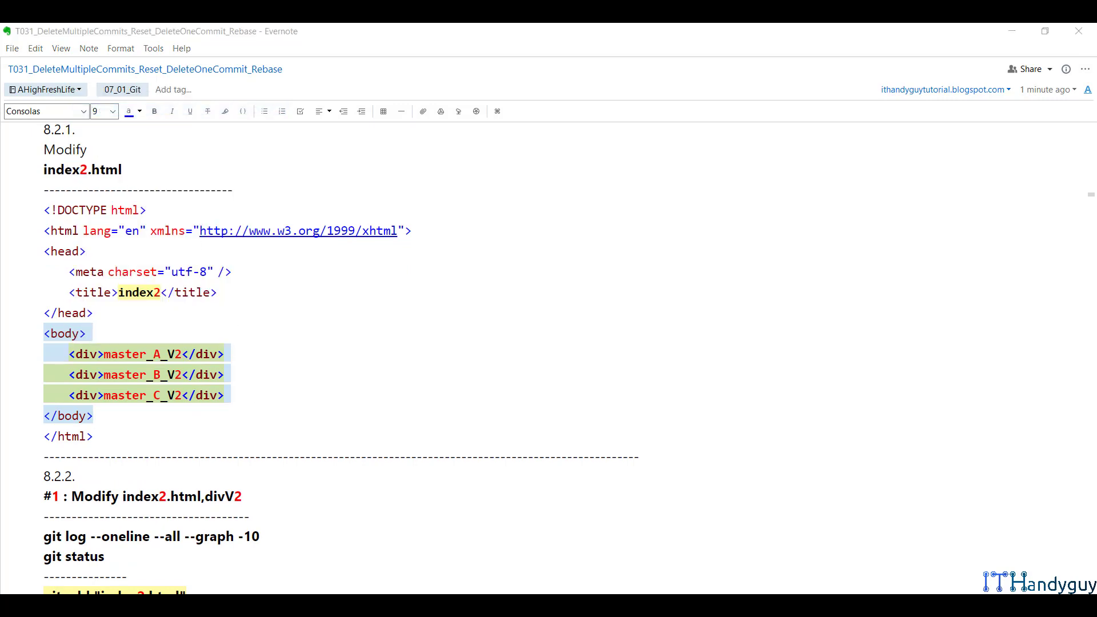
{"action": "right_click", "coordinate": [184, 153]}
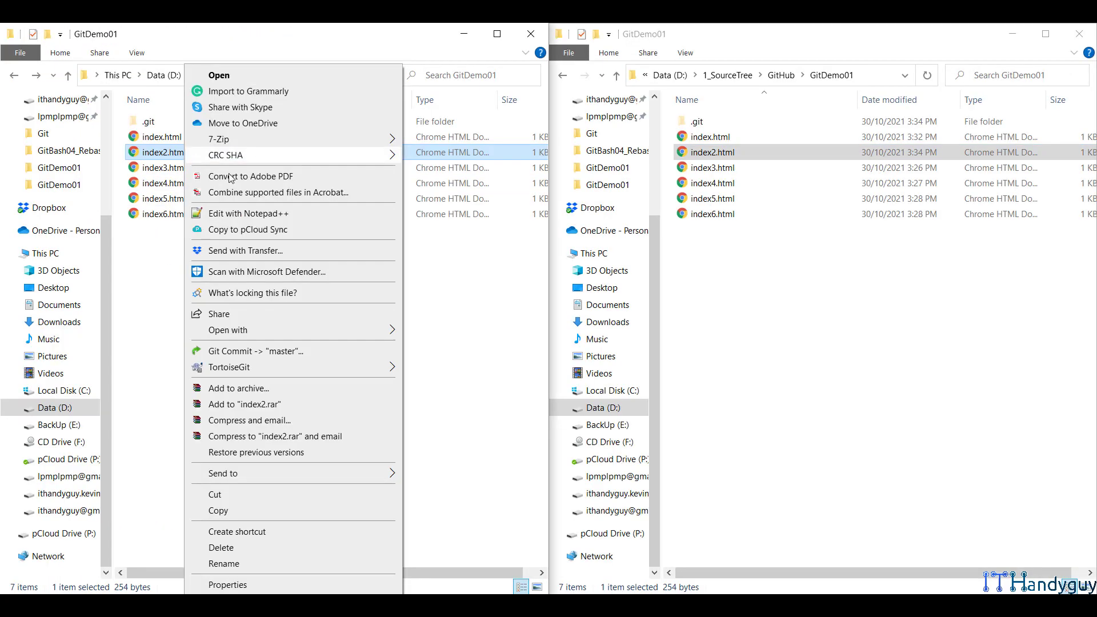
{"action": "left_click", "coordinate": [263, 213]}
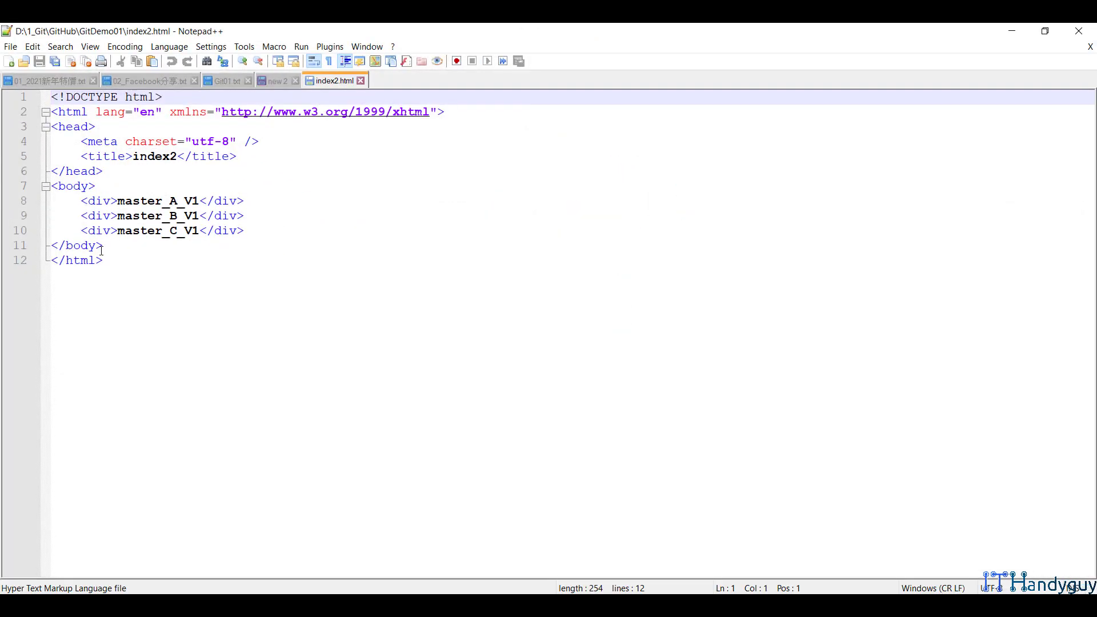
{"action": "left_click_drag", "start_coordinate": [101, 250], "coordinate": [51, 185]}
{"action": "key", "text": "ctrl+v"}
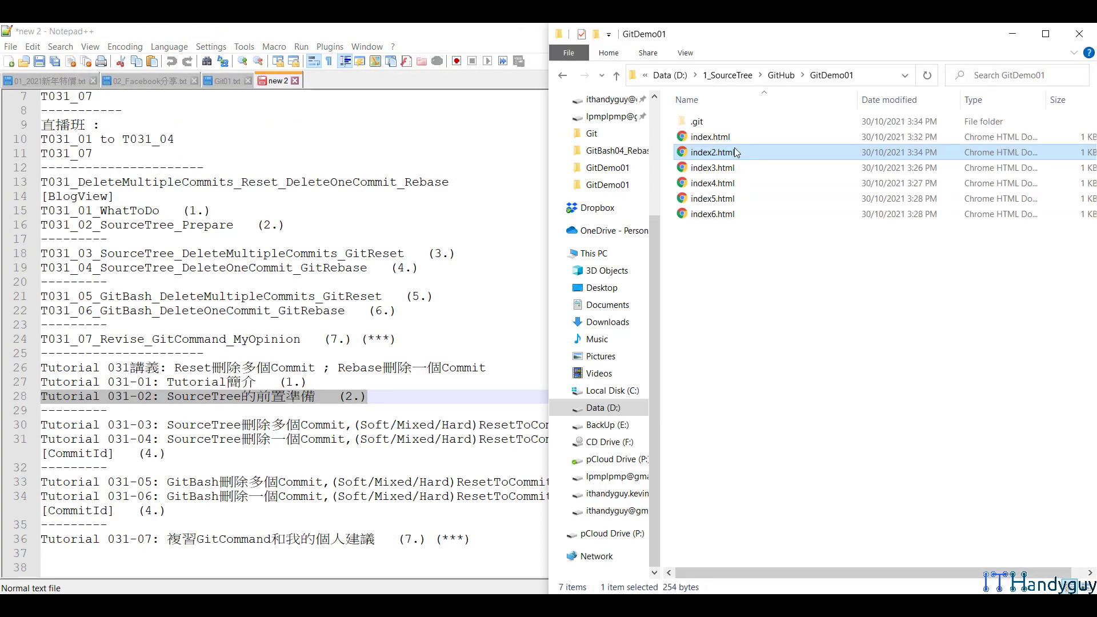
Step: Replace the body of index2.html in D:\1_SourceTree\GitHub\GitDemo01 with the same V2 block, then save and close it
{"action": "right_click", "coordinate": [736, 152]}
{"action": "left_click", "coordinate": [798, 211]}
{"action": "left_click_drag", "start_coordinate": [149, 245], "coordinate": [22, 186]}
{"action": "key", "text": "ctrl+v"}
{"action": "key", "text": "ctrl+s"}
{"action": "middle_click", "coordinate": [338, 84]}
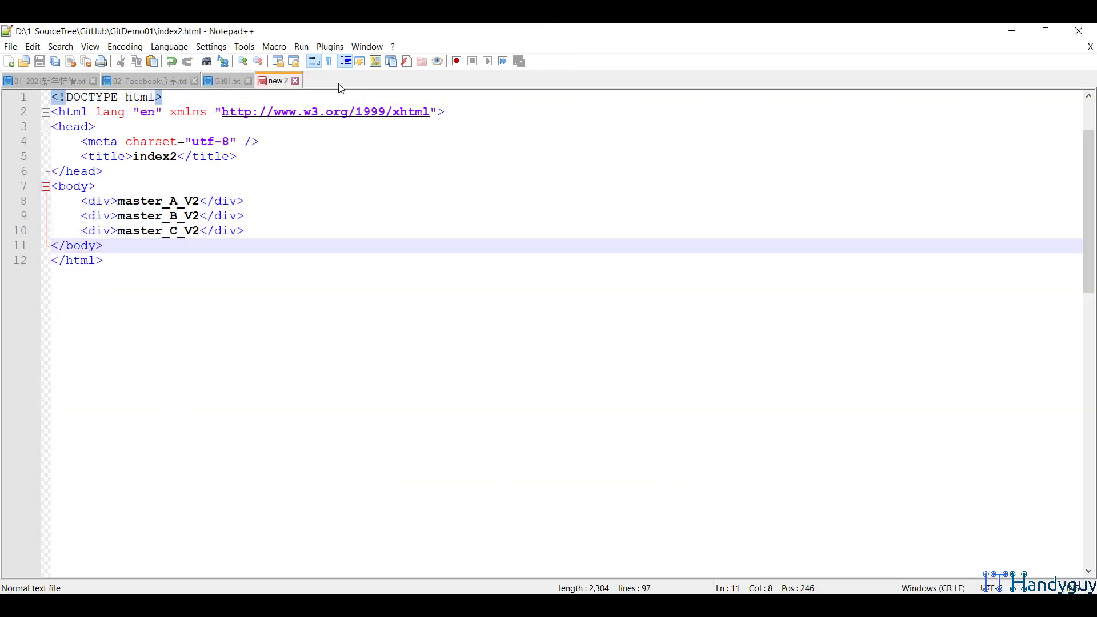
{"action": "left_click", "coordinate": [1012, 32]}
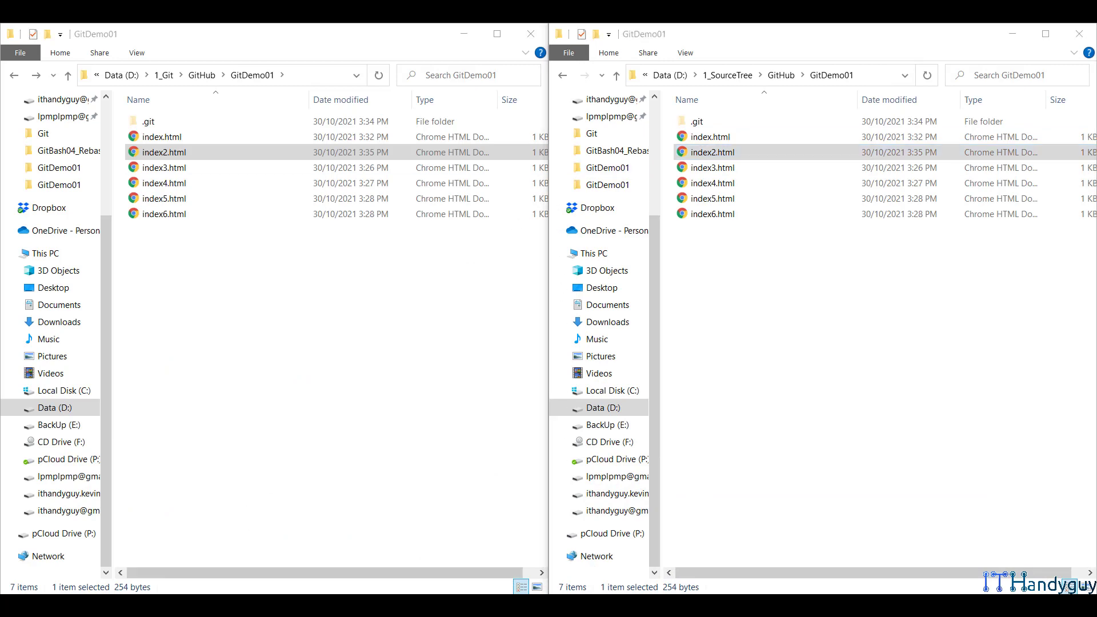
Step: In the Evernote note, copy the commit message "#1 : Modify index2.html,divV2" from section 8.2.2
{"action": "key", "text": "alt+Tab"}
{"action": "scroll", "coordinate": [392, 442], "scroll_direction": "down", "scroll_amount": 4}
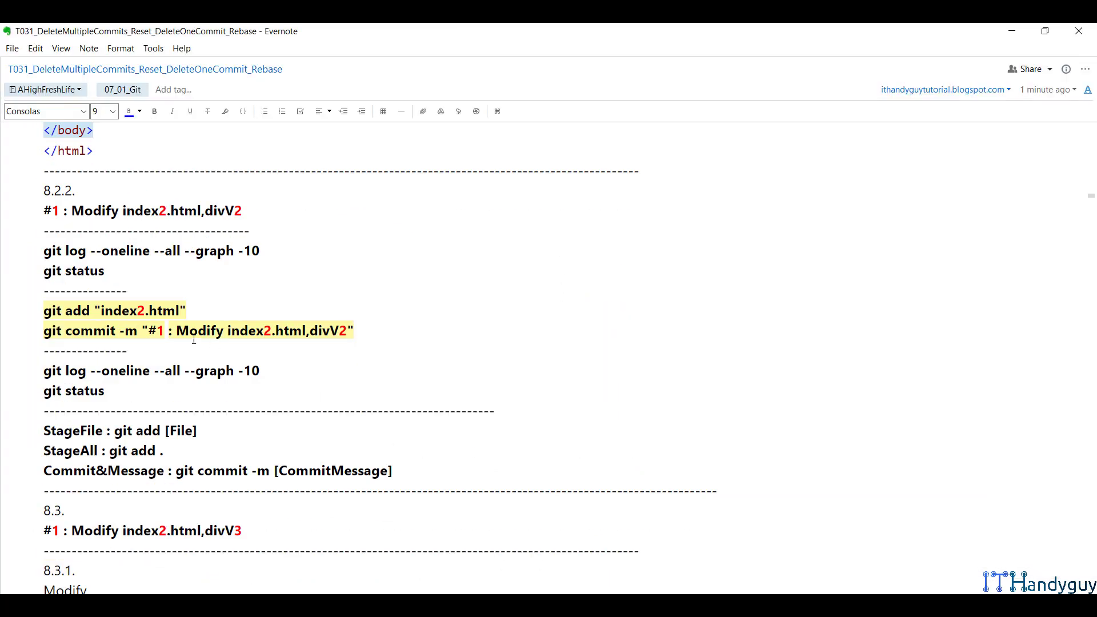
{"action": "left_click", "coordinate": [147, 331]}
{"action": "left_click", "coordinate": [350, 331], "text": "shift"}
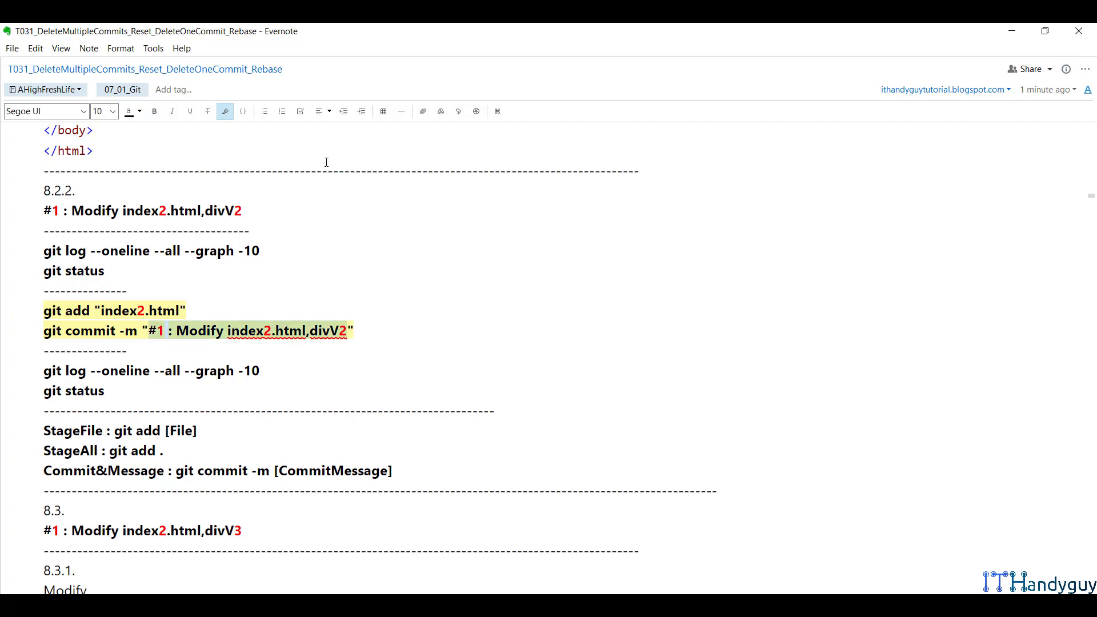
{"action": "right_click", "coordinate": [327, 333]}
{"action": "left_click", "coordinate": [391, 73]}
Step: Switch to Sourcetree and view the uncommitted changes in the histories of both GitDemo01 repositories
{"action": "key", "text": "alt+Tab"}
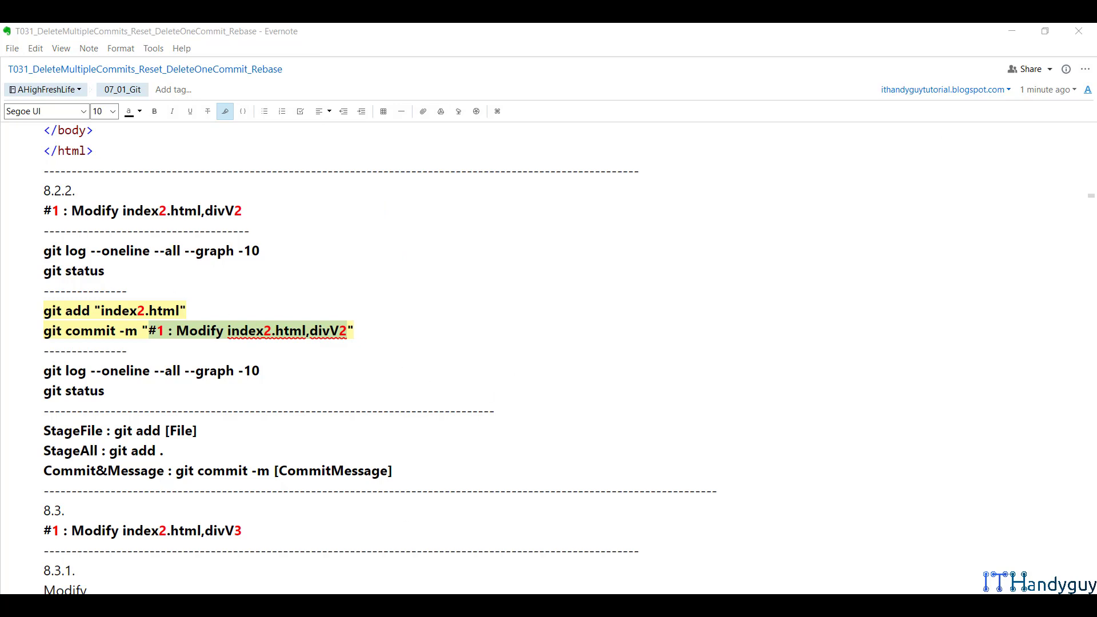
{"action": "key", "text": "alt+Tab"}
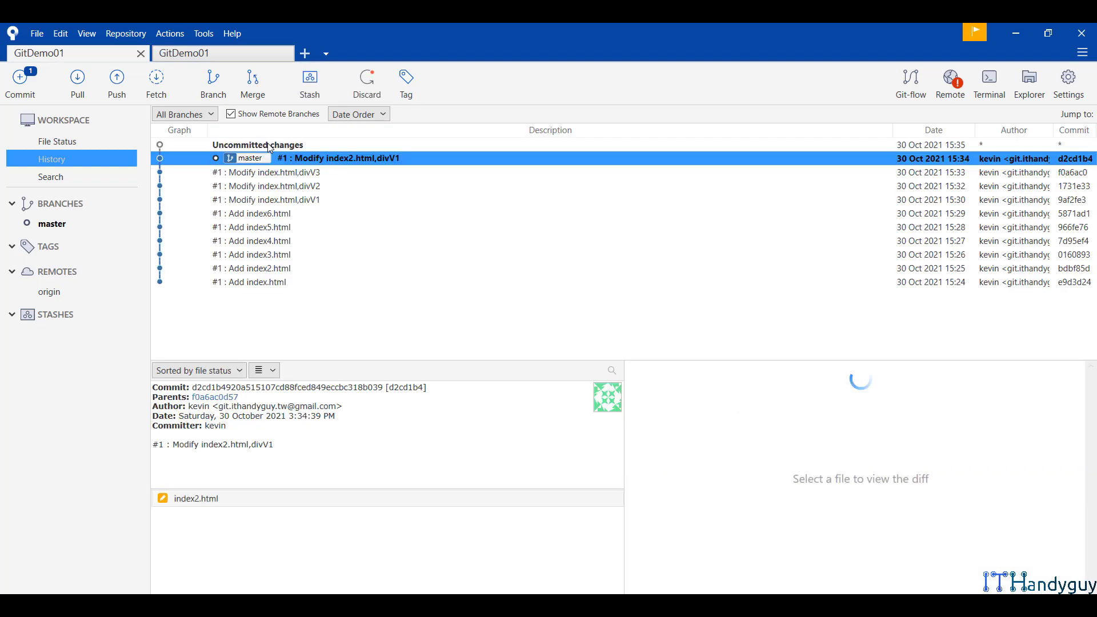
{"action": "left_click", "coordinate": [267, 144]}
{"action": "left_click", "coordinate": [245, 54]}
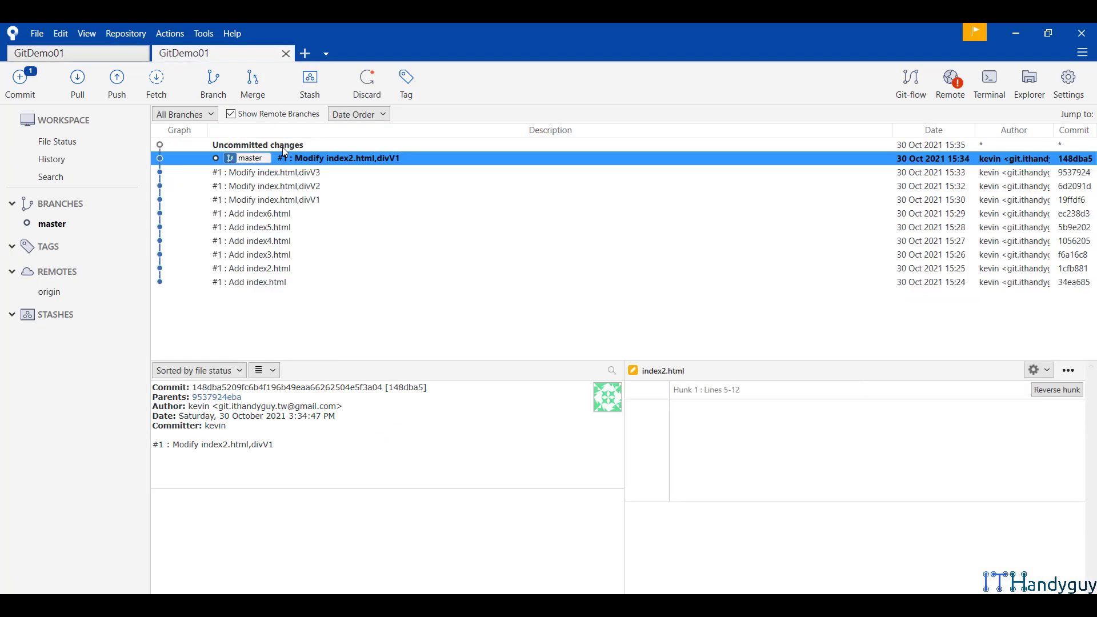
{"action": "left_click", "coordinate": [285, 151]}
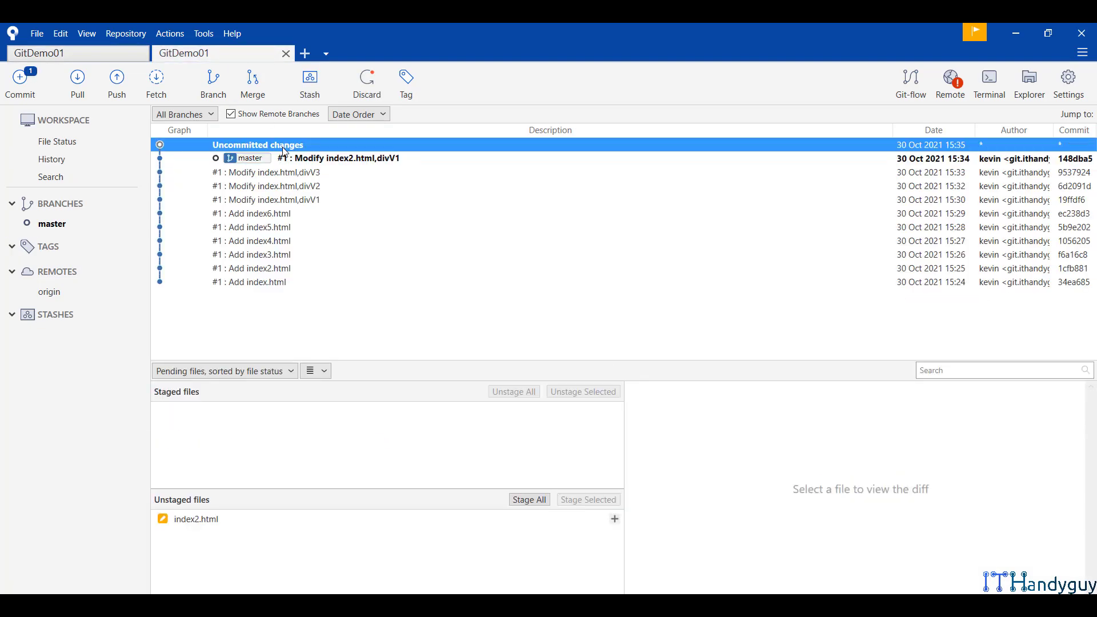
Step: Review, stage and commit index2.html in the first GitDemo01 repository as "#1 : Modify index2.html,divV2", and view its history
{"action": "left_click", "coordinate": [105, 58]}
{"action": "left_click", "coordinate": [57, 141]}
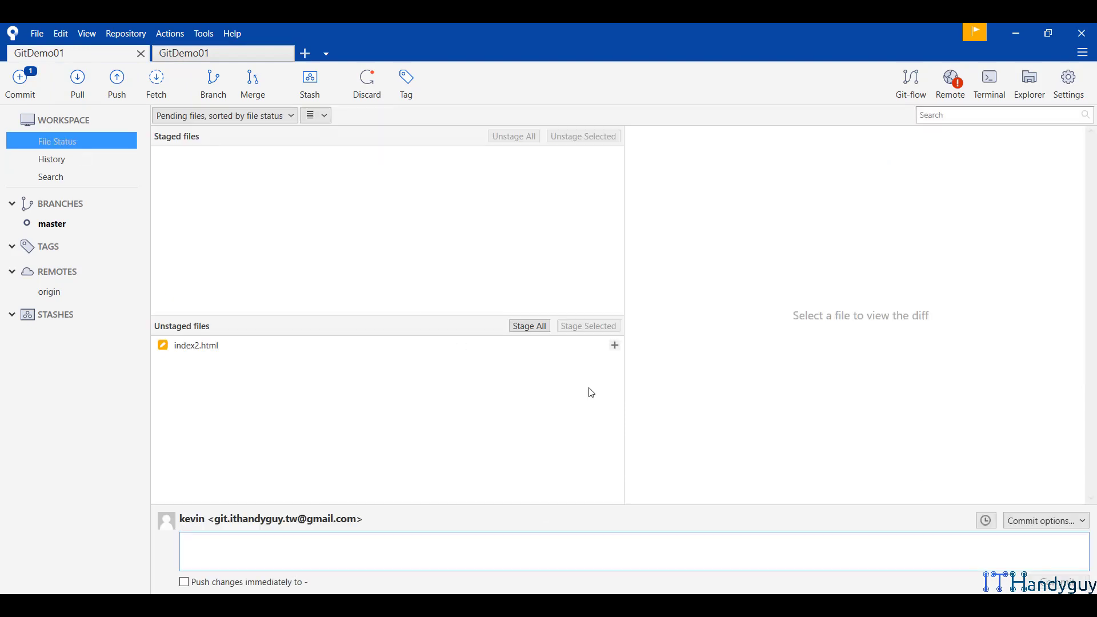
{"action": "left_click", "coordinate": [593, 343]}
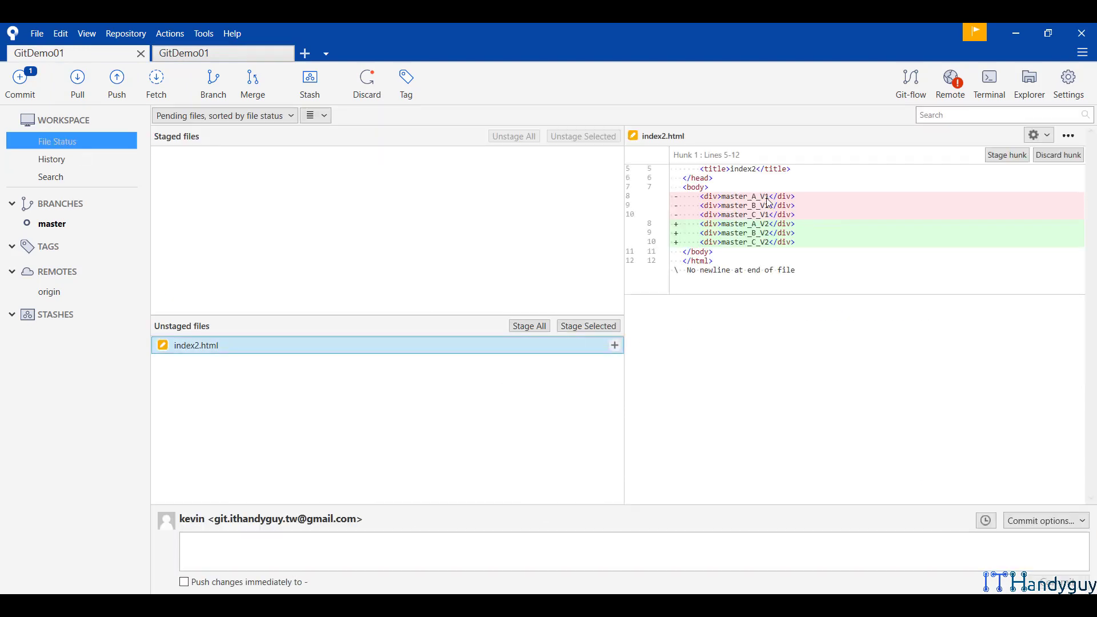
{"action": "left_click", "coordinate": [615, 345]}
{"action": "left_click", "coordinate": [707, 561]}
{"action": "key", "text": "ctrl+v"}
{"action": "left_click", "coordinate": [1056, 582]}
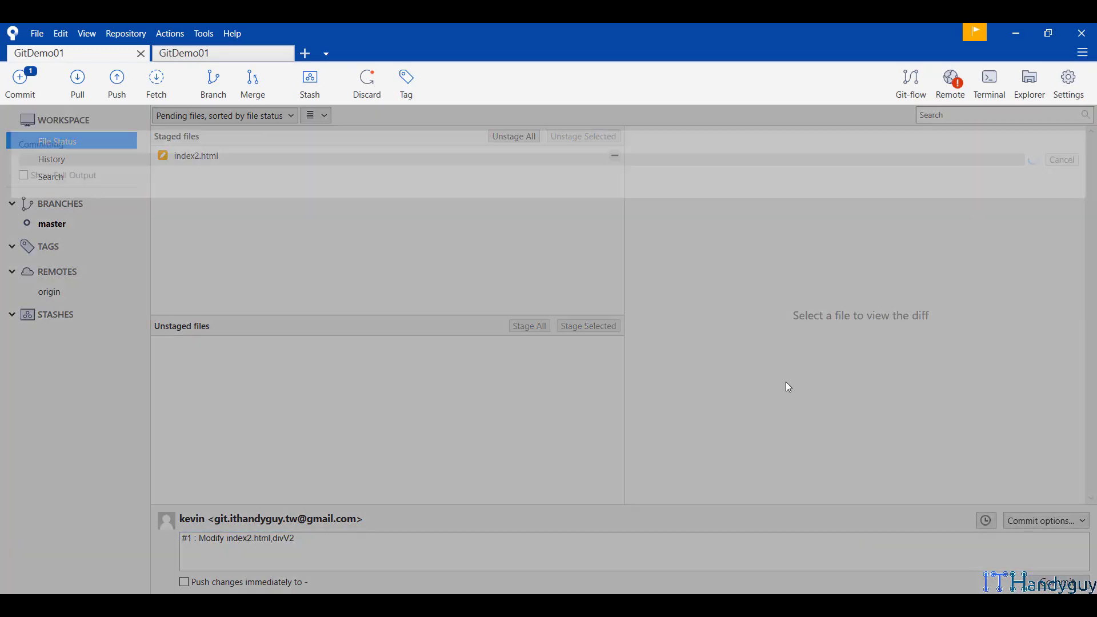
{"action": "left_click", "coordinate": [62, 161]}
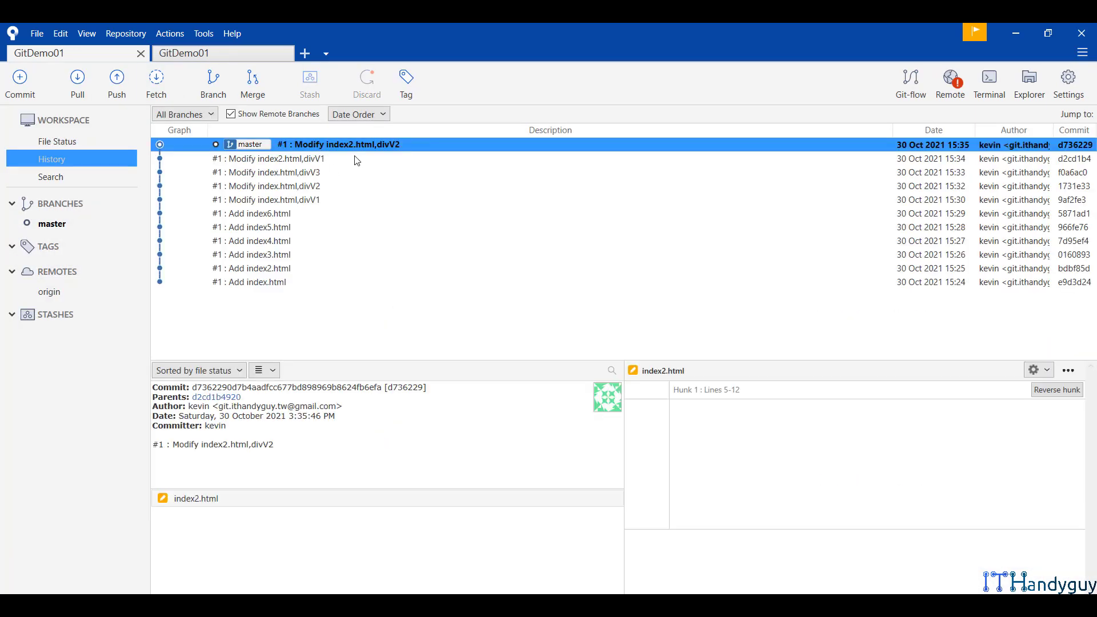
Step: Stage and commit index2.html in the second GitDemo01 repository with the message "#1 : Modify index2.html,divV2", and view its history
{"action": "left_click", "coordinate": [223, 53]}
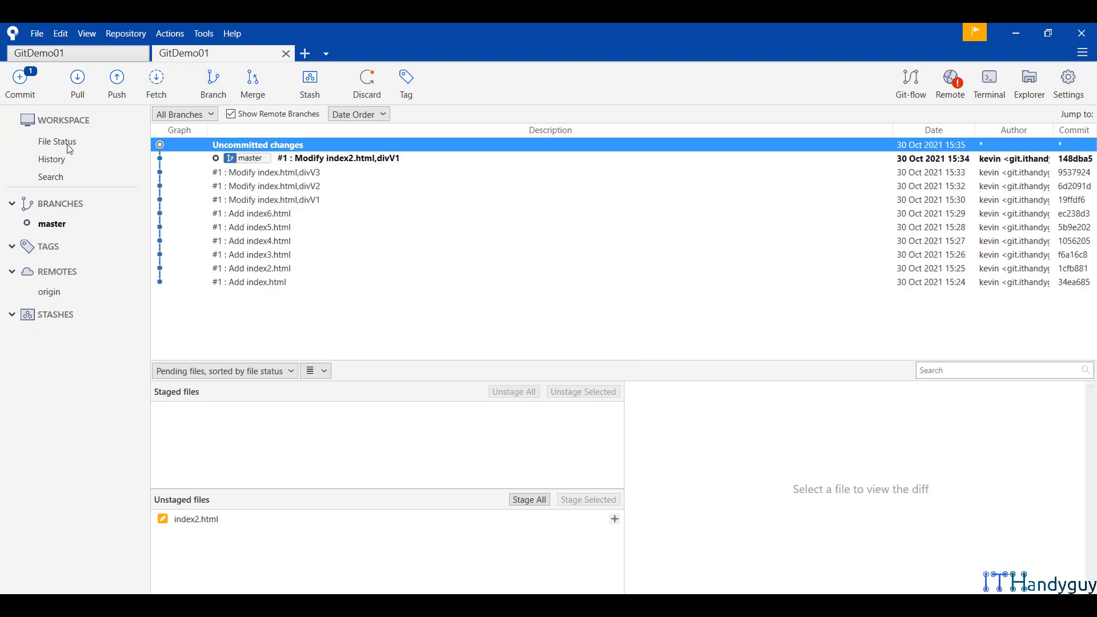
{"action": "left_click", "coordinate": [69, 148]}
{"action": "left_click", "coordinate": [444, 346]}
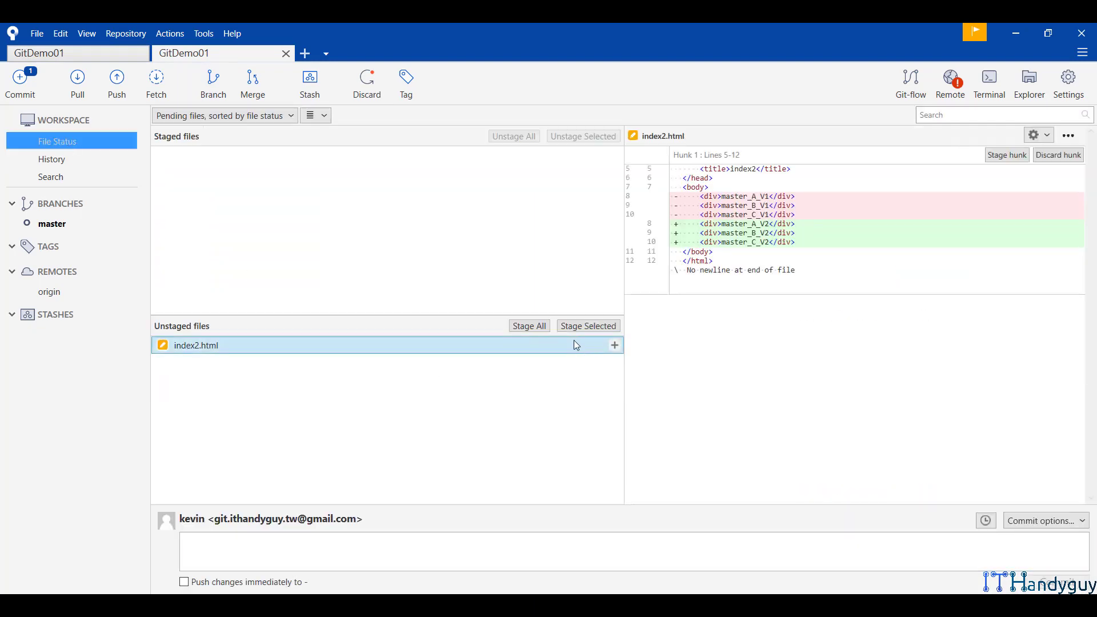
{"action": "left_click", "coordinate": [615, 344]}
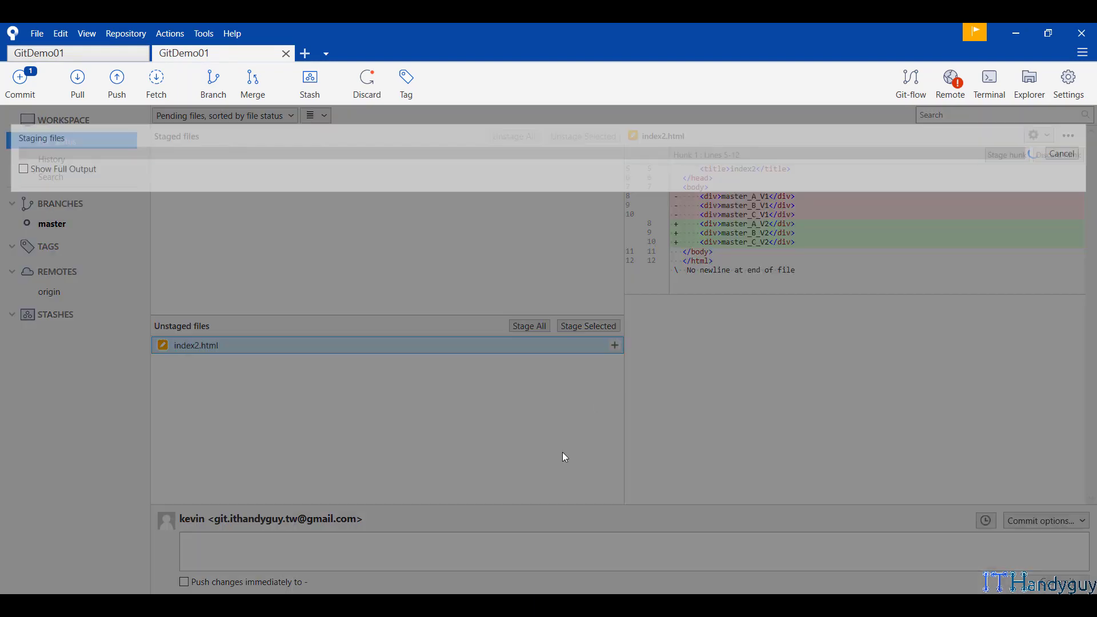
{"action": "left_click", "coordinate": [518, 552]}
{"action": "key", "text": "ctrl+v"}
{"action": "left_click", "coordinate": [1057, 581]}
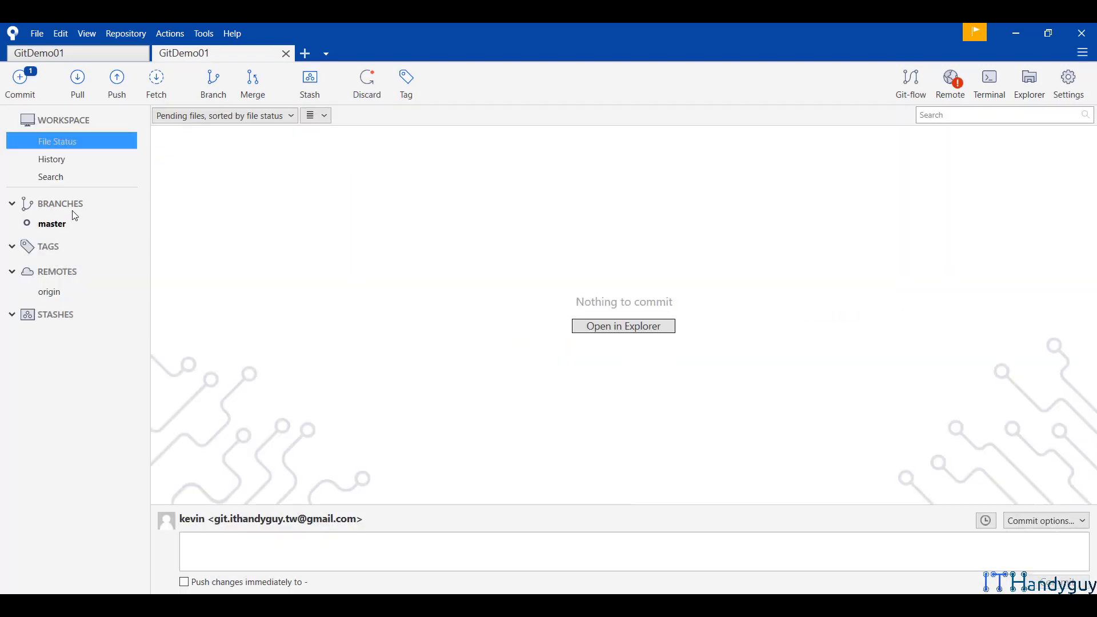
{"action": "left_click", "coordinate": [57, 160]}
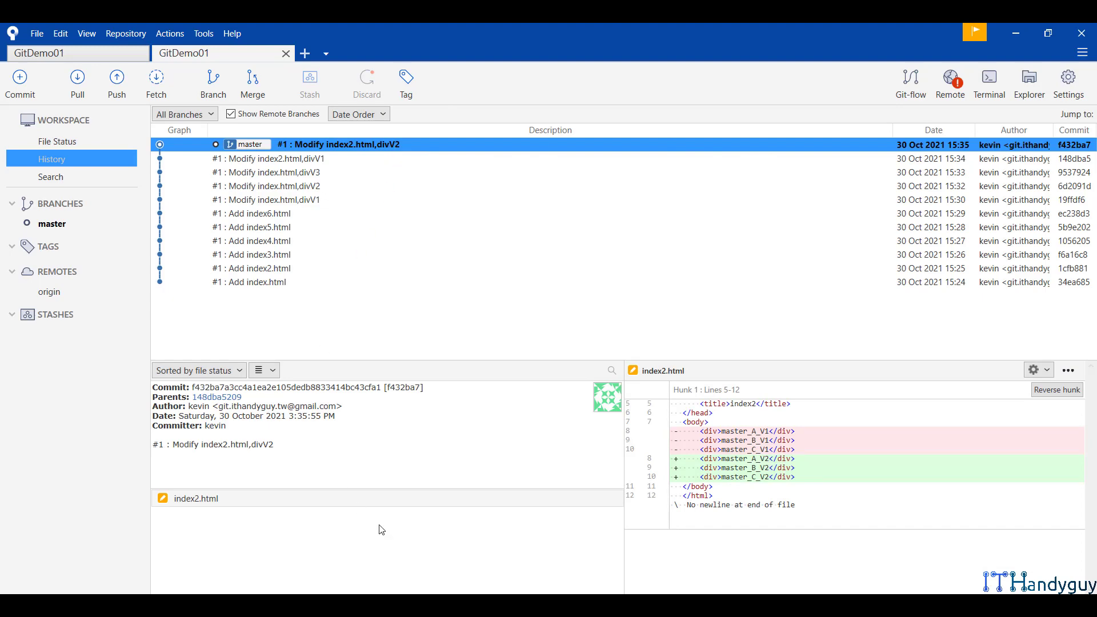
Step: In the Evernote note, copy the body block with the master_A_V3 to master_C_V3 divs from section 8.3.1
{"action": "key", "text": "alt+Tab"}
{"action": "scroll", "coordinate": [247, 375], "scroll_direction": "down", "scroll_amount": 7}
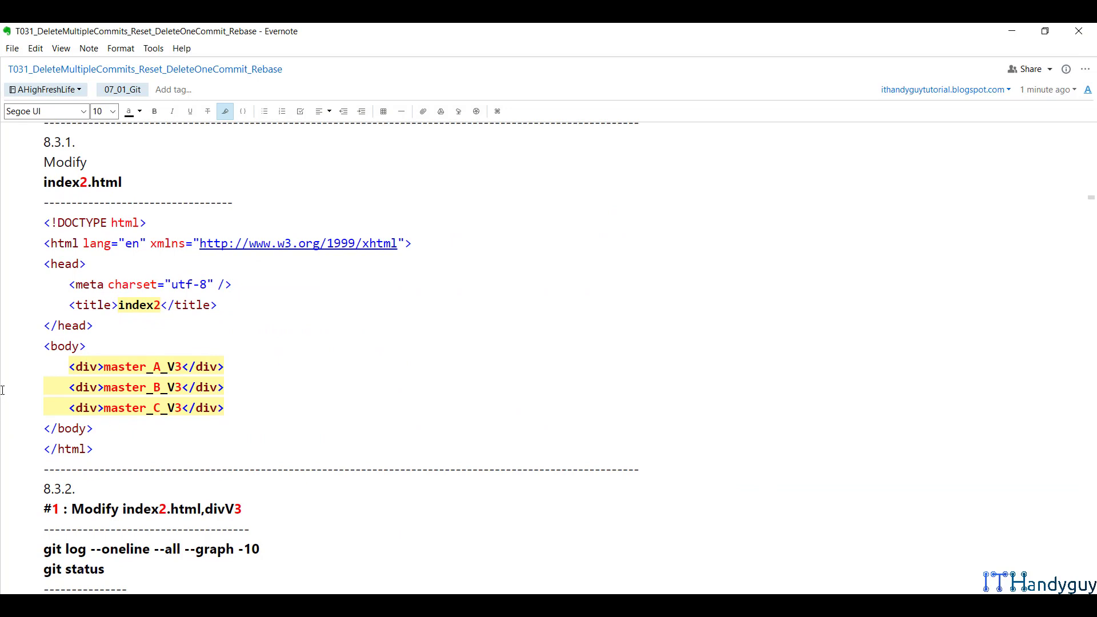
{"action": "left_click", "coordinate": [39, 341]}
{"action": "left_click", "coordinate": [107, 433], "text": "shift"}
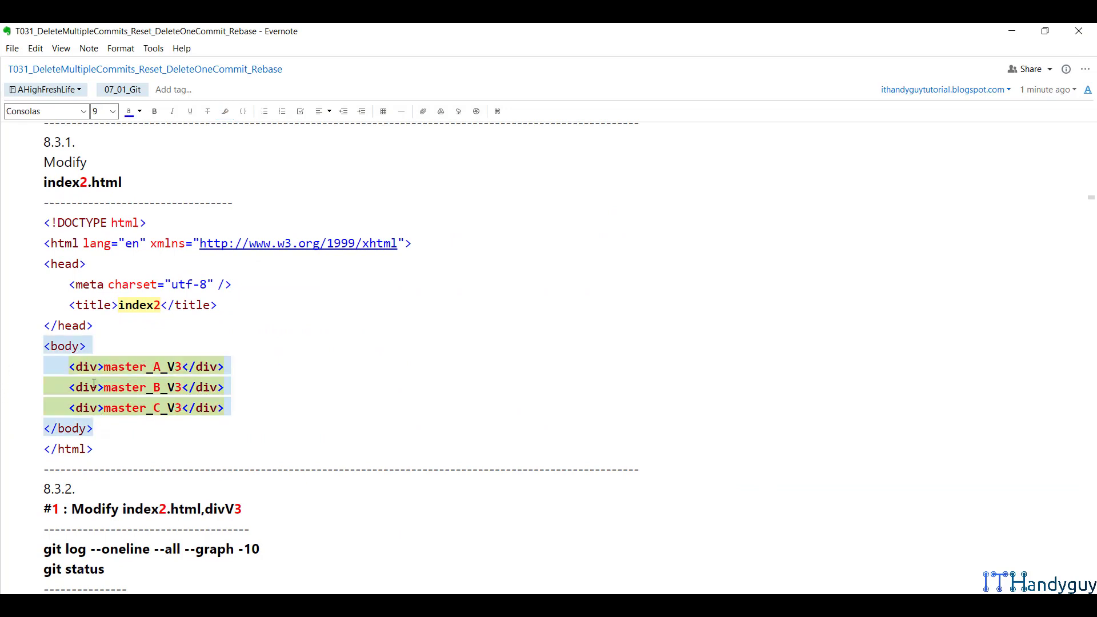
{"action": "right_click", "coordinate": [95, 378]}
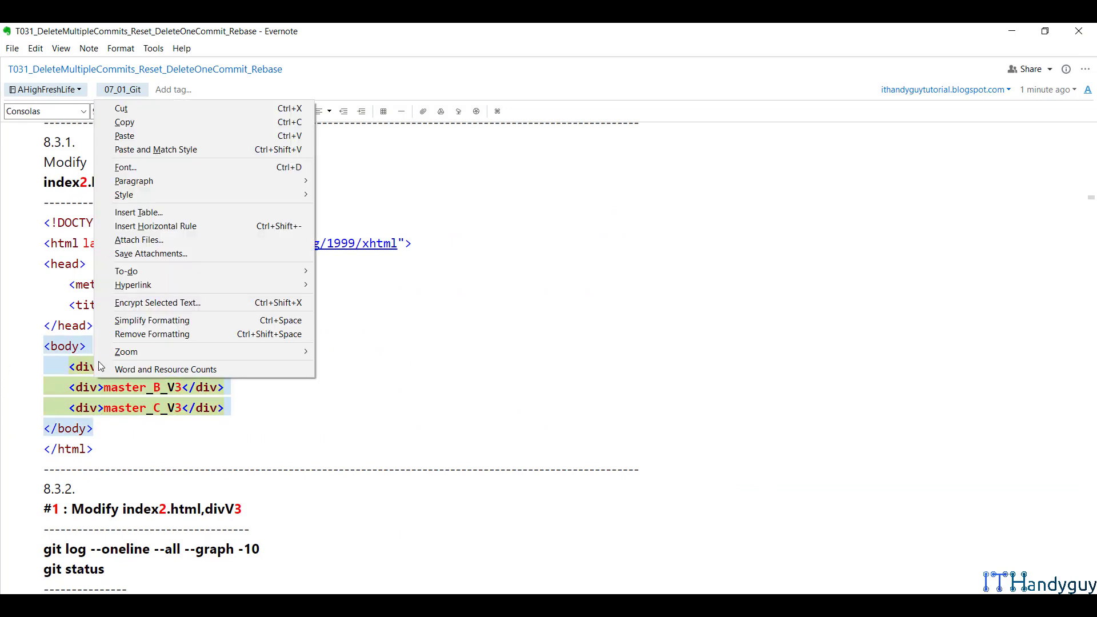
{"action": "left_click", "coordinate": [159, 122]}
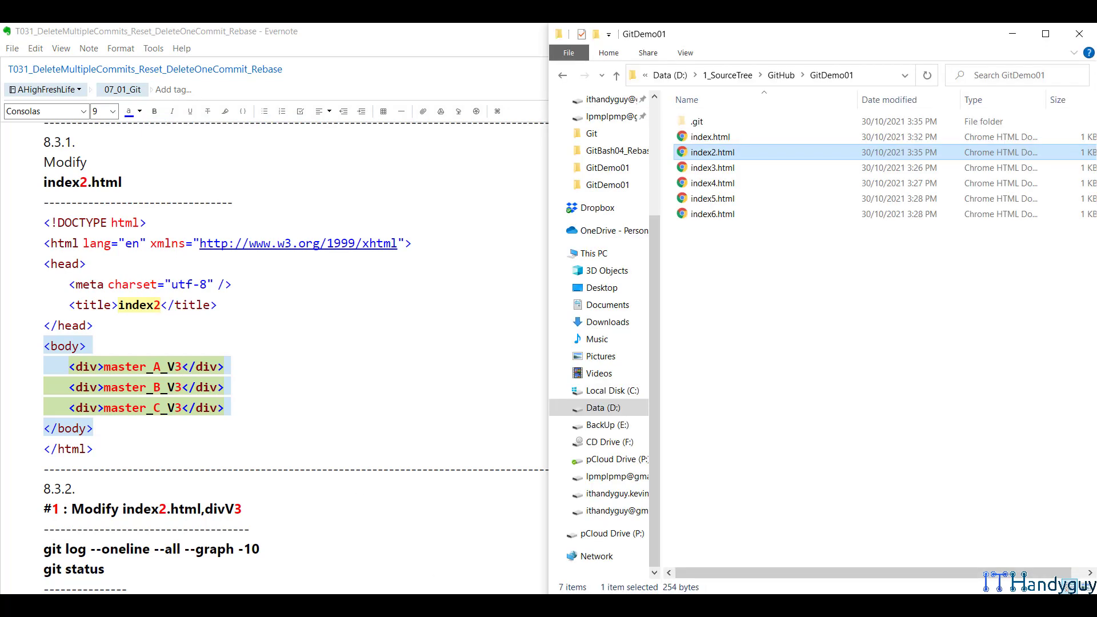
Step: In Notepad++, replace the body of index2.html in D:\1_Git\GitHub\GitDemo01 with the copied V3 block, then save and close it
{"action": "right_click", "coordinate": [254, 165]}
{"action": "left_click", "coordinate": [222, 147]}
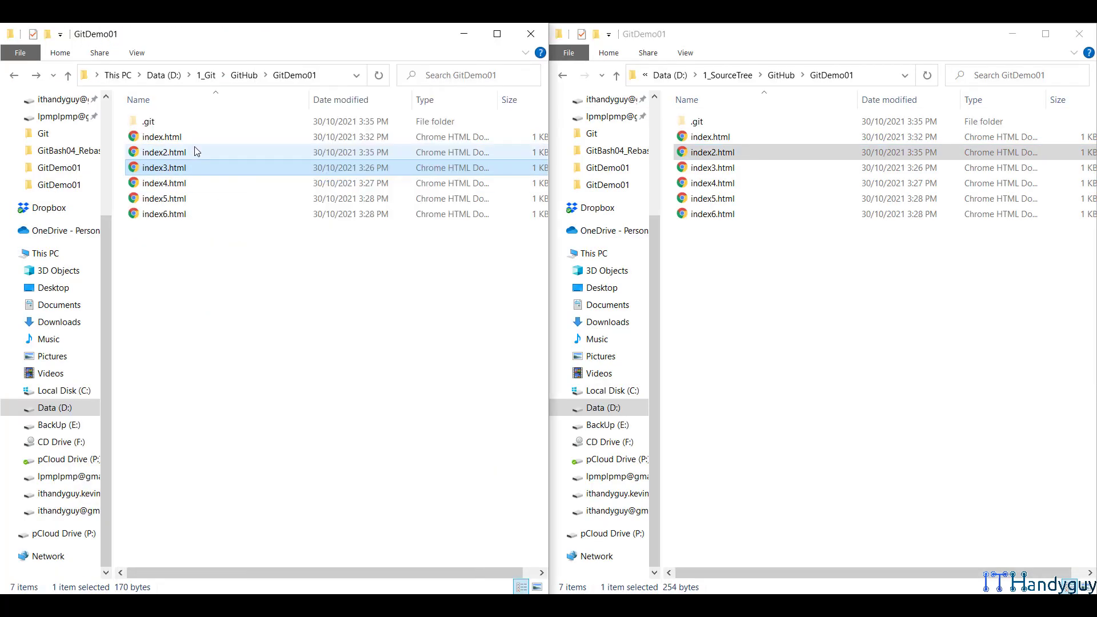
{"action": "right_click", "coordinate": [212, 150]}
{"action": "left_click", "coordinate": [160, 141]}
{"action": "left_click", "coordinate": [161, 153]}
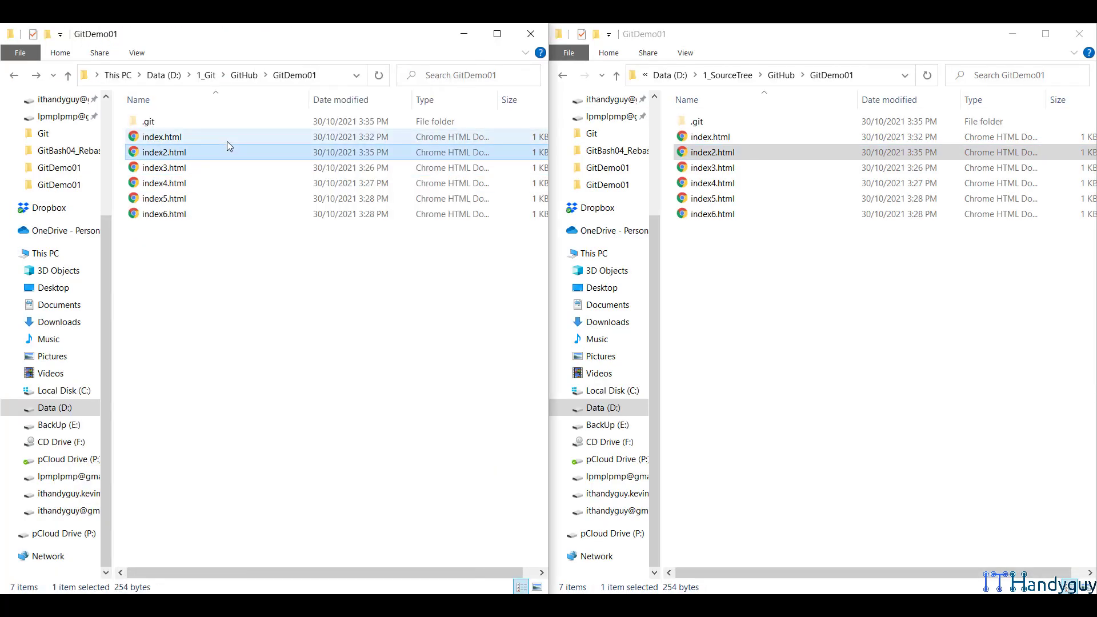
{"action": "right_click", "coordinate": [230, 153]}
{"action": "left_click", "coordinate": [292, 215]}
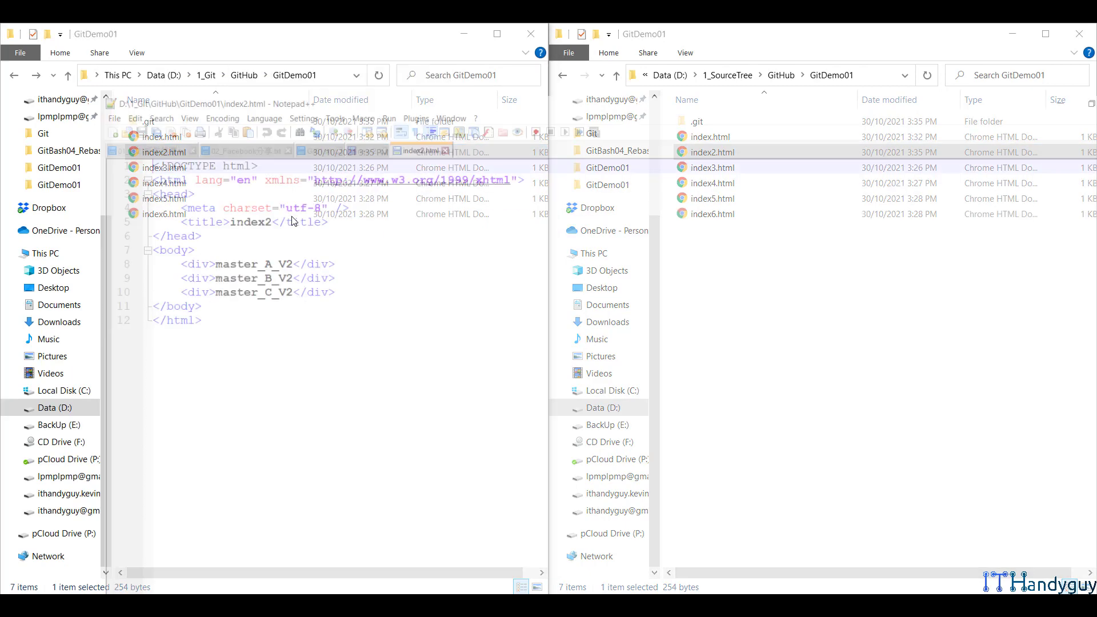
{"action": "left_click_drag", "start_coordinate": [100, 246], "coordinate": [49, 189]}
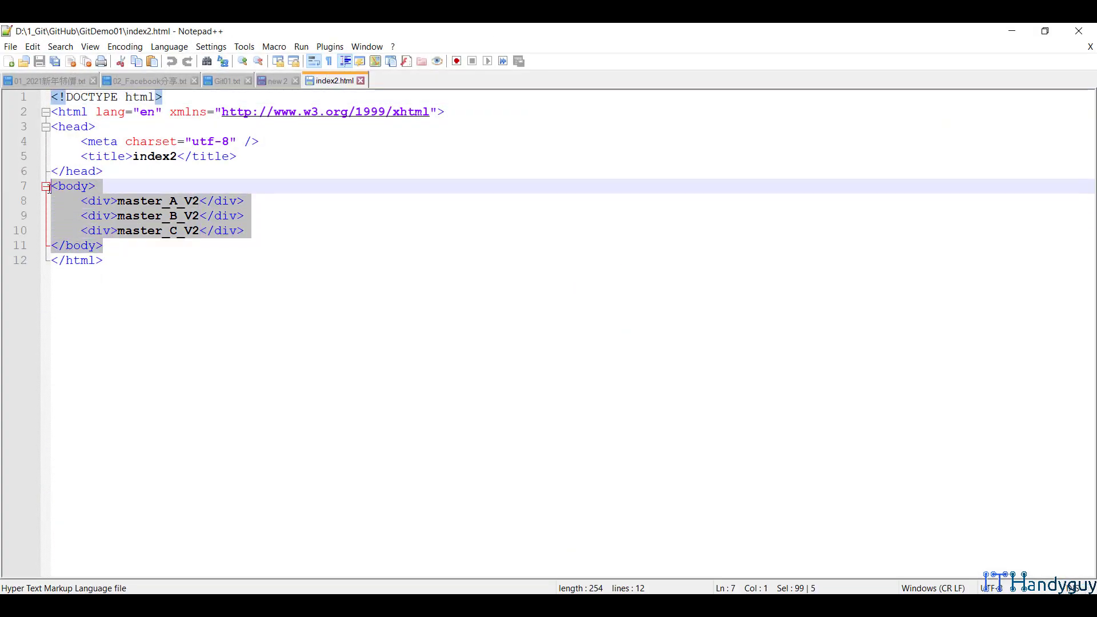
{"action": "key", "text": "ctrl+v"}
{"action": "key", "text": "ctrl+s"}
{"action": "left_click", "coordinate": [360, 81]}
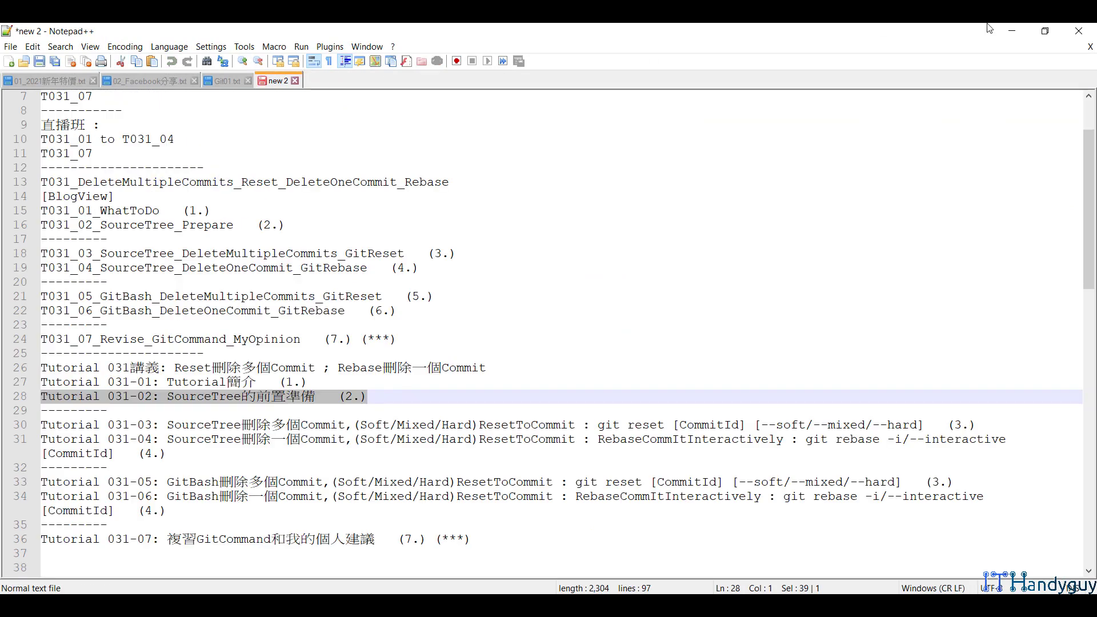
{"action": "left_click", "coordinate": [1001, 28]}
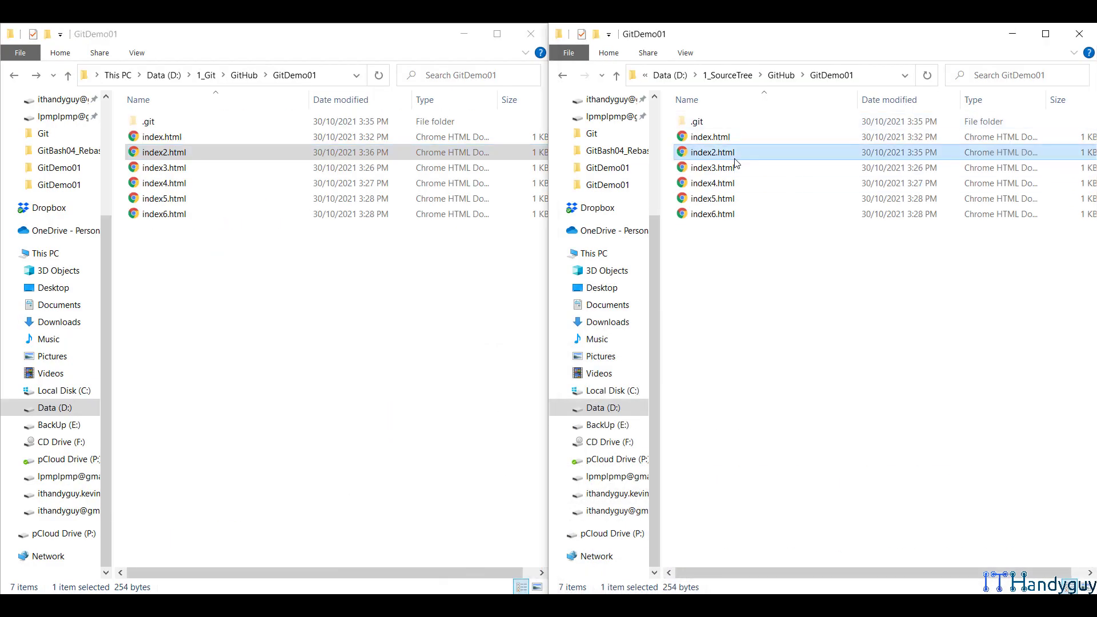
Step: In Notepad++, replace the body of index2.html in D:\1_SourceTree\GitHub\GitDemo01 with the copied V3 block, then save and close it
{"action": "right_click", "coordinate": [734, 159]}
{"action": "left_click", "coordinate": [798, 213]}
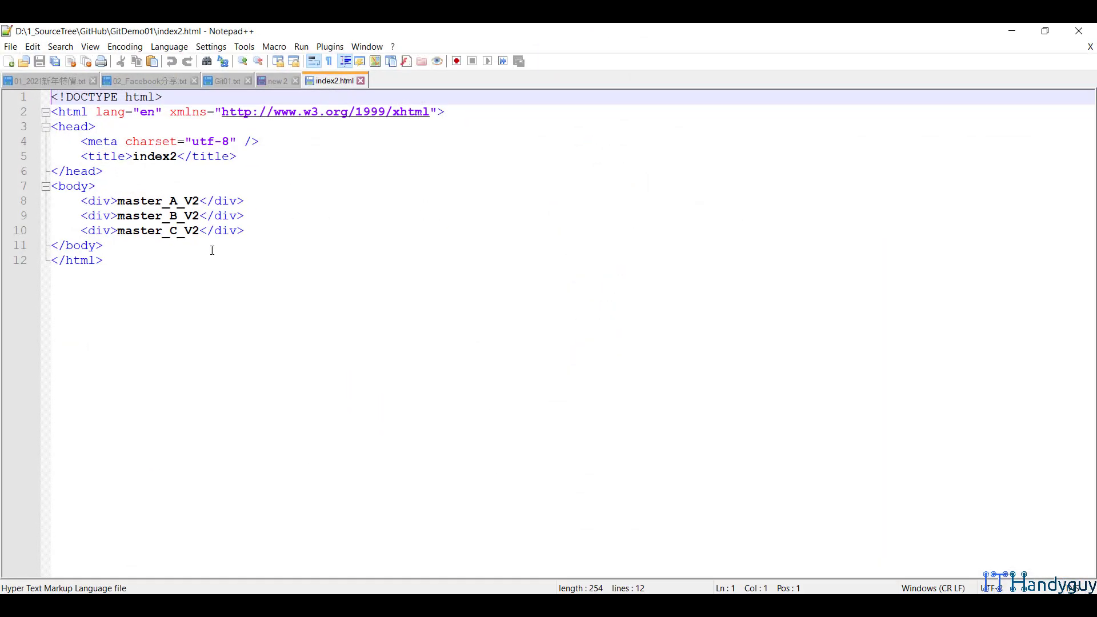
{"action": "left_click_drag", "start_coordinate": [125, 247], "coordinate": [49, 185]}
{"action": "key", "text": "ctrl+v"}
{"action": "key", "text": "ctrl+s"}
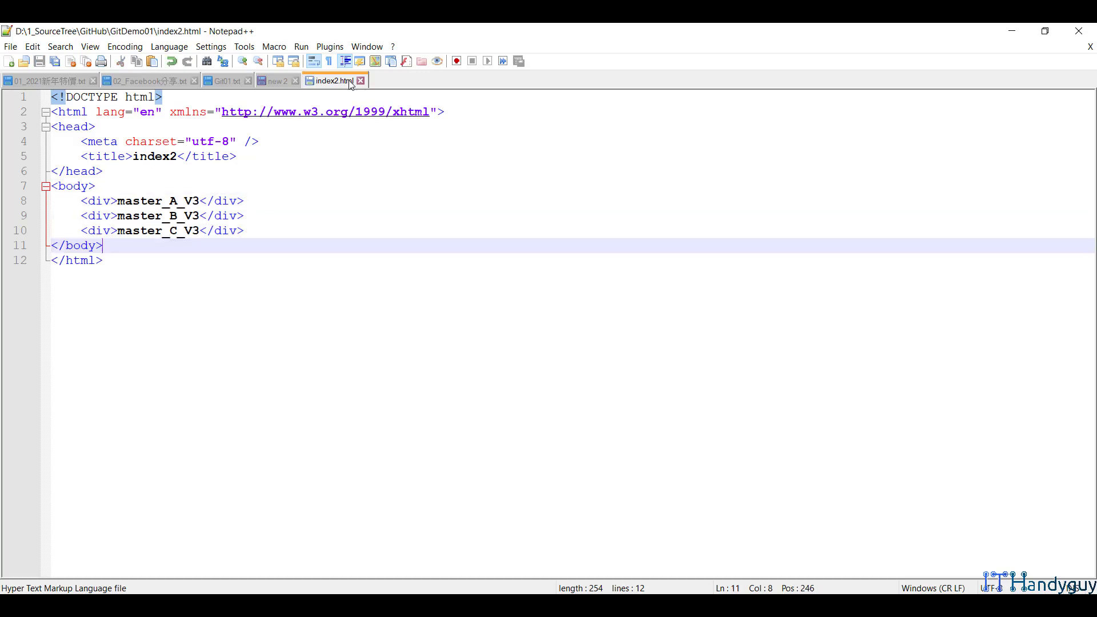
{"action": "left_click", "coordinate": [360, 80]}
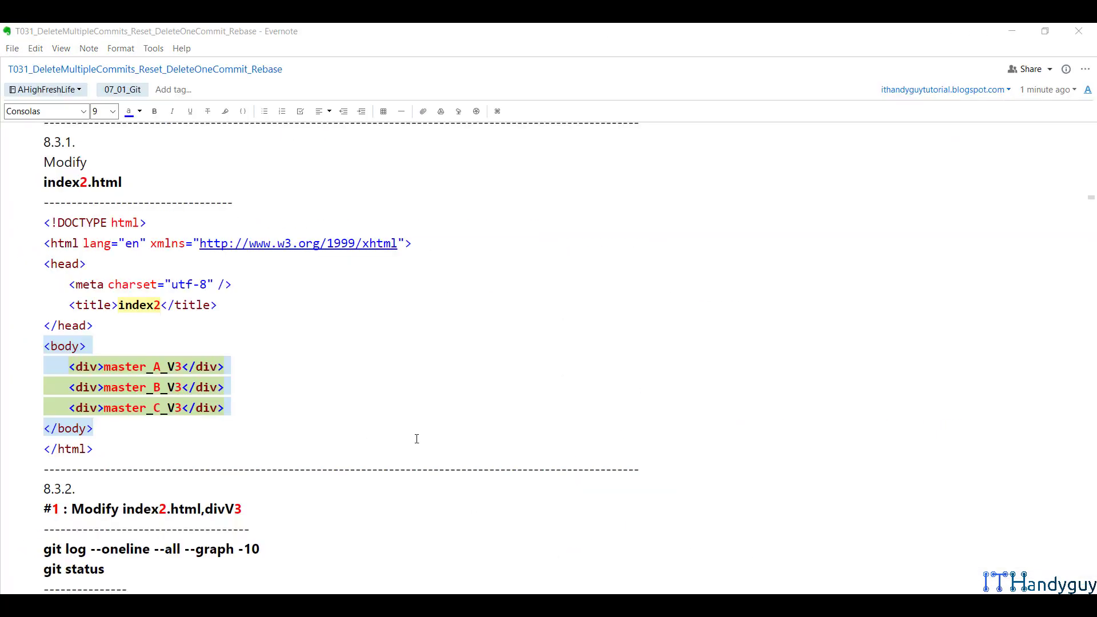
Step: In the Evernote note, copy the commit message "#1 : Modify index2.html,divV3" from section 8.3.2
{"action": "scroll", "coordinate": [417, 439], "scroll_direction": "down", "scroll_amount": 6}
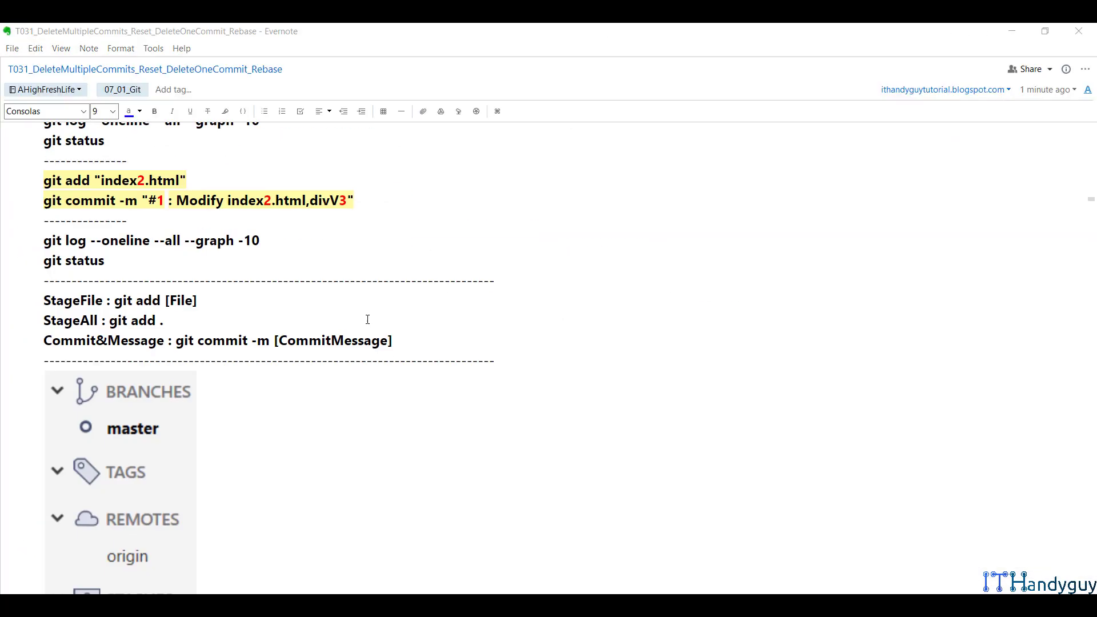
{"action": "scroll", "coordinate": [152, 299], "scroll_direction": "up", "scroll_amount": 1}
{"action": "left_click_drag", "start_coordinate": [148, 269], "coordinate": [346, 272]}
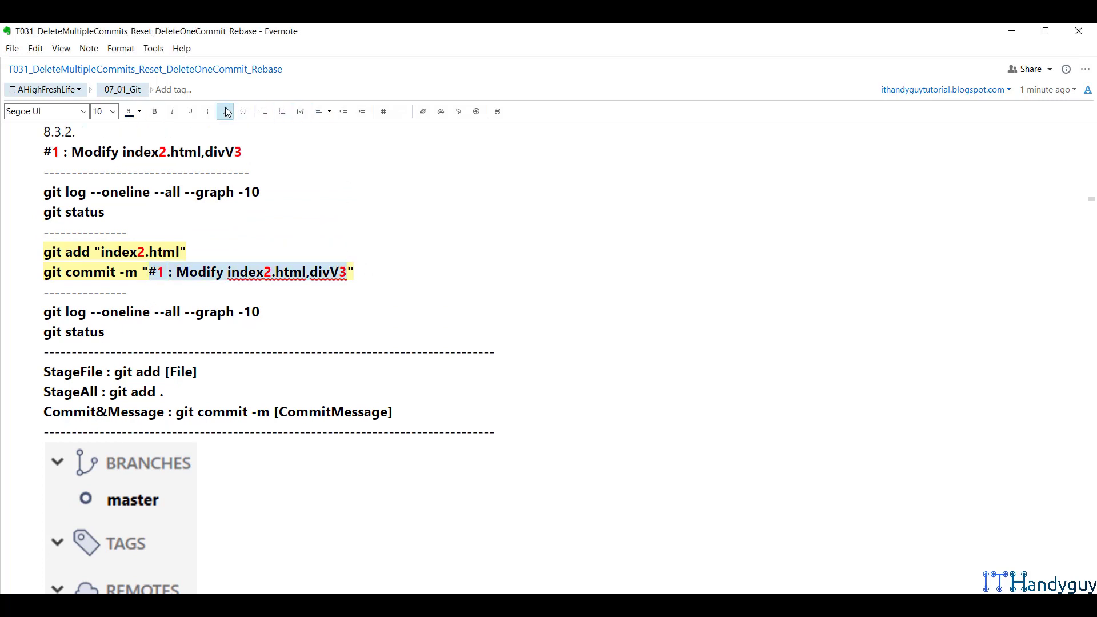
{"action": "right_click", "coordinate": [277, 280]}
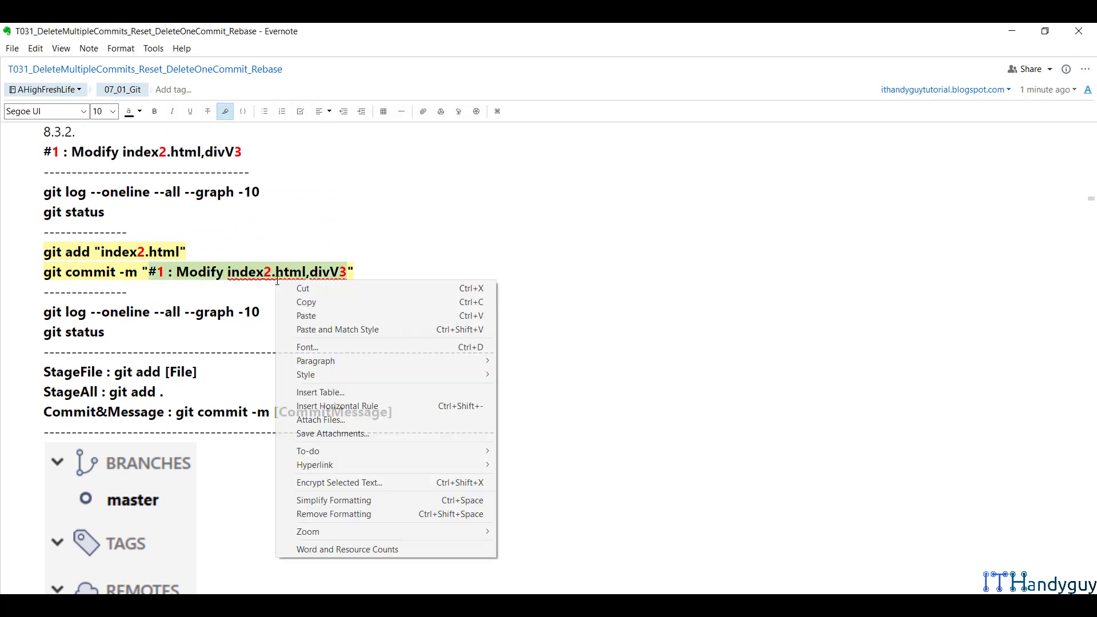
{"action": "left_click", "coordinate": [309, 303]}
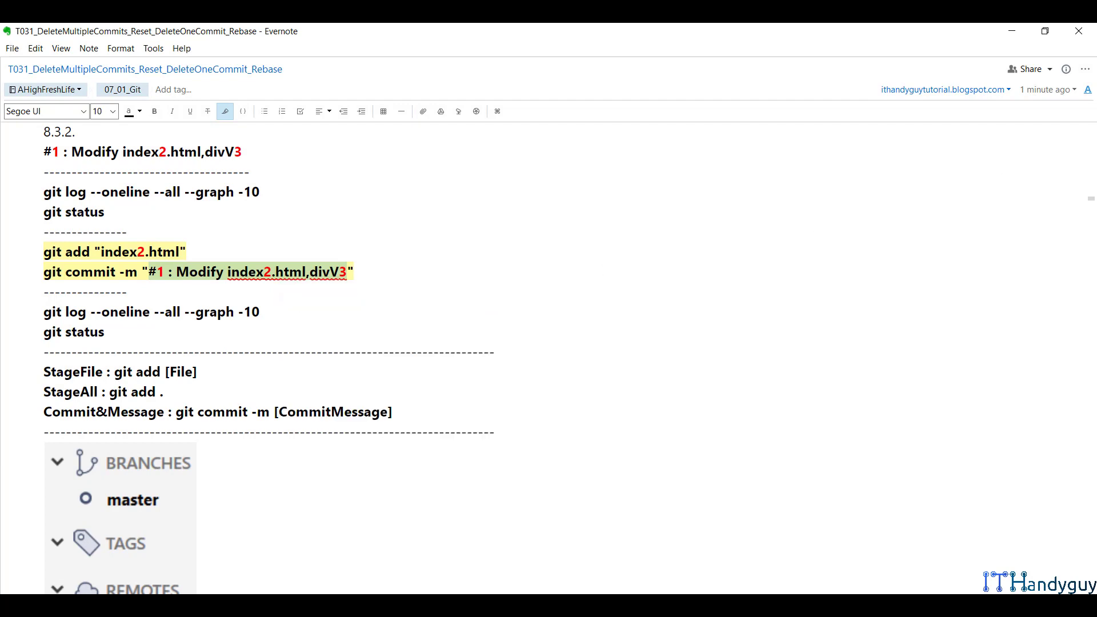
Step: In Sourcetree, stage index2.html in the first GitDemo01 repository and commit it with the message "#1 : Modify index2.html,divV3"
{"action": "key", "text": "alt+Tab"}
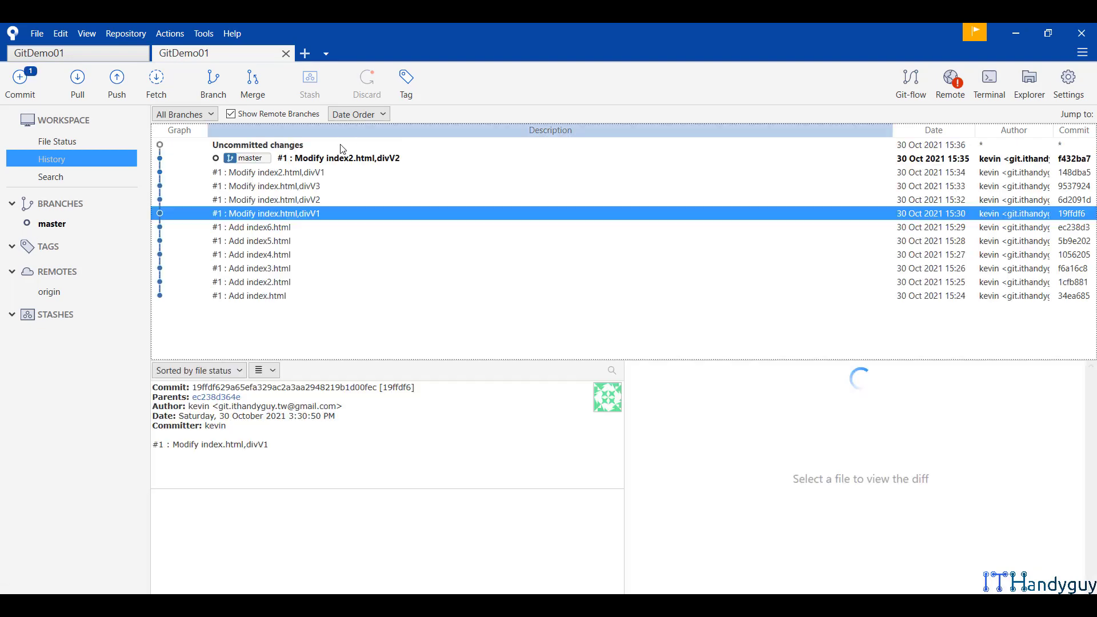
{"action": "left_click", "coordinate": [317, 146]}
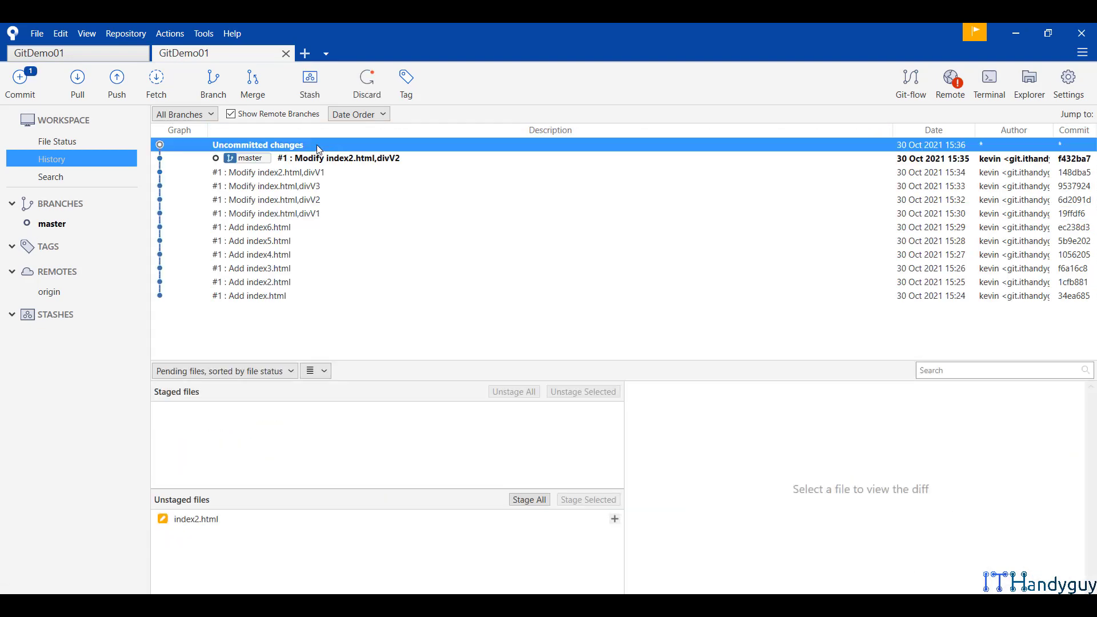
{"action": "left_click", "coordinate": [111, 53]}
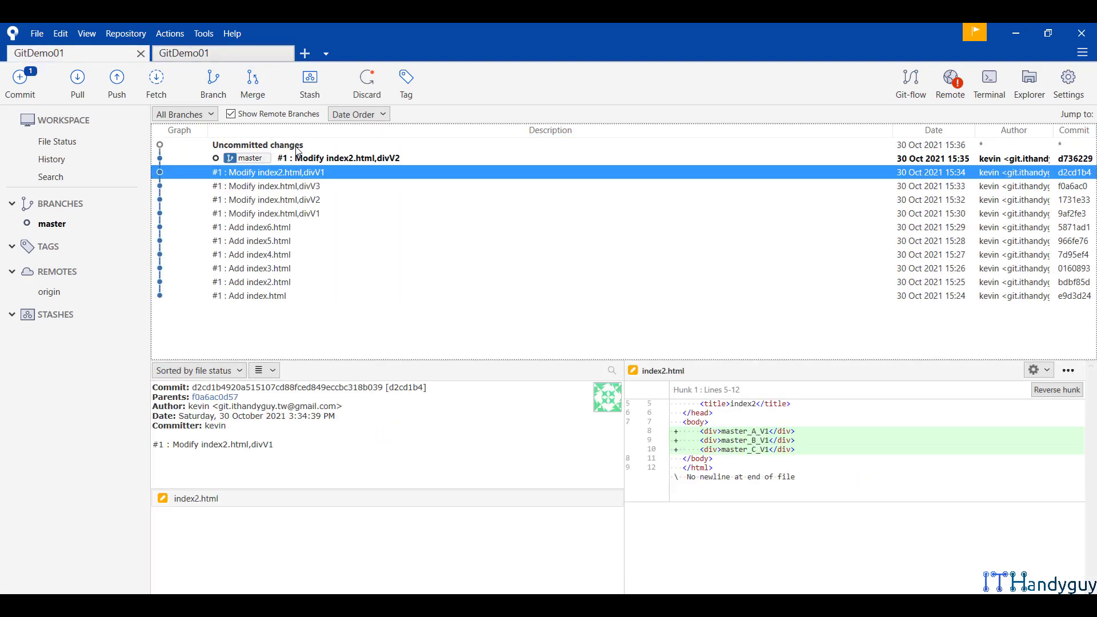
{"action": "left_click", "coordinate": [299, 148]}
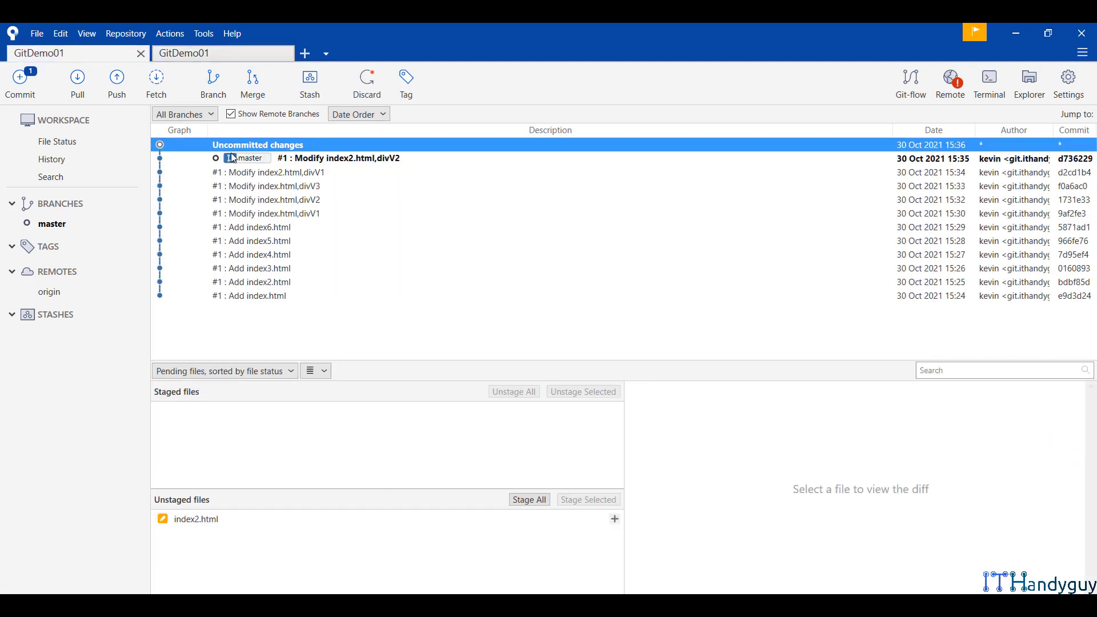
{"action": "left_click", "coordinate": [67, 143]}
{"action": "left_click", "coordinate": [592, 349]}
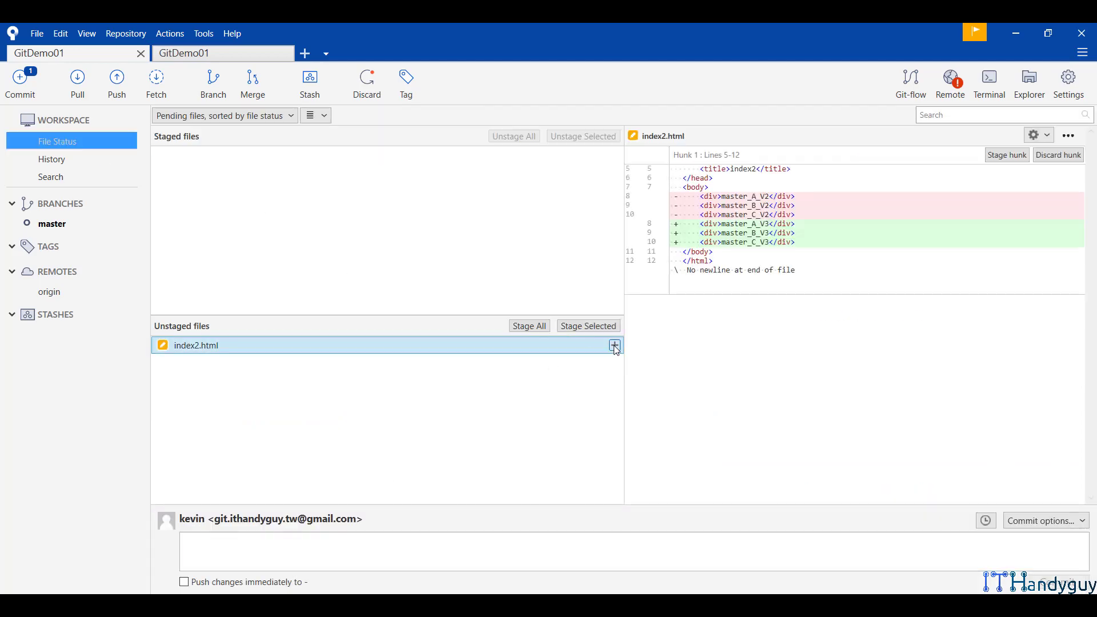
{"action": "left_click", "coordinate": [615, 345]}
{"action": "left_click", "coordinate": [584, 548]}
{"action": "key", "text": "ctrl+v"}
{"action": "left_click", "coordinate": [1050, 581]}
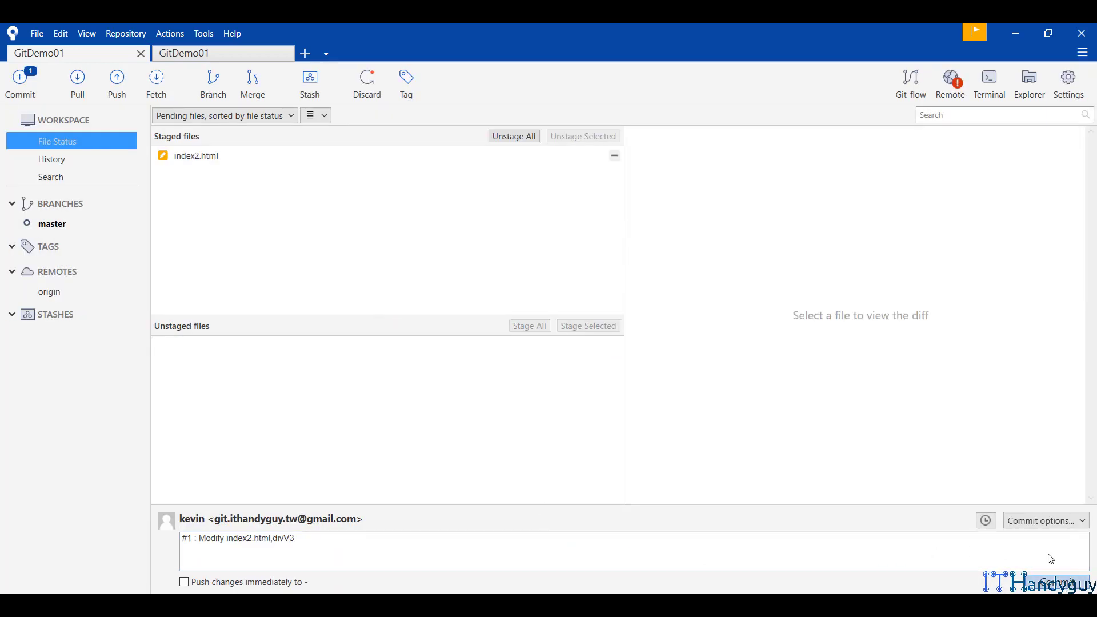
Step: Stage index2.html in the second GitDemo01 repository and commit it with the message "#1 : Modify index2.html,divV3"
{"action": "left_click", "coordinate": [239, 58]}
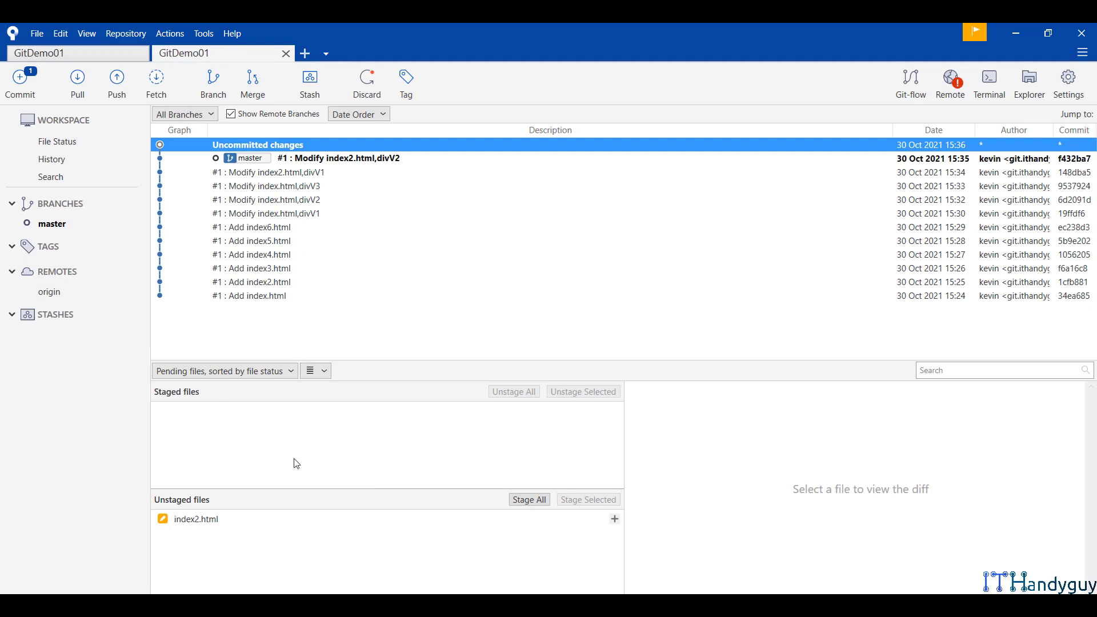
{"action": "left_click", "coordinate": [73, 143]}
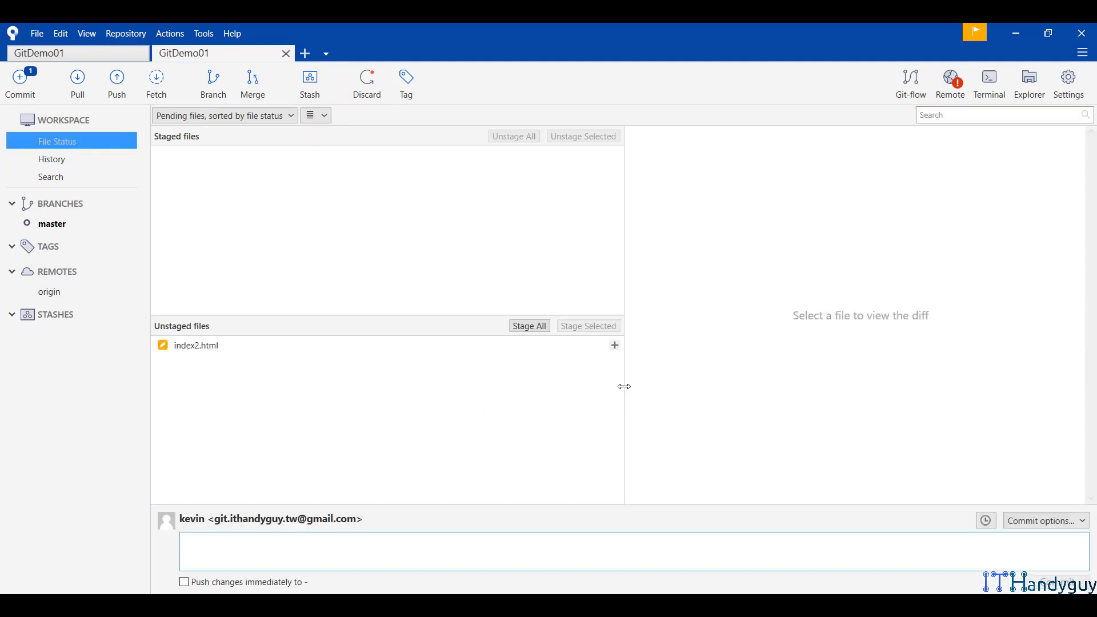
{"action": "left_click", "coordinate": [609, 350]}
{"action": "left_click", "coordinate": [612, 349]}
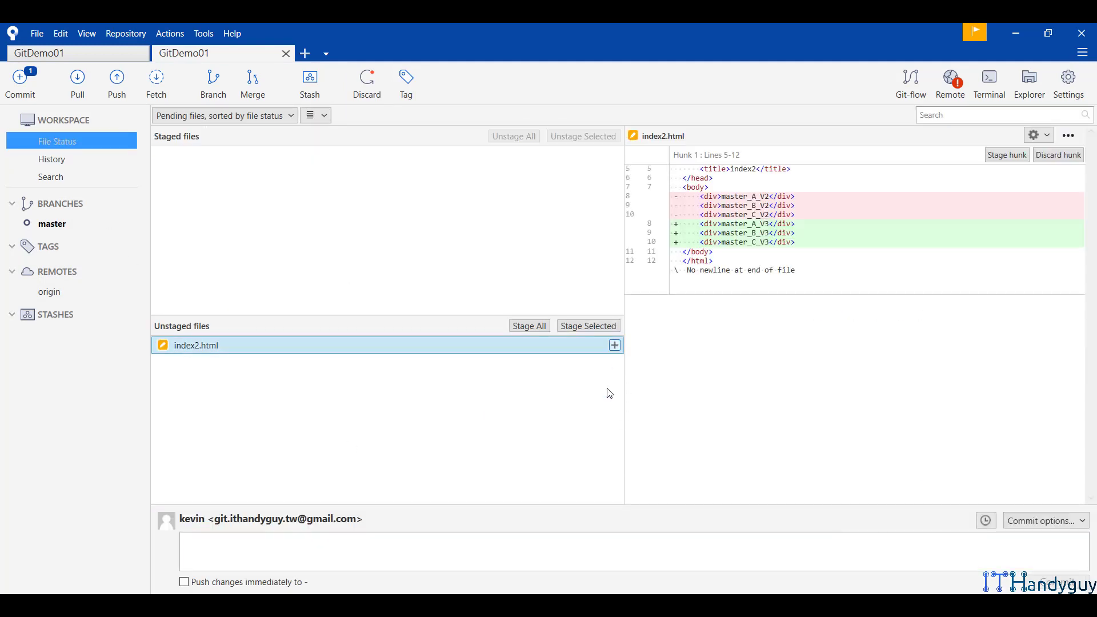
{"action": "left_click", "coordinate": [660, 546]}
{"action": "key", "text": "ctrl+v"}
{"action": "left_click", "coordinate": [1060, 582]}
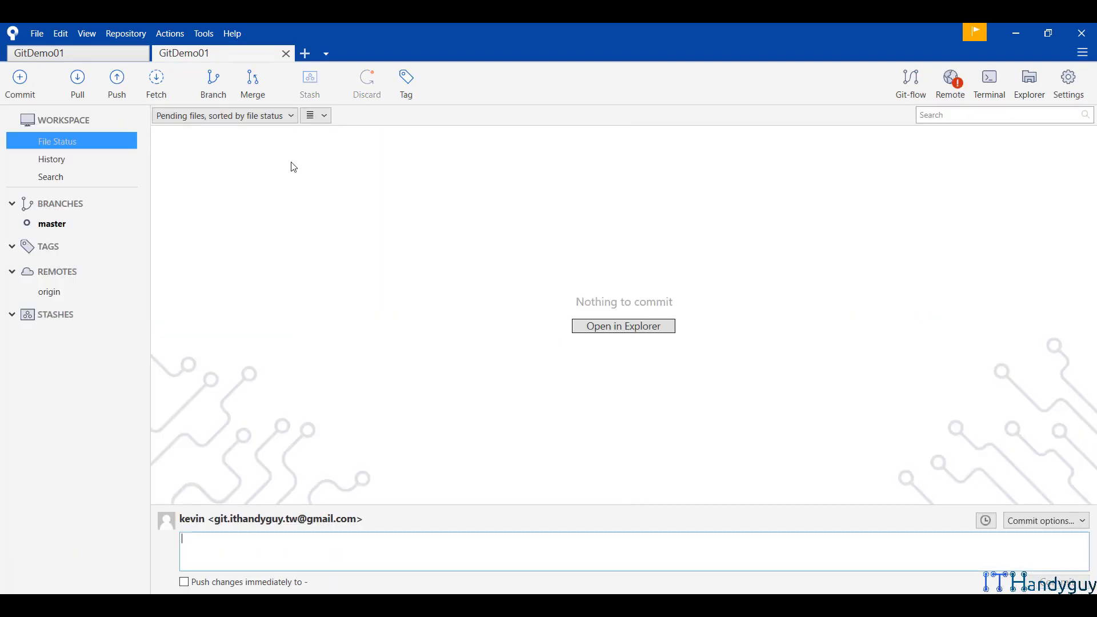
Step: In the Evernote note, review the expected commit graph and the section 9.1 instructions for adding index7.html
{"action": "key", "text": "alt+Tab"}
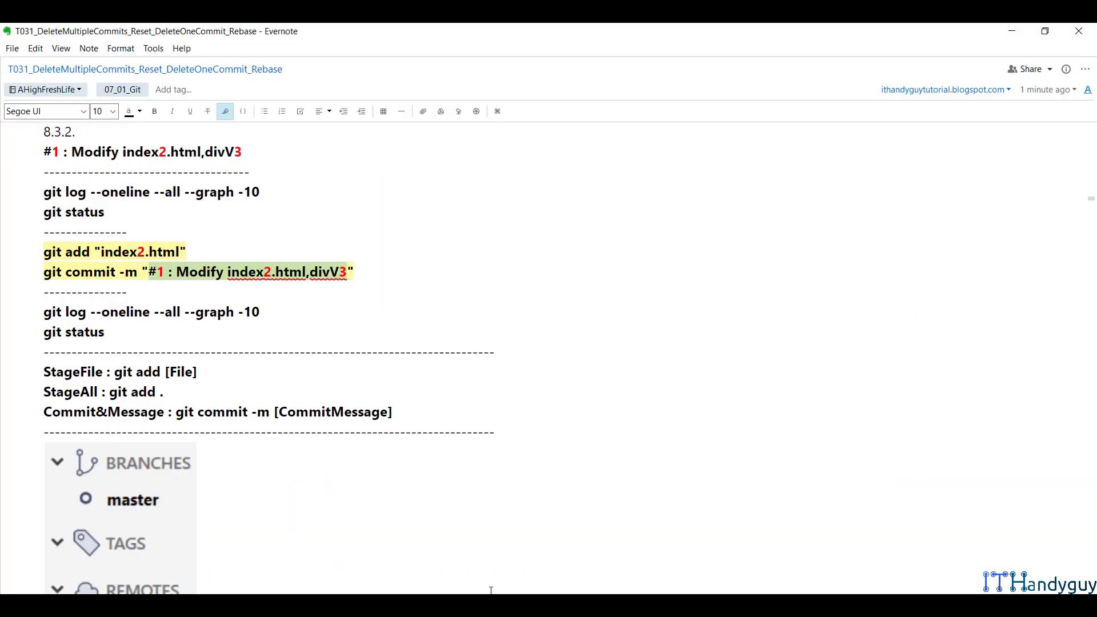
{"action": "scroll", "coordinate": [376, 389], "scroll_direction": "down", "scroll_amount": 6}
{"action": "scroll", "coordinate": [376, 391], "scroll_direction": "down", "scroll_amount": 3}
{"action": "scroll", "coordinate": [375, 385], "scroll_direction": "up", "scroll_amount": 2}
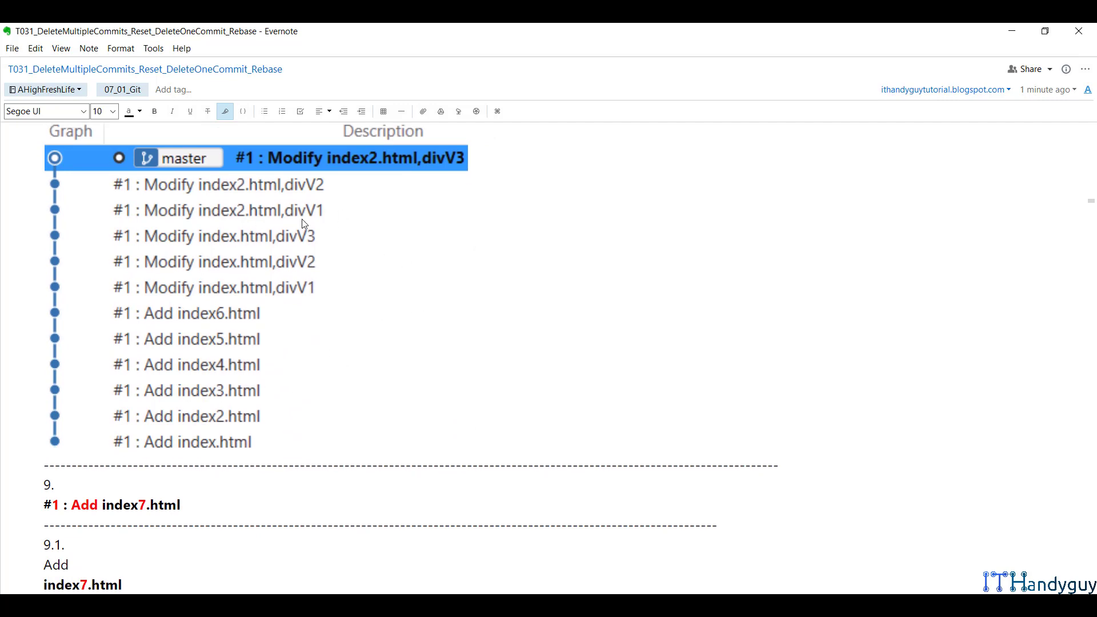
{"action": "scroll", "coordinate": [301, 226], "scroll_direction": "up", "scroll_amount": 1}
{"action": "scroll", "coordinate": [360, 329], "scroll_direction": "down", "scroll_amount": 6}
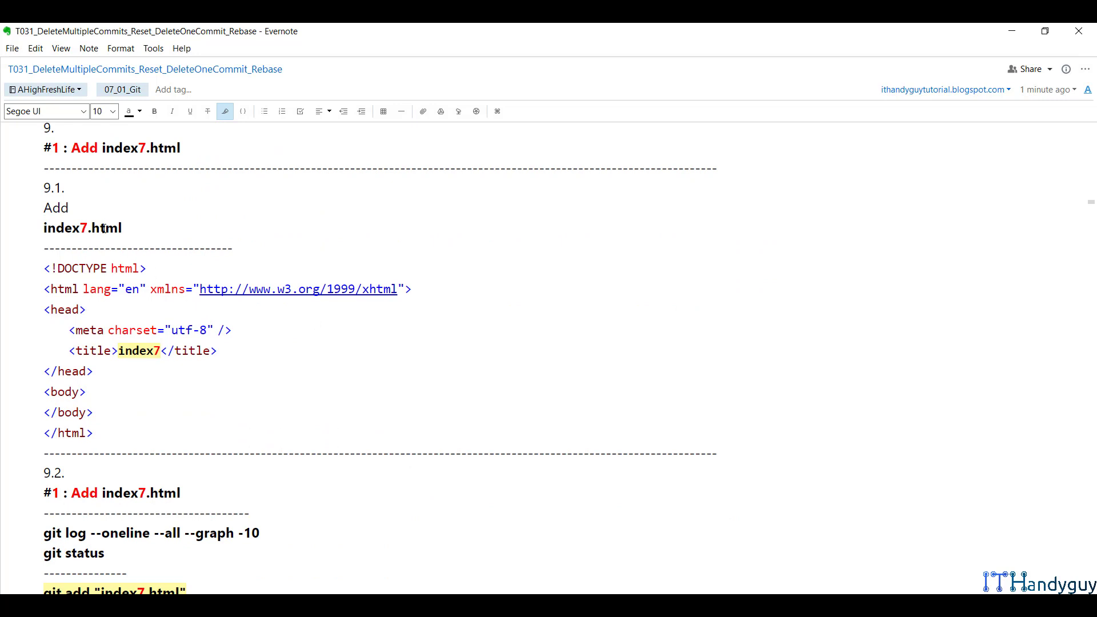
Step: In File Explorer, duplicate index.html in D:\1_Git\GitHub\GitDemo01 and rename the copy to index7.html
{"action": "key", "text": "alt+Tab"}
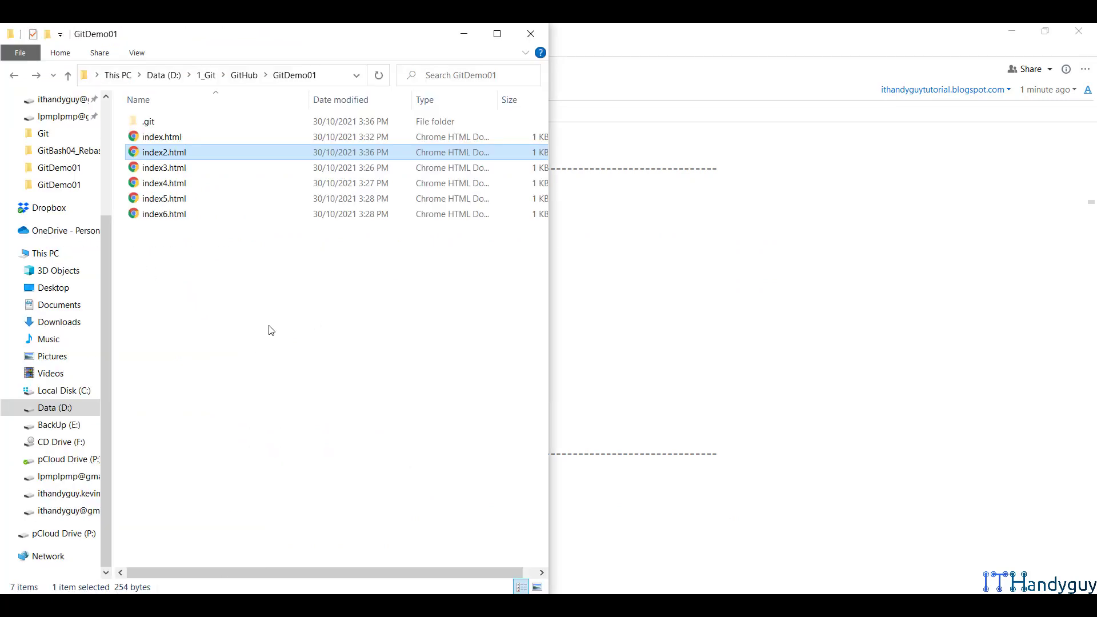
{"action": "left_click", "coordinate": [234, 139]}
{"action": "key", "text": "ctrl+x"}
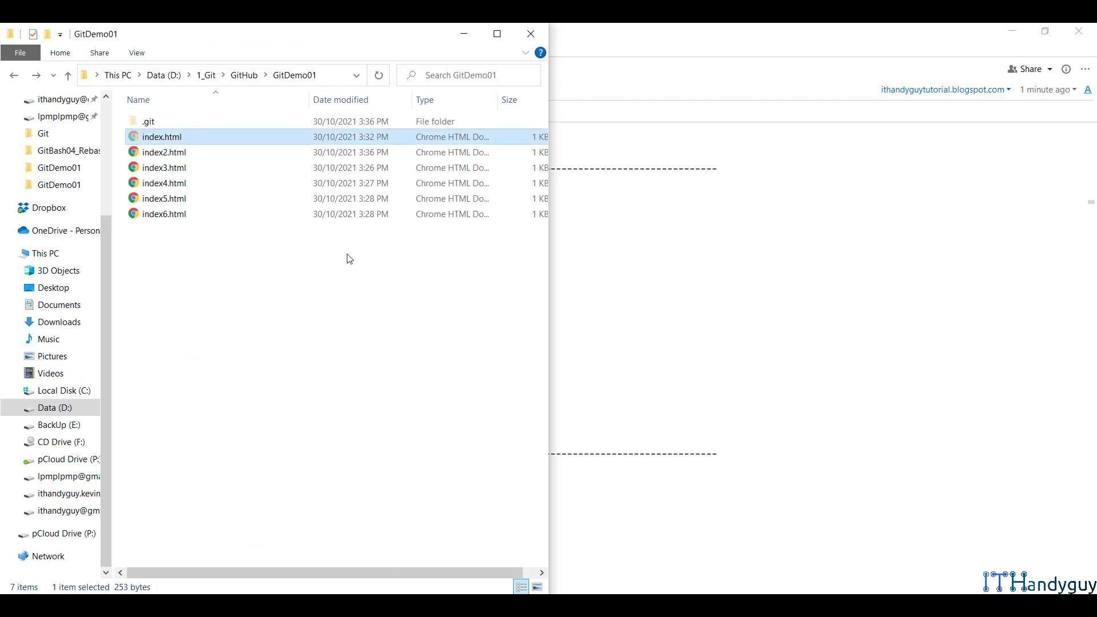
{"action": "key", "text": "ctrl+c"}
{"action": "key", "text": "ctrl+v"}
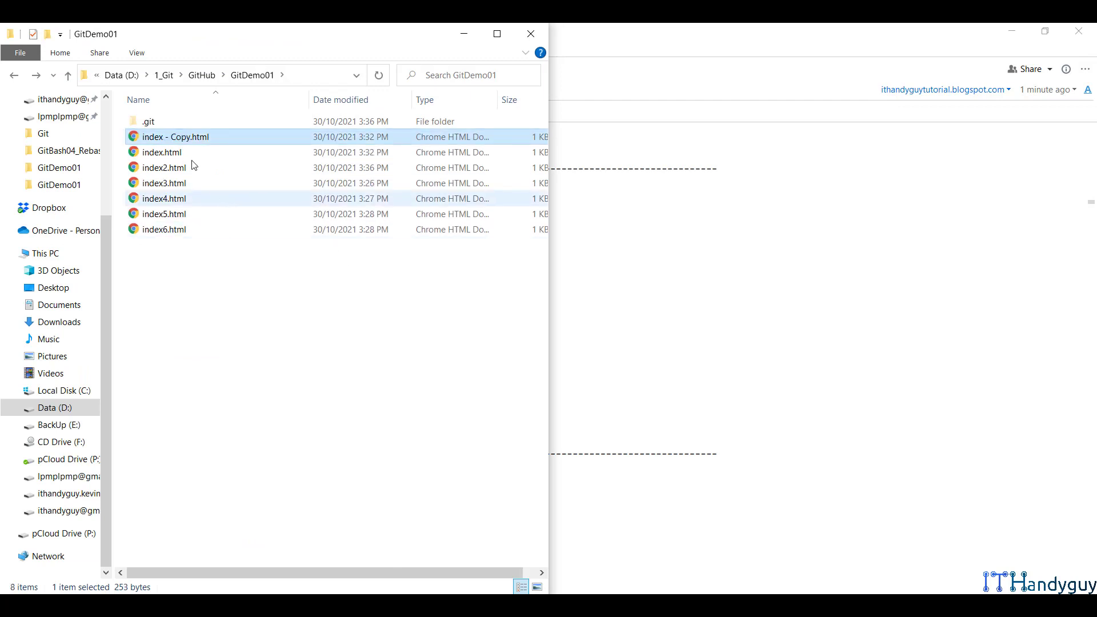
{"action": "left_click", "coordinate": [173, 153]}
{"action": "key", "text": "F2"}
{"action": "left_click", "coordinate": [211, 136]}
{"action": "key", "text": "F2"}
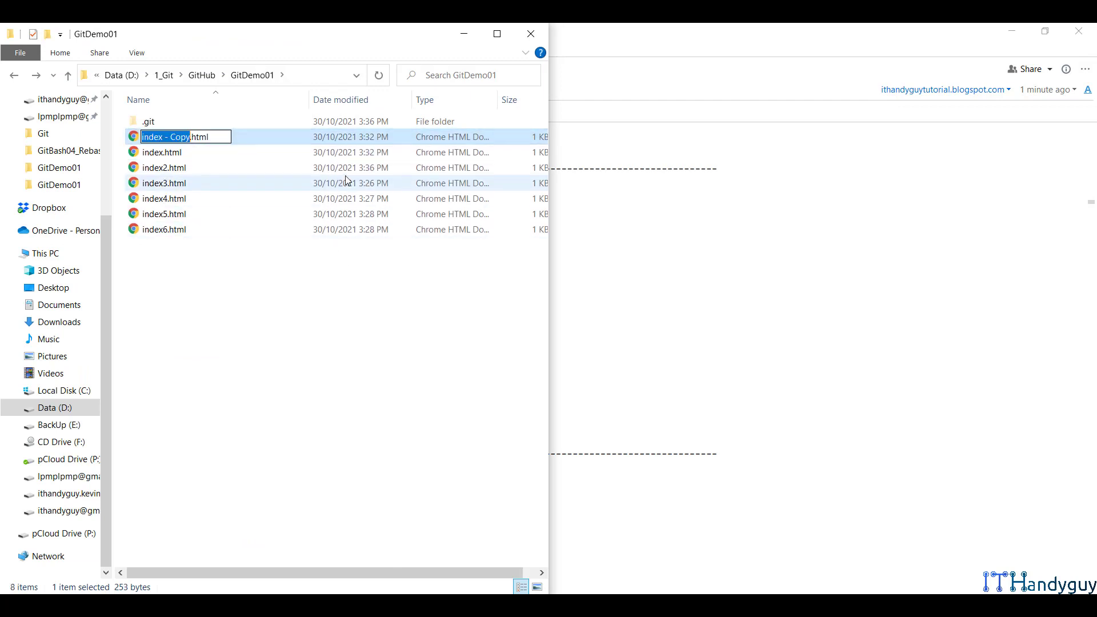
{"action": "type", "text": "index"}
{"action": "type", "text": "7"}
{"action": "key", "text": "Return"}
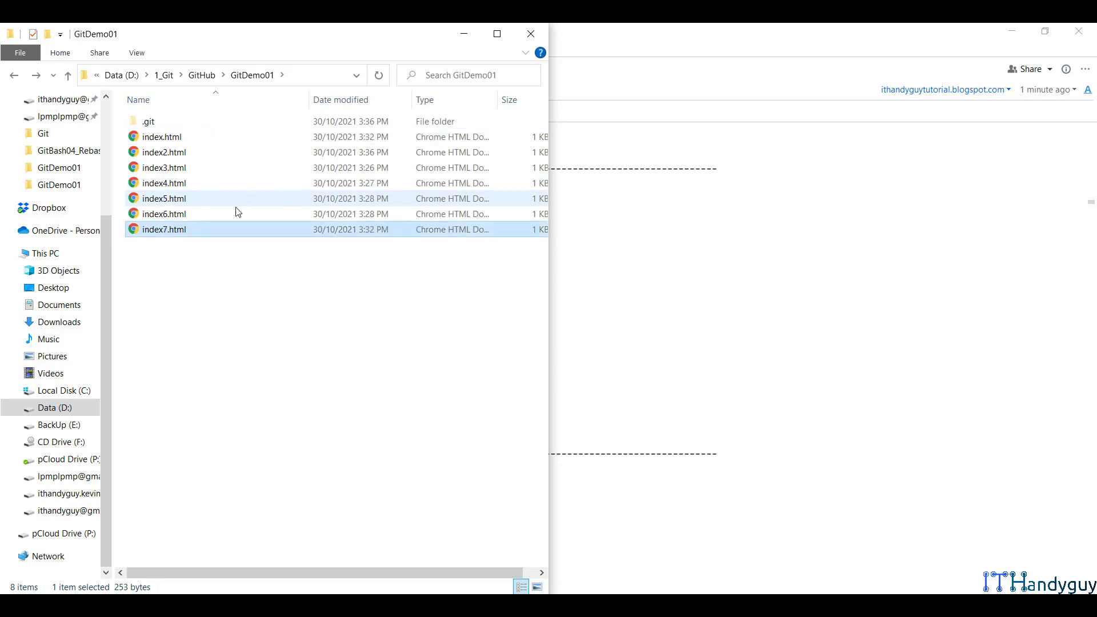
Step: In Notepad++, delete the three div lines from index7.html, set its title to index7, then save and close it
{"action": "right_click", "coordinate": [220, 230]}
{"action": "left_click", "coordinate": [250, 231]}
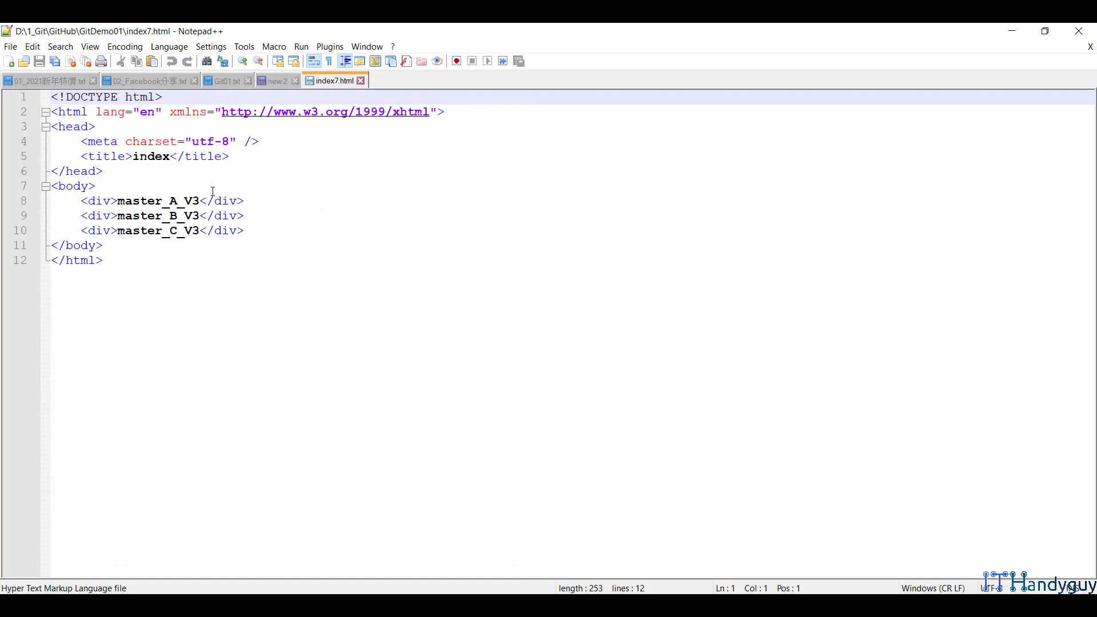
{"action": "left_click_drag", "start_coordinate": [286, 233], "coordinate": [44, 203]}
{"action": "key", "text": "BackSpace"}
{"action": "key", "text": "BackSpace"}
{"action": "left_click", "coordinate": [170, 156]}
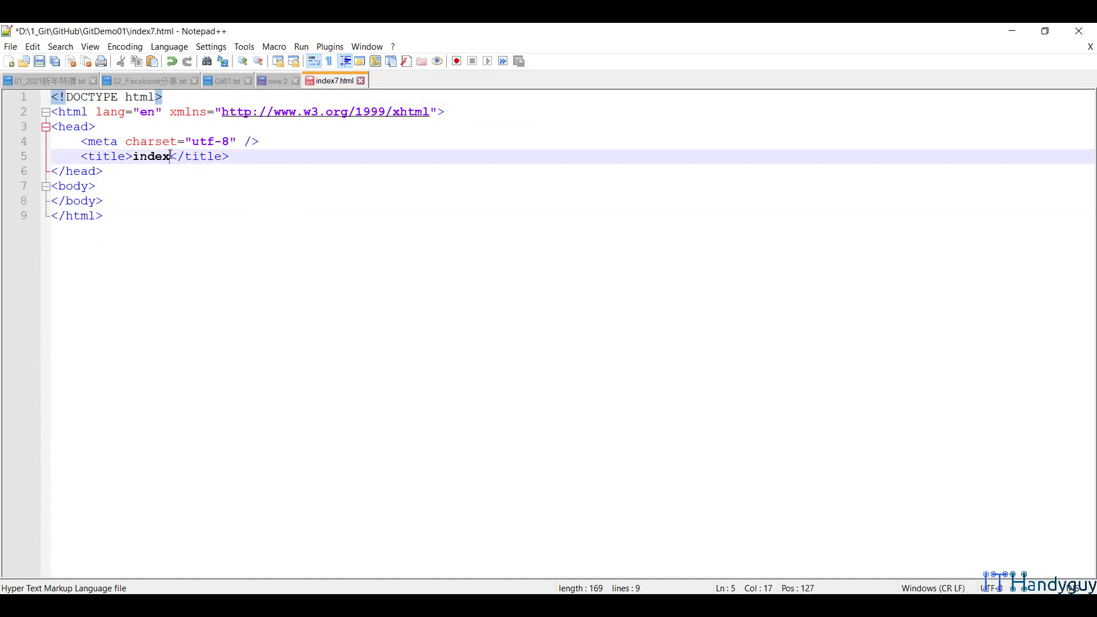
{"action": "type", "text": "7"}
{"action": "key", "text": "ctrl+s"}
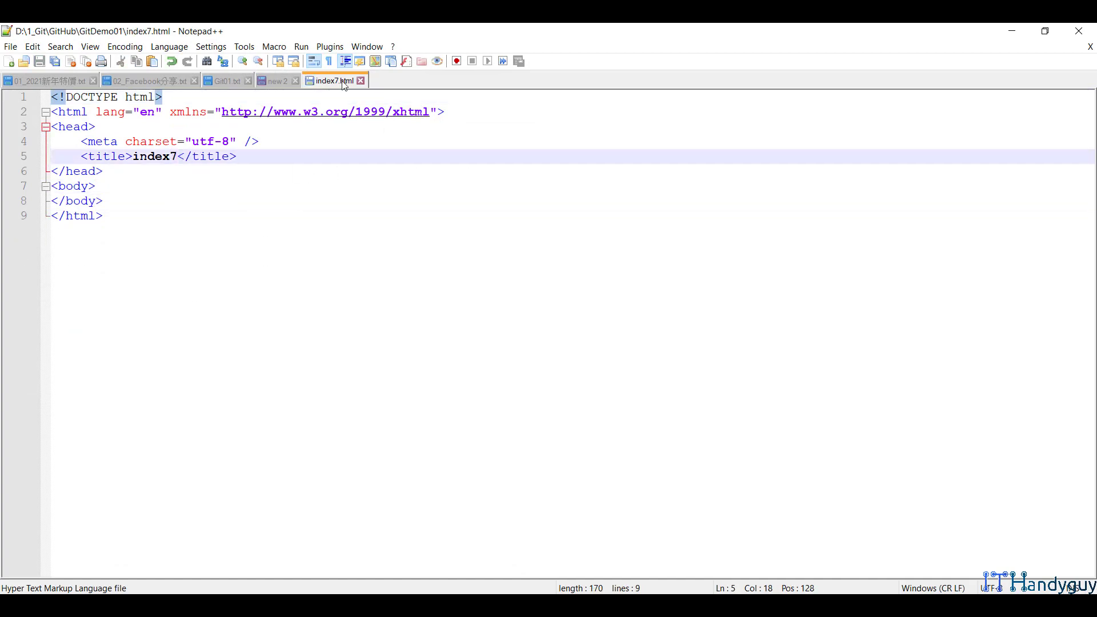
{"action": "left_click", "coordinate": [360, 81]}
{"action": "left_click", "coordinate": [1012, 31]}
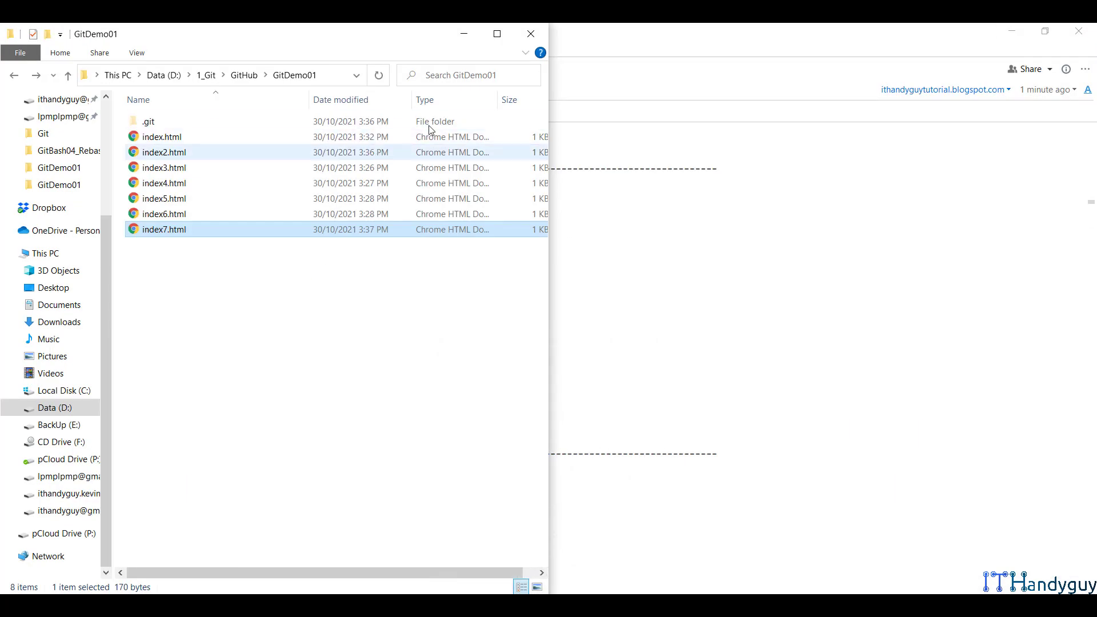
{"action": "left_click", "coordinate": [463, 35]}
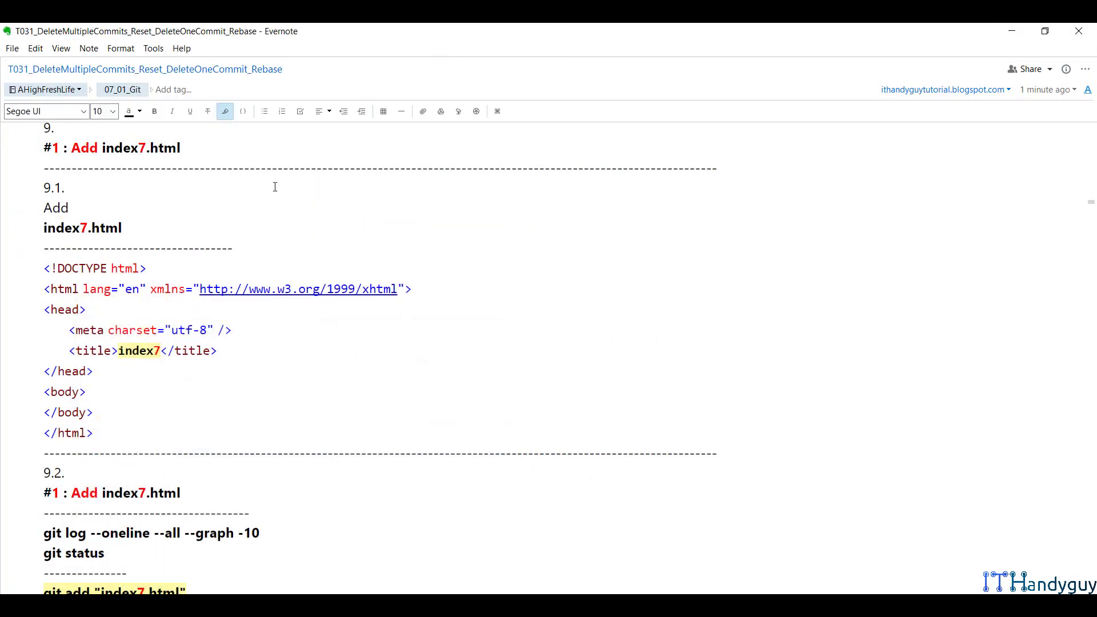
Step: In File Explorer, copy index7.html from D:\1_Git\GitHub\GitDemo01 into D:\1_SourceTree\GitHub\GitDemo01
{"action": "scroll", "coordinate": [161, 325], "scroll_direction": "down", "scroll_amount": 1}
{"action": "left_click_drag", "start_coordinate": [113, 360], "coordinate": [40, 196]}
{"action": "scroll", "coordinate": [173, 321], "scroll_direction": "down", "scroll_amount": 3}
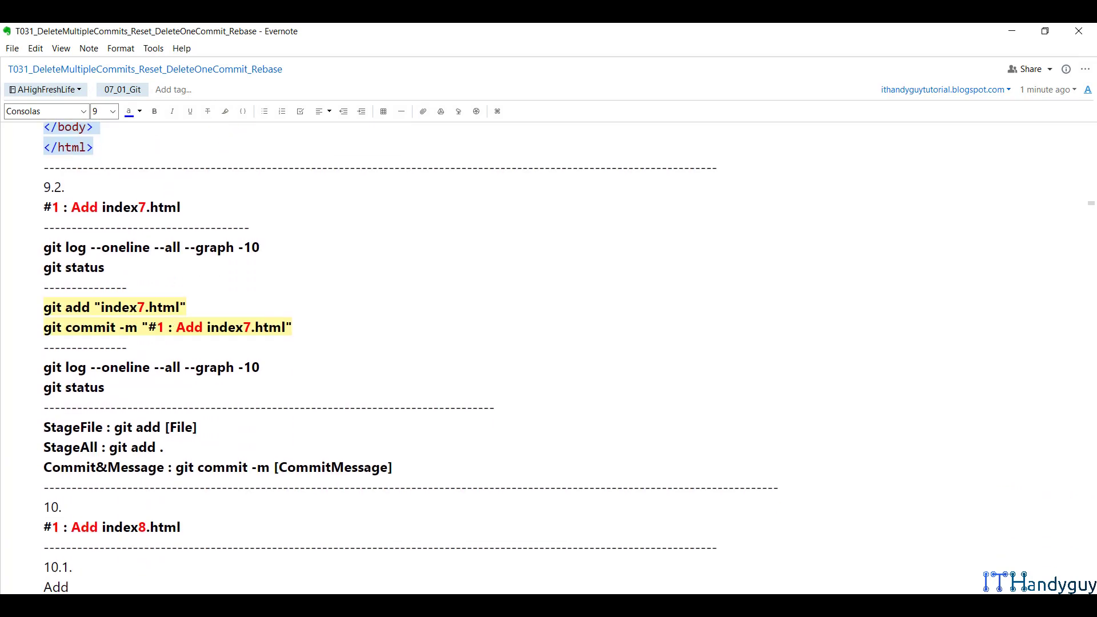
{"action": "key", "text": "alt+Tab"}
{"action": "key", "text": "alt+Tab"}
{"action": "left_click", "coordinate": [227, 234]}
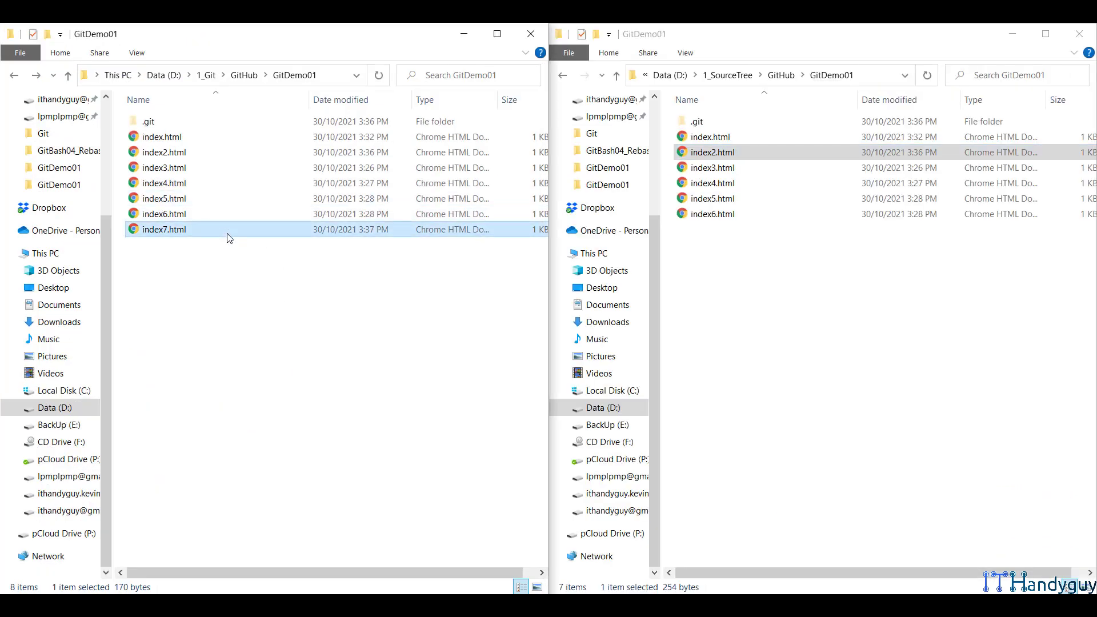
{"action": "left_click", "coordinate": [849, 302]}
{"action": "key", "text": "ctrl+v"}
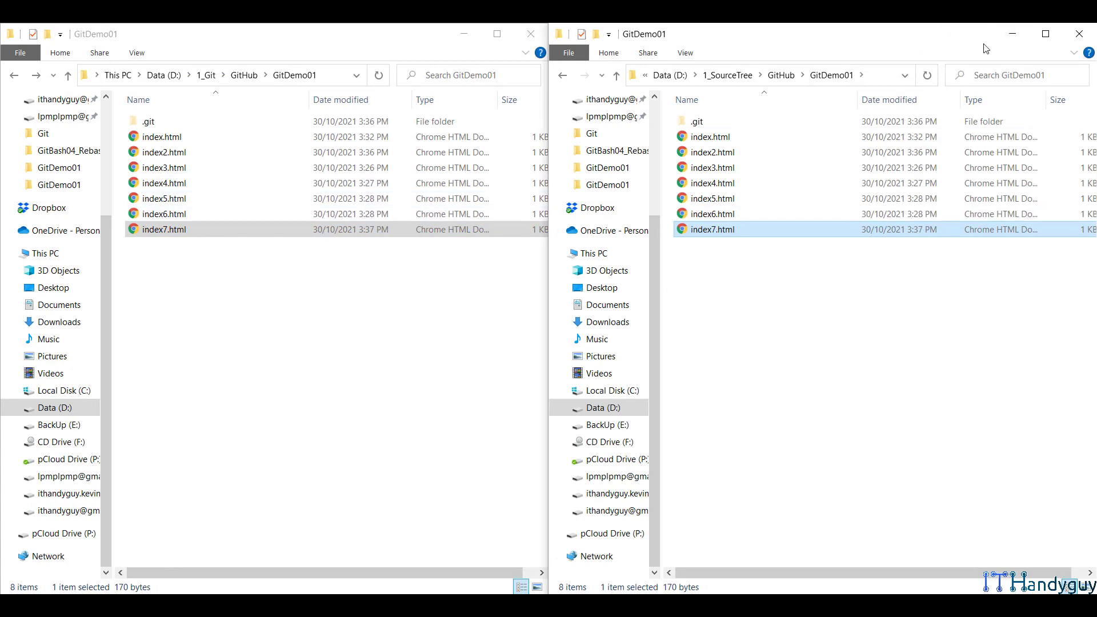
{"action": "left_click", "coordinate": [1011, 34]}
{"action": "left_click", "coordinate": [464, 34]}
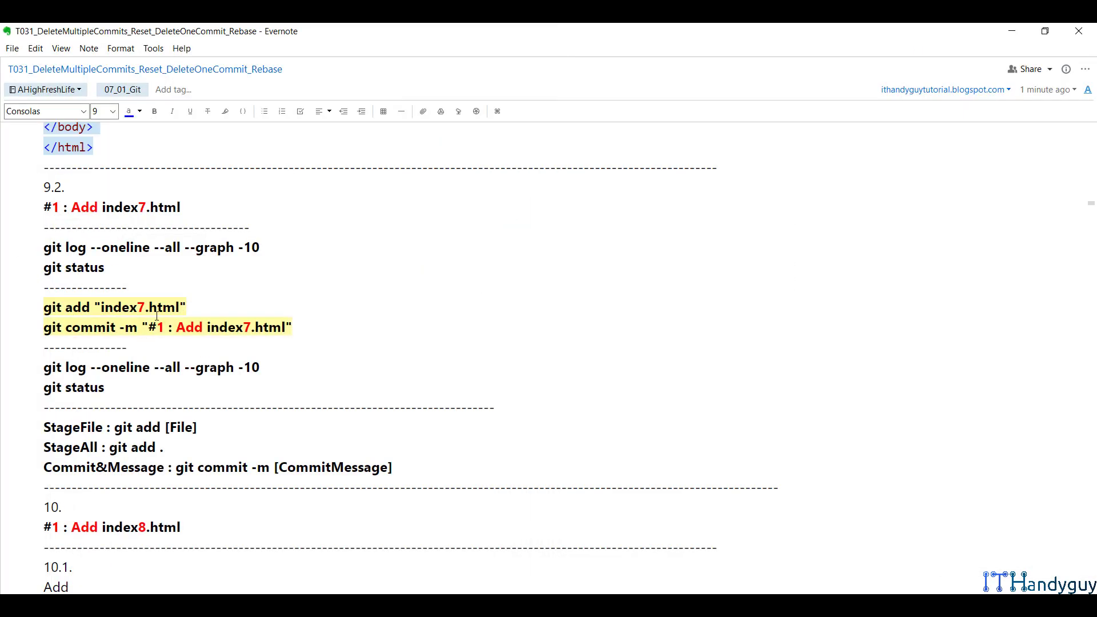
Step: Copy the commit message "#1 : Add index7.html" from the section 9.2 commit command in the Evernote note
{"action": "left_click", "coordinate": [148, 328]}
{"action": "left_click", "coordinate": [290, 328], "text": "shift"}
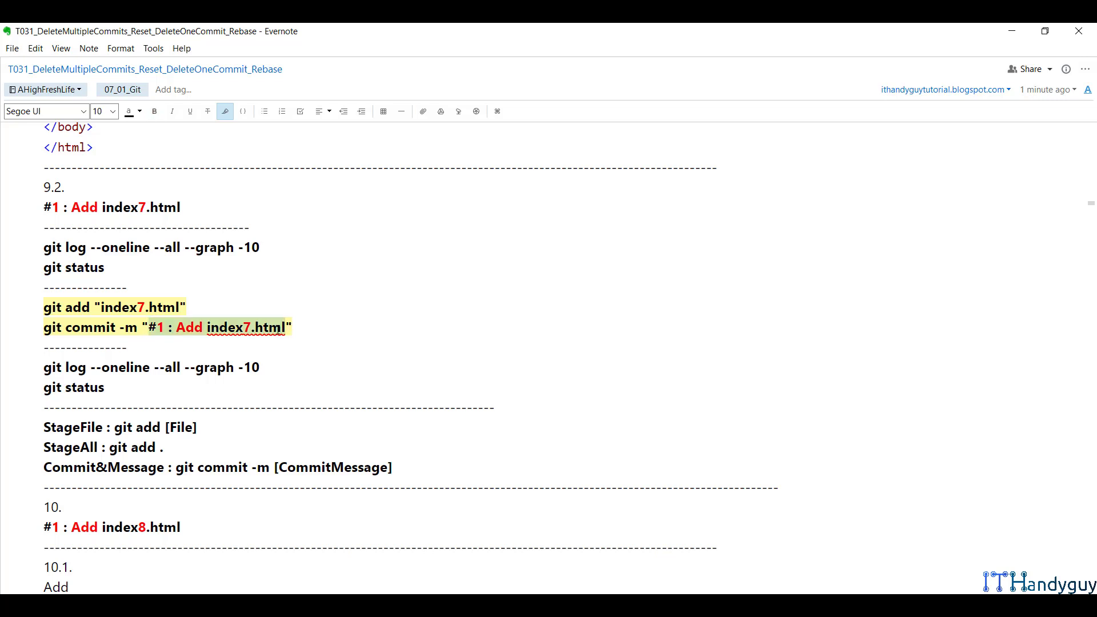
{"action": "right_click", "coordinate": [277, 328]}
{"action": "left_click", "coordinate": [343, 77]}
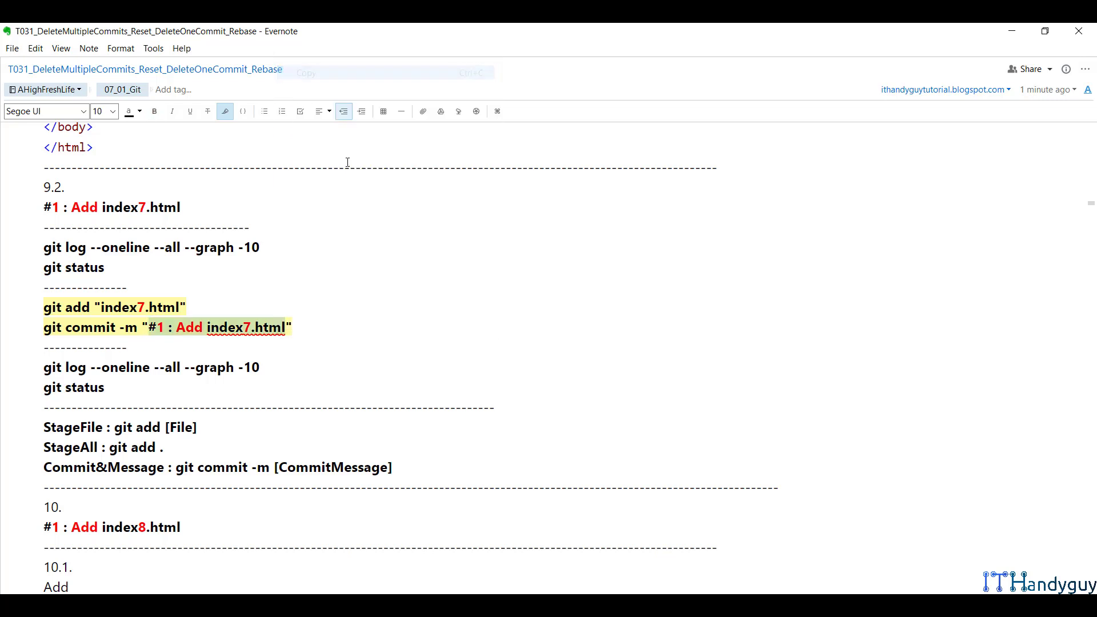
Step: In Sourcetree, examine the history and the contents of the uncommitted index7.html in both GitDemo01 repositories
{"action": "key", "text": "alt+Tab"}
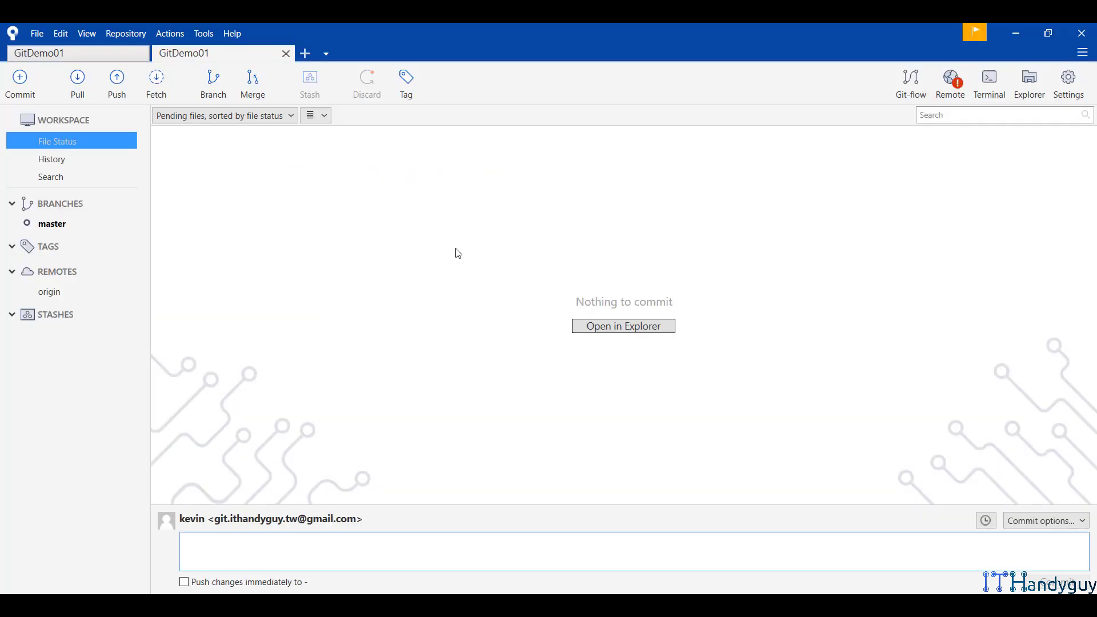
{"action": "left_click", "coordinate": [67, 158]}
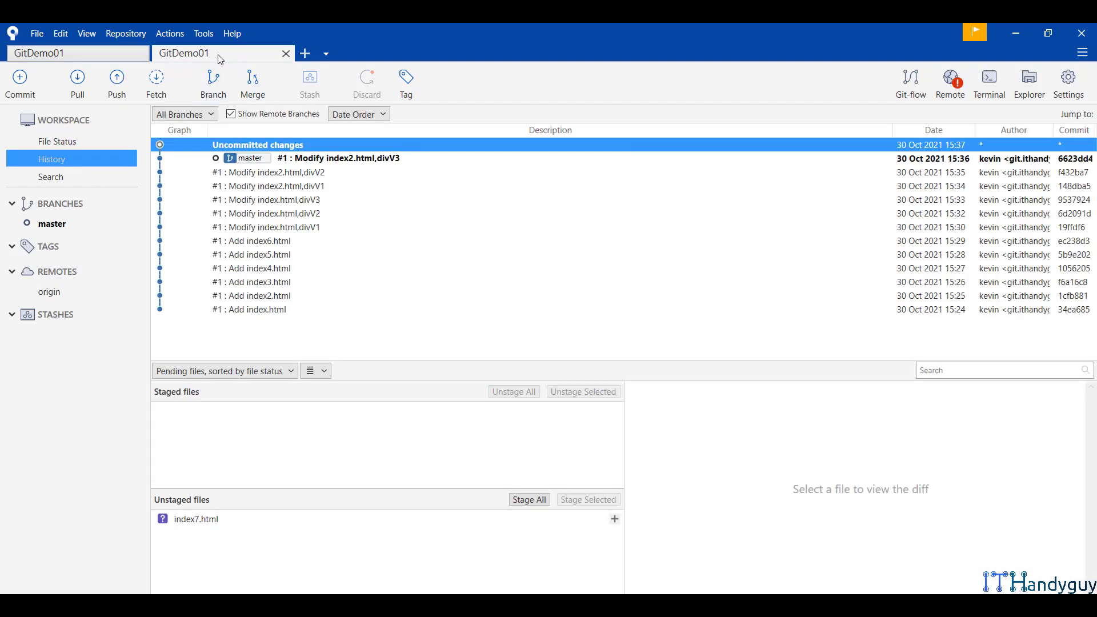
{"action": "left_click", "coordinate": [113, 55]}
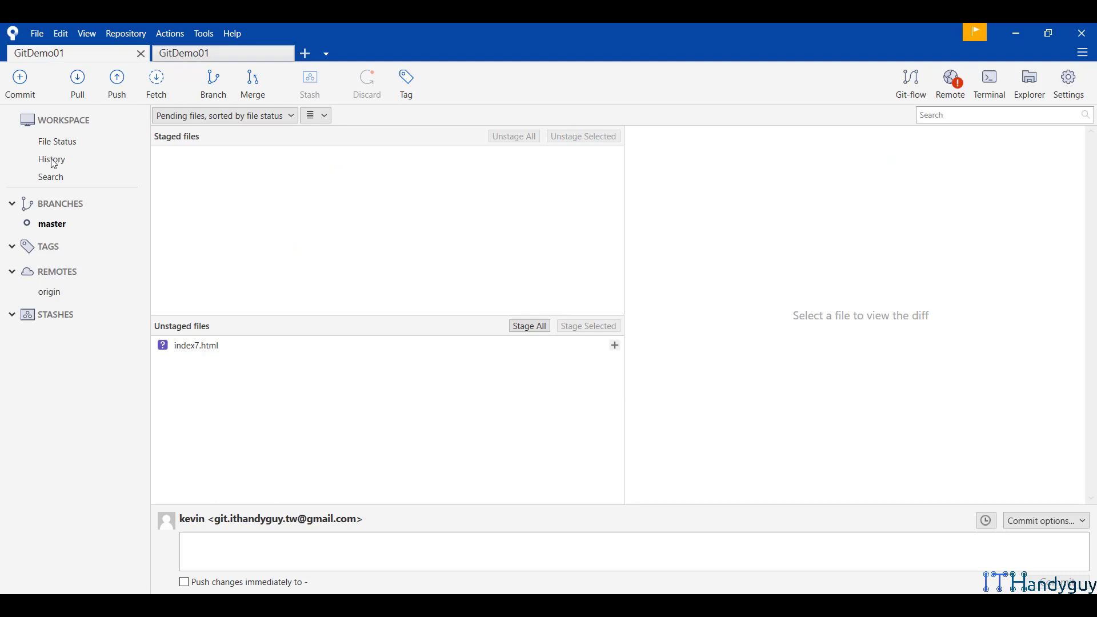
{"action": "left_click", "coordinate": [53, 160]}
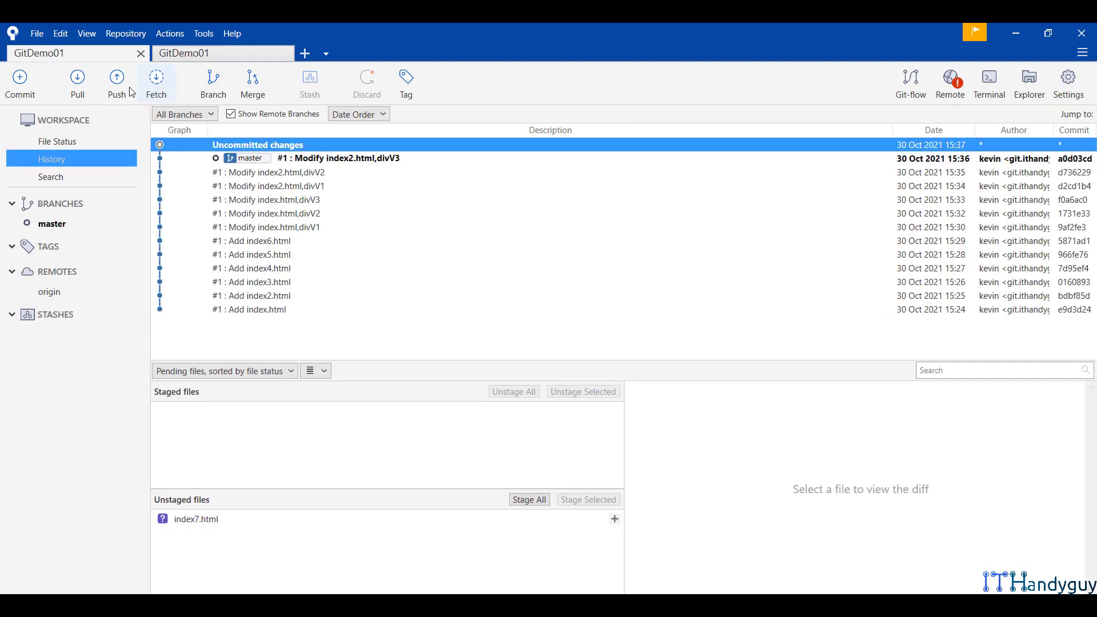
{"action": "left_click", "coordinate": [223, 54]}
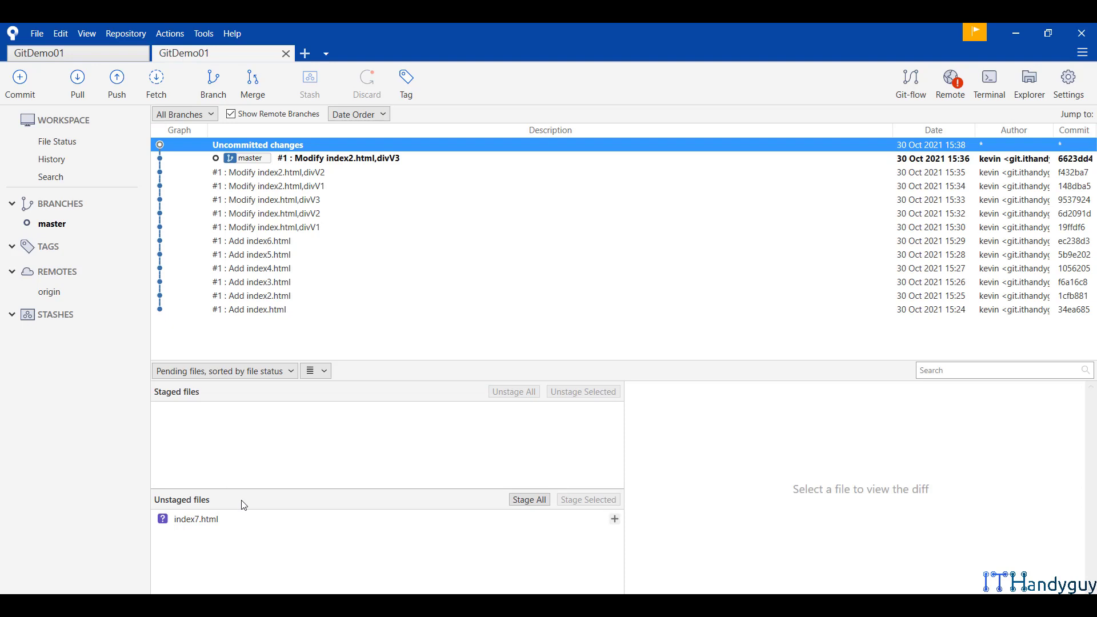
{"action": "left_click", "coordinate": [268, 521]}
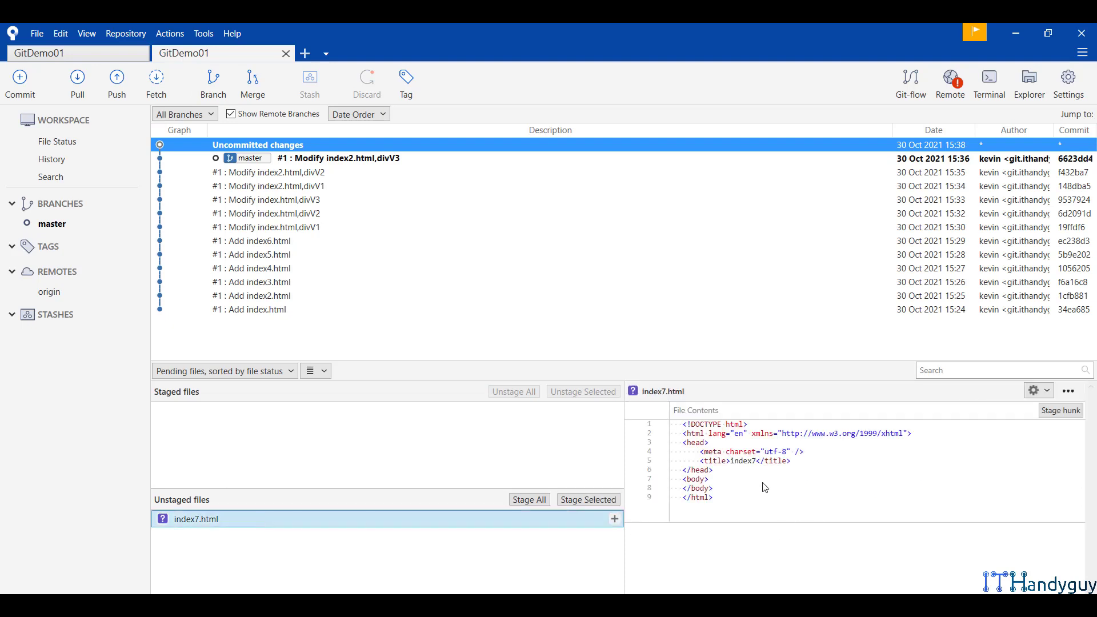
{"action": "left_click", "coordinate": [92, 50]}
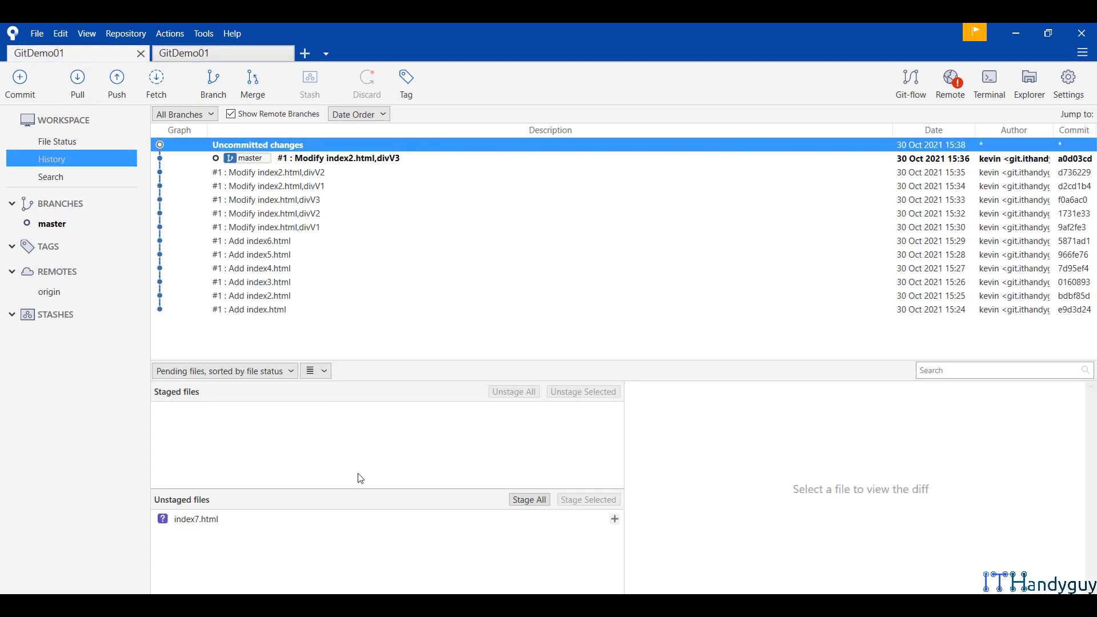
{"action": "left_click", "coordinate": [379, 517]}
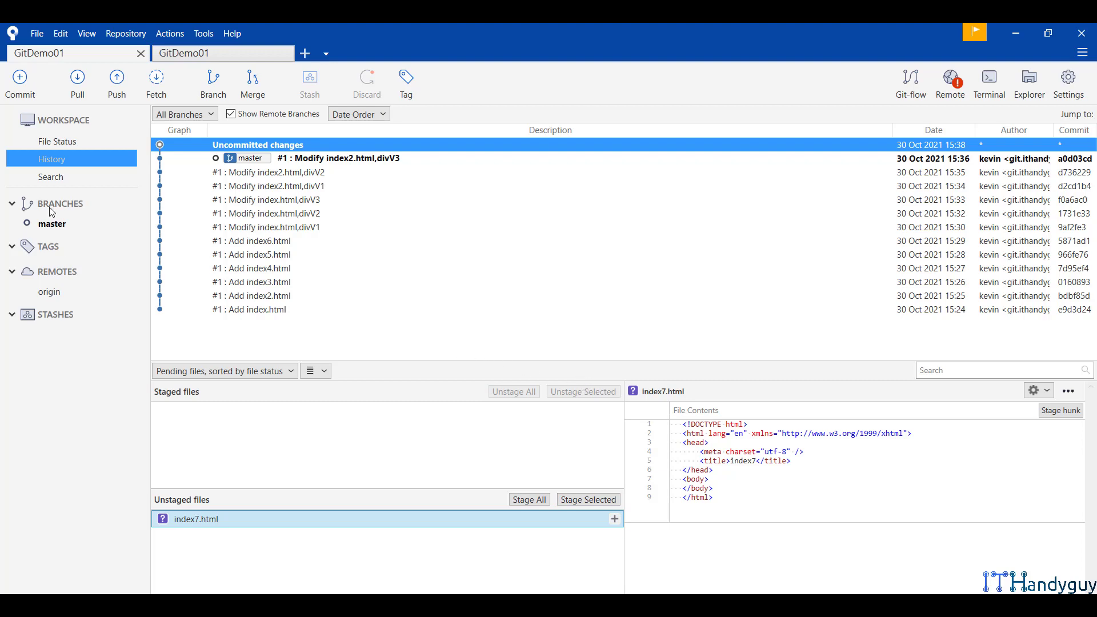
Step: Stage index7.html in the first GitDemo01 repository and commit it with the message "#1 : Add index7.html"
{"action": "left_click", "coordinate": [71, 143]}
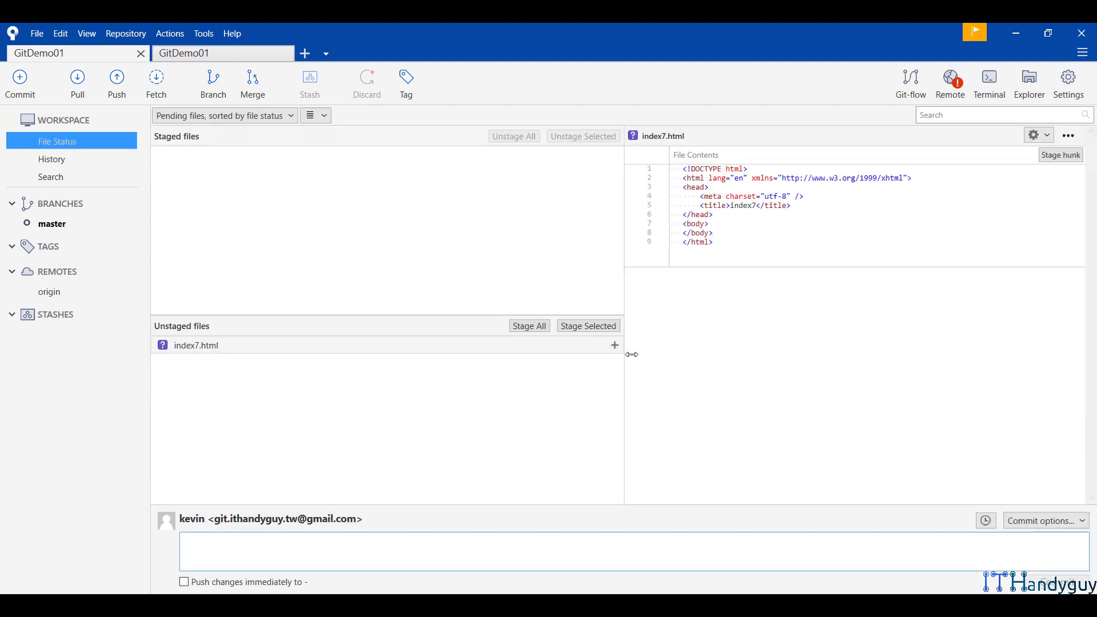
{"action": "left_click", "coordinate": [614, 345]}
{"action": "left_click", "coordinate": [527, 550]}
{"action": "key", "text": "ctrl+v"}
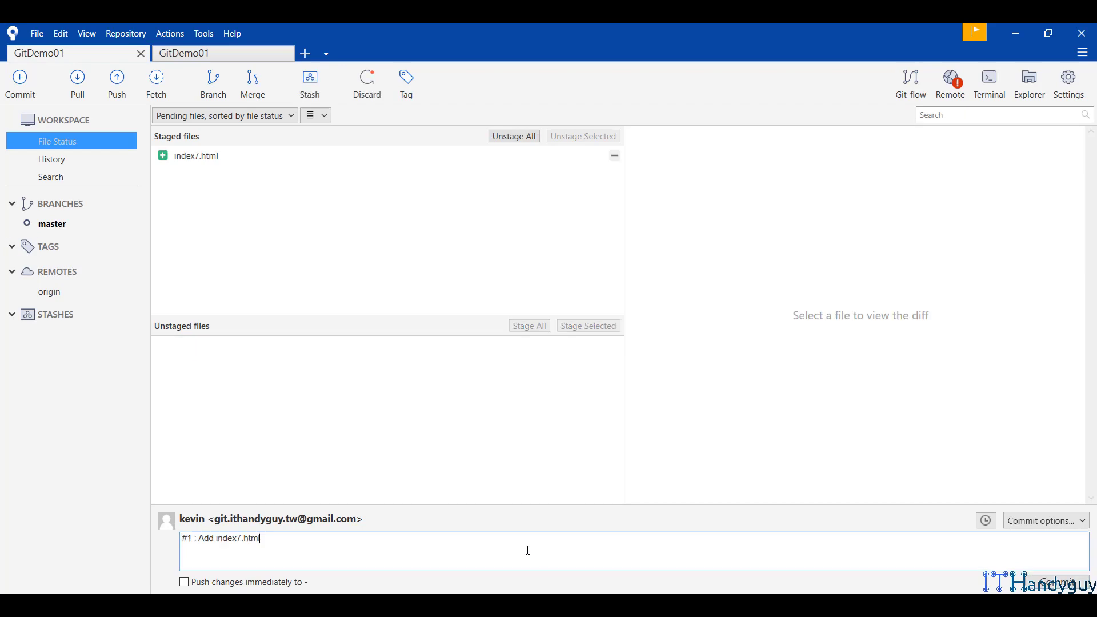
{"action": "left_click", "coordinate": [1058, 581]}
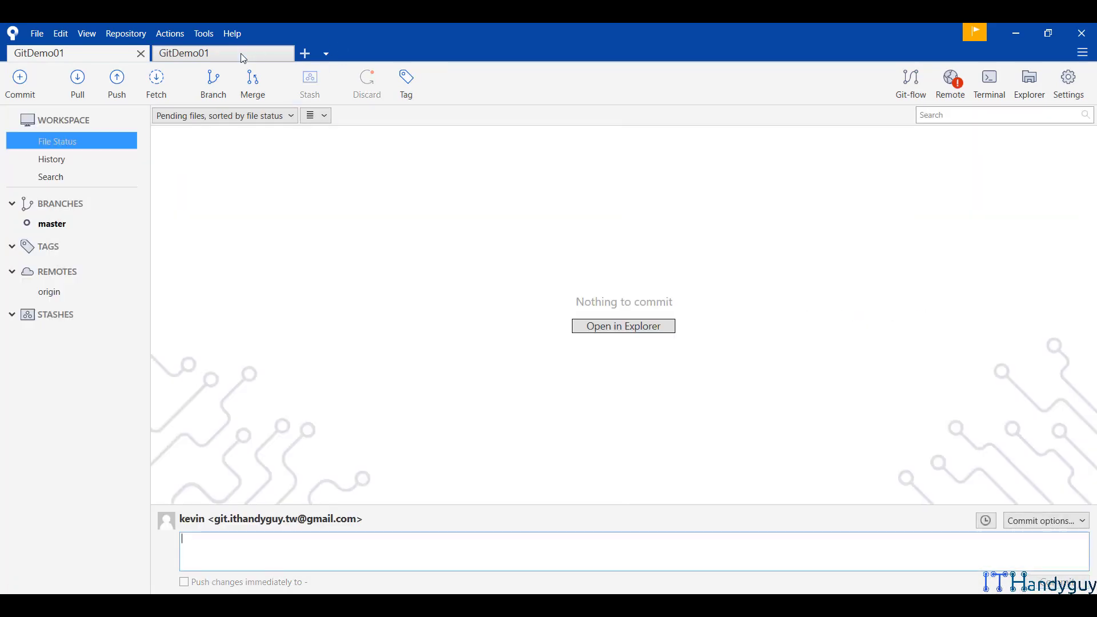
Step: Stage index7.html in the second GitDemo01 repository and commit it with the message "#1 : Add index7.html"
{"action": "left_click", "coordinate": [241, 53]}
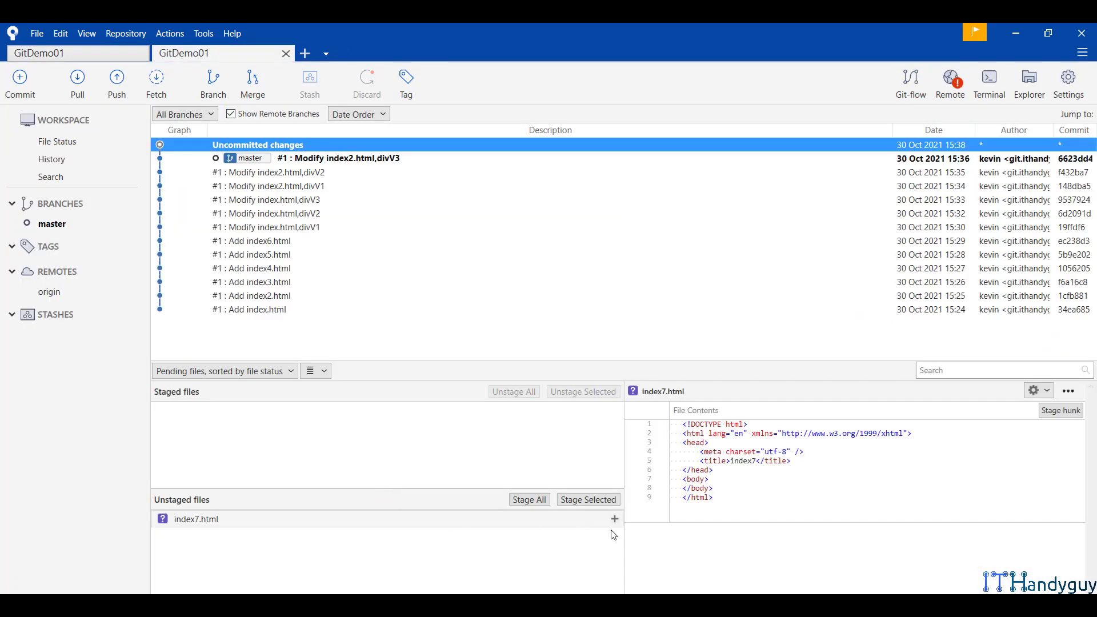
{"action": "left_click", "coordinate": [40, 144]}
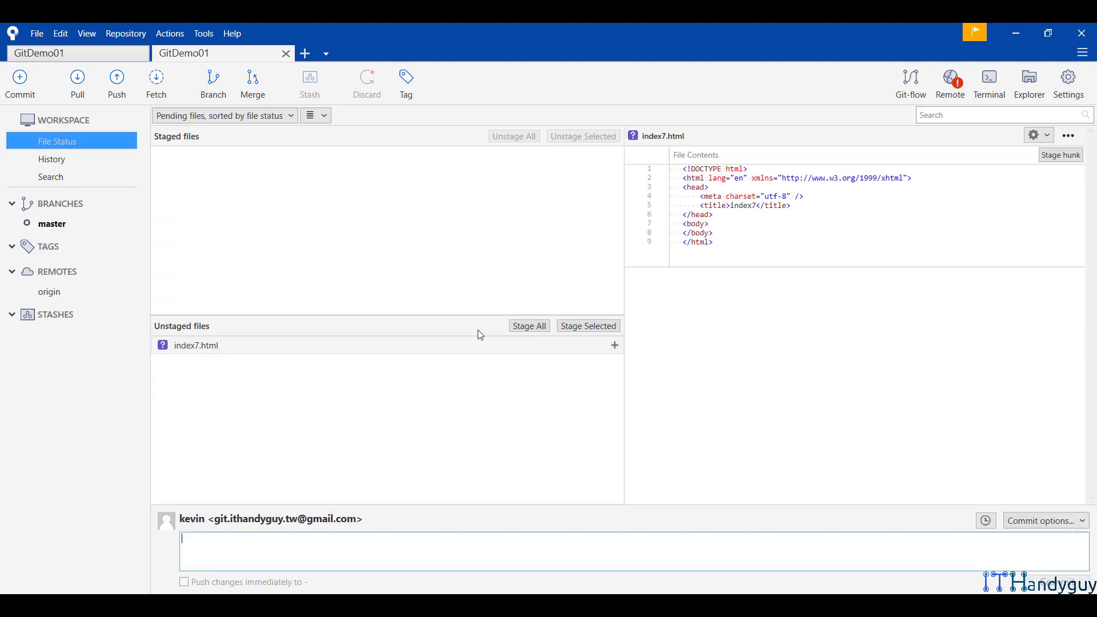
{"action": "left_click", "coordinate": [615, 345]}
{"action": "left_click", "coordinate": [591, 555]}
{"action": "type", "text": "#1 - Add index7.html"}
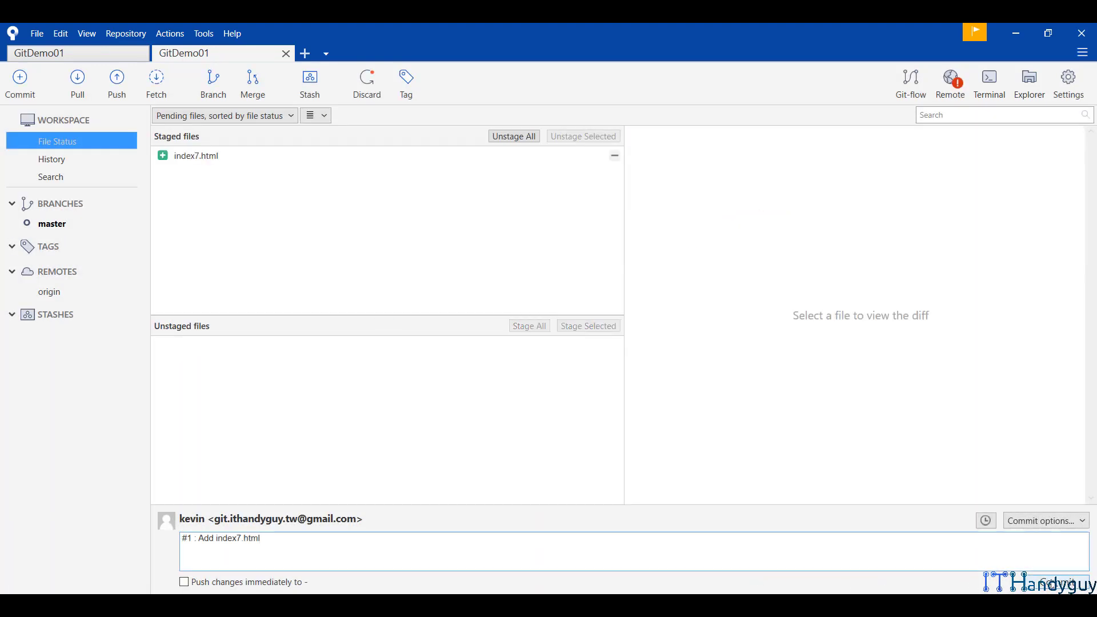
{"action": "left_click", "coordinate": [1050, 581]}
Step: Check the new index7.html commit in the history of both GitDemo01 repositories
{"action": "left_click", "coordinate": [66, 161]}
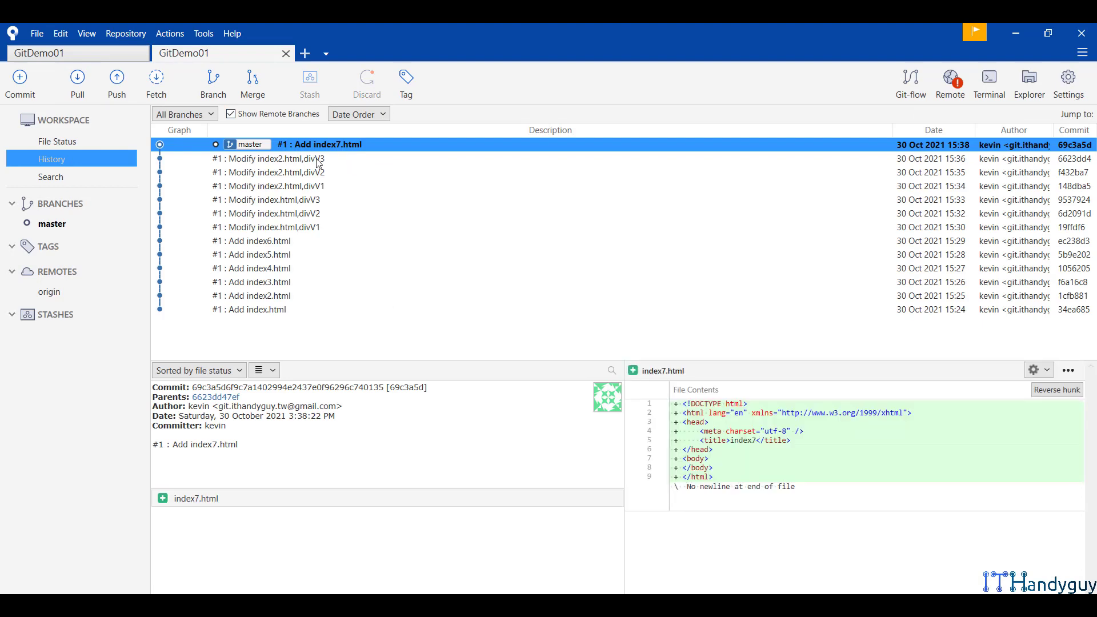
{"action": "left_click", "coordinate": [98, 56]}
{"action": "left_click", "coordinate": [61, 158]}
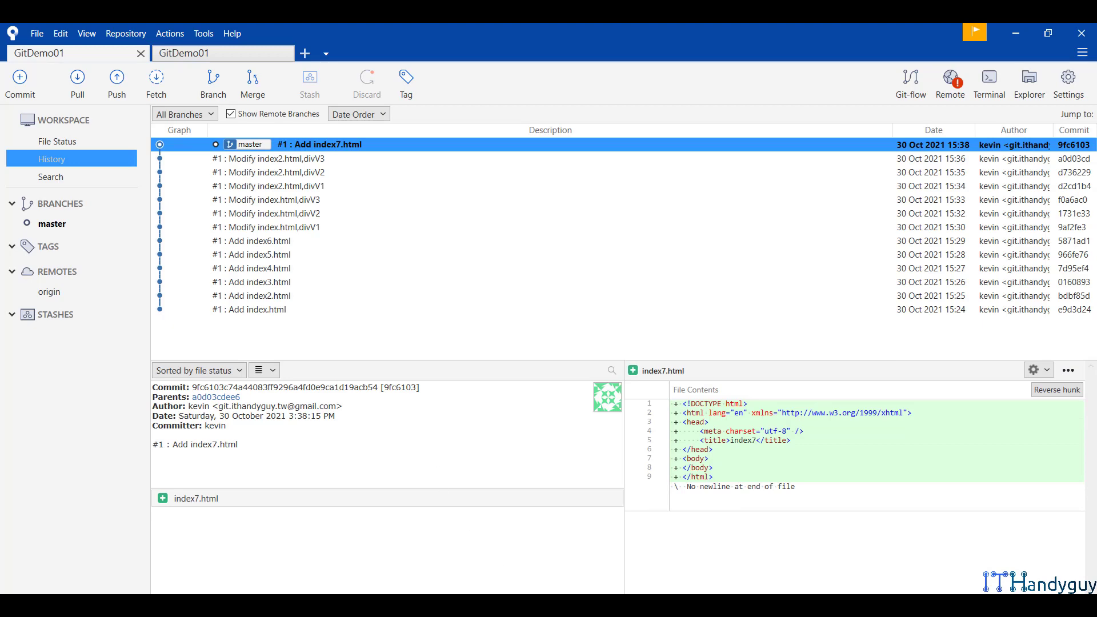
Step: In the Evernote note, read the section 10.1 instructions for adding index8.html
{"action": "key", "text": "alt+Tab"}
{"action": "scroll", "coordinate": [454, 357], "scroll_direction": "down", "scroll_amount": 8}
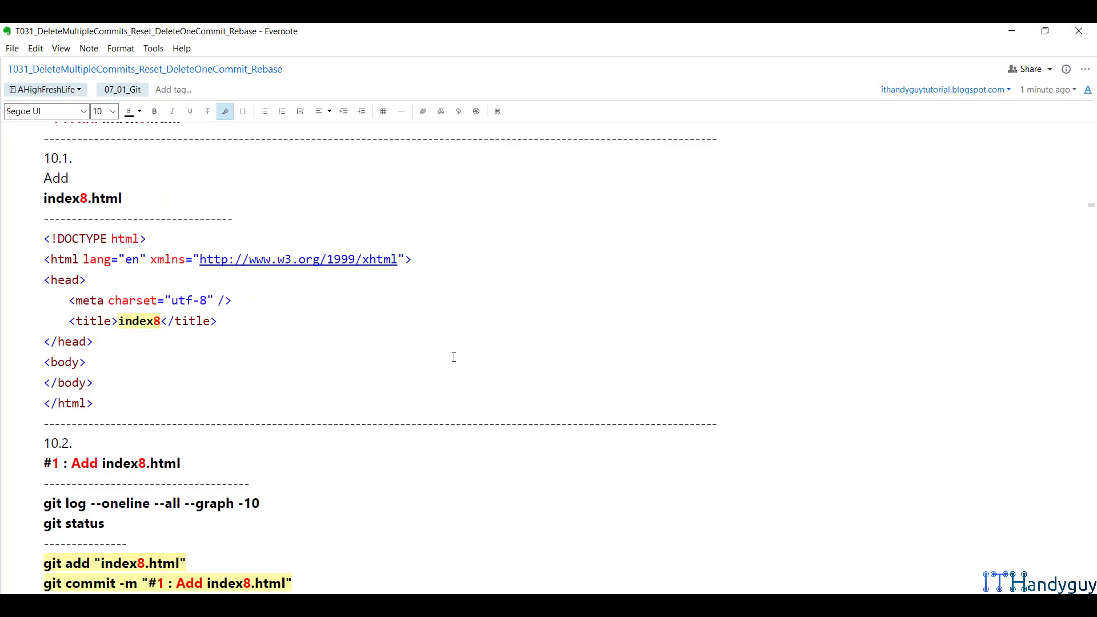
{"action": "scroll", "coordinate": [453, 357], "scroll_direction": "down", "scroll_amount": 1}
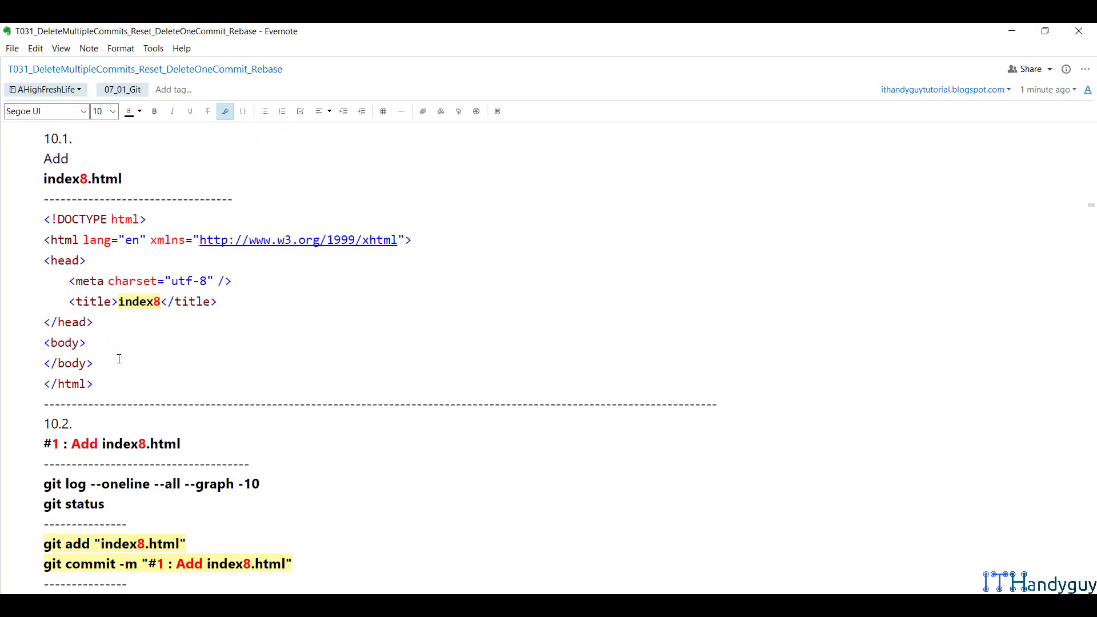
Step: In File Explorer, duplicate index7.html in D:\1_Git\GitHub\GitDemo01 and rename the copy to index8.html
{"action": "key", "text": "alt+Tab"}
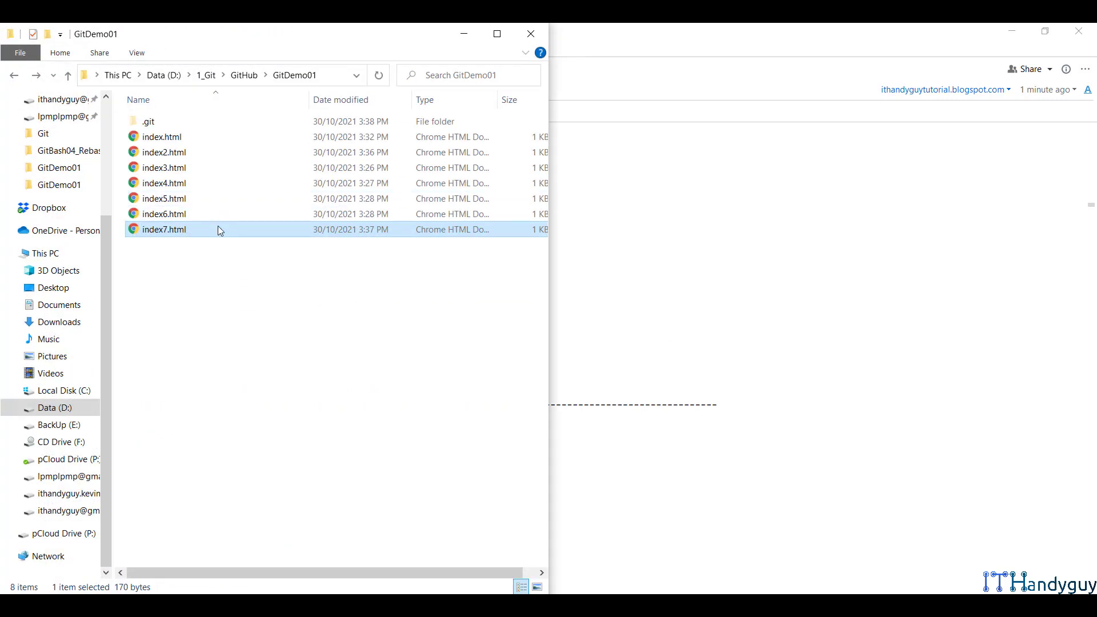
{"action": "left_click", "coordinate": [224, 233]}
{"action": "key", "text": "ctrl+c"}
{"action": "key", "text": "ctrl+v"}
{"action": "left_click", "coordinate": [217, 139]}
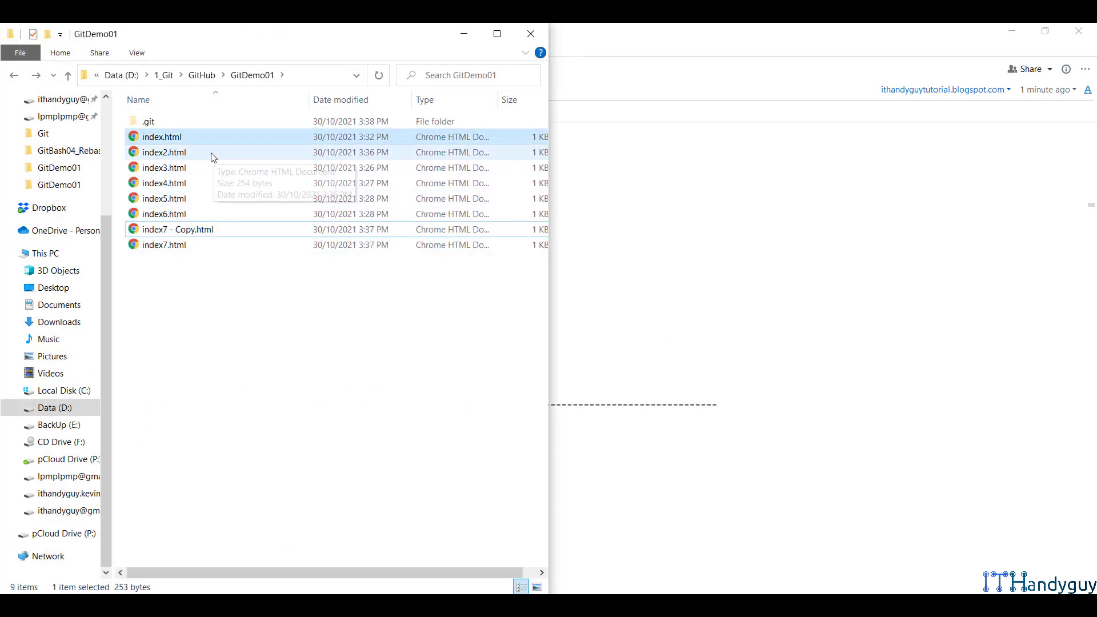
{"action": "key", "text": "F2"}
{"action": "key", "text": "ctrl+c"}
{"action": "left_click", "coordinate": [233, 229]}
{"action": "key", "text": "F2"}
{"action": "key", "text": "ctrl+v"}
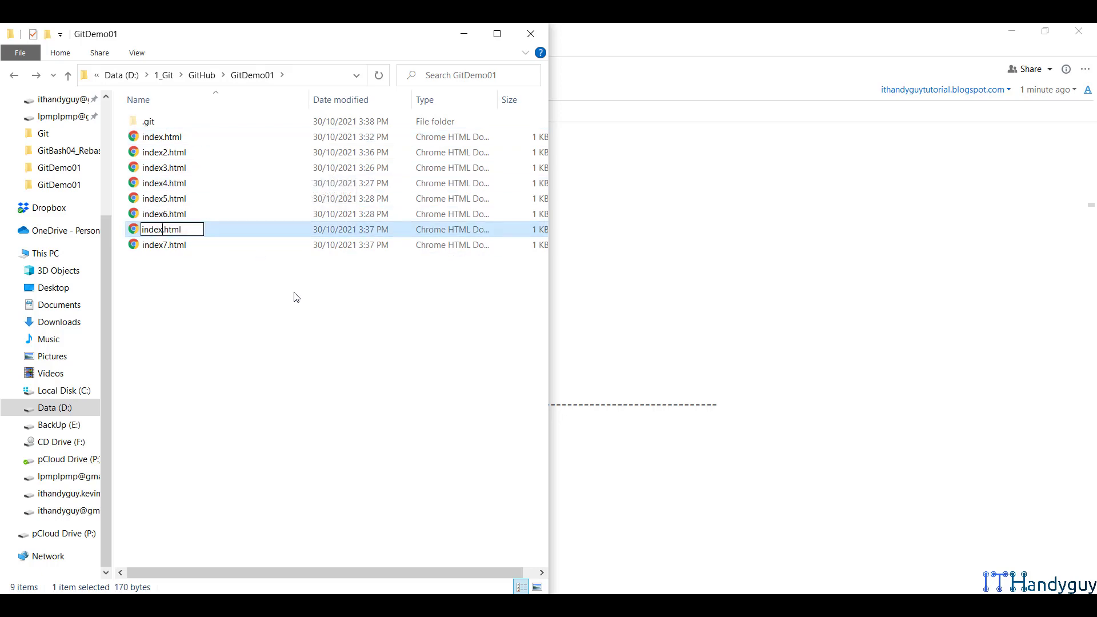
{"action": "type", "text": "8"}
{"action": "key", "text": "Return"}
Step: In Notepad++, set the title of index8.html to index8, then save and close the file
{"action": "right_click", "coordinate": [190, 254]}
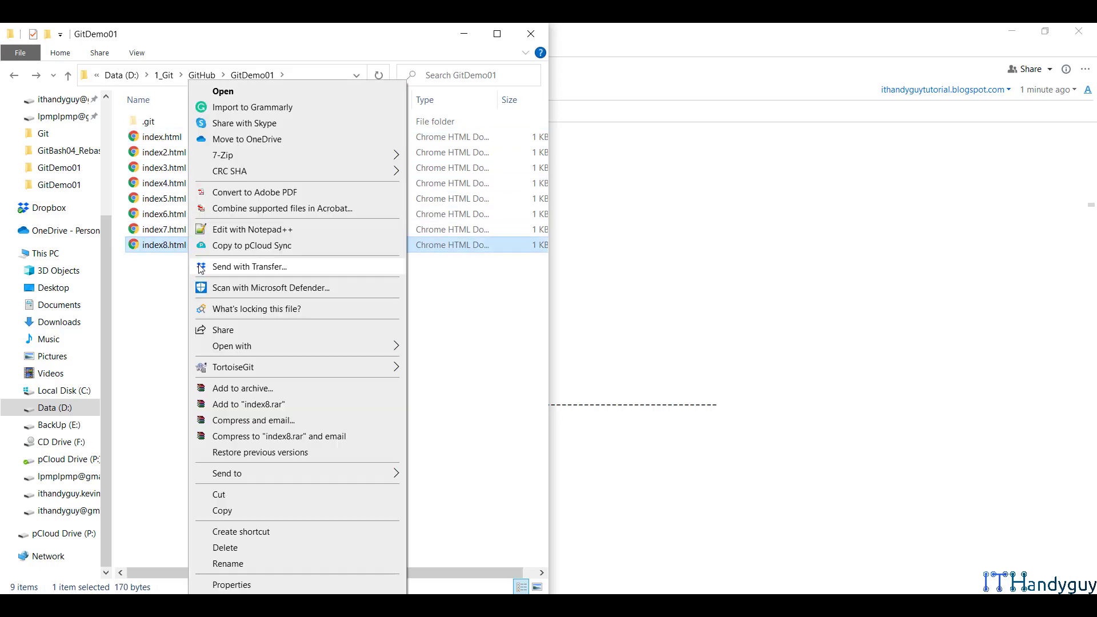
{"action": "left_click", "coordinate": [251, 224]}
{"action": "left_click", "coordinate": [177, 162]}
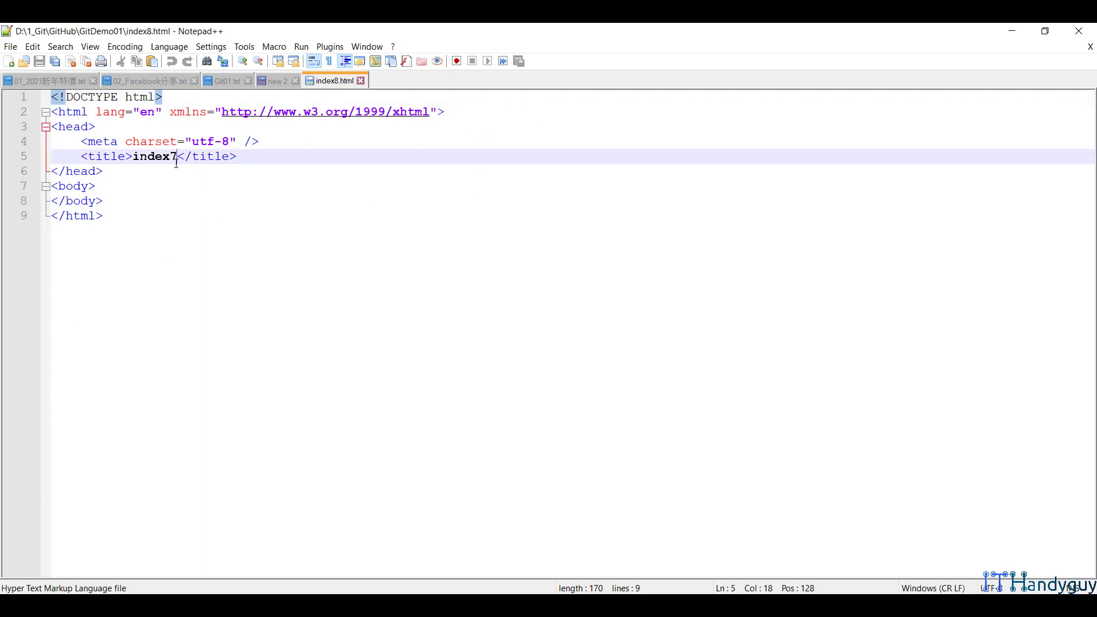
{"action": "key", "text": "shift+Left"}
{"action": "type", "text": "8"}
{"action": "key", "text": "ctrl+s"}
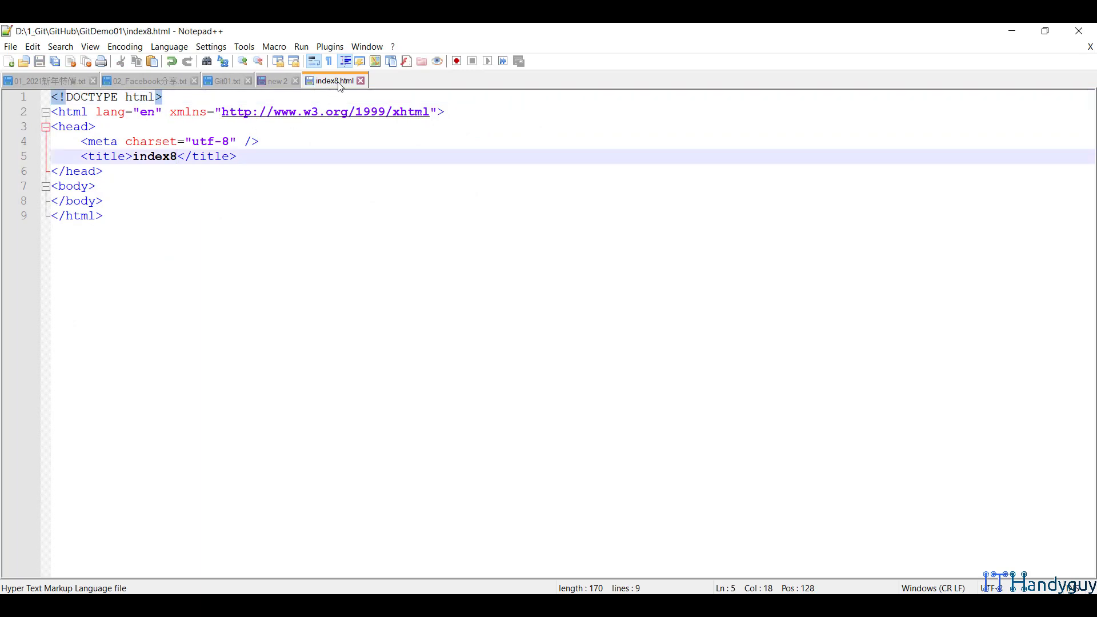
{"action": "left_click", "coordinate": [360, 80]}
{"action": "left_click", "coordinate": [1012, 31]}
Step: In File Explorer, copy index8.html from D:\1_Git\GitHub\GitDemo01 into D:\1_SourceTree\GitHub\GitDemo01
{"action": "left_click", "coordinate": [218, 235]}
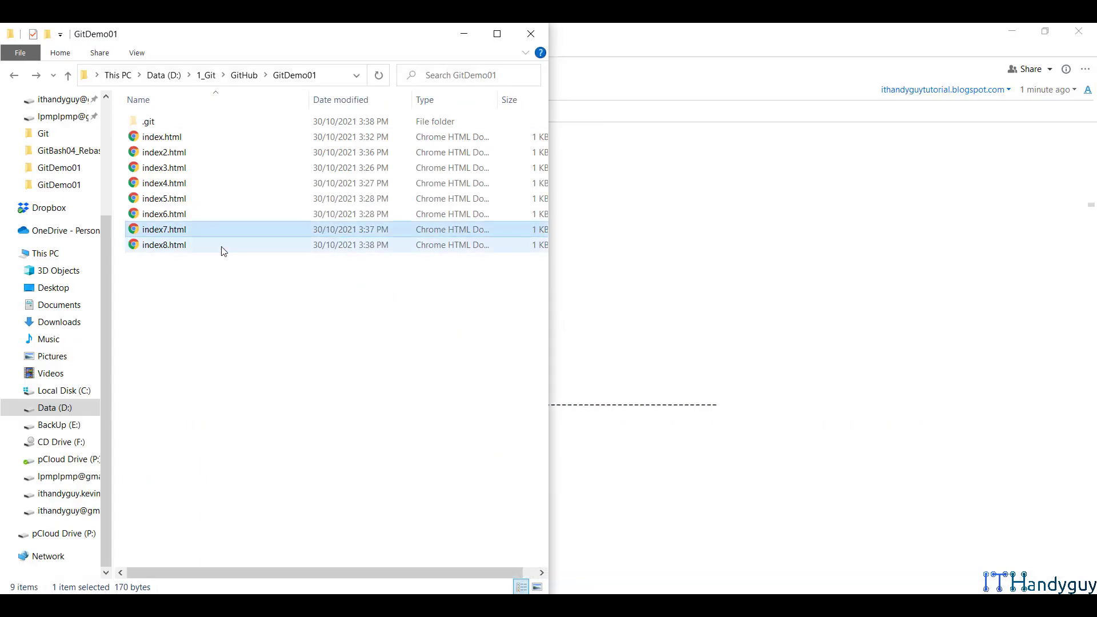
{"action": "left_click", "coordinate": [223, 249]}
{"action": "left_click", "coordinate": [350, 604]}
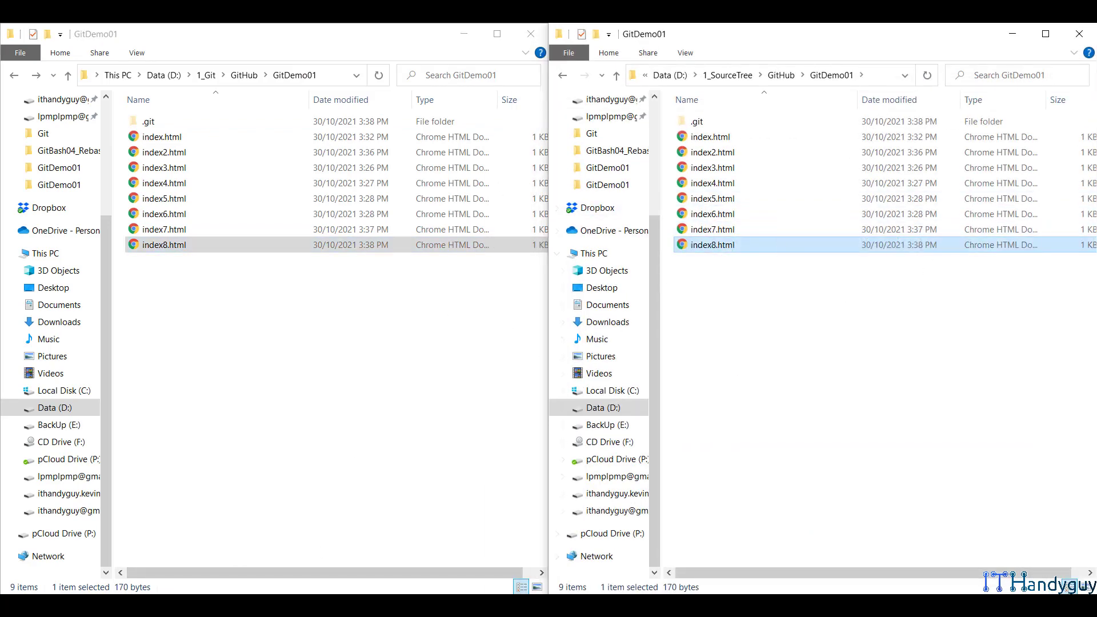
Step: Copy the commit message "#1 : Add index8.html" from the section 10.2 commit command in the Evernote note
{"action": "key", "text": "alt+Tab"}
{"action": "key", "text": "alt+Tab"}
{"action": "scroll", "coordinate": [345, 348], "scroll_direction": "down", "scroll_amount": 5}
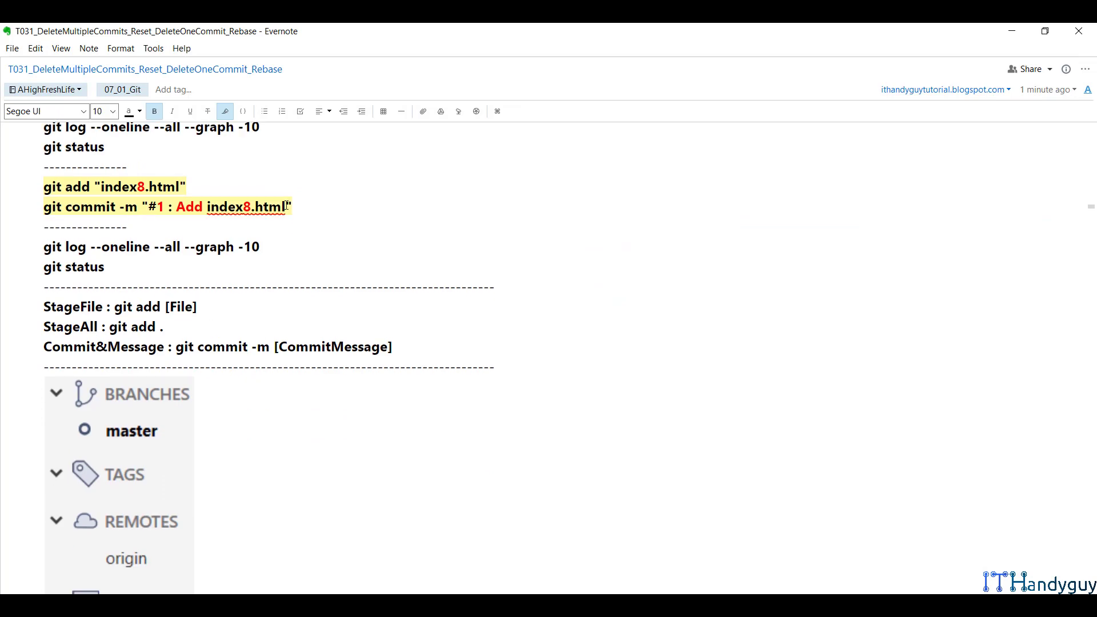
{"action": "left_click_drag", "start_coordinate": [148, 207], "coordinate": [292, 206]}
{"action": "right_click", "coordinate": [279, 207]}
{"action": "left_click", "coordinate": [306, 228]}
Step: In Sourcetree, examine the uncommitted index8.html in both GitDemo01 repositories
{"action": "key", "text": "alt+Tab"}
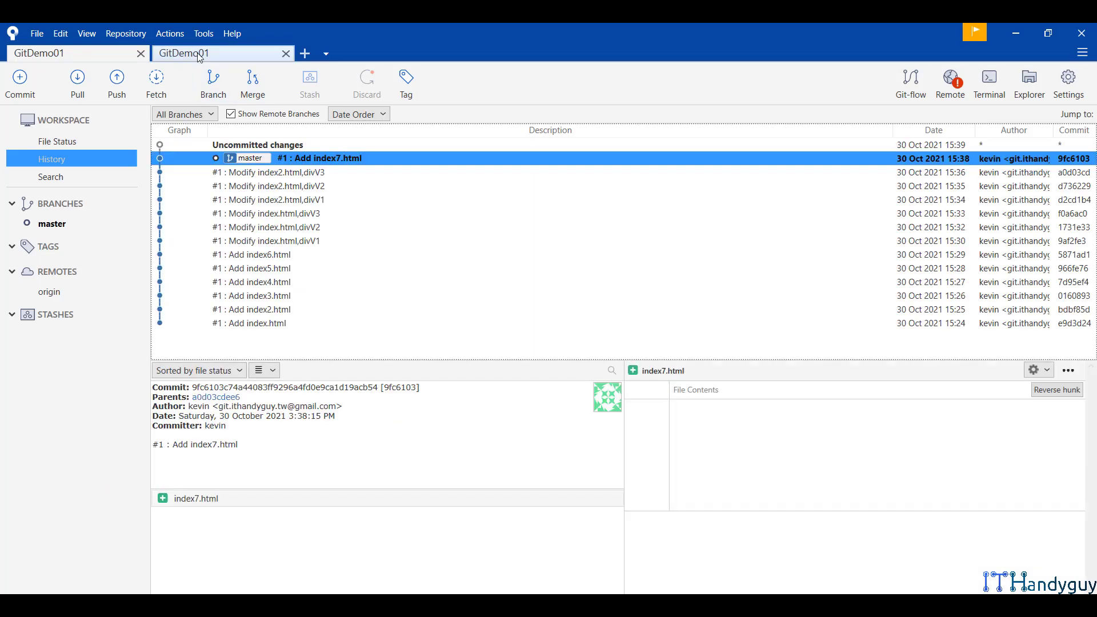
{"action": "left_click", "coordinate": [286, 518]}
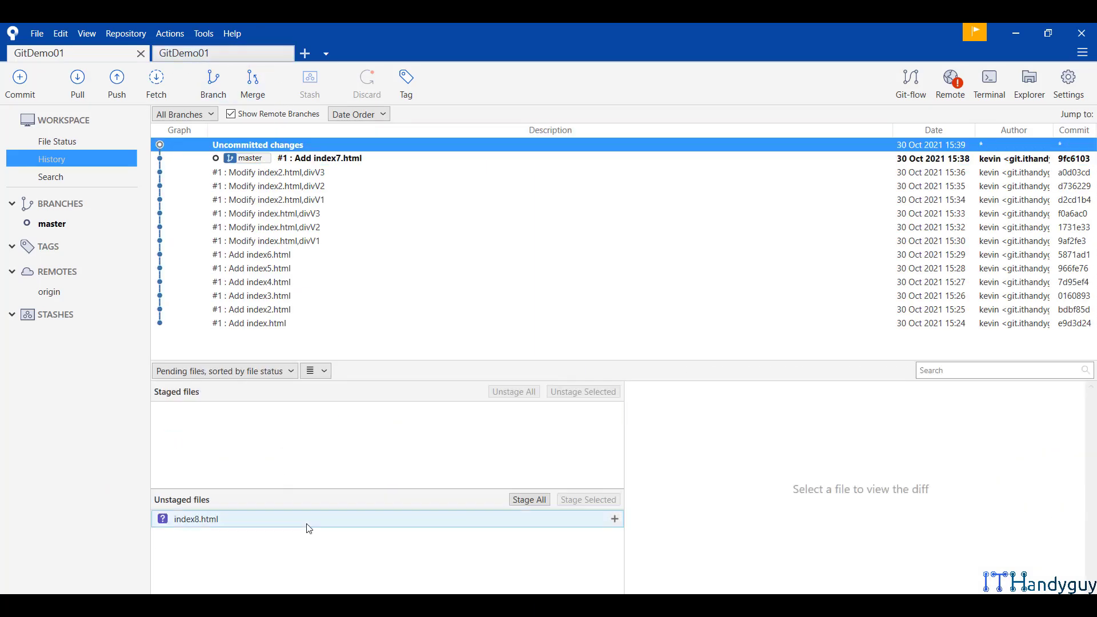
{"action": "left_click", "coordinate": [209, 53]}
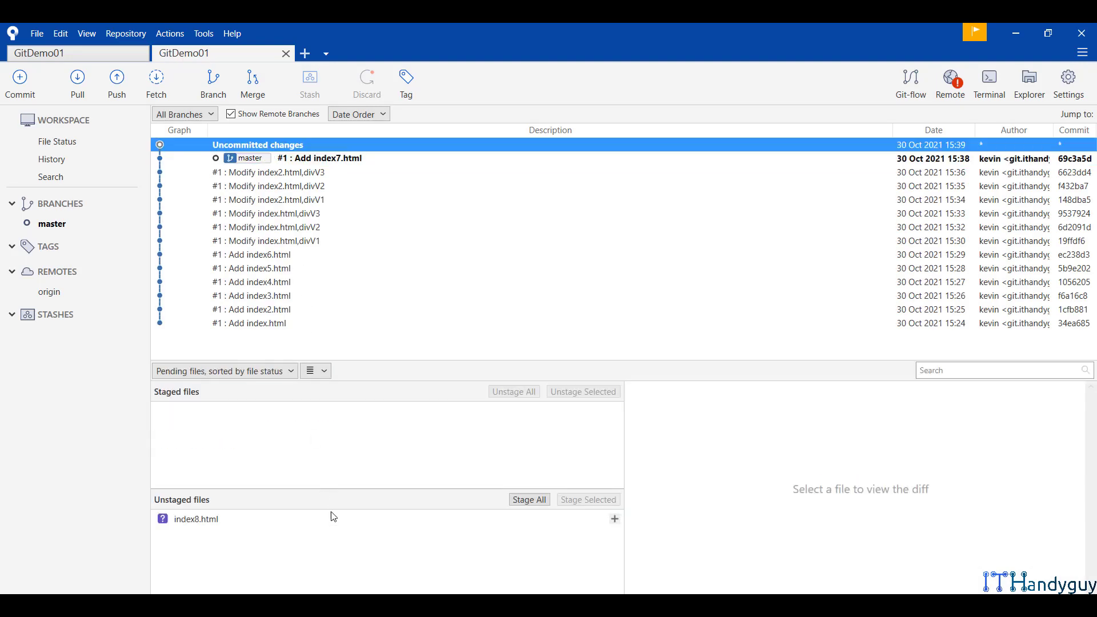
{"action": "left_click", "coordinate": [333, 517]}
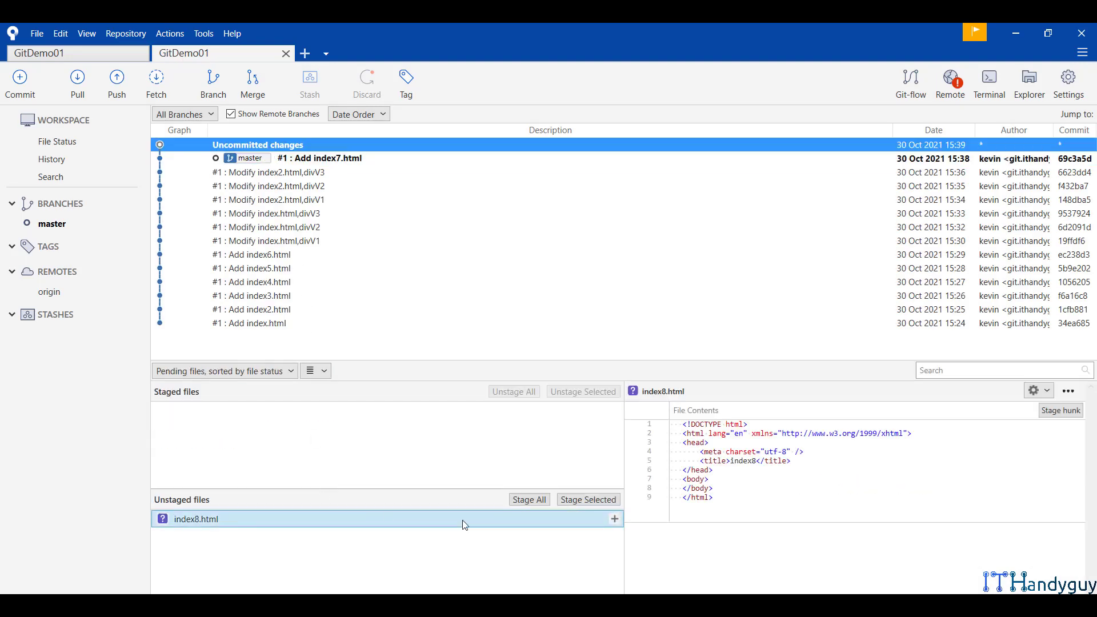
Step: Stage index8.html in the second GitDemo01 repository and commit it with the message "#1 : Add index8.html"
{"action": "left_click", "coordinate": [62, 142]}
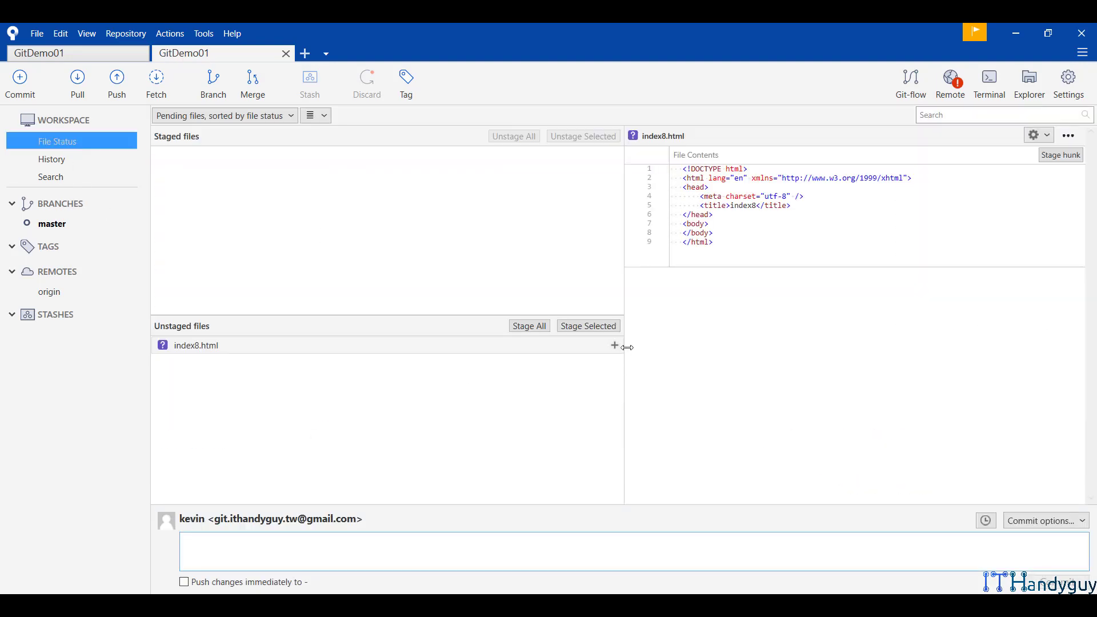
{"action": "left_click", "coordinate": [533, 326]}
{"action": "left_click", "coordinate": [580, 562]}
{"action": "type", "text": "#1 : Add index8.html"}
{"action": "key", "text": "ctrl+Return"}
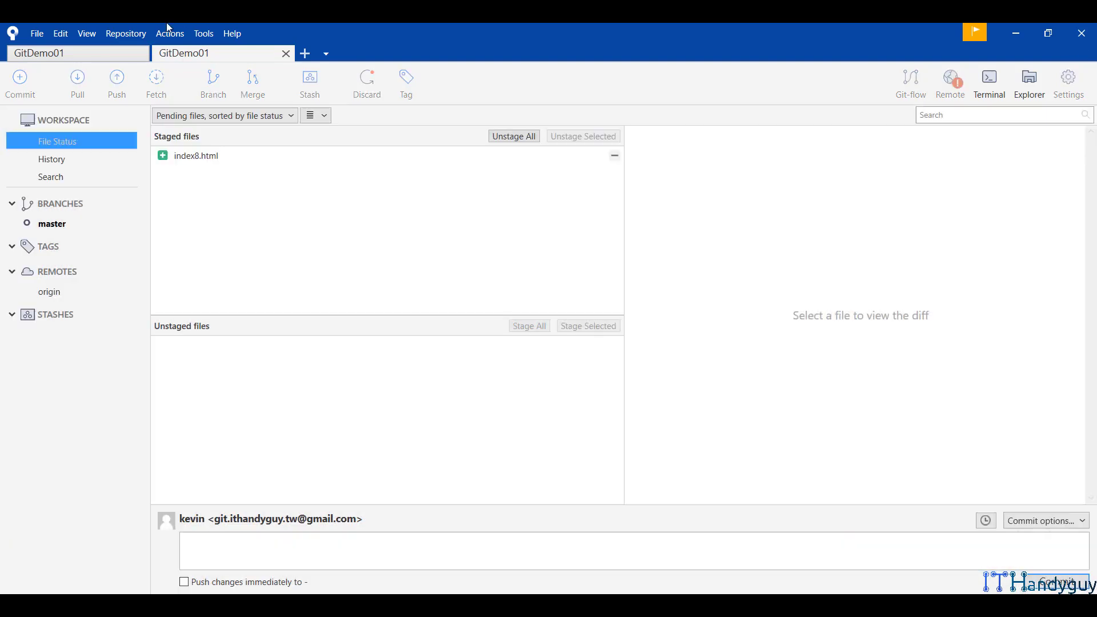
Step: Stage index8.html in the first GitDemo01 repository and commit it with the copied message "#1 : Add index8.html"
{"action": "left_click", "coordinate": [114, 58]}
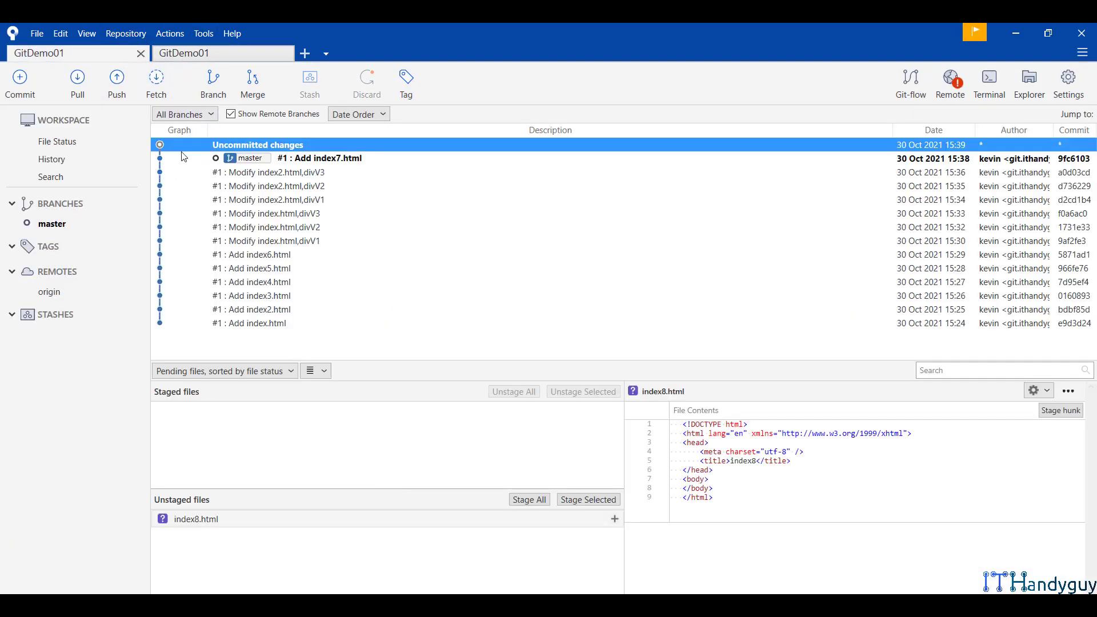
{"action": "left_click", "coordinate": [67, 145]}
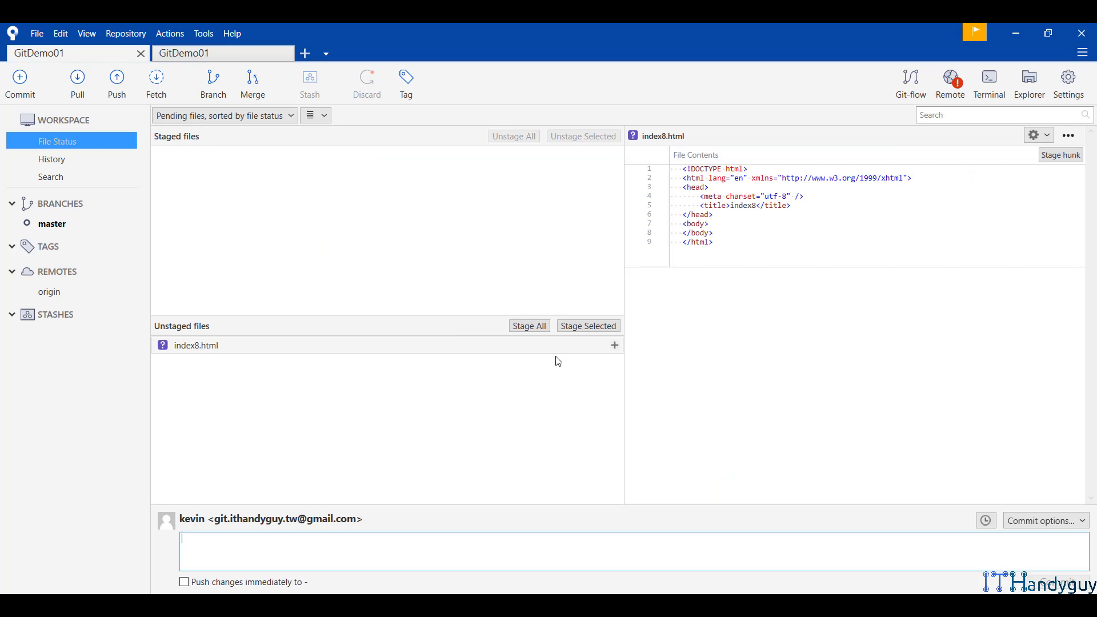
{"action": "left_click", "coordinate": [526, 327]}
{"action": "left_click", "coordinate": [532, 559]}
{"action": "key", "text": "ctrl+v"}
{"action": "key", "text": "ctrl+Return"}
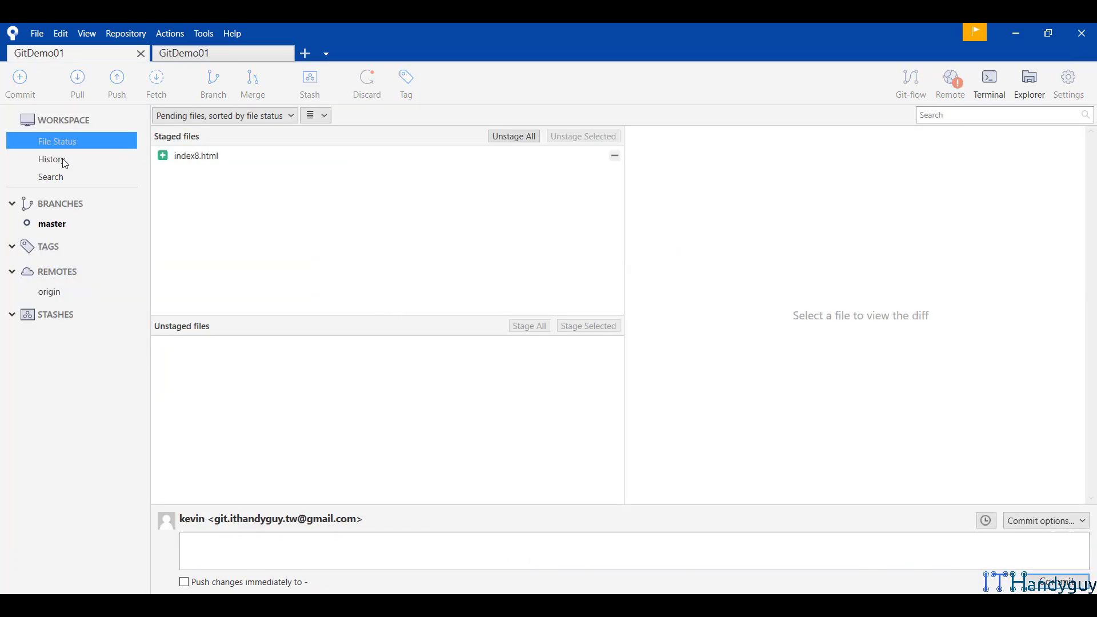
Step: Show the commit history of the first GitDemo01 repository and of the second one
{"action": "left_click", "coordinate": [48, 153]}
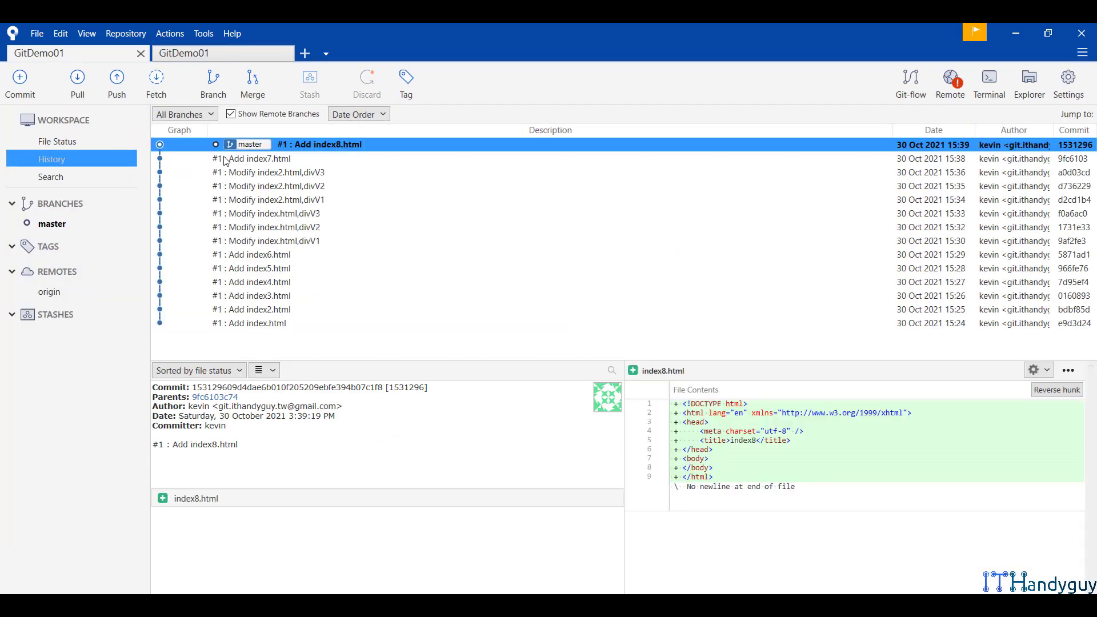
{"action": "left_click", "coordinate": [194, 51]}
{"action": "left_click", "coordinate": [51, 163]}
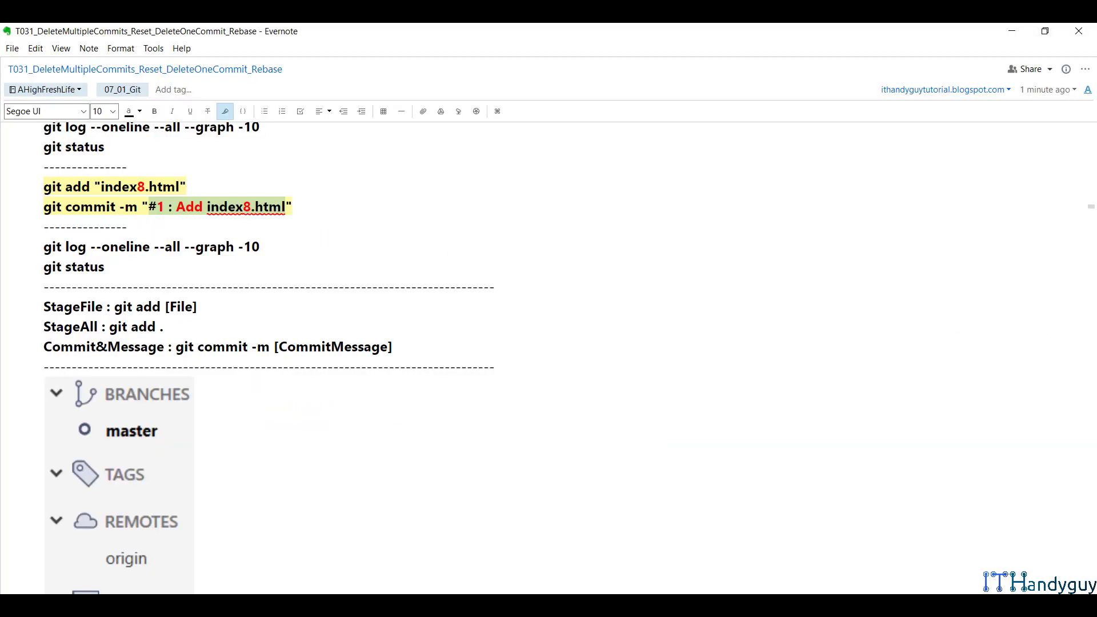
Step: In the Evernote note, examine the section 11 commands for pushing the master branch and all tags
{"action": "key", "text": "alt+Tab"}
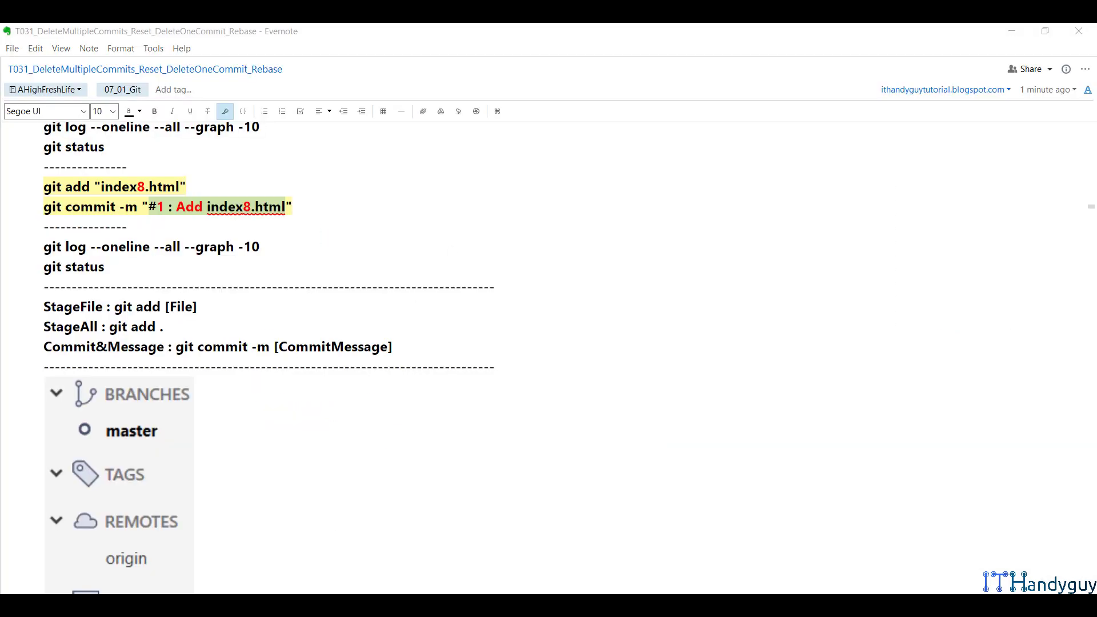
{"action": "scroll", "coordinate": [492, 450], "scroll_direction": "down", "scroll_amount": 15}
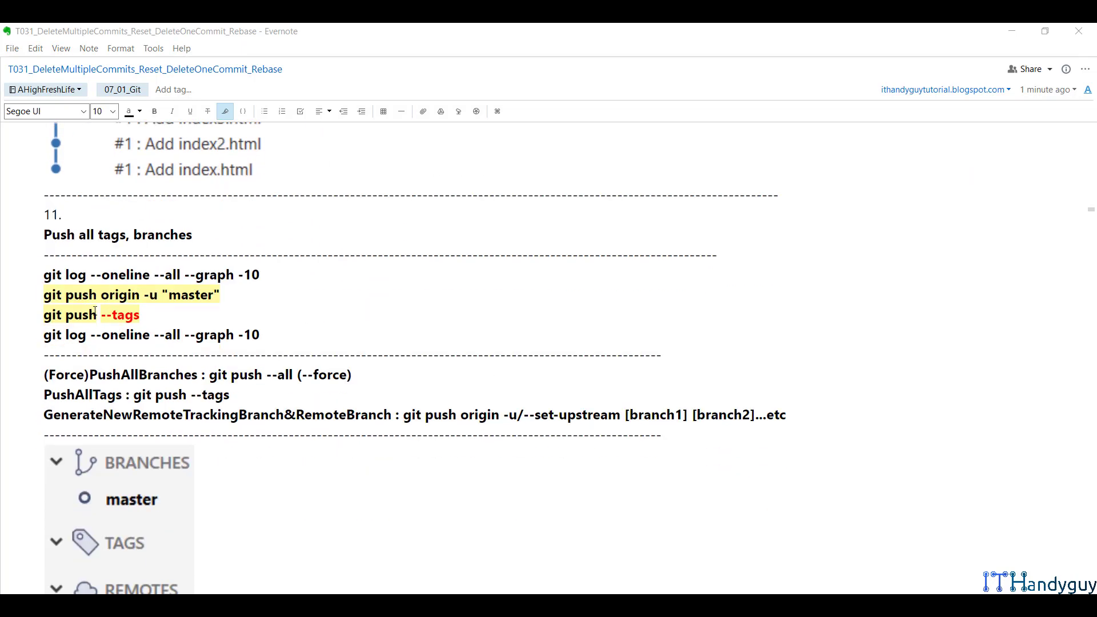
{"action": "left_click_drag", "start_coordinate": [82, 314], "coordinate": [112, 314]}
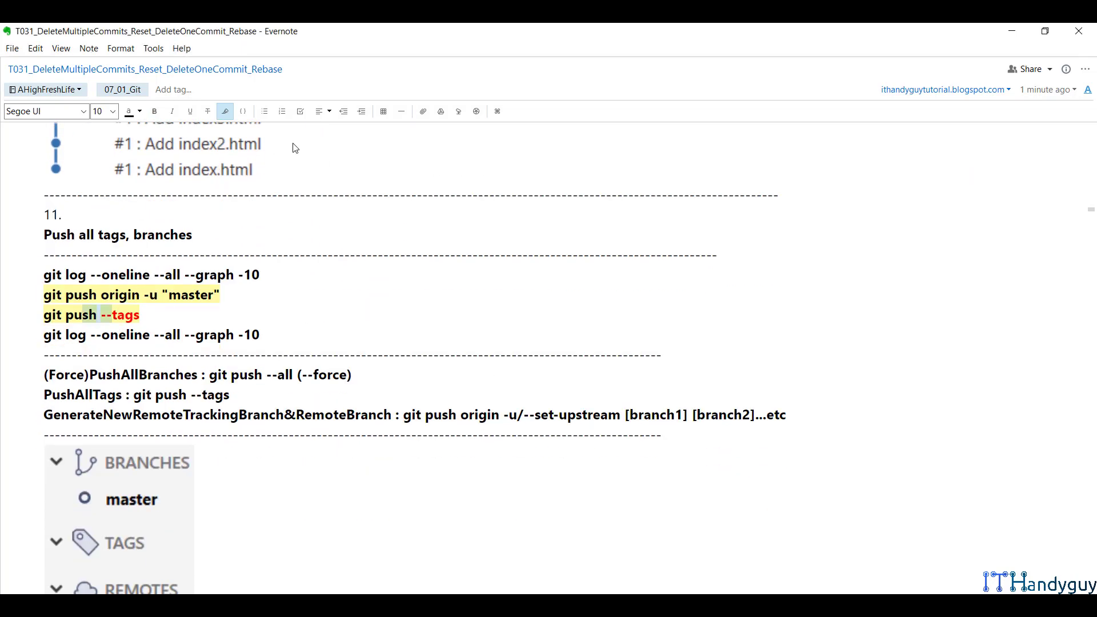
{"action": "left_click", "coordinate": [227, 112]}
{"action": "left_click", "coordinate": [227, 112]}
{"action": "left_click_drag", "start_coordinate": [44, 294], "coordinate": [148, 316]}
{"action": "scroll", "coordinate": [166, 319], "scroll_direction": "down", "scroll_amount": 2}
{"action": "scroll", "coordinate": [169, 319], "scroll_direction": "up", "scroll_amount": 1}
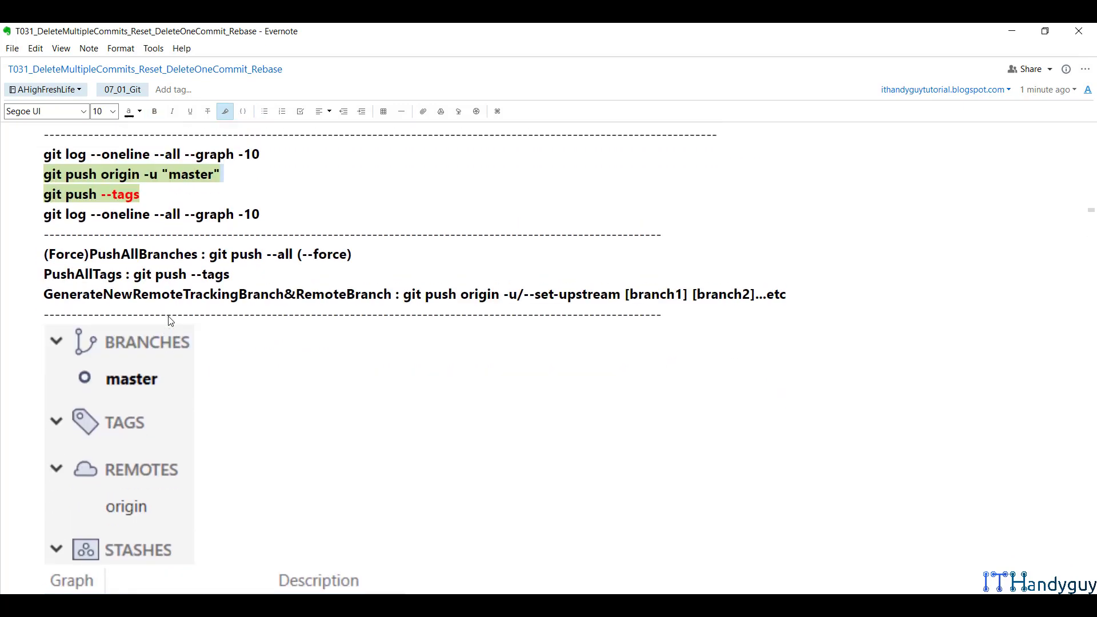
Step: In Sourcetree, push master and all tags of the first GitDemo01 repository to origin and expand its origin remote
{"action": "key", "text": "alt+Tab"}
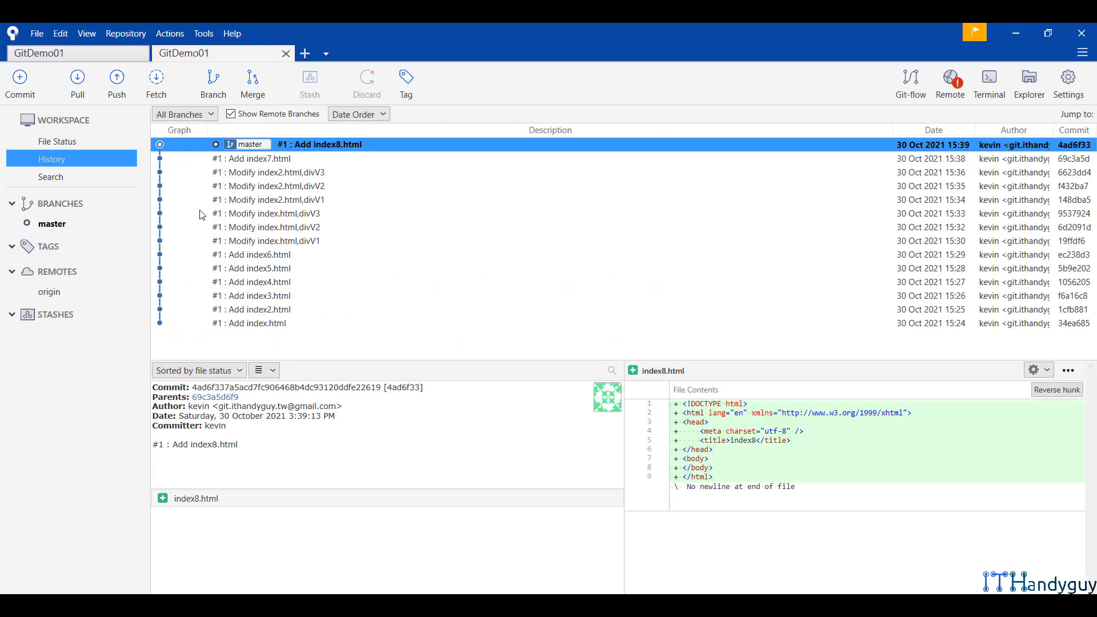
{"action": "left_click", "coordinate": [98, 53]}
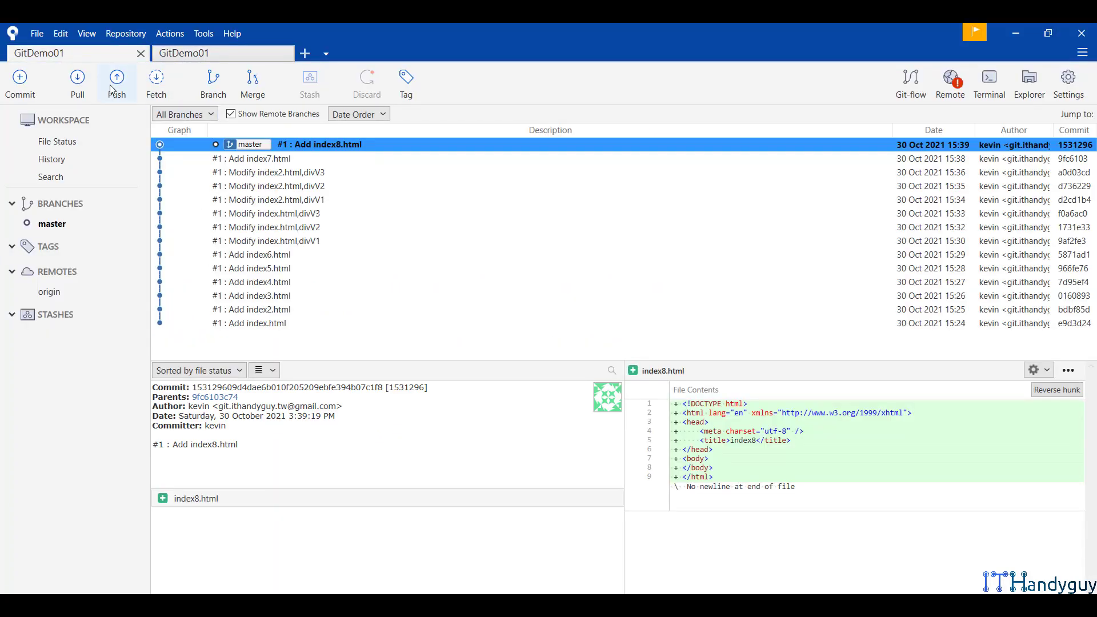
{"action": "left_click", "coordinate": [116, 85]}
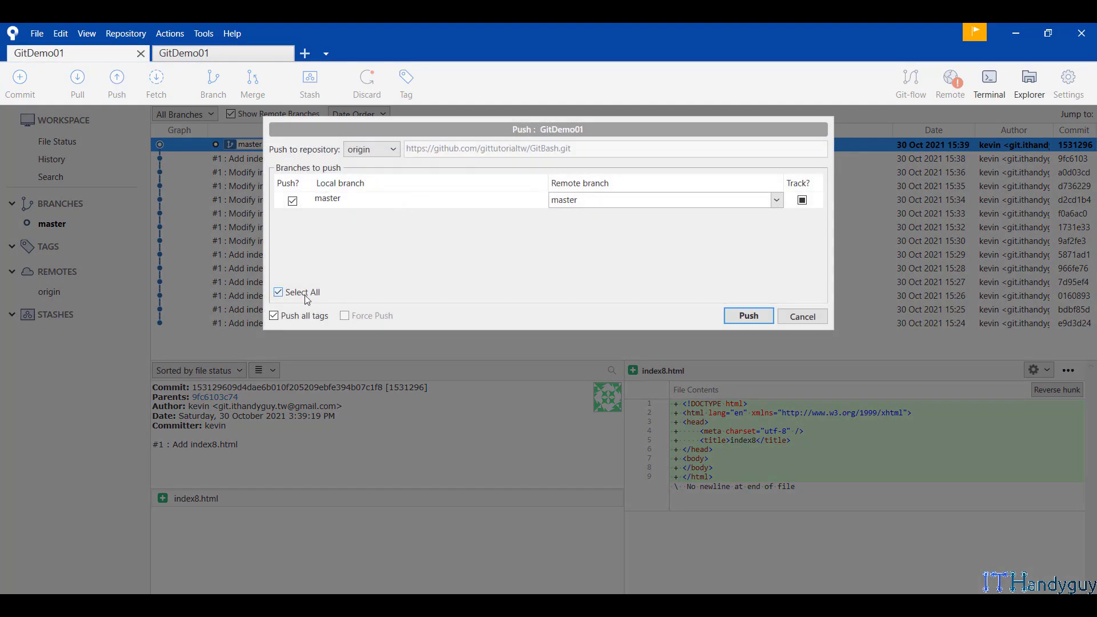
{"action": "left_click", "coordinate": [302, 292]}
{"action": "left_click", "coordinate": [743, 313]}
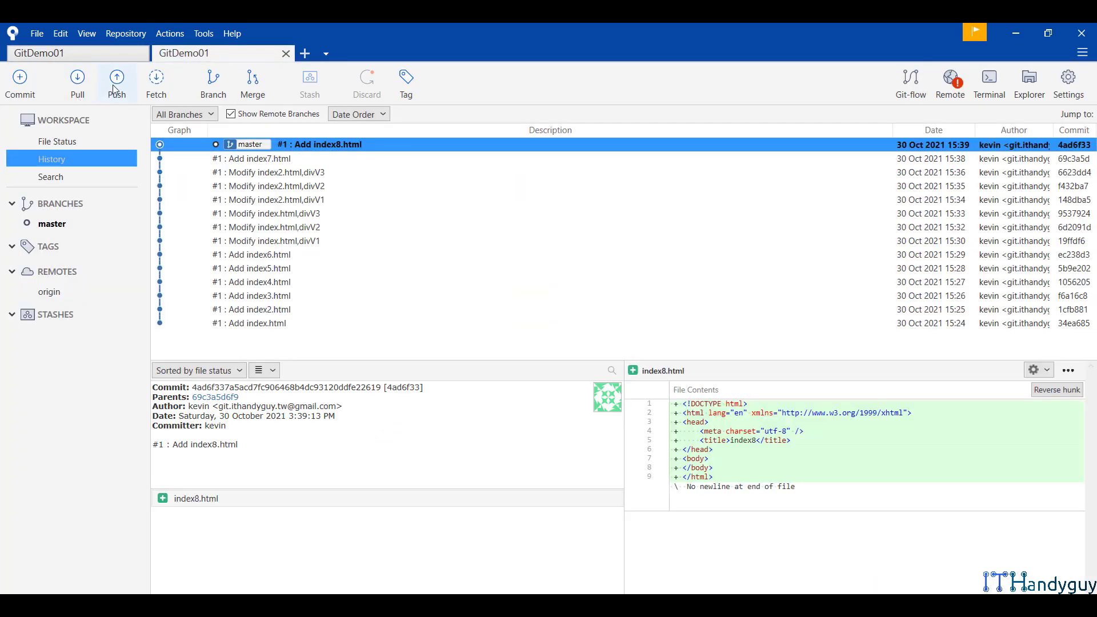
{"action": "left_click", "coordinate": [92, 52]}
{"action": "left_click", "coordinate": [29, 293]}
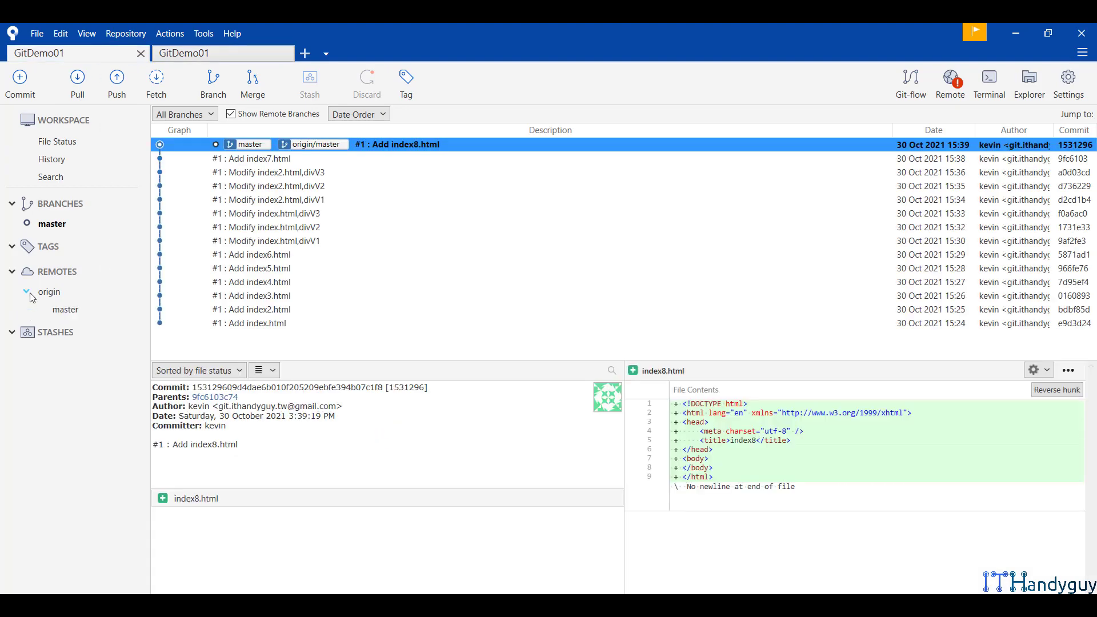
Step: Push master and all tags of the second GitDemo01 repository to origin and expand its origin remote
{"action": "left_click", "coordinate": [196, 58]}
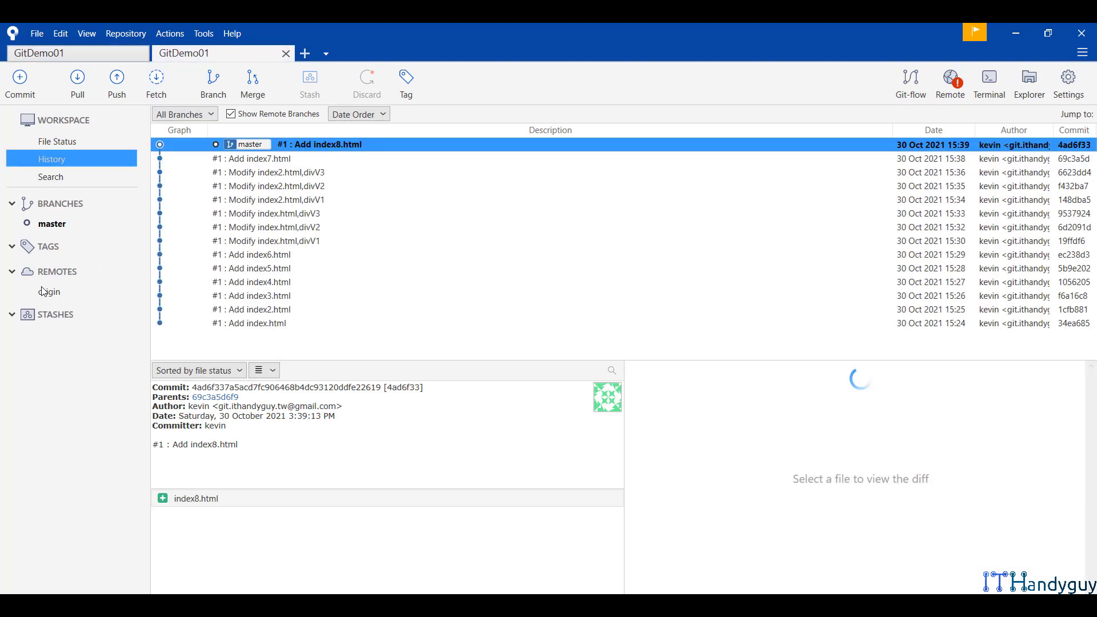
{"action": "left_click", "coordinate": [117, 83]}
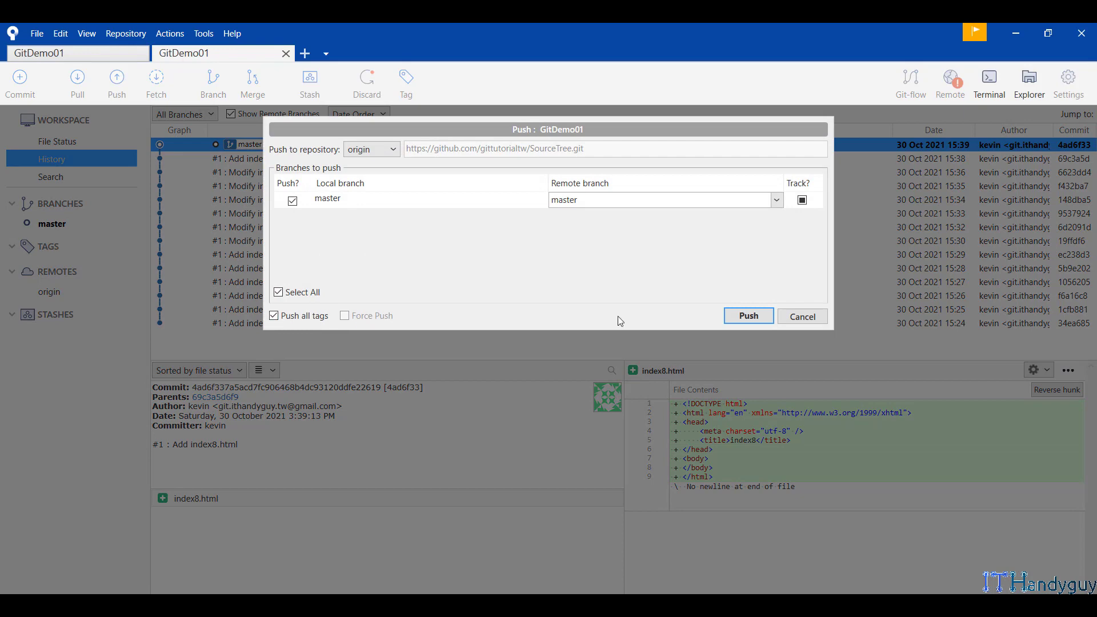
{"action": "left_click", "coordinate": [752, 316]}
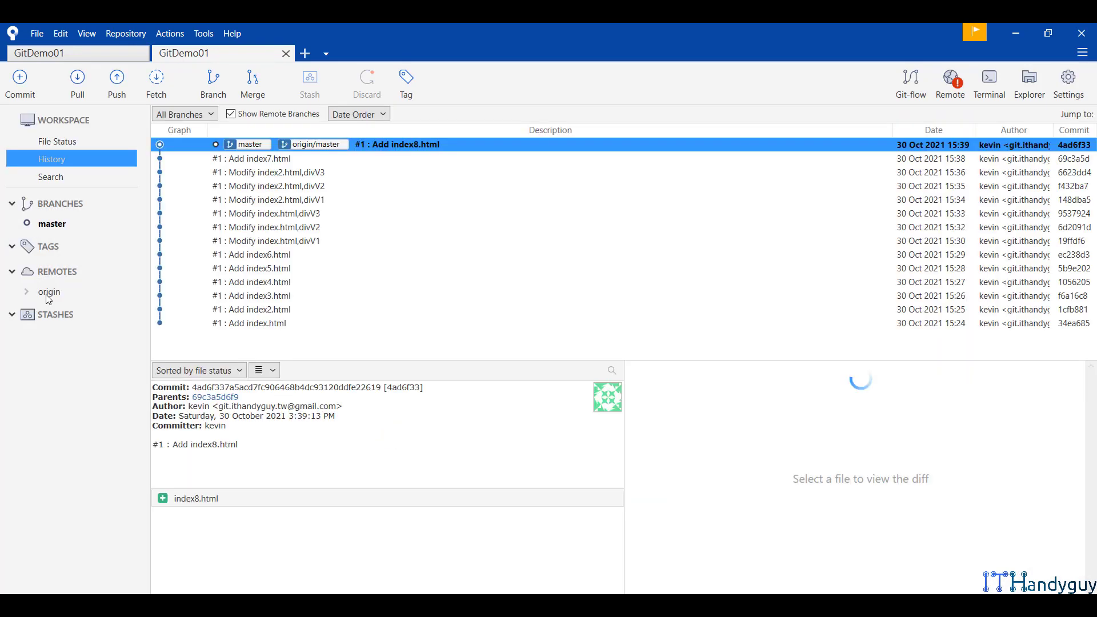
{"action": "left_click", "coordinate": [26, 291]}
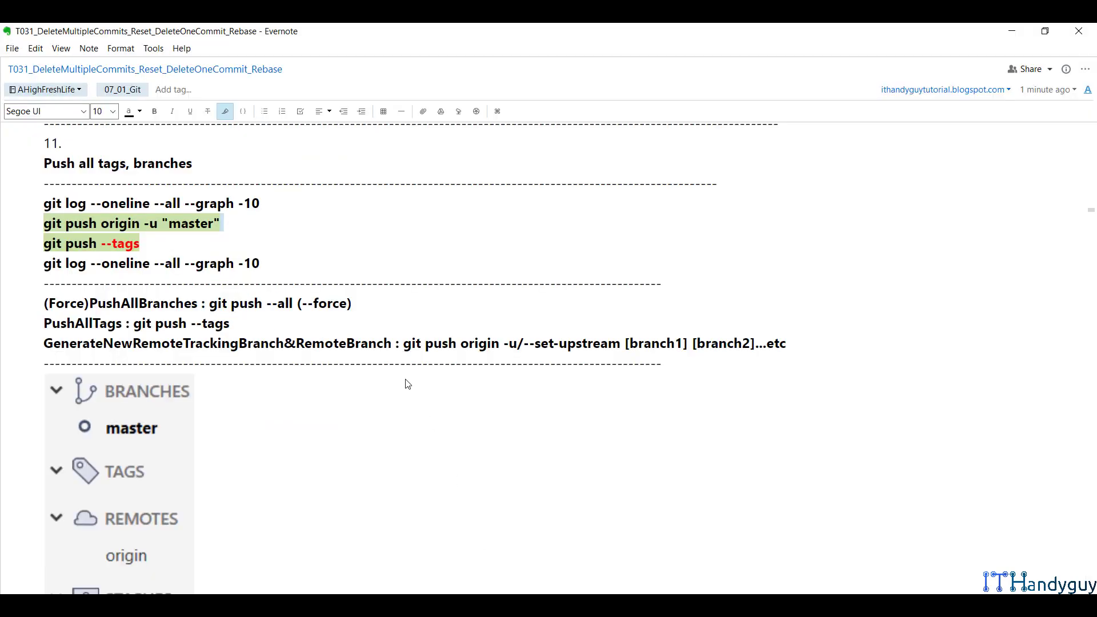
Step: In the Evernote note, examine section 11's reference images of the branches, commit history, HEAD numbering, file list and GitHub pages
{"action": "scroll", "coordinate": [404, 382], "scroll_direction": "down", "scroll_amount": 10}
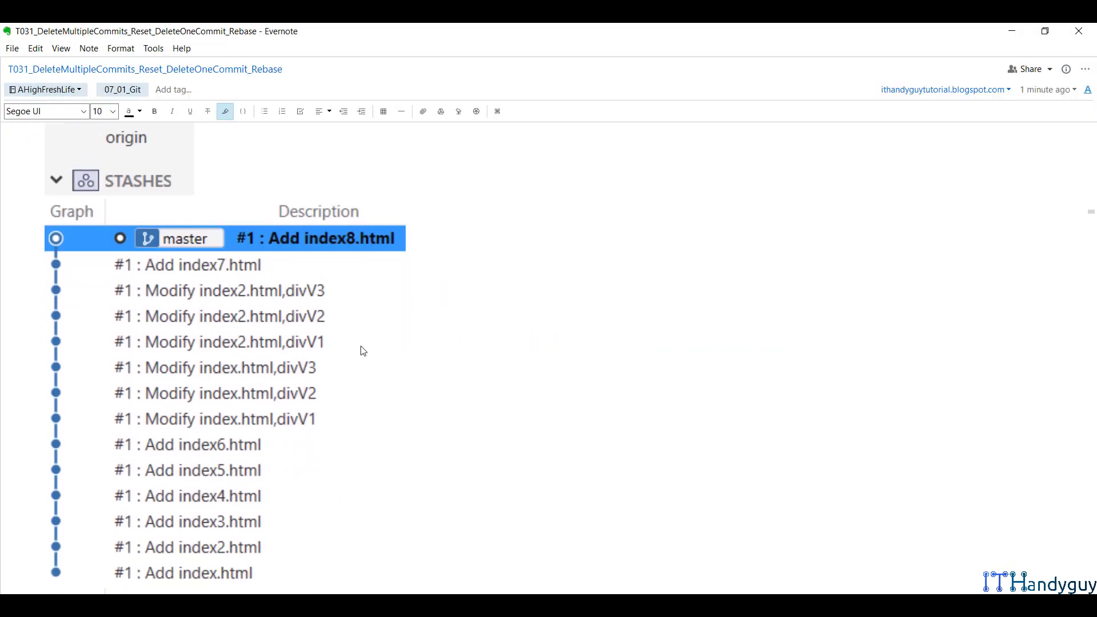
{"action": "scroll", "coordinate": [363, 350], "scroll_direction": "down", "scroll_amount": 12}
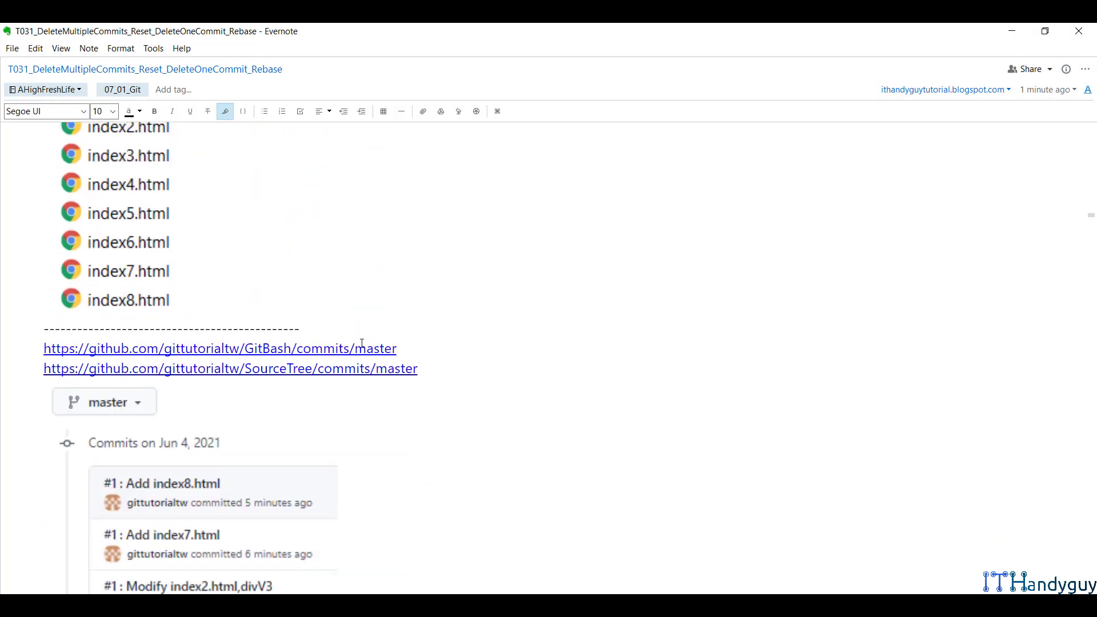
{"action": "scroll", "coordinate": [362, 349], "scroll_direction": "down", "scroll_amount": 3}
{"action": "scroll", "coordinate": [362, 343], "scroll_direction": "up", "scroll_amount": 9}
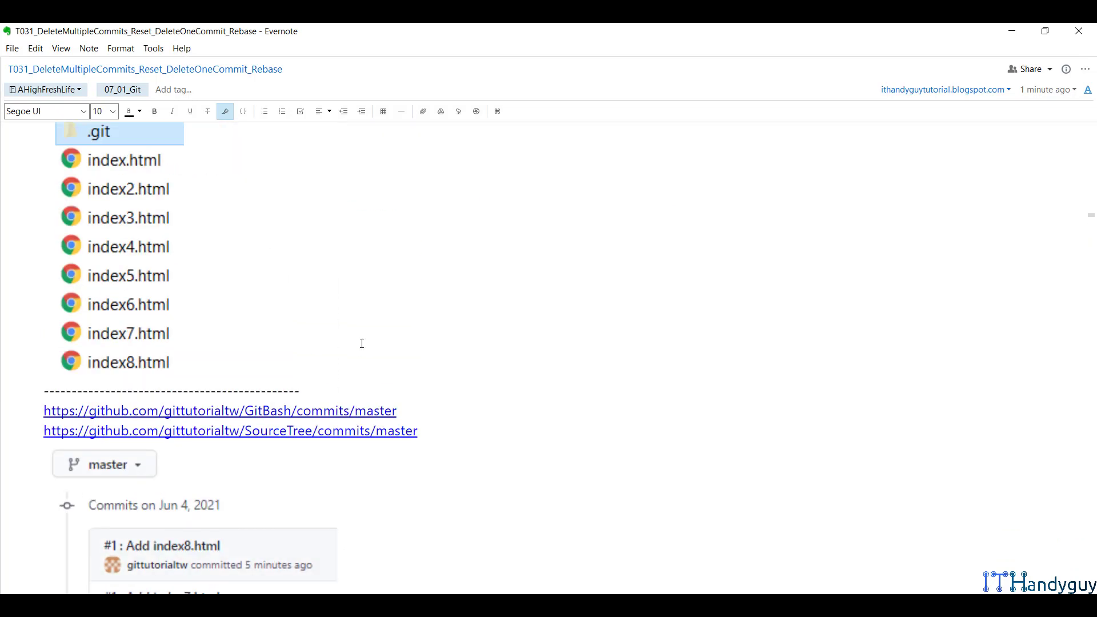
{"action": "scroll", "coordinate": [362, 339], "scroll_direction": "up", "scroll_amount": 9}
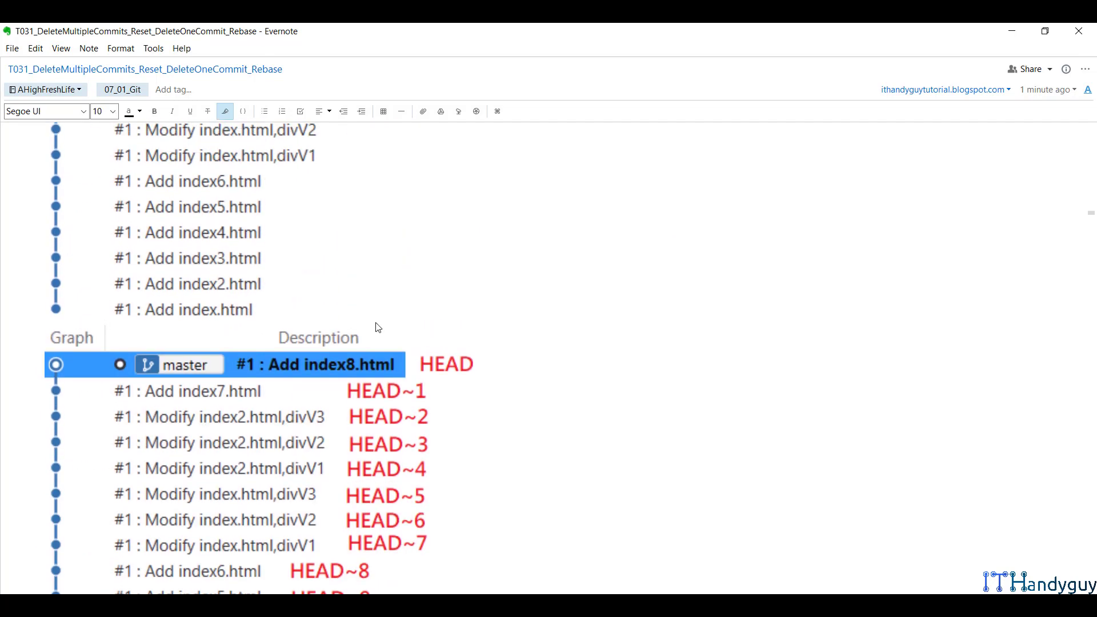
{"action": "scroll", "coordinate": [335, 338], "scroll_direction": "down", "scroll_amount": 6}
{"action": "scroll", "coordinate": [335, 338], "scroll_direction": "up", "scroll_amount": 12}
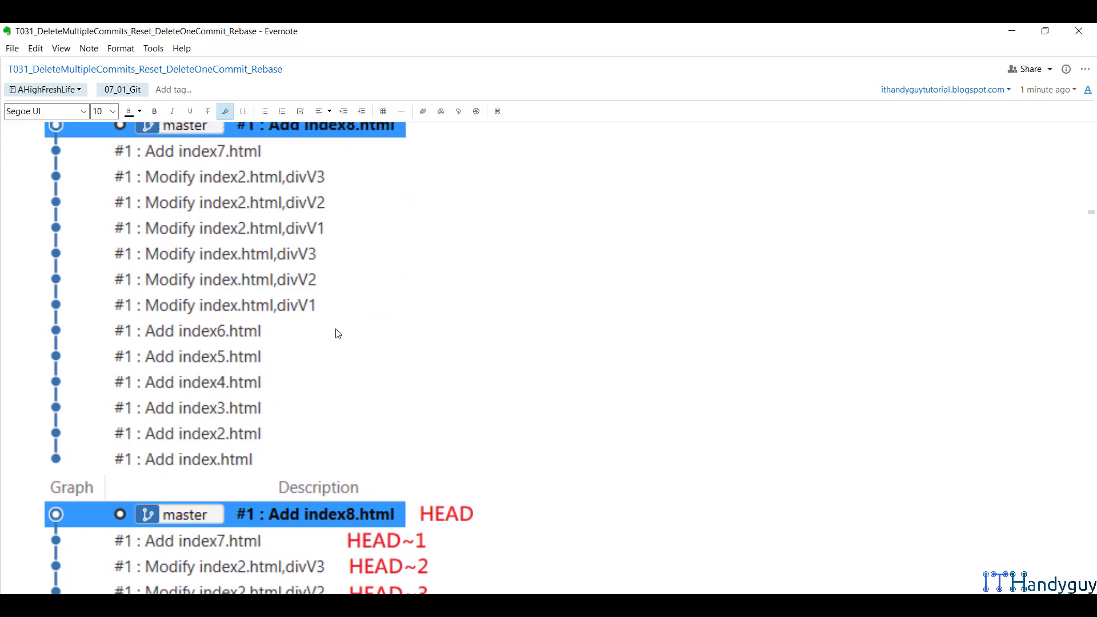
{"action": "scroll", "coordinate": [336, 328], "scroll_direction": "down", "scroll_amount": 8}
{"action": "scroll", "coordinate": [336, 329], "scroll_direction": "up", "scroll_amount": 5}
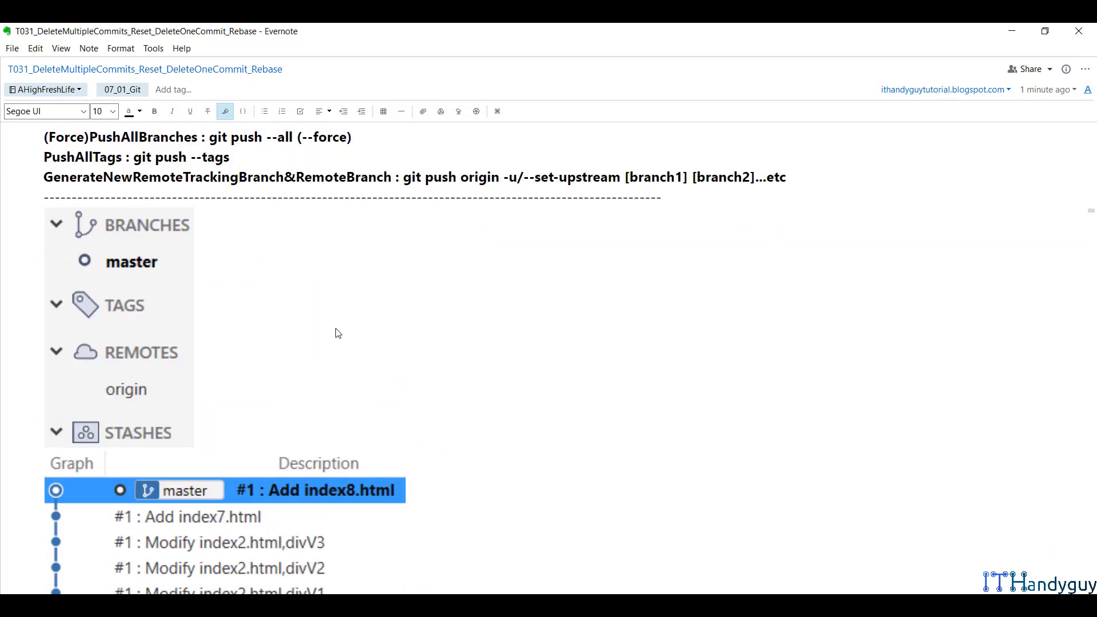
{"action": "scroll", "coordinate": [336, 328], "scroll_direction": "down", "scroll_amount": 3}
{"action": "scroll", "coordinate": [337, 328], "scroll_direction": "down", "scroll_amount": 15}
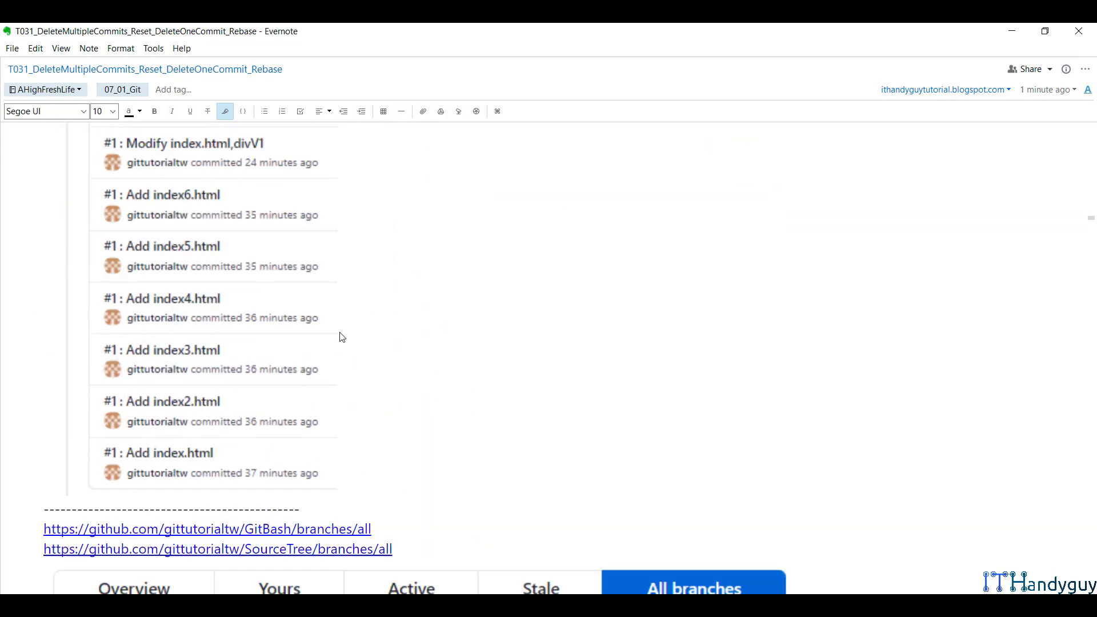
{"action": "scroll", "coordinate": [342, 336], "scroll_direction": "up", "scroll_amount": 1}
{"action": "scroll", "coordinate": [343, 331], "scroll_direction": "down", "scroll_amount": 4}
{"action": "scroll", "coordinate": [347, 325], "scroll_direction": "up", "scroll_amount": 12}
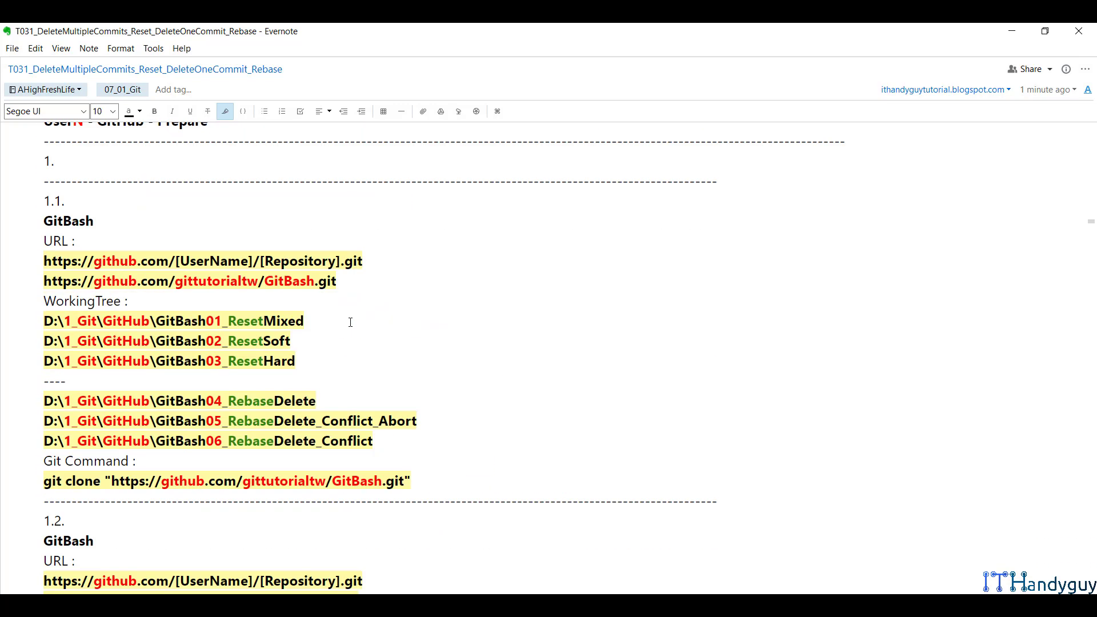
{"action": "scroll", "coordinate": [350, 322], "scroll_direction": "up", "scroll_amount": 5}
{"action": "scroll", "coordinate": [350, 322], "scroll_direction": "up", "scroll_amount": 16}
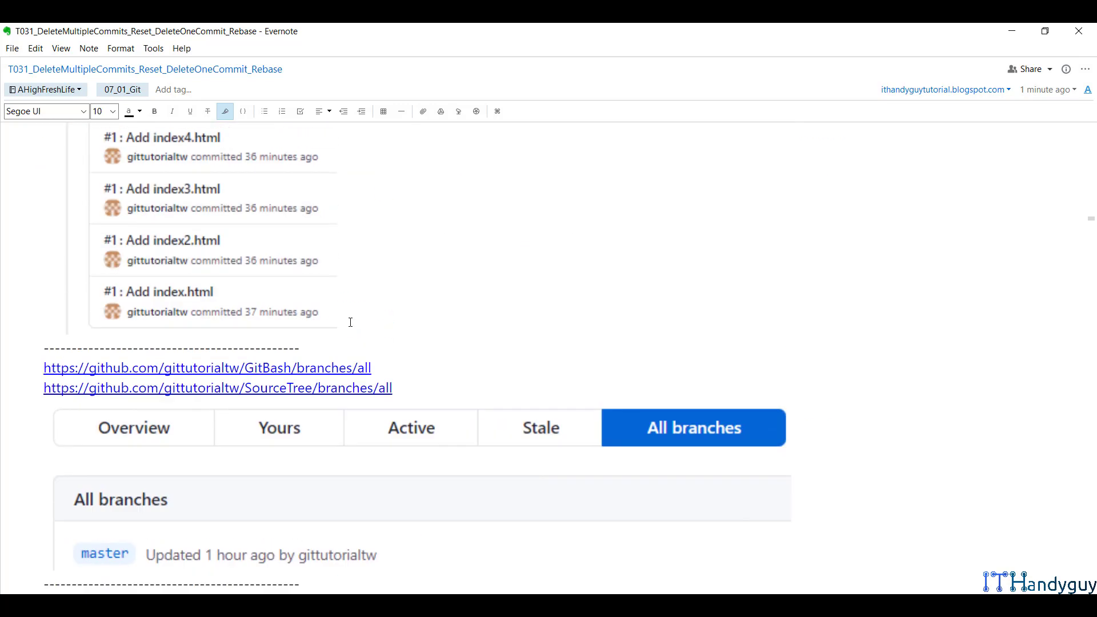
{"action": "scroll", "coordinate": [353, 322], "scroll_direction": "up", "scroll_amount": 10}
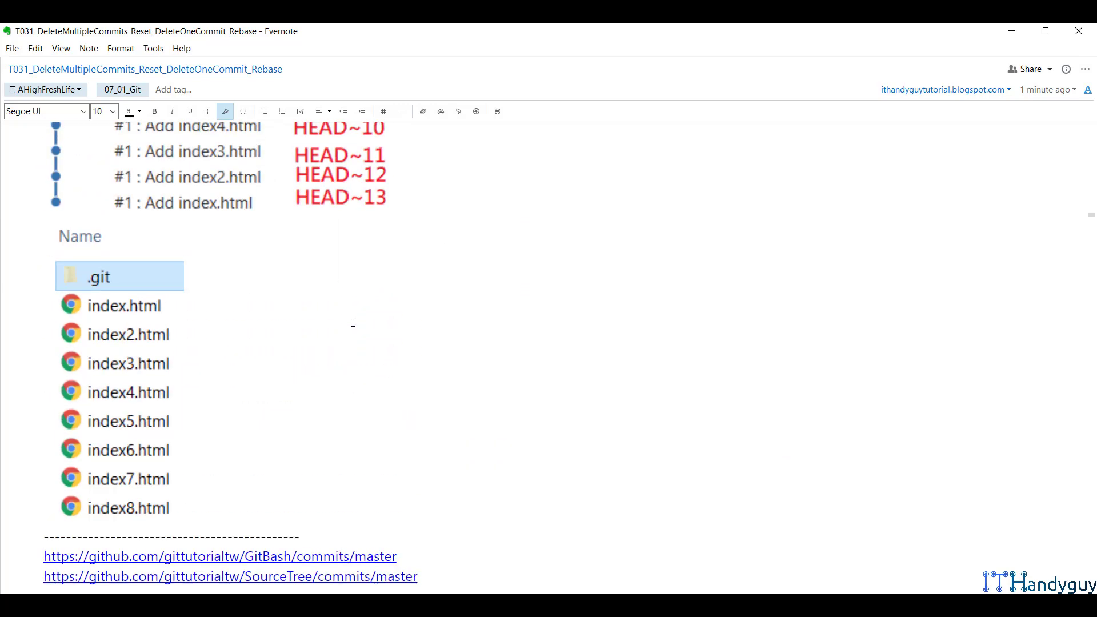
{"action": "scroll", "coordinate": [354, 326], "scroll_direction": "up", "scroll_amount": 6}
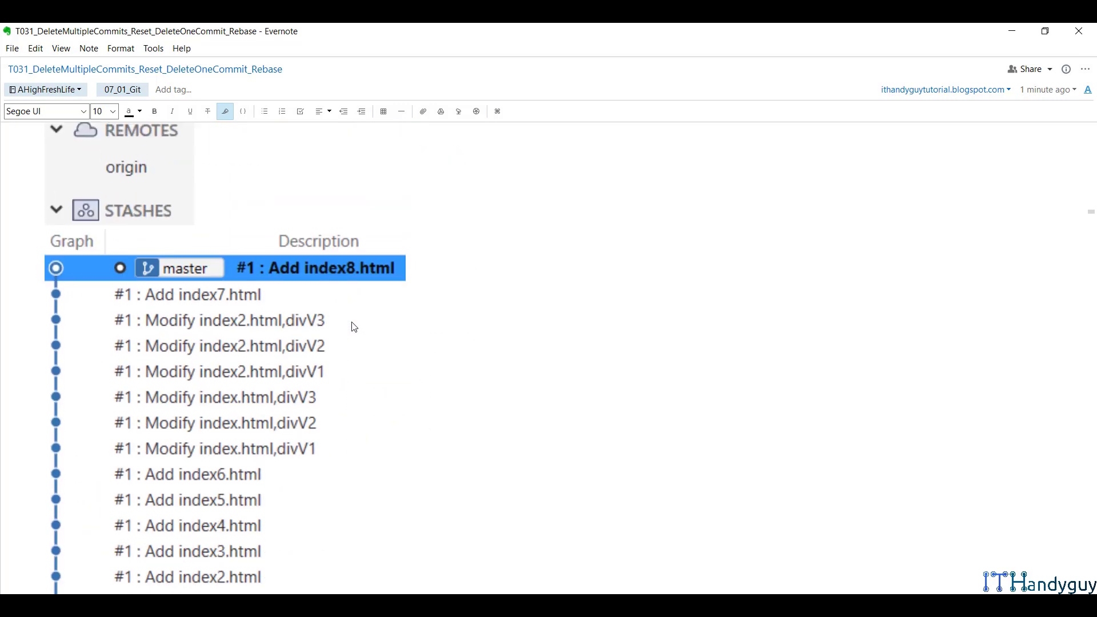
{"action": "scroll", "coordinate": [184, 430], "scroll_direction": "down", "scroll_amount": 3}
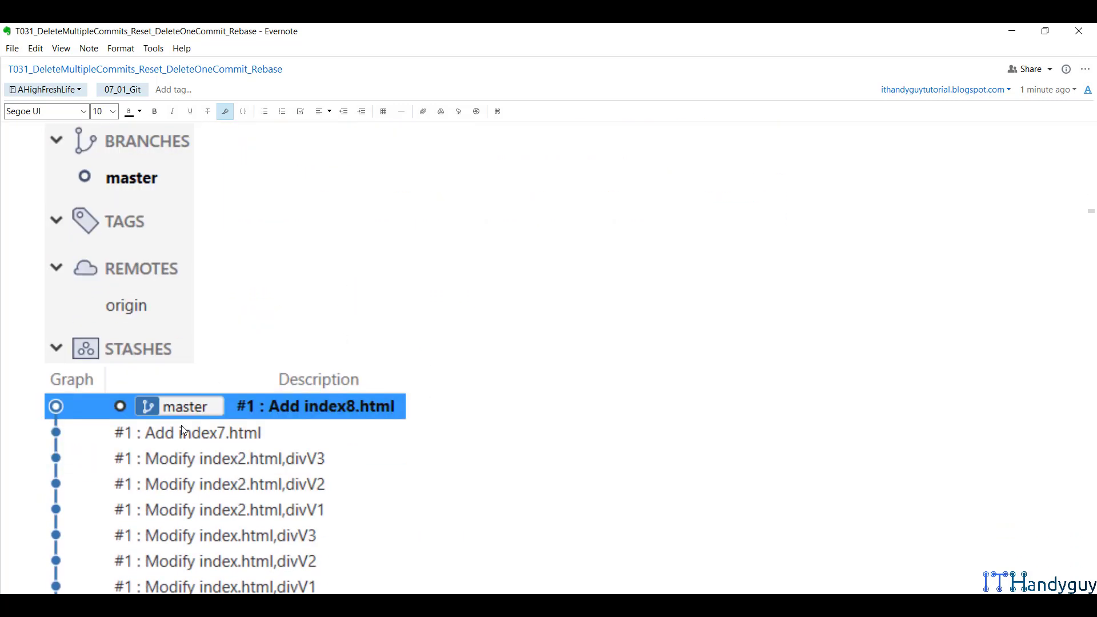
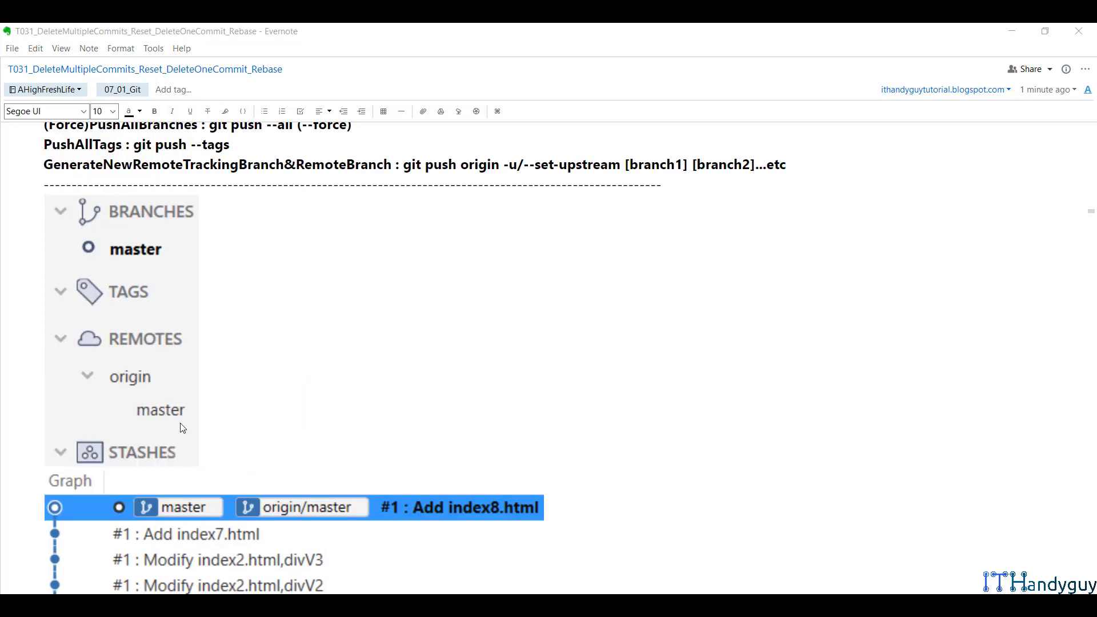
Step: Compare the note's post-push history and file list with both GitDemo01 folders in File Explorer, and minimize both folder windows
{"action": "scroll", "coordinate": [182, 428], "scroll_direction": "down", "scroll_amount": 4}
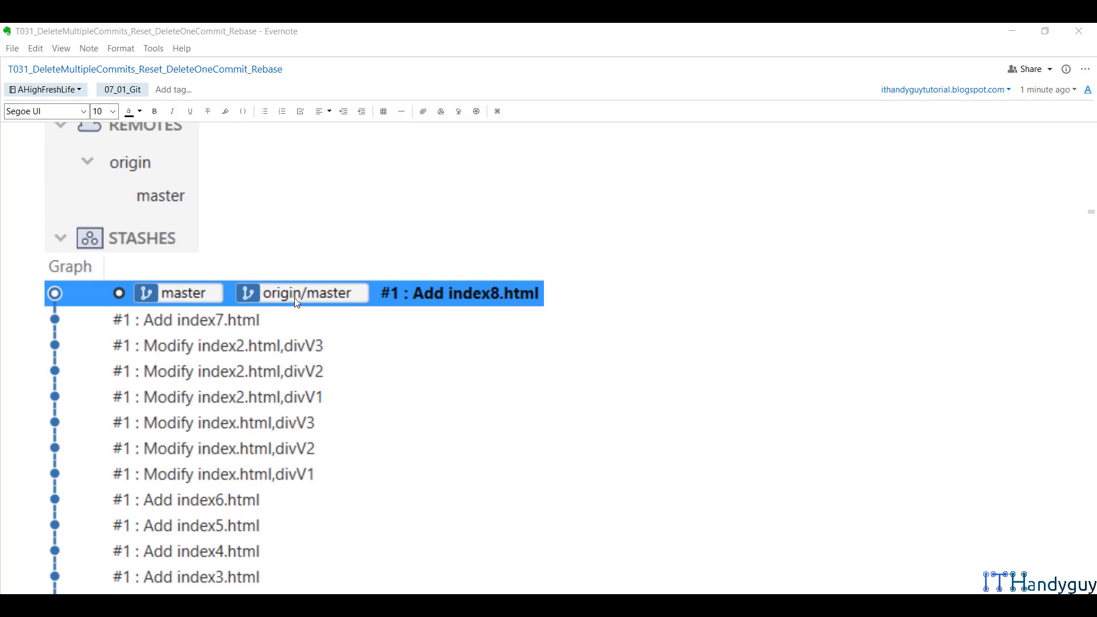
{"action": "scroll", "coordinate": [335, 325], "scroll_direction": "down", "scroll_amount": 8}
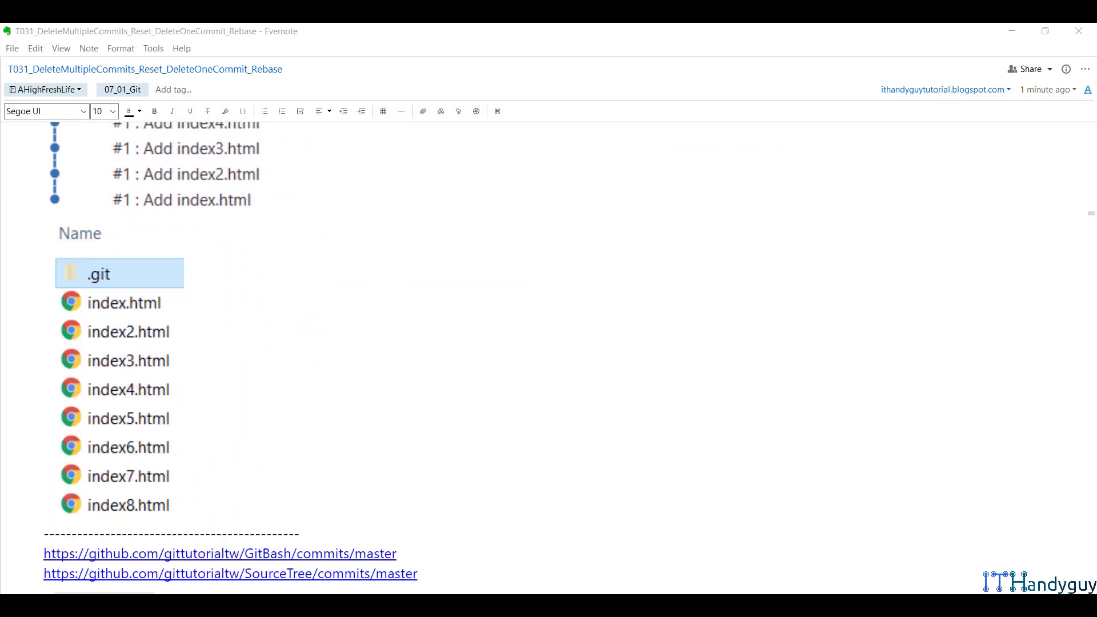
{"action": "key", "text": "alt+Tab"}
{"action": "key", "text": "alt+Tab"}
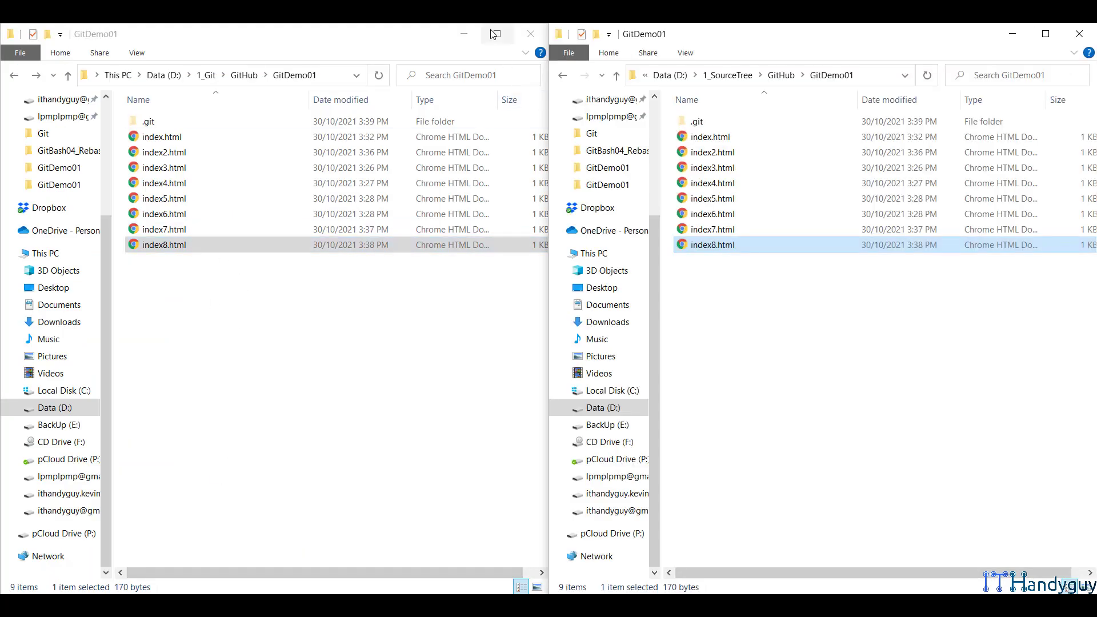
{"action": "left_click", "coordinate": [464, 34]}
{"action": "left_click", "coordinate": [1016, 32]}
{"action": "scroll", "coordinate": [357, 337], "scroll_direction": "down", "scroll_amount": 4}
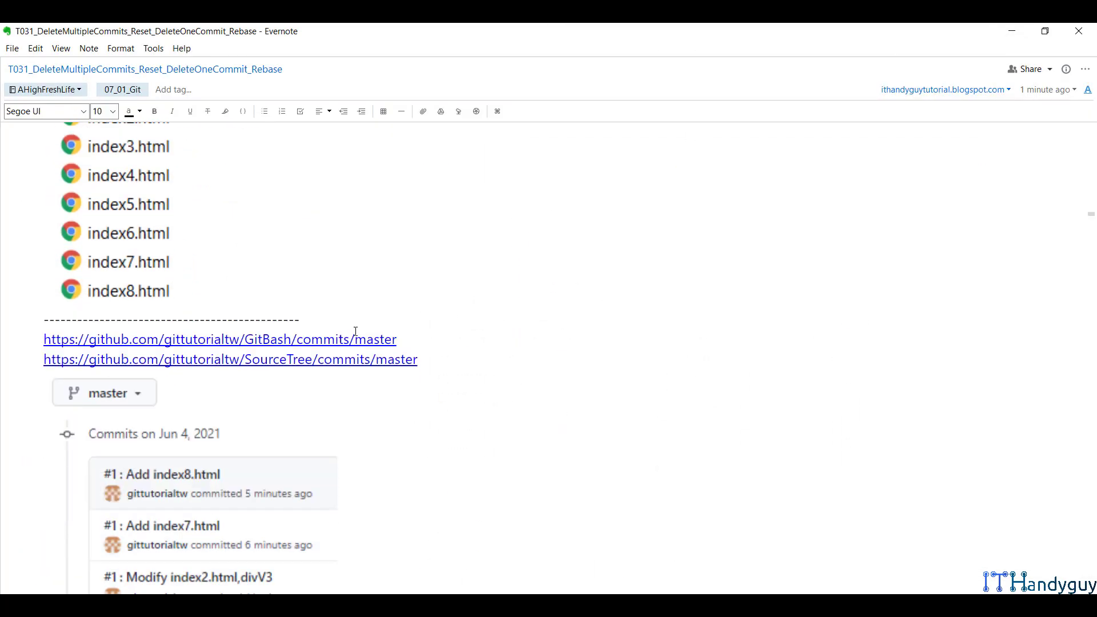
Step: Open the note's GitBash and SourceTree commits/master links in Chrome, compare both commit lists on GitHub, and close both commit pages
{"action": "scroll", "coordinate": [368, 337], "scroll_direction": "down", "scroll_amount": 1}
{"action": "scroll", "coordinate": [368, 337], "scroll_direction": "down", "scroll_amount": 1}
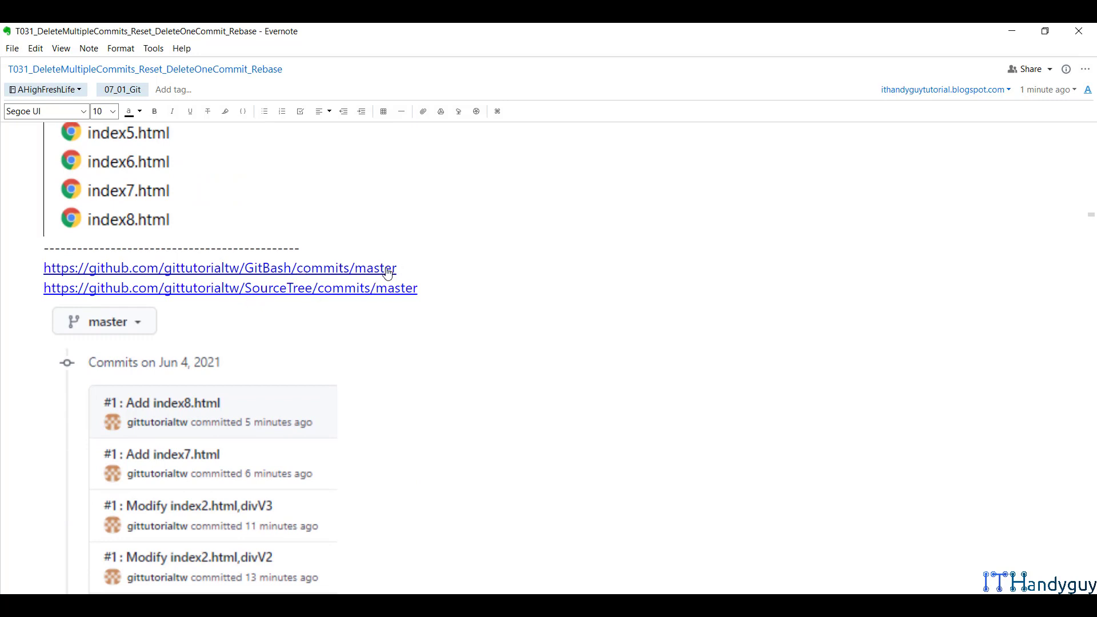
{"action": "left_click", "coordinate": [343, 288]}
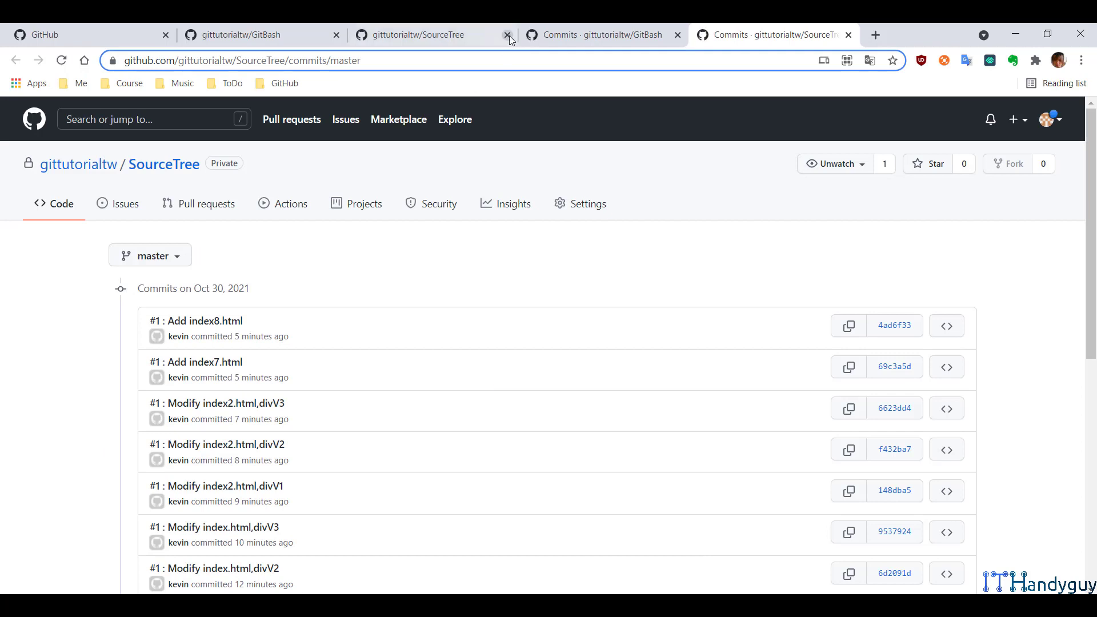
{"action": "left_click", "coordinate": [565, 28]}
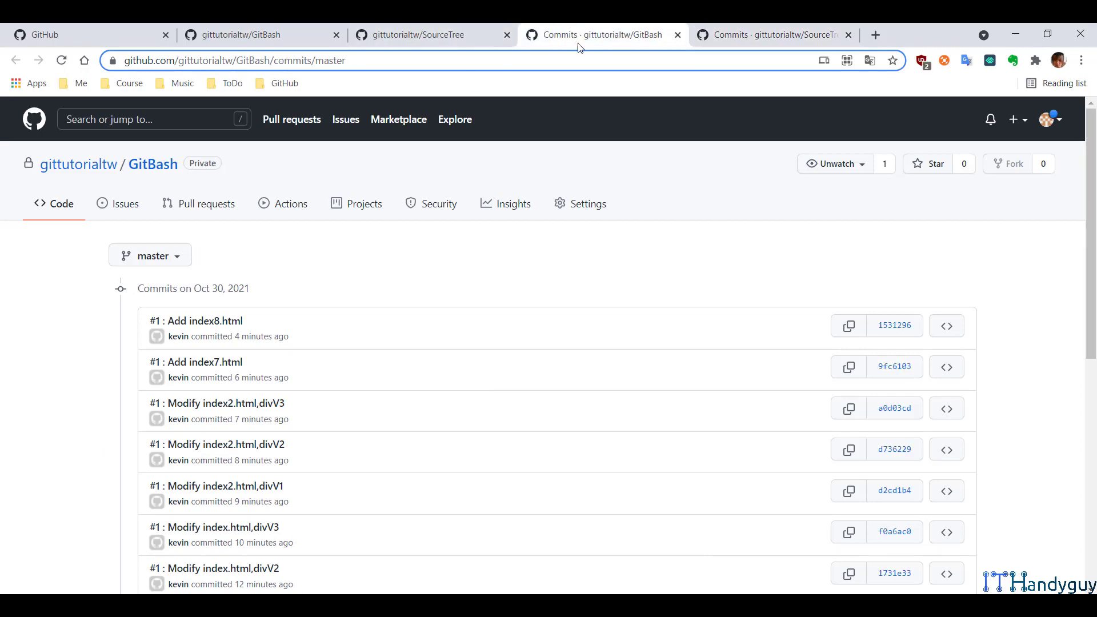
{"action": "left_click", "coordinate": [769, 33]}
{"action": "middle_click", "coordinate": [769, 33]}
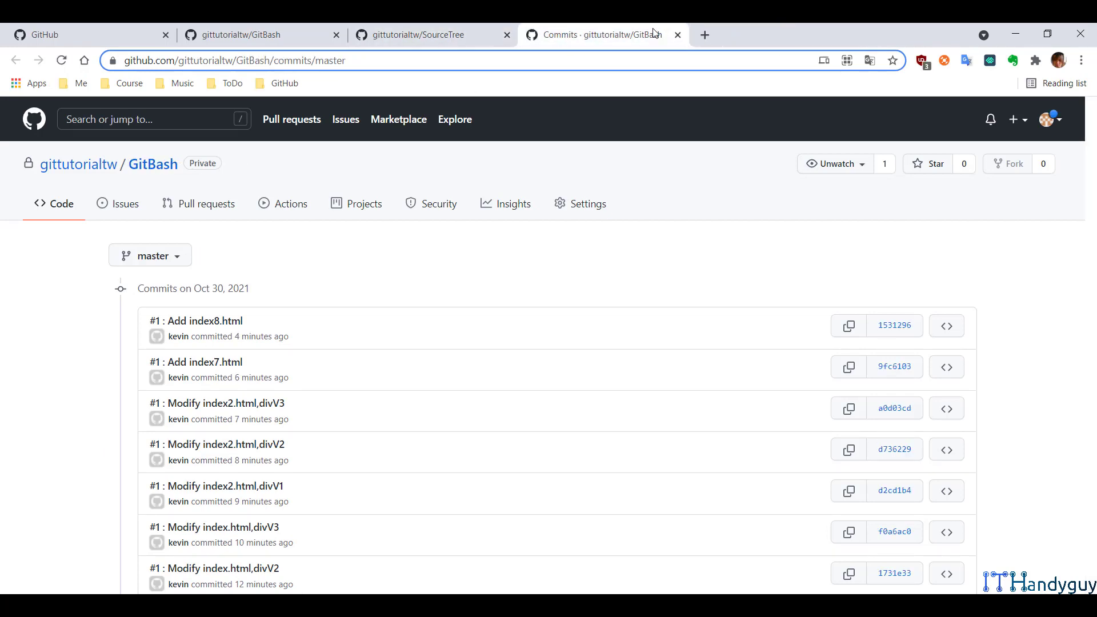
{"action": "middle_click", "coordinate": [655, 33]}
Step: Reload the GitBash and SourceTree repository pages on GitHub and check the pushed files on each
{"action": "left_click", "coordinate": [301, 37]}
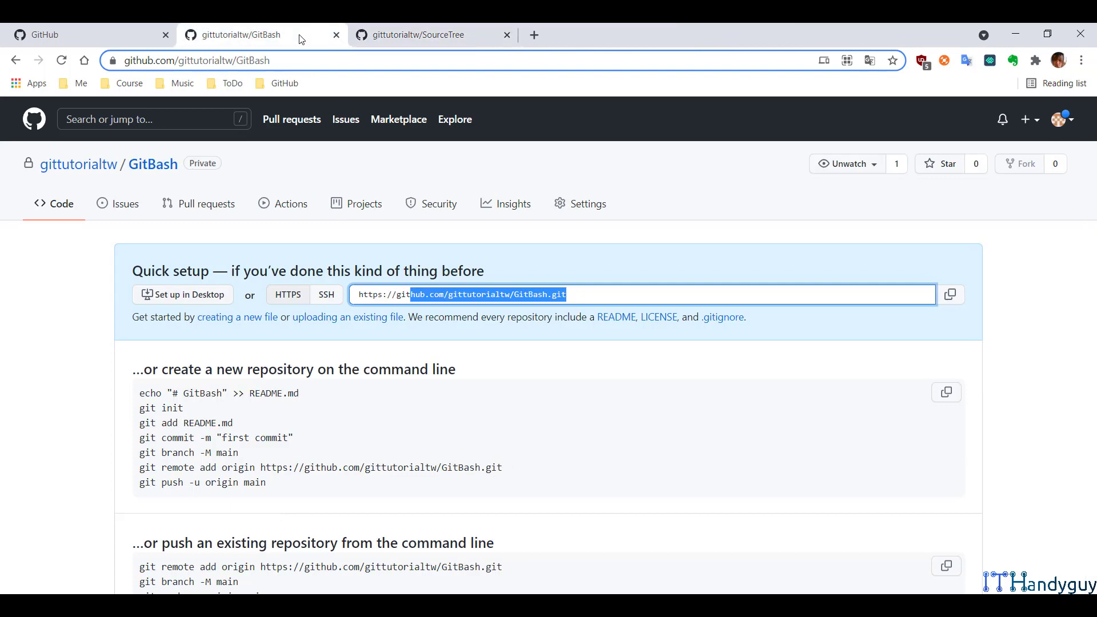
{"action": "key", "text": "F5"}
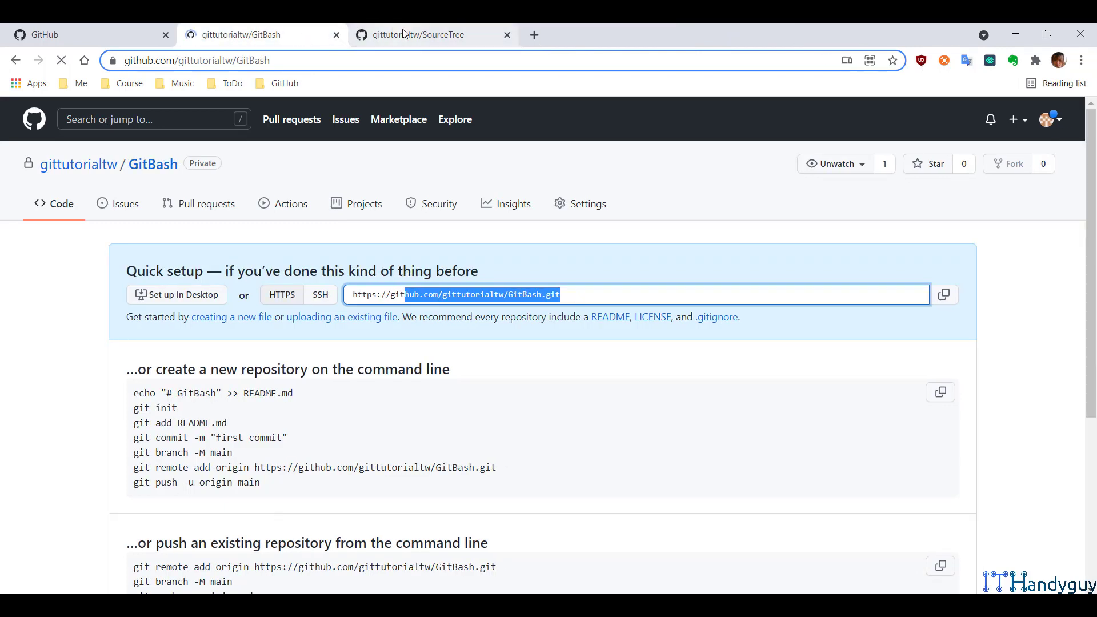
{"action": "left_click", "coordinate": [404, 34]}
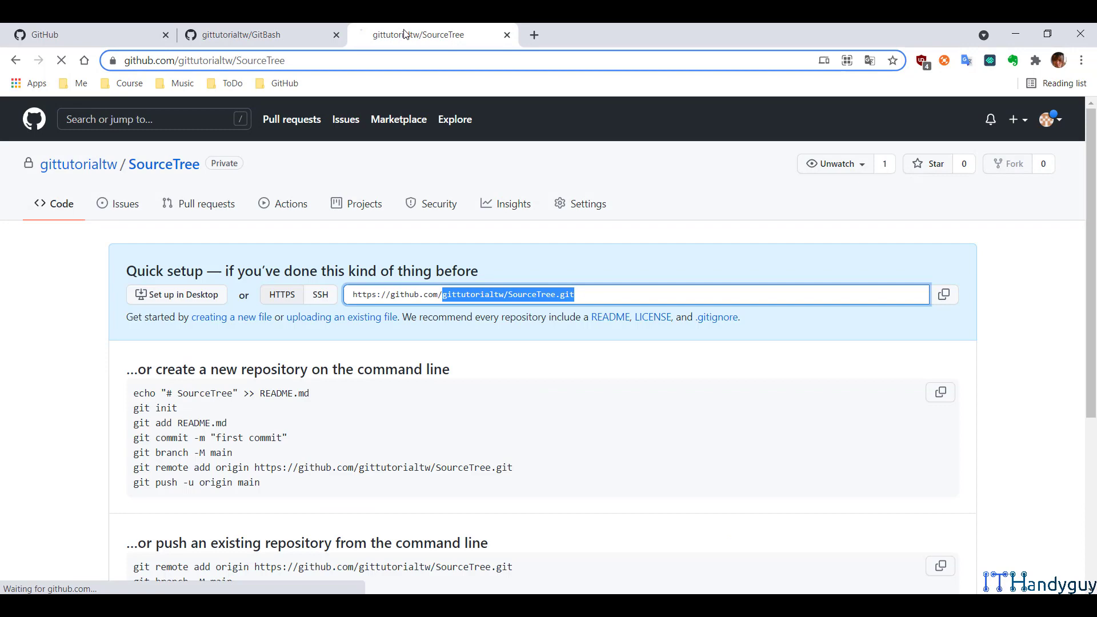
{"action": "left_click", "coordinate": [304, 37]}
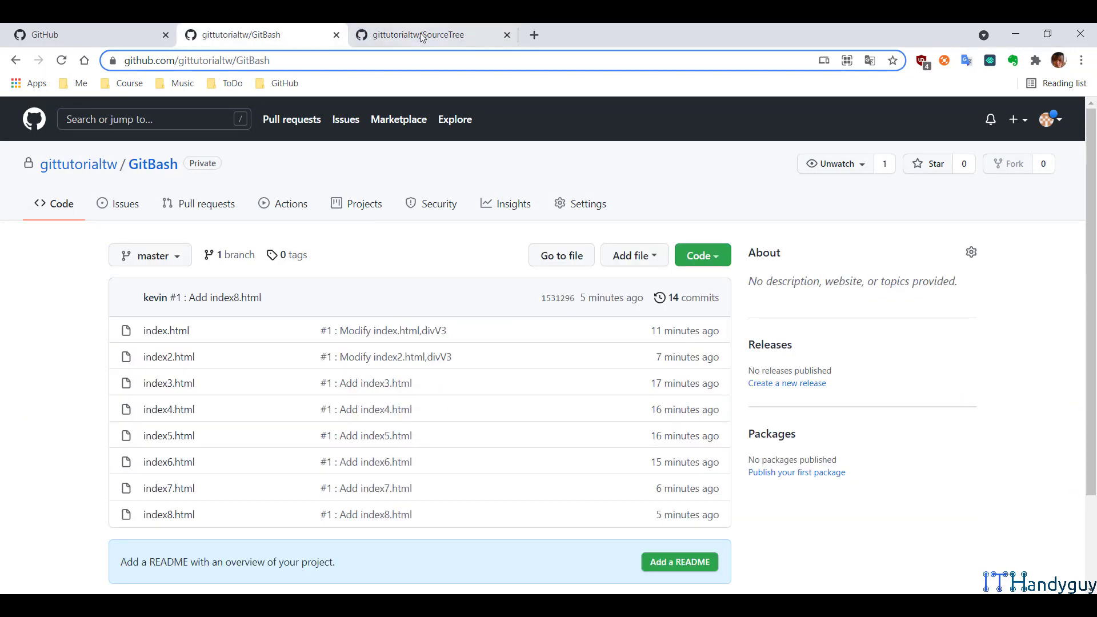
{"action": "left_click", "coordinate": [420, 34]}
{"action": "left_click", "coordinate": [313, 36]}
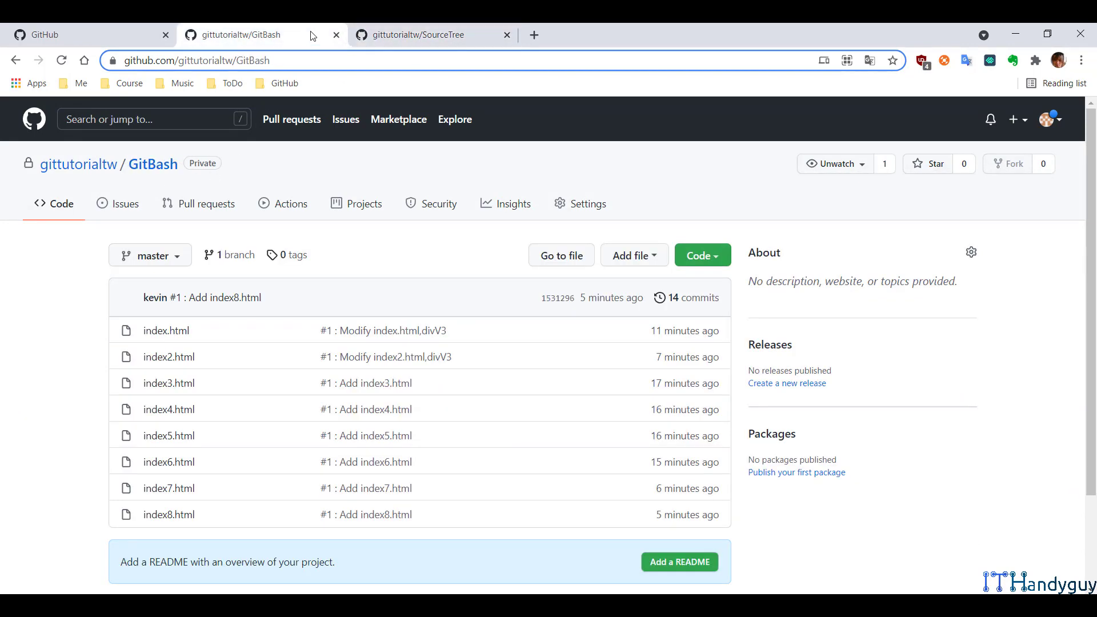
Step: Open the GitBash repository's branches, tags and commits in separate tabs, check all branches and the tags, and close those two pages
{"action": "middle_click", "coordinate": [237, 255]}
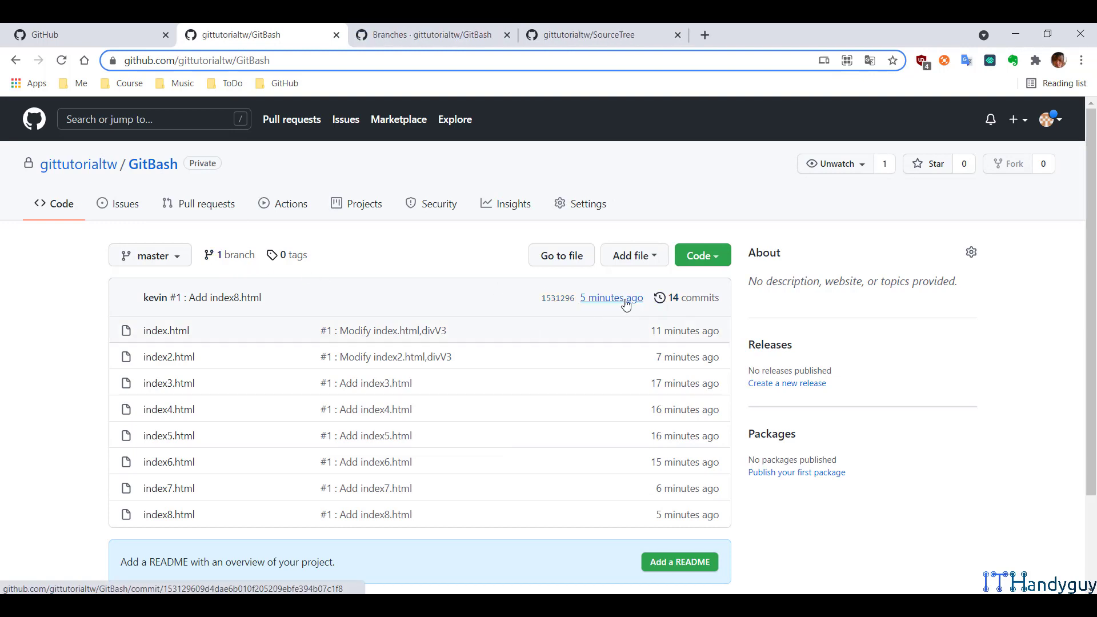
{"action": "left_click", "coordinate": [298, 255], "text": "ctrl"}
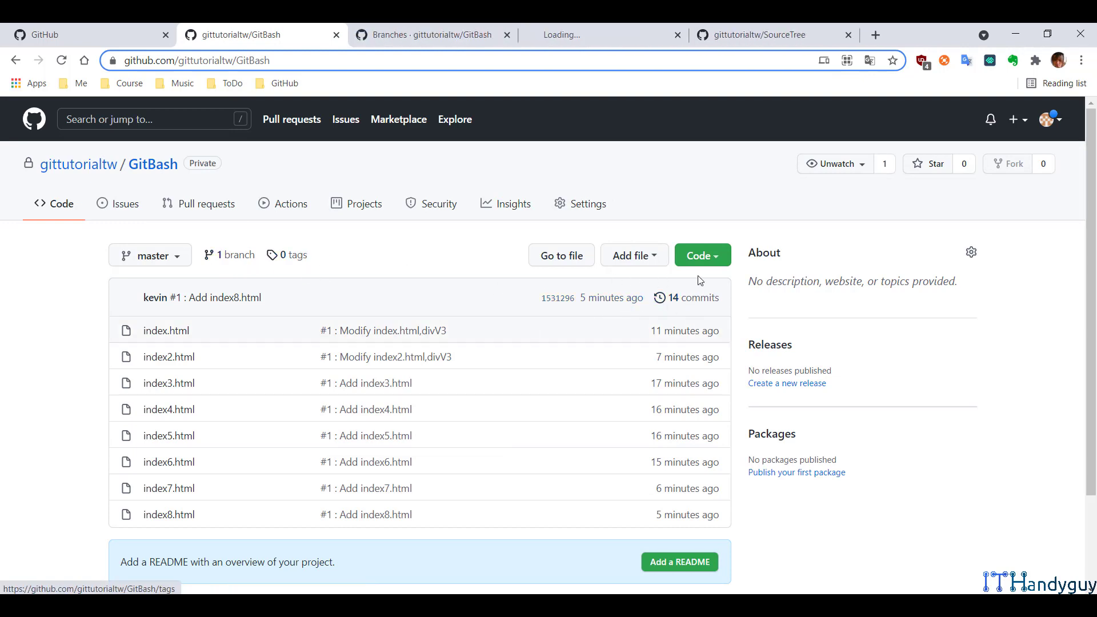
{"action": "left_click", "coordinate": [701, 295], "text": "ctrl"}
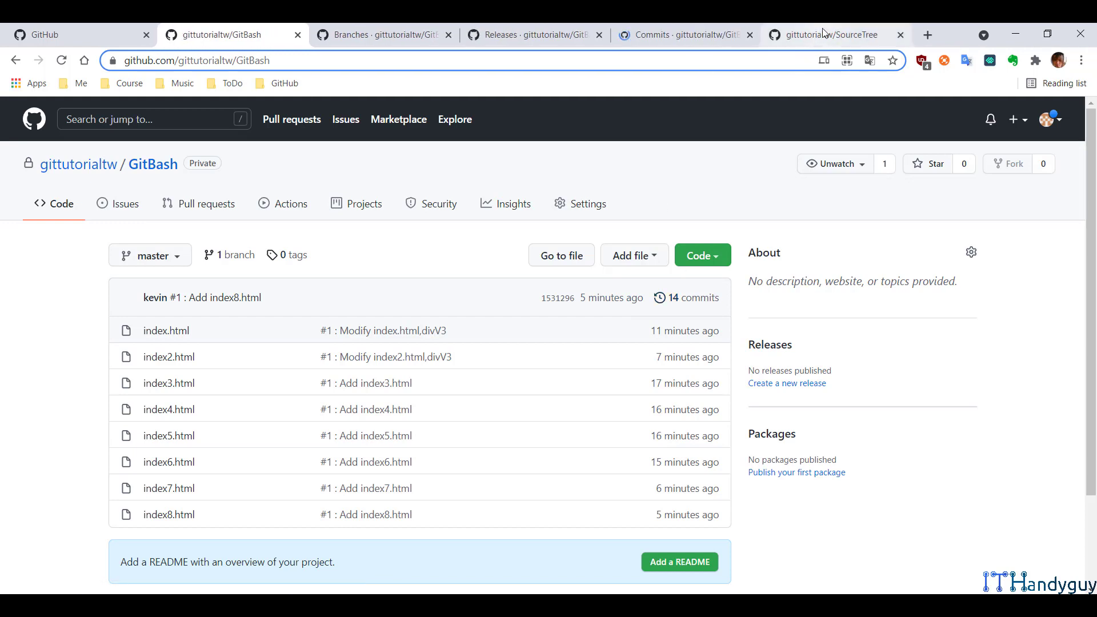
{"action": "left_click", "coordinate": [388, 32]}
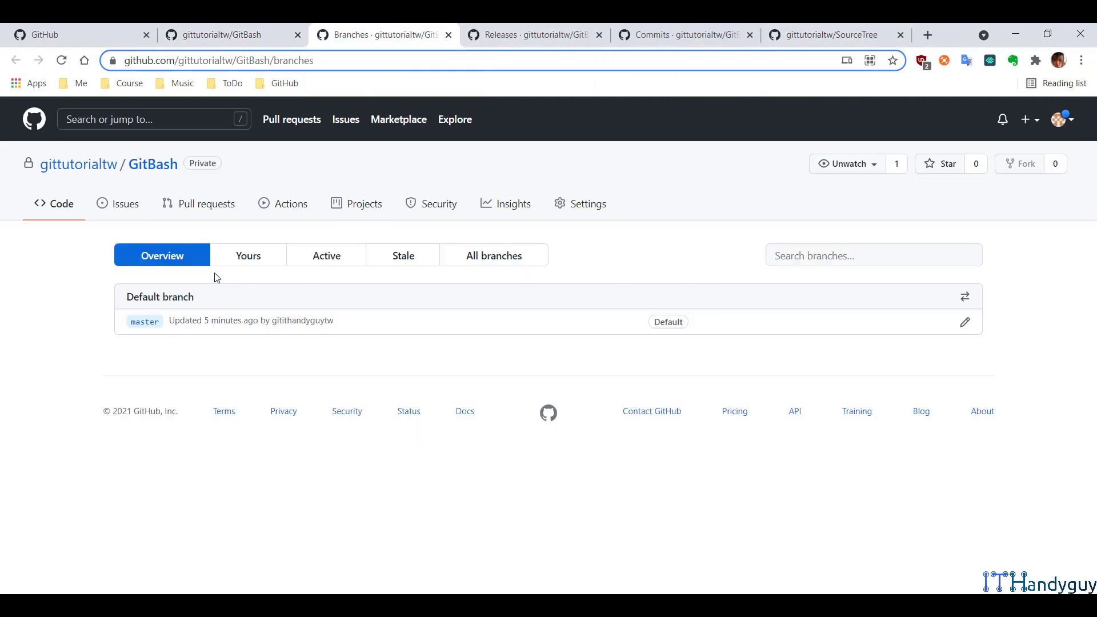
{"action": "left_click", "coordinate": [516, 257]}
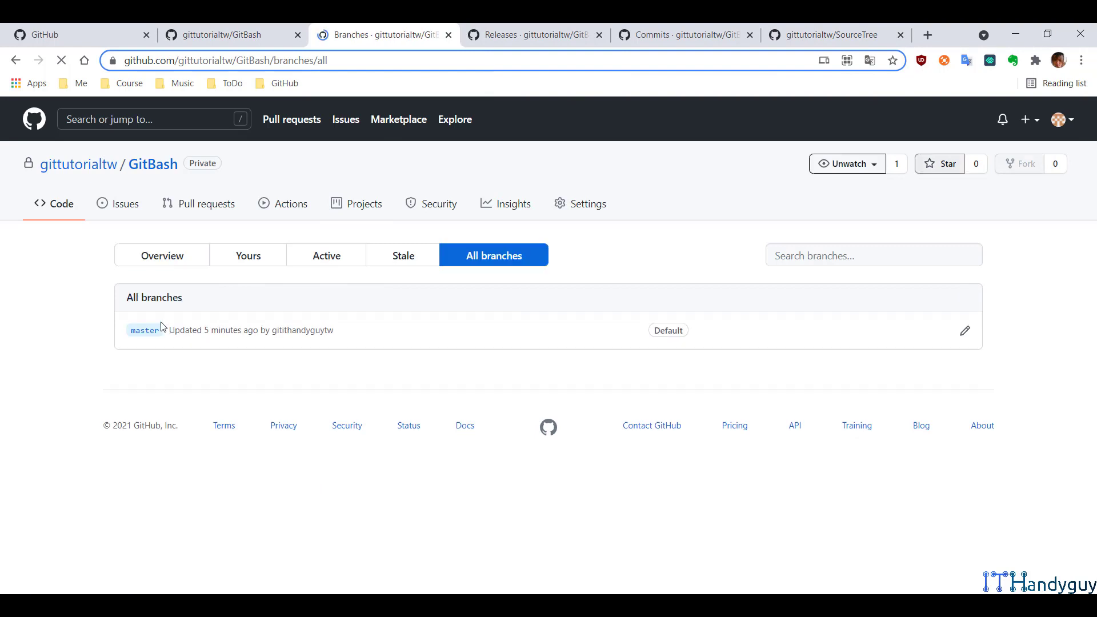
{"action": "key", "text": "ctrl+w"}
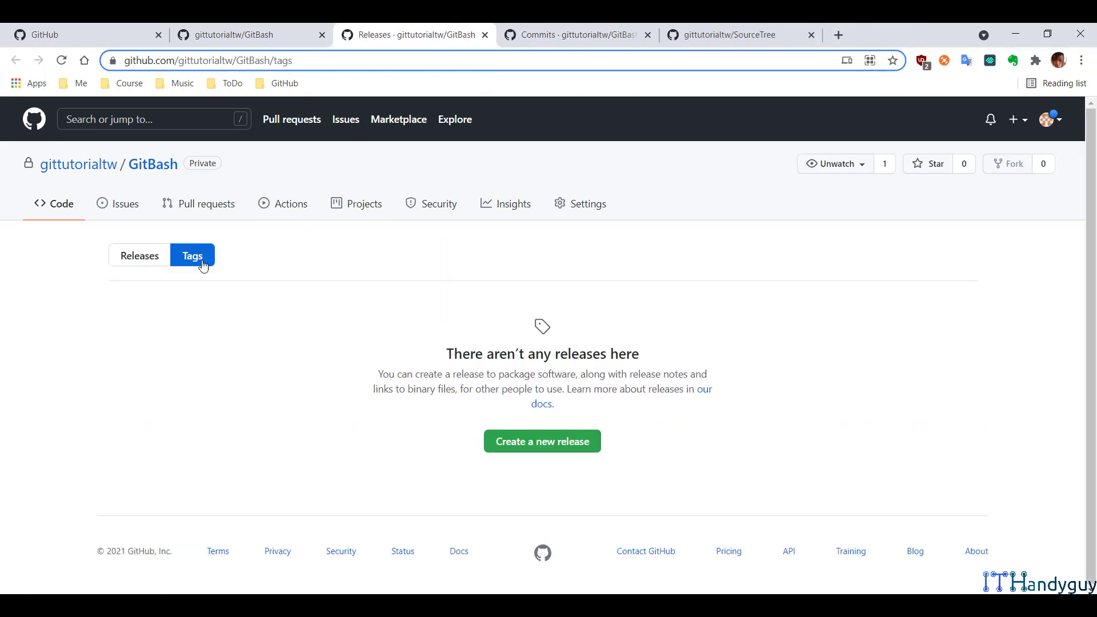
{"action": "key", "text": "ctrl+w"}
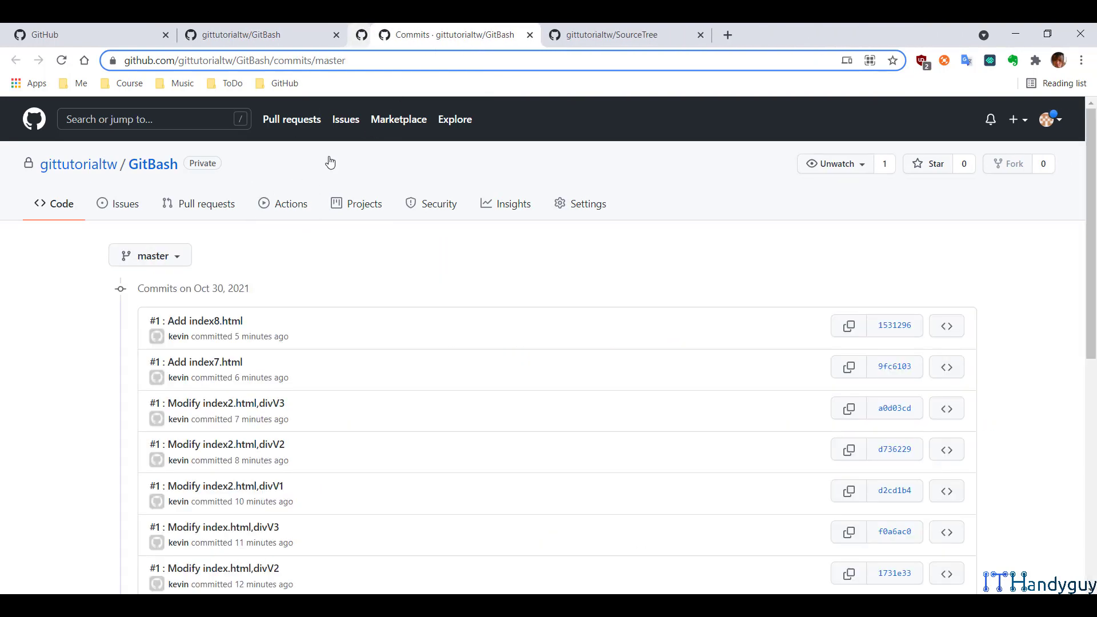
Step: Examine the full GitBash commit history on master and its branch selector, and close the commits page
{"action": "scroll", "coordinate": [238, 331], "scroll_direction": "down", "scroll_amount": 7}
{"action": "scroll", "coordinate": [236, 354], "scroll_direction": "up", "scroll_amount": 10}
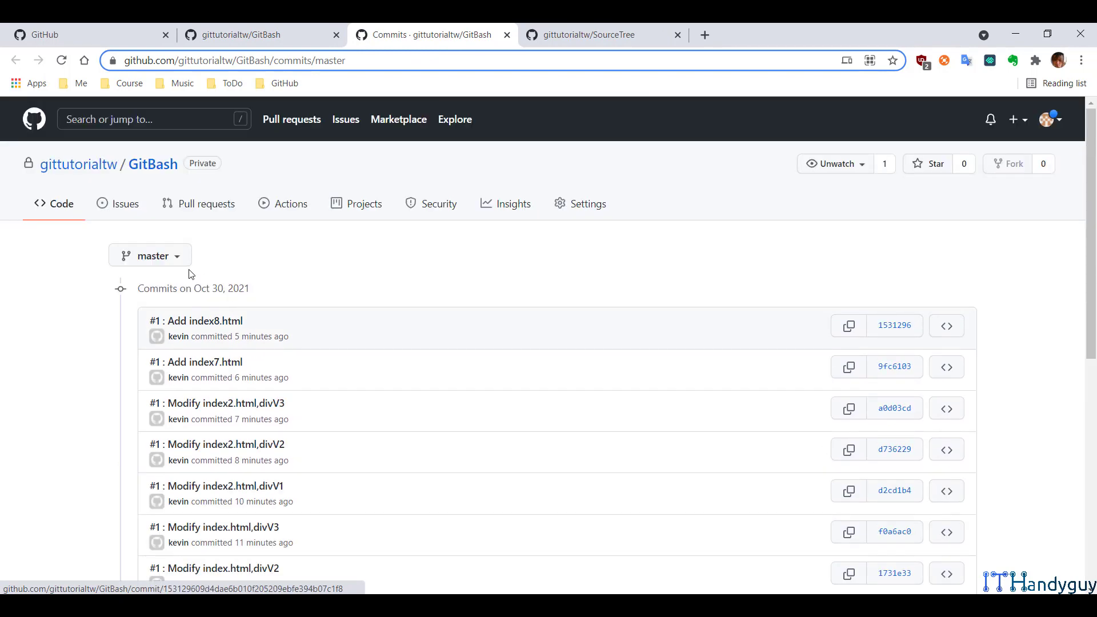
{"action": "left_click", "coordinate": [178, 258]}
{"action": "left_click", "coordinate": [315, 262]}
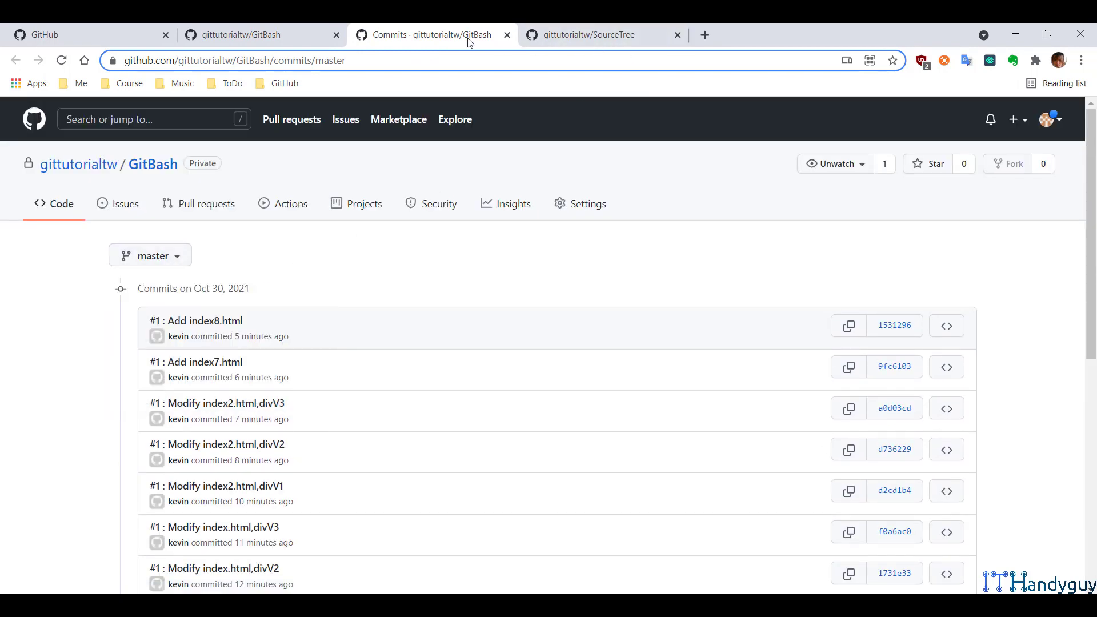
{"action": "key", "text": "ctrl+w"}
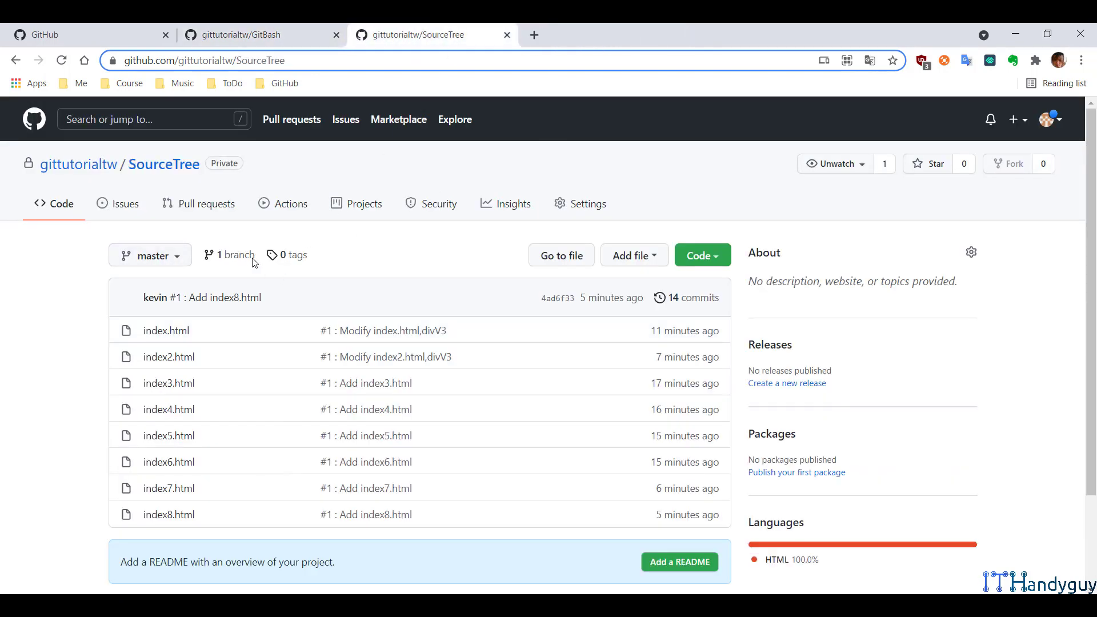
Step: Open the SourceTree repository's branches, tags and commits in separate tabs, check its branches and tags, and close those two pages
{"action": "middle_click", "coordinate": [253, 258]}
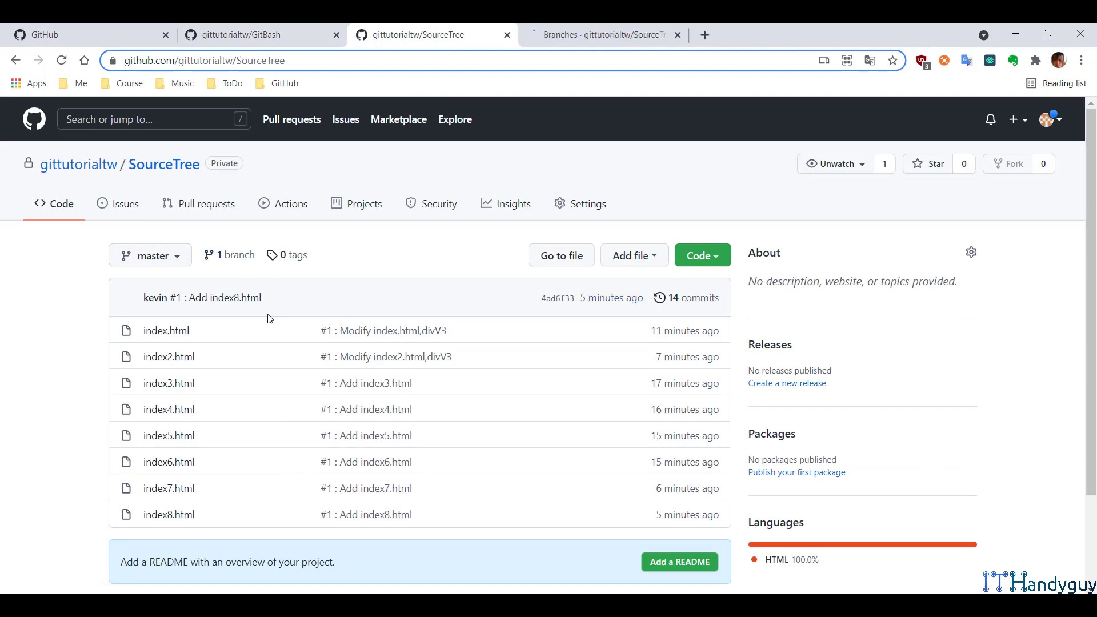
{"action": "middle_click", "coordinate": [300, 255]}
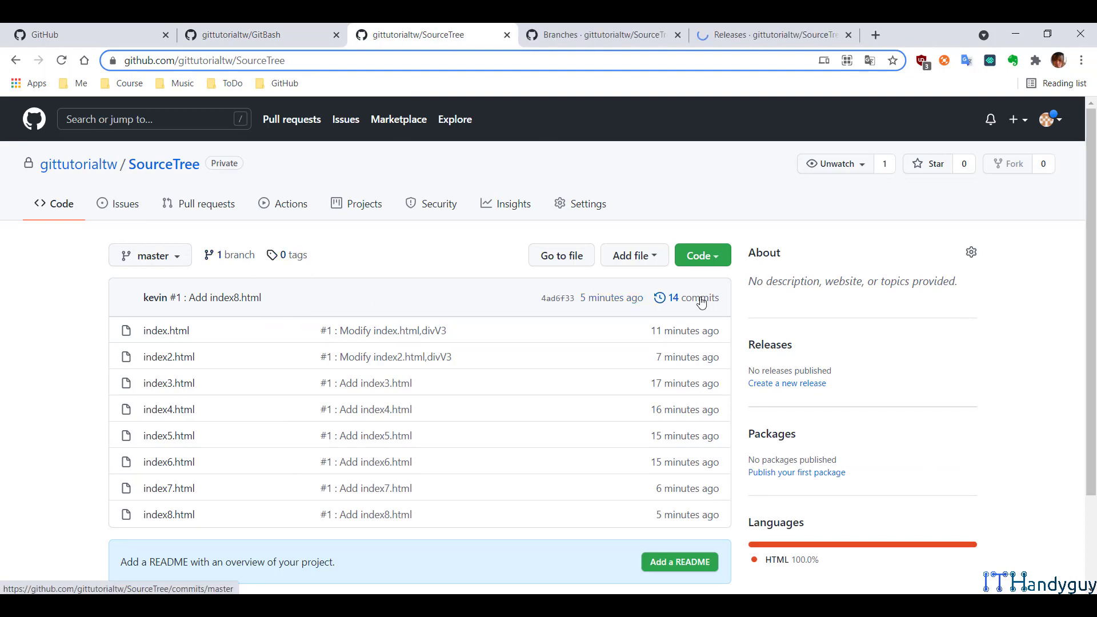
{"action": "middle_click", "coordinate": [703, 298]}
{"action": "left_click", "coordinate": [543, 35]}
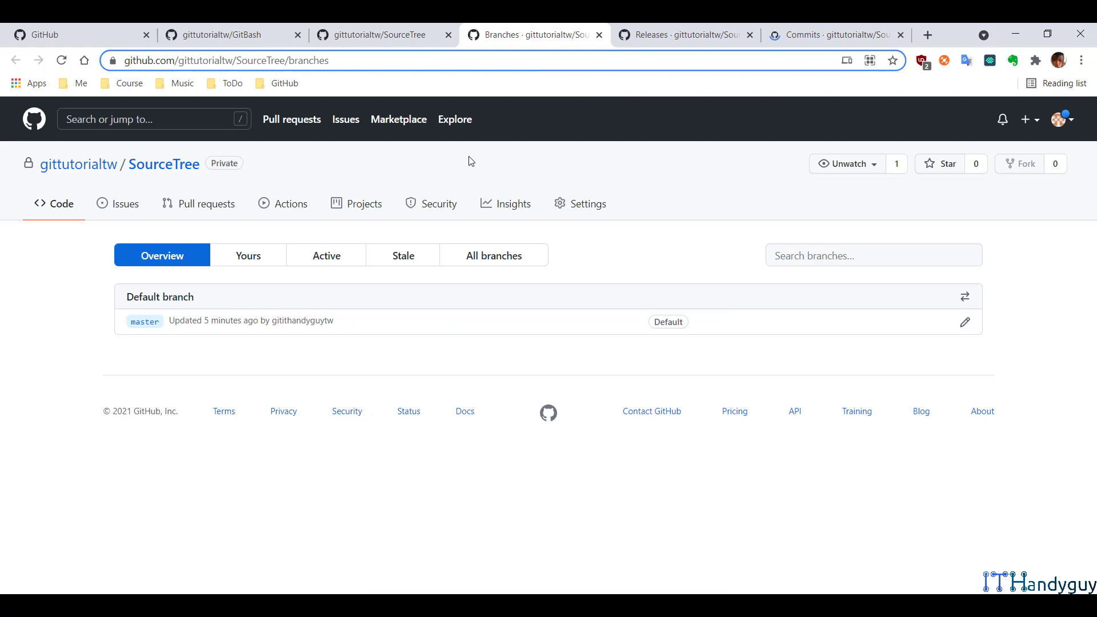
{"action": "left_click", "coordinate": [520, 260]}
{"action": "left_click", "coordinate": [637, 30]}
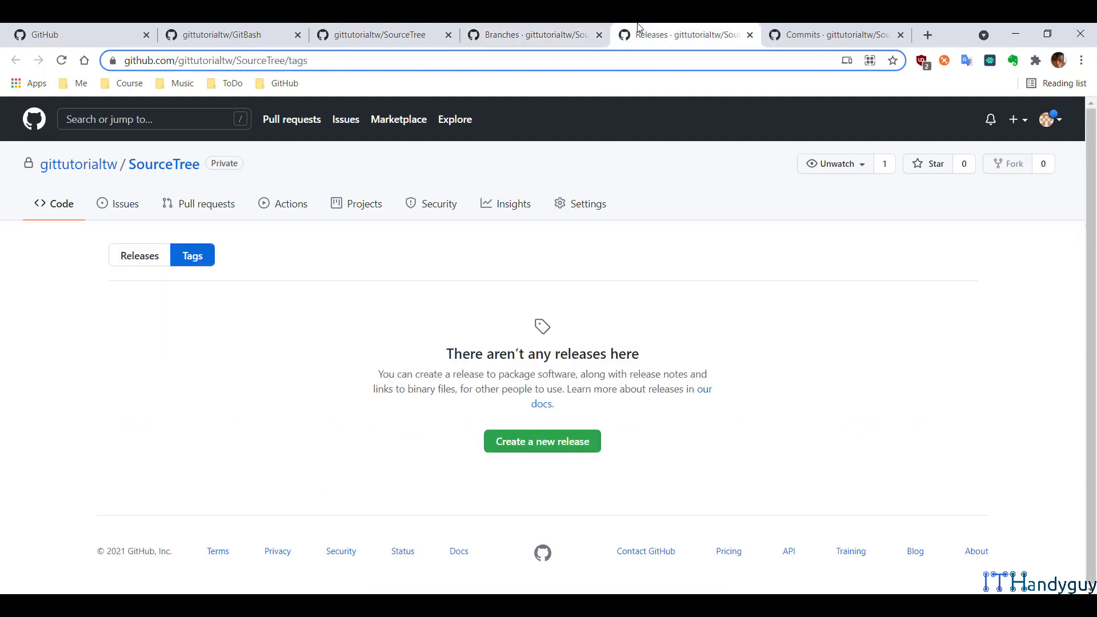
{"action": "left_click", "coordinate": [599, 35]}
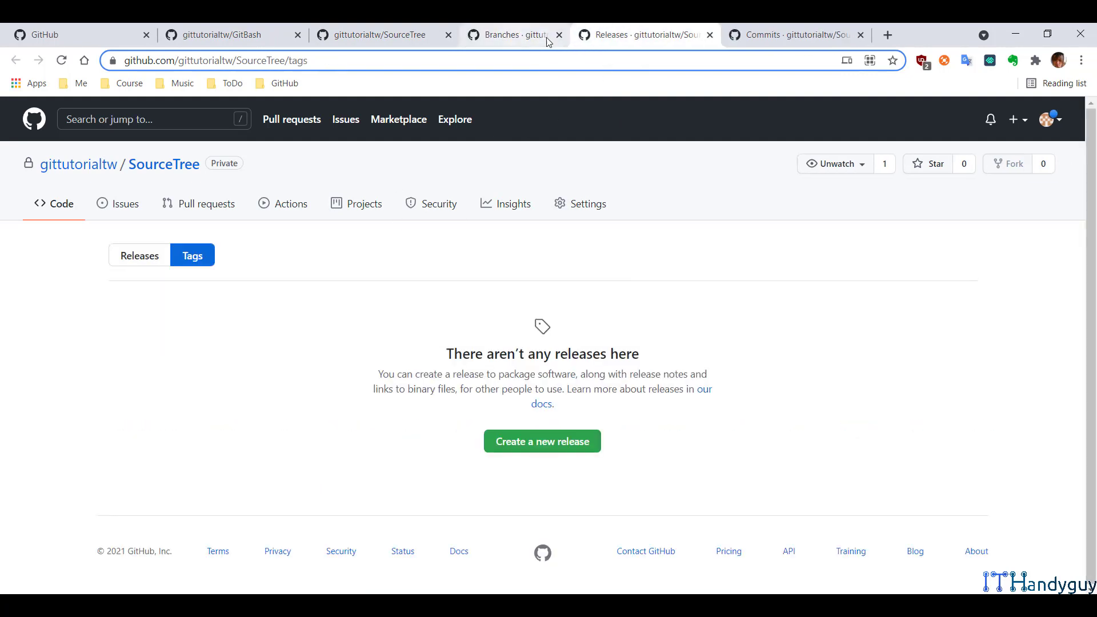
{"action": "middle_click", "coordinate": [602, 36]}
Step: Examine the full SourceTree commit history and branch selector, close the commits page, and minimize the browser
{"action": "scroll", "coordinate": [239, 378], "scroll_direction": "down", "scroll_amount": 5}
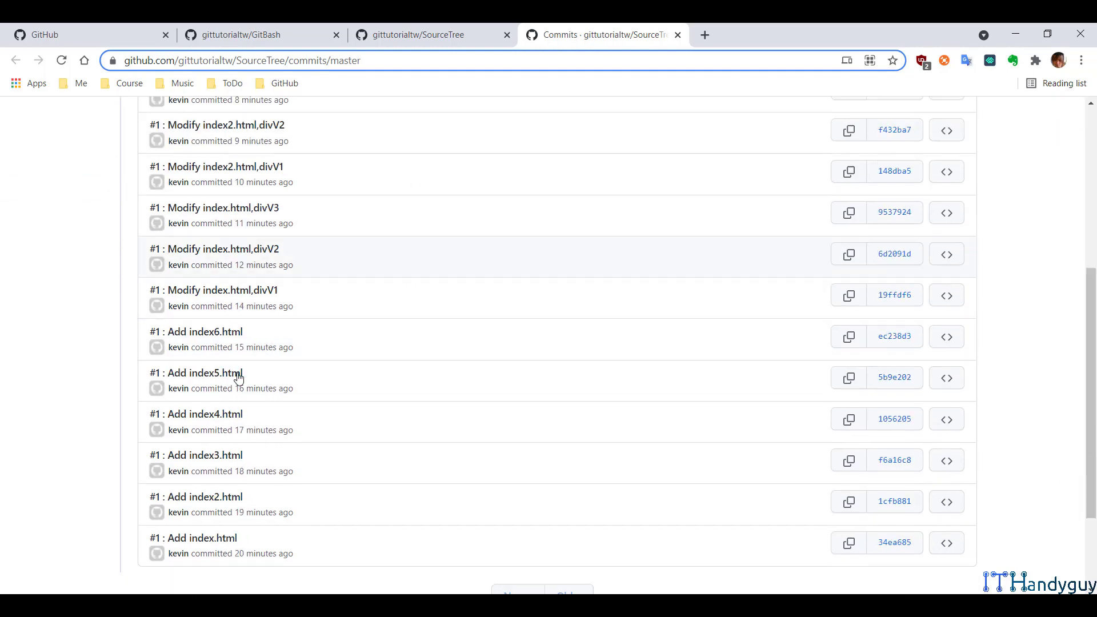
{"action": "scroll", "coordinate": [239, 378], "scroll_direction": "up", "scroll_amount": 5}
{"action": "left_click", "coordinate": [179, 193]}
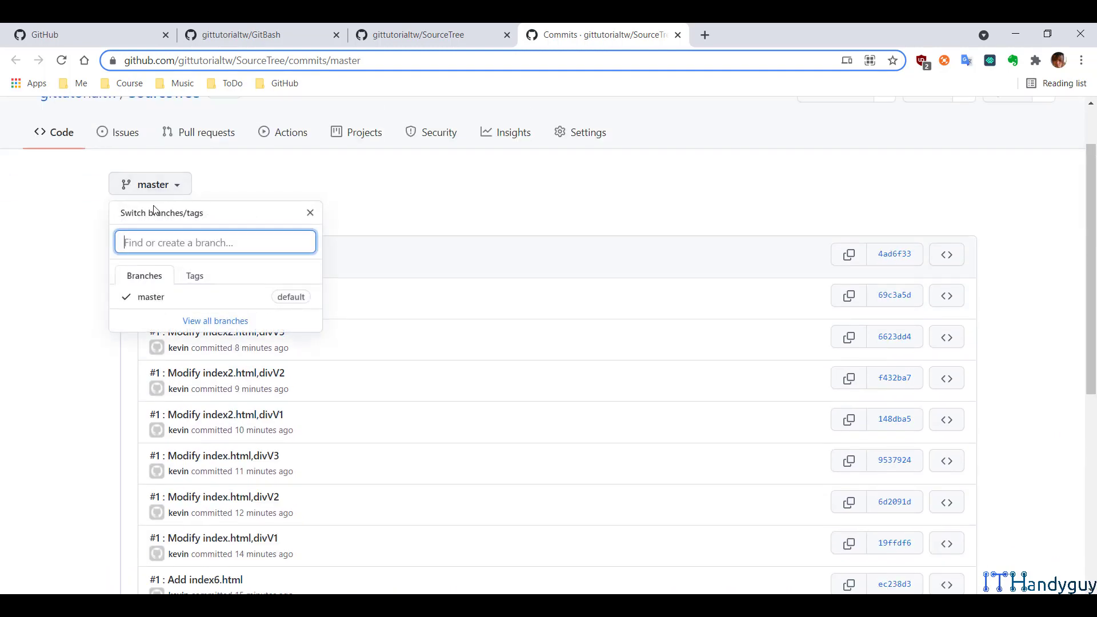
{"action": "middle_click", "coordinate": [626, 43]}
{"action": "left_click", "coordinate": [1016, 34]}
Step: In the Evernote note, examine the GitHub reference images and the UserN - GitHub - Prepare section's clone commands, working tree folders and HEAD numbering
{"action": "scroll", "coordinate": [403, 292], "scroll_direction": "down", "scroll_amount": 2}
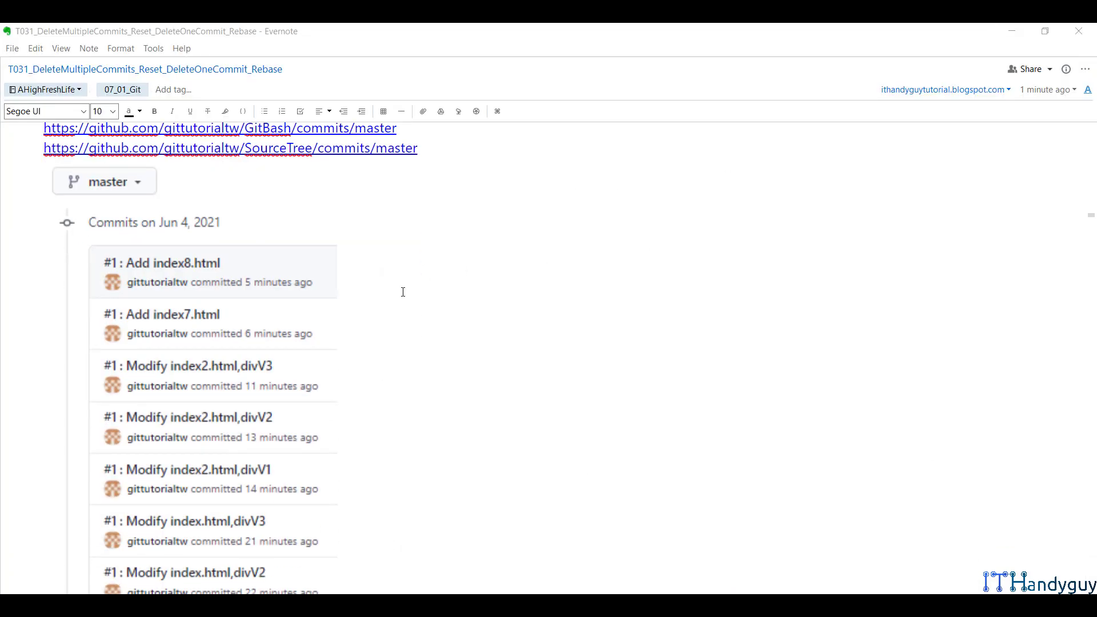
{"action": "scroll", "coordinate": [292, 300], "scroll_direction": "down", "scroll_amount": 10}
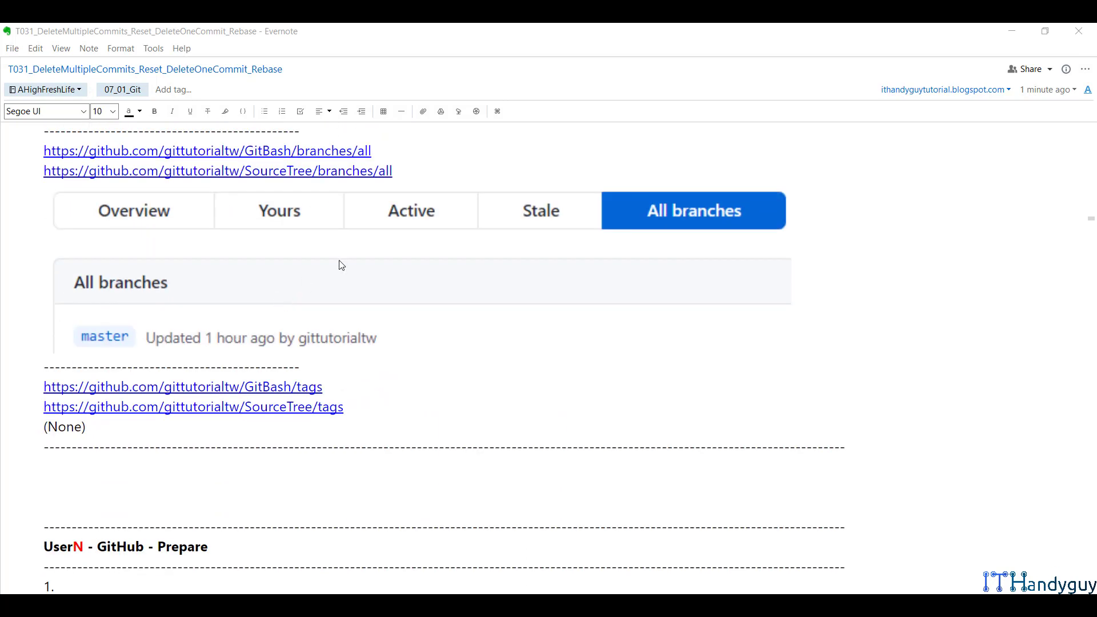
{"action": "scroll", "coordinate": [341, 265], "scroll_direction": "down", "scroll_amount": 3}
{"action": "scroll", "coordinate": [183, 305], "scroll_direction": "down", "scroll_amount": 5}
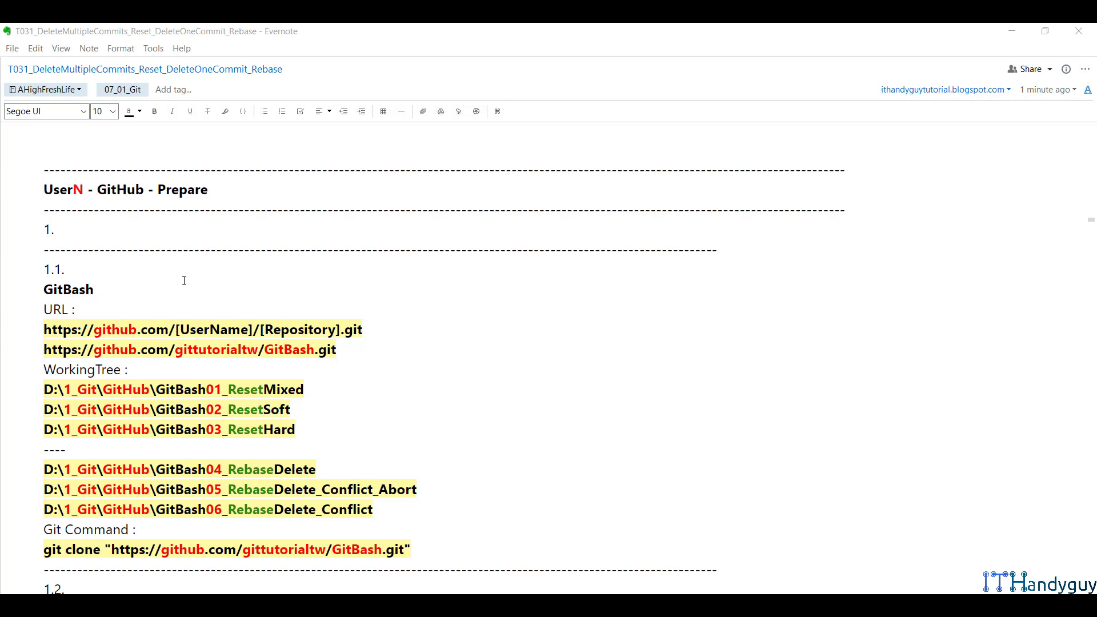
{"action": "scroll", "coordinate": [184, 289], "scroll_direction": "down", "scroll_amount": 2}
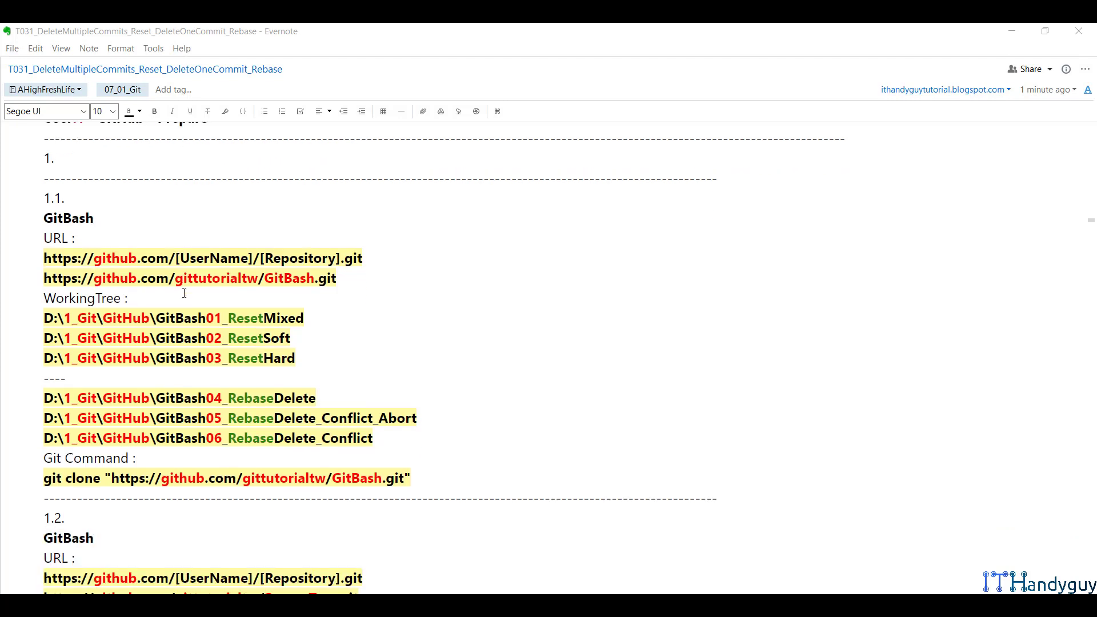
{"action": "scroll", "coordinate": [184, 293], "scroll_direction": "up", "scroll_amount": 2}
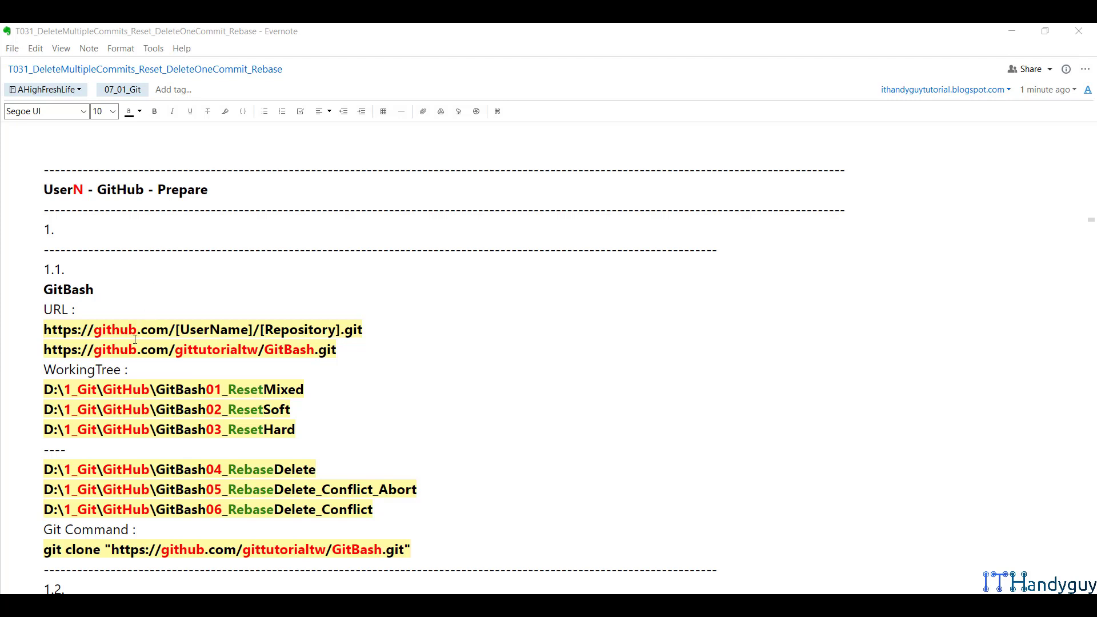
{"action": "scroll", "coordinate": [135, 339], "scroll_direction": "down", "scroll_amount": 2}
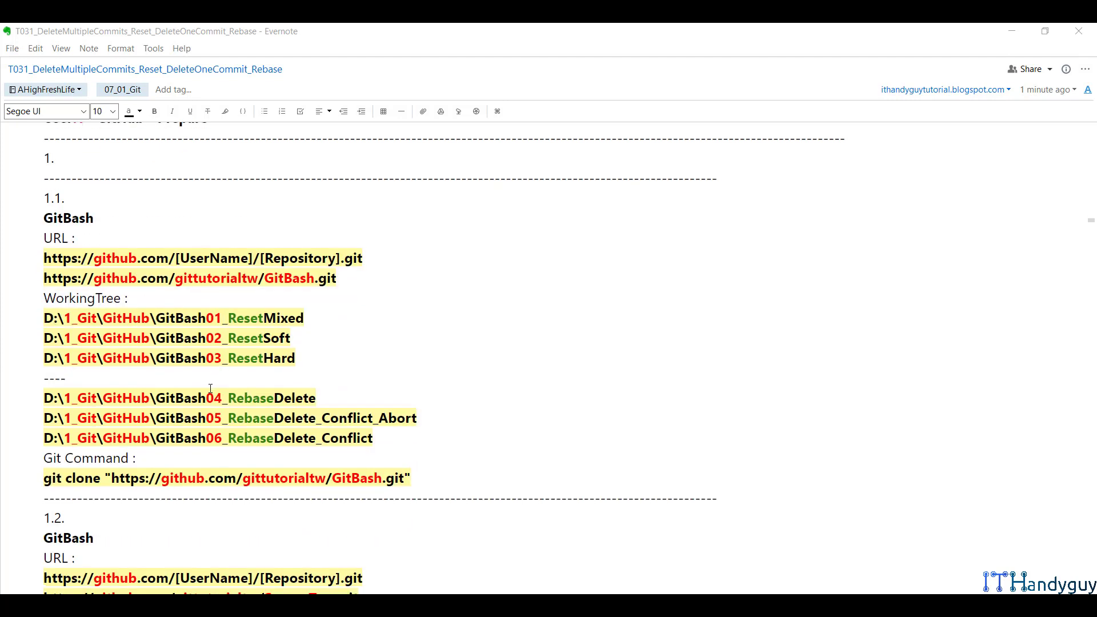
{"action": "scroll", "coordinate": [210, 388], "scroll_direction": "down", "scroll_amount": 2}
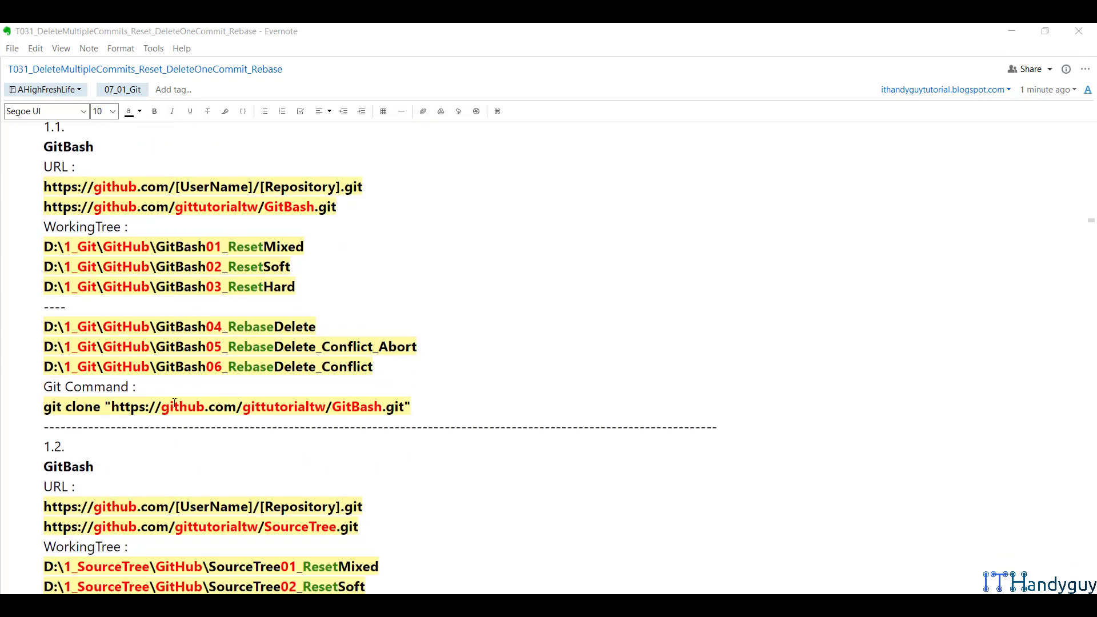
{"action": "scroll", "coordinate": [178, 402], "scroll_direction": "down", "scroll_amount": 12}
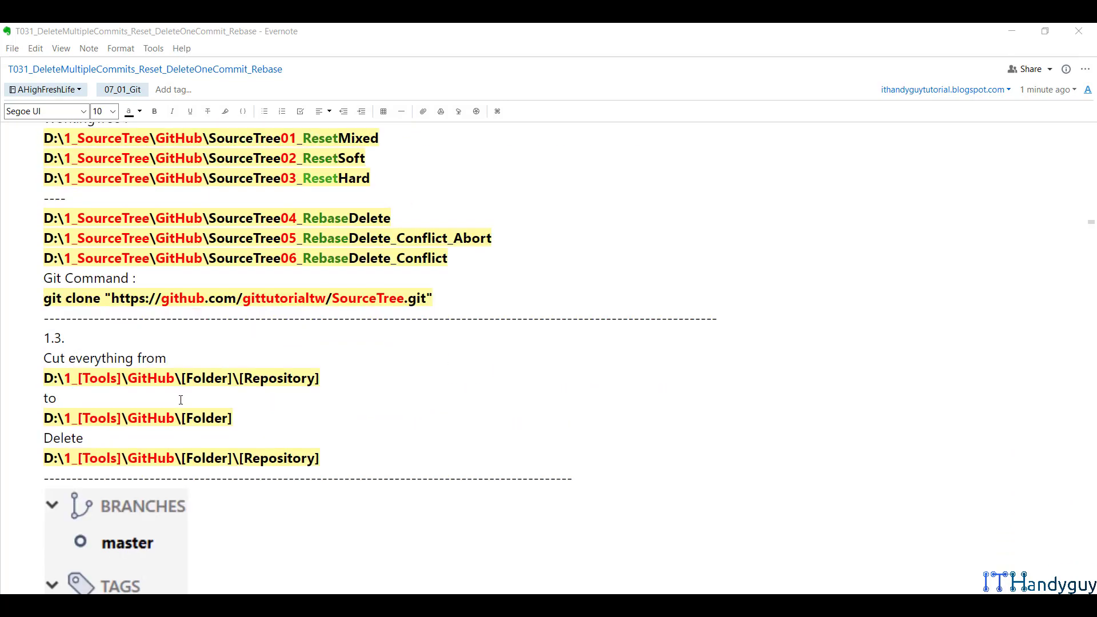
{"action": "scroll", "coordinate": [181, 400], "scroll_direction": "down", "scroll_amount": 20}
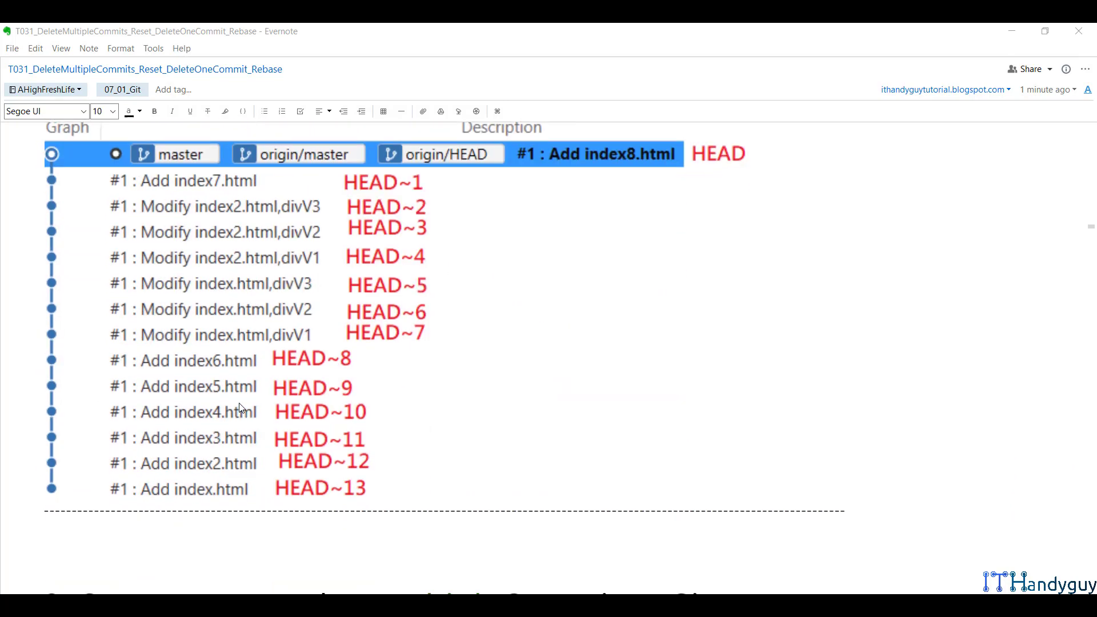
Step: In the Evernote note, examine section 1.1's GitBash repository URL, working tree folders and git clone command
{"action": "scroll", "coordinate": [239, 406], "scroll_direction": "up", "scroll_amount": 20}
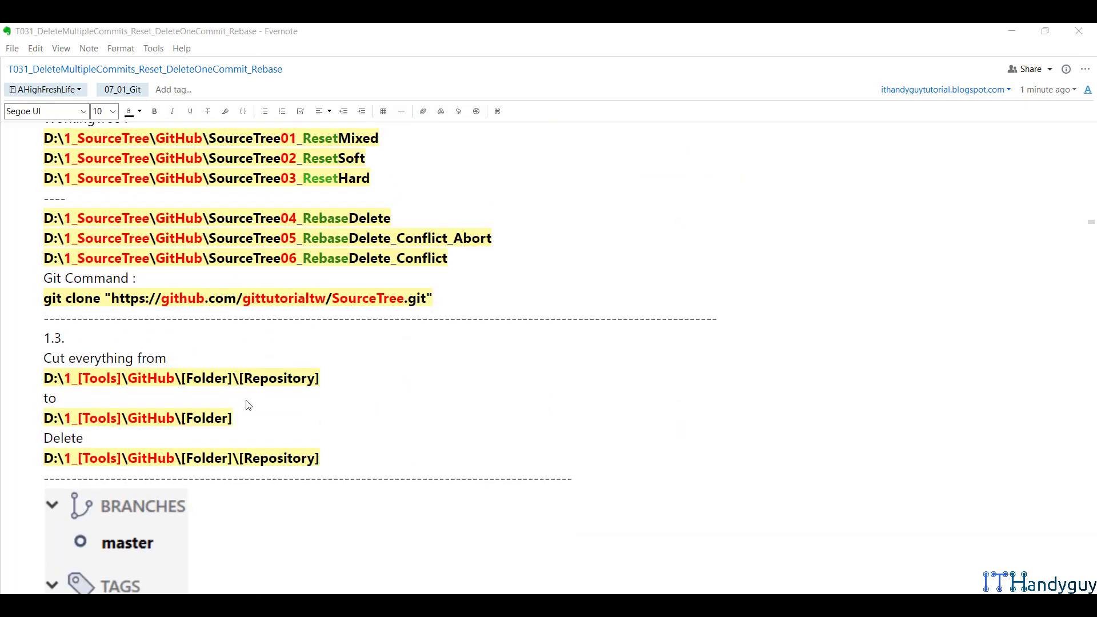
{"action": "scroll", "coordinate": [245, 412], "scroll_direction": "down", "scroll_amount": 18}
{"action": "scroll", "coordinate": [245, 412], "scroll_direction": "down", "scroll_amount": 20}
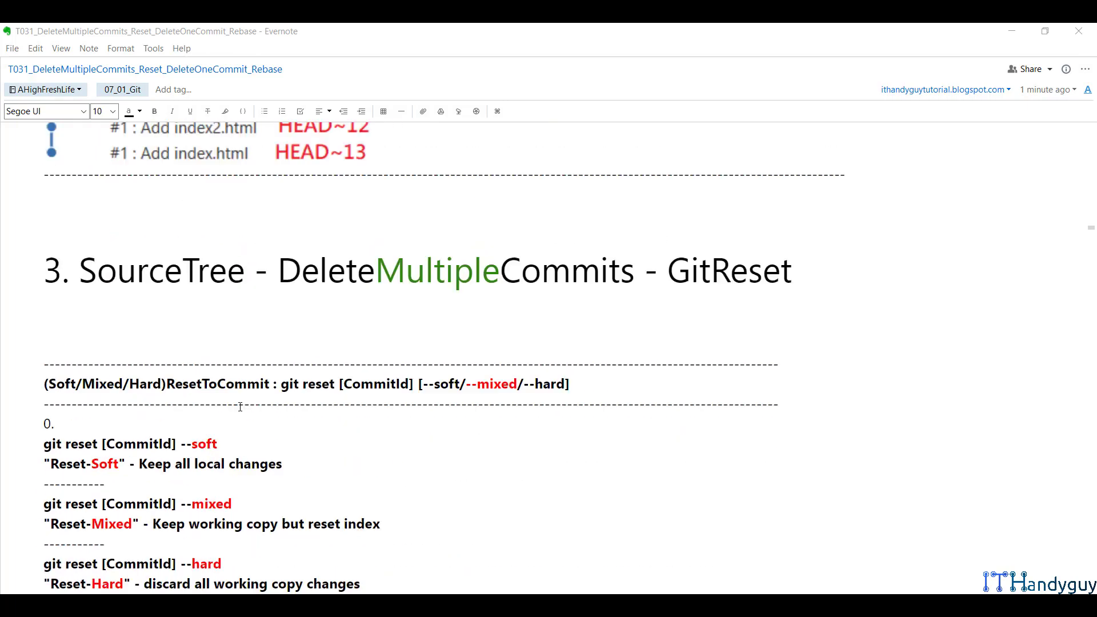
{"action": "scroll", "coordinate": [244, 406], "scroll_direction": "up", "scroll_amount": 17}
{"action": "scroll", "coordinate": [245, 405], "scroll_direction": "up", "scroll_amount": 19}
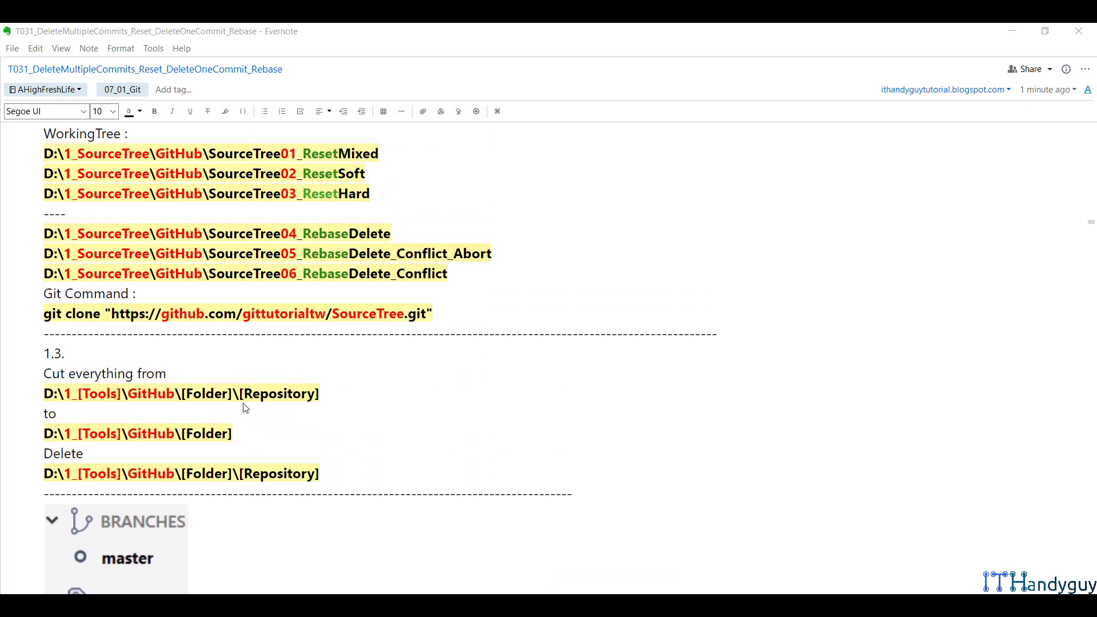
{"action": "scroll", "coordinate": [243, 407], "scroll_direction": "up", "scroll_amount": 10}
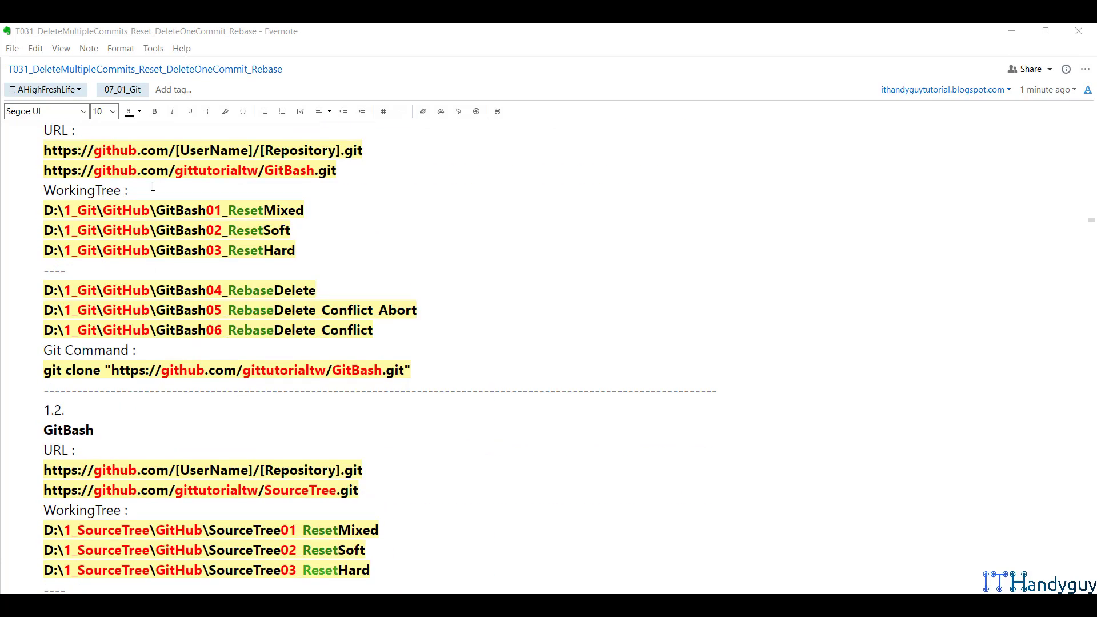
{"action": "scroll", "coordinate": [152, 186], "scroll_direction": "up", "scroll_amount": 1}
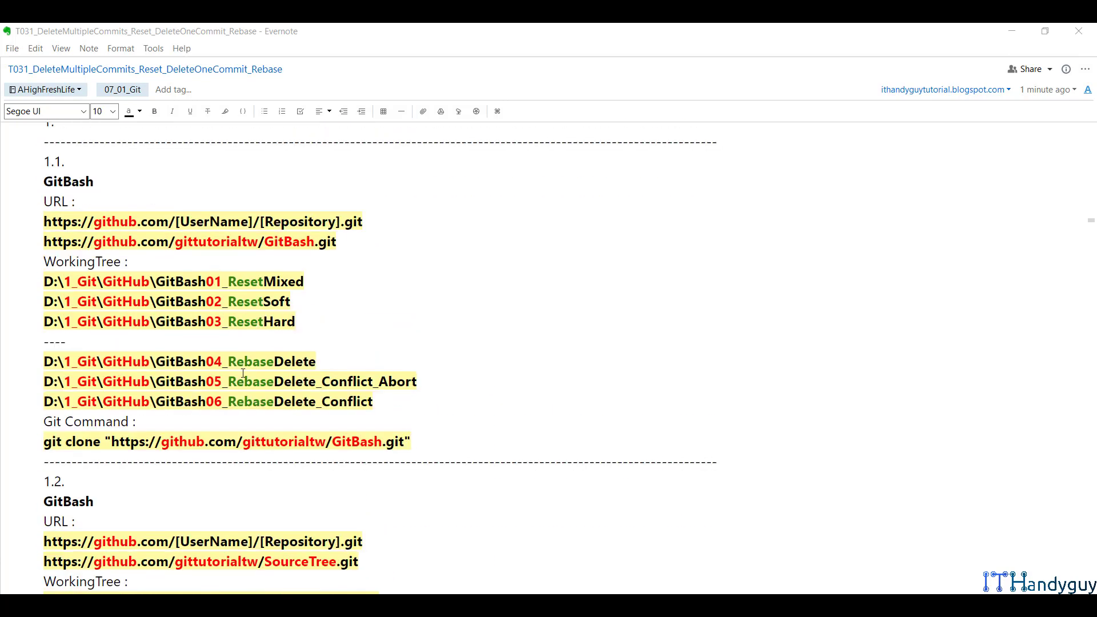
{"action": "mouse_move", "coordinate": [424, 437]}
{"action": "left_mouse_down"}
{"action": "mouse_move", "coordinate": [142, 421]}
{"action": "mouse_move", "coordinate": [345, 237]}
{"action": "left_mouse_up"}
{"action": "left_click", "coordinate": [397, 172]}
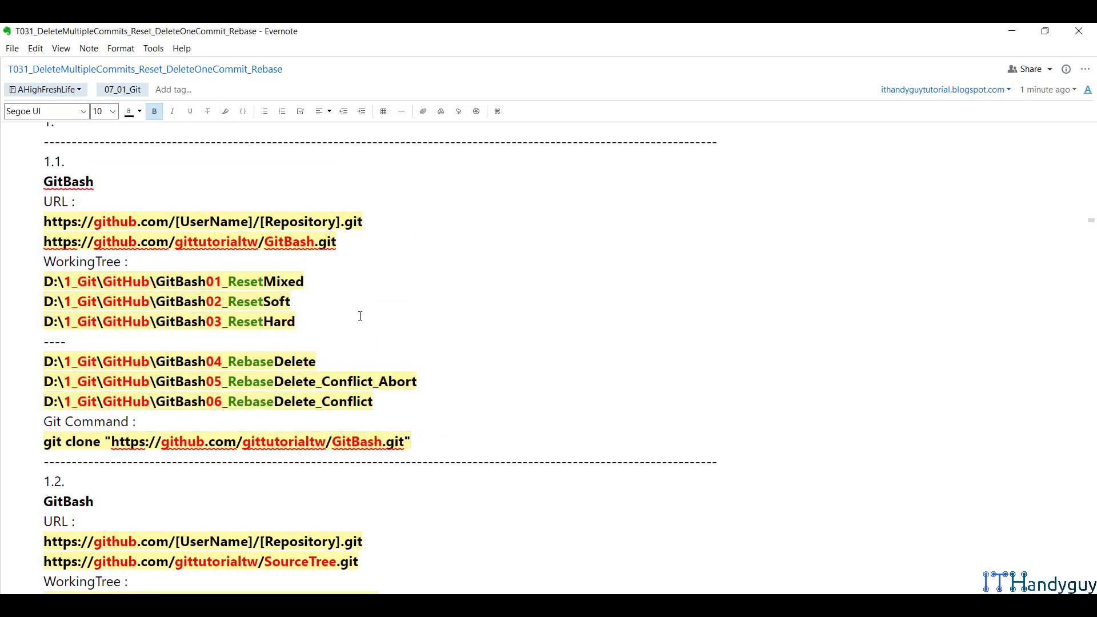
Step: Switch to File Explorer and check the GitBash01 to GitBash06 folders in D:\1_Git\GitHub against the note's working tree list
{"action": "left_click", "coordinate": [264, 606]}
{"action": "left_click", "coordinate": [264, 605]}
{"action": "left_click", "coordinate": [264, 605]}
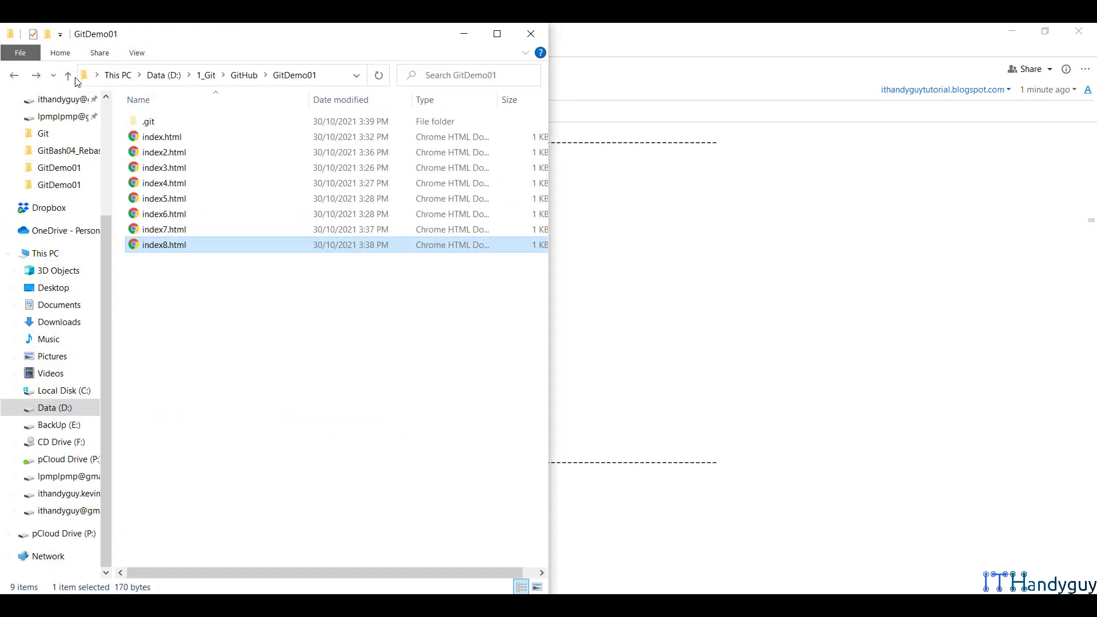
{"action": "left_click", "coordinate": [75, 80]}
{"action": "left_click", "coordinate": [203, 125]}
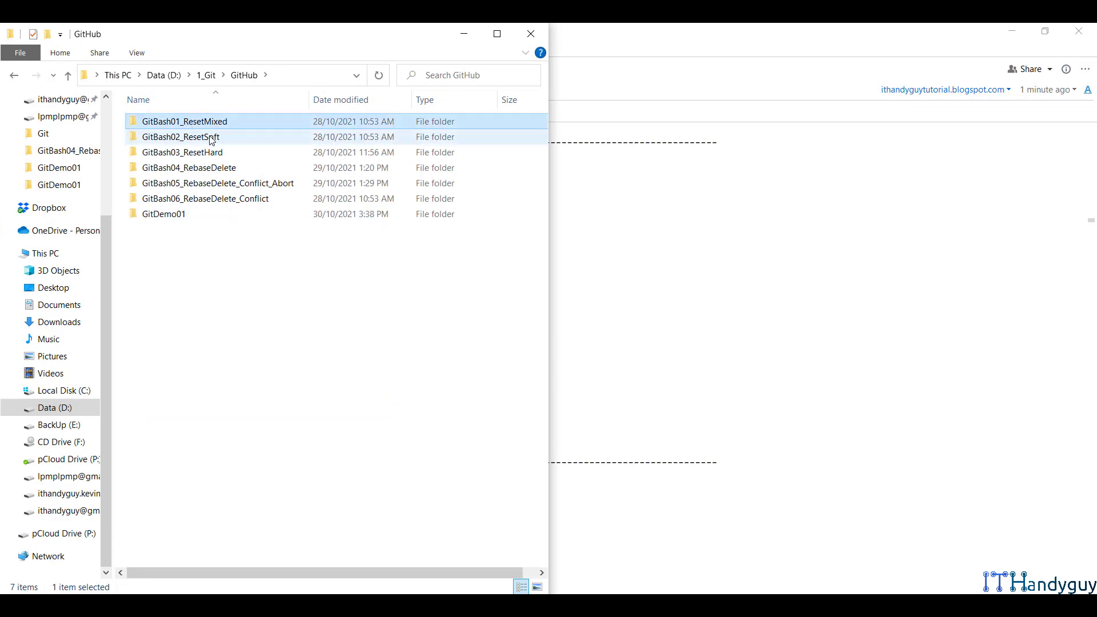
{"action": "left_click", "coordinate": [210, 138]}
{"action": "left_click", "coordinate": [220, 154]}
{"action": "left_click", "coordinate": [229, 170]}
{"action": "left_click", "coordinate": [234, 183]}
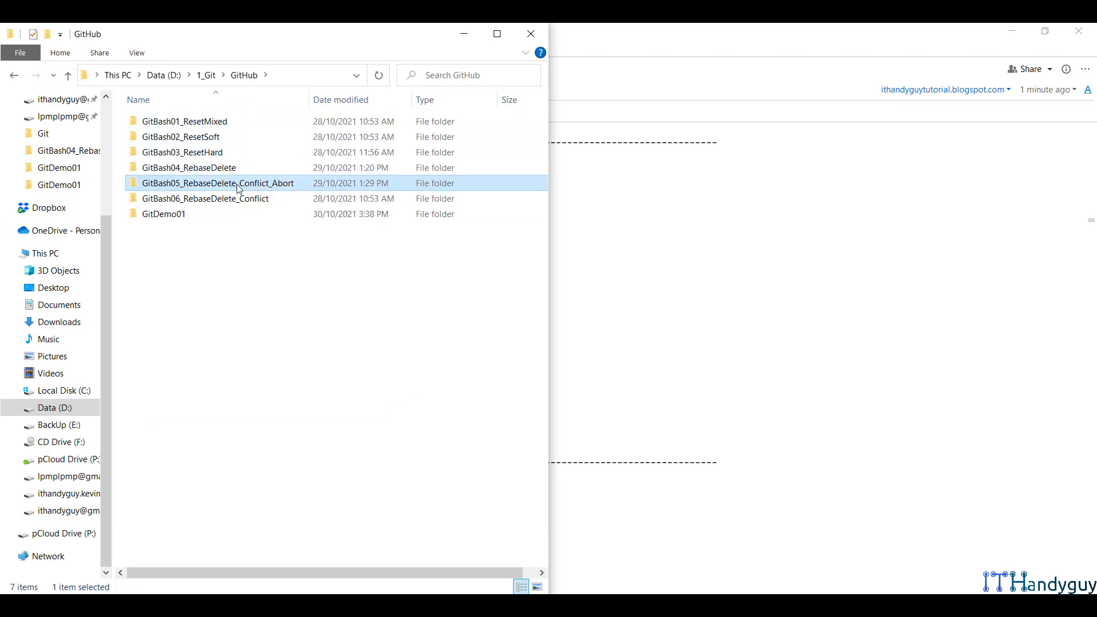
{"action": "left_click", "coordinate": [247, 197]}
{"action": "left_click", "coordinate": [627, 289]}
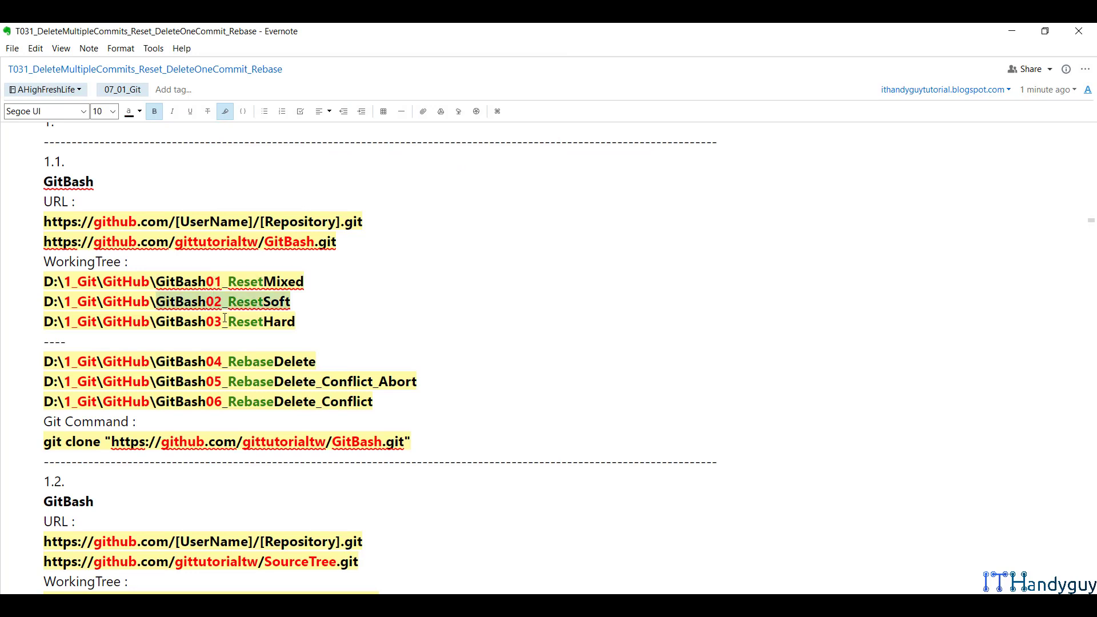
Step: Delete all contents, including .git, of the GitBash01_ResetMixed and GitBash02_ResetSoft folders in File Explorer
{"action": "key", "text": "alt+Tab"}
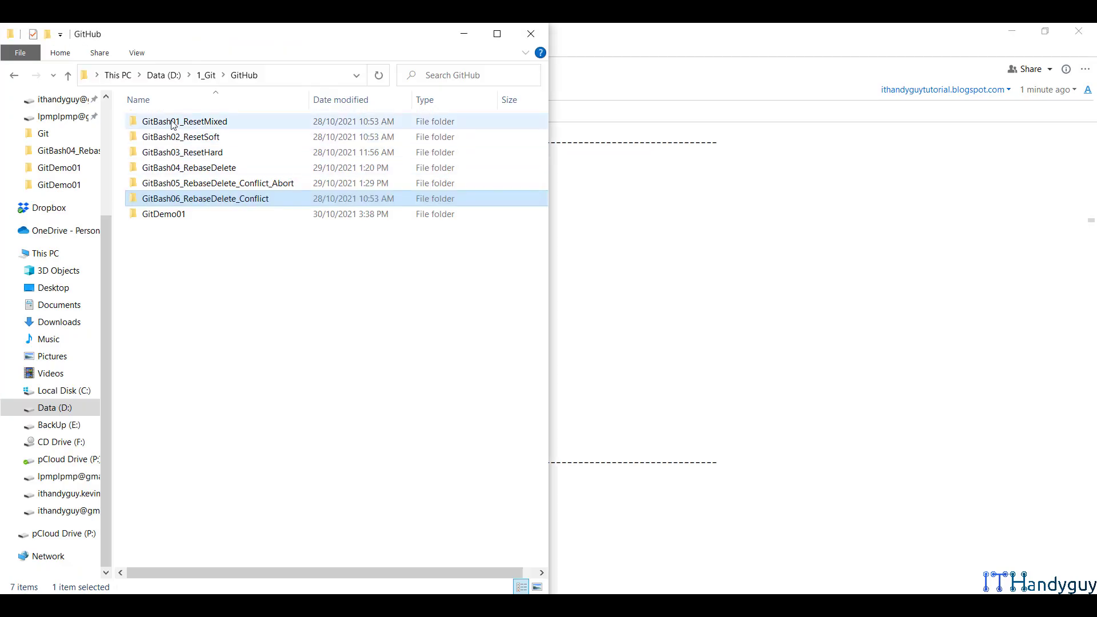
{"action": "double_click", "coordinate": [173, 125]}
{"action": "key", "text": "ctrl+a"}
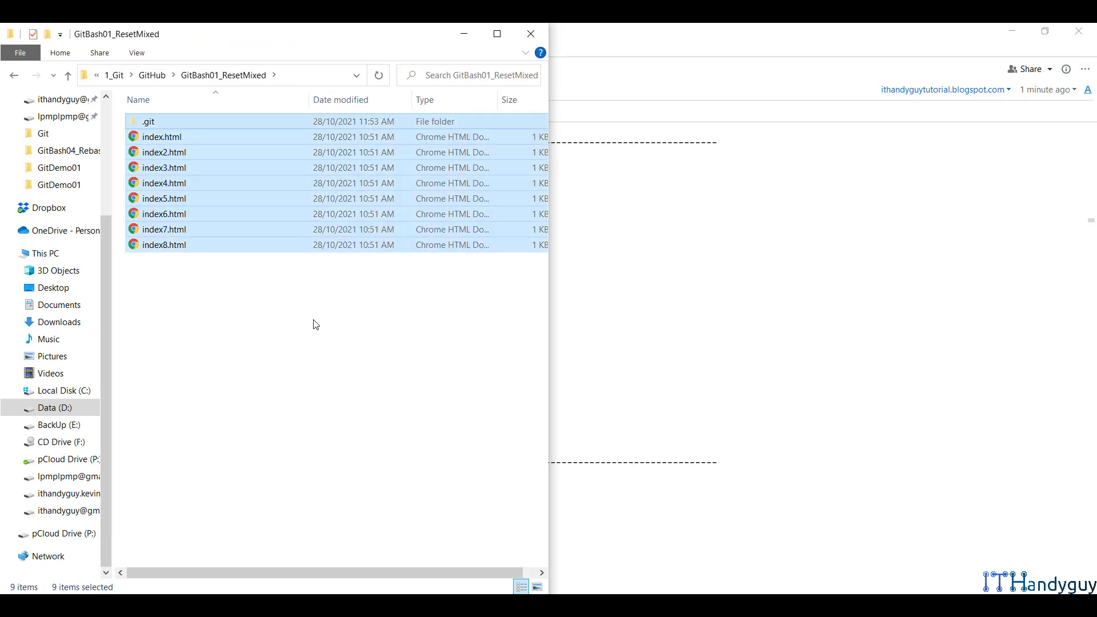
{"action": "key", "text": "Delete"}
{"action": "key", "text": "BackSpace"}
{"action": "key", "text": "Down"}
{"action": "key", "text": "Return"}
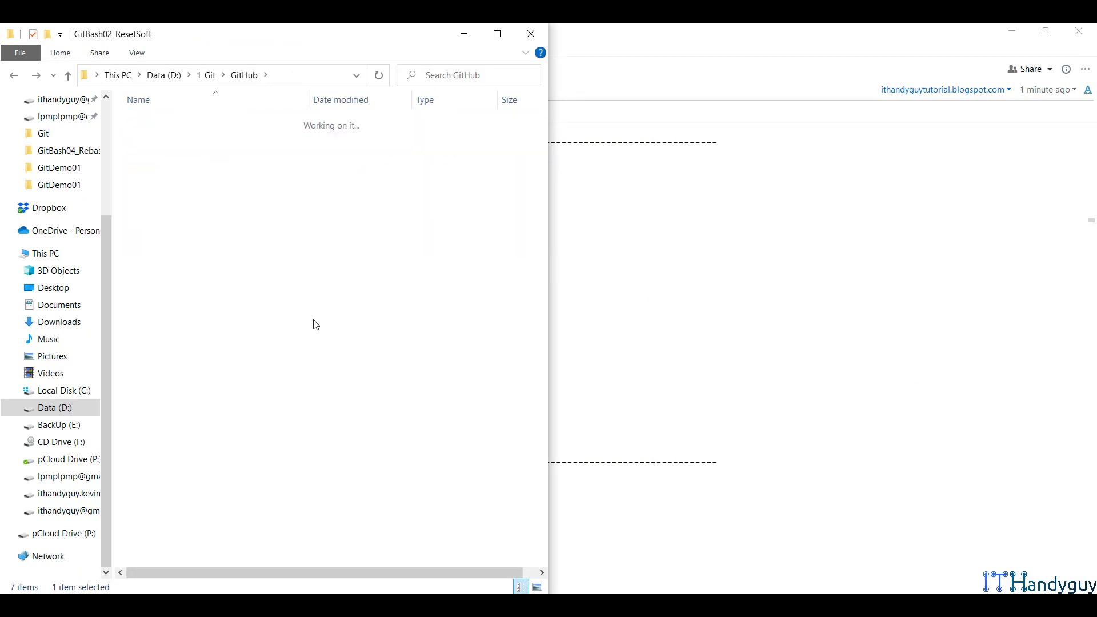
{"action": "key", "text": "ctrl+a"}
{"action": "key", "text": "Delete"}
{"action": "key", "text": "BackSpace"}
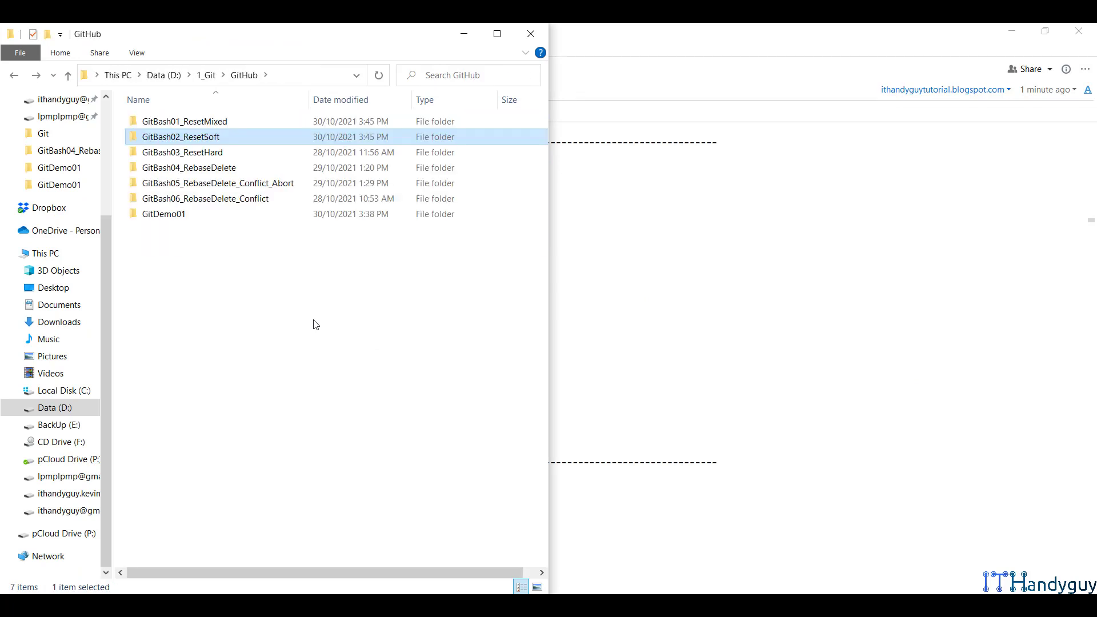
Step: Delete everything inside the GitBash03_ResetHard and GitBash04_RebaseDelete folders
{"action": "key", "text": "Down"}
{"action": "key", "text": "Return"}
{"action": "key", "text": "ctrl+a"}
{"action": "key", "text": "Delete"}
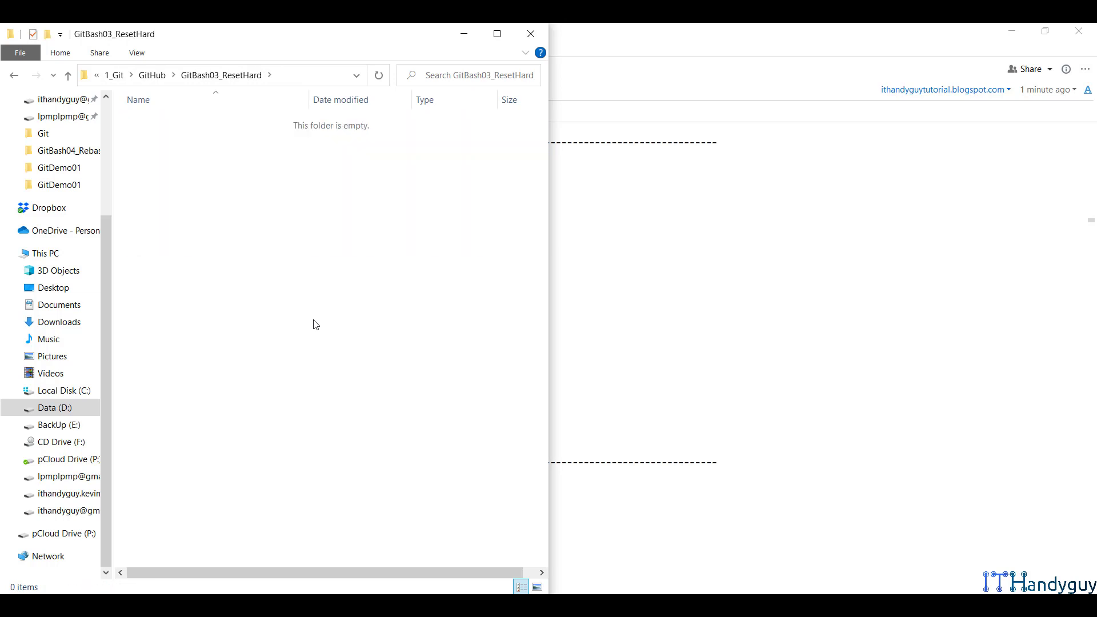
{"action": "key", "text": "BackSpace"}
{"action": "key", "text": "Down"}
{"action": "key", "text": "Return"}
{"action": "key", "text": "ctrl+a"}
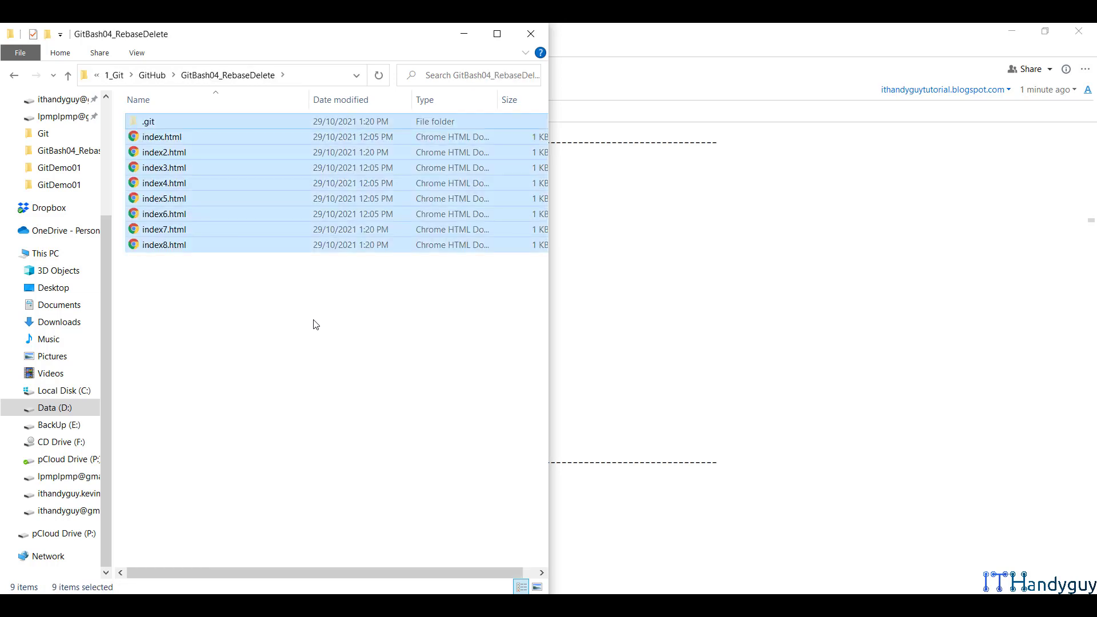
{"action": "key", "text": "Delete"}
{"action": "key", "text": "BackSpace"}
Step: Empty the GitBash05_RebaseDelete_Conflict_Abort and GitBash06_RebaseDelete_Conflict folders, and return to the GitHub folder
{"action": "key", "text": "Down"}
{"action": "key", "text": "Return"}
{"action": "key", "text": "ctrl+a"}
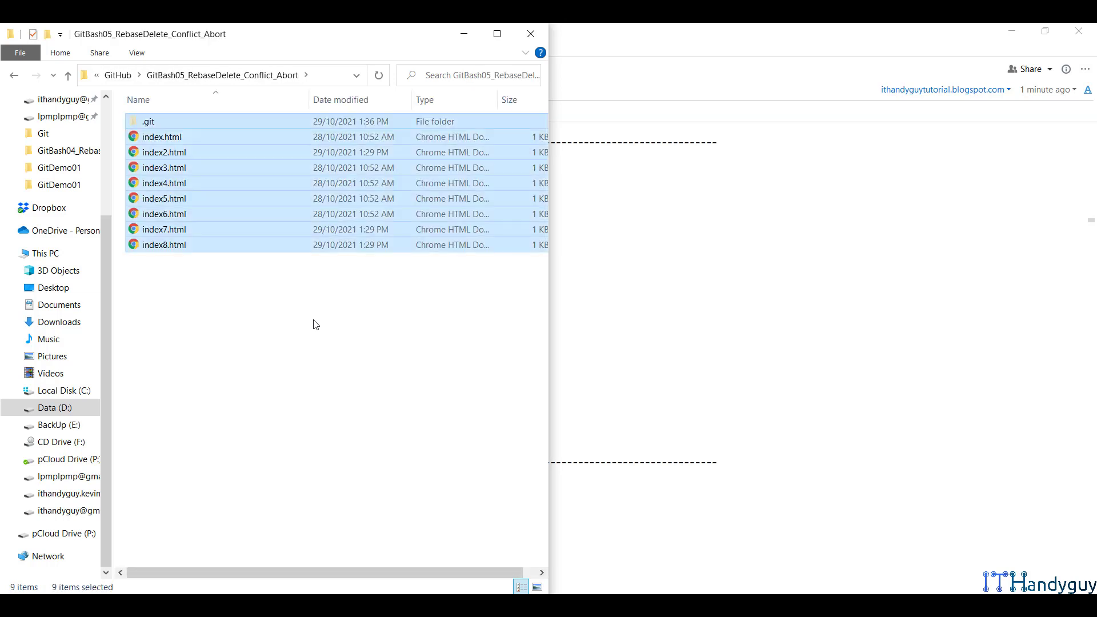
{"action": "key", "text": "Delete"}
{"action": "key", "text": "BackSpace"}
{"action": "key", "text": "Down"}
{"action": "key", "text": "Return"}
{"action": "key", "text": "ctrl+a"}
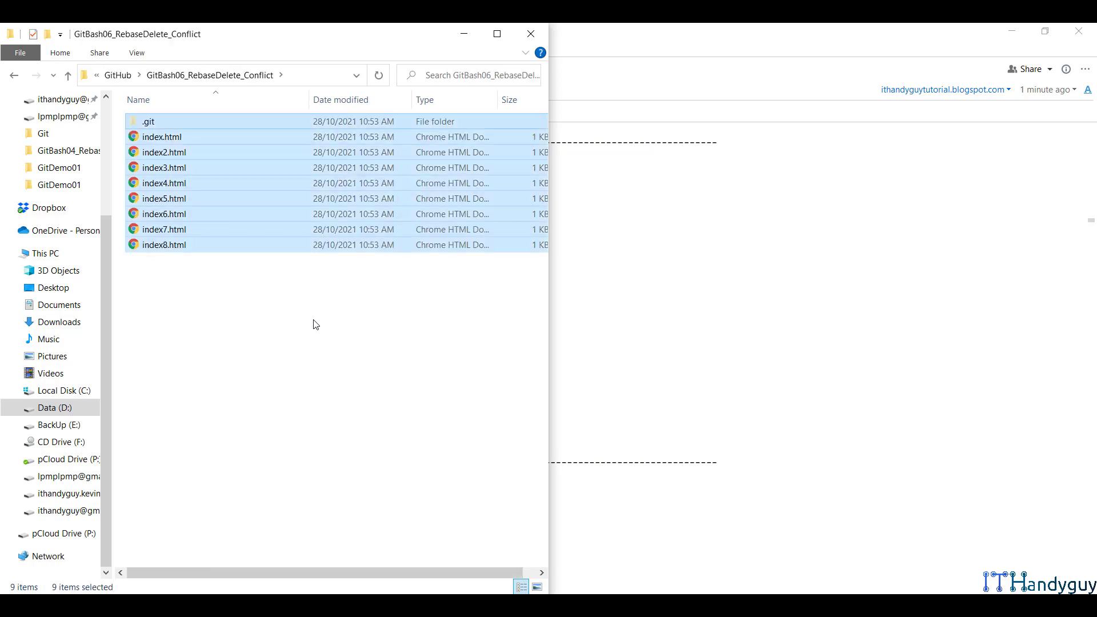
{"action": "key", "text": "Delete"}
{"action": "key", "text": "BackSpace"}
{"action": "key", "text": "Down"}
{"action": "key", "text": "Return"}
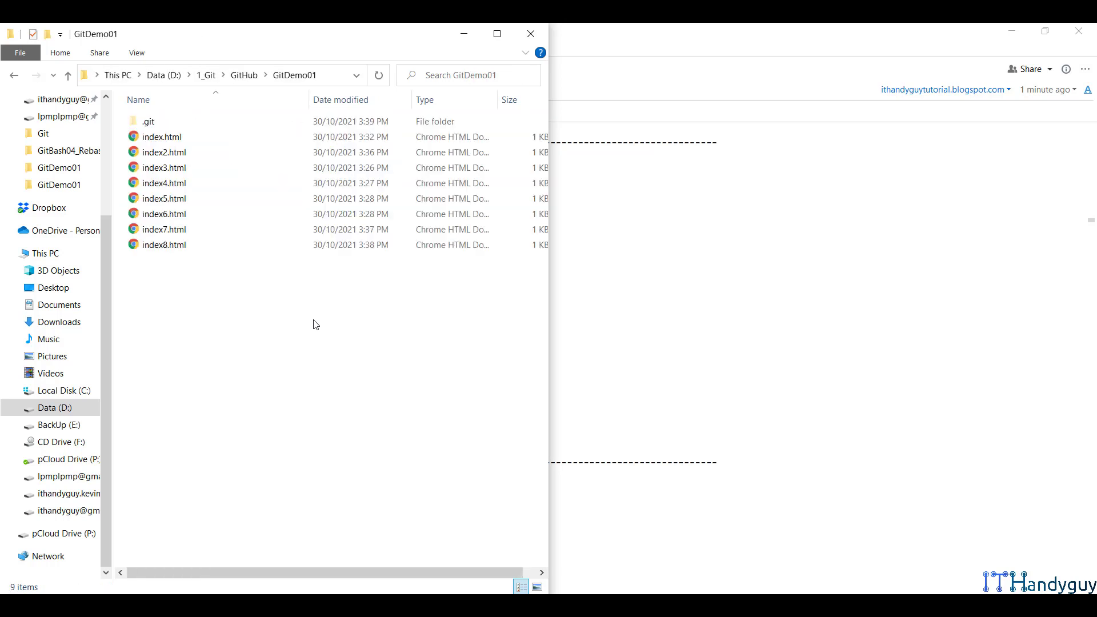
{"action": "left_click", "coordinate": [67, 75]}
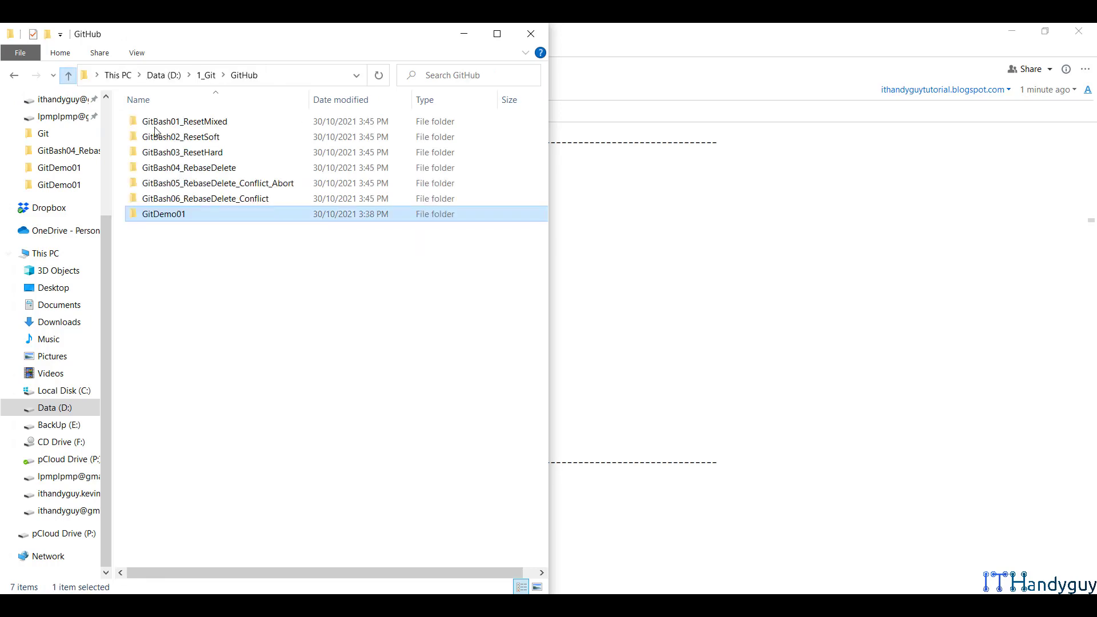
Step: Show the GitHub folder's full path in File Explorer and compare it with the GitBash working tree paths in the note
{"action": "left_click", "coordinate": [306, 75]}
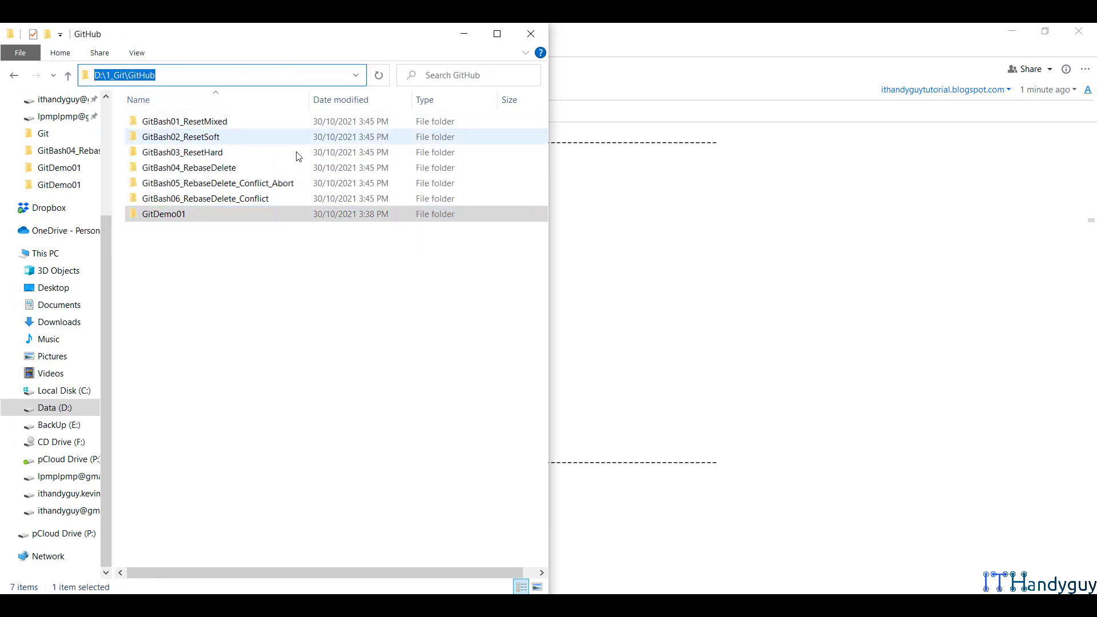
{"action": "key", "text": "alt+Tab"}
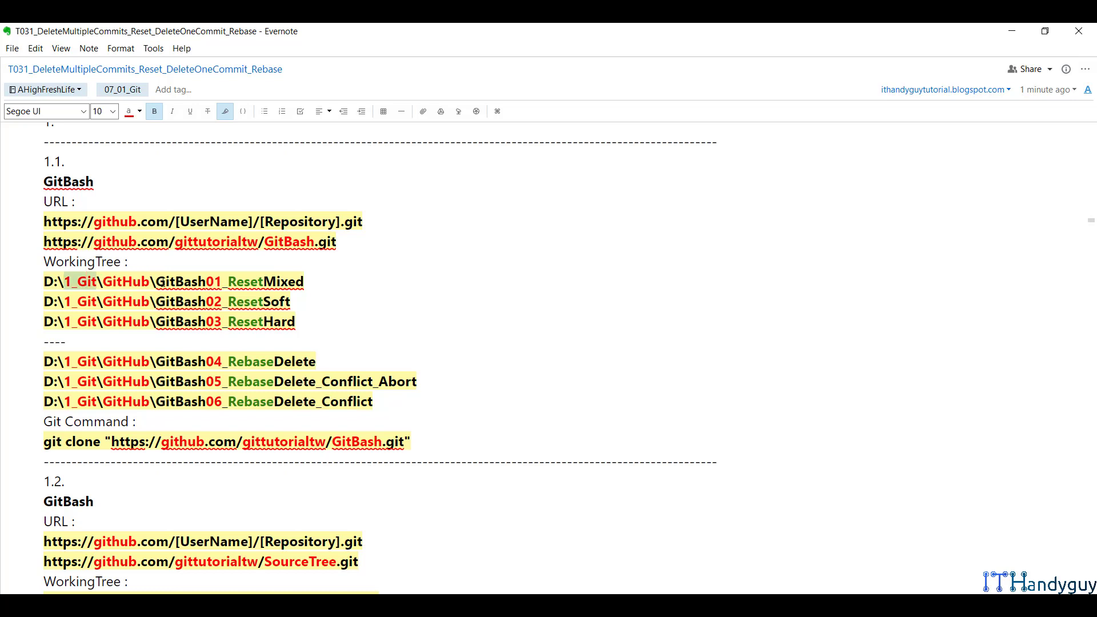
{"action": "double_click", "coordinate": [125, 281]}
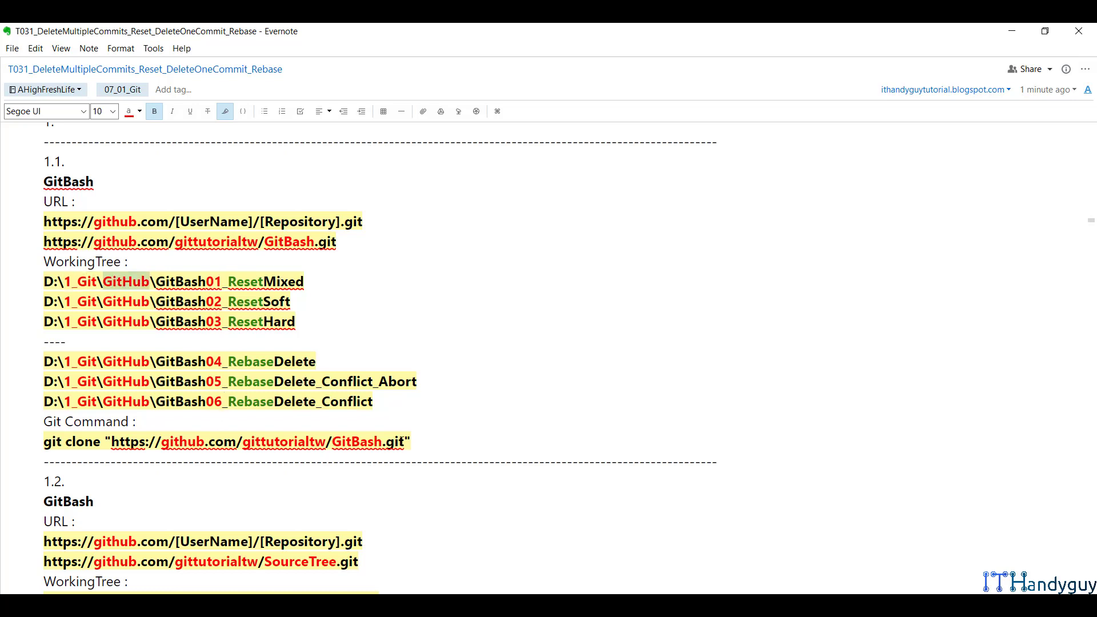
Step: Copy the note's GitBash git clone command, checking the repository's HTTPS clone URL on GitHub in the browser
{"action": "triple_click", "coordinate": [312, 441]}
{"action": "right_click", "coordinate": [313, 442]}
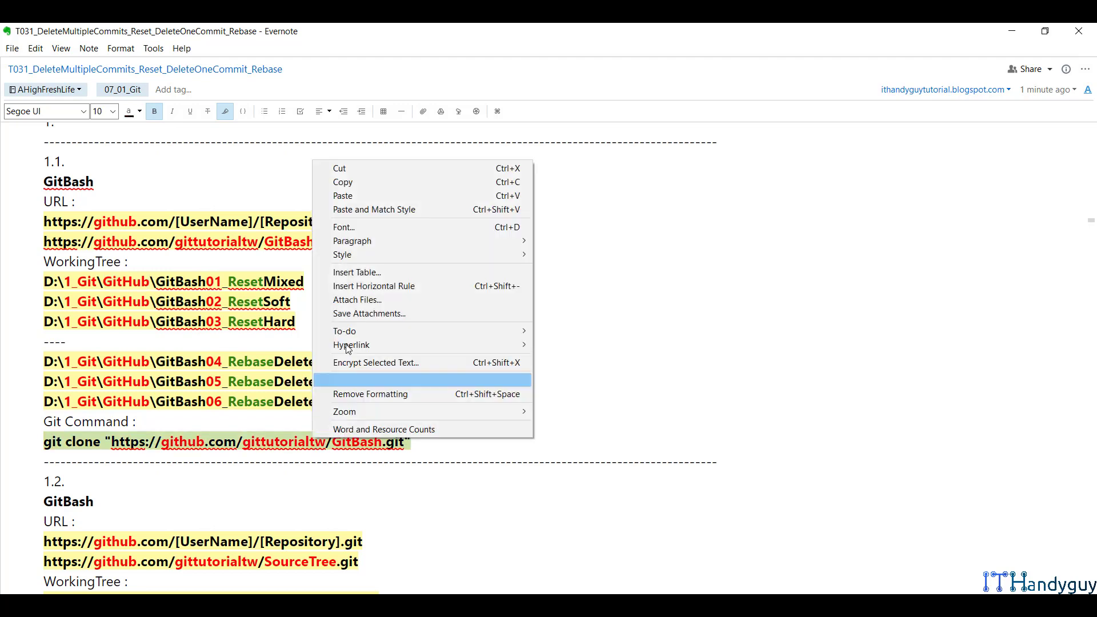
{"action": "left_click", "coordinate": [391, 180]}
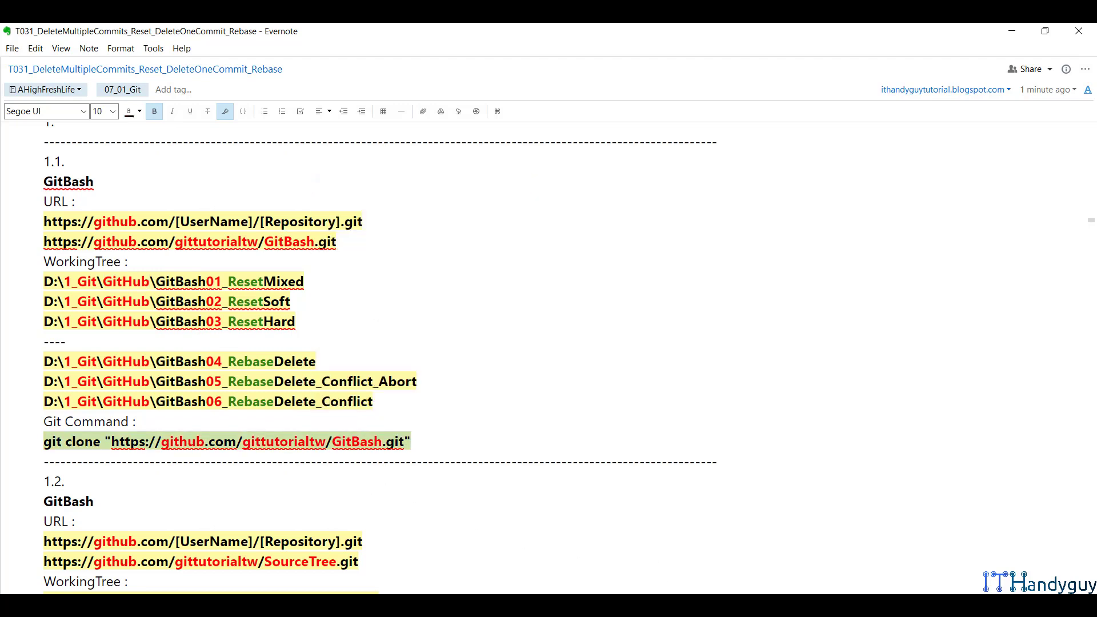
{"action": "left_click", "coordinate": [741, 605]}
{"action": "left_click", "coordinate": [267, 40]}
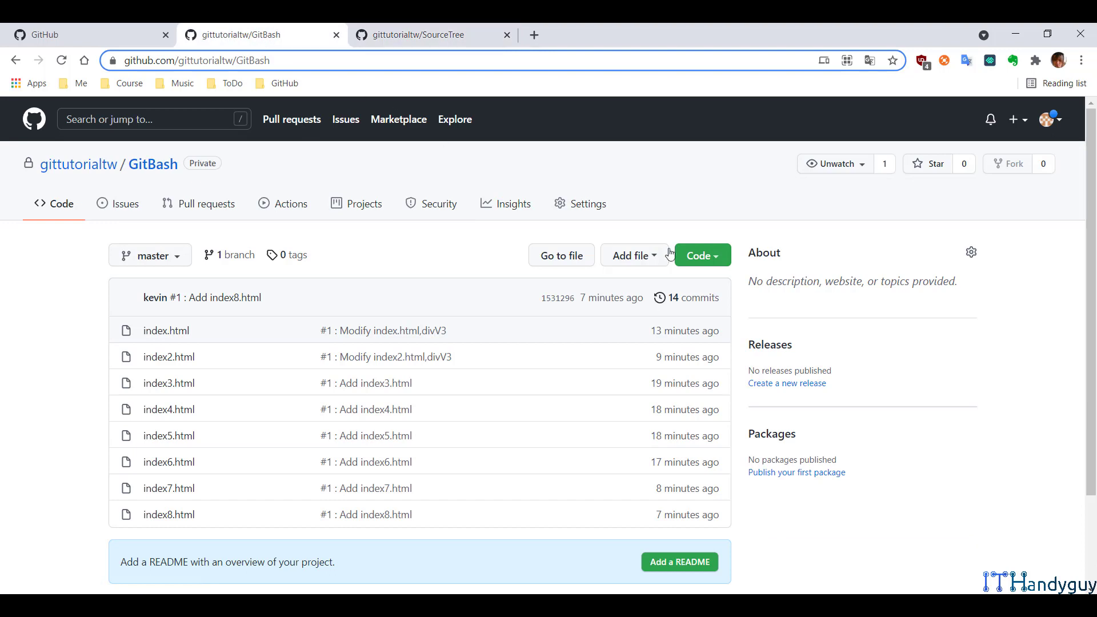
{"action": "left_click", "coordinate": [720, 259]}
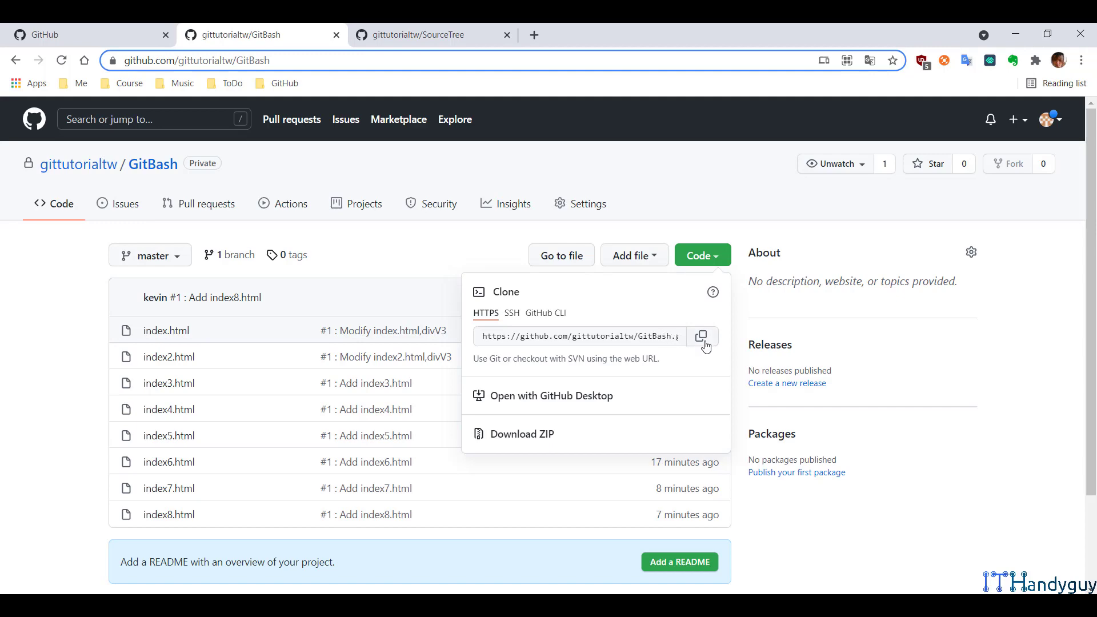
{"action": "left_click", "coordinate": [1002, 28]}
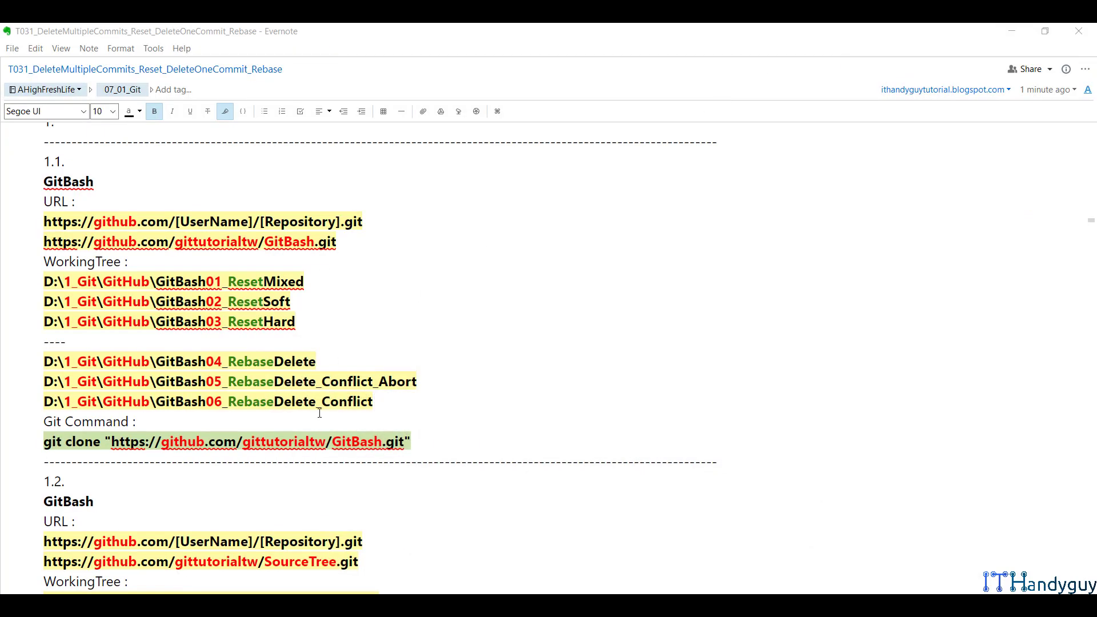
{"action": "right_click", "coordinate": [299, 444]}
{"action": "left_click", "coordinate": [352, 182]}
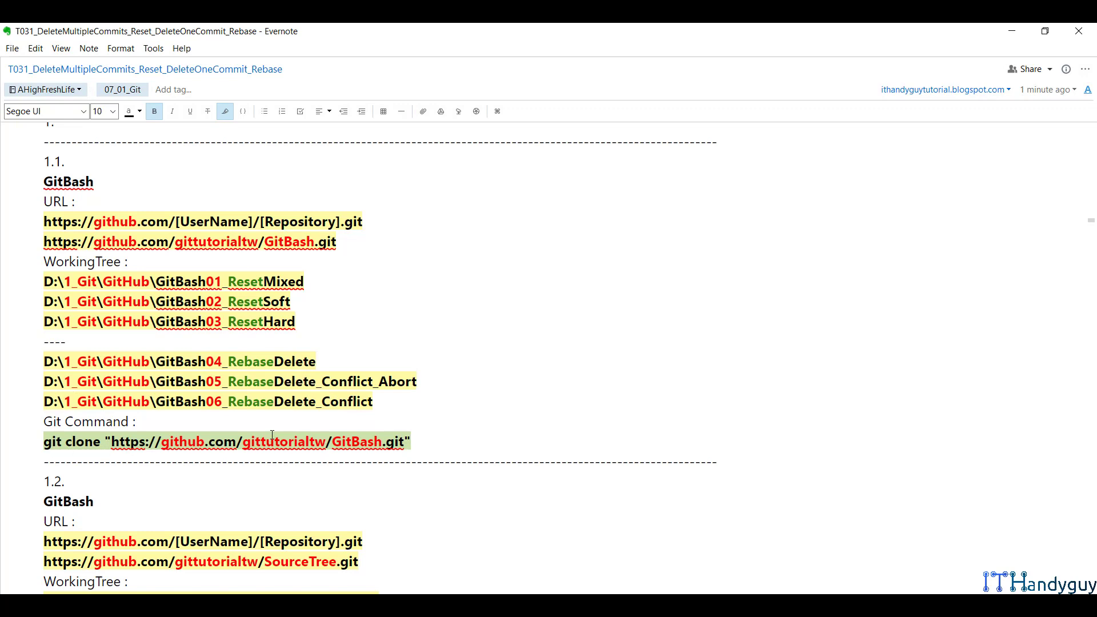
{"action": "key", "text": "alt+Tab"}
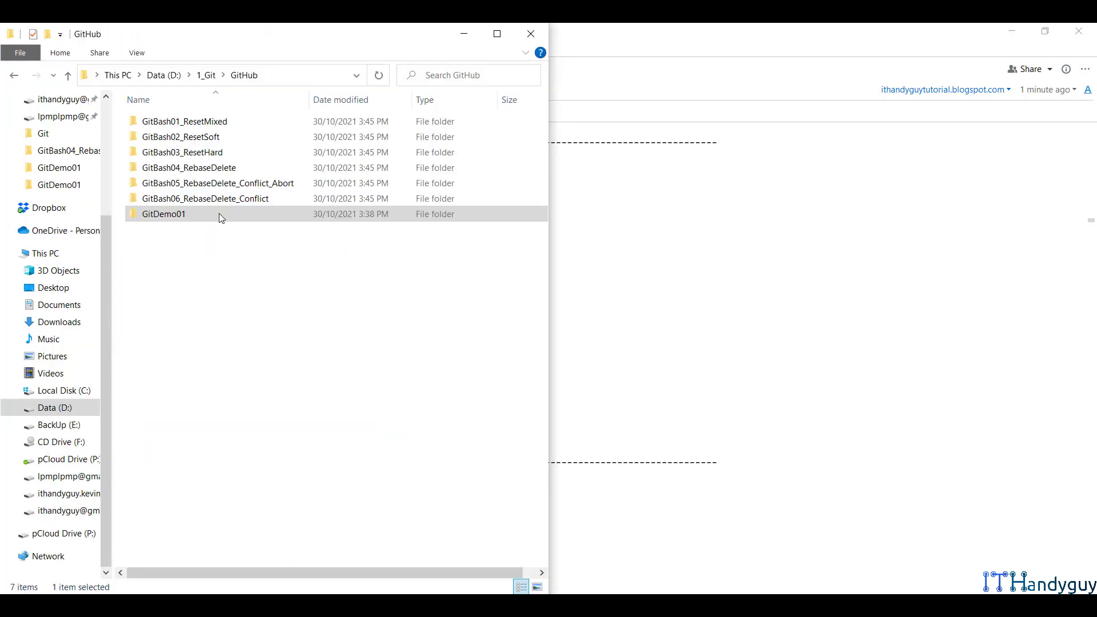
{"action": "double_click", "coordinate": [293, 126]}
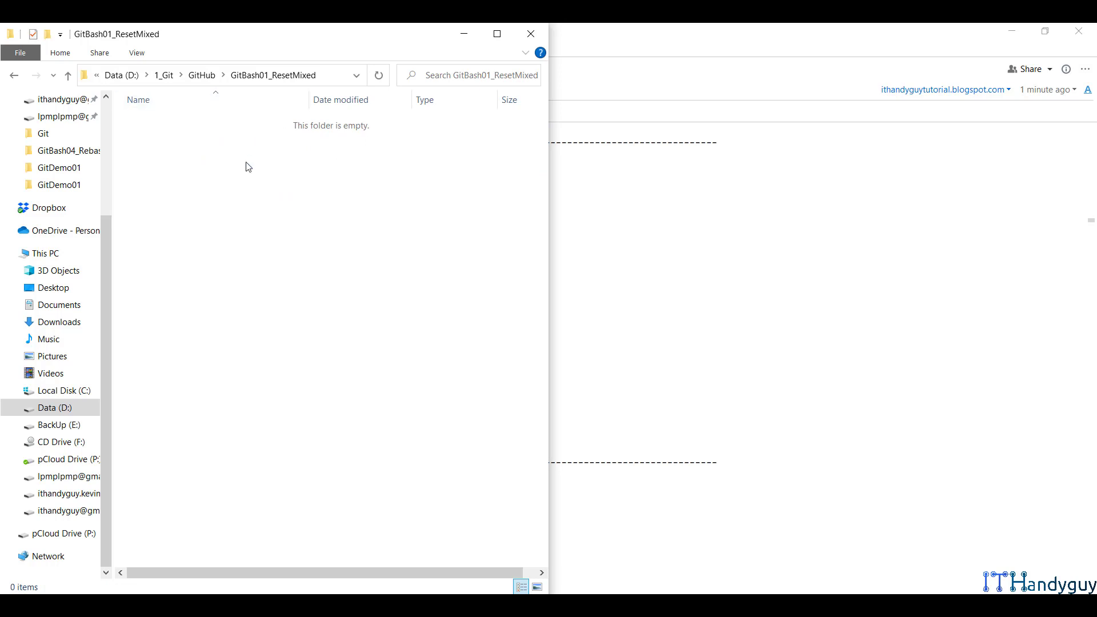
{"action": "right_click", "coordinate": [248, 166]}
{"action": "left_click", "coordinate": [313, 351]}
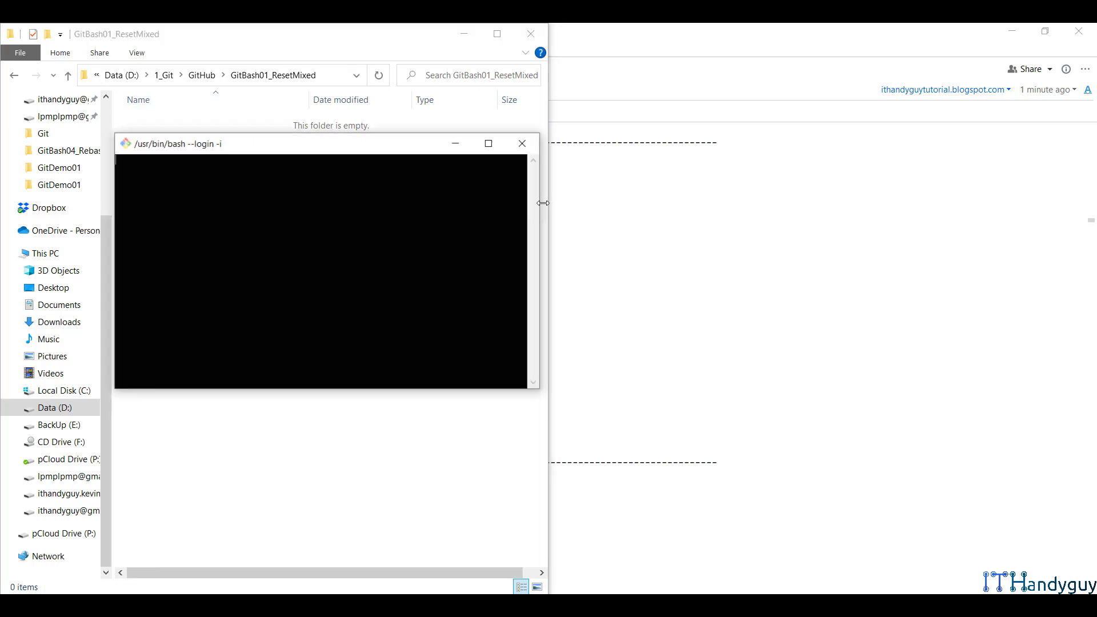
{"action": "key", "text": "super+Right"}
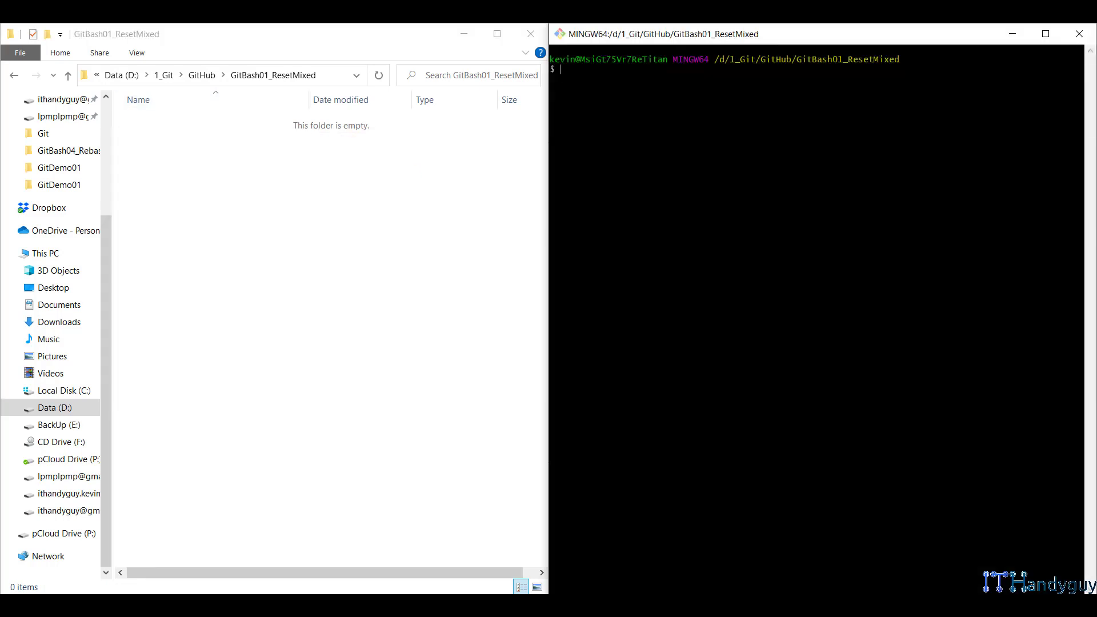
{"action": "right_click", "coordinate": [628, 91]}
{"action": "left_click", "coordinate": [663, 122]}
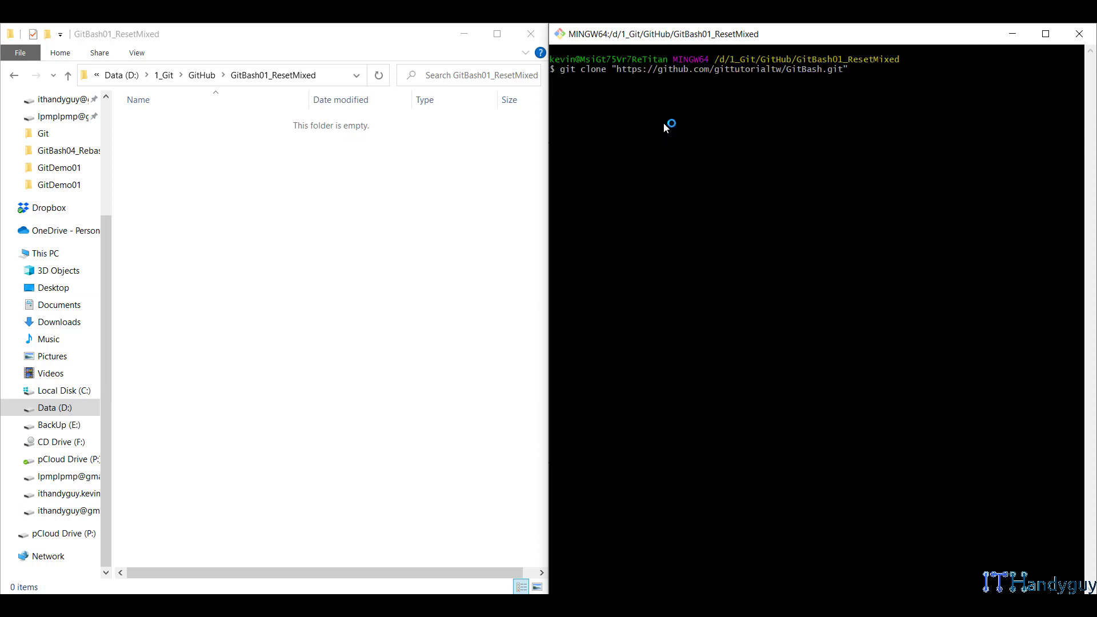
{"action": "key", "text": "Return"}
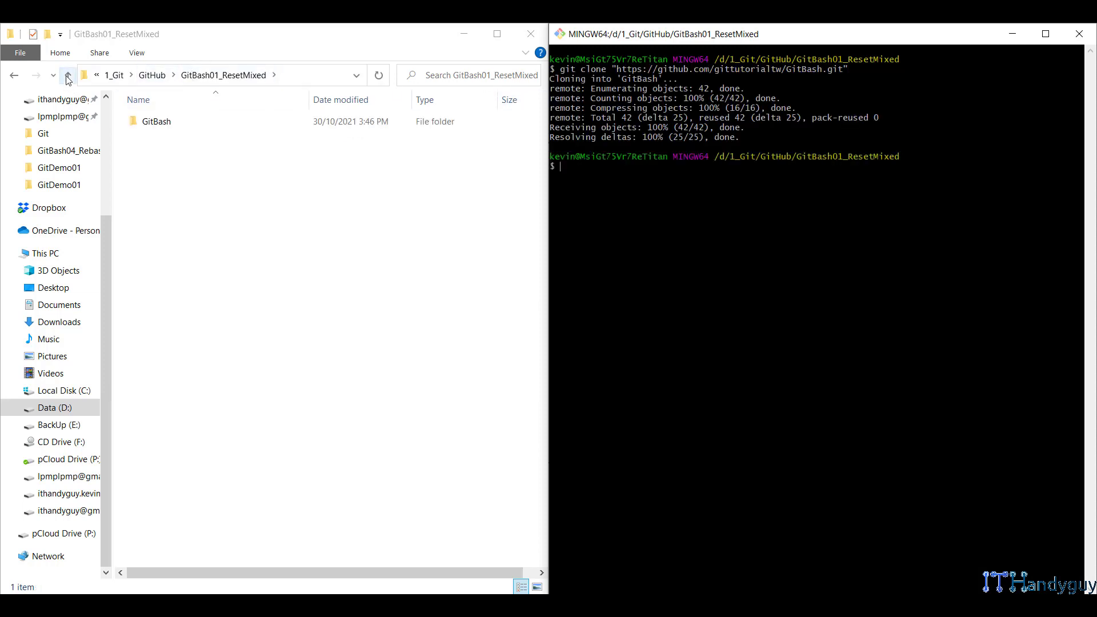
{"action": "double_click", "coordinate": [174, 121]}
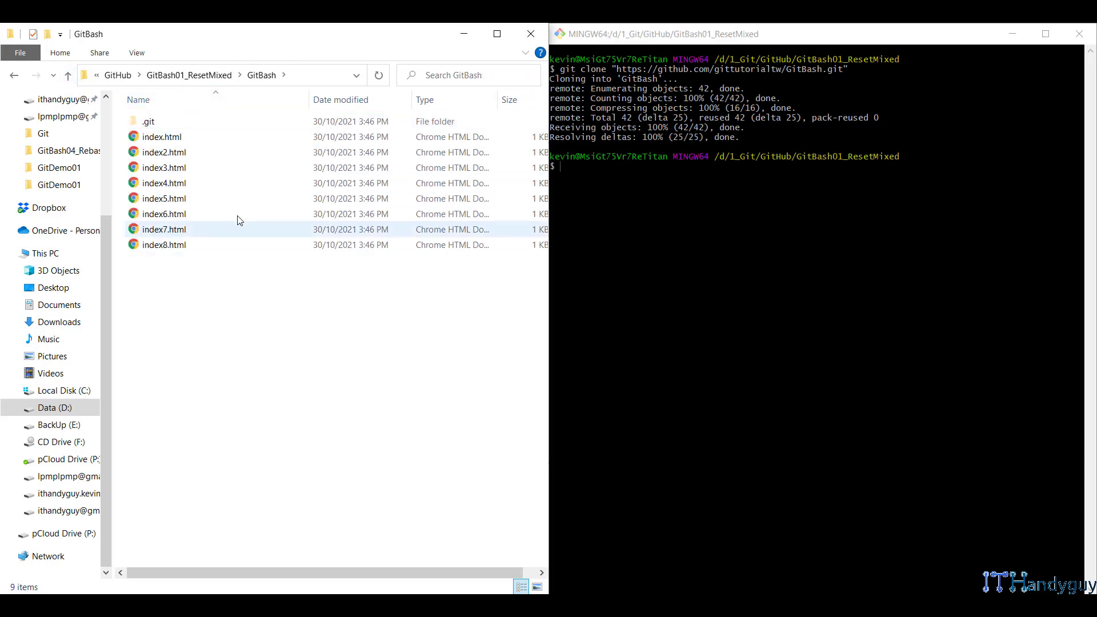
{"action": "left_click", "coordinate": [68, 75]}
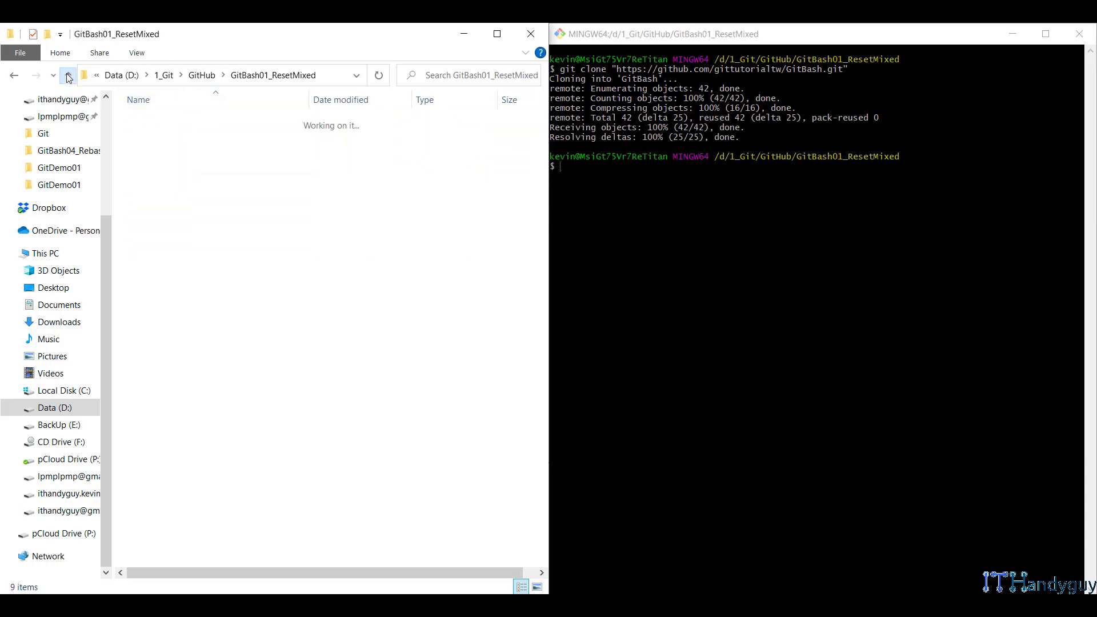
{"action": "left_click", "coordinate": [68, 75]}
{"action": "left_click", "coordinate": [183, 138]}
{"action": "double_click", "coordinate": [183, 138]}
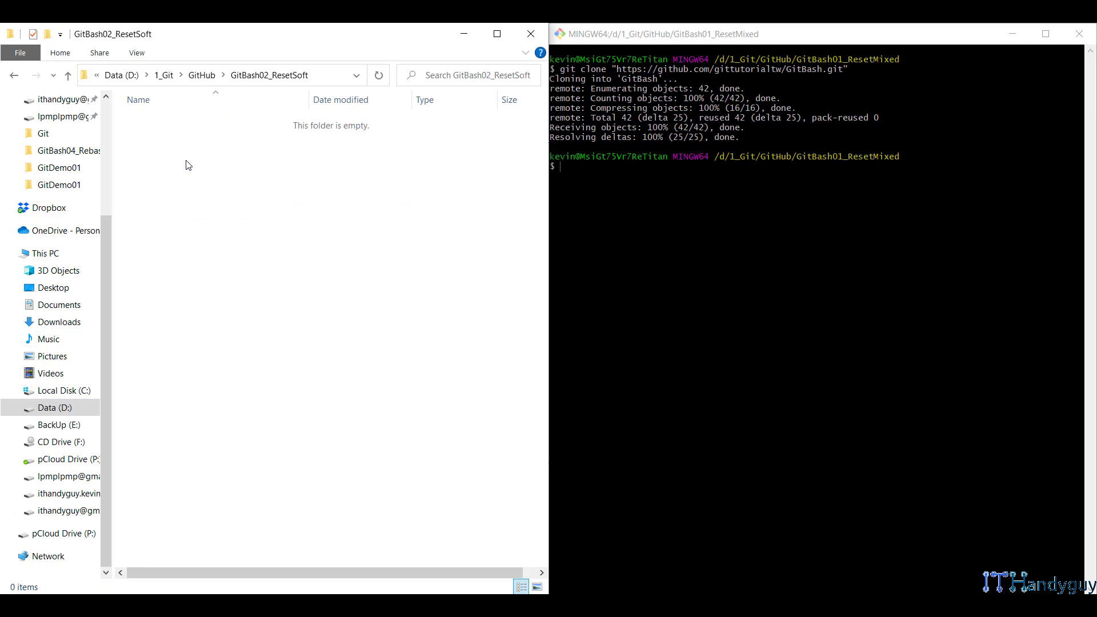
{"action": "right_click", "coordinate": [181, 156]}
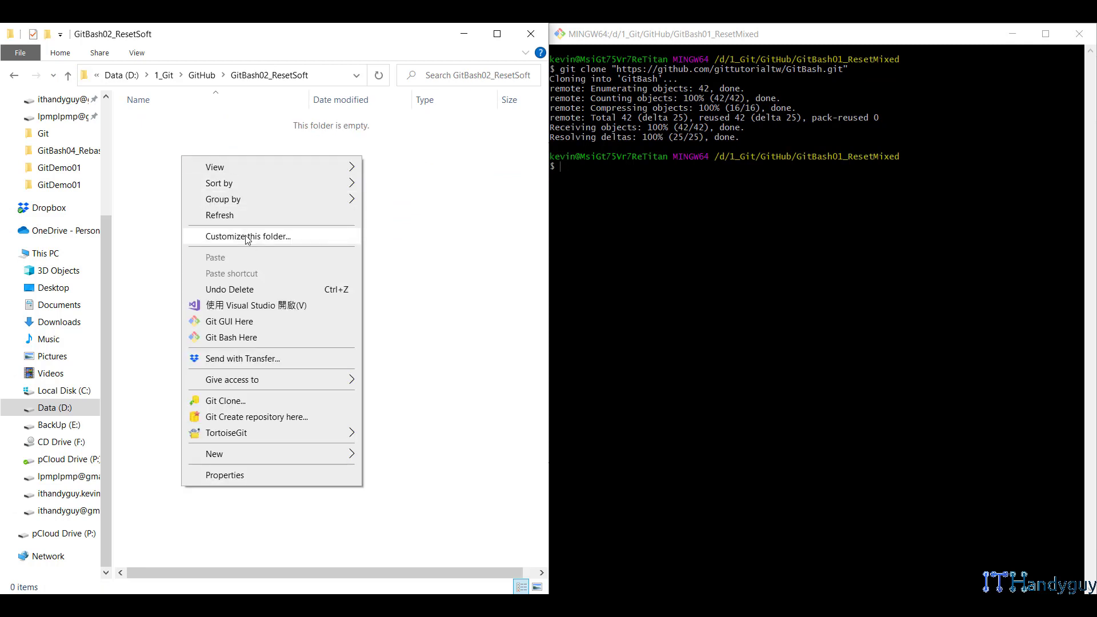
{"action": "left_click", "coordinate": [287, 340]}
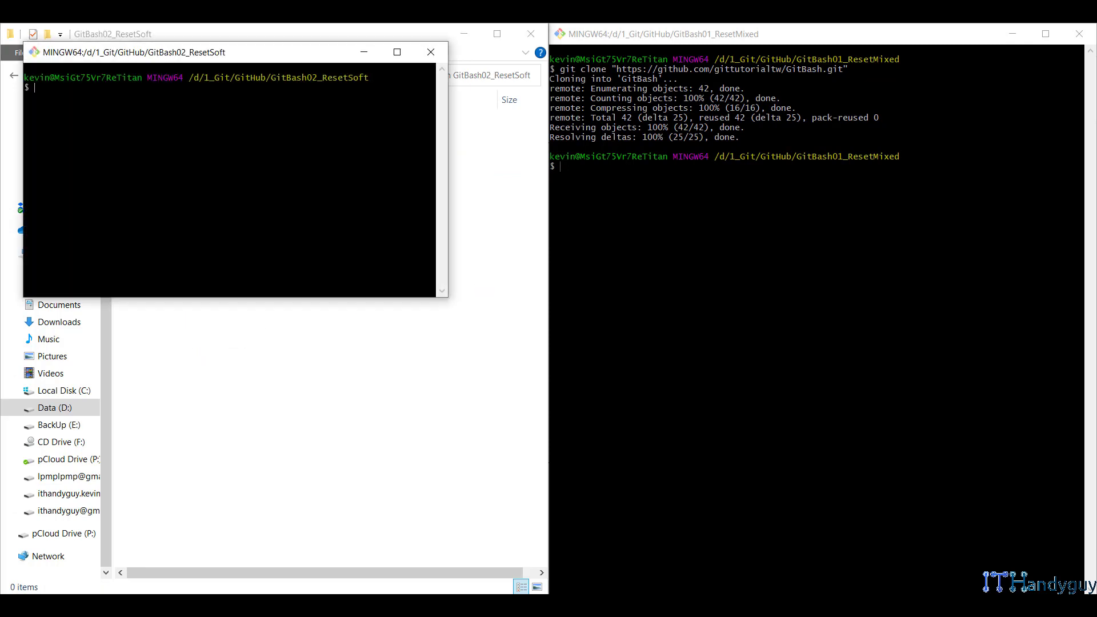
{"action": "right_click", "coordinate": [660, 98]}
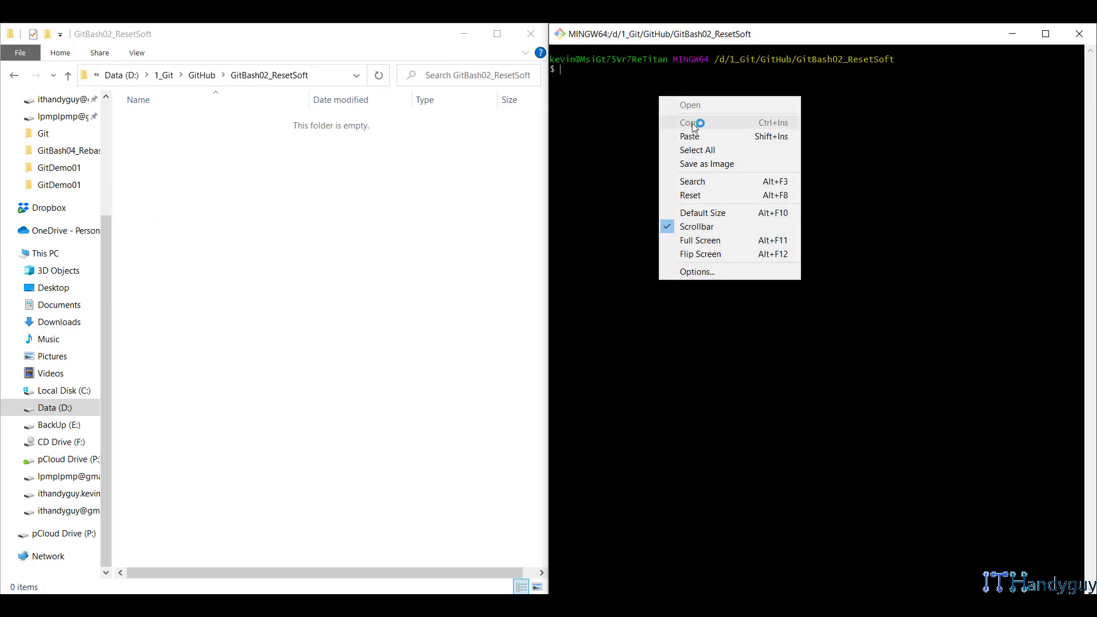
{"action": "left_click", "coordinate": [728, 136]}
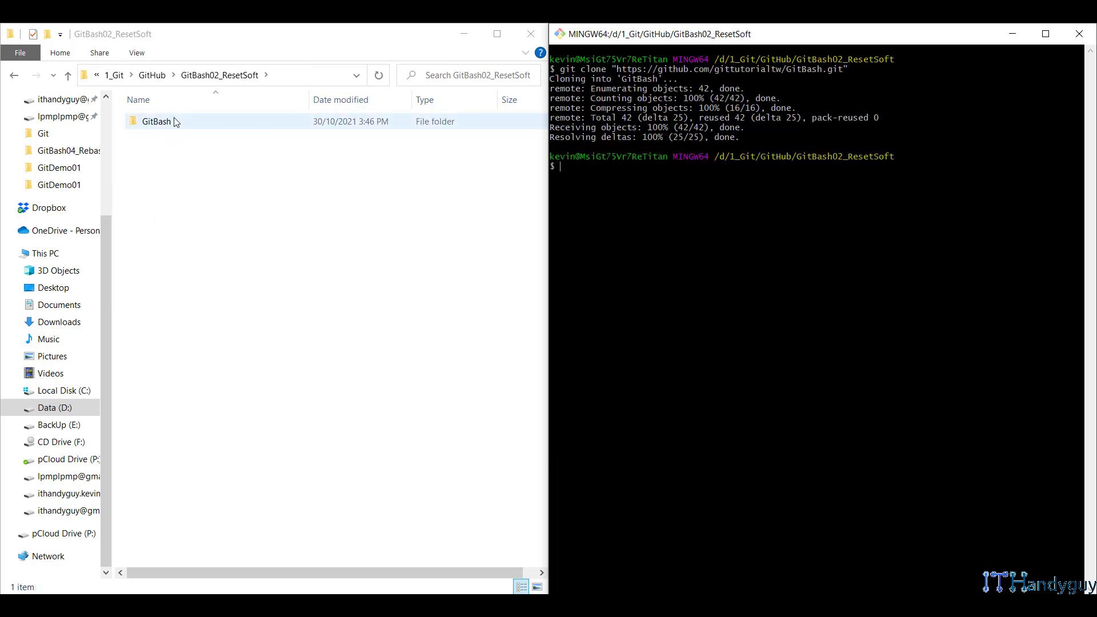
{"action": "double_click", "coordinate": [157, 122]}
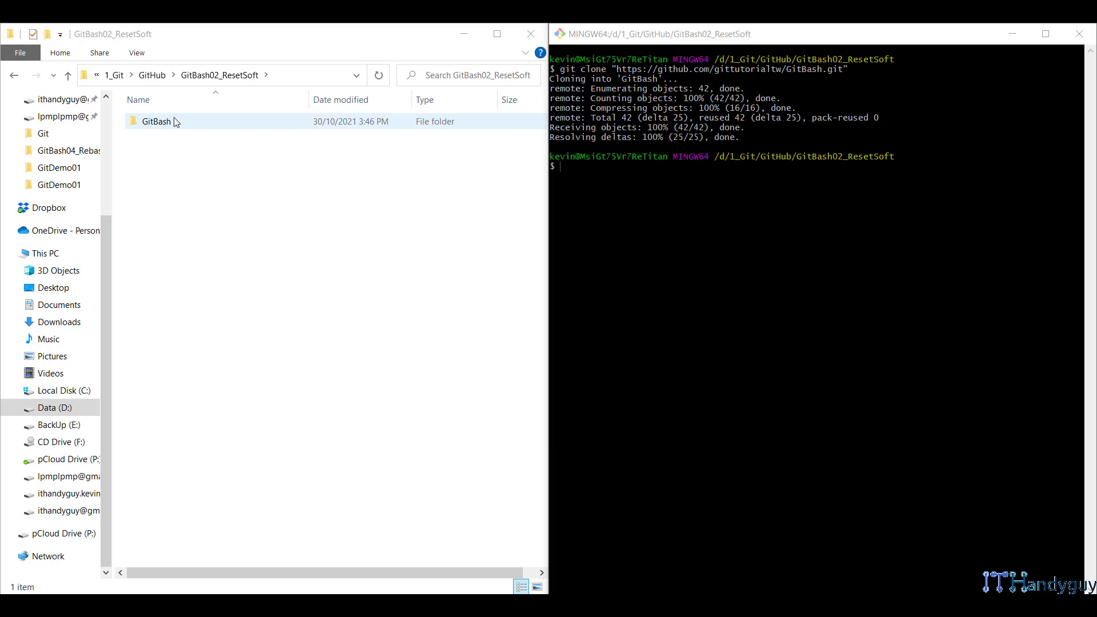
{"action": "left_click", "coordinate": [69, 76]}
{"action": "left_click", "coordinate": [67, 76]}
{"action": "left_click", "coordinate": [188, 152]}
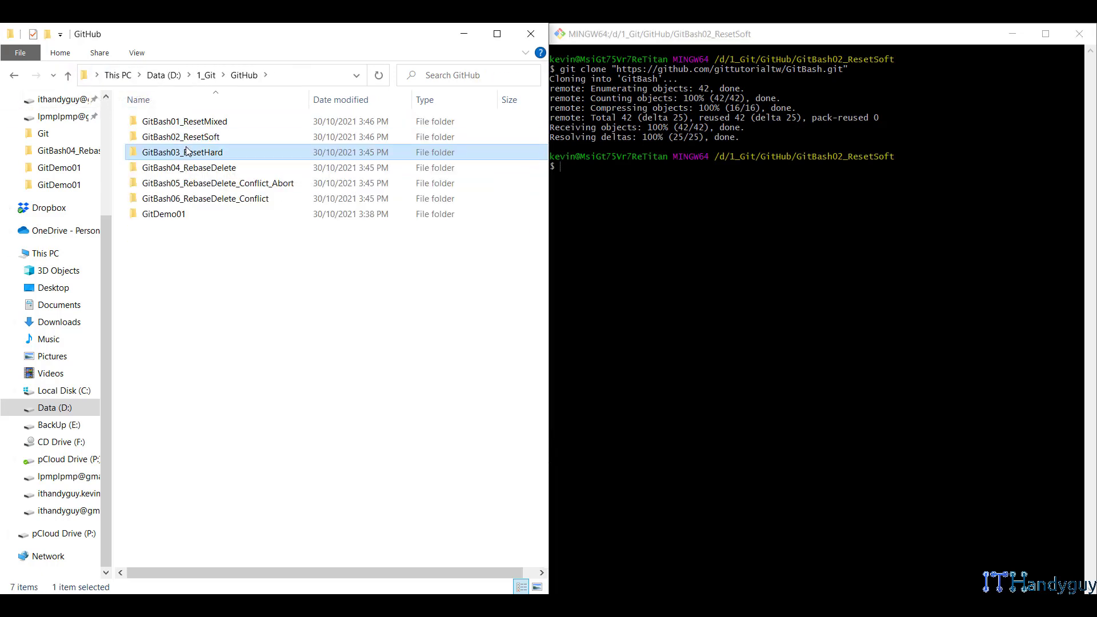
{"action": "double_click", "coordinate": [188, 152]}
{"action": "right_click", "coordinate": [187, 148]}
{"action": "left_click", "coordinate": [282, 325]}
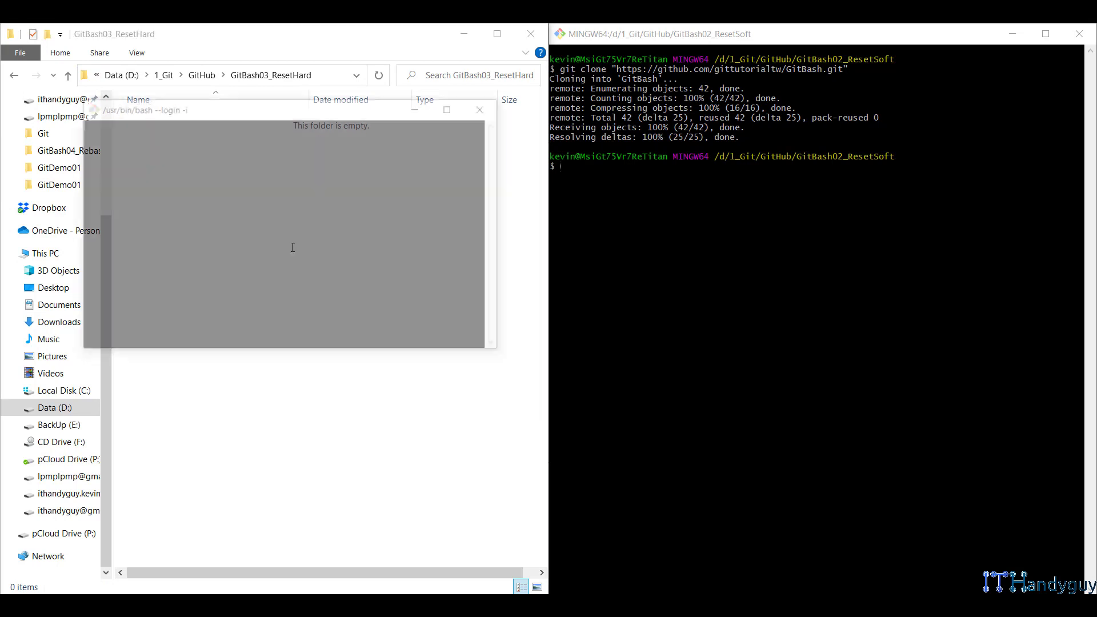
{"action": "key", "text": "super+Right"}
{"action": "right_click", "coordinate": [656, 121]}
{"action": "left_click", "coordinate": [704, 160]}
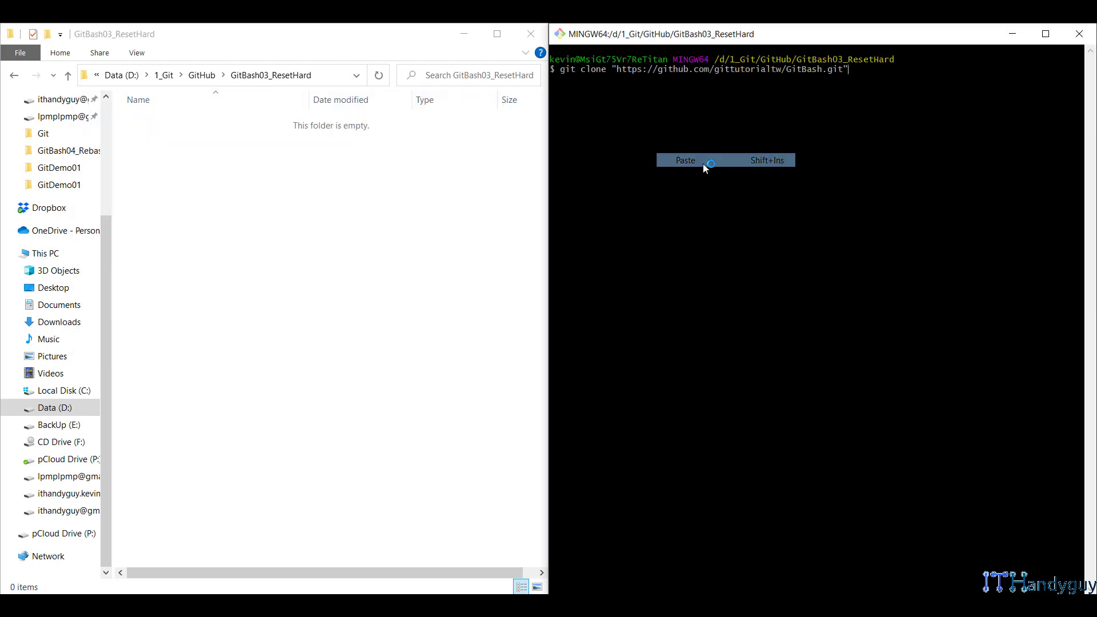
{"action": "key", "text": "Return"}
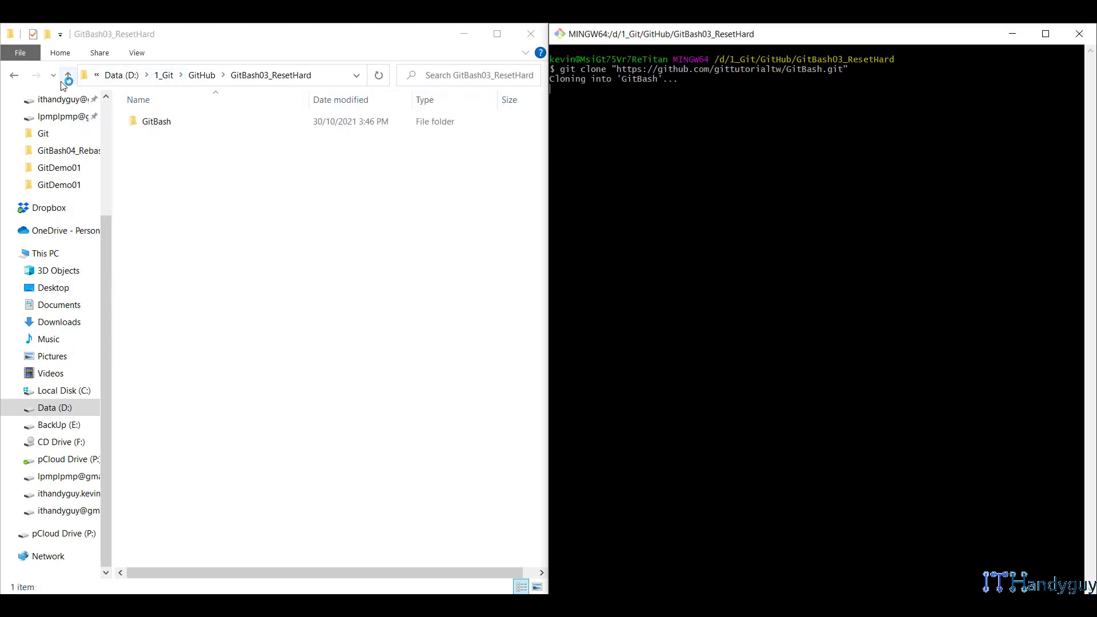
{"action": "left_click", "coordinate": [63, 80]}
{"action": "double_click", "coordinate": [172, 166]}
{"action": "right_click", "coordinate": [195, 160]}
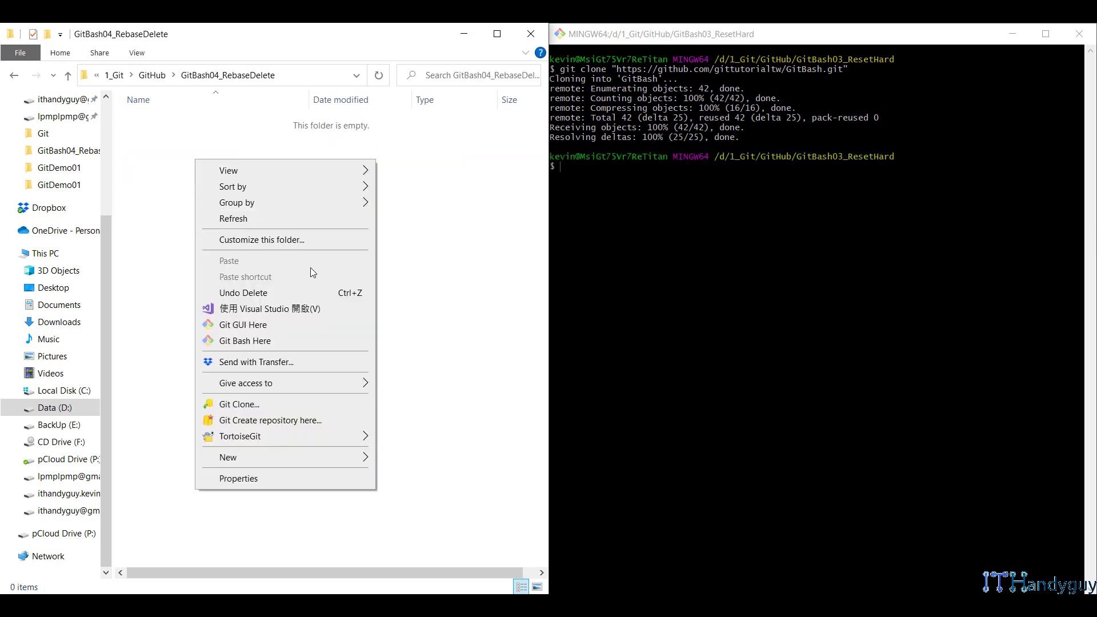
{"action": "left_click", "coordinate": [350, 340]}
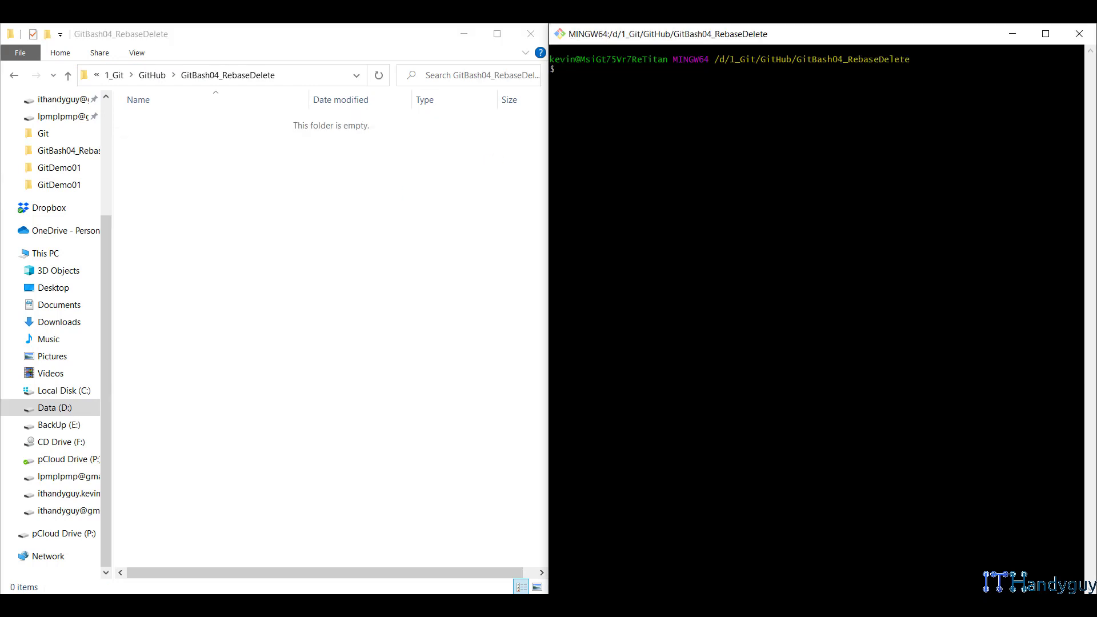
{"action": "right_click", "coordinate": [644, 96]}
{"action": "left_click", "coordinate": [681, 135]}
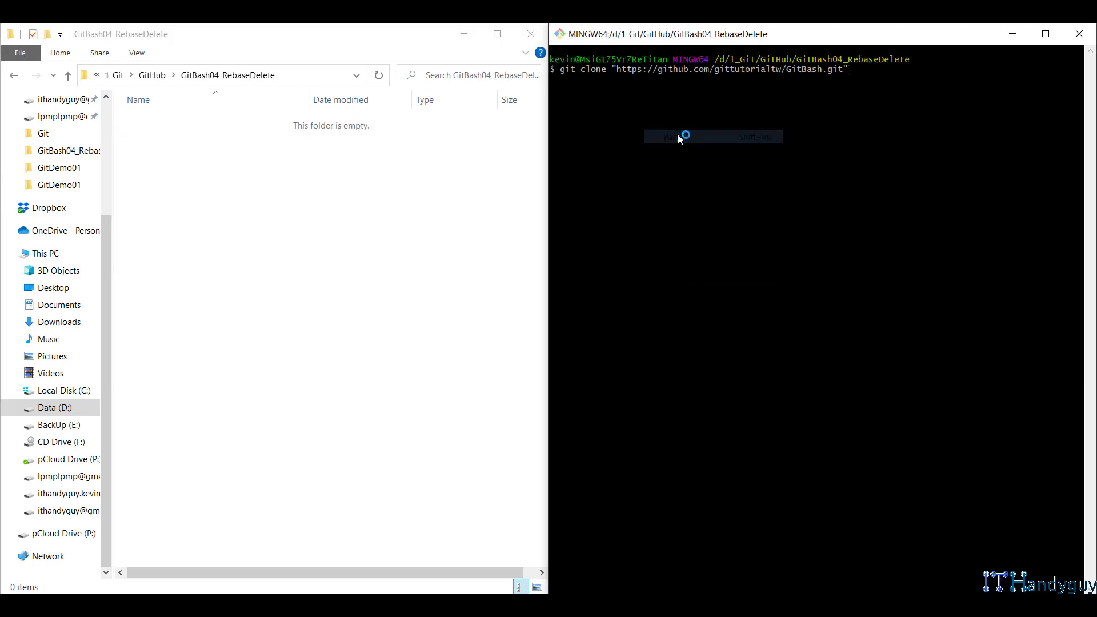
{"action": "left_click", "coordinate": [68, 76]}
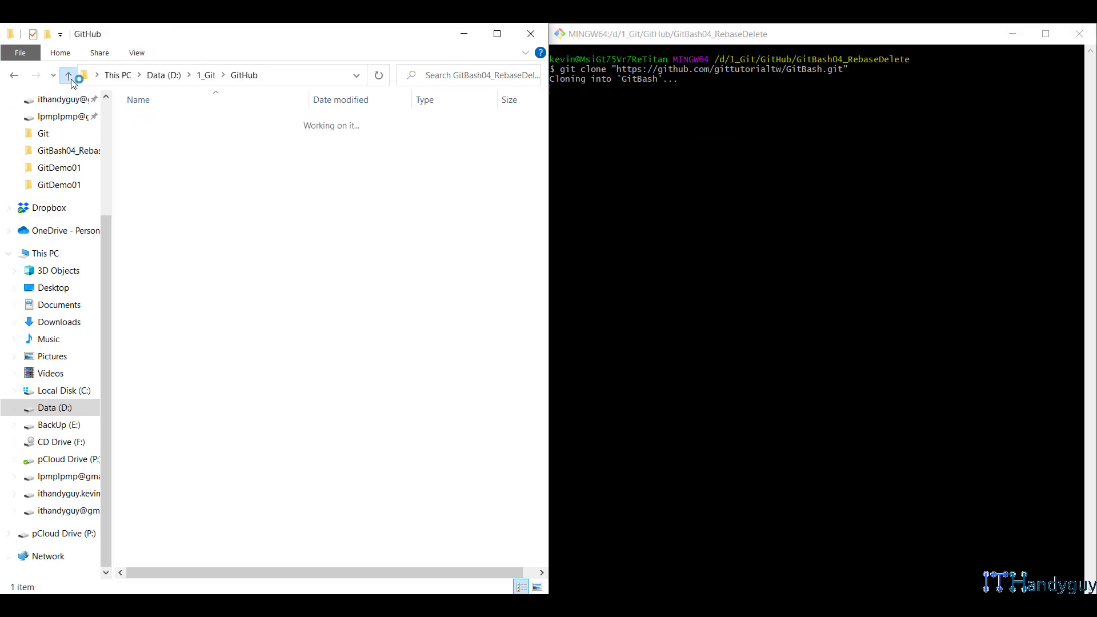
{"action": "double_click", "coordinate": [217, 170]}
{"action": "right_click", "coordinate": [218, 170]}
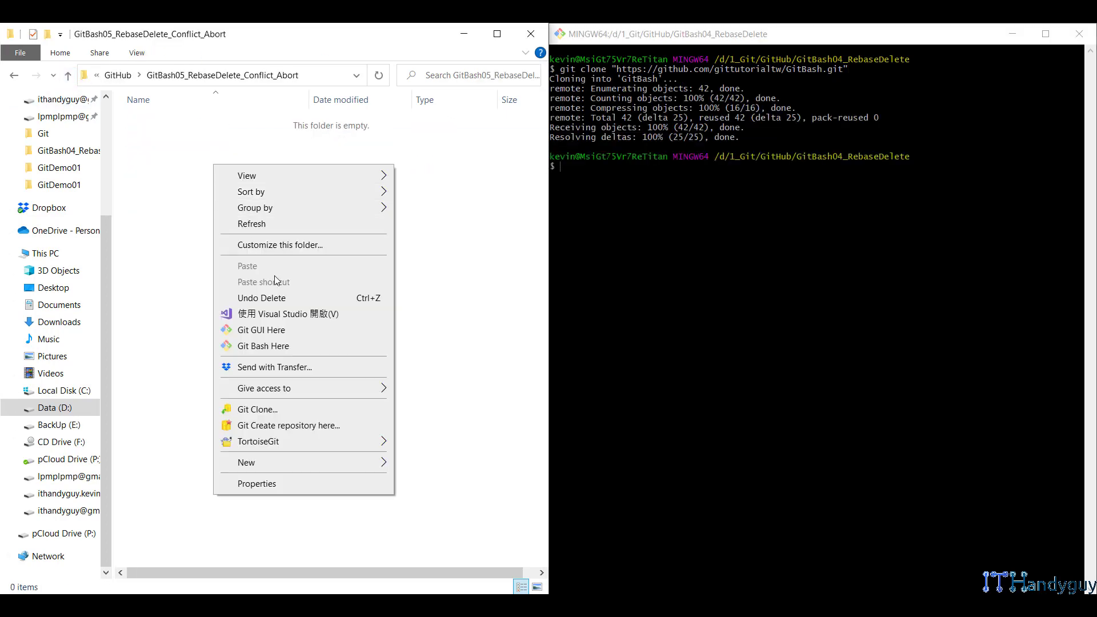
{"action": "left_click", "coordinate": [327, 346]}
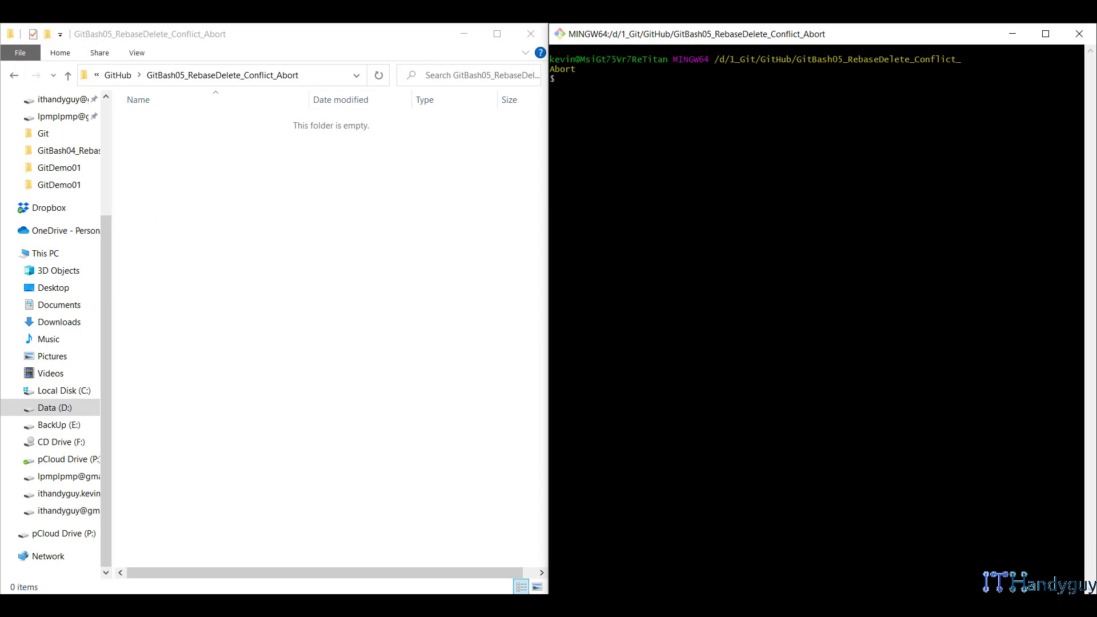
{"action": "right_click", "coordinate": [681, 100]}
{"action": "left_click", "coordinate": [731, 140]}
{"action": "key", "text": "Return"}
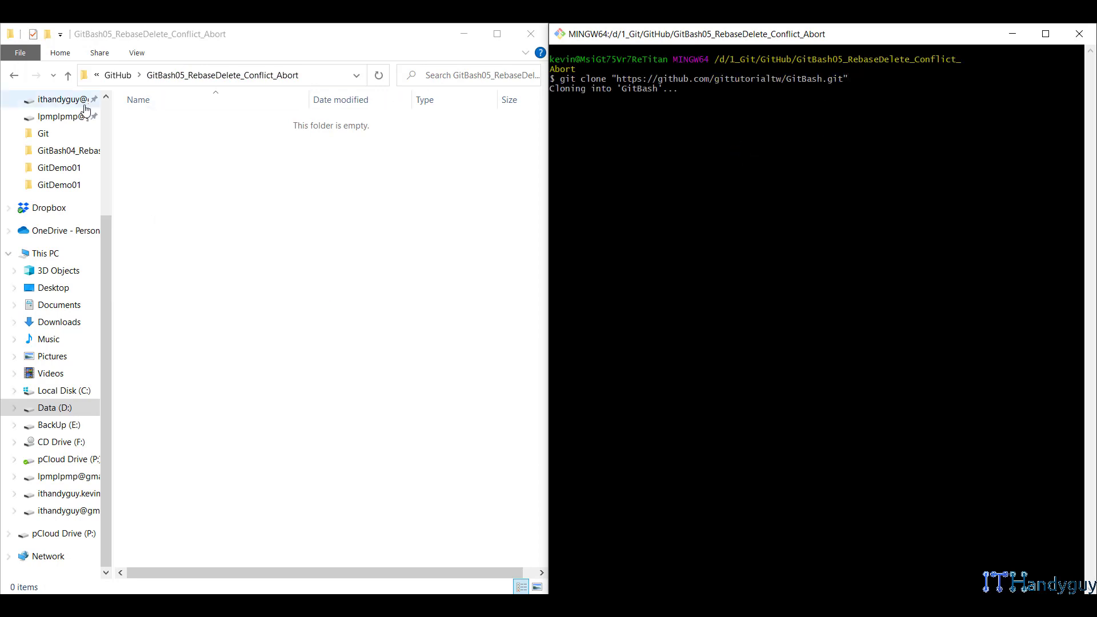
{"action": "left_click", "coordinate": [67, 75]}
{"action": "left_click", "coordinate": [188, 200]}
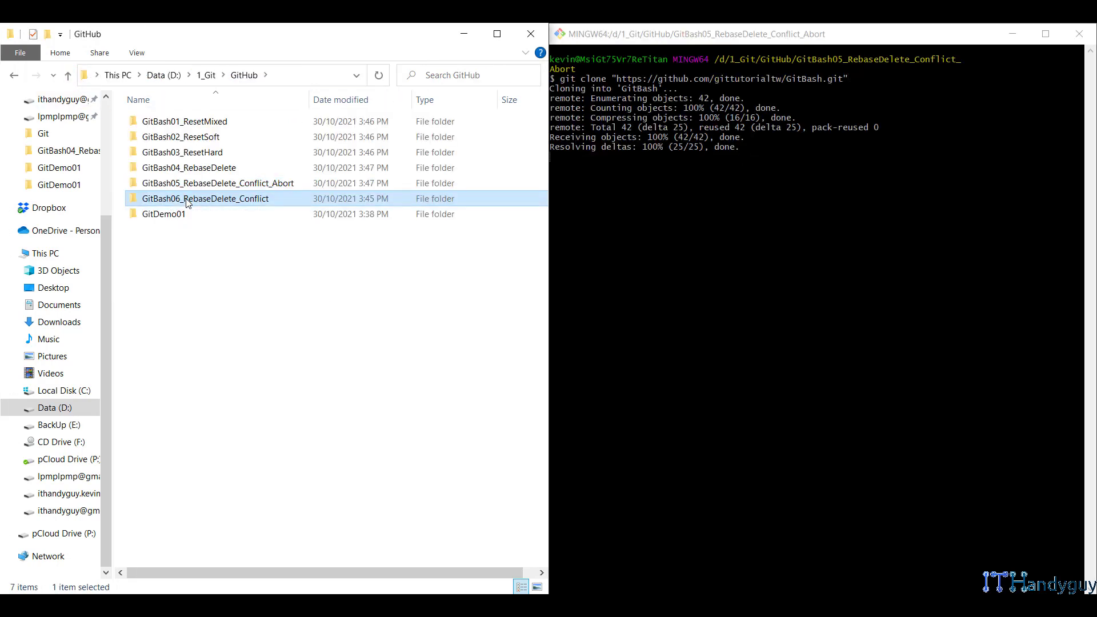
{"action": "double_click", "coordinate": [189, 200]}
{"action": "right_click", "coordinate": [186, 148]}
{"action": "left_click", "coordinate": [234, 330]}
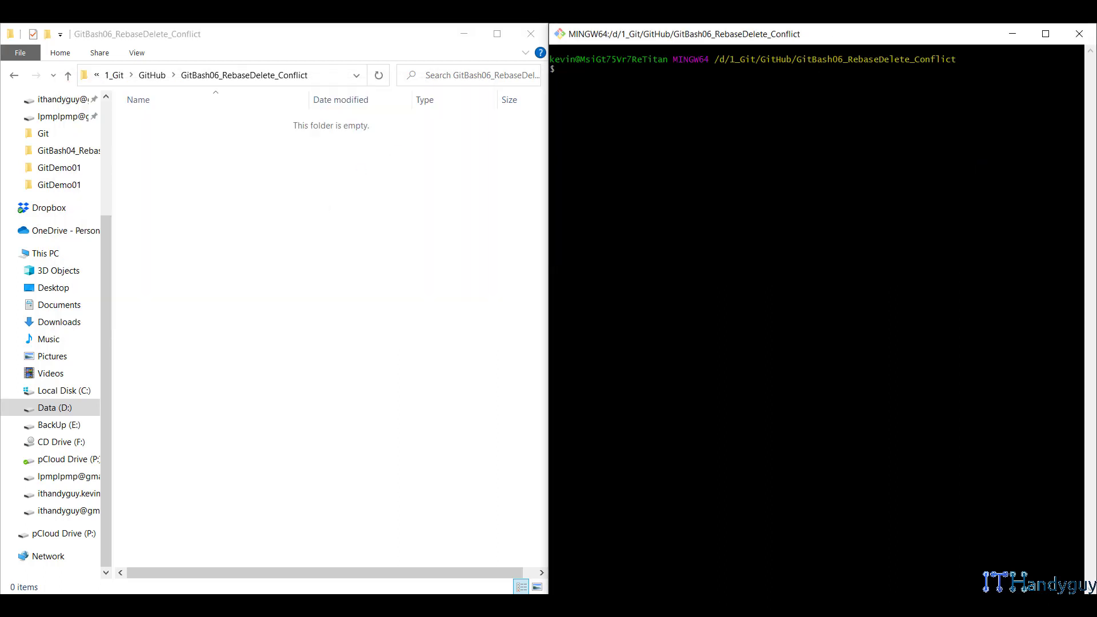
{"action": "right_click", "coordinate": [573, 110]}
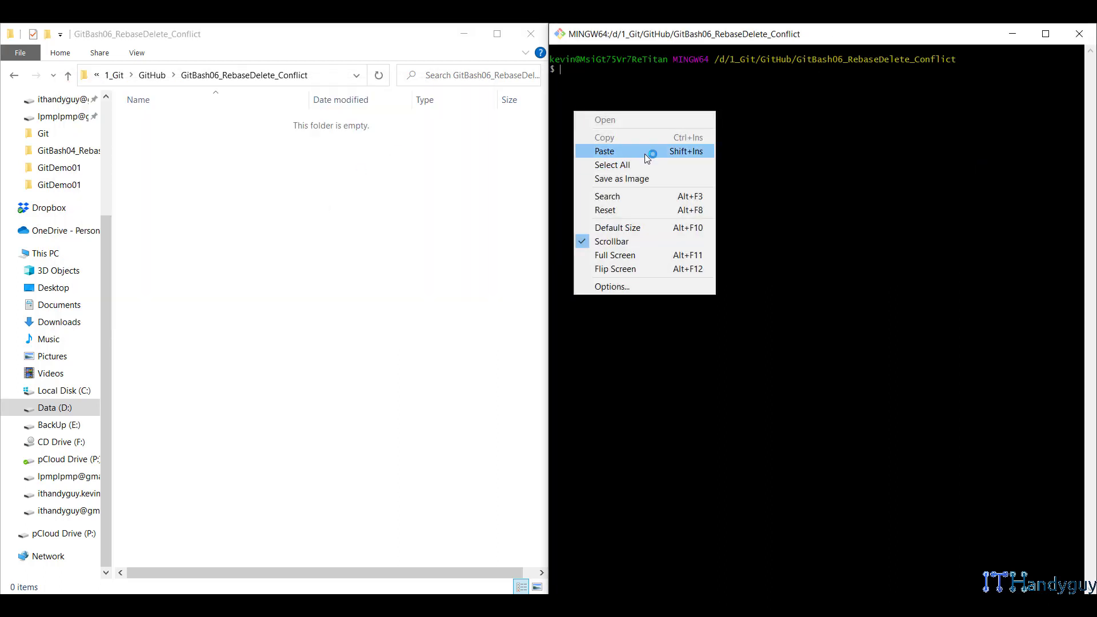
{"action": "left_click", "coordinate": [645, 153]}
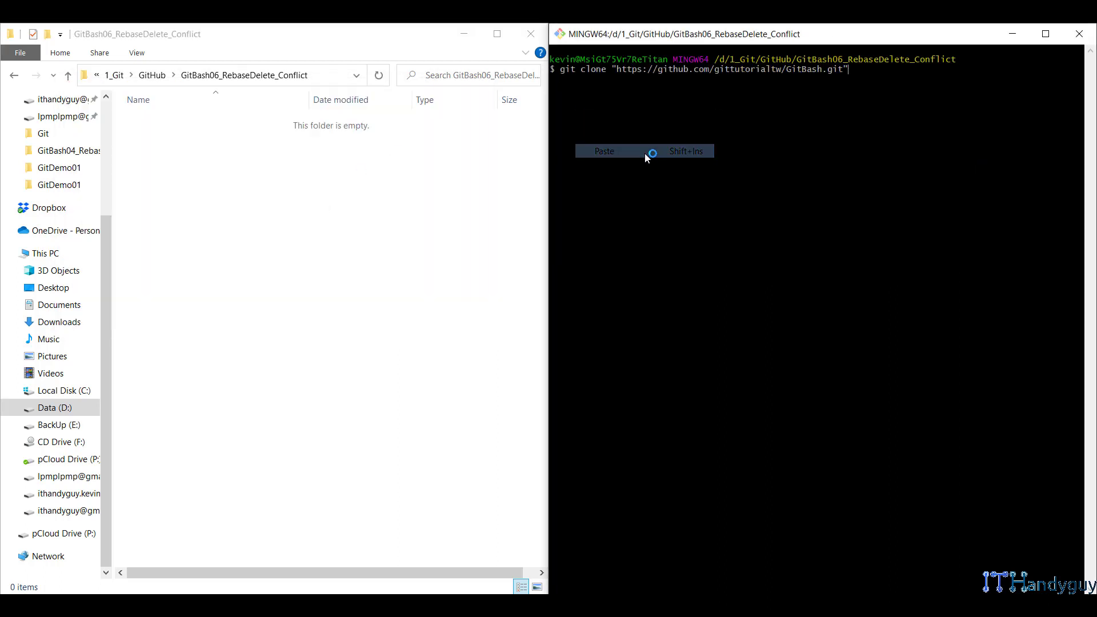
Step: Move all contents of the cloned GitBash subfolder up into GitBash01_ResetMixed and delete the emptied GitBash subfolder
{"action": "left_click", "coordinate": [71, 77]}
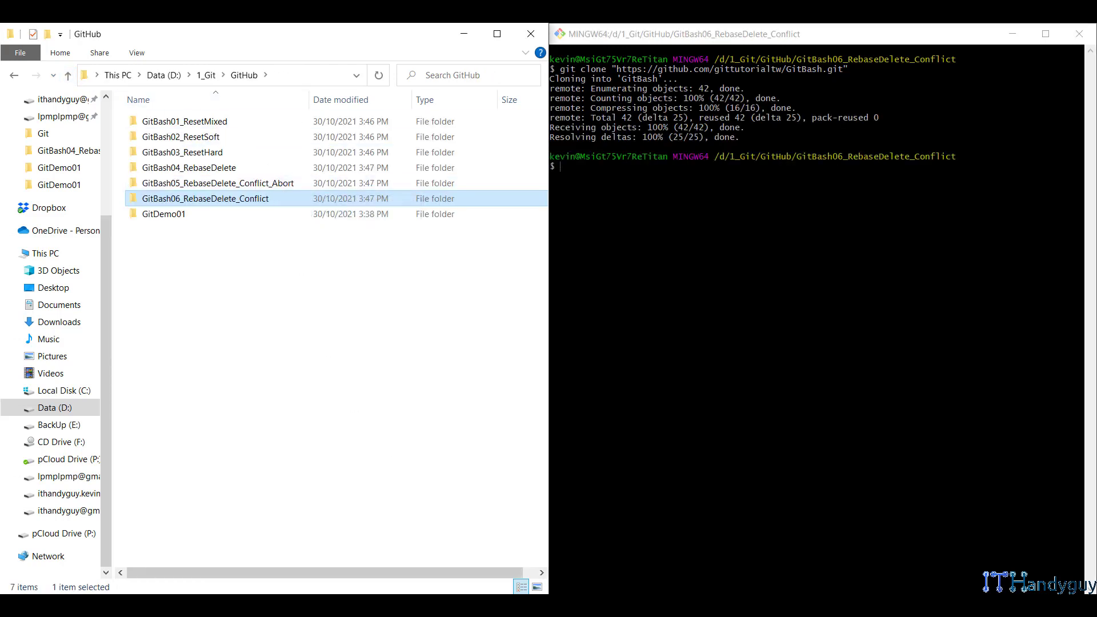
{"action": "key", "text": "alt+Tab"}
{"action": "double_click", "coordinate": [333, 121]}
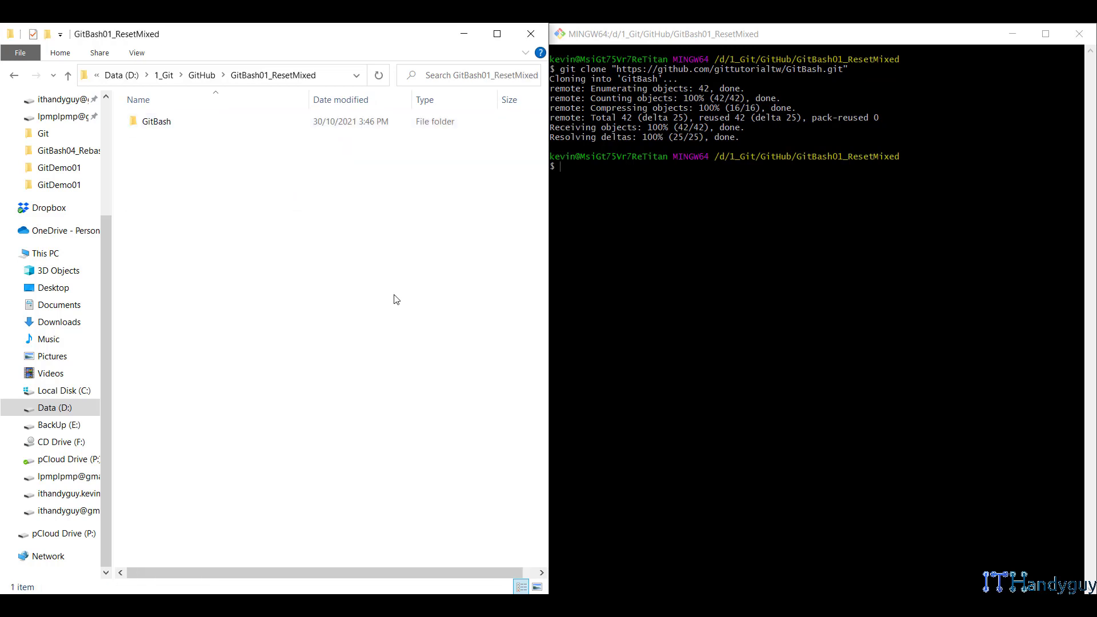
{"action": "double_click", "coordinate": [217, 115]}
{"action": "key", "text": "ctrl+a"}
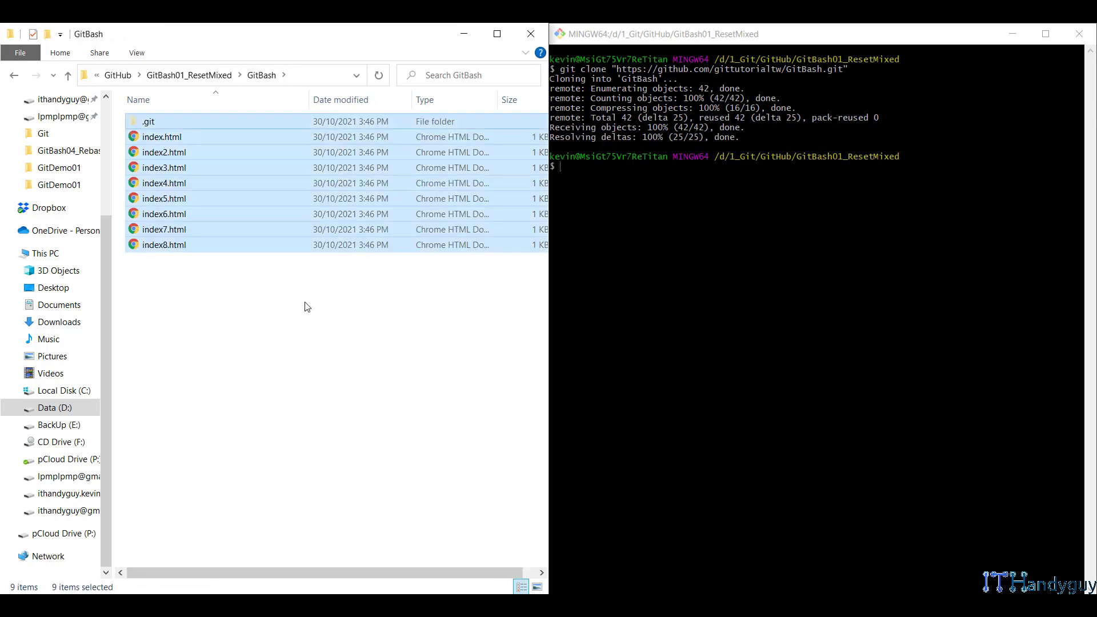
{"action": "key", "text": "ctrl+x"}
{"action": "key", "text": "alt+Left"}
{"action": "key", "text": "ctrl+v"}
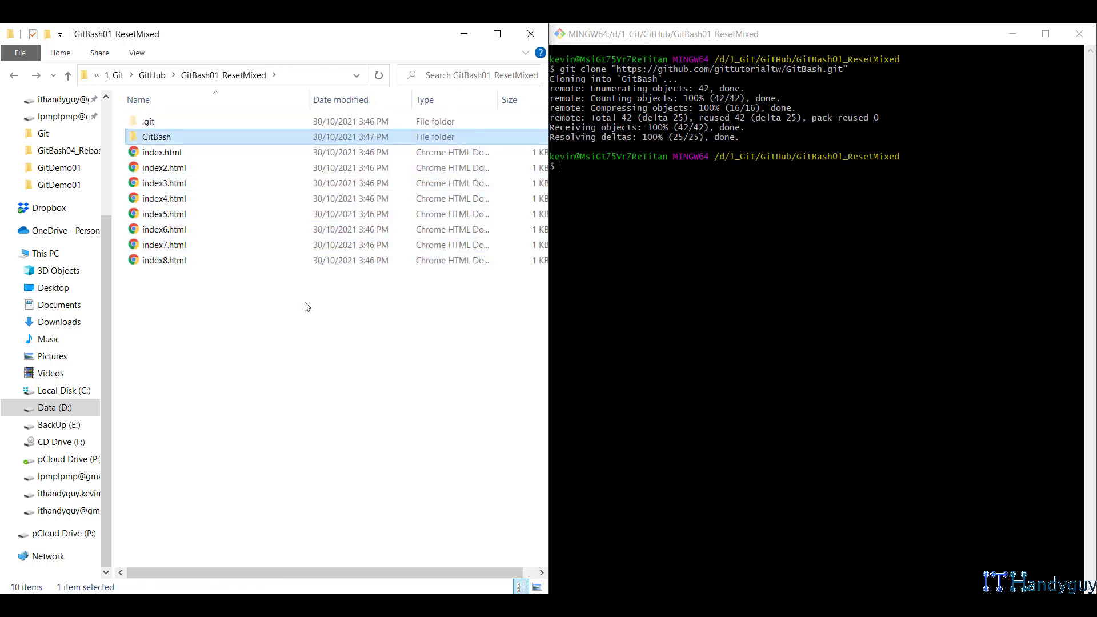
{"action": "key", "text": "Delete"}
Step: Refresh the Git Bash prompt for GitBash01_ResetMixed to check its branch, and close that Git Bash window
{"action": "key", "text": "alt+Tab"}
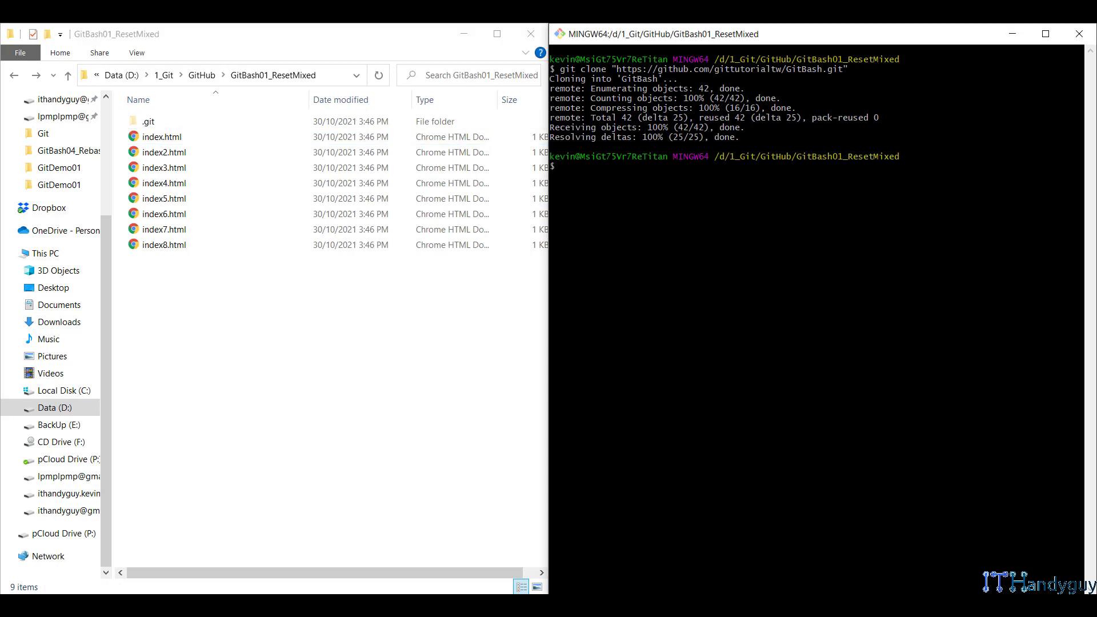
{"action": "key", "text": "Return"}
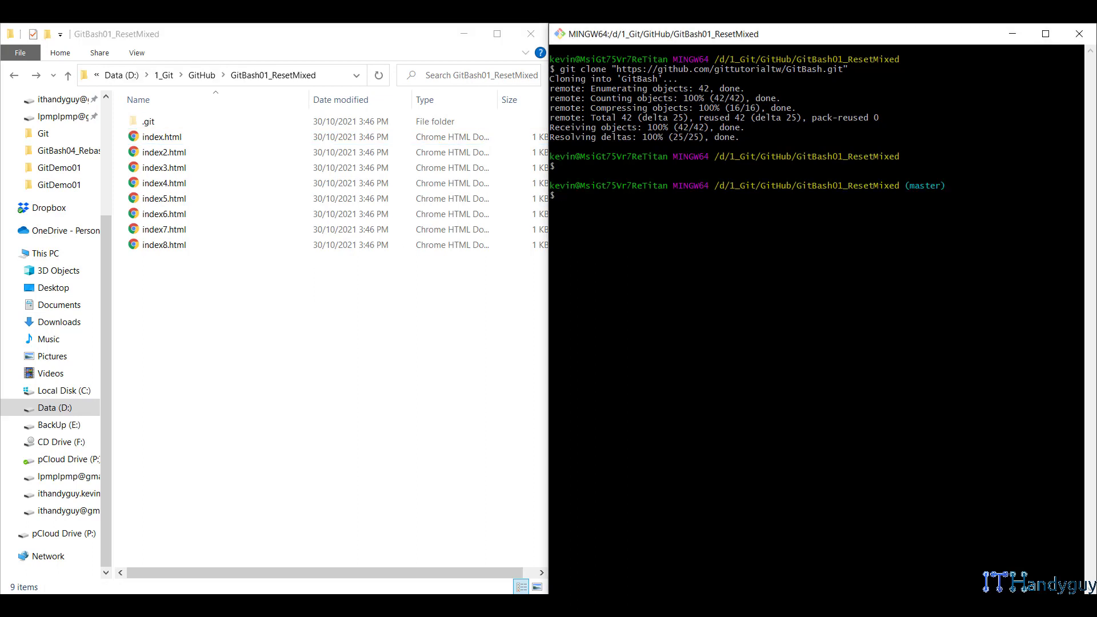
{"action": "left_click", "coordinate": [1078, 36]}
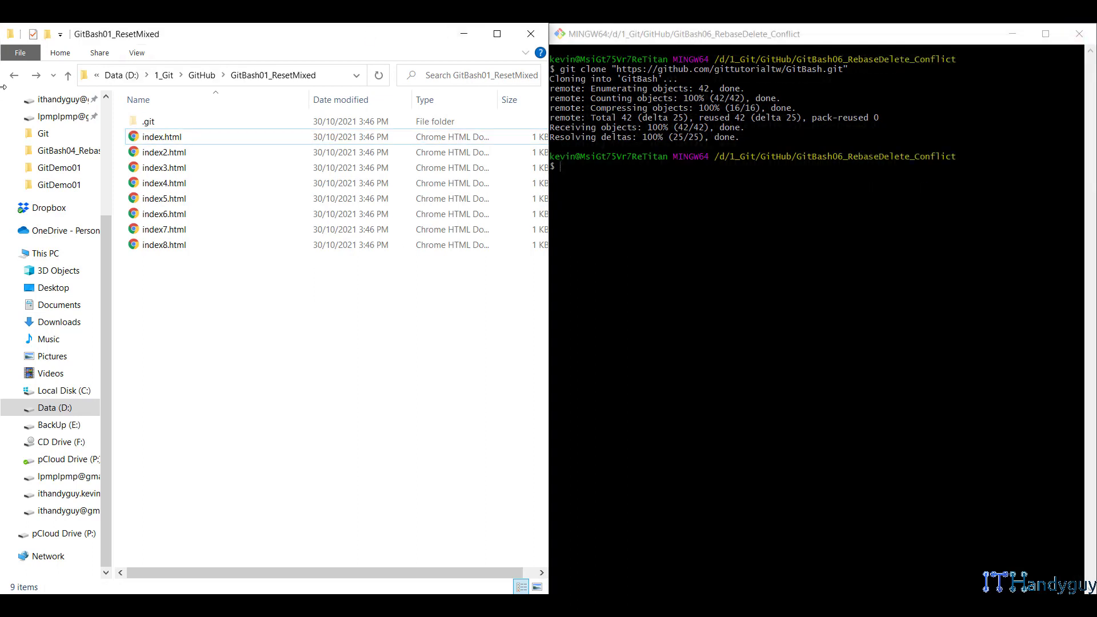
Step: Move all contents of the cloned GitBash subfolder up into GitBash02_ResetSoft and delete the emptied GitBash subfolder
{"action": "left_click", "coordinate": [69, 78]}
{"action": "double_click", "coordinate": [194, 139]}
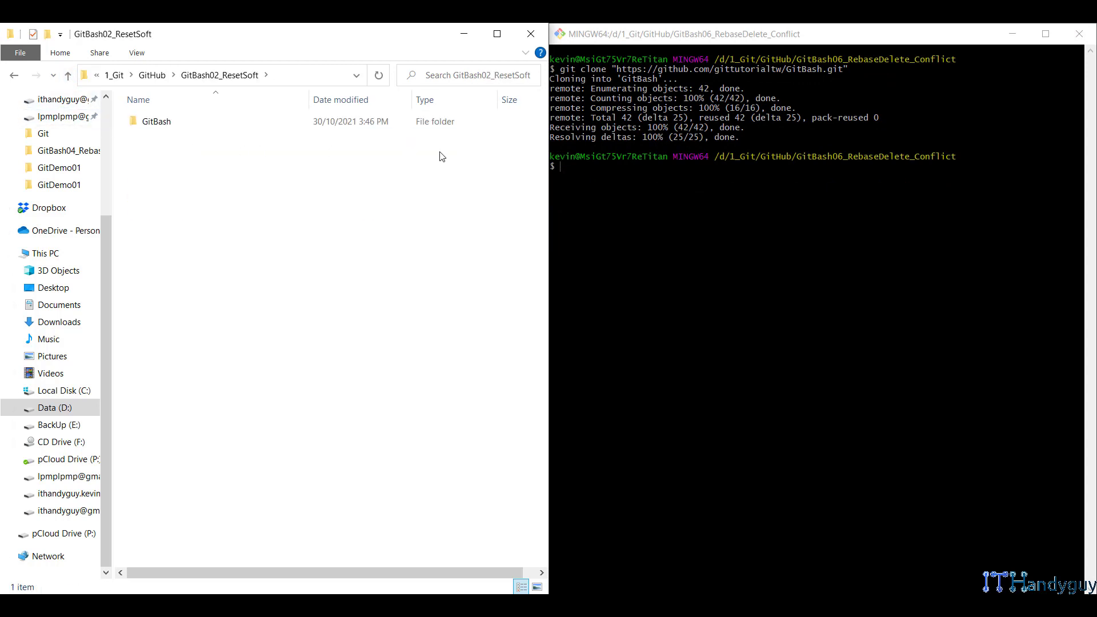
{"action": "double_click", "coordinate": [426, 125]}
{"action": "key", "text": "ctrl+a"}
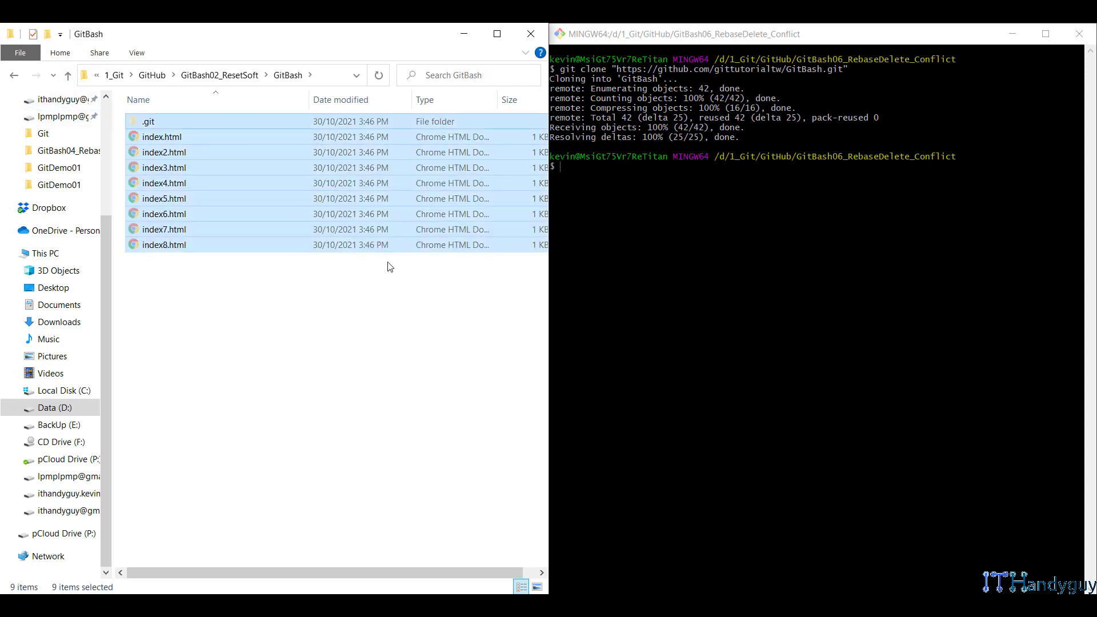
{"action": "key", "text": "ctrl+x"}
{"action": "key", "text": "alt+Up"}
{"action": "key", "text": "ctrl+v"}
{"action": "key", "text": "Delete"}
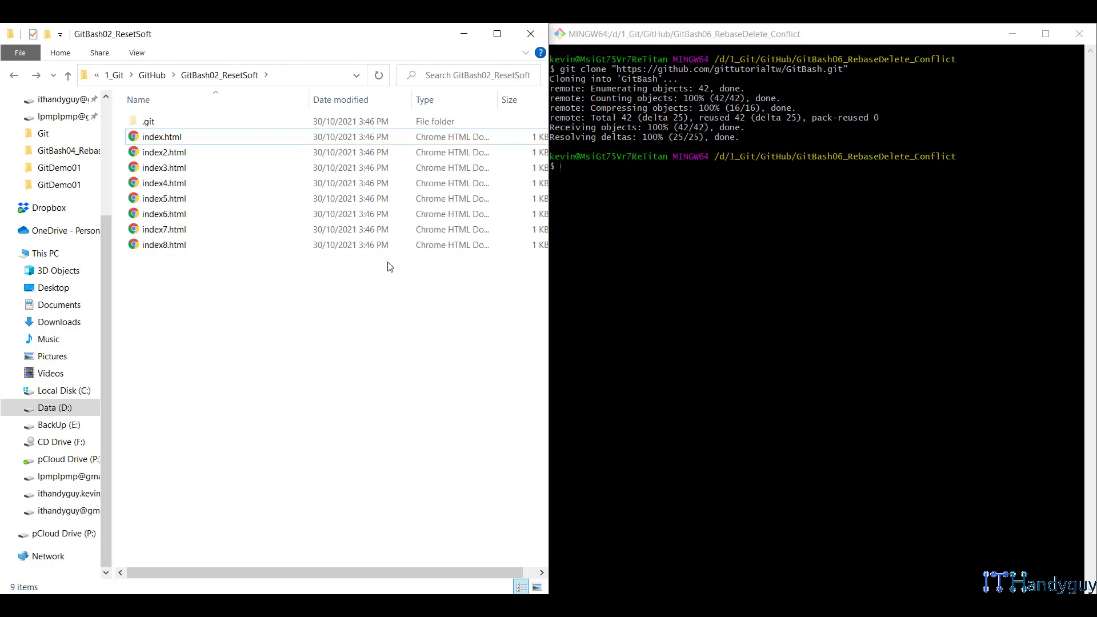
Step: Switch to the Git Bash window for GitBash02_ResetSoft and refresh its prompt to check the branch
{"action": "key", "text": "alt+Tab"}
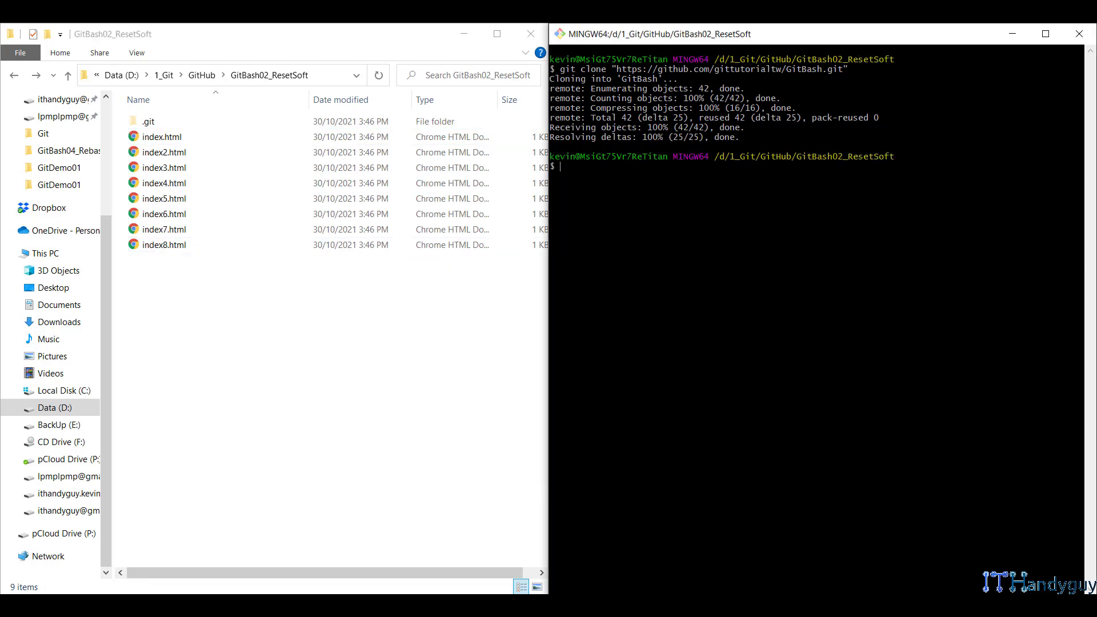
{"action": "key", "text": "Return"}
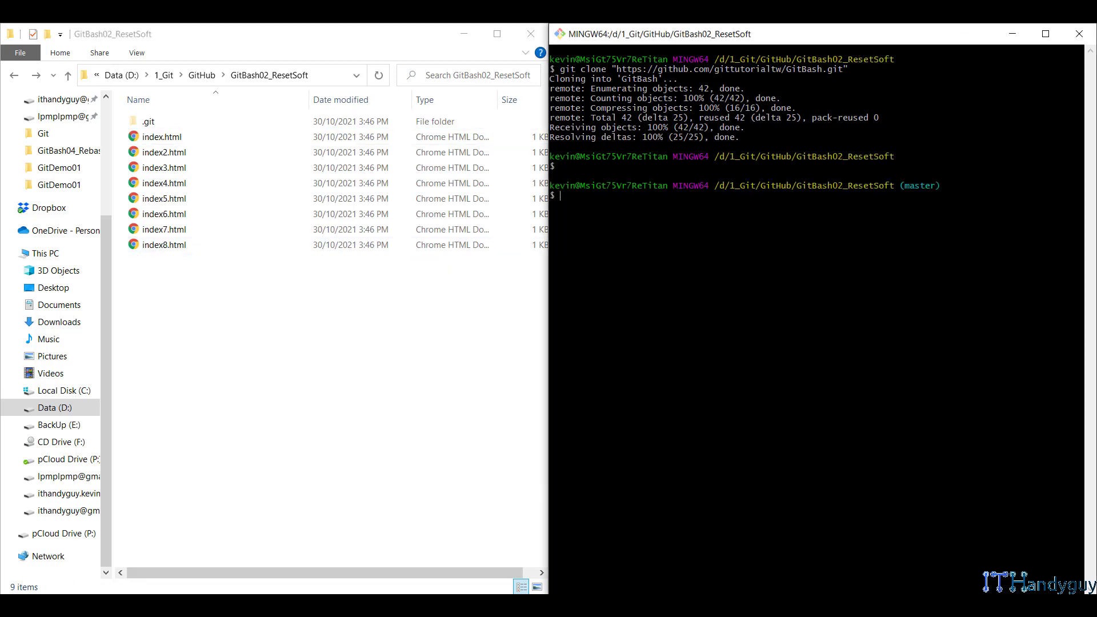
Step: Highlight the branch in the GitBash02_ResetSoft prompt, open the GitBash03_ResetHard folder, and close the GitBash02_ResetSoft Git Bash window
{"action": "left_click_drag", "start_coordinate": [837, 187], "coordinate": [1079, 186]}
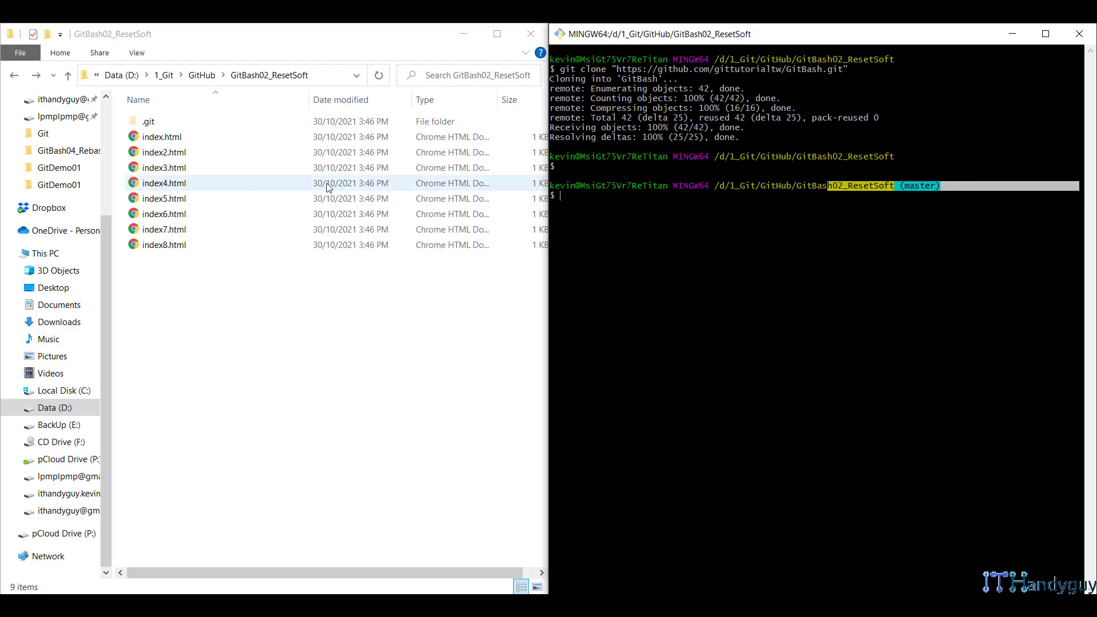
{"action": "left_click", "coordinate": [68, 75]}
{"action": "double_click", "coordinate": [165, 152]}
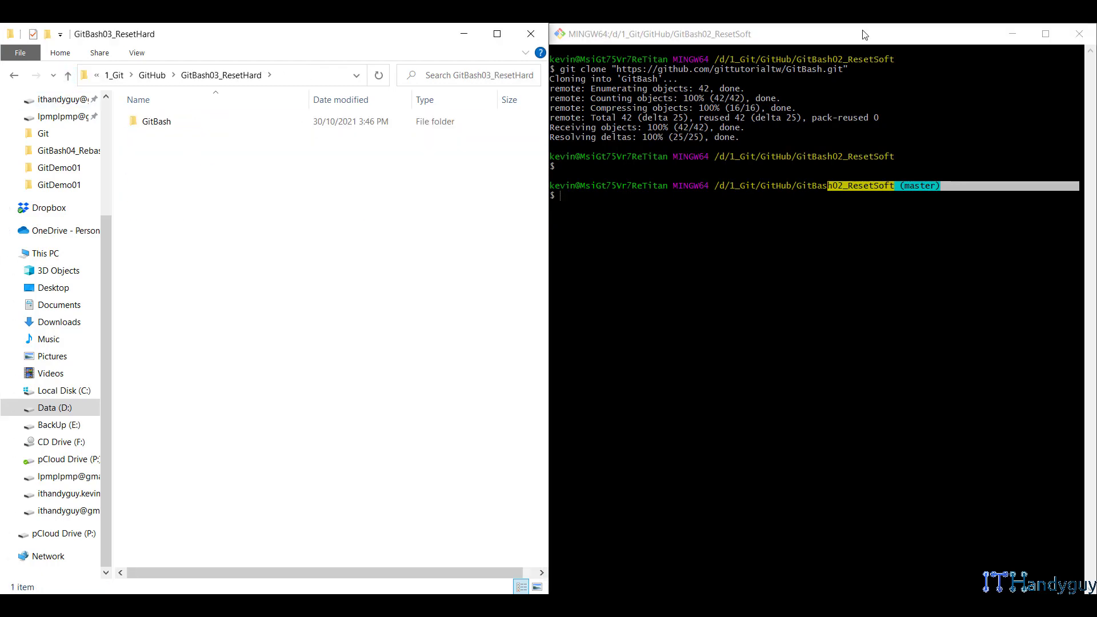
{"action": "left_click", "coordinate": [1079, 34]}
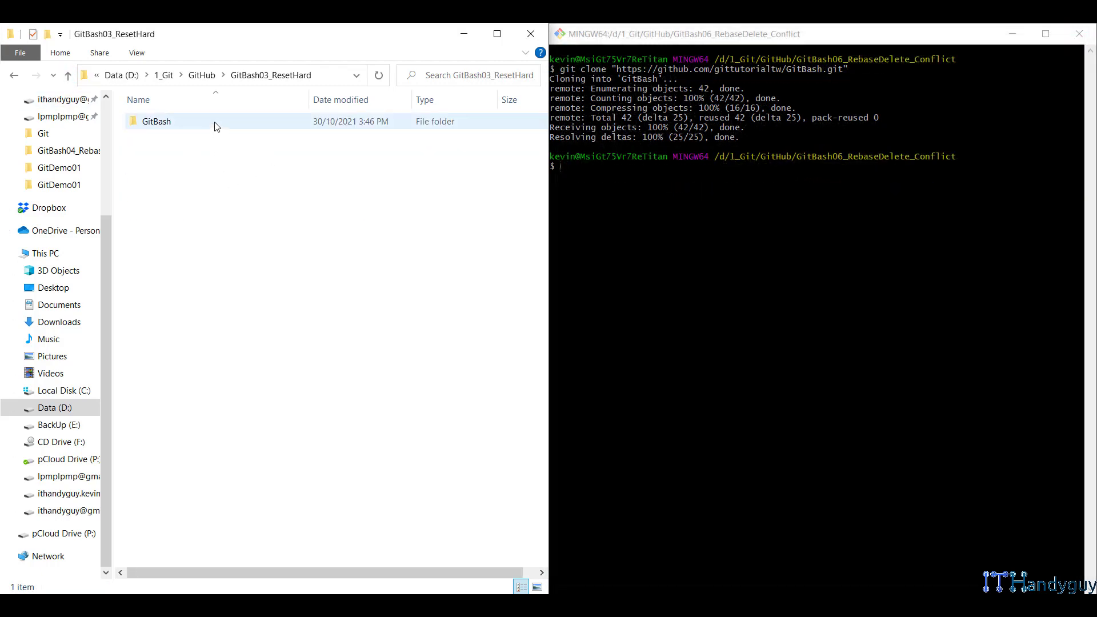
Step: Move all contents of the cloned GitBash subfolder up into GitBash03_ResetHard and delete the emptied GitBash subfolder
{"action": "left_click", "coordinate": [543, 493]}
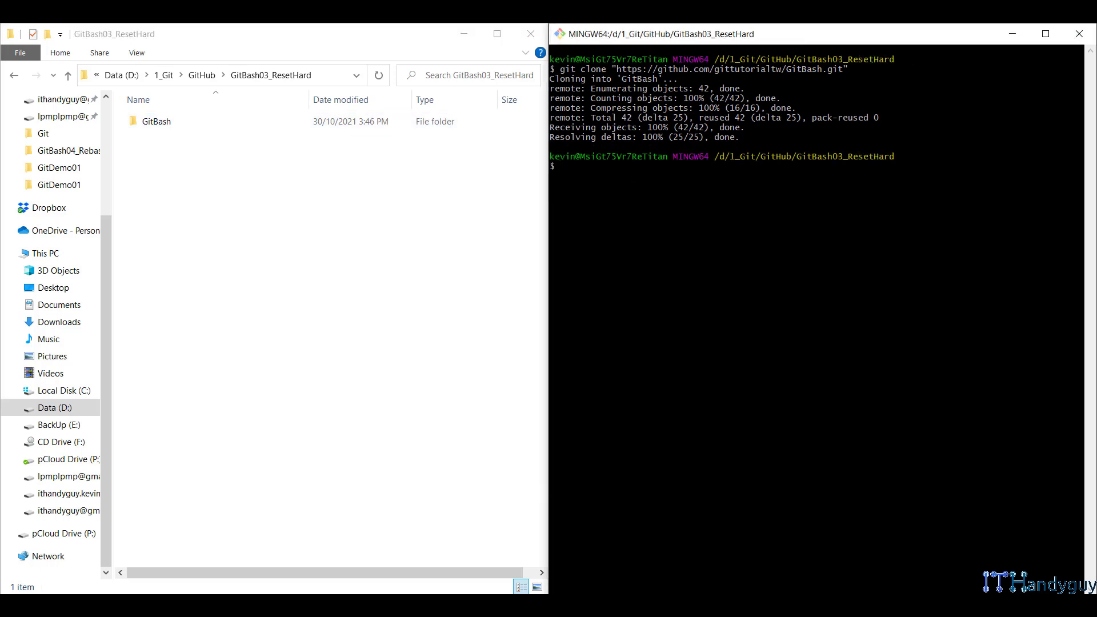
{"action": "double_click", "coordinate": [281, 123]}
{"action": "key", "text": "ctrl+a"}
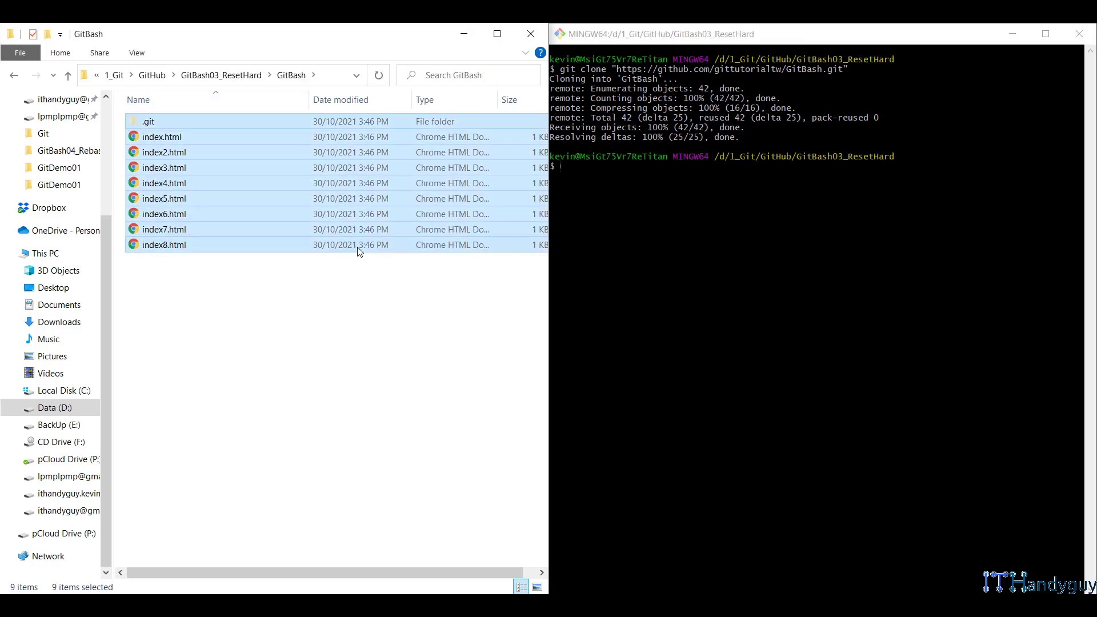
{"action": "key", "text": "alt+Left"}
{"action": "key", "text": "ctrl+v"}
{"action": "key", "text": "Delete"}
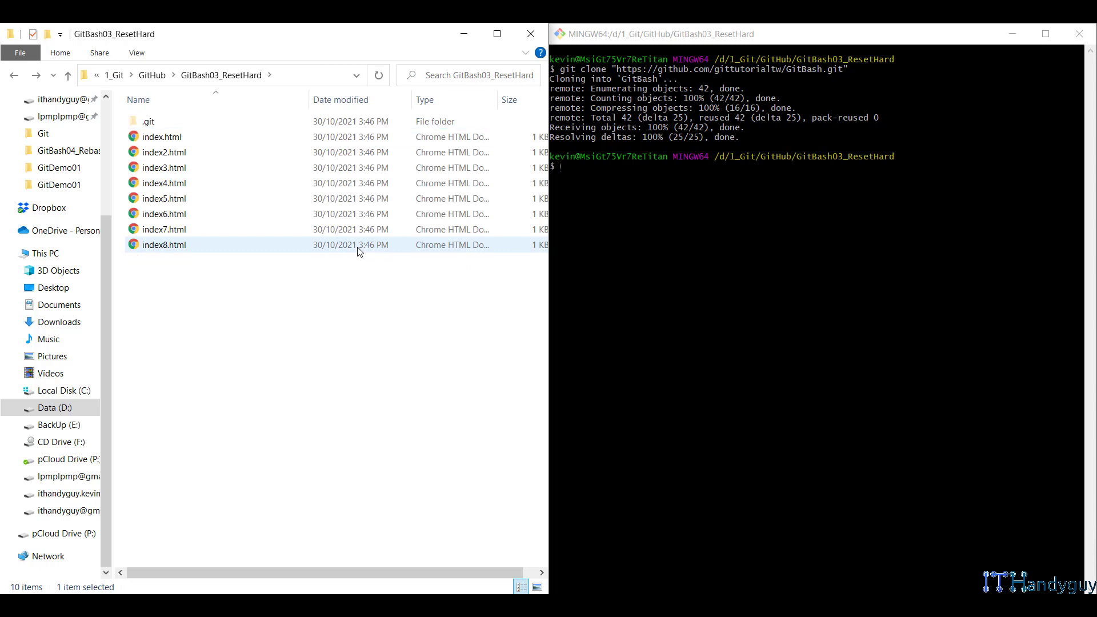
Step: Refresh the Git Bash prompt for GitBash03_ResetHard to check its branch, and close that Git Bash window
{"action": "key", "text": "alt+Tab"}
{"action": "key", "text": "Return"}
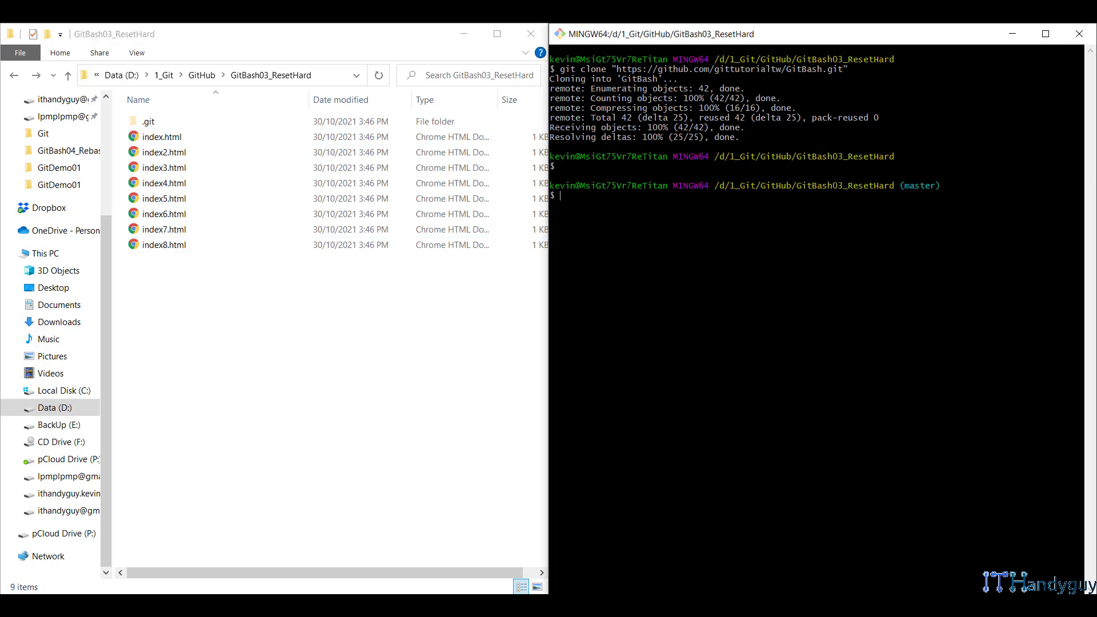
{"action": "left_click", "coordinate": [1086, 39]}
Step: Move all contents of the cloned GitBash subfolder up into GitBash04_RebaseDelete and delete the emptied GitBash subfolder
{"action": "left_click", "coordinate": [67, 74]}
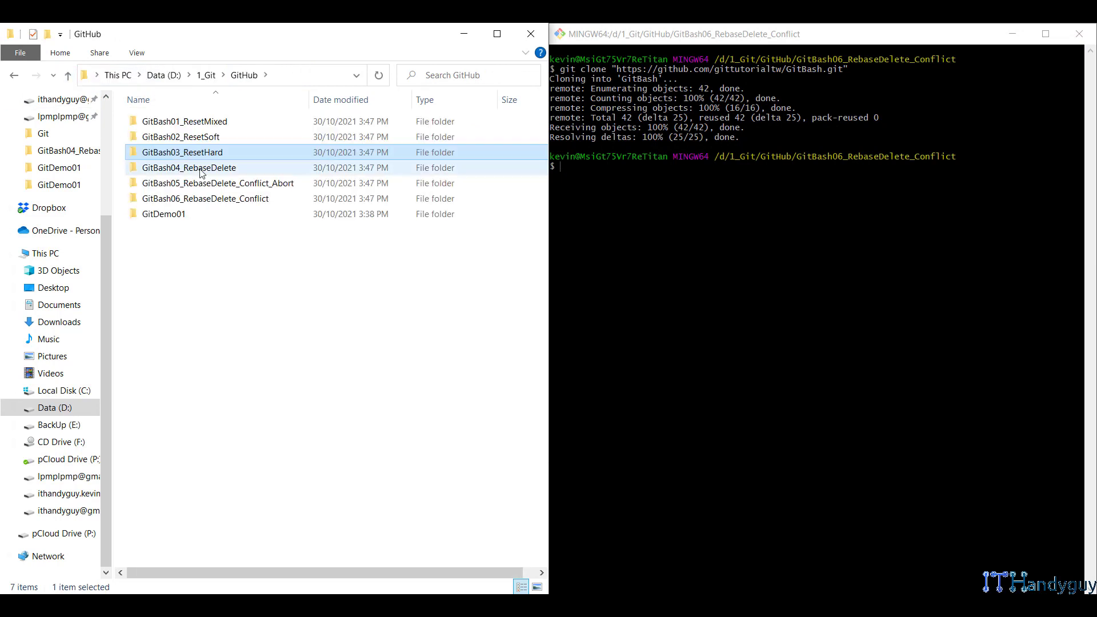
{"action": "double_click", "coordinate": [201, 170]}
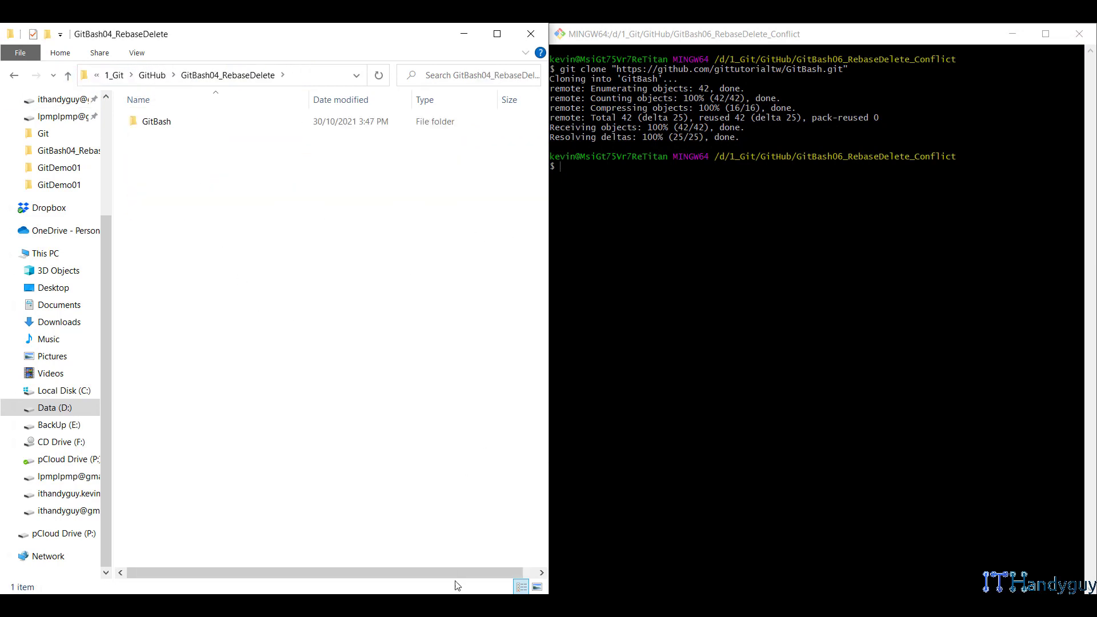
{"action": "key", "text": "alt+Tab"}
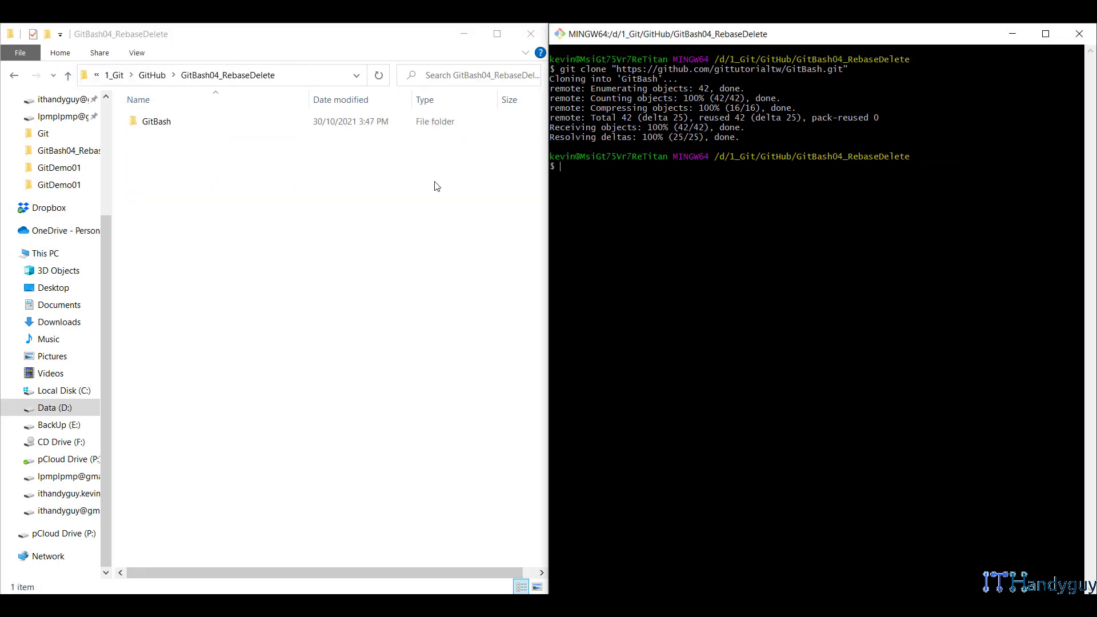
{"action": "double_click", "coordinate": [227, 121]}
{"action": "key", "text": "ctrl+a"}
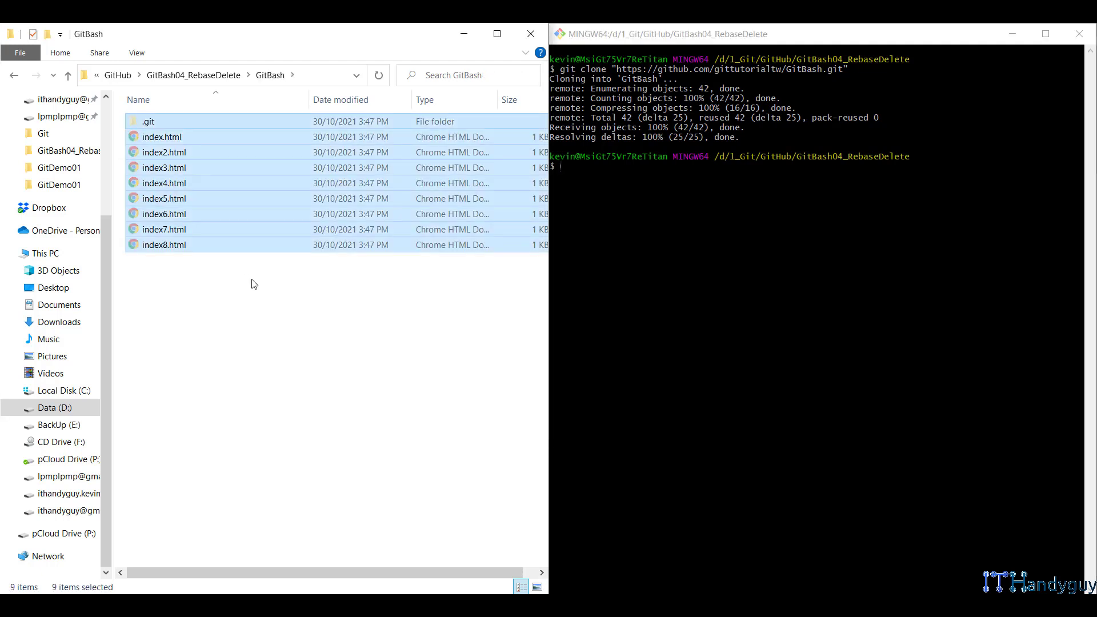
{"action": "key", "text": "alt+Up"}
{"action": "key", "text": "ctrl+v"}
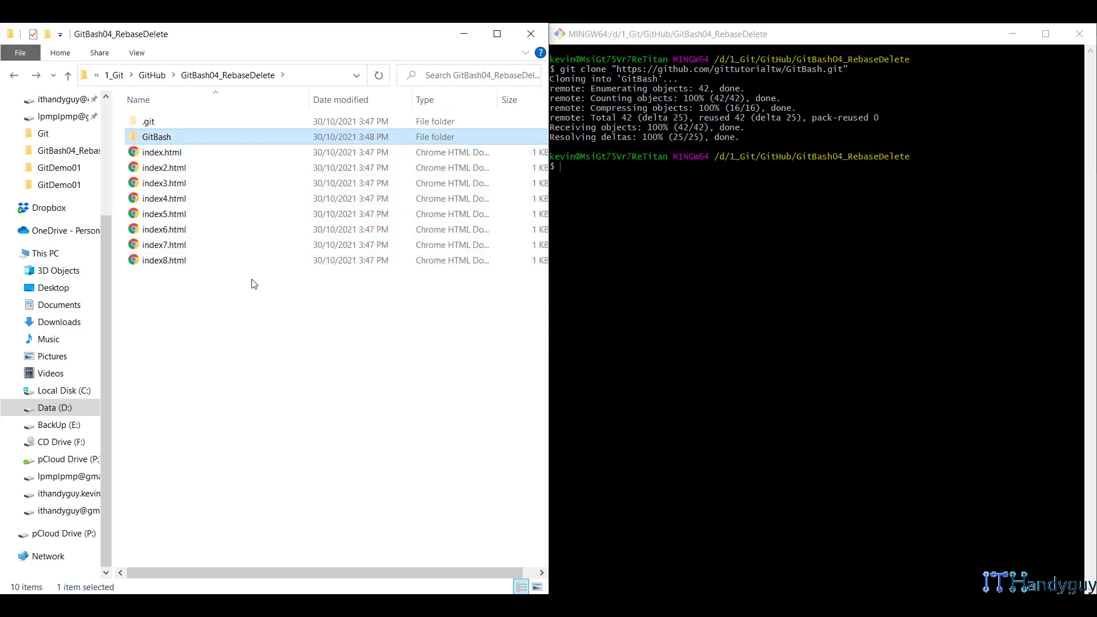
{"action": "key", "text": "Delete"}
Step: Switch to the Git Bash window for GitBash04_RebaseDelete, refresh its prompt, and highlight the branch name
{"action": "key", "text": "alt+Tab"}
{"action": "key", "text": "Return"}
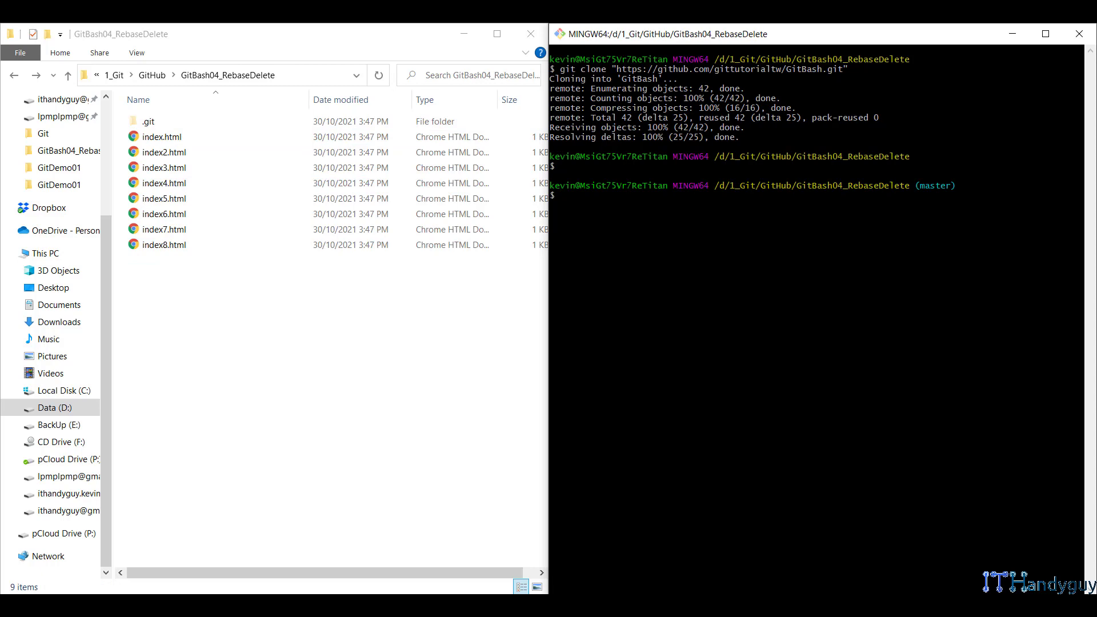
{"action": "left_click_drag", "start_coordinate": [910, 185], "coordinate": [1078, 186]}
Step: Move all contents of the cloned GitBash subfolder up into GitBash05_RebaseDelete_Conflict_Abort and delete the emptied GitBash subfolder
{"action": "left_click", "coordinate": [68, 75]}
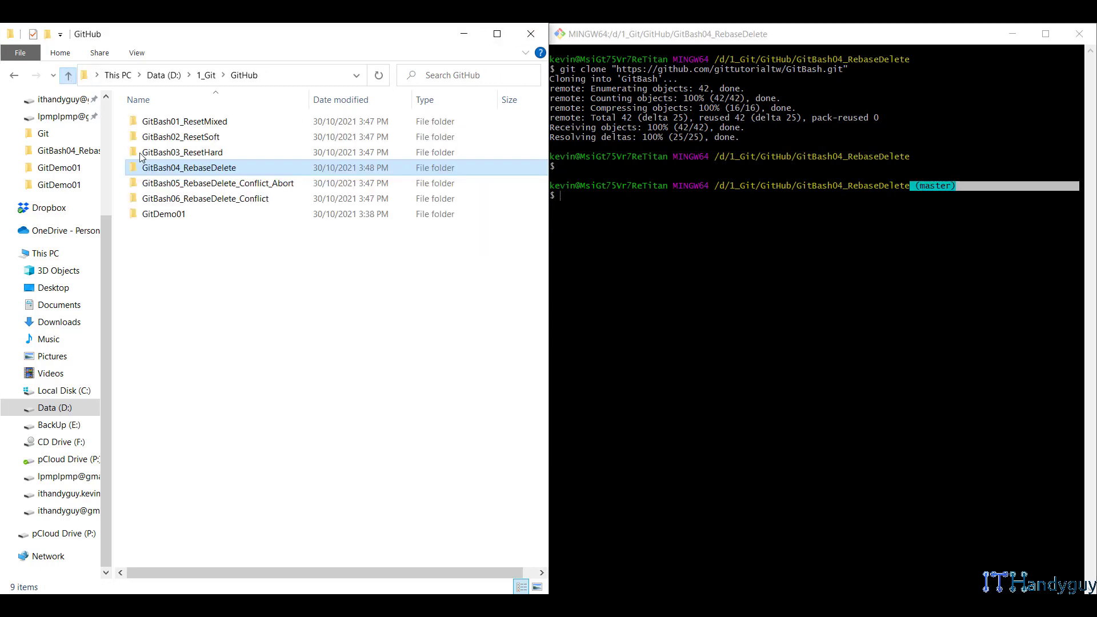
{"action": "double_click", "coordinate": [171, 182]}
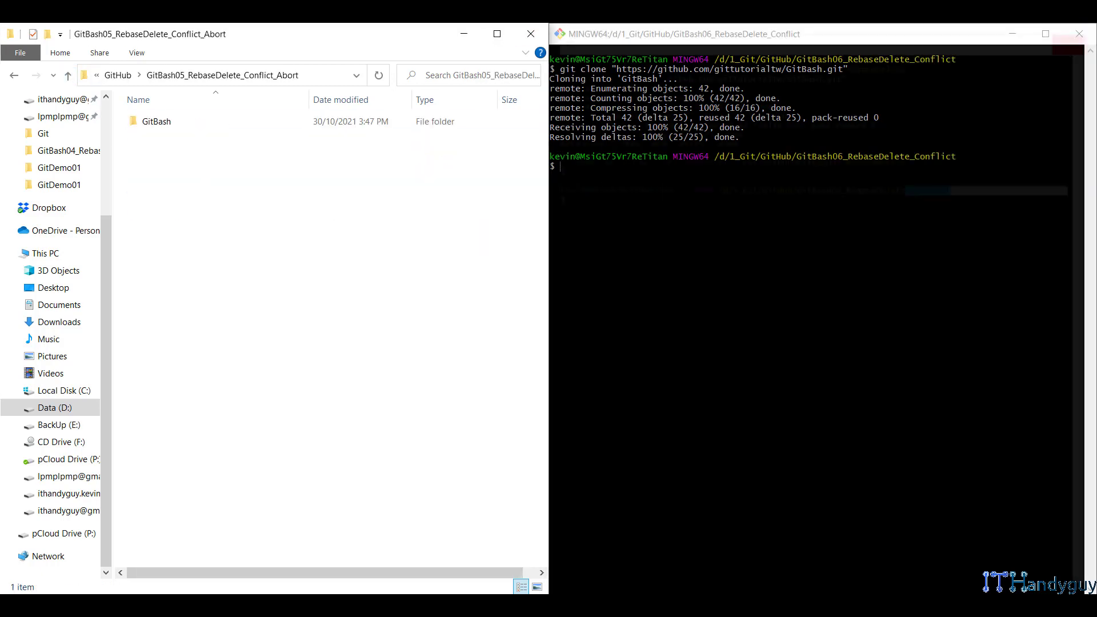
{"action": "double_click", "coordinate": [177, 125]}
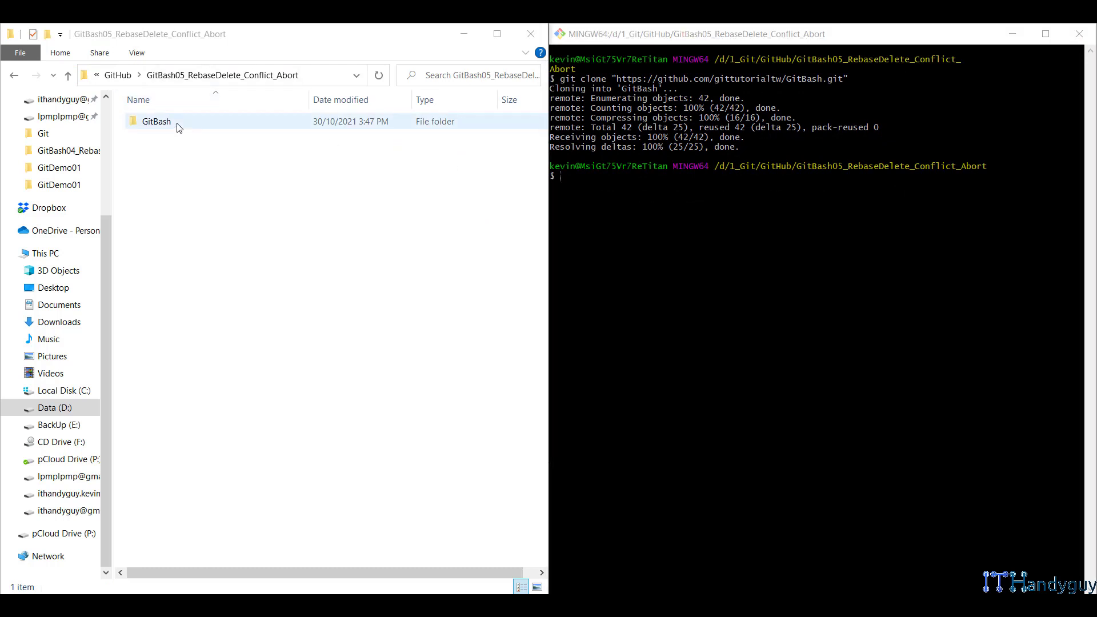
{"action": "key", "text": "ctrl+a"}
{"action": "key", "text": "BackSpace"}
{"action": "key", "text": "ctrl+v"}
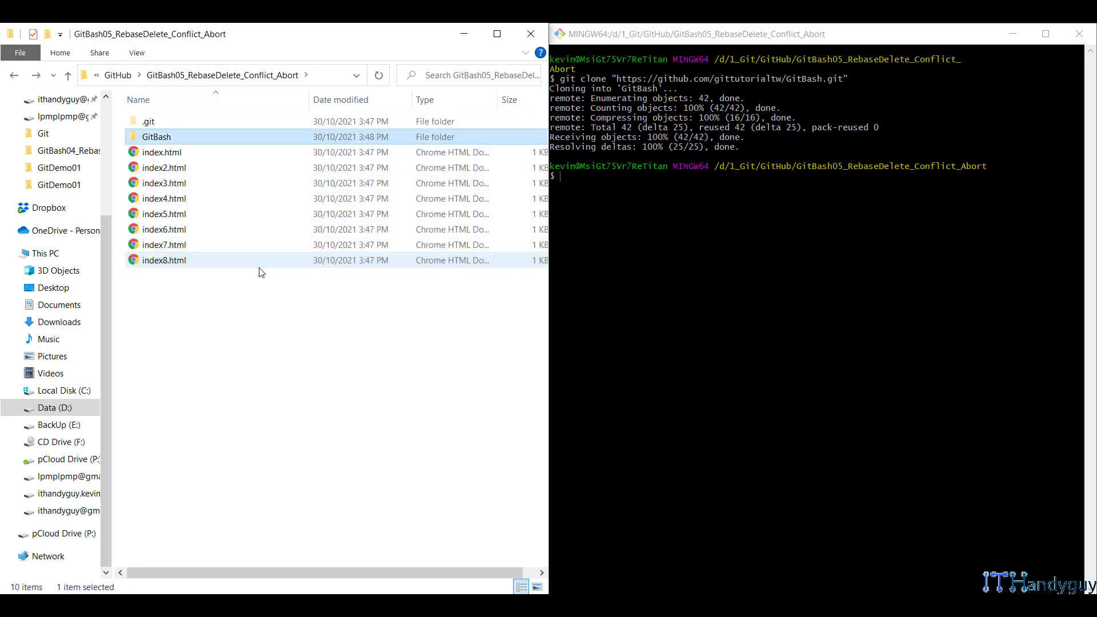
{"action": "key", "text": "Delete"}
Step: Refresh the Git Bash prompt for GitBash05_RebaseDelete_Conflict_Abort to check its branch, and close that Git Bash window
{"action": "key", "text": "alt+Tab"}
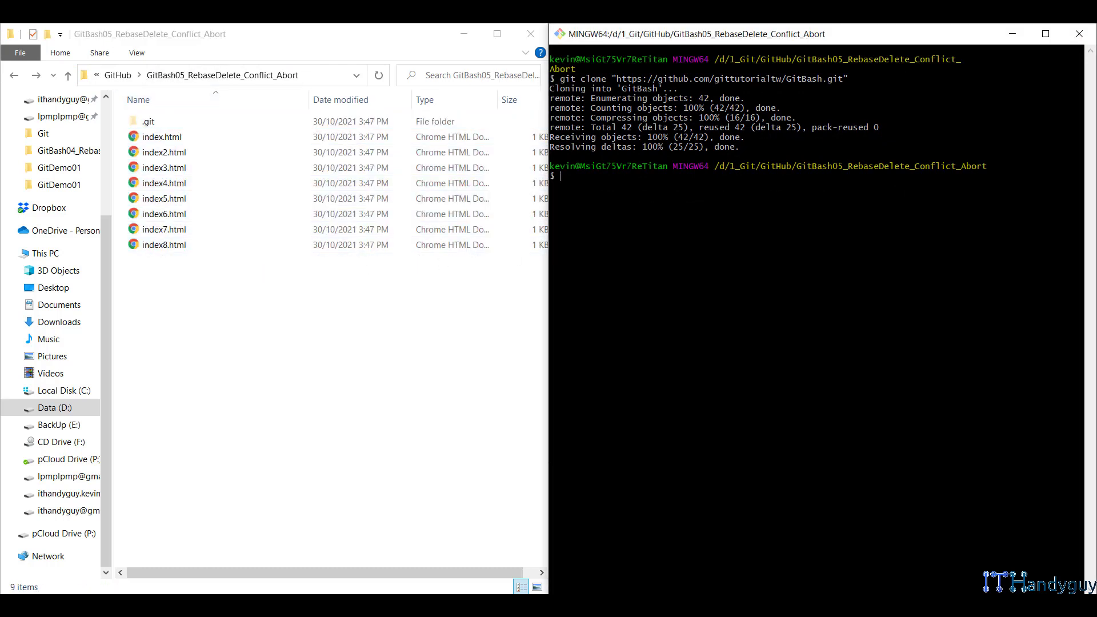
{"action": "key", "text": "Return"}
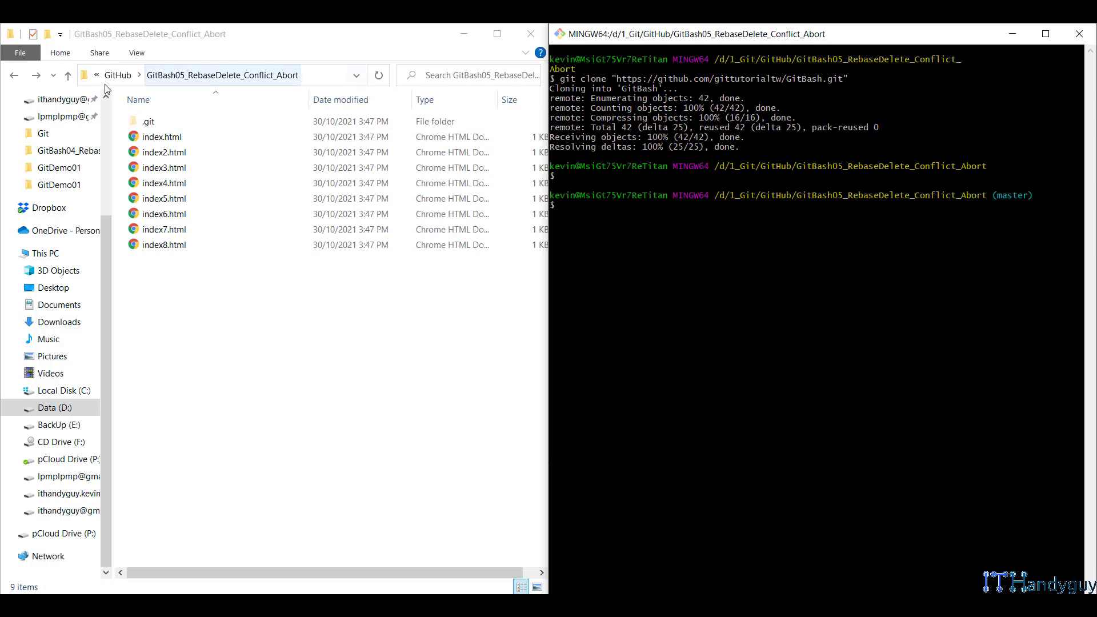
{"action": "left_click", "coordinate": [118, 75]}
{"action": "left_click", "coordinate": [1079, 33]}
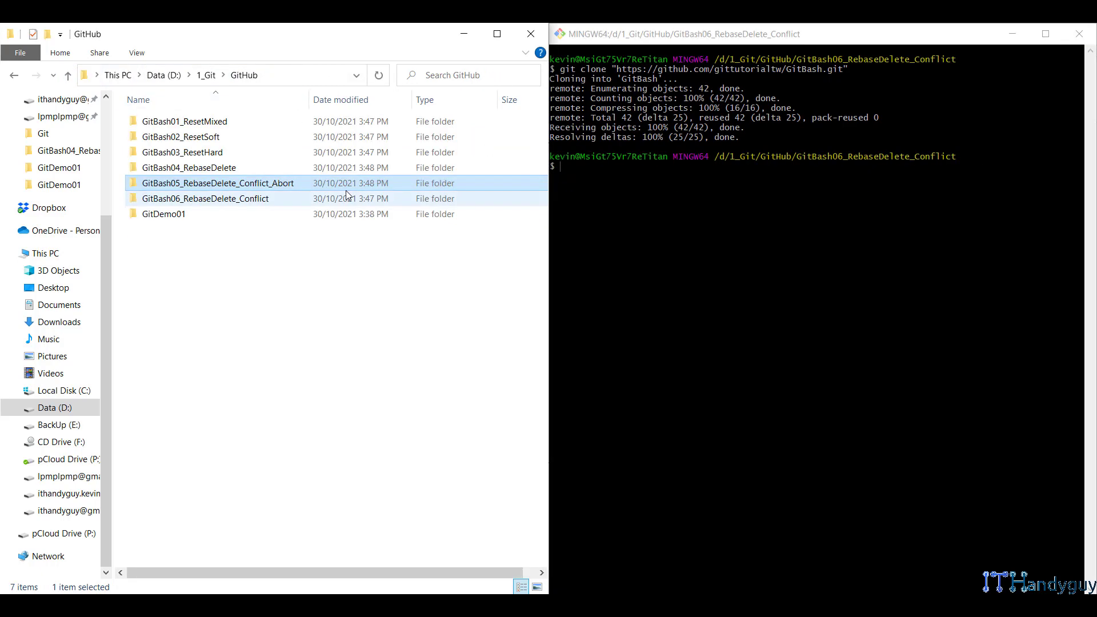
Step: Move all contents of the cloned GitBash subfolder up into GitBash06_RebaseDelete_Conflict and delete the emptied GitBash subfolder
{"action": "double_click", "coordinate": [343, 198]}
{"action": "double_click", "coordinate": [324, 130]}
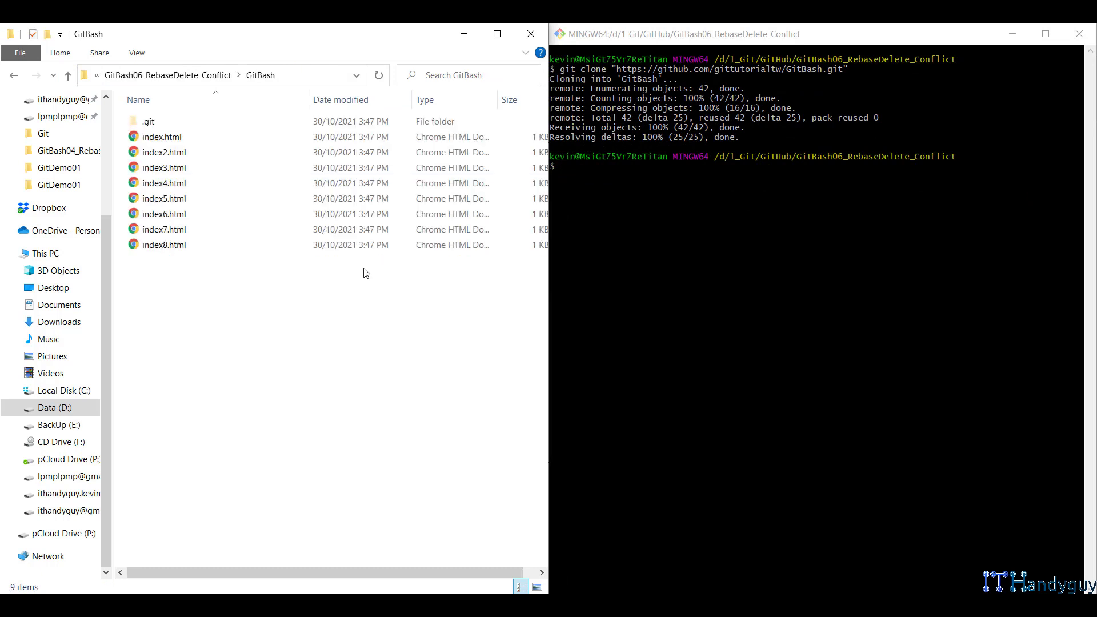
{"action": "key", "text": "ctrl+a"}
{"action": "key", "text": "alt+Up"}
{"action": "key", "text": "ctrl+v"}
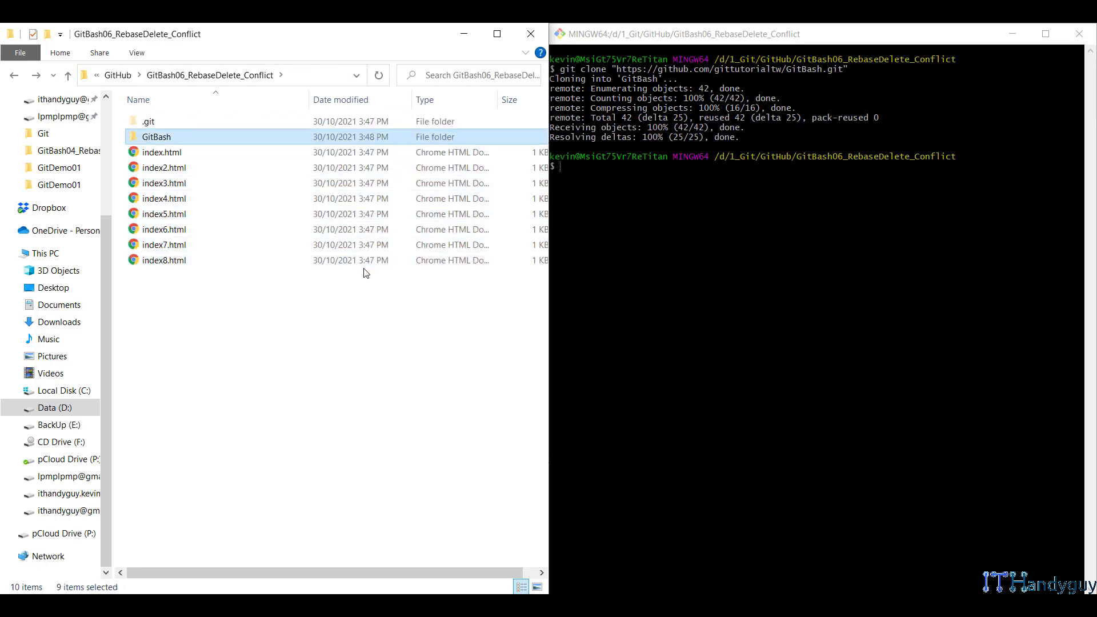
{"action": "key", "text": "Delete"}
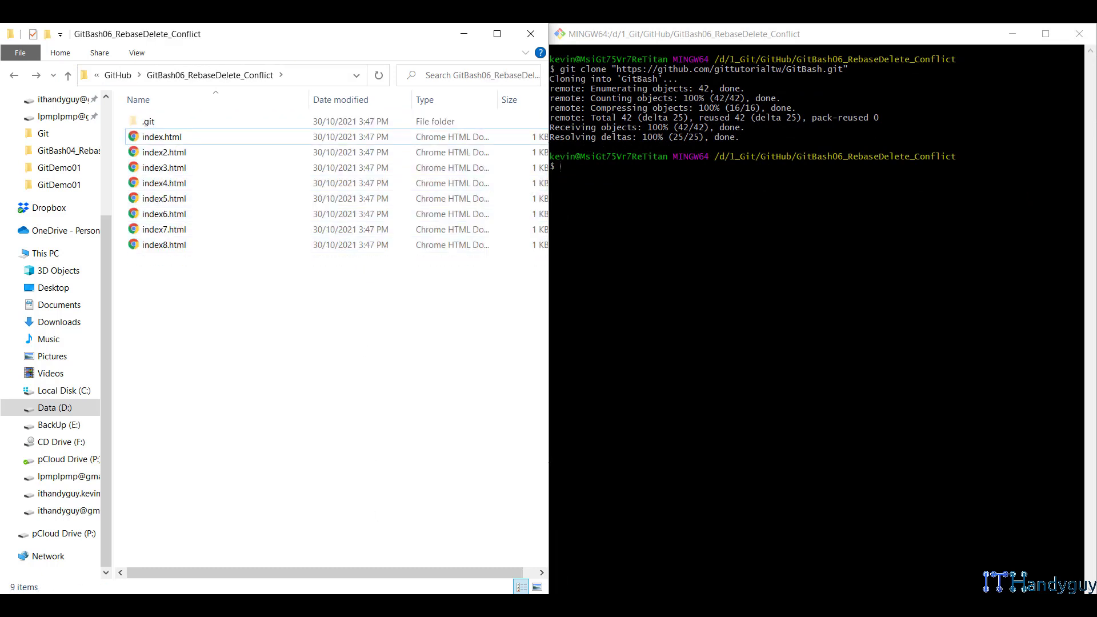
Step: Refresh the Git Bash prompt for GitBash06_RebaseDelete_Conflict to check its branch, and close that Git Bash window
{"action": "left_click", "coordinate": [876, 187]}
{"action": "key", "text": "Return"}
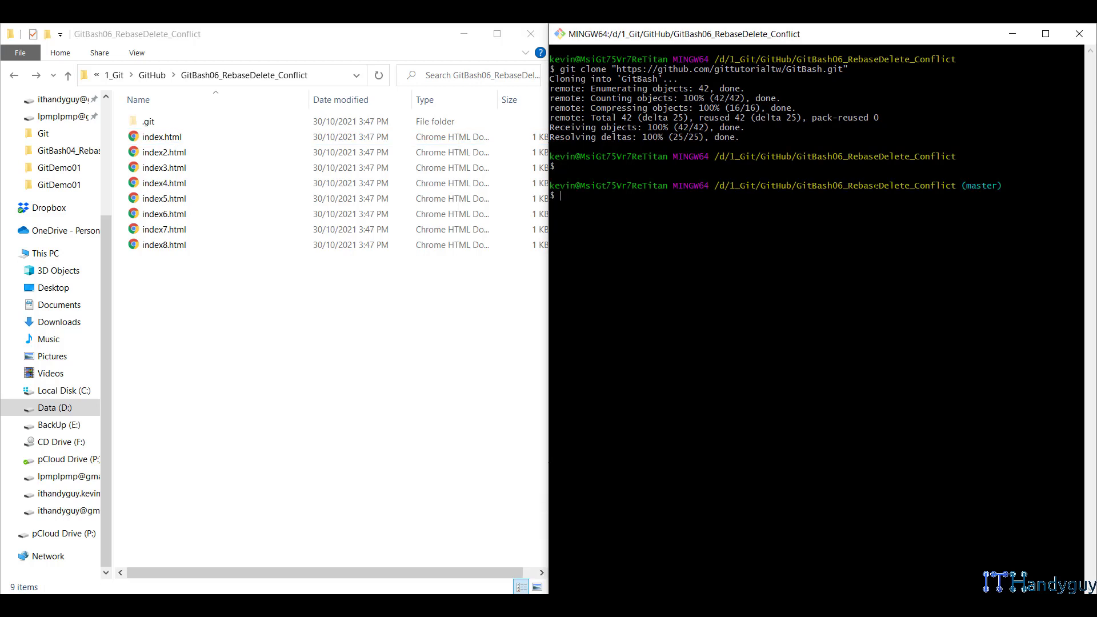
{"action": "left_click", "coordinate": [1075, 44]}
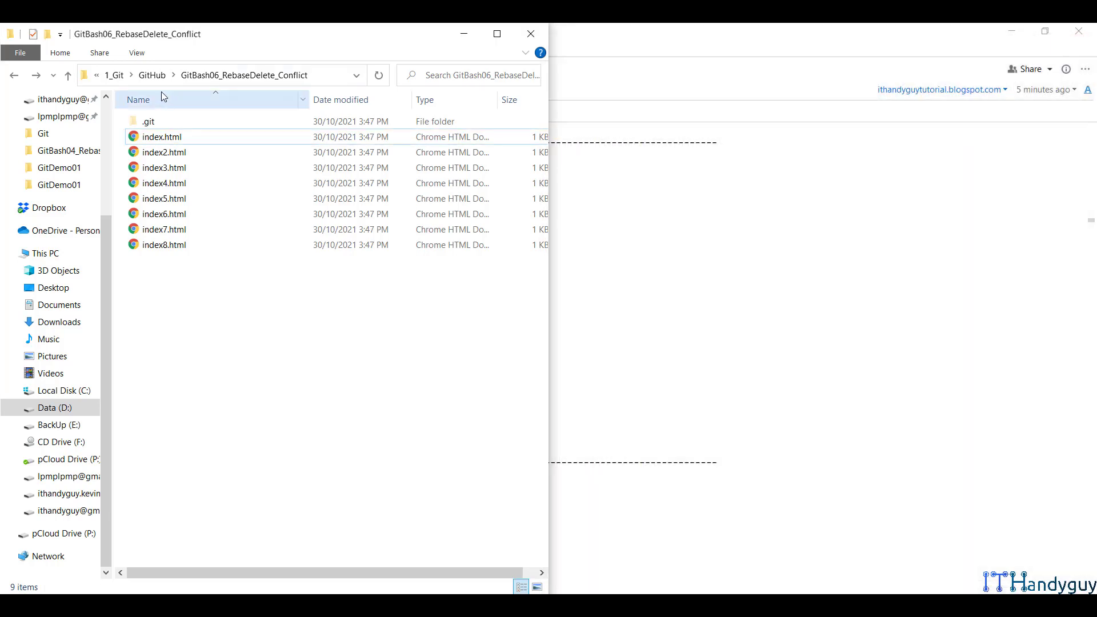
Step: Compare the contents of GitDemo01 with the GitBash01 to GitBash05 working tree folders inside the GitHub folder
{"action": "left_click", "coordinate": [69, 76]}
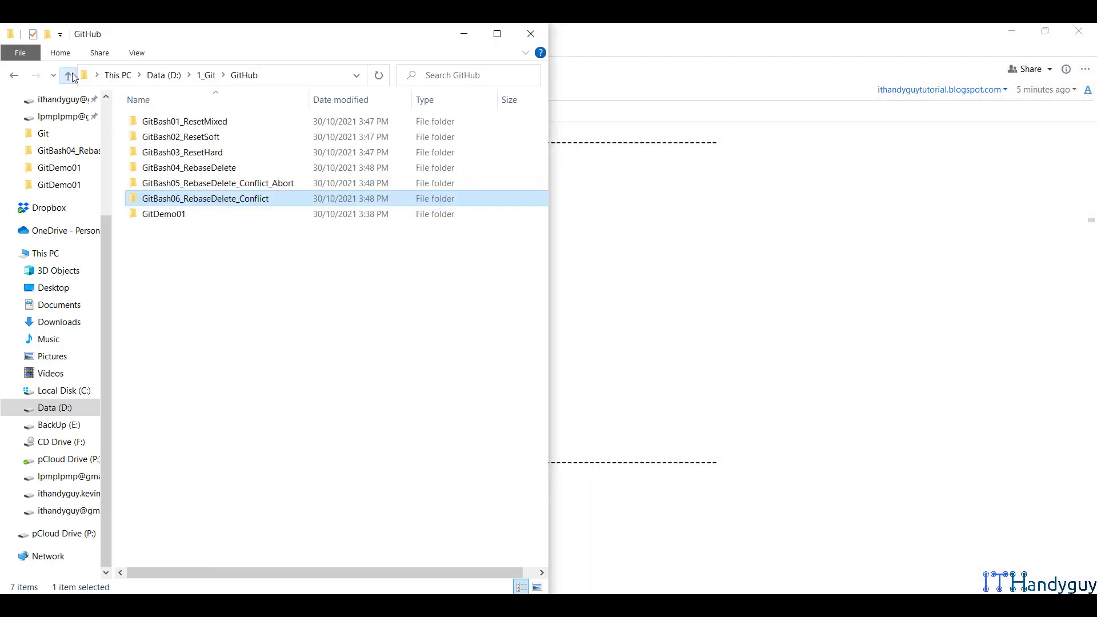
{"action": "double_click", "coordinate": [191, 214]}
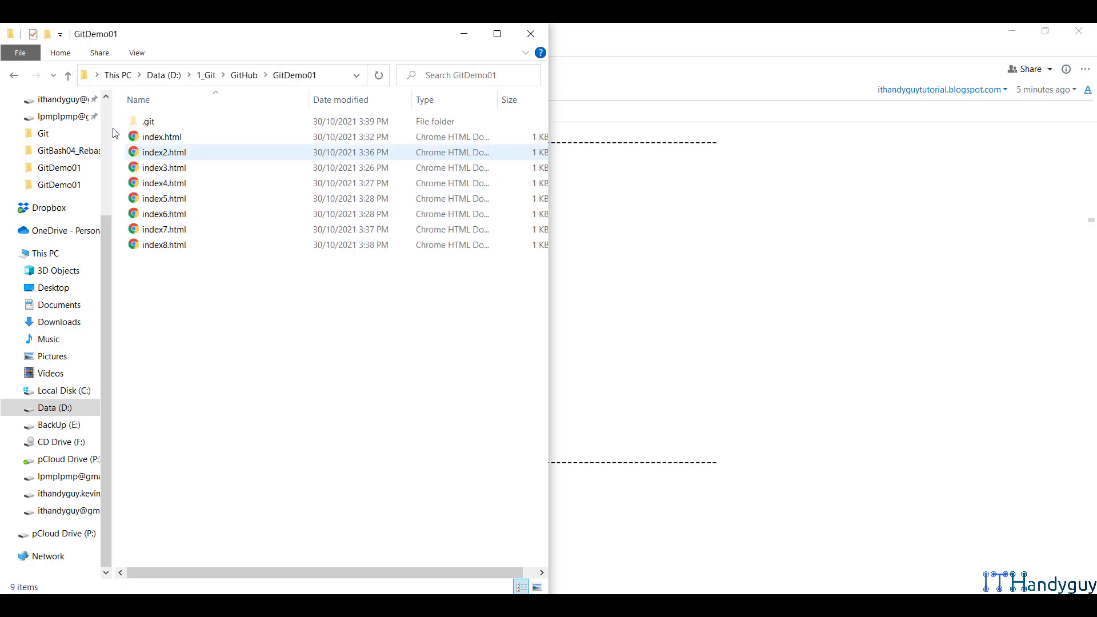
{"action": "left_click", "coordinate": [68, 75]}
{"action": "double_click", "coordinate": [199, 122]}
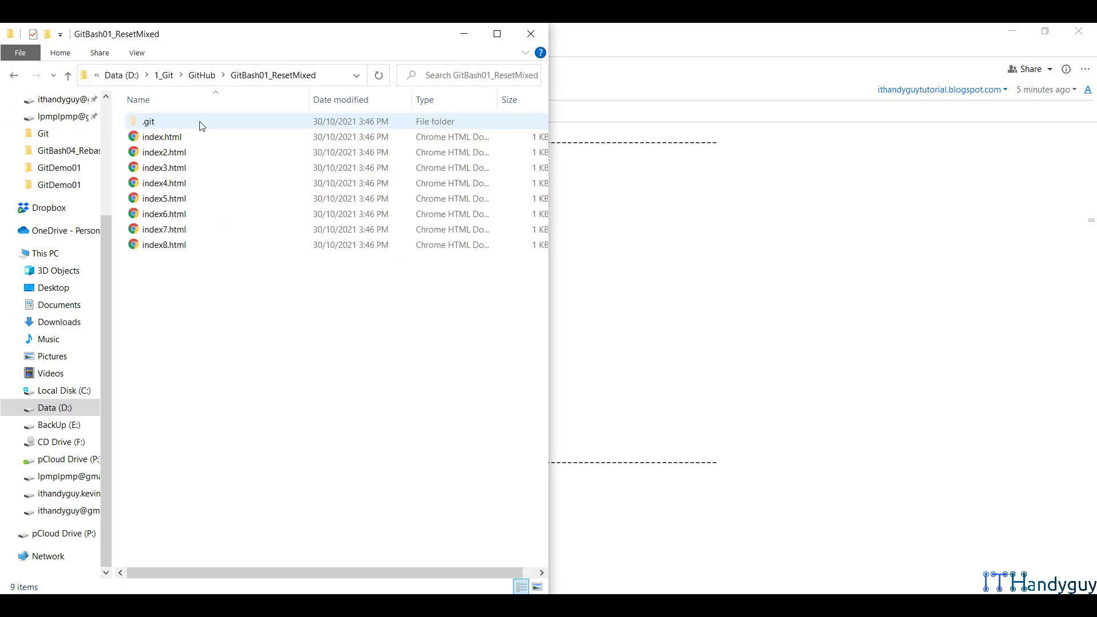
{"action": "key", "text": "BackSpace"}
{"action": "double_click", "coordinate": [200, 137]}
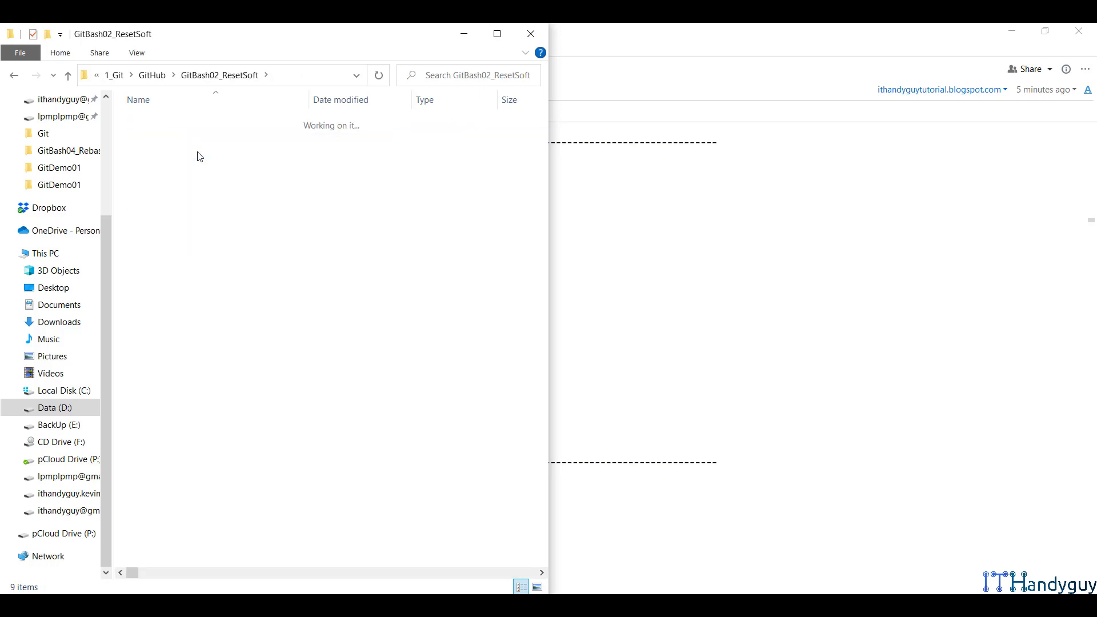
{"action": "key", "text": "BackSpace"}
{"action": "double_click", "coordinate": [211, 155]}
{"action": "key", "text": "BackSpace"}
{"action": "double_click", "coordinate": [218, 170]}
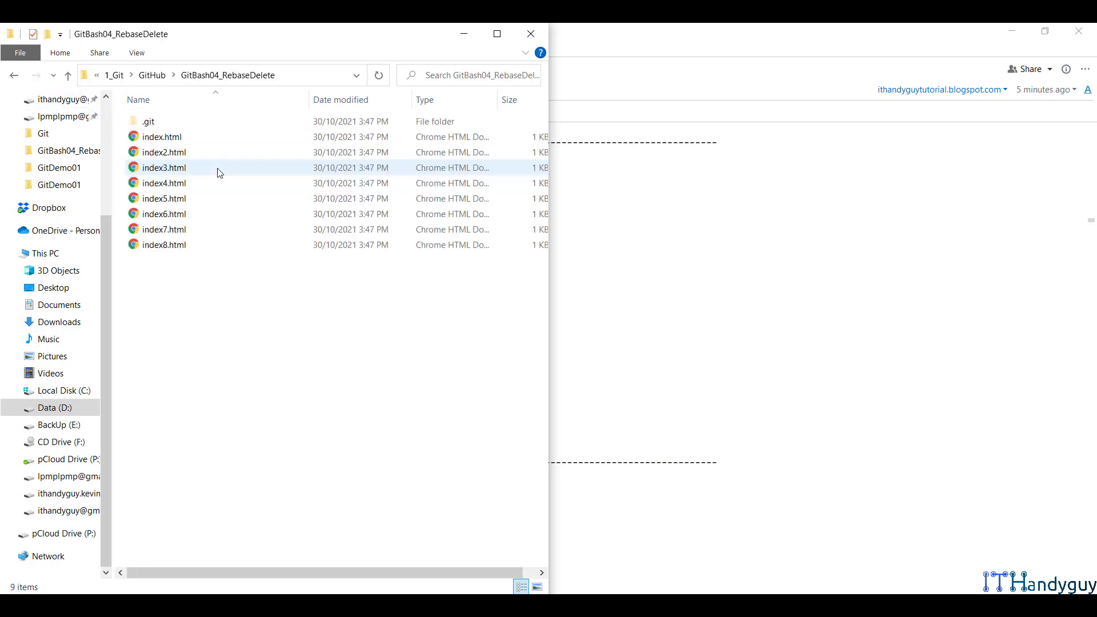
{"action": "key", "text": "BackSpace"}
{"action": "left_click", "coordinate": [222, 184]}
{"action": "double_click", "coordinate": [224, 185]}
{"action": "key", "text": "BackSpace"}
{"action": "left_click", "coordinate": [222, 199]}
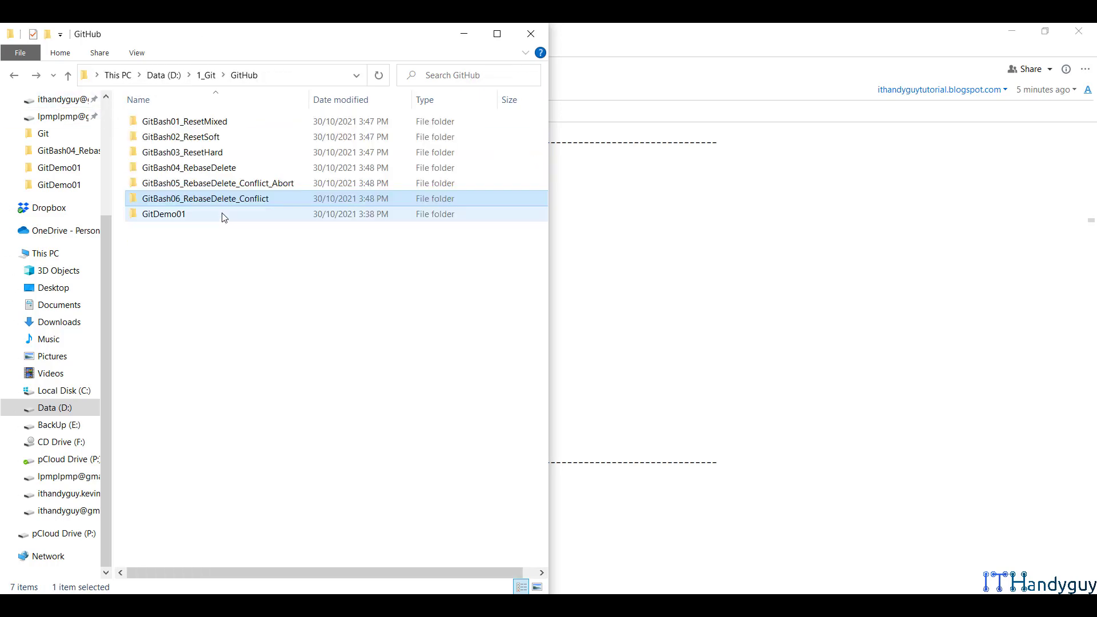
{"action": "left_click", "coordinate": [222, 215]}
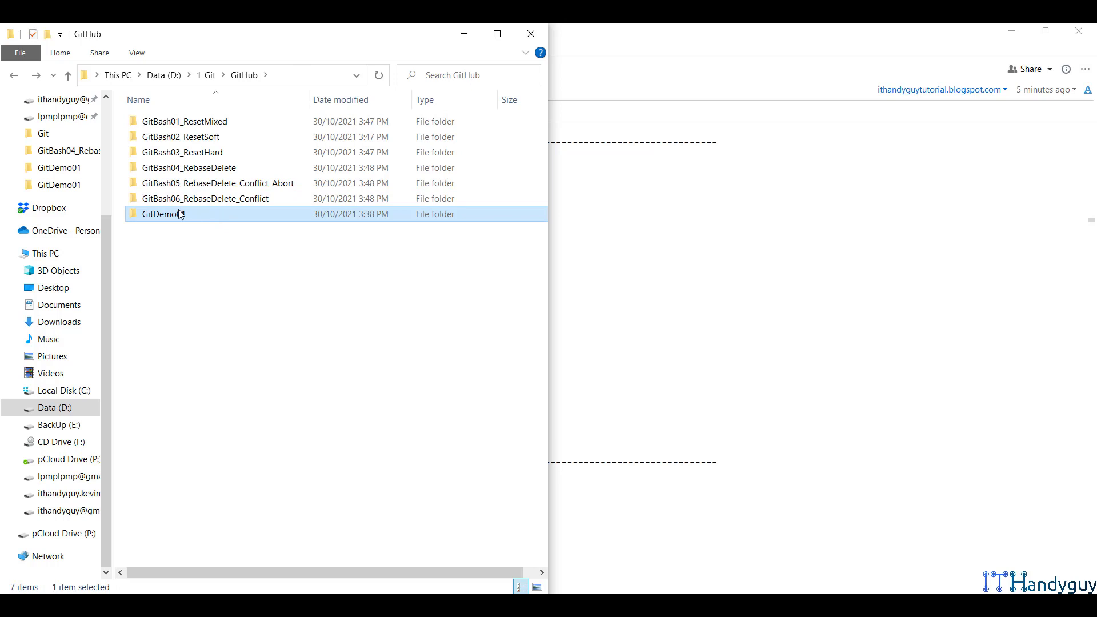
Step: Highlight the six GitBash working tree folders, from GitBash01_ResetMixed to GitBash06_RebaseDelete_Conflict, and return to the Evernote note
{"action": "left_click", "coordinate": [190, 121]}
{"action": "left_click", "coordinate": [215, 203], "text": "shift"}
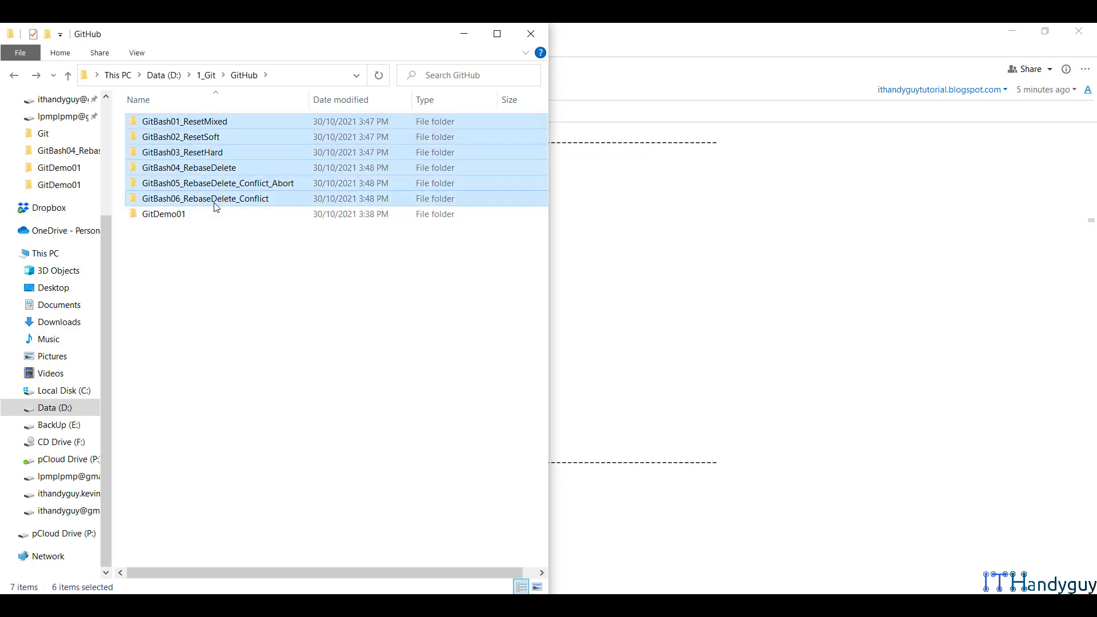
{"action": "left_click", "coordinate": [220, 255]}
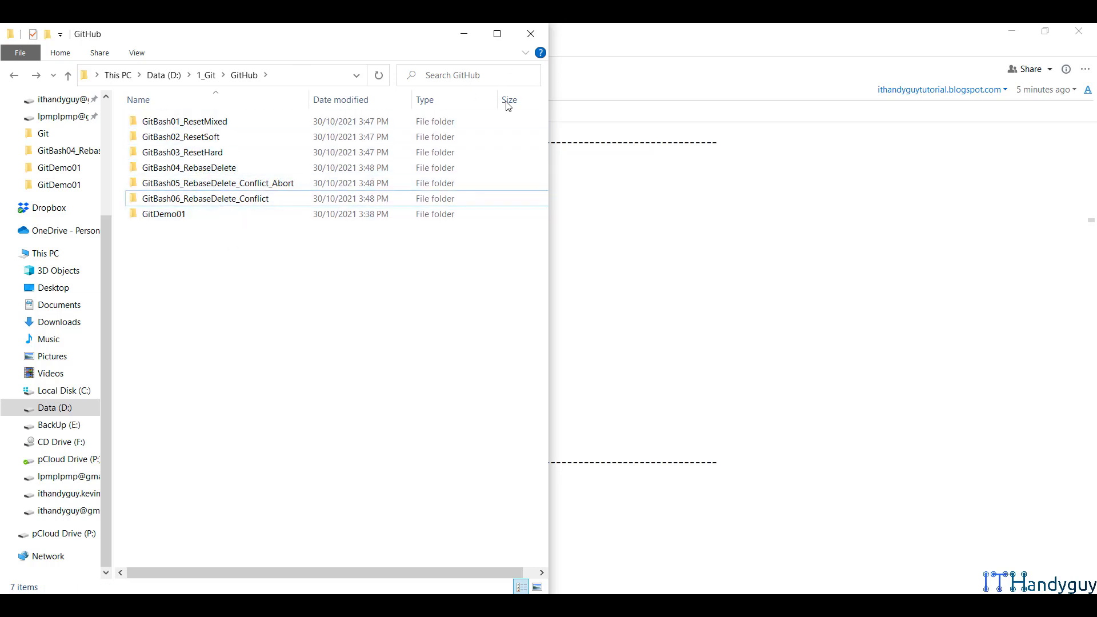
{"action": "left_click", "coordinate": [467, 35]}
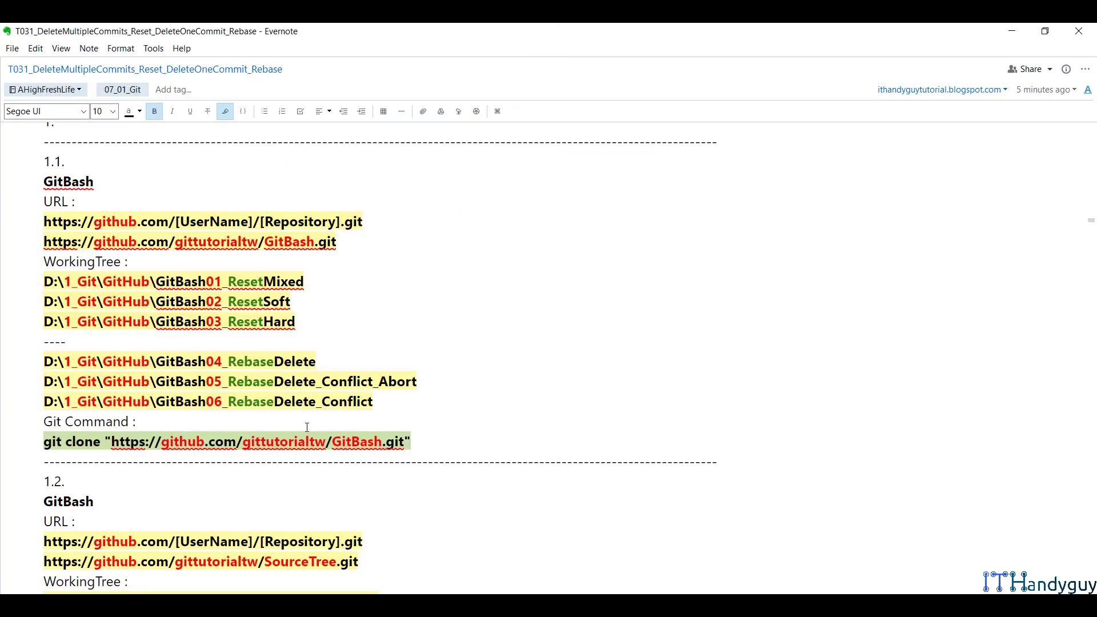
Step: Switch to File Explorer and delete all contents of SourceTree01_ResetMixed in D:\1_SourceTree\GitHub
{"action": "scroll", "coordinate": [307, 427], "scroll_direction": "down", "scroll_amount": 5}
{"action": "key", "text": "alt+Tab"}
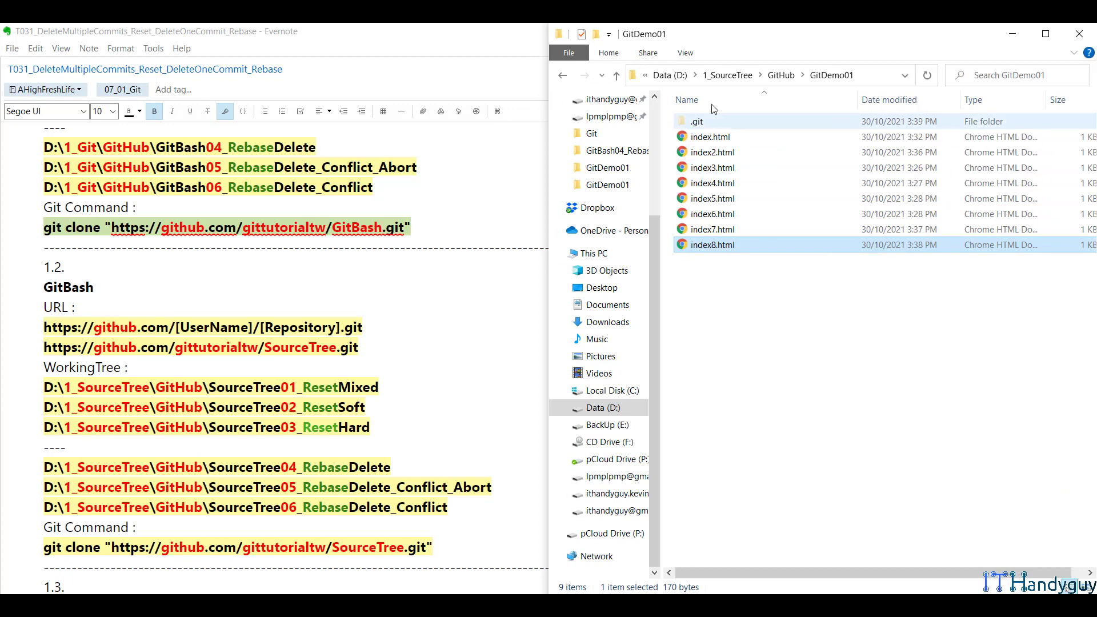
{"action": "left_click", "coordinate": [616, 76]}
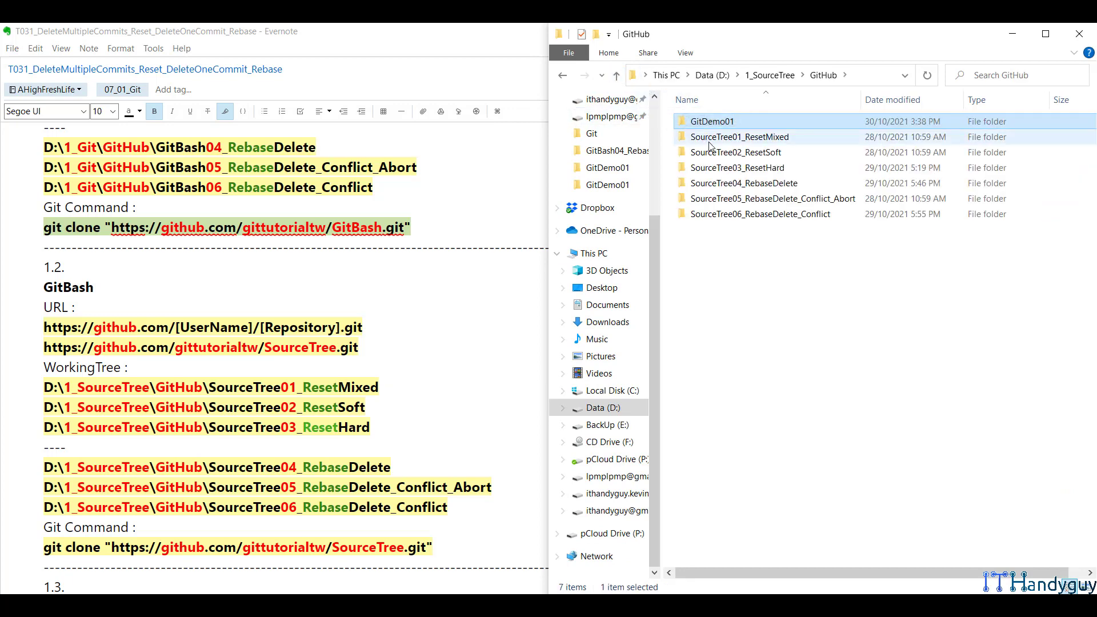
{"action": "double_click", "coordinate": [695, 137]}
{"action": "key", "text": "ctrl+a"}
{"action": "key", "text": "Delete"}
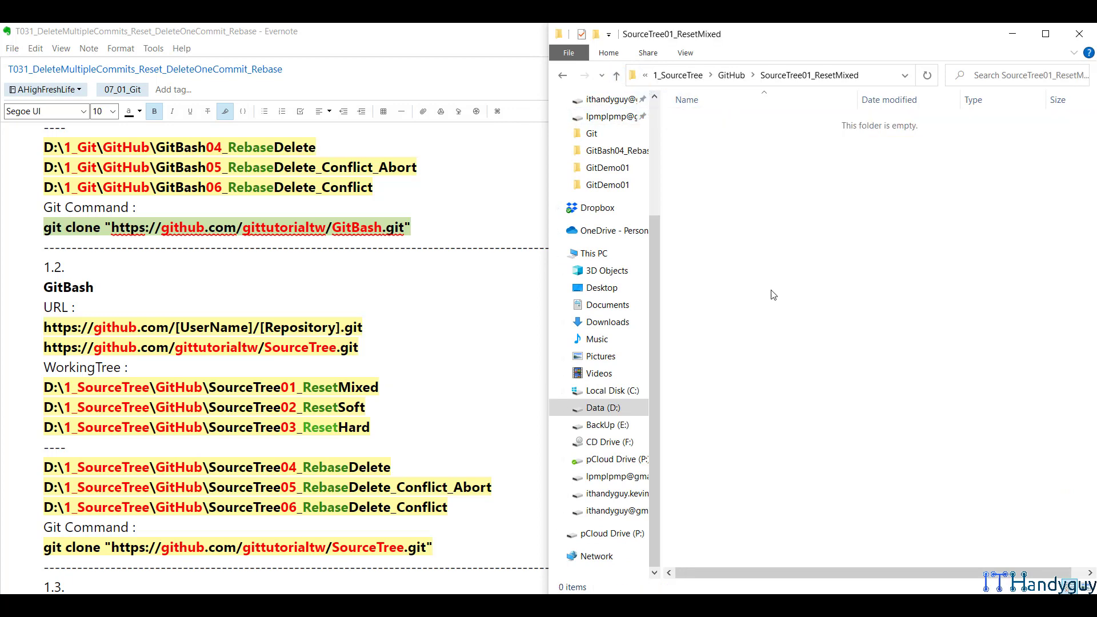
Step: Delete all contents of the SourceTree02_ResetSoft folder, including its .git folder
{"action": "key", "text": "alt+Up"}
{"action": "key", "text": "Down"}
{"action": "key", "text": "Return"}
{"action": "key", "text": "ctrl+a"}
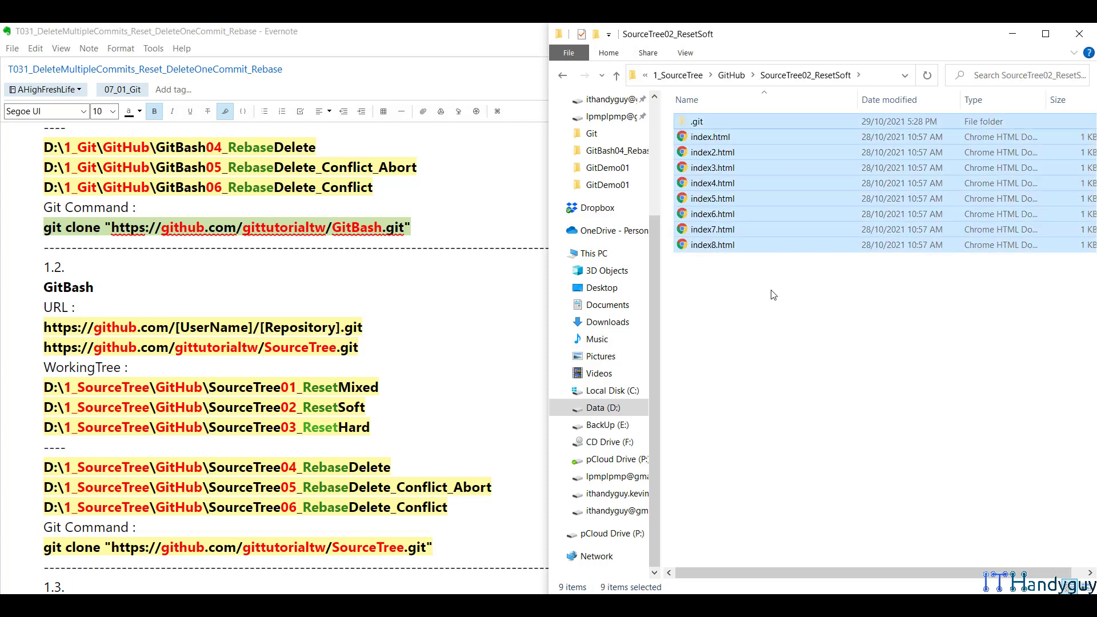
{"action": "key", "text": "Delete"}
Step: Delete all contents of the SourceTree03_ResetHard folder, including its .git folder
{"action": "key", "text": "alt+Up"}
{"action": "key", "text": "Down"}
{"action": "key", "text": "Return"}
{"action": "key", "text": "ctrl+a"}
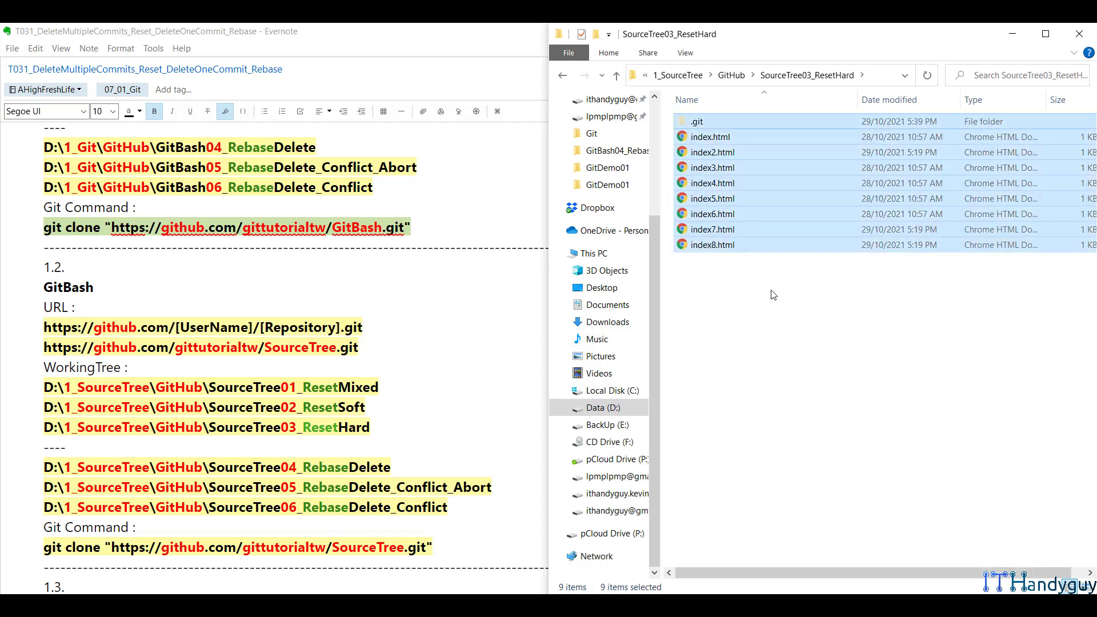
{"action": "key", "text": "Delete"}
Step: Delete everything inside the SourceTree04_RebaseDelete folder
{"action": "key", "text": "alt+Up"}
{"action": "key", "text": "Down"}
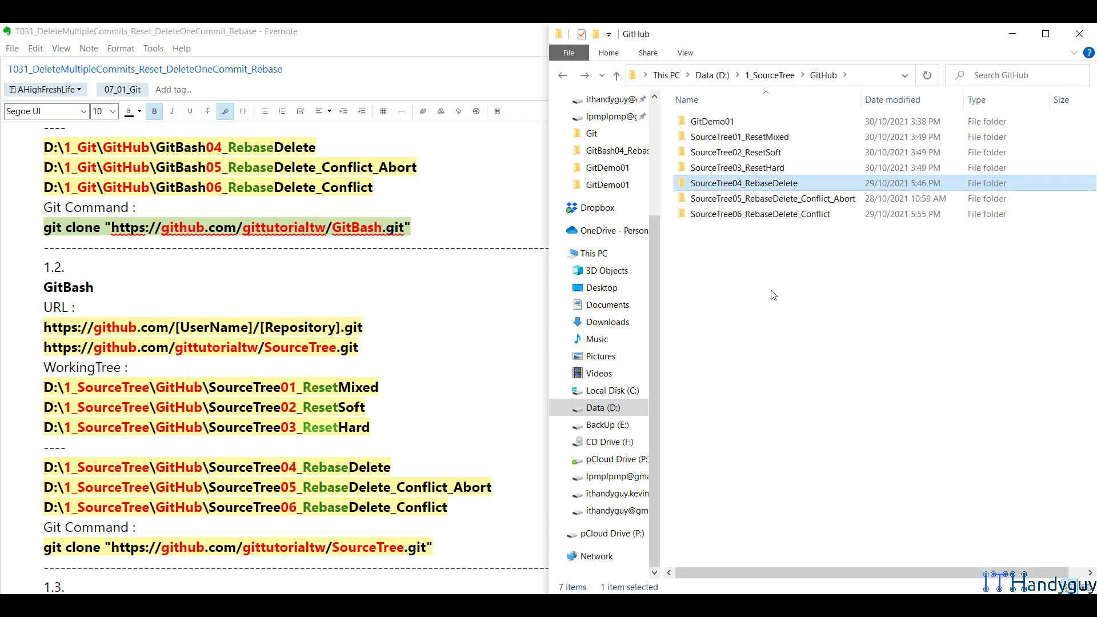
{"action": "key", "text": "Return"}
{"action": "key", "text": "ctrl+a"}
{"action": "key", "text": "Delete"}
Step: Delete everything inside the SourceTree05_RebaseDelete_Conflict_Abort folder, including its .git folder
{"action": "key", "text": "alt+Up"}
{"action": "key", "text": "Down"}
{"action": "key", "text": "Return"}
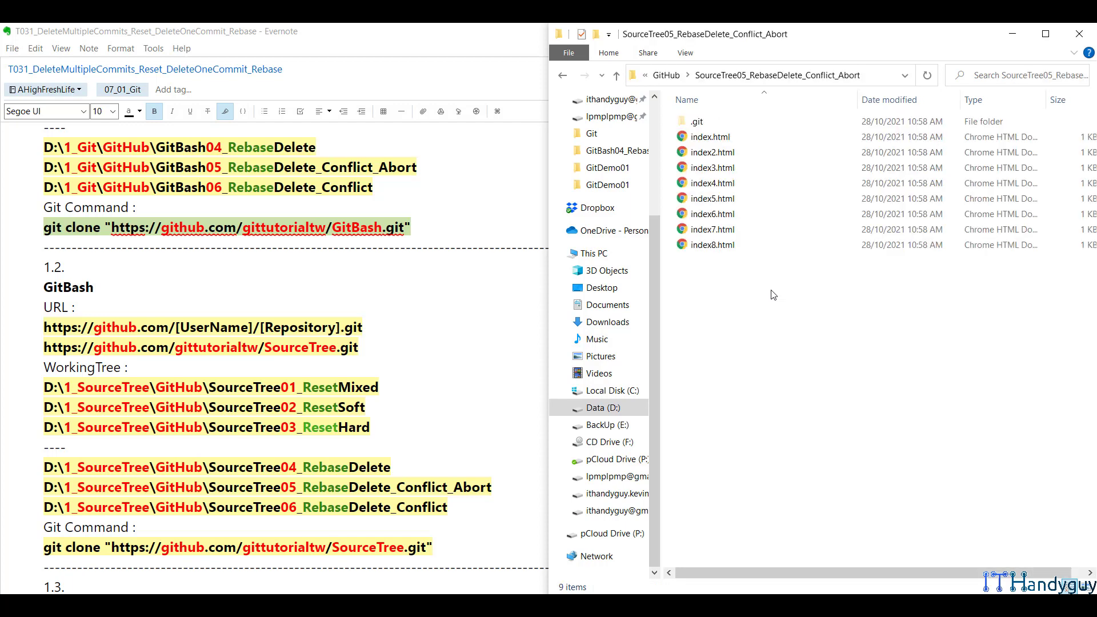
{"action": "key", "text": "ctrl+a"}
{"action": "key", "text": "Delete"}
Step: Delete everything inside the SourceTree06_RebaseDelete_Conflict folder
{"action": "key", "text": "alt+Up"}
{"action": "key", "text": "Down"}
{"action": "key", "text": "Return"}
{"action": "key", "text": "ctrl+a"}
{"action": "key", "text": "Delete"}
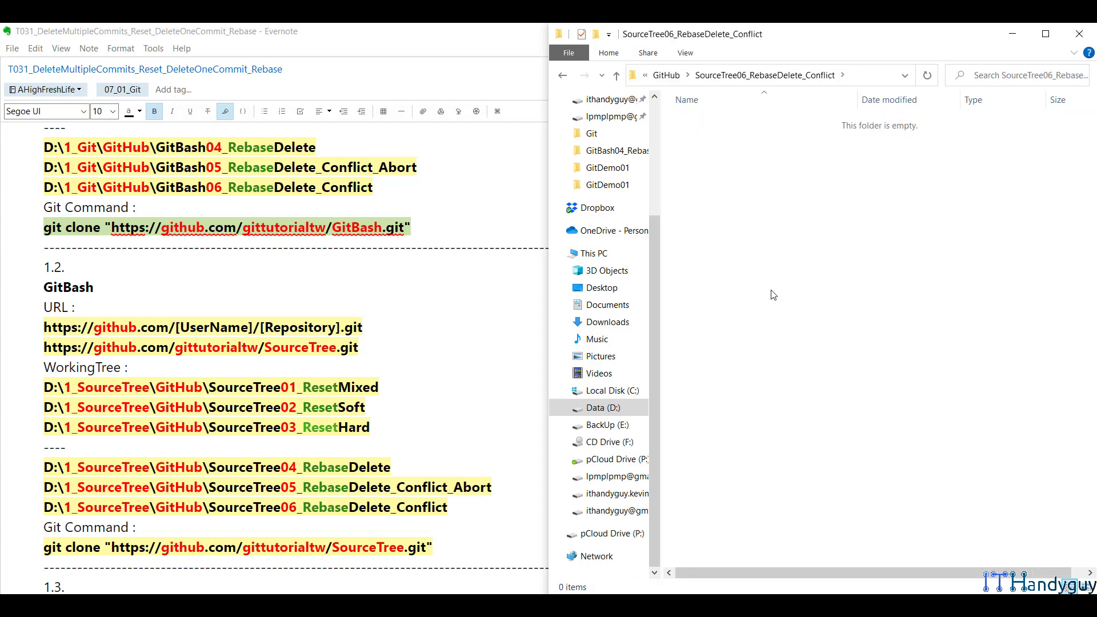
Step: Check the contents of the SourceTree working tree folders, starting with SourceTree01_ResetMixed, and return to the parent GitHub folder
{"action": "key", "text": "alt+Up"}
{"action": "key", "text": "Home"}
{"action": "key", "text": "Down"}
{"action": "key", "text": "Return"}
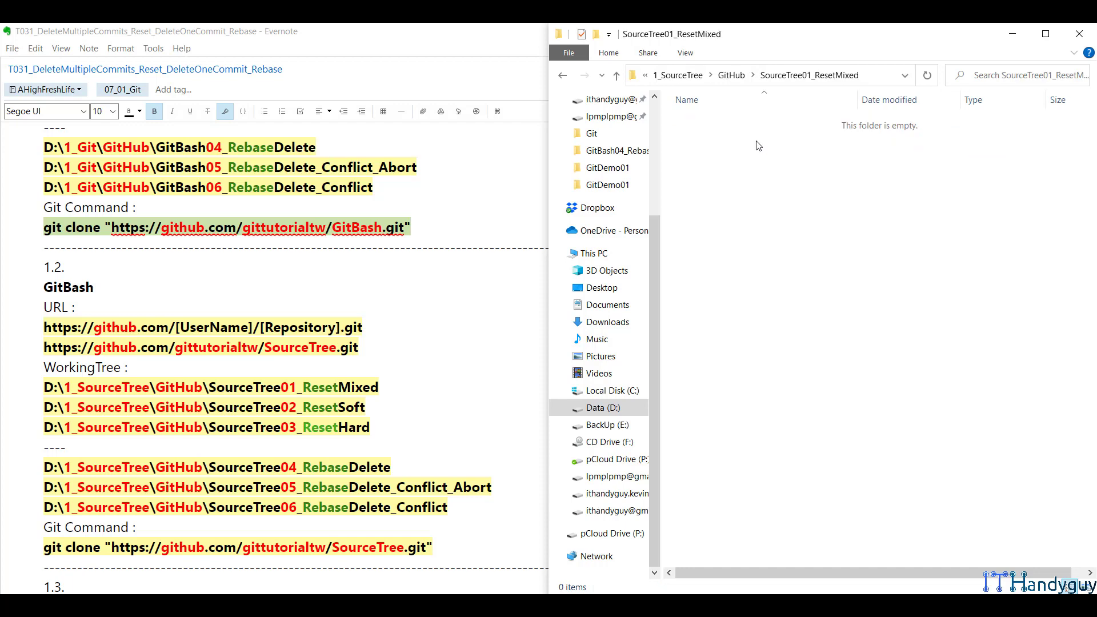
{"action": "key", "text": "alt+Left"}
{"action": "double_click", "coordinate": [758, 149]}
{"action": "key", "text": "alt+Left"}
{"action": "double_click", "coordinate": [757, 167]}
{"action": "key", "text": "alt+Left"}
{"action": "left_click", "coordinate": [758, 192]}
{"action": "key", "text": "Up"}
{"action": "key", "text": "Return"}
{"action": "key", "text": "alt+Up"}
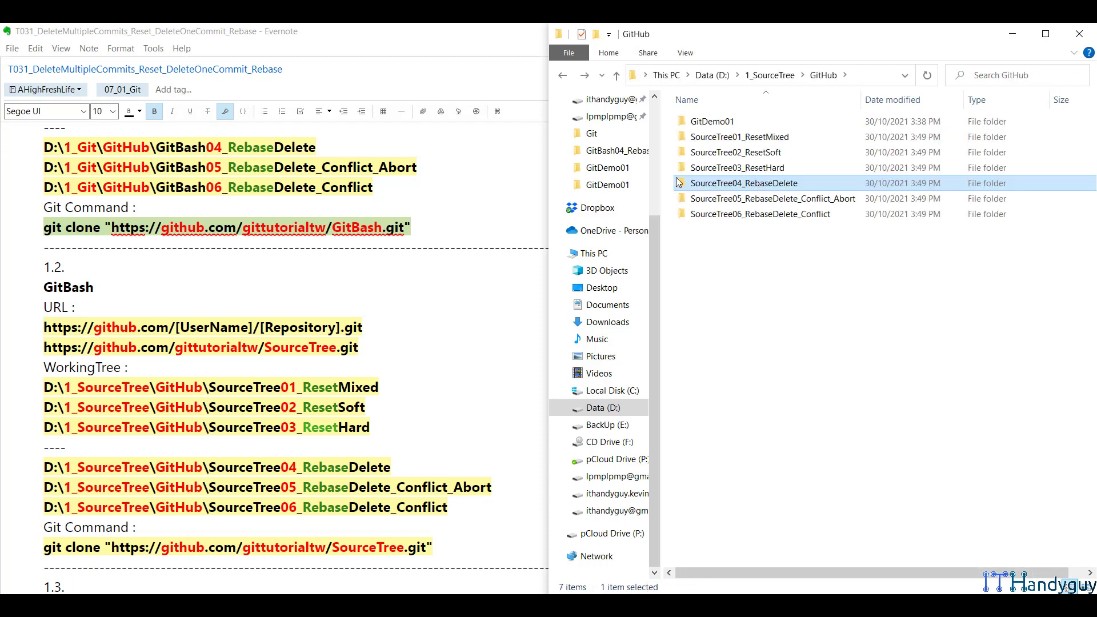
{"action": "left_click", "coordinate": [321, 540]}
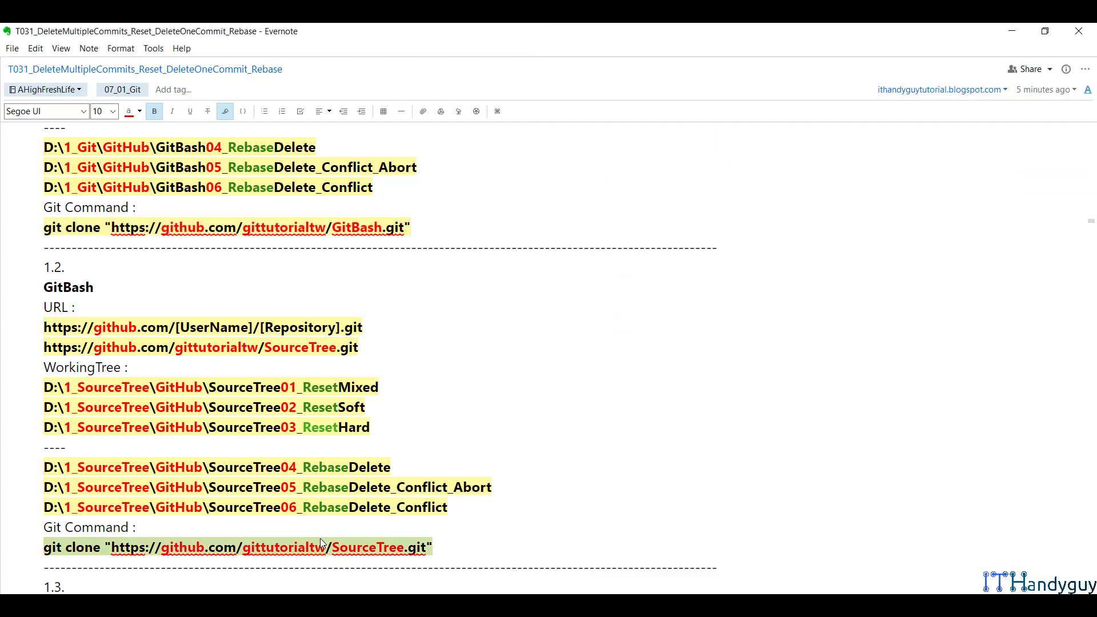
{"action": "right_click", "coordinate": [321, 543]}
{"action": "left_click", "coordinate": [396, 282]}
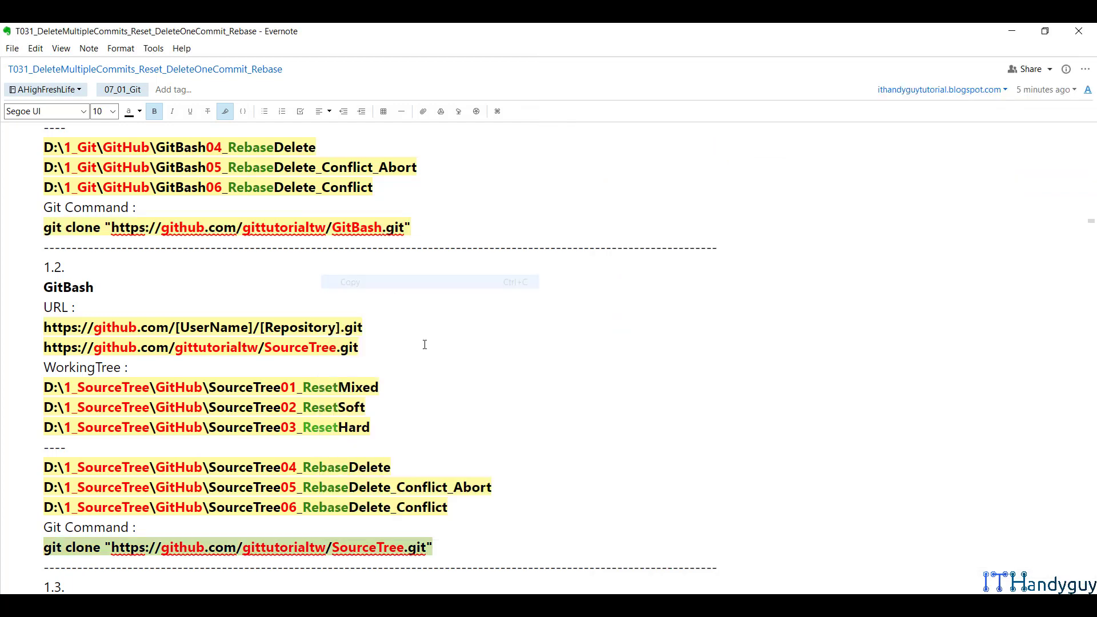
Step: Switch to the browser, view the HTTPS clone URL of the gittutorialtw/SourceTree repository, and minimize the browser
{"action": "key", "text": "alt+Tab"}
{"action": "left_click", "coordinate": [430, 37]}
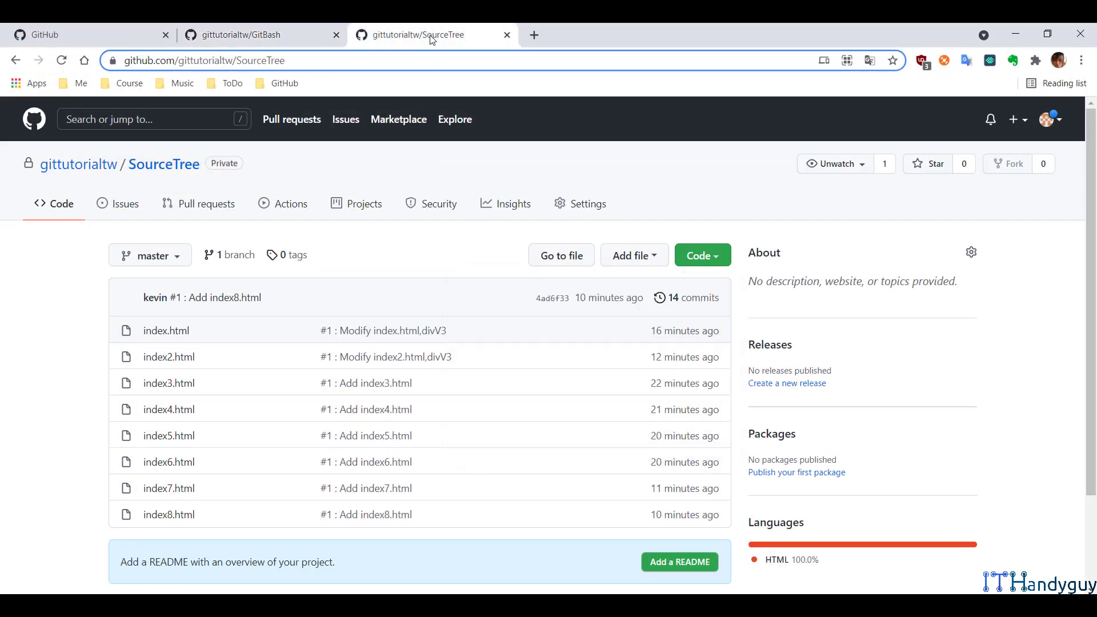
{"action": "left_click", "coordinate": [714, 261]}
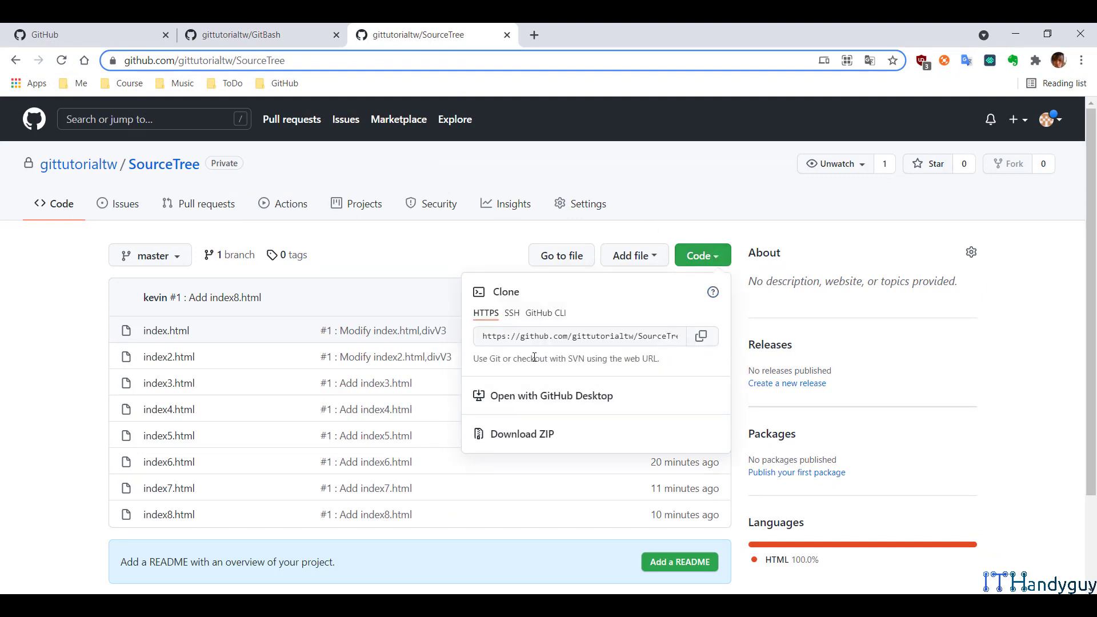
{"action": "left_click", "coordinate": [1014, 33]}
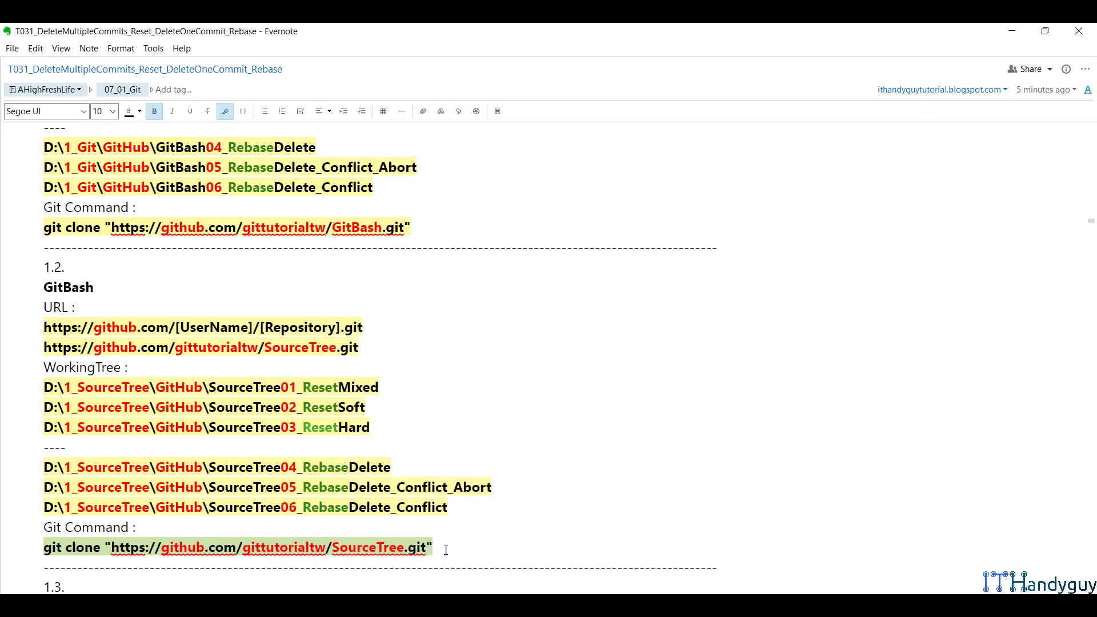
Step: Launch Git Bash in SourceTree01_ResetMixed and arrange its window beside the SourceTree GitHub folder
{"action": "key", "text": "alt+Tab"}
{"action": "key", "text": "alt+Tab"}
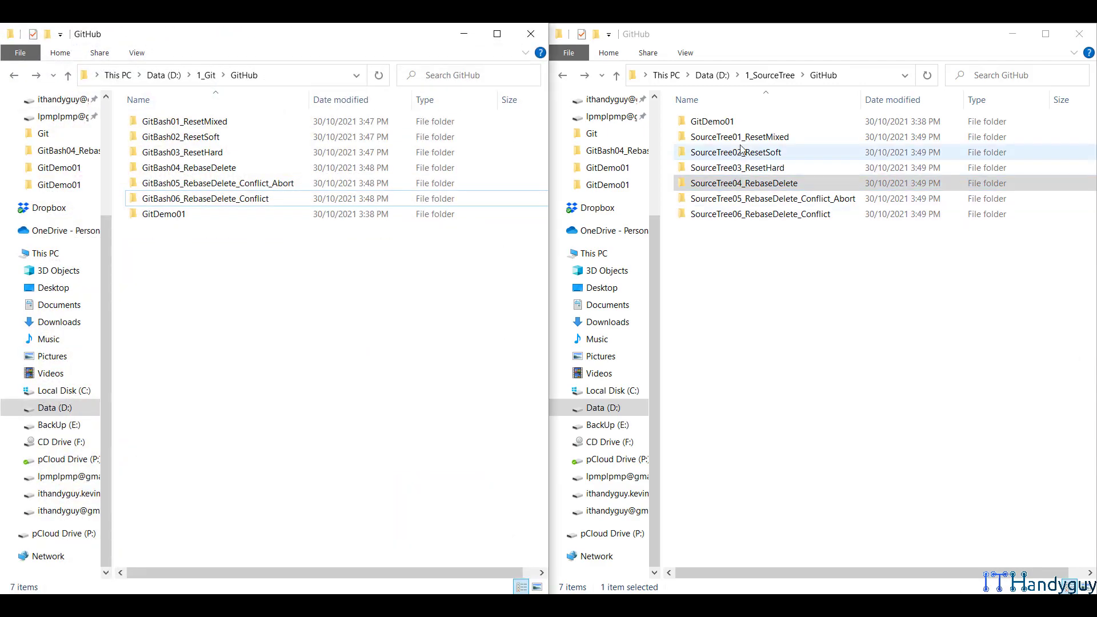
{"action": "left_click", "coordinate": [463, 33]}
{"action": "double_click", "coordinate": [723, 137]}
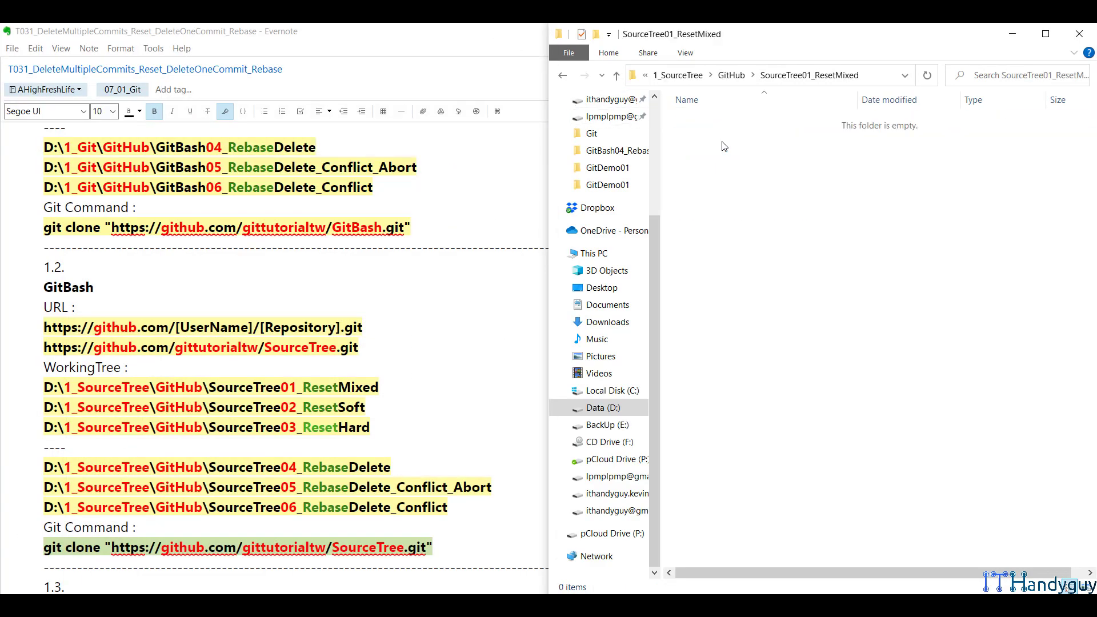
{"action": "right_click", "coordinate": [720, 187]}
{"action": "left_click", "coordinate": [765, 367]}
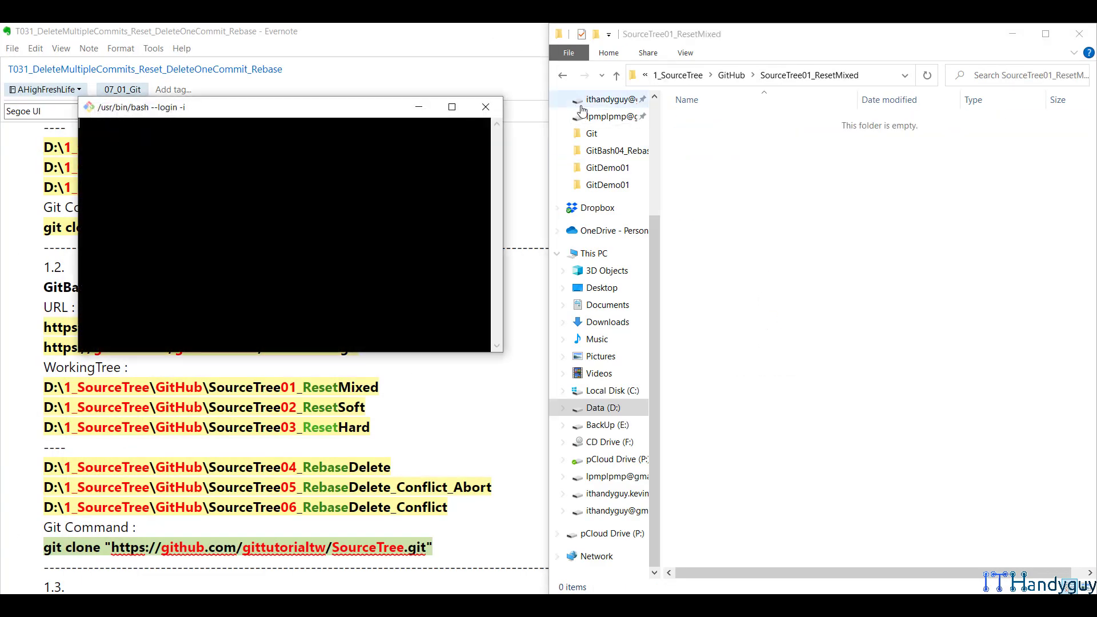
{"action": "left_click", "coordinate": [614, 76]}
{"action": "left_click", "coordinate": [297, 109]}
{"action": "key", "text": "super+Left"}
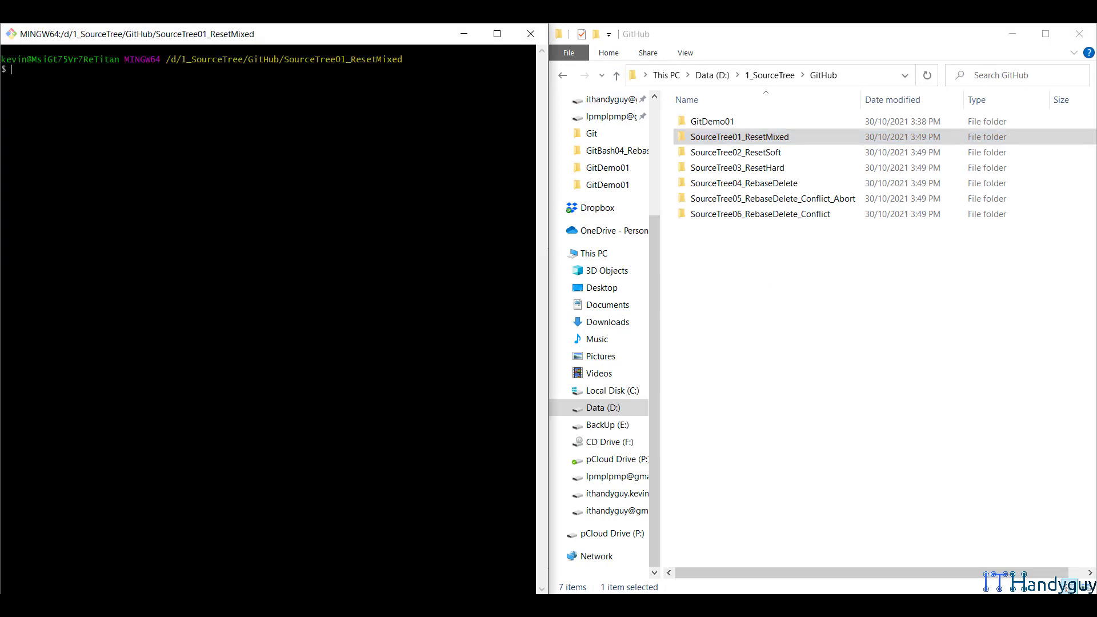
{"action": "right_click", "coordinate": [149, 147]}
{"action": "left_click", "coordinate": [191, 188]}
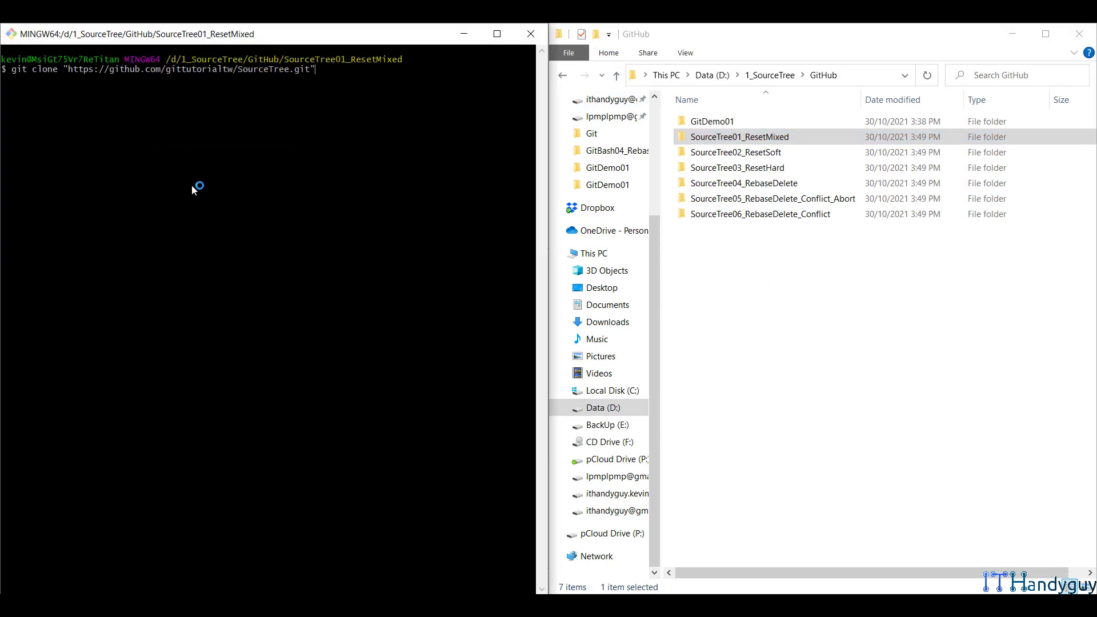
{"action": "key", "text": "Return"}
{"action": "double_click", "coordinate": [786, 133]}
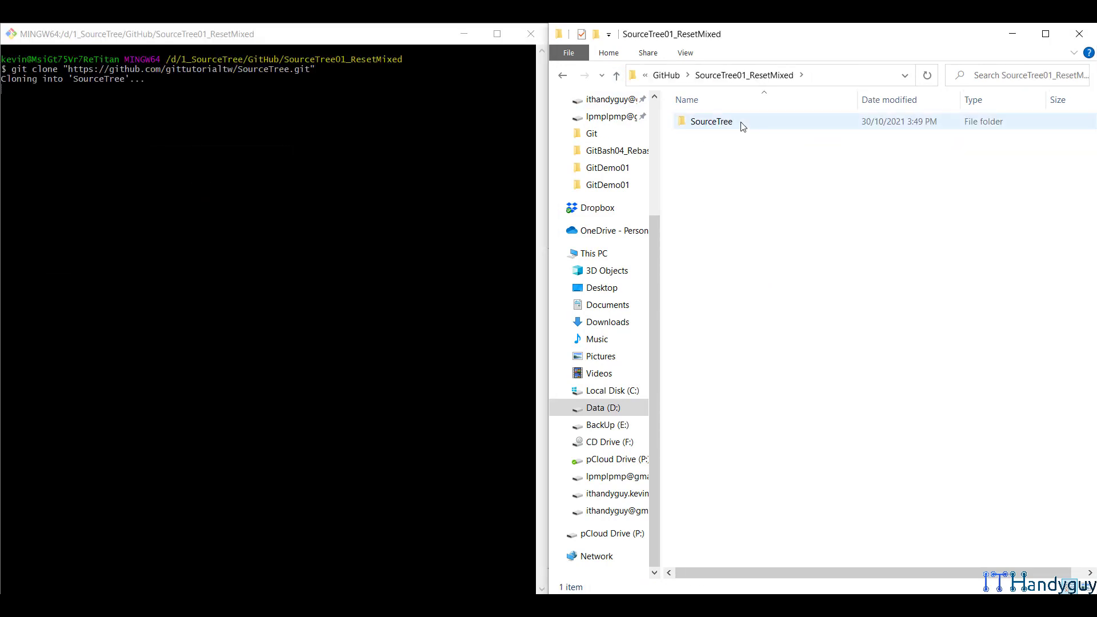
{"action": "left_click", "coordinate": [616, 75]}
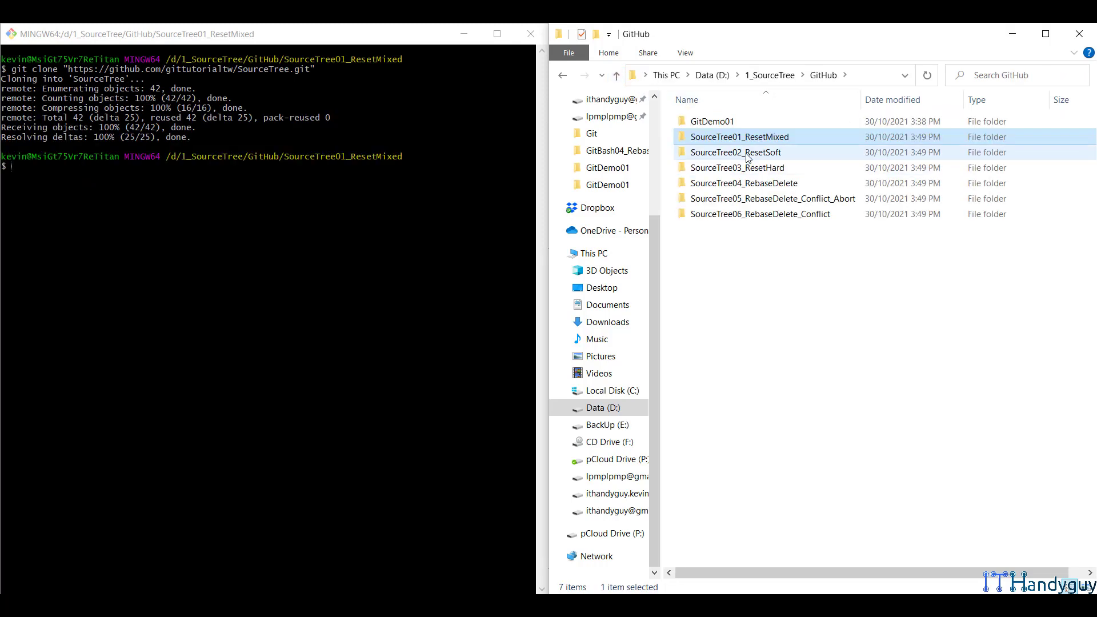
Step: Launch Git Bash in SourceTree02_ResetSoft and run the copied SourceTree.git clone command there
{"action": "double_click", "coordinate": [747, 158]}
{"action": "right_click", "coordinate": [746, 153]}
{"action": "right_click", "coordinate": [718, 150]}
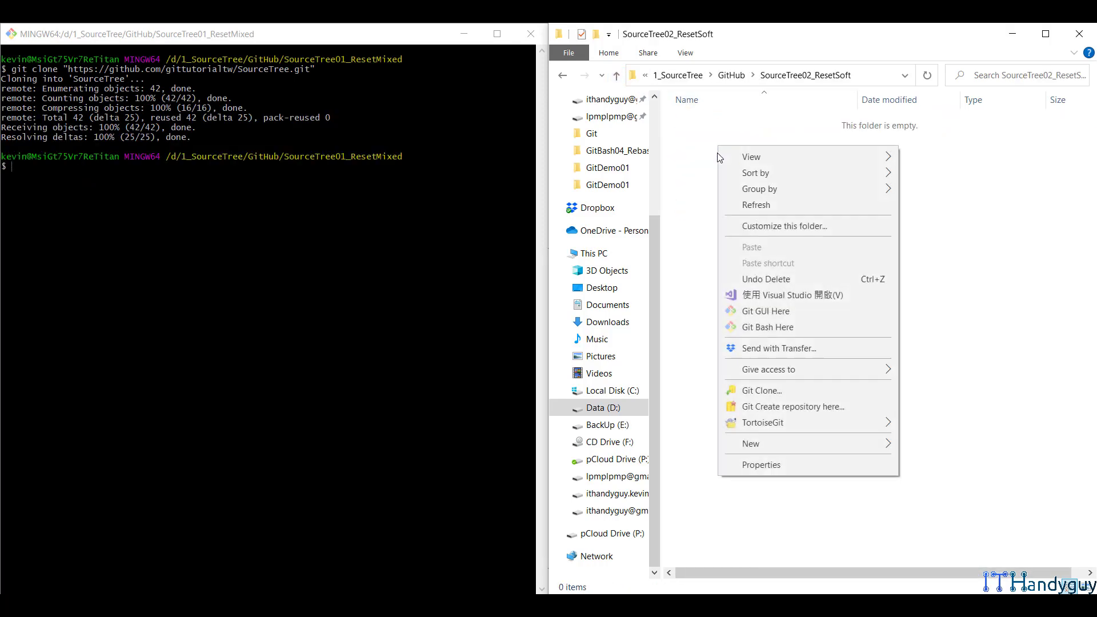
{"action": "left_click", "coordinate": [763, 327]}
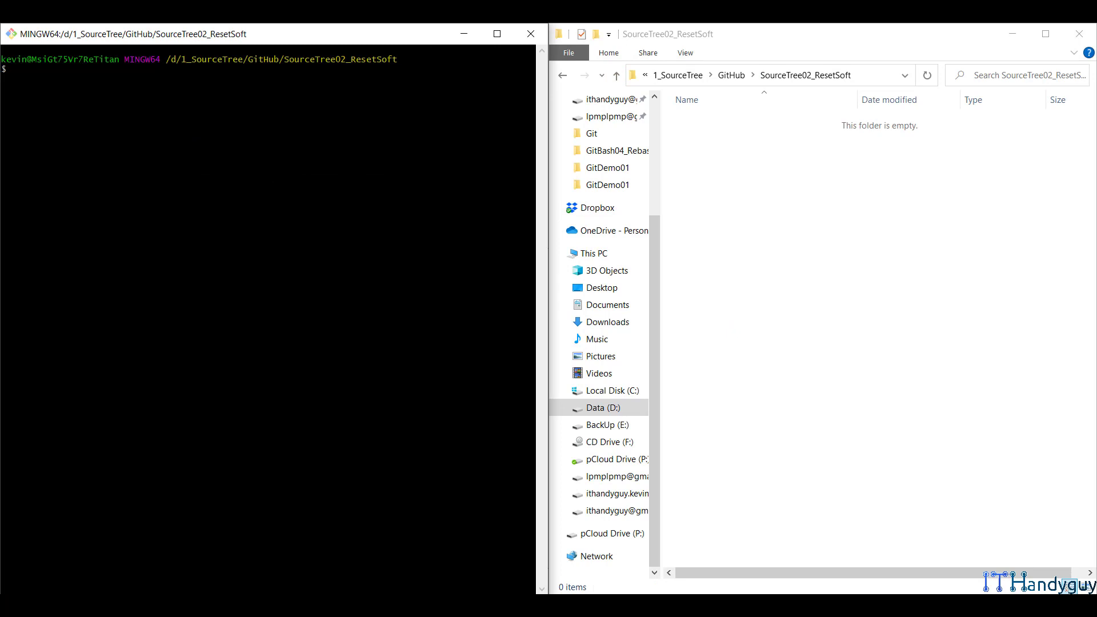
{"action": "right_click", "coordinate": [251, 128]}
{"action": "left_click", "coordinate": [283, 166]}
{"action": "key", "text": "Return"}
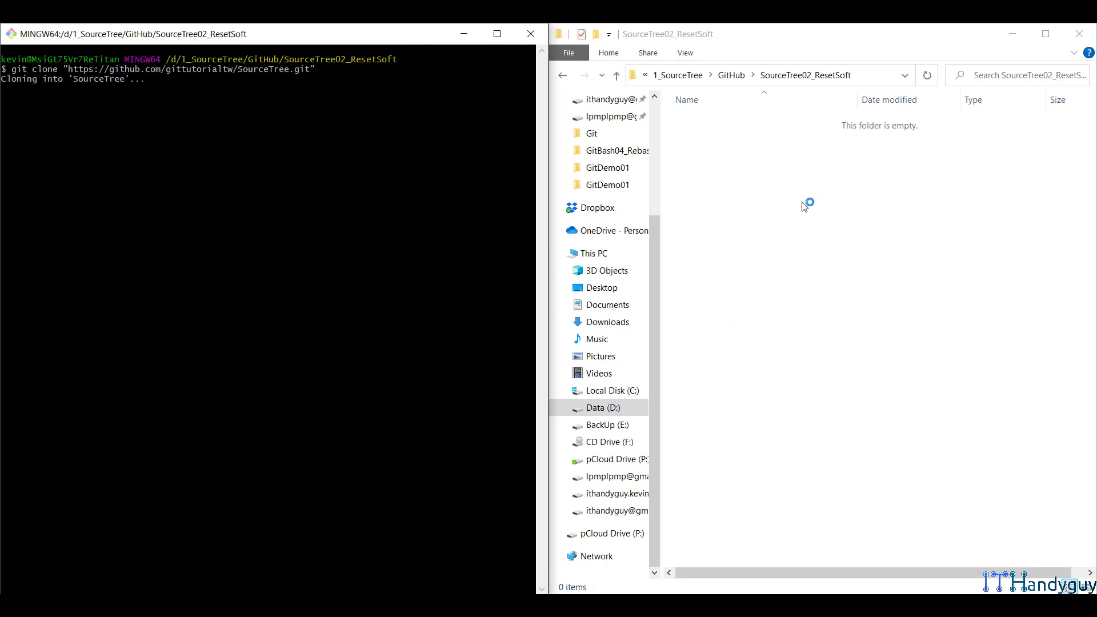
Step: Launch Git Bash in SourceTree03_ResetHard and clone SourceTree.git there with the copied command
{"action": "left_click", "coordinate": [617, 77]}
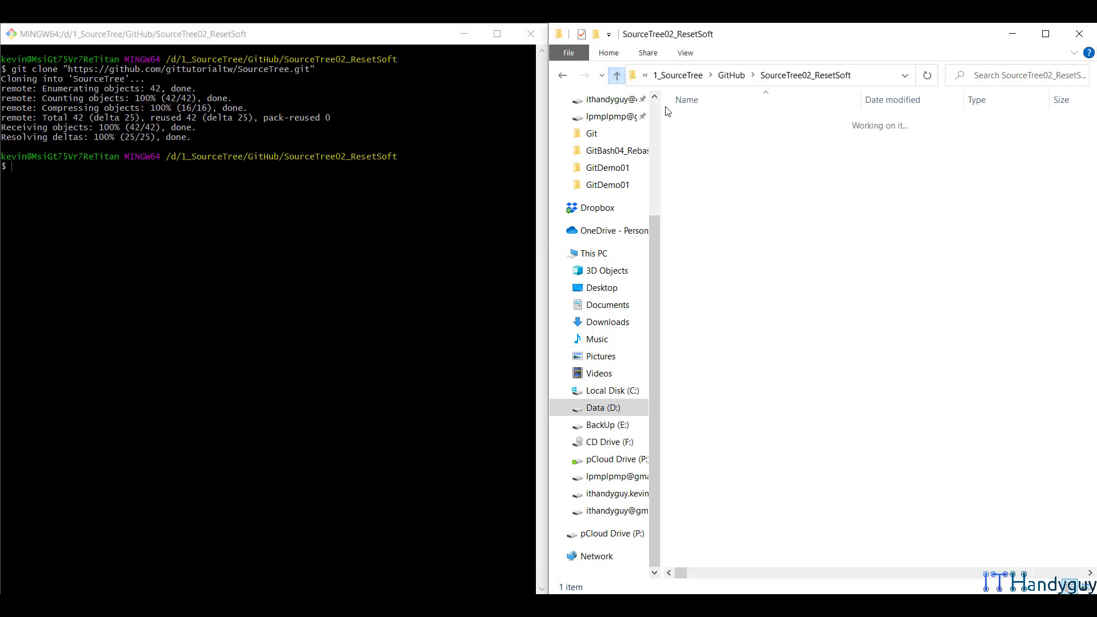
{"action": "double_click", "coordinate": [790, 162]}
{"action": "right_click", "coordinate": [697, 163]}
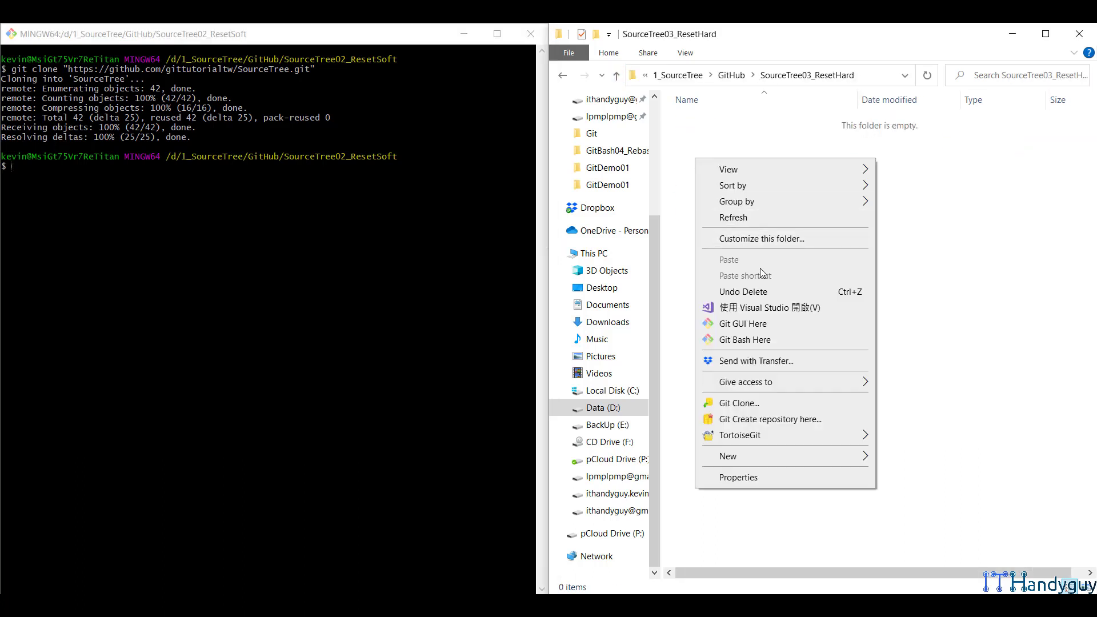
{"action": "left_click", "coordinate": [734, 339]}
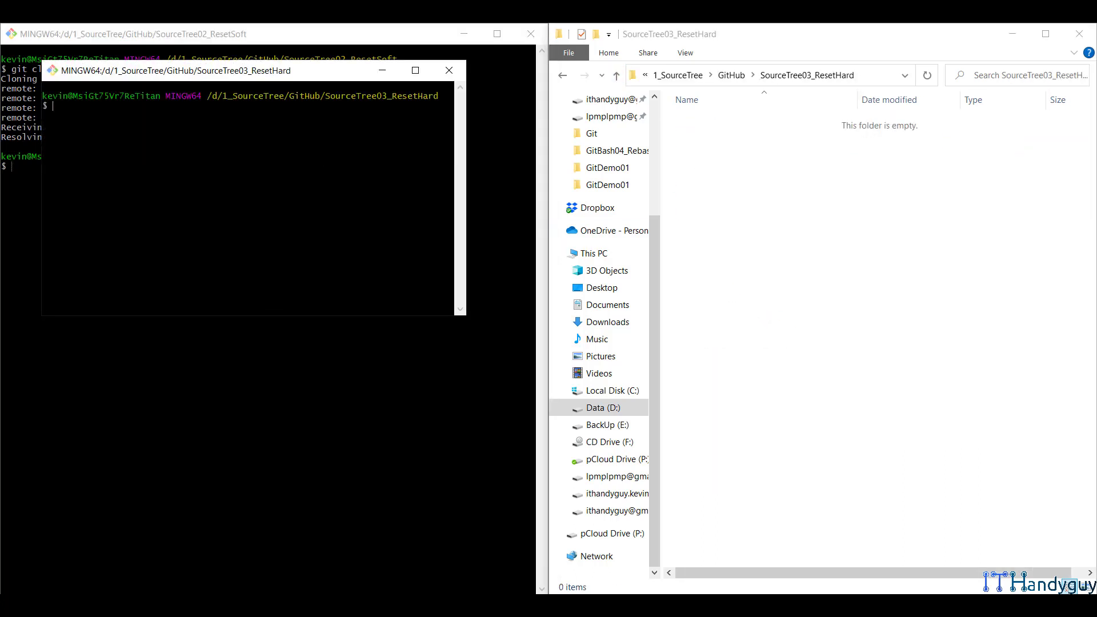
{"action": "key", "text": "super+Left"}
{"action": "right_click", "coordinate": [266, 117]}
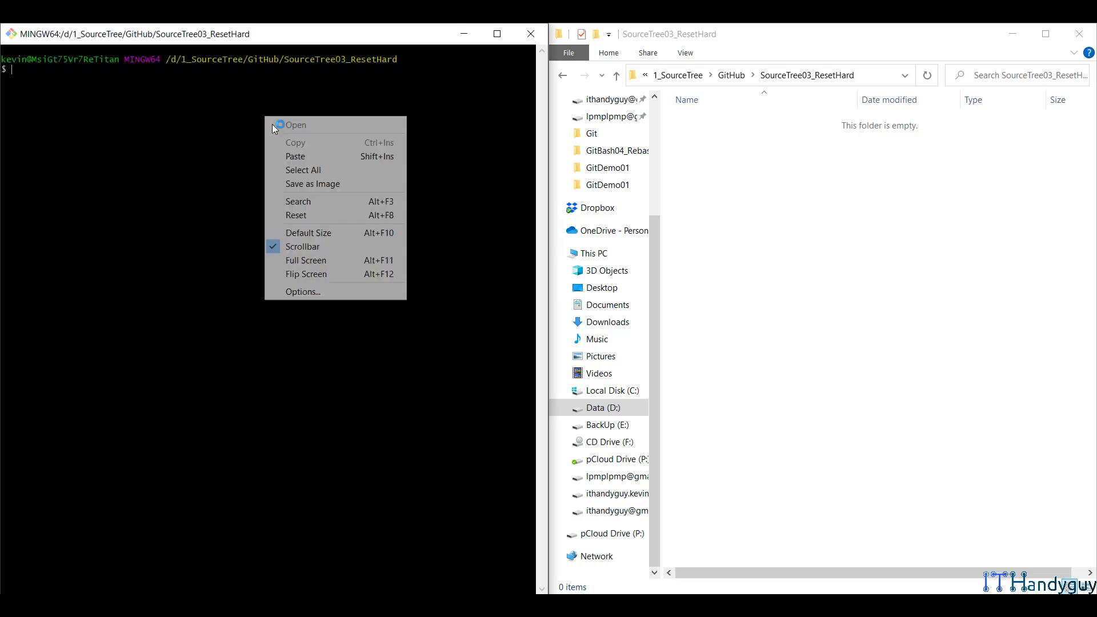
{"action": "left_click", "coordinate": [309, 156]}
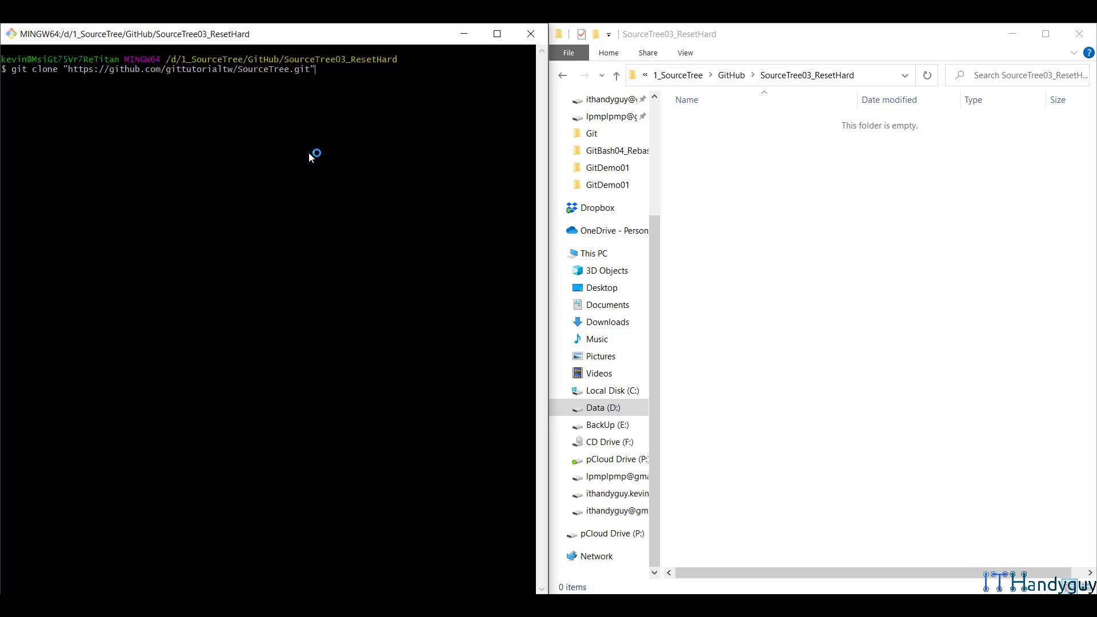
Step: Launch Git Bash in SourceTree04_RebaseDelete and try to paste the clone command at its prompt
{"action": "left_click", "coordinate": [615, 76]}
{"action": "double_click", "coordinate": [731, 181]}
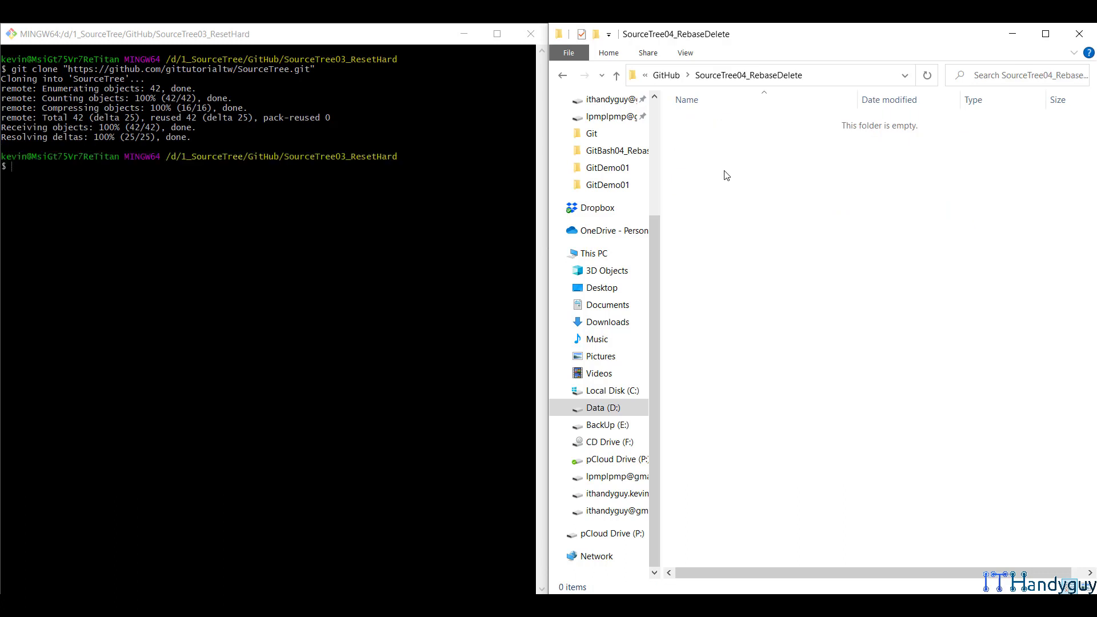
{"action": "right_click", "coordinate": [725, 172]}
{"action": "left_click", "coordinate": [819, 353]}
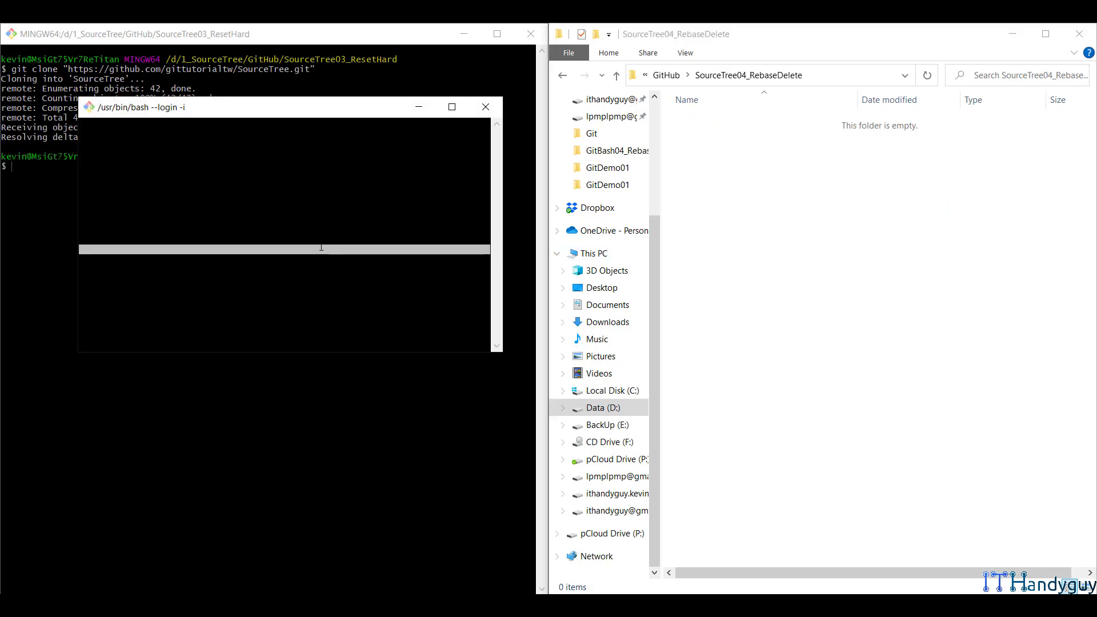
{"action": "right_click", "coordinate": [268, 148]}
{"action": "left_click", "coordinate": [319, 188]}
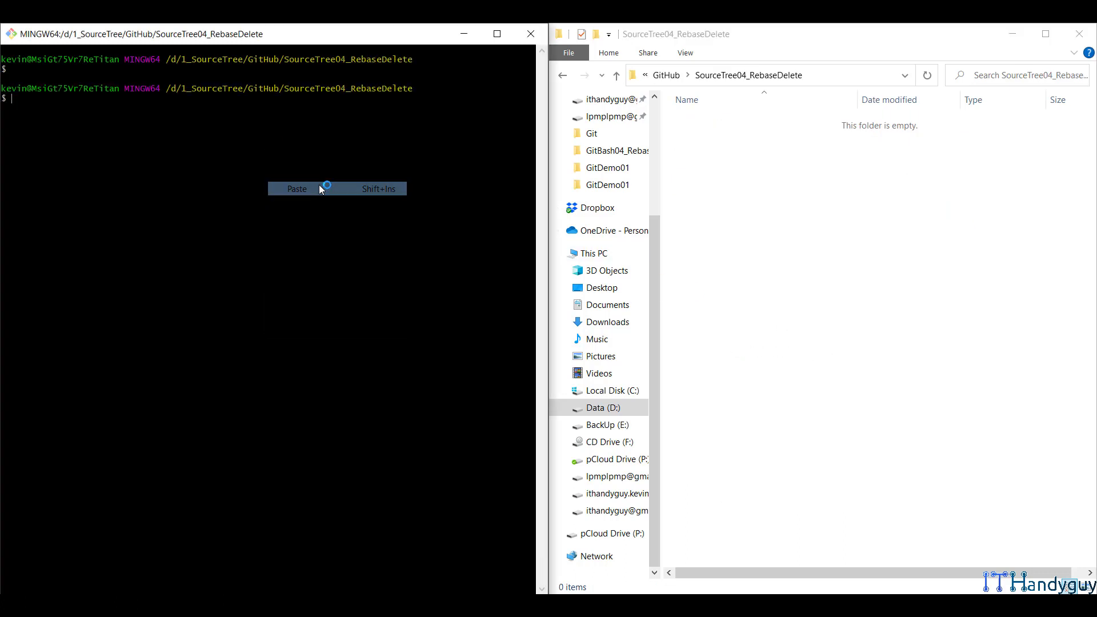
{"action": "left_click", "coordinate": [320, 188]}
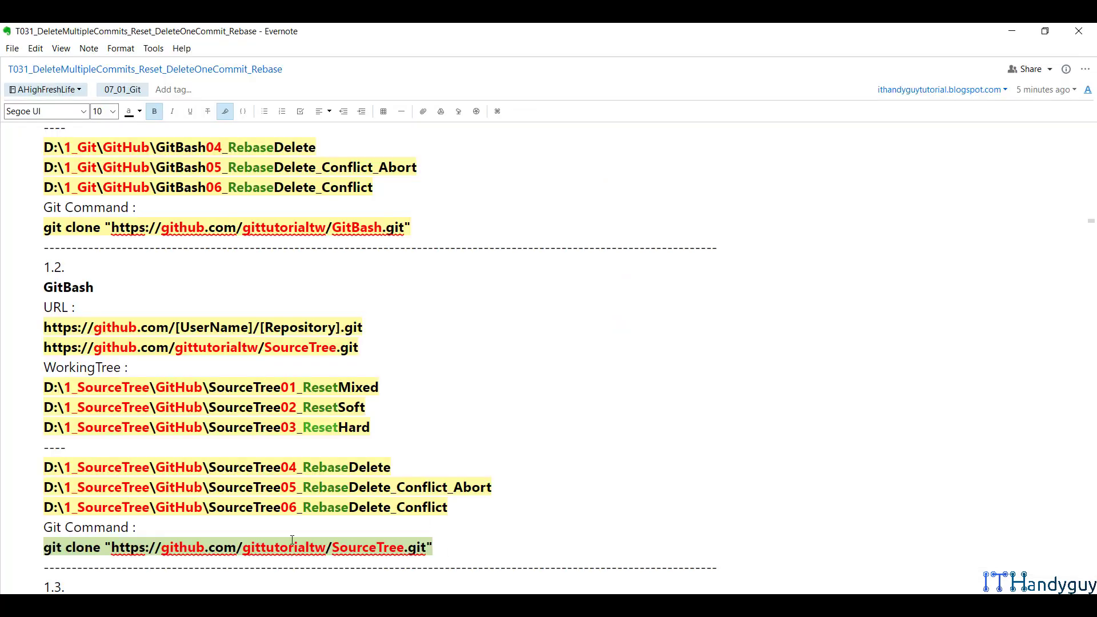
{"action": "right_click", "coordinate": [292, 545]}
{"action": "left_click", "coordinate": [315, 281]}
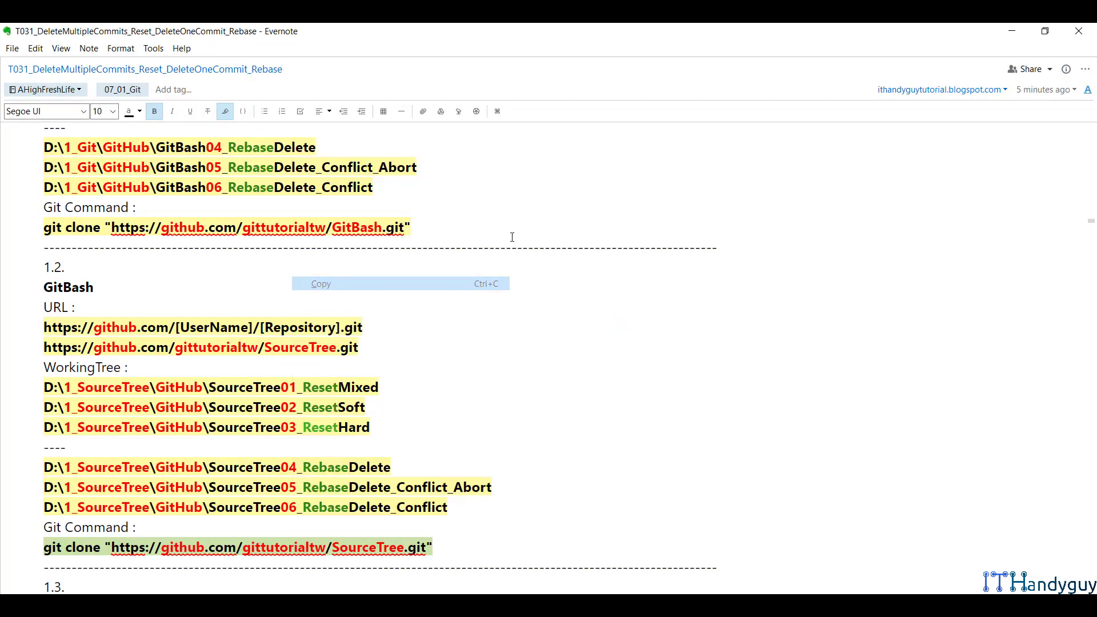
{"action": "left_click", "coordinate": [1012, 30]}
{"action": "right_click", "coordinate": [298, 143]}
{"action": "left_click", "coordinate": [333, 181]}
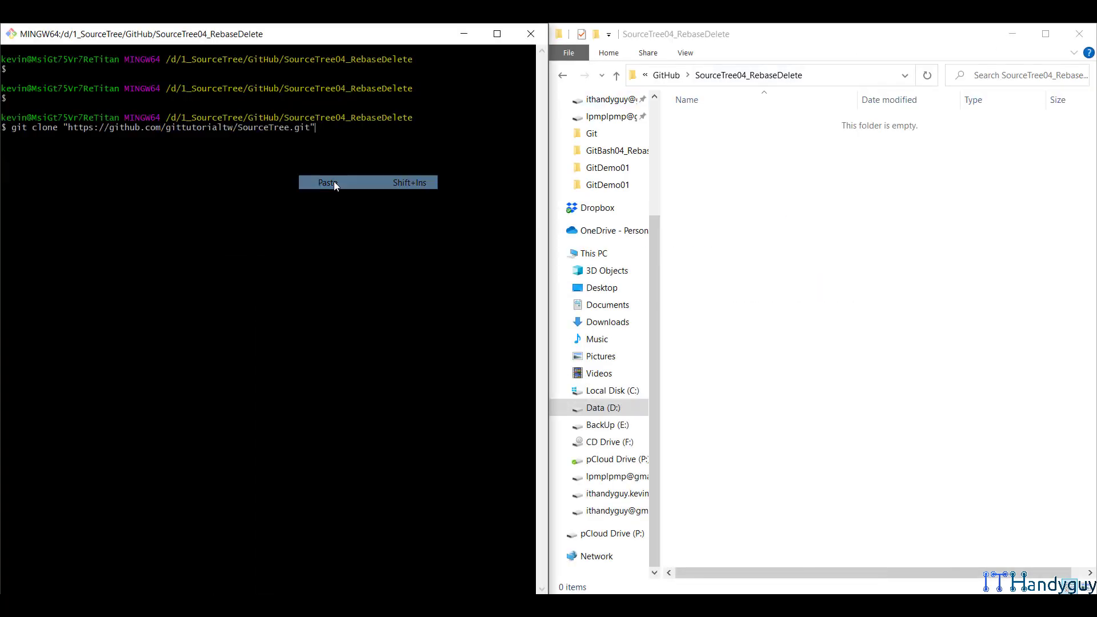